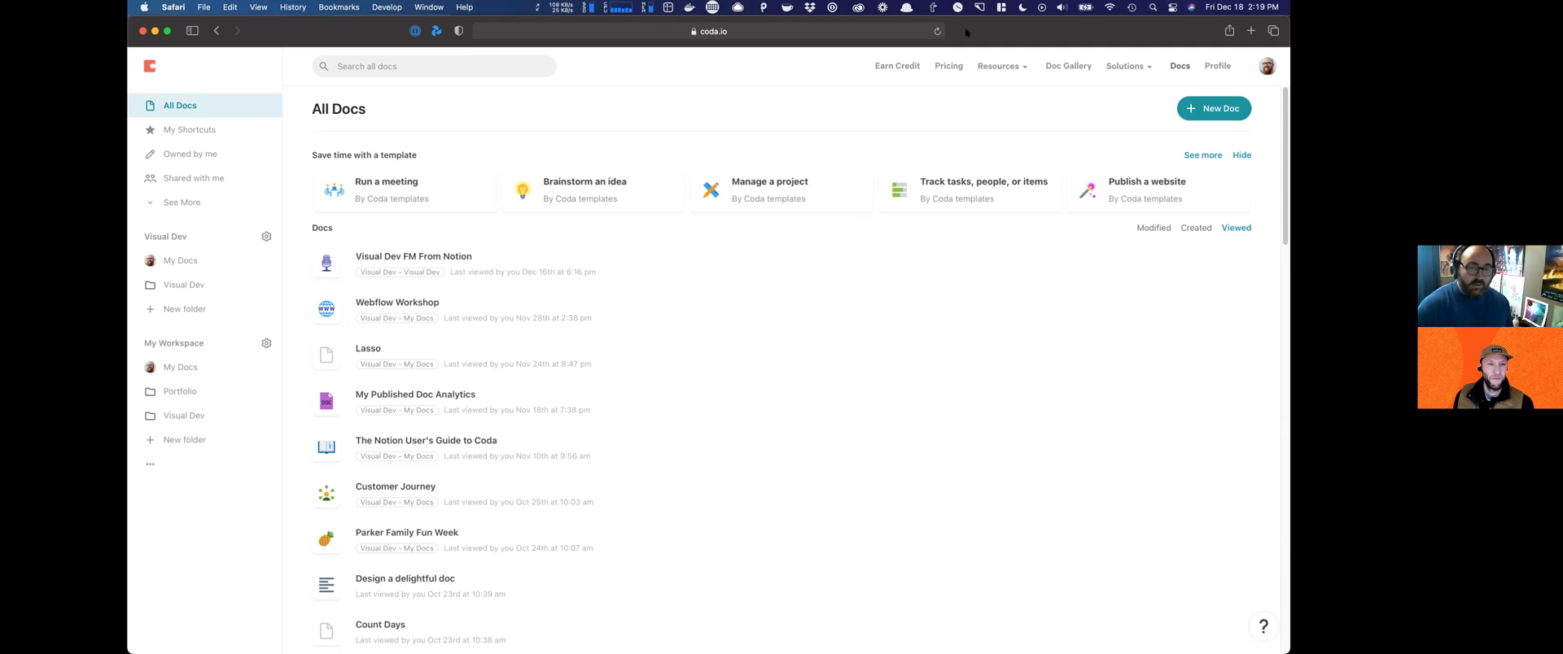
Step: Create a new blank Coda doc by going to coda.new in Safari
click(894, 33)
text(coda.new)
key(Return)
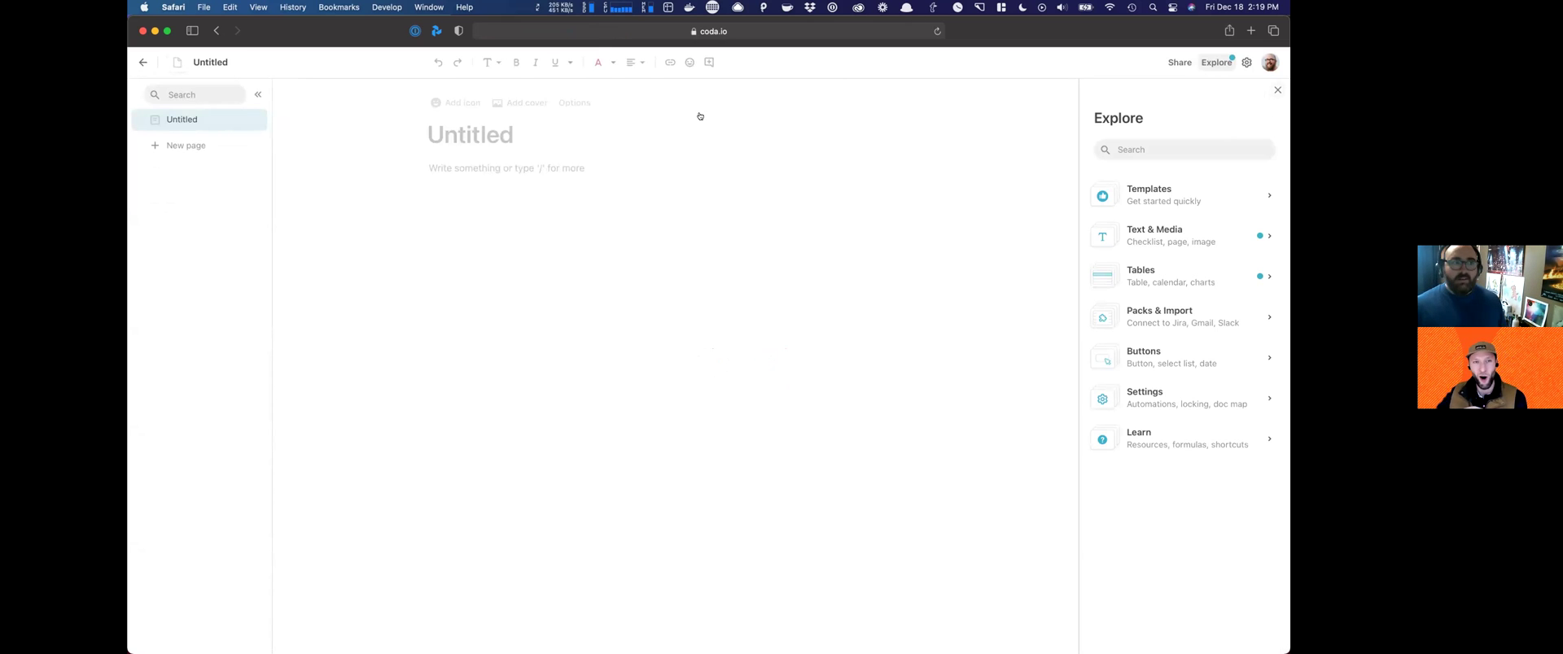
Step: Rename the untitled doc to 'Codathings', replacing an earlier mistyped title
click(215, 54)
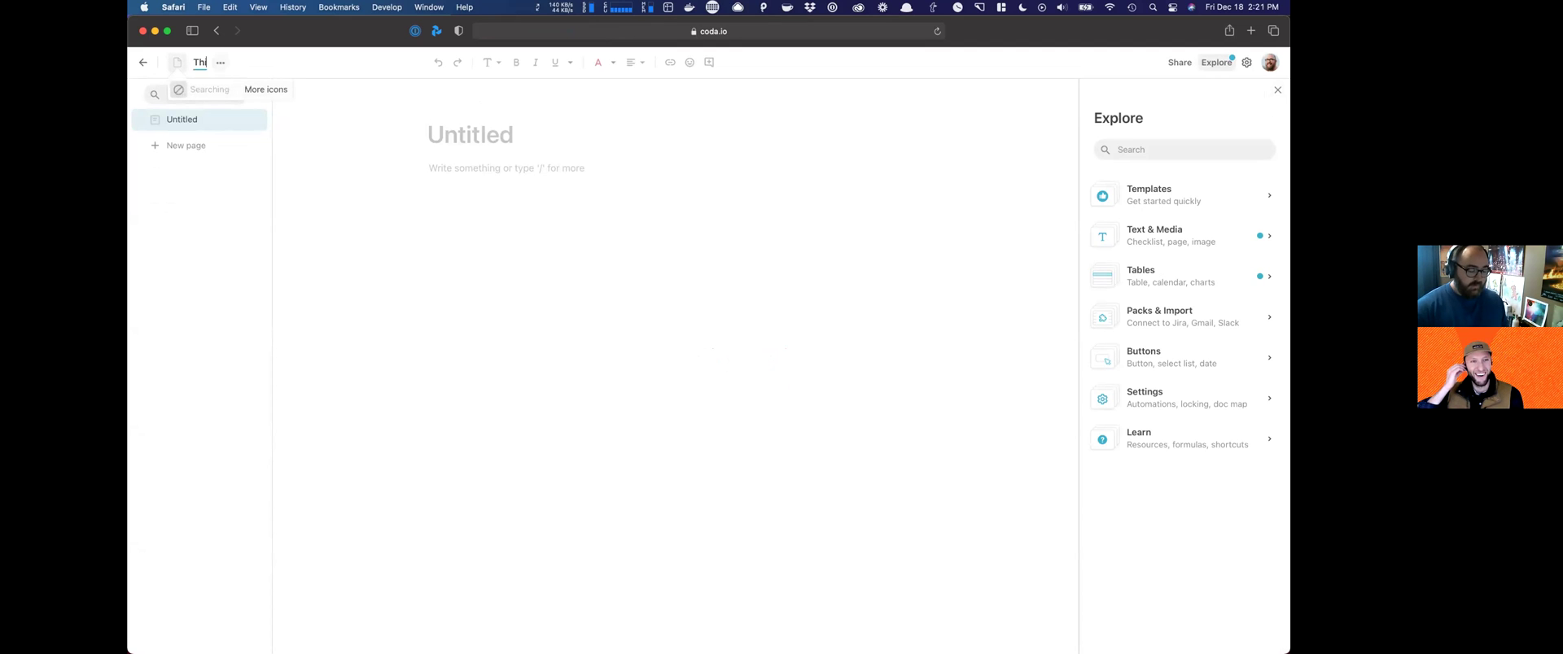
text(ings 3 in Coda)
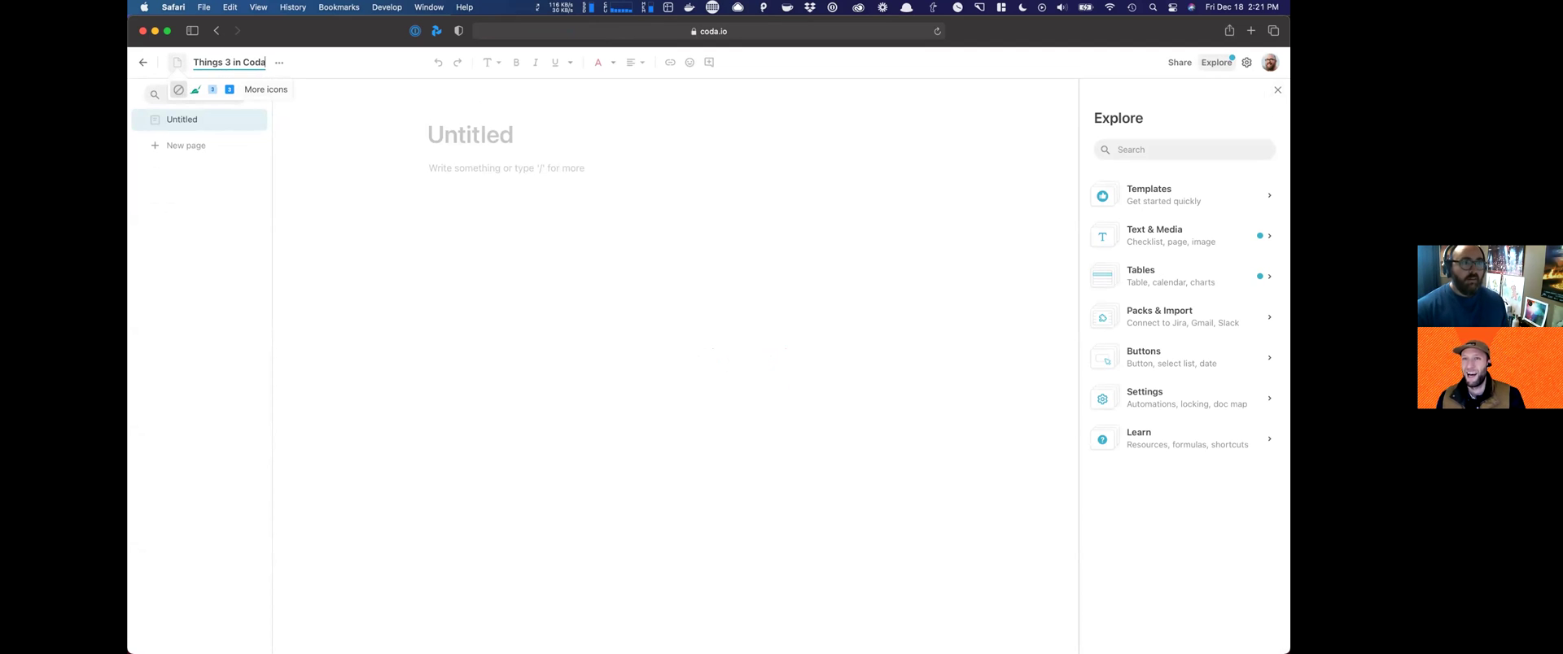
key(Return)
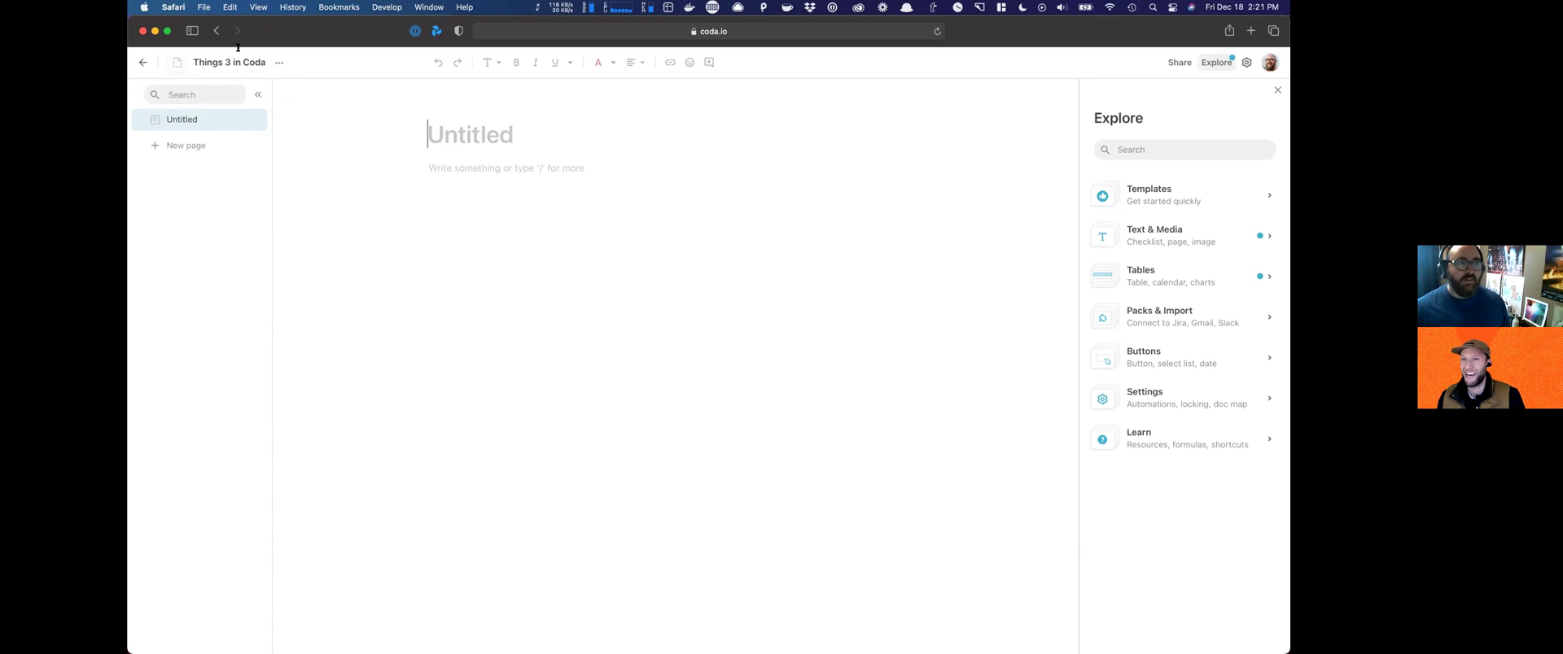
click(230, 58)
text(Coda)
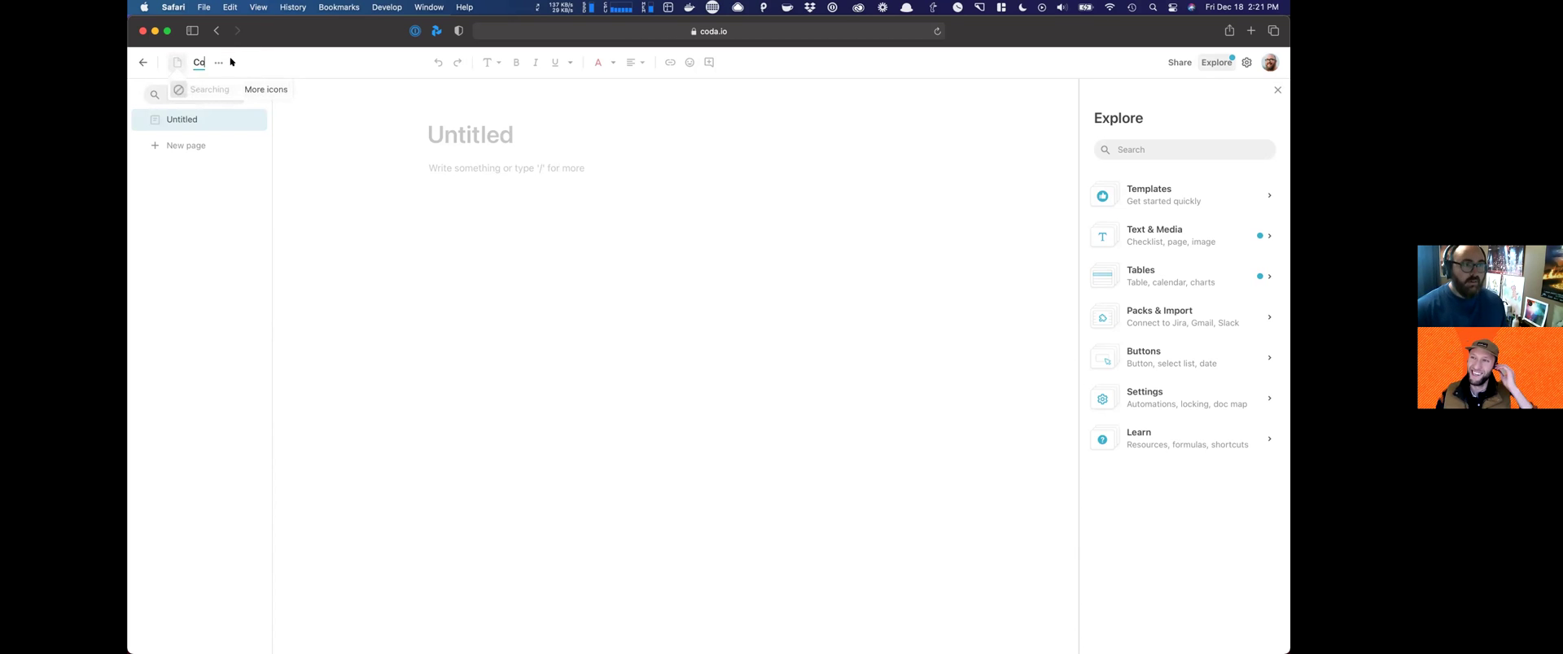
text(things)
key(Return)
Step: Invite a collaborator by e-mail with edit access, then close the Explore panel
click(1180, 62)
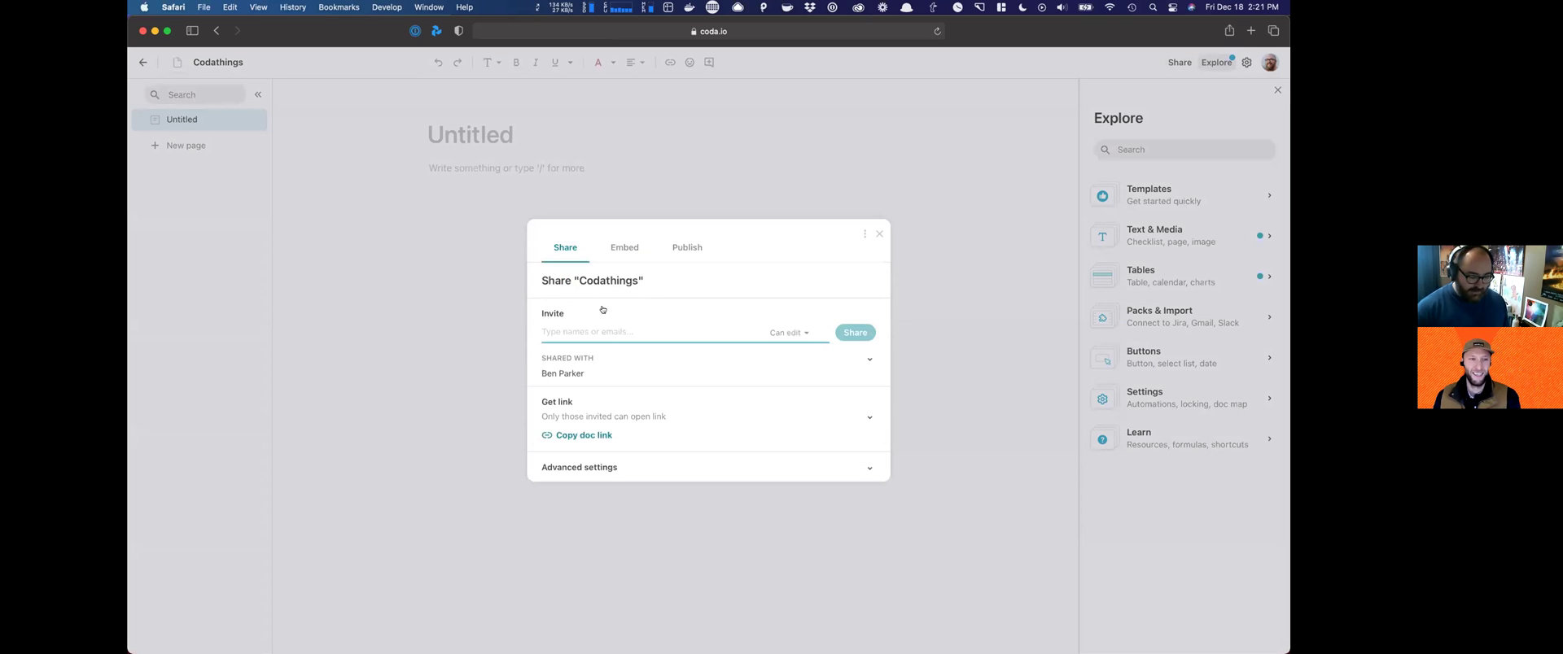
text(john)
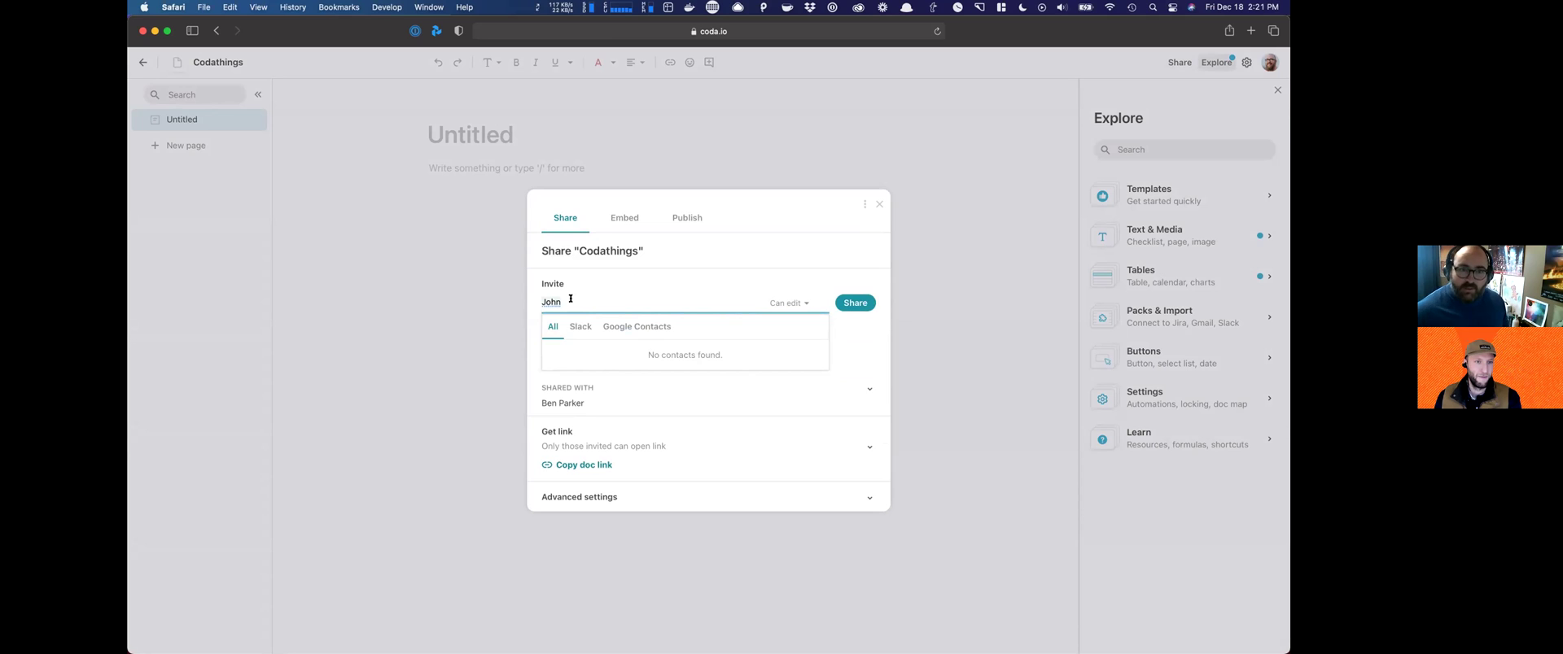
click(620, 325)
click(570, 303)
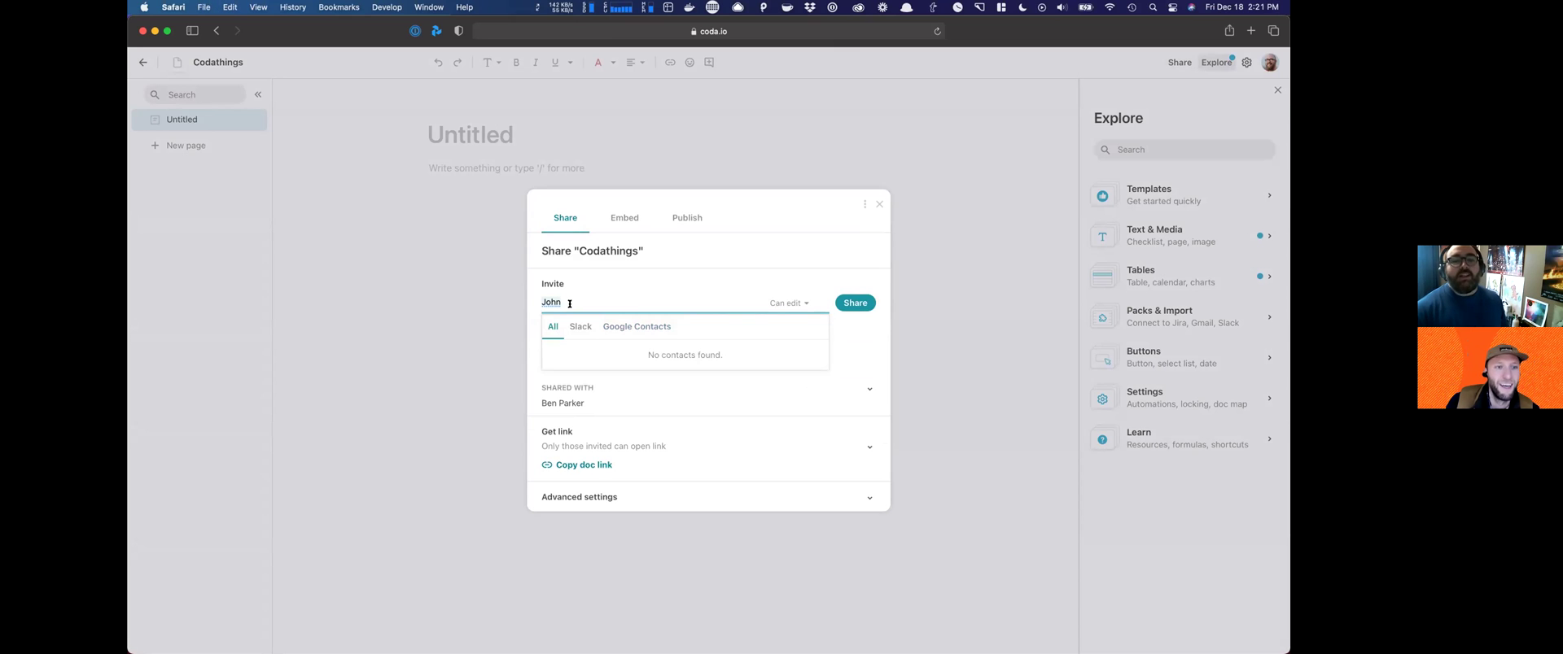
key(BackSpace)
key(BackSpace)
key(BackSpace)
key(BackSpace)
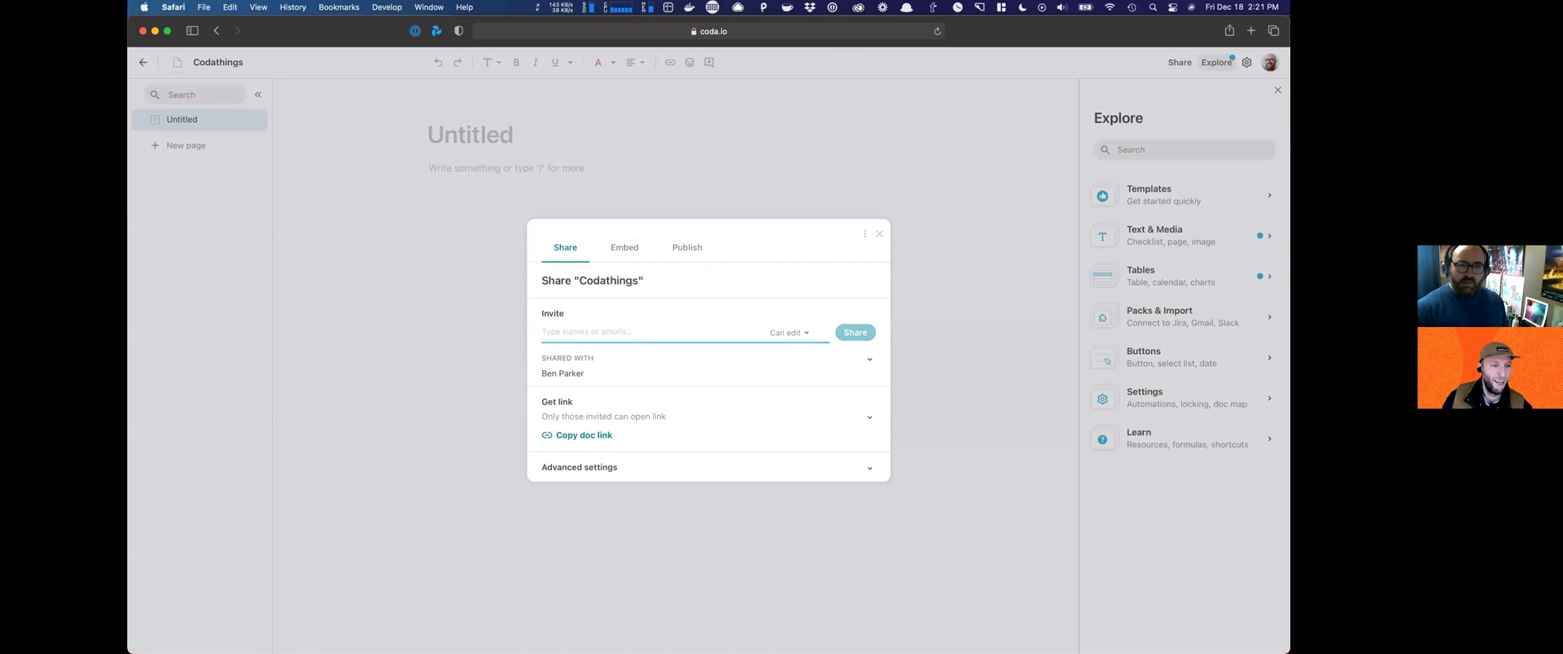
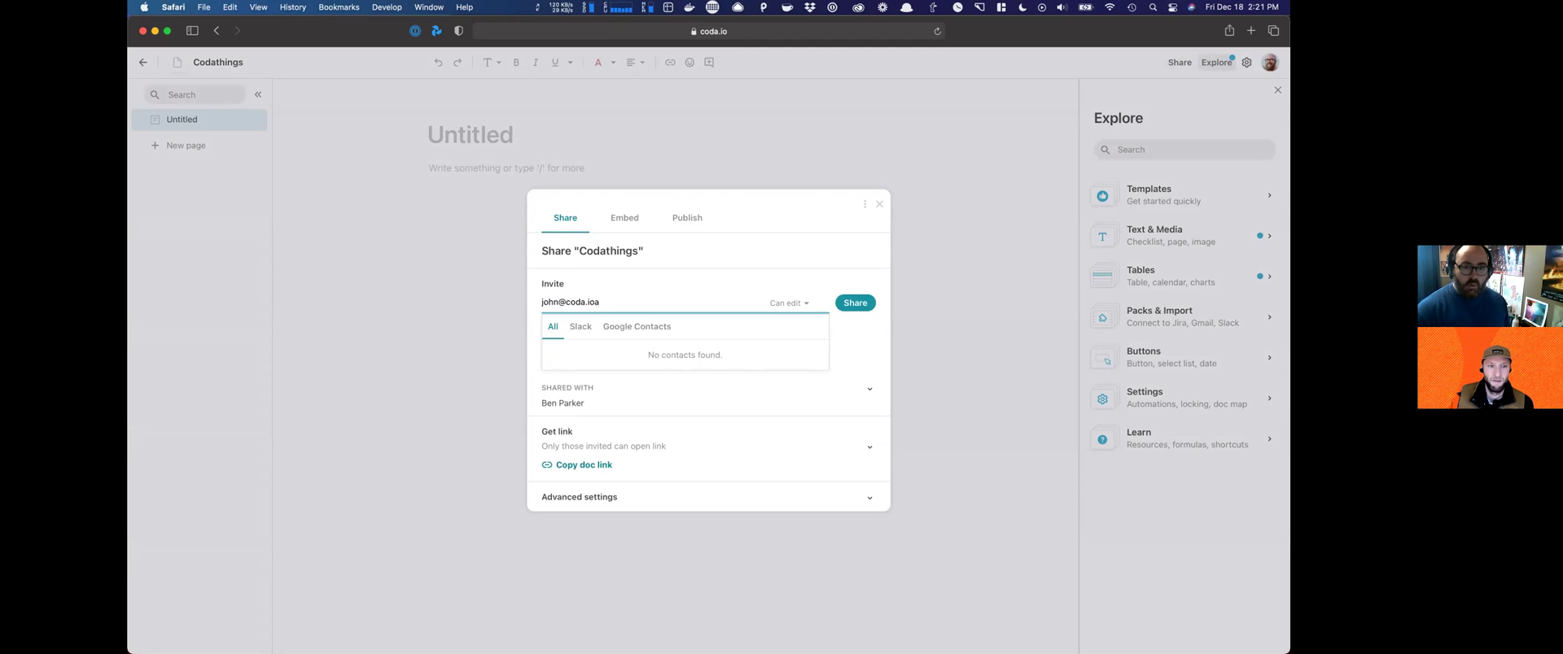
click(843, 302)
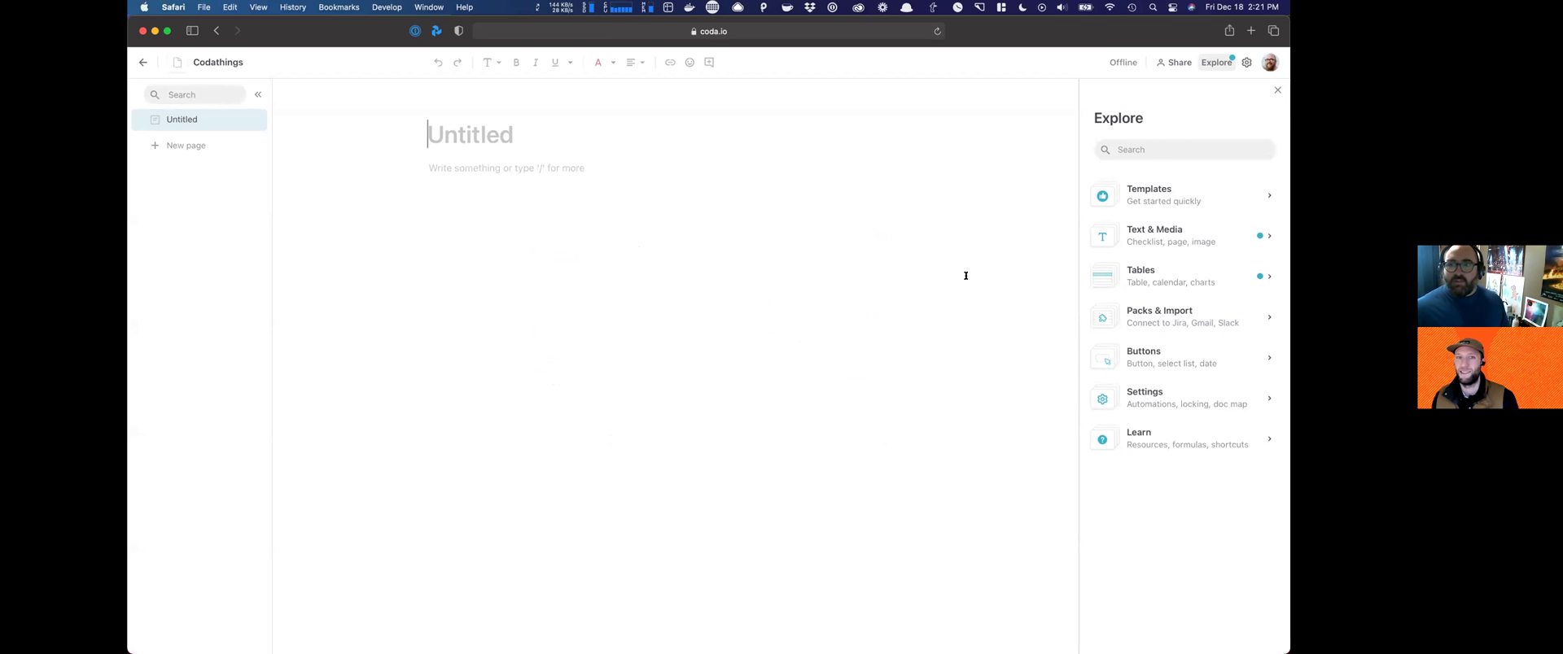
click(1274, 92)
Step: Title the page 'Screenshot' and paste the screenshot into its body
click(657, 155)
text(S)
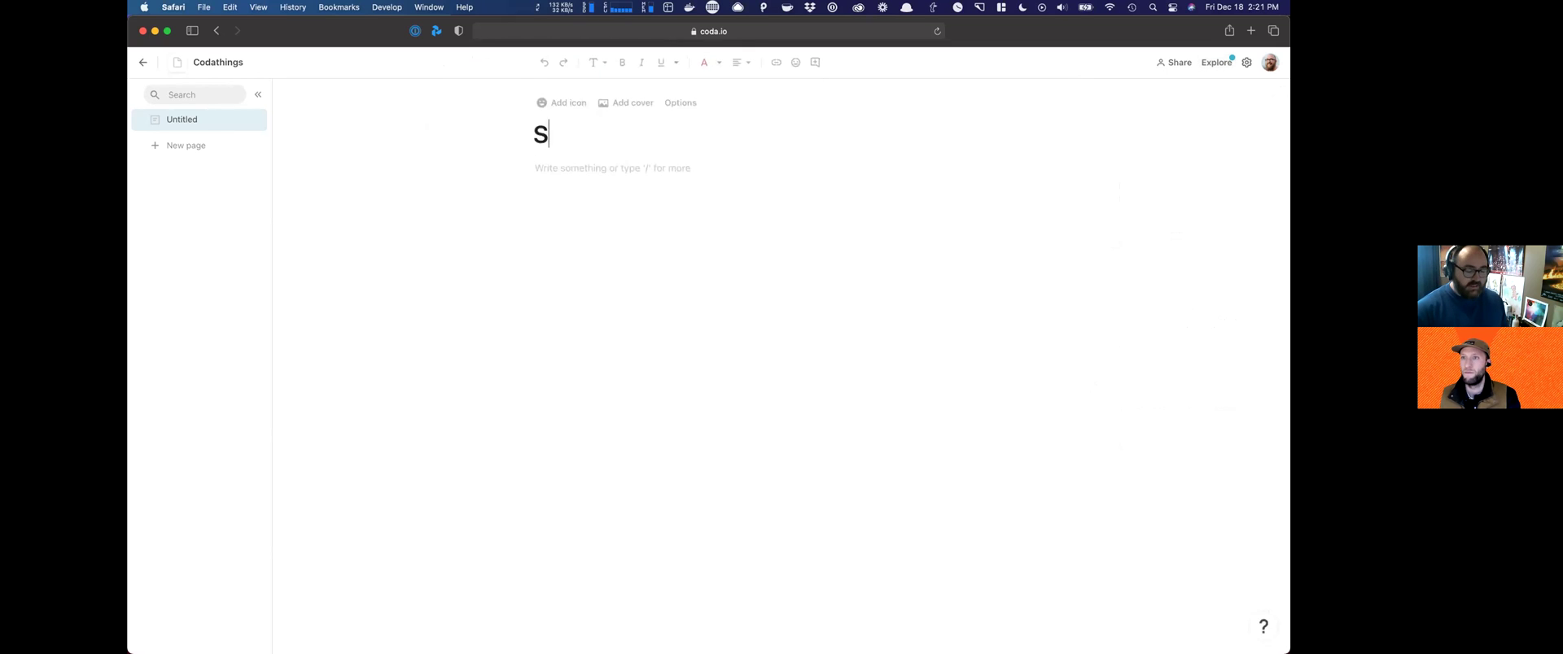
text(creenshot)
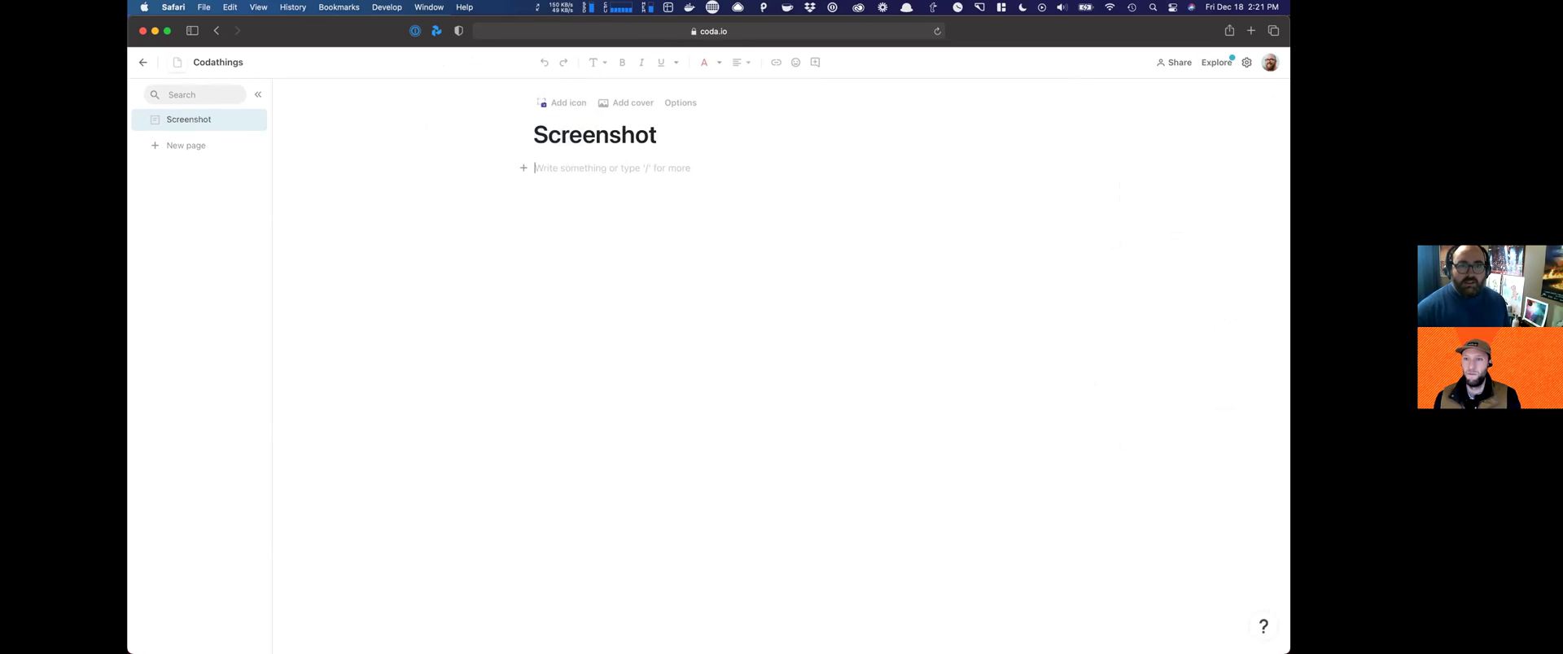
key(Return)
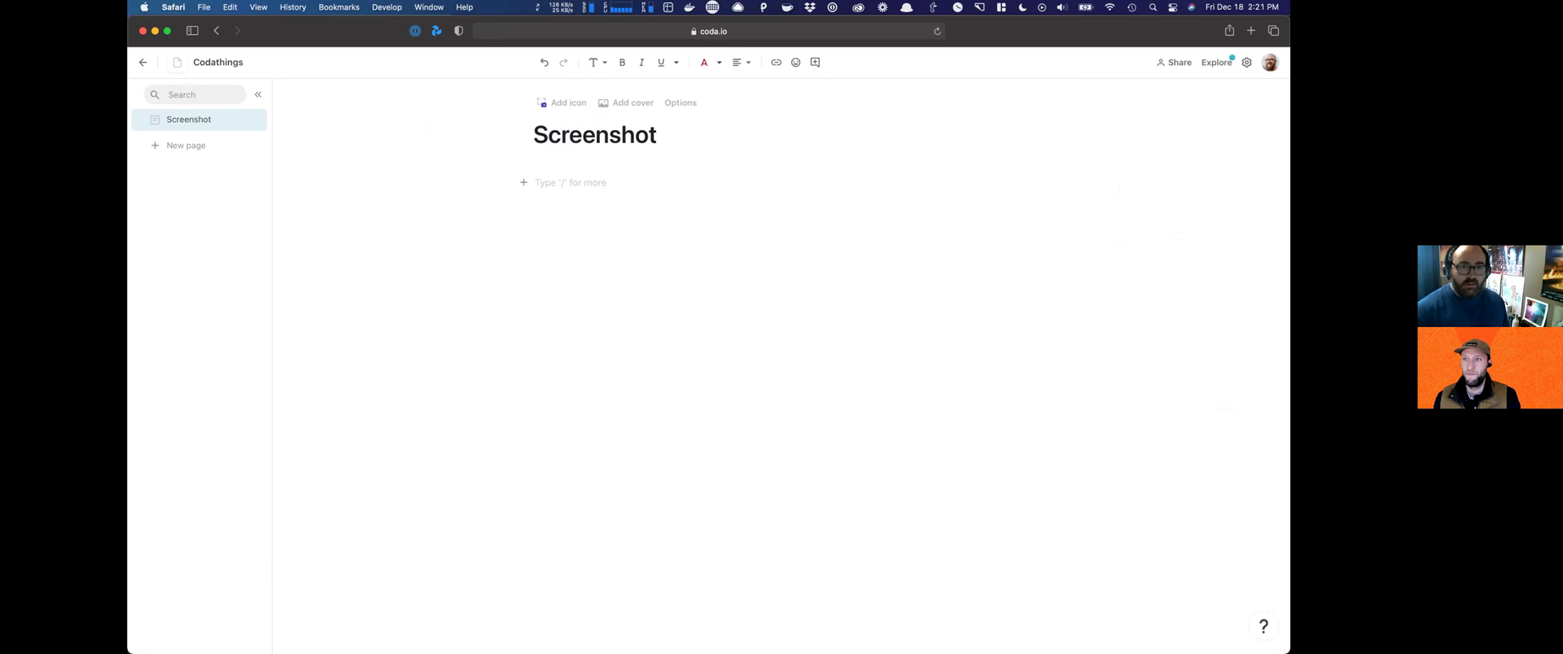
key(super+v)
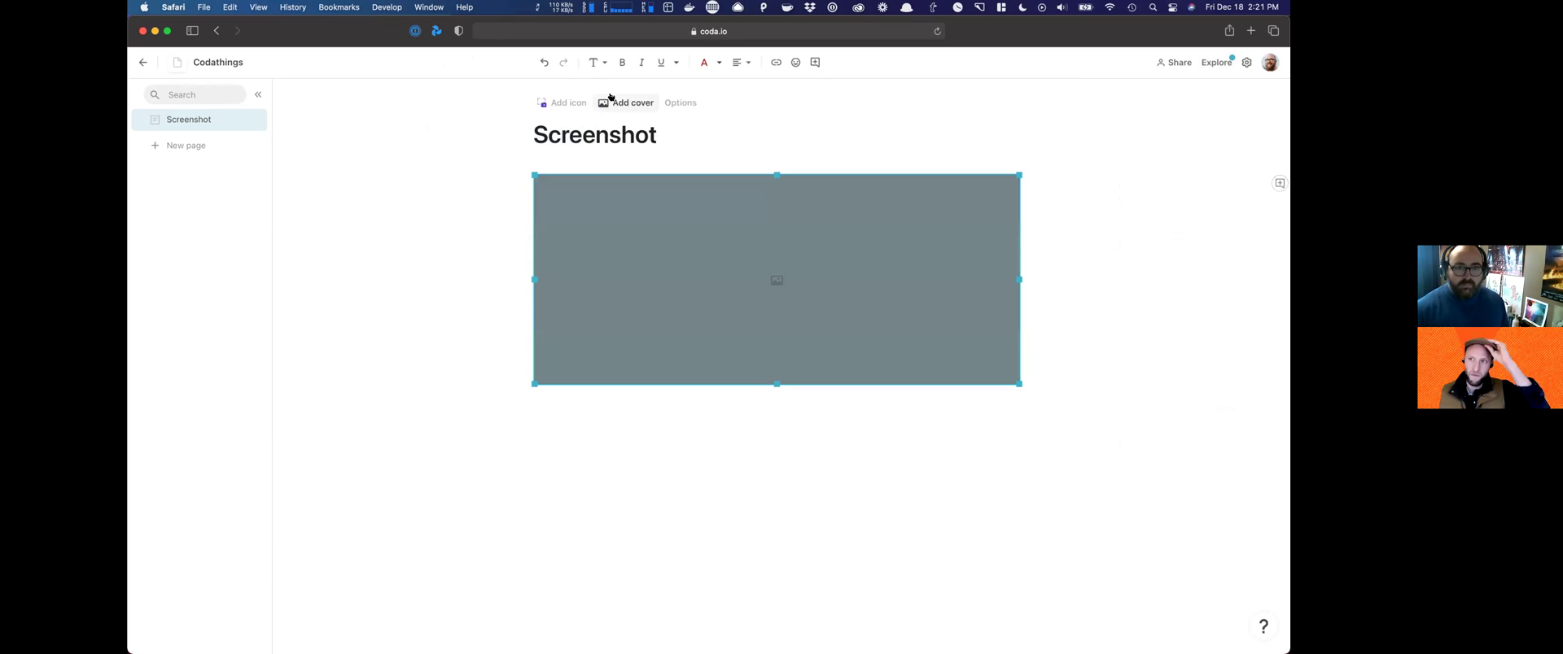
Step: Set the page's content alignment to Wide
click(681, 102)
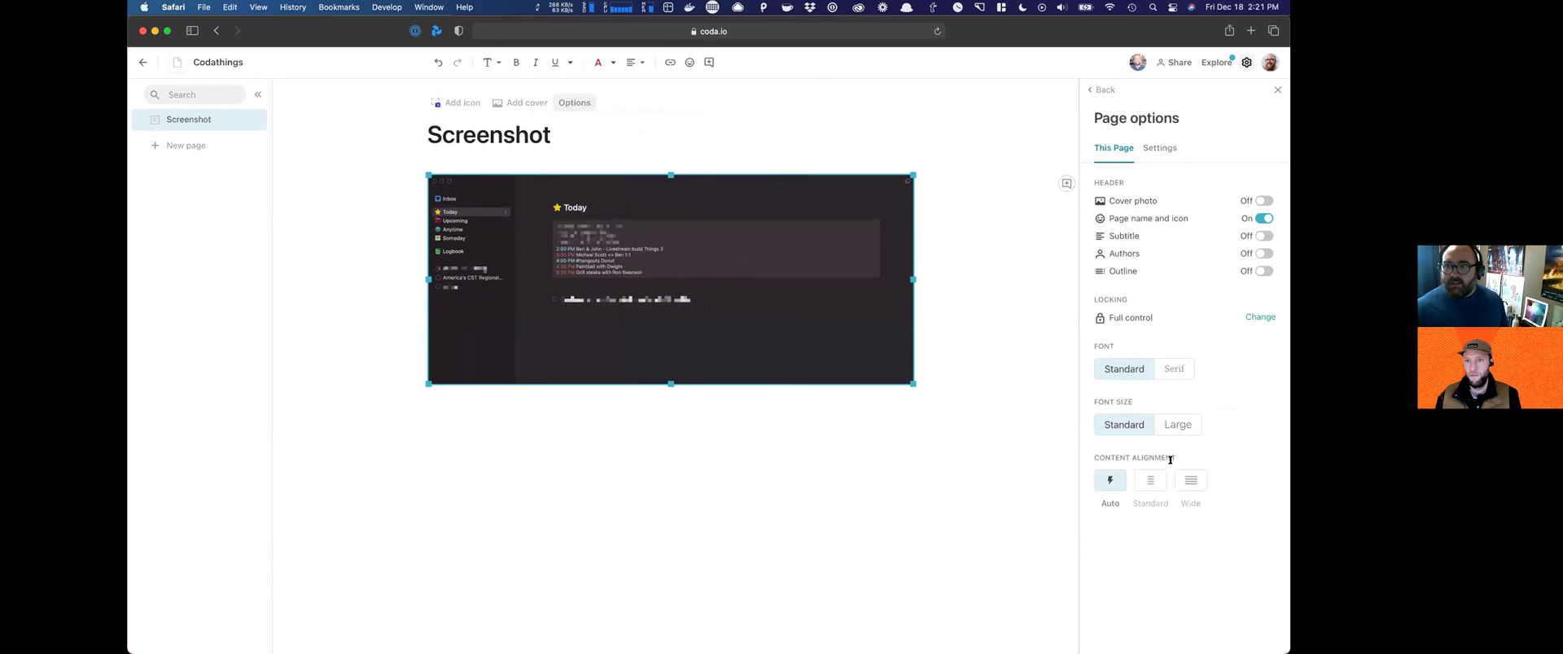
click(1189, 479)
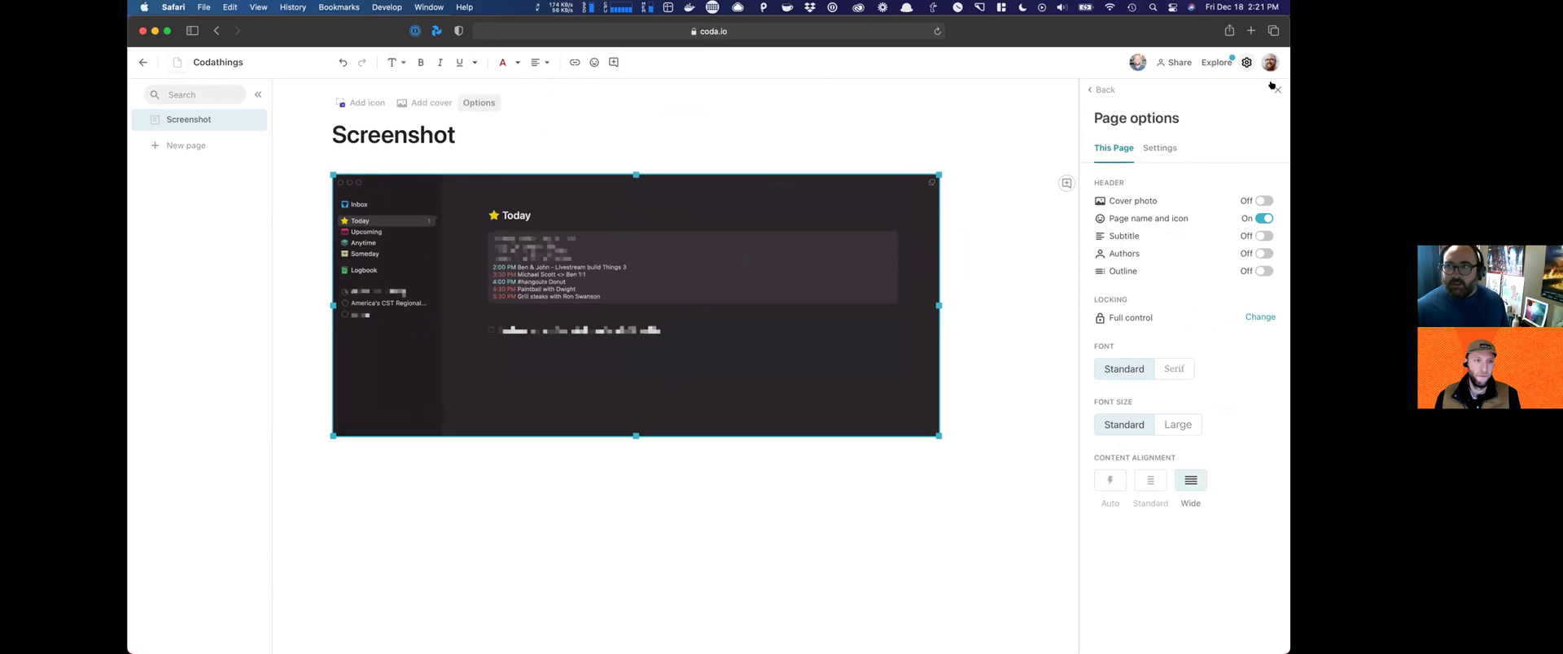
click(1277, 89)
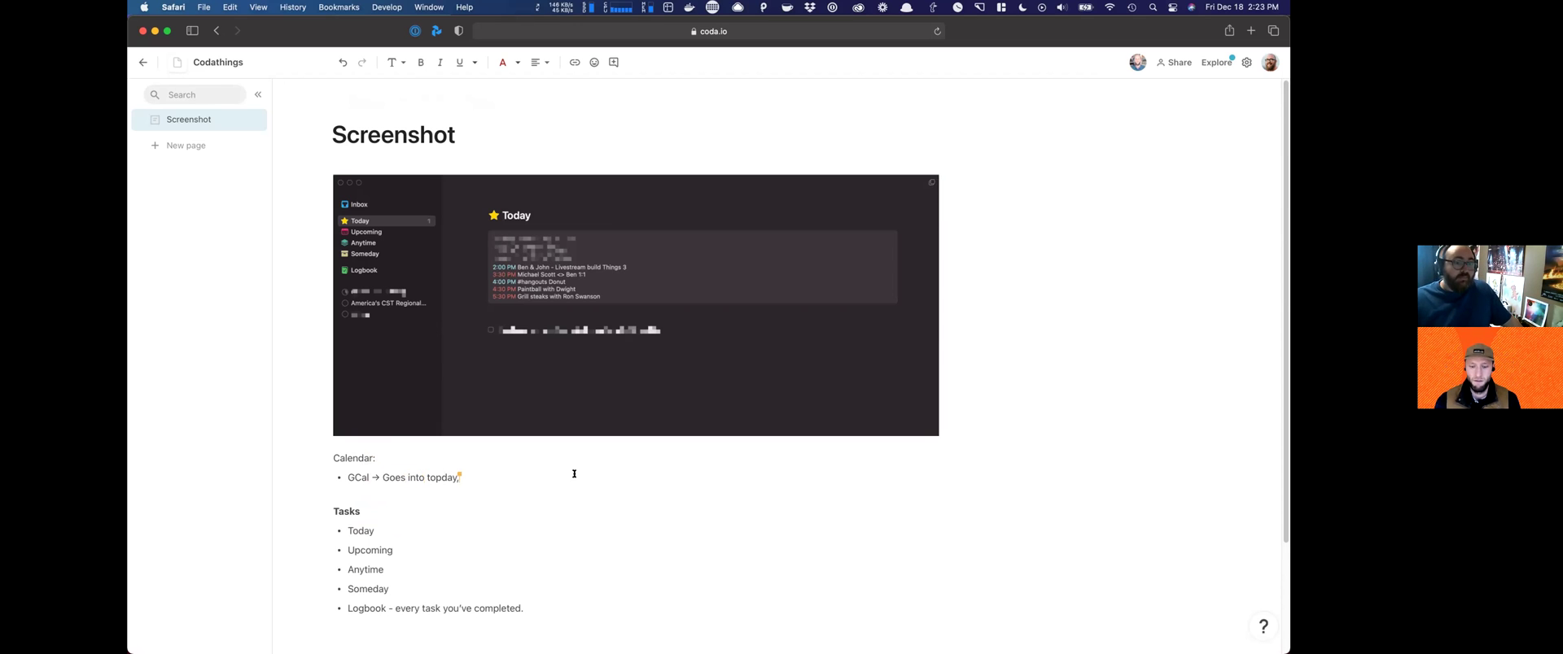
Step: Extend the Calendar note to read 'GCal → Goes into today, upcoming'
text(upcoming.)
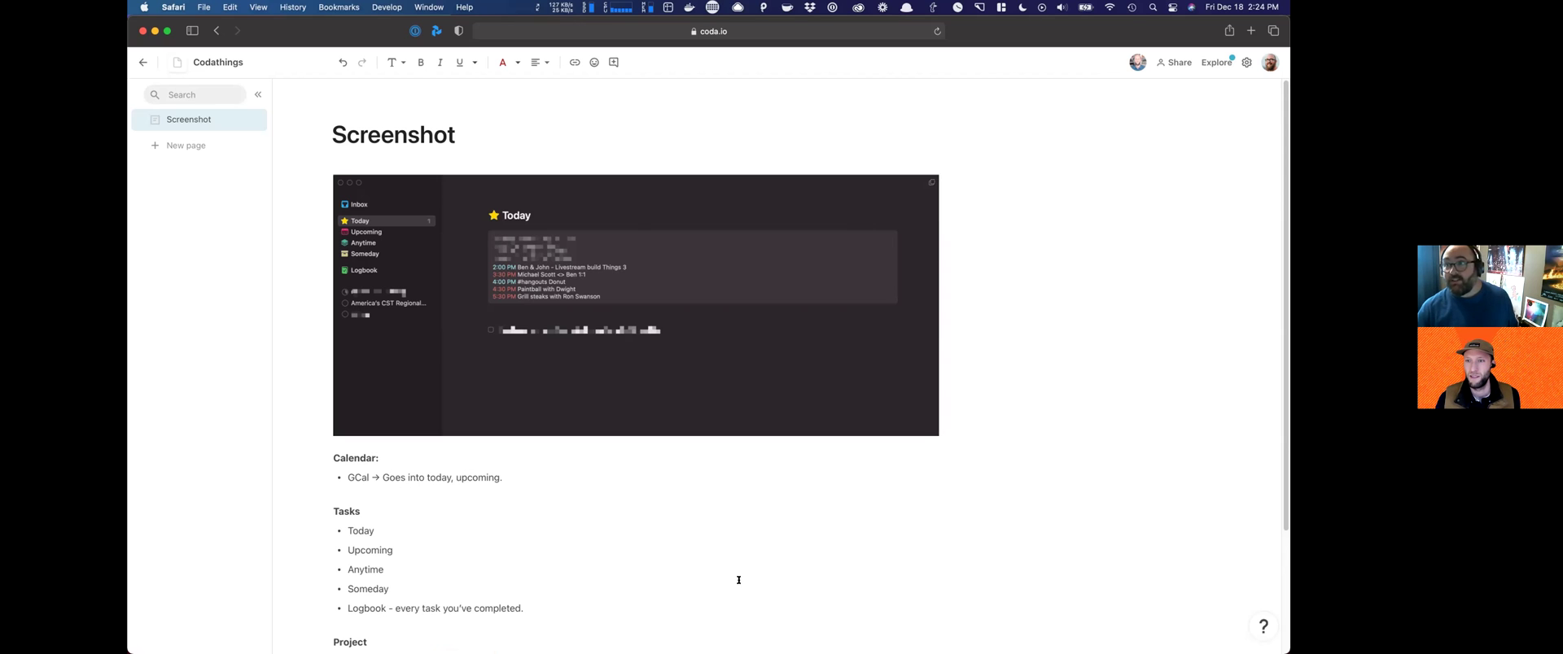
Step: Find the Google Calendar pack with a 'goo' settings search and begin signing in to install it
click(1242, 63)
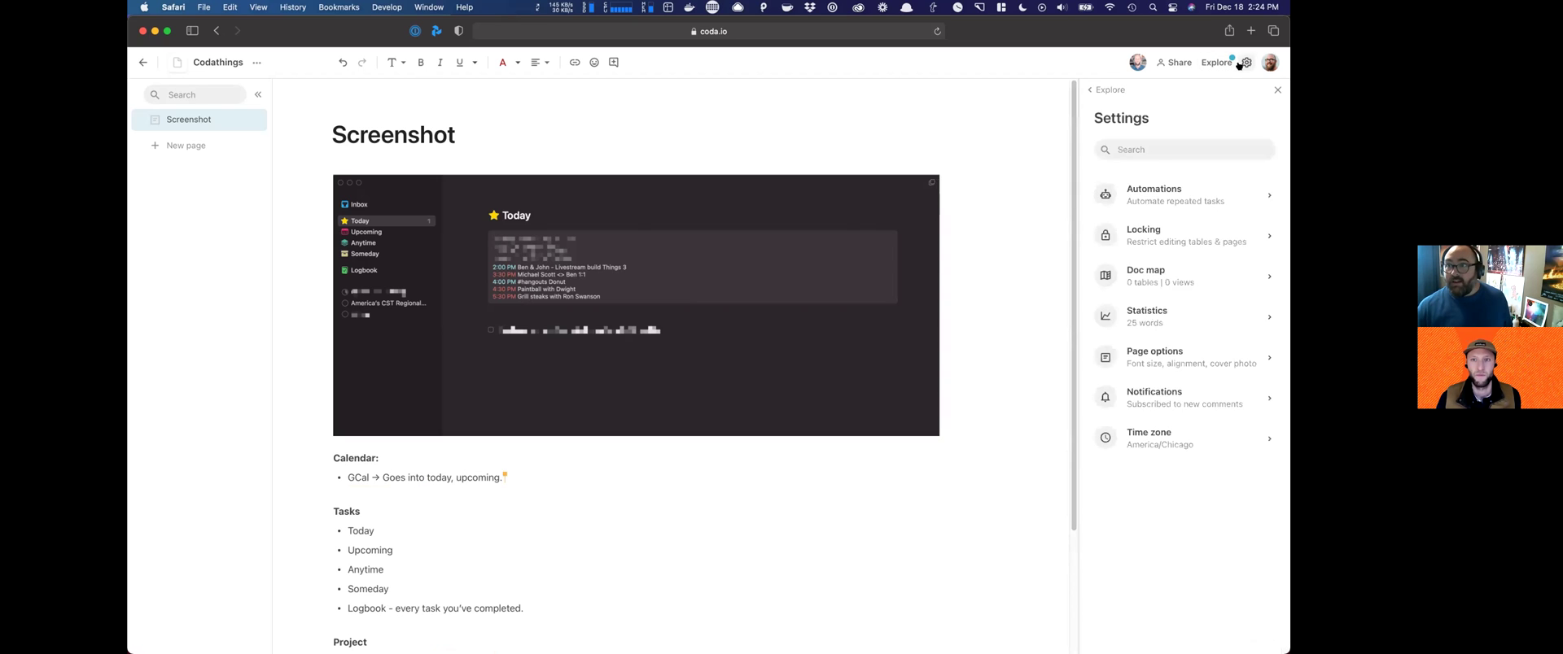
click(1150, 149)
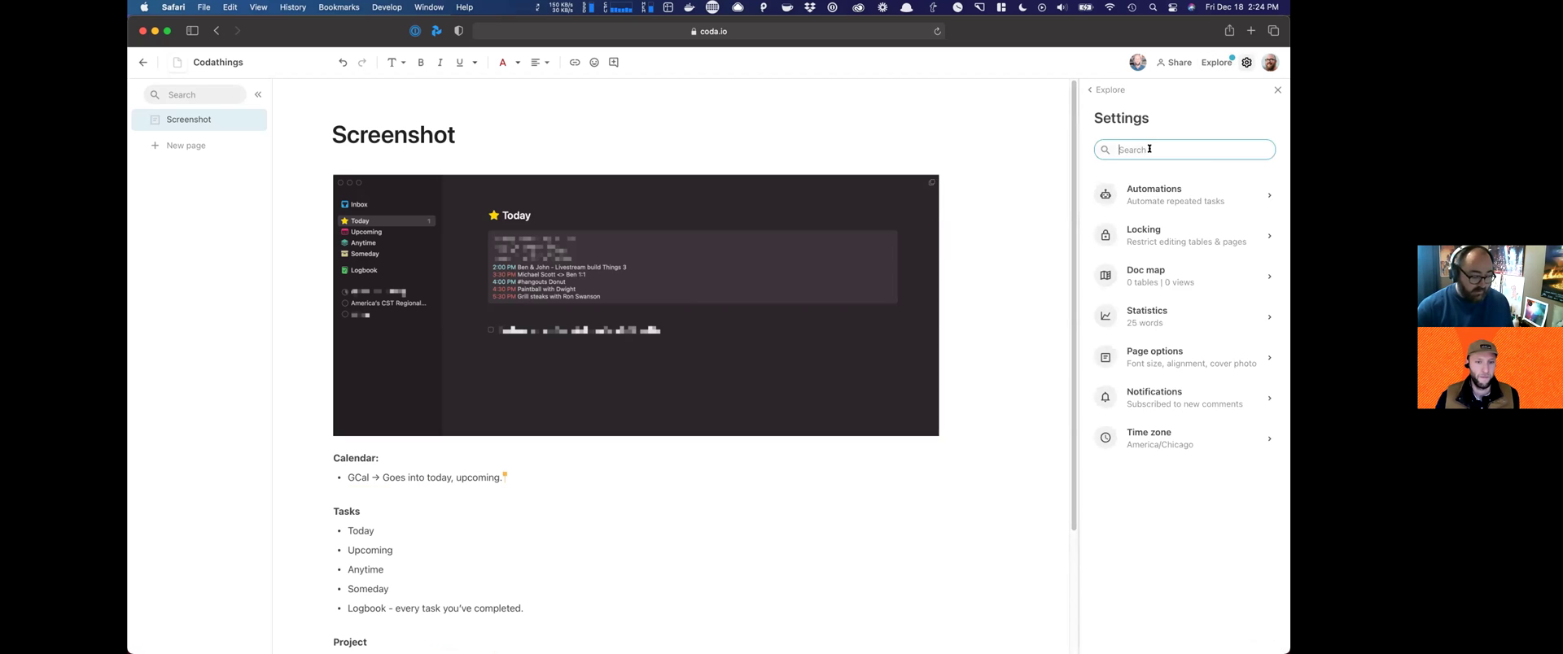
text(goo)
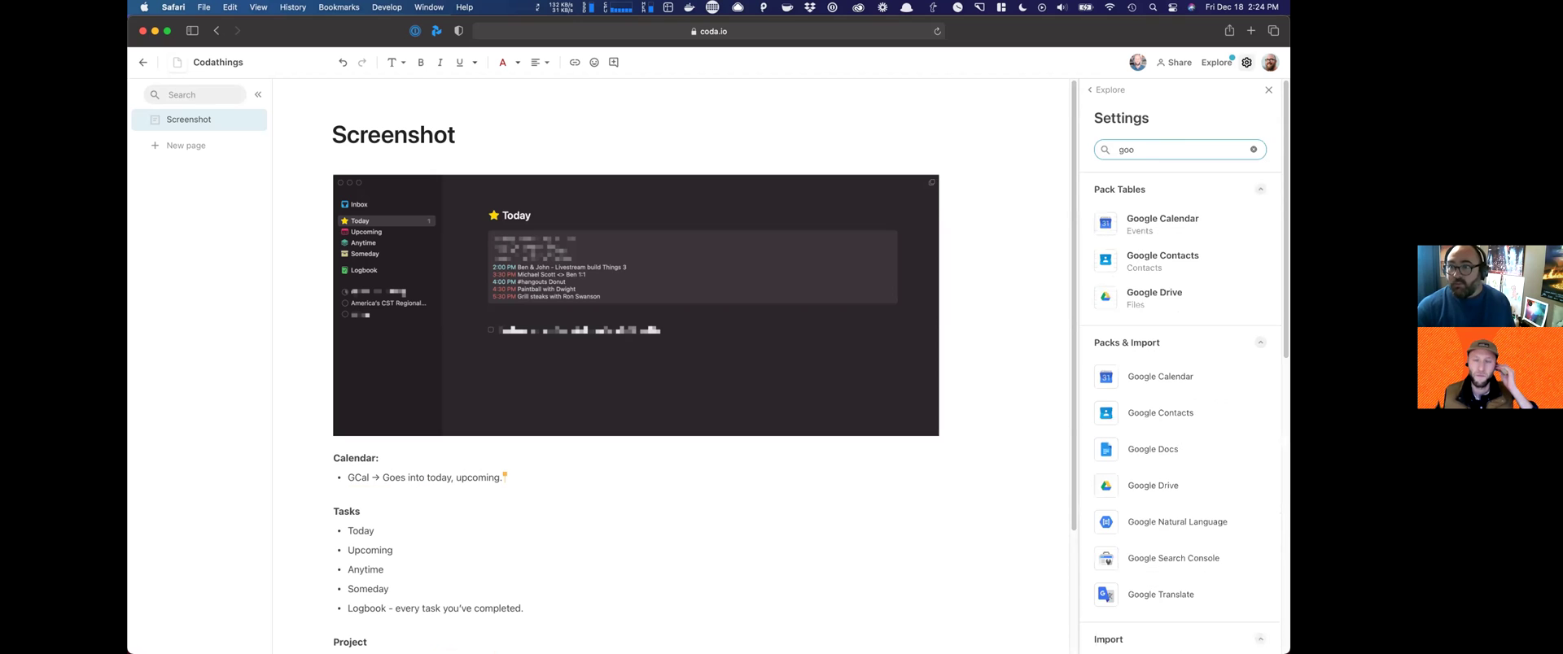
click(1146, 225)
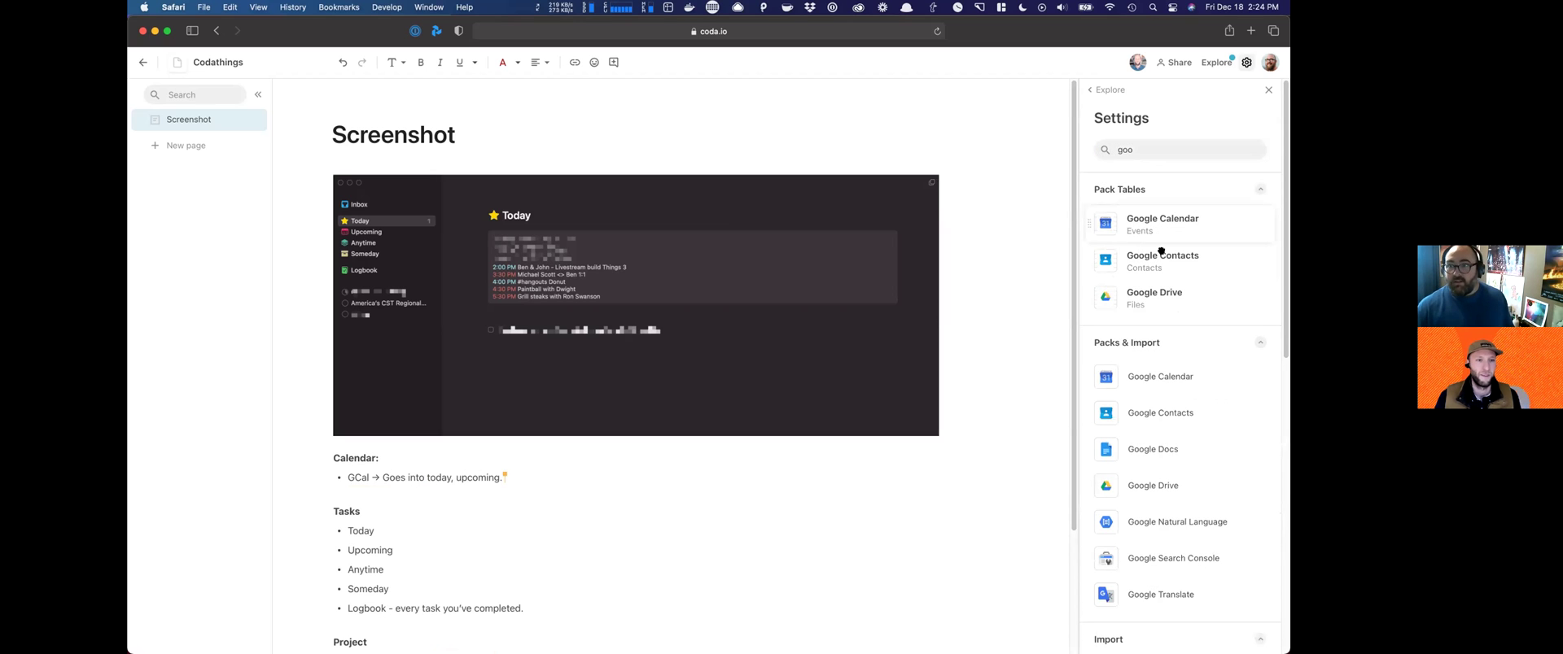
drag(1145, 215, 1132, 222)
click(1140, 376)
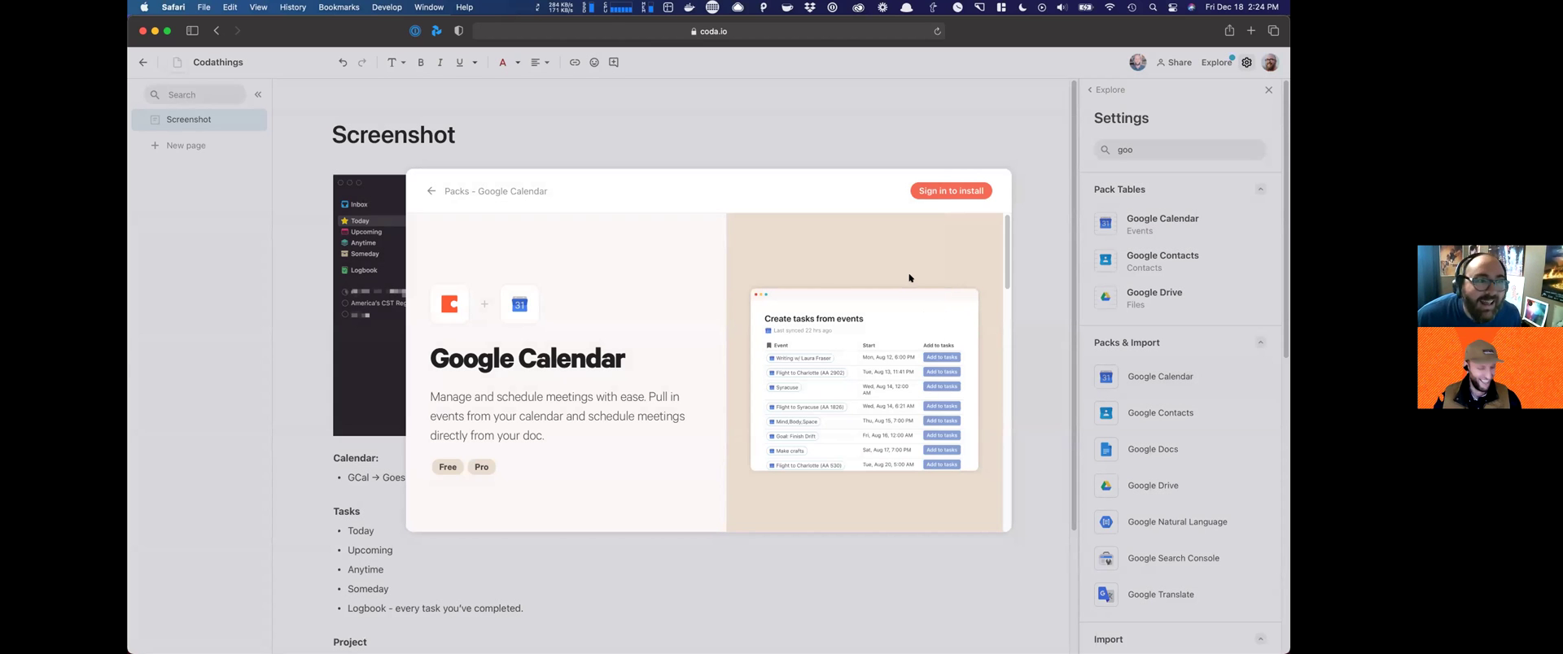
click(919, 191)
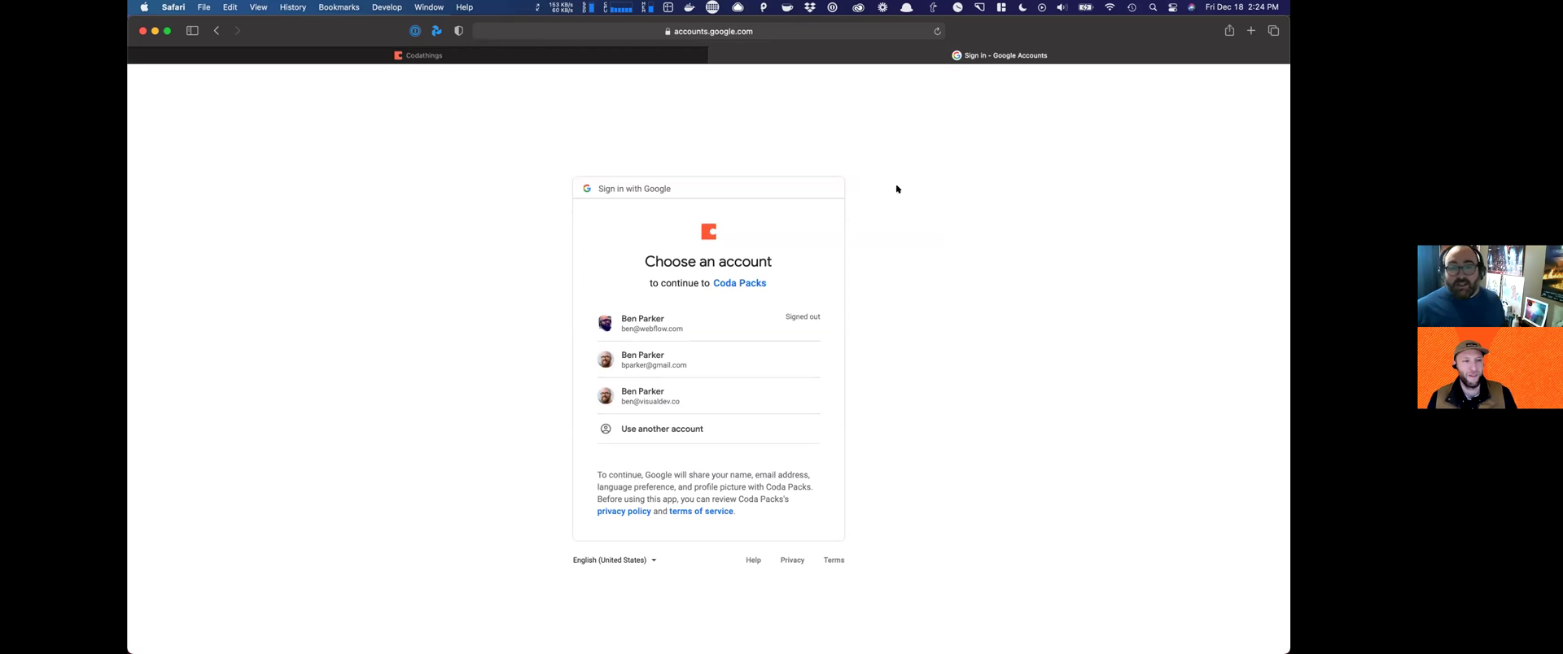
Step: Choose the Google account and allow Coda Packs access to its calendars
click(706, 351)
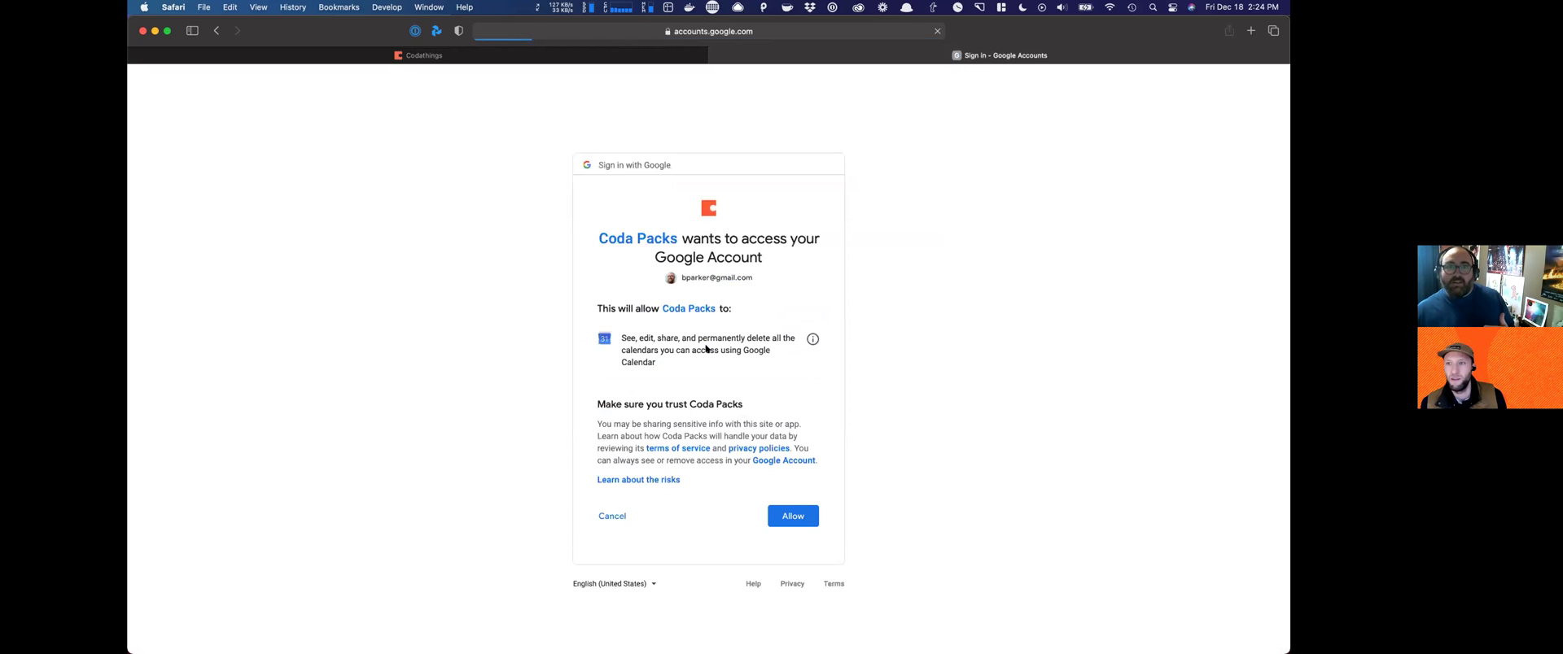
click(792, 513)
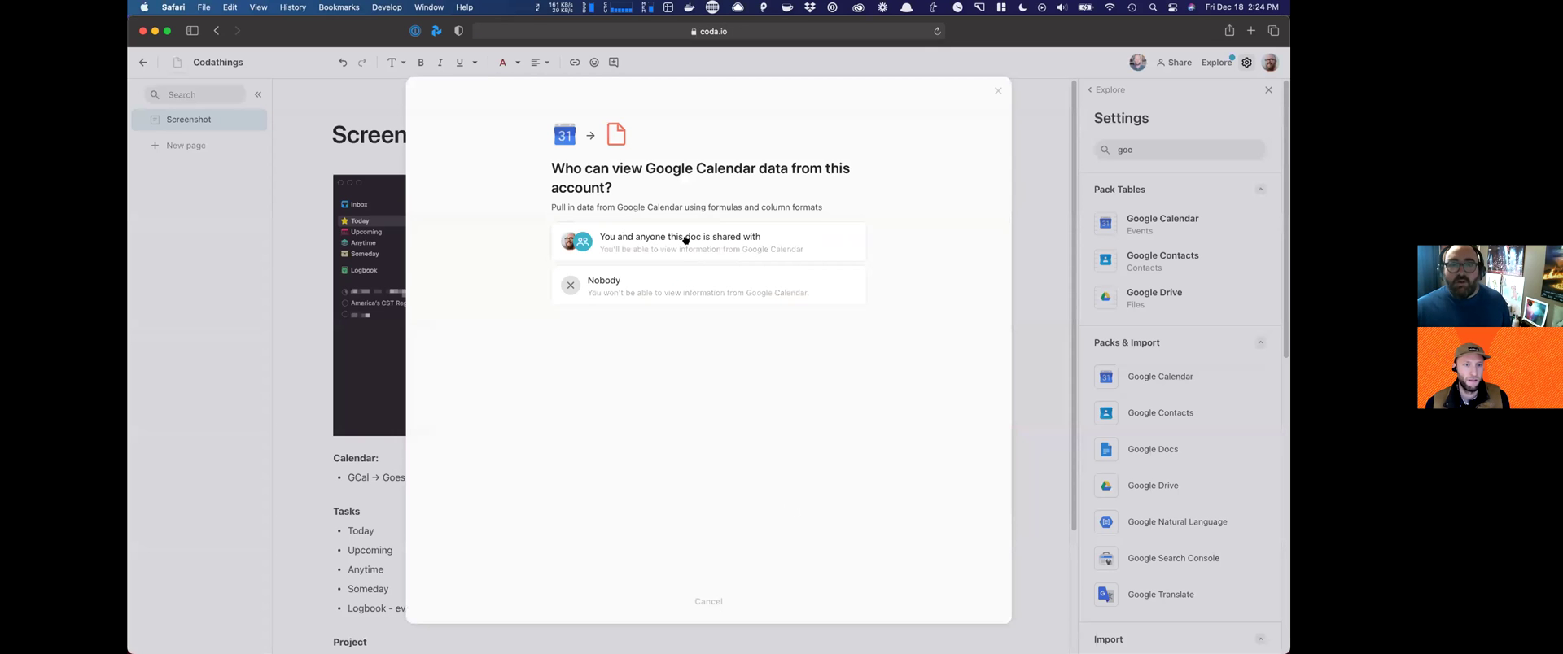
Step: Let anyone the doc is shared with view calendar data and take calendar actions
click(686, 239)
click(672, 281)
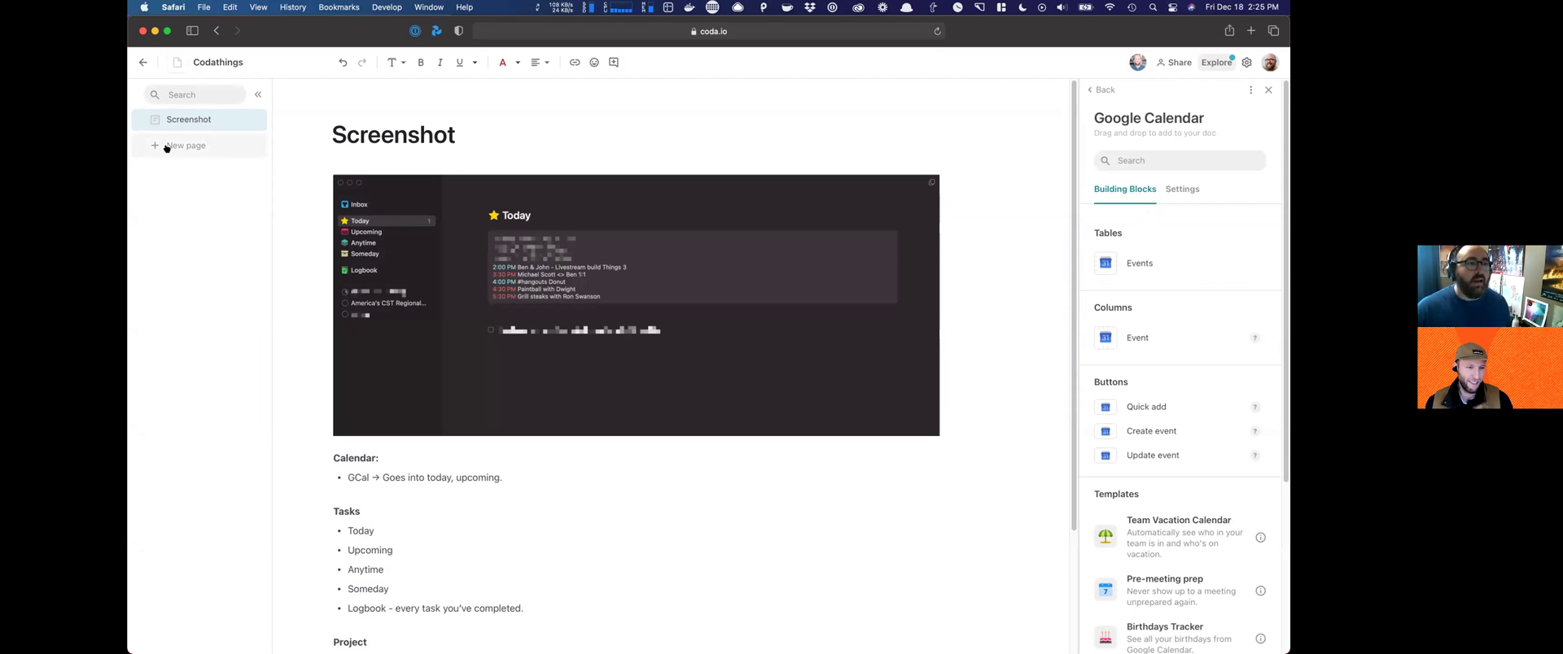
Step: Add a new page titled 'Today' with a calendar icon
click(167, 147)
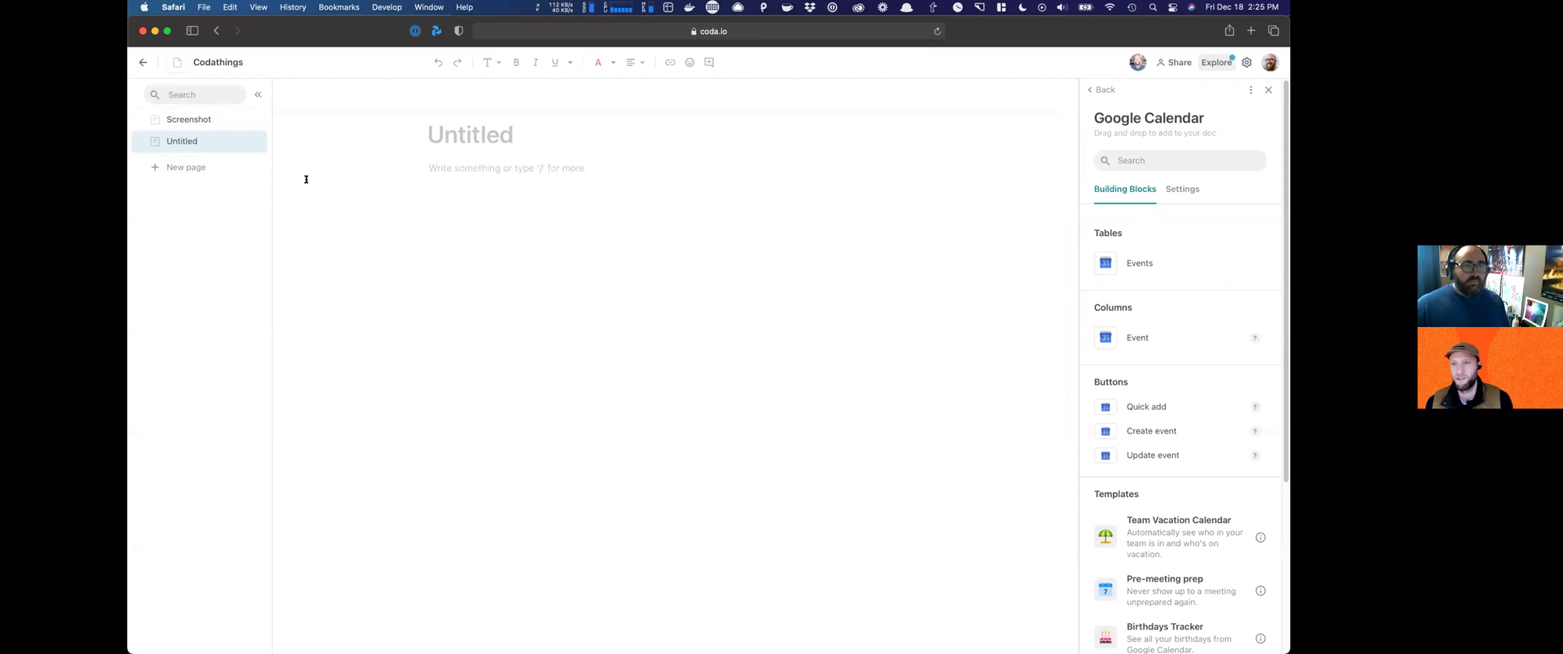
text(Today)
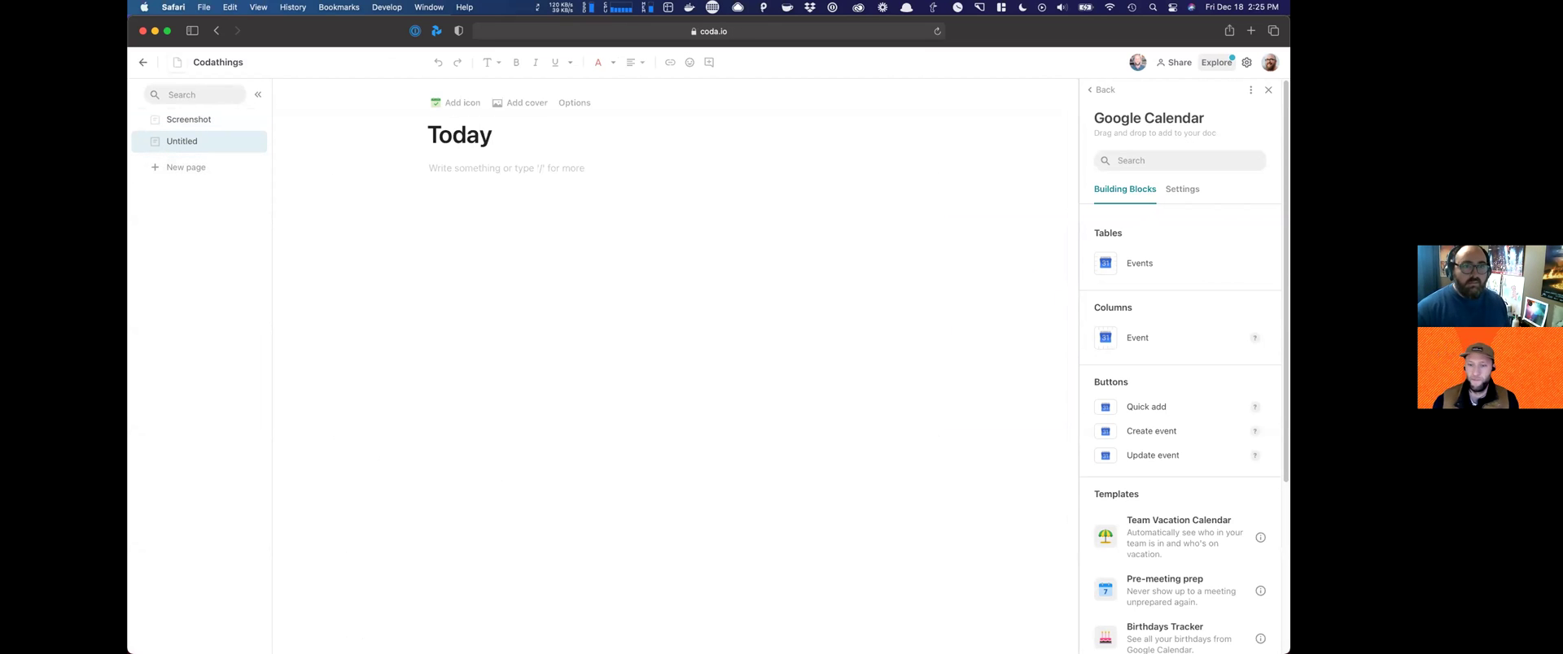
click(429, 101)
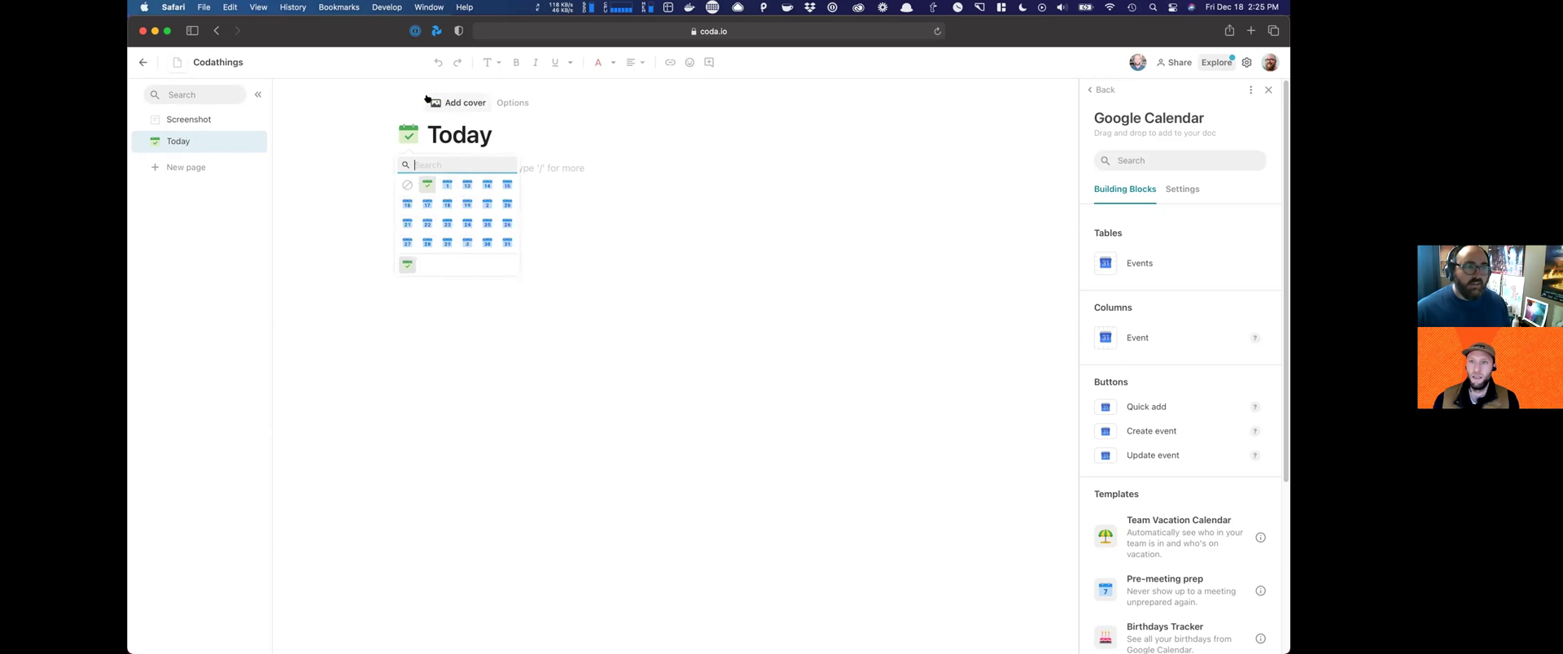
click(535, 154)
click(532, 171)
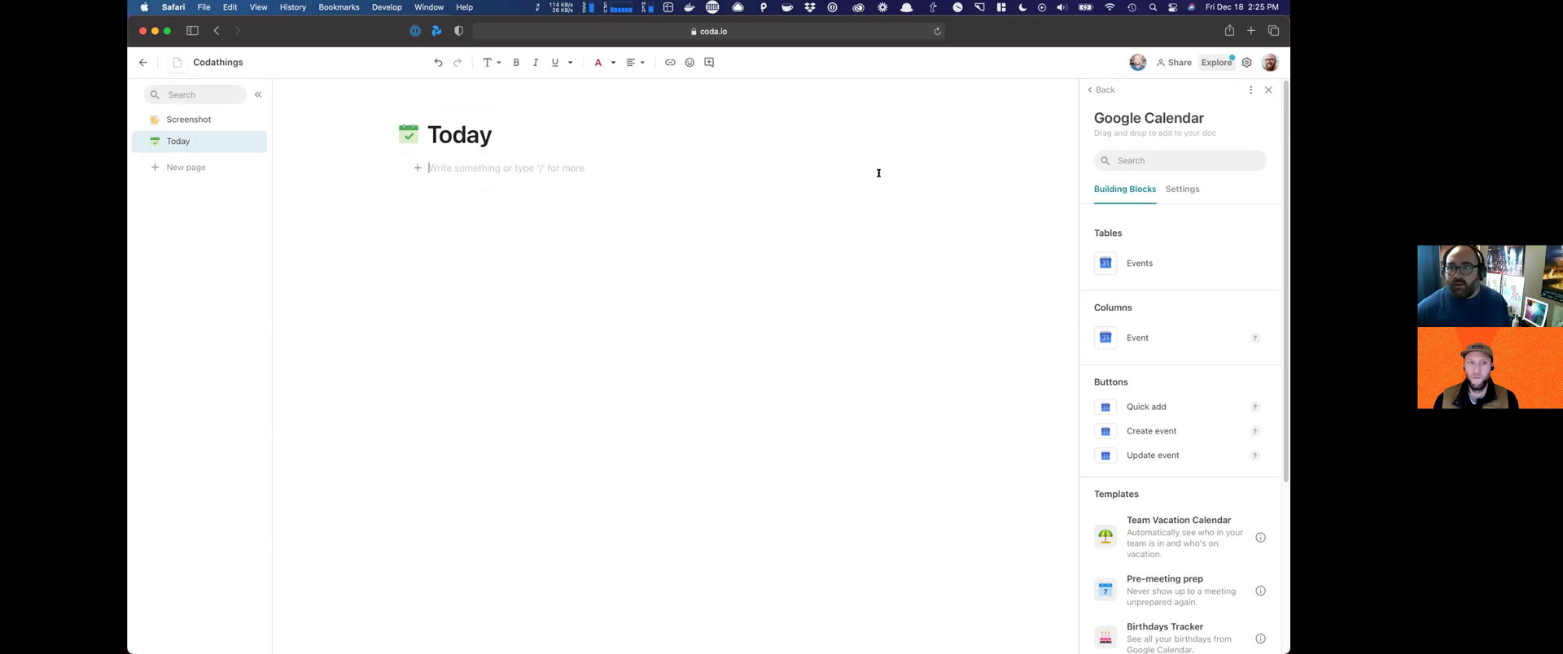
Step: Place the Google Calendar Events table on the page, fitting Event to one line and widening End
drag(1138, 263, 433, 233)
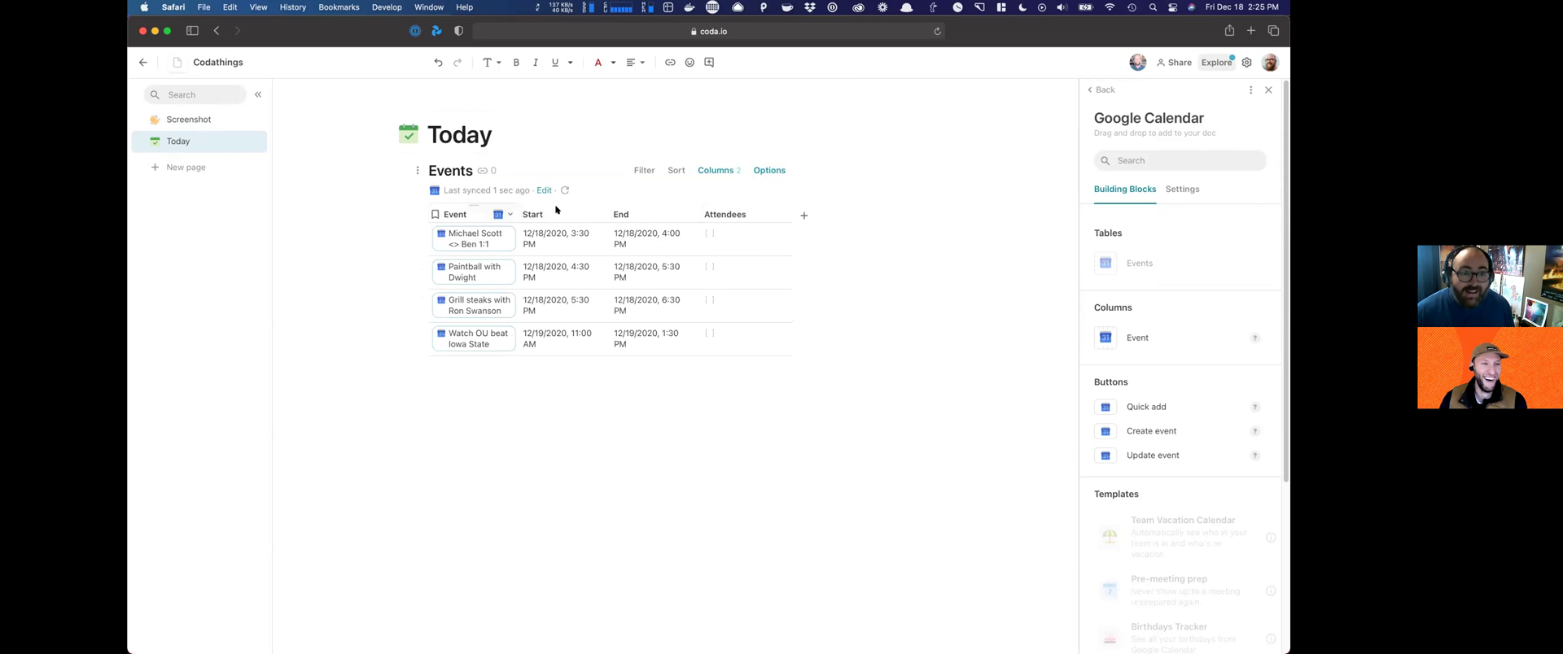
drag(520, 214, 643, 207)
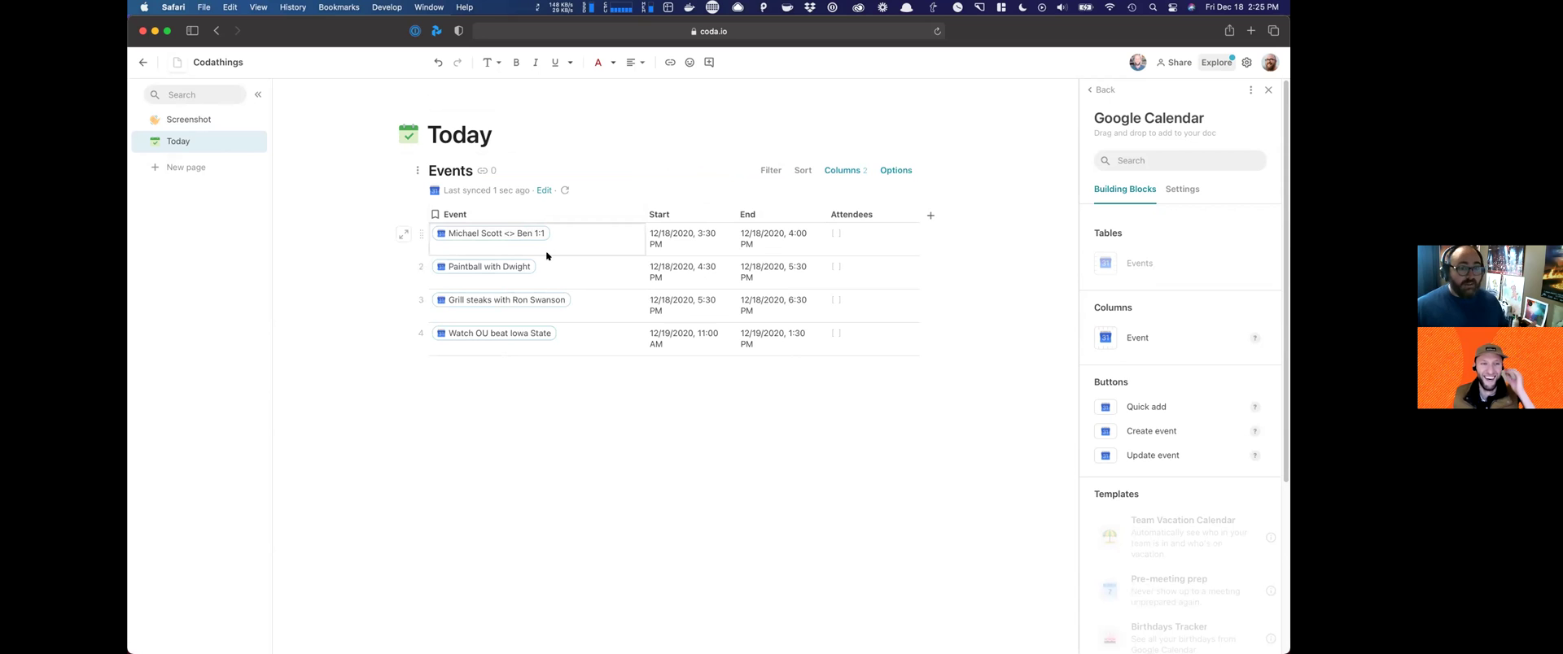
drag(639, 203, 612, 202)
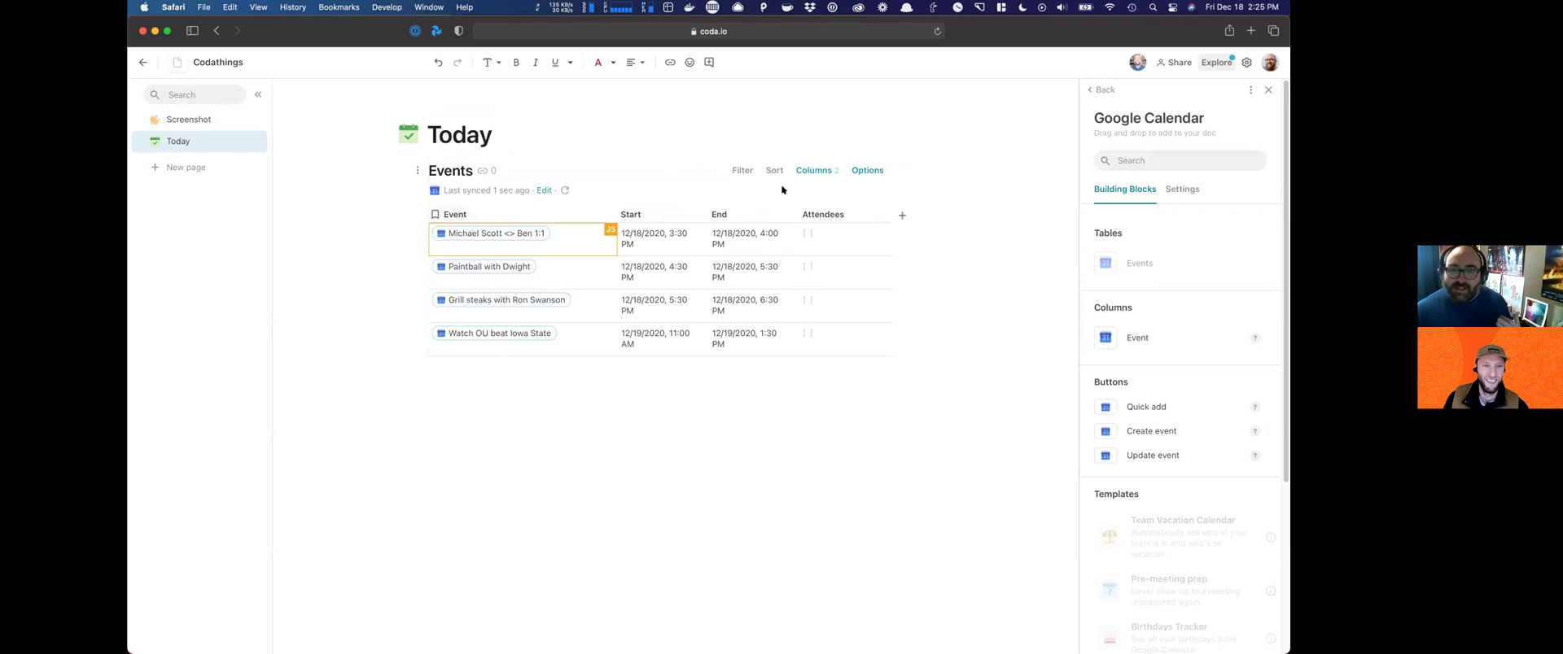
drag(794, 205, 811, 207)
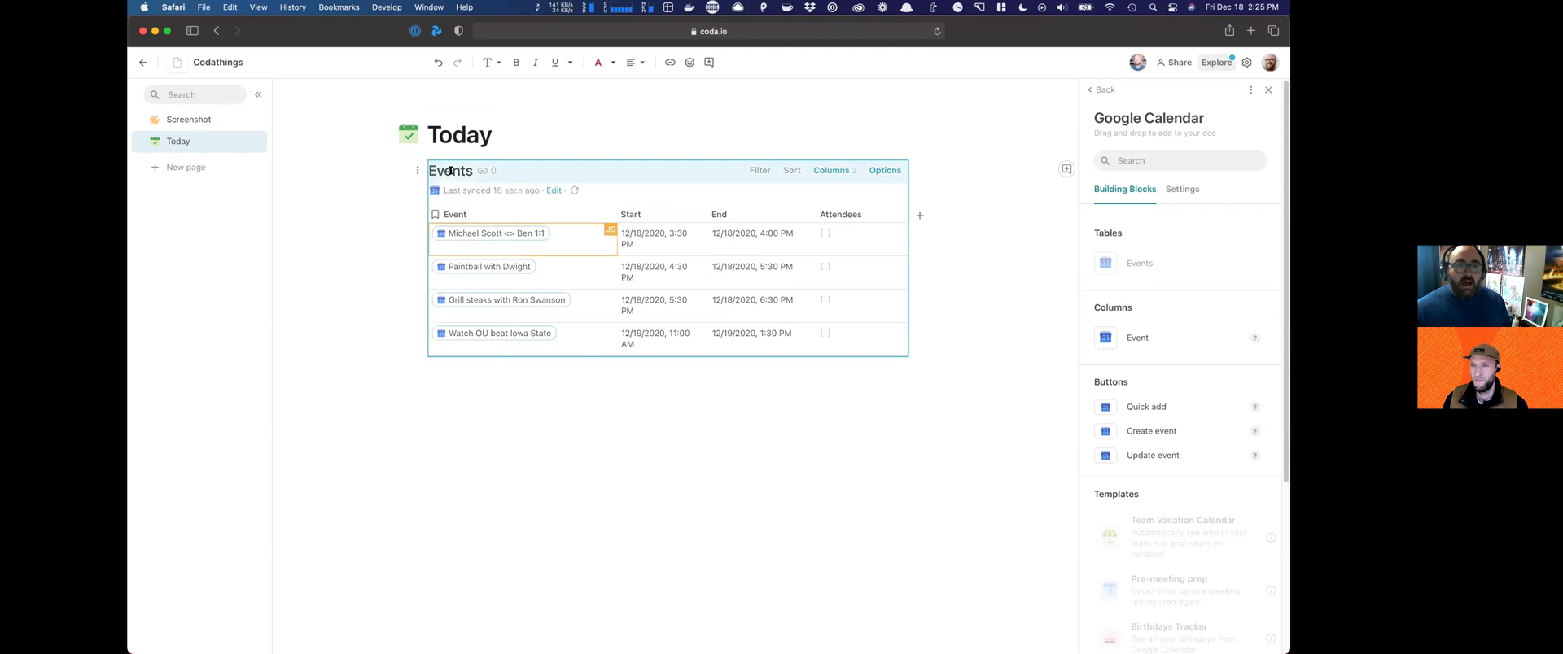
Step: Insert a blank line above the Events table, then view the Screenshot page
click(425, 172)
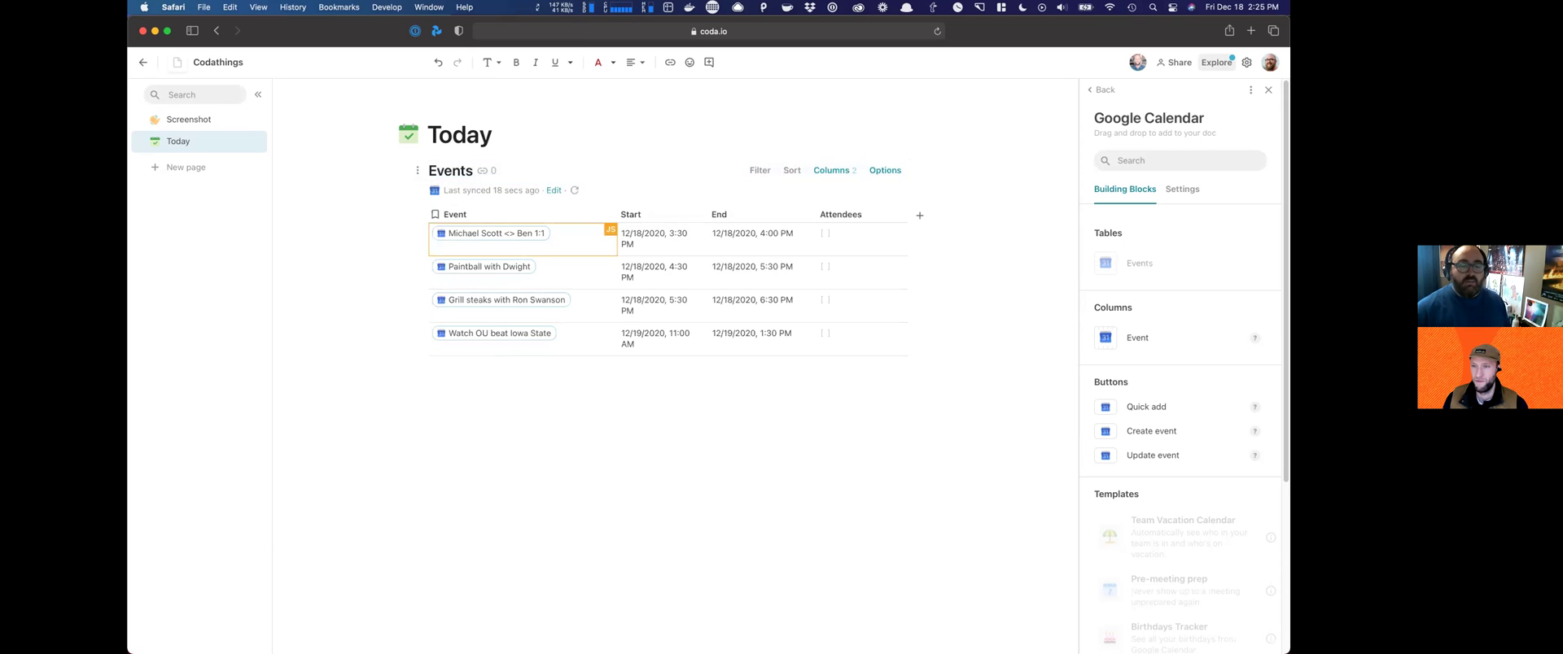
key(Return)
key(Up)
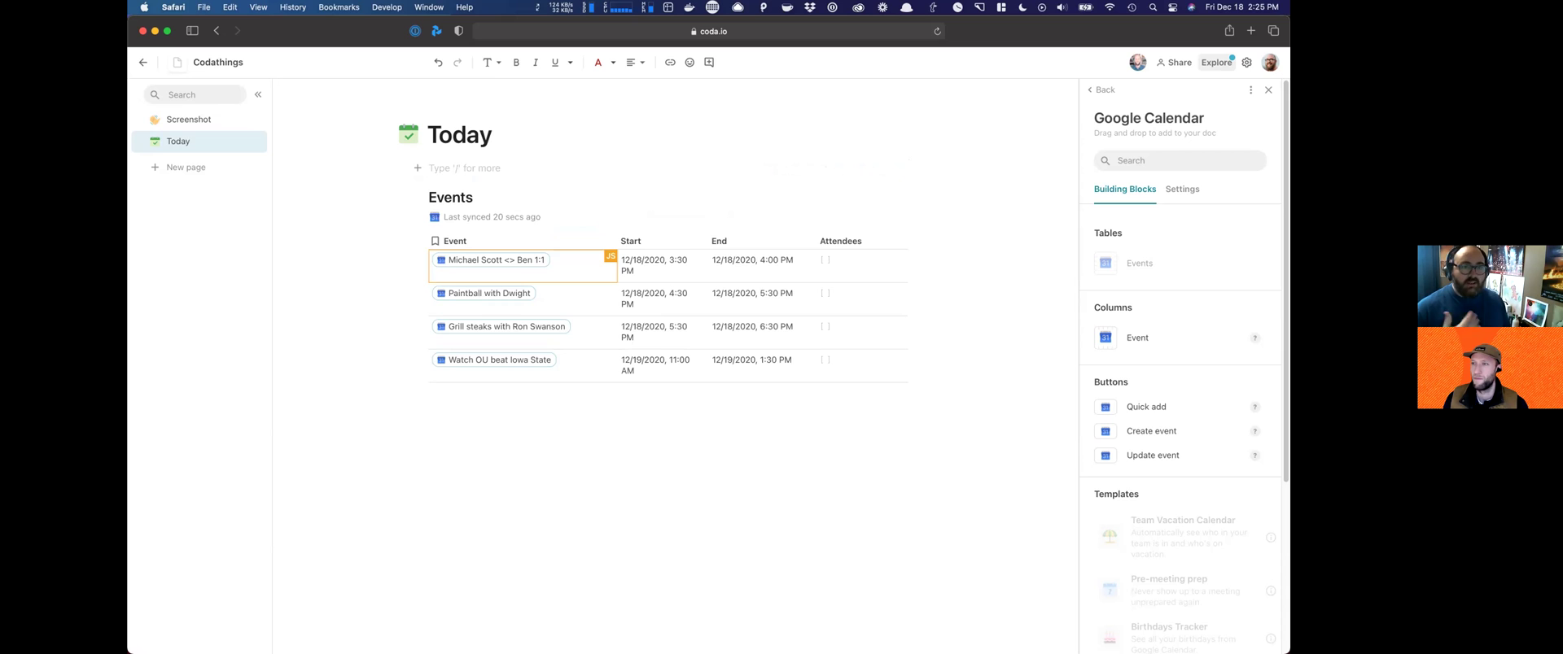
click(188, 122)
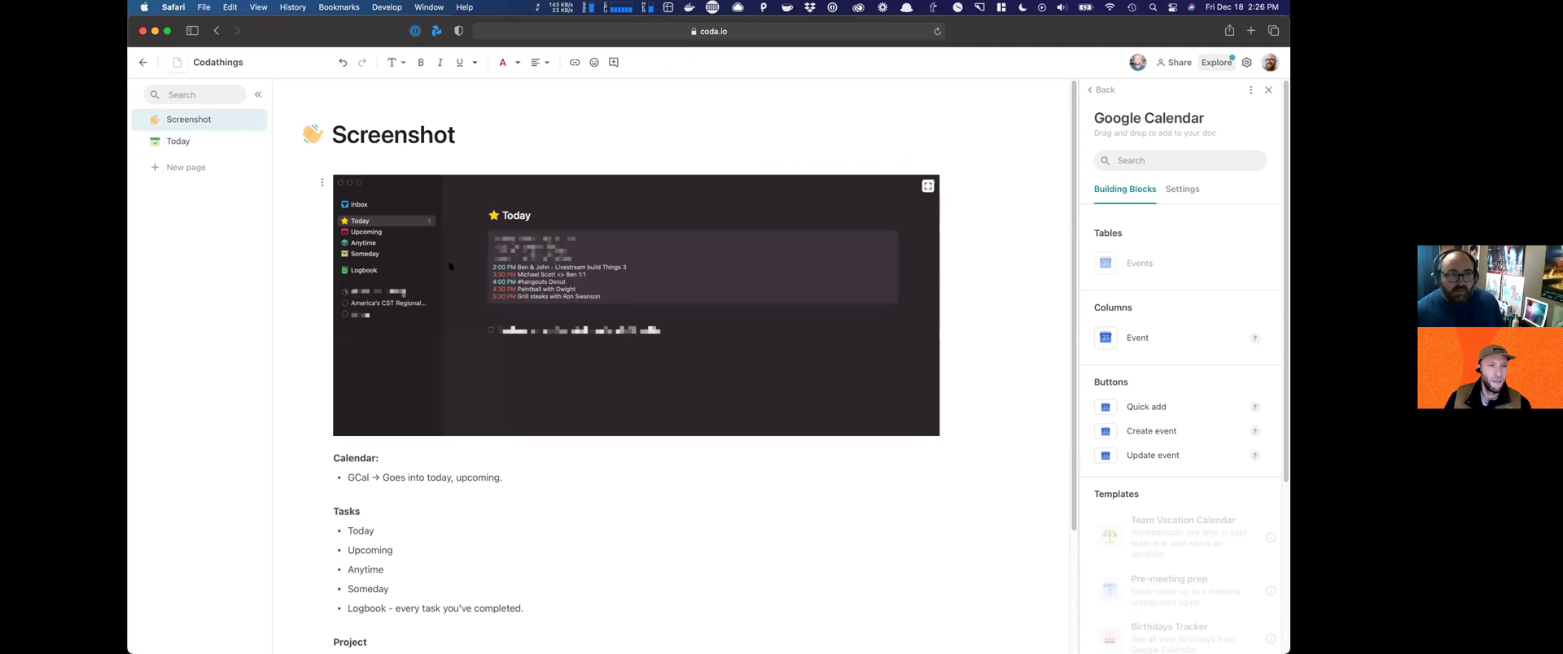
Step: On the Today page, write 'Today is' followed by a =WeekdayName(Today()) formula showing Friday
click(172, 144)
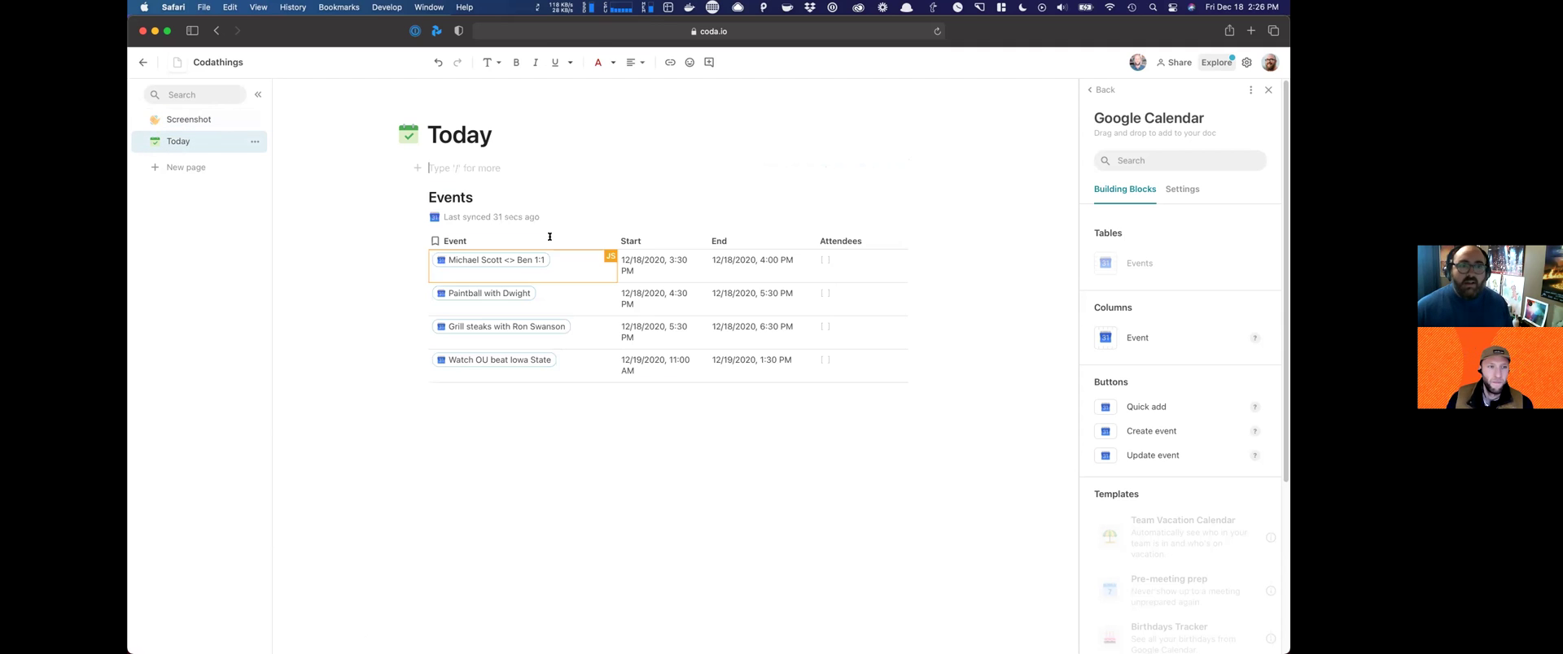
text(Today is)
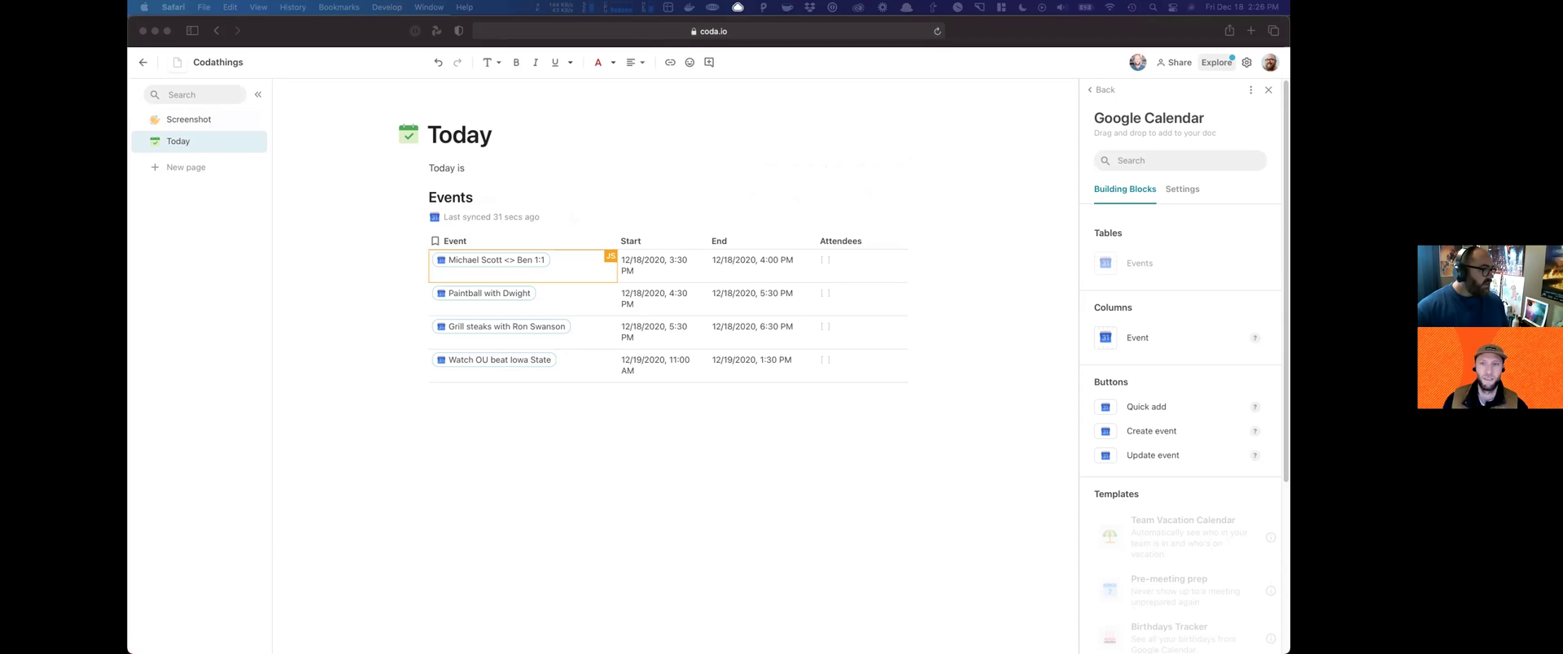
click(568, 171)
text(=WeekNumber()
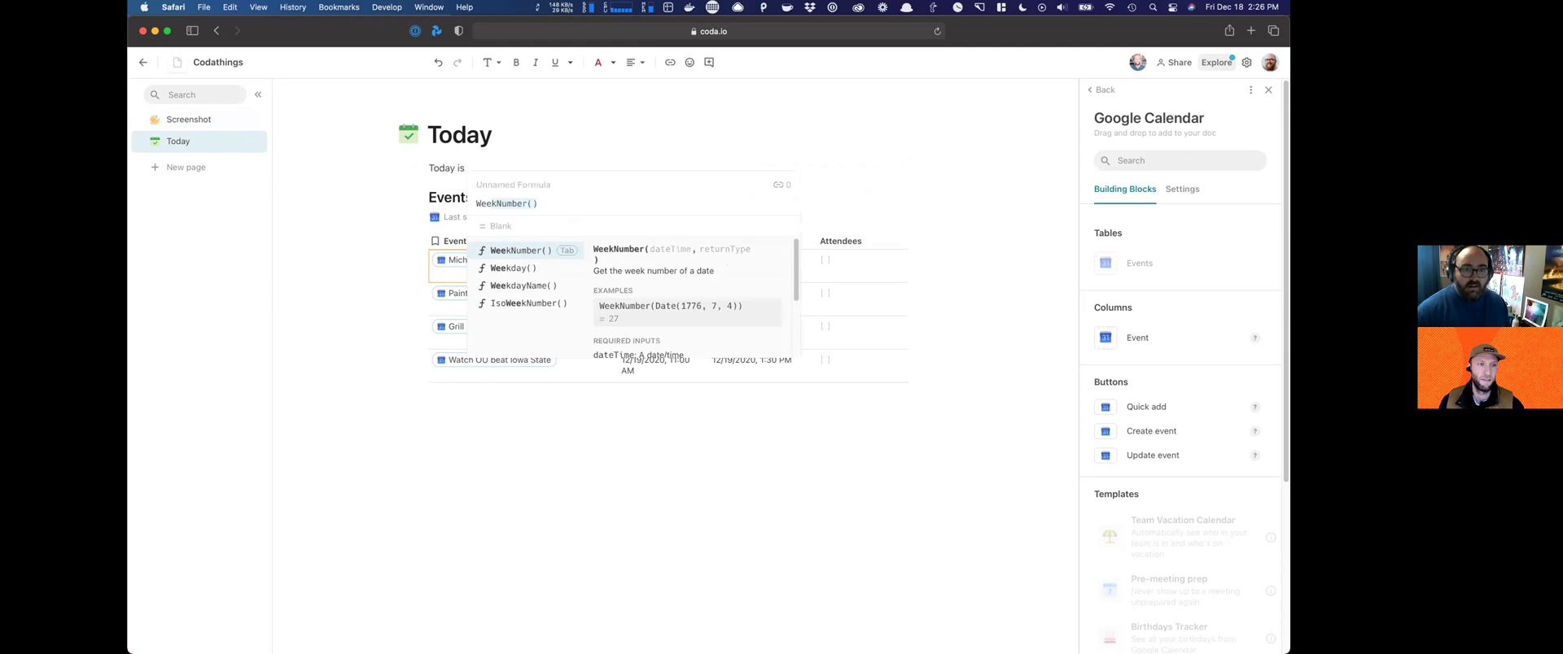
key(Down)
key(Down)
key(Tab)
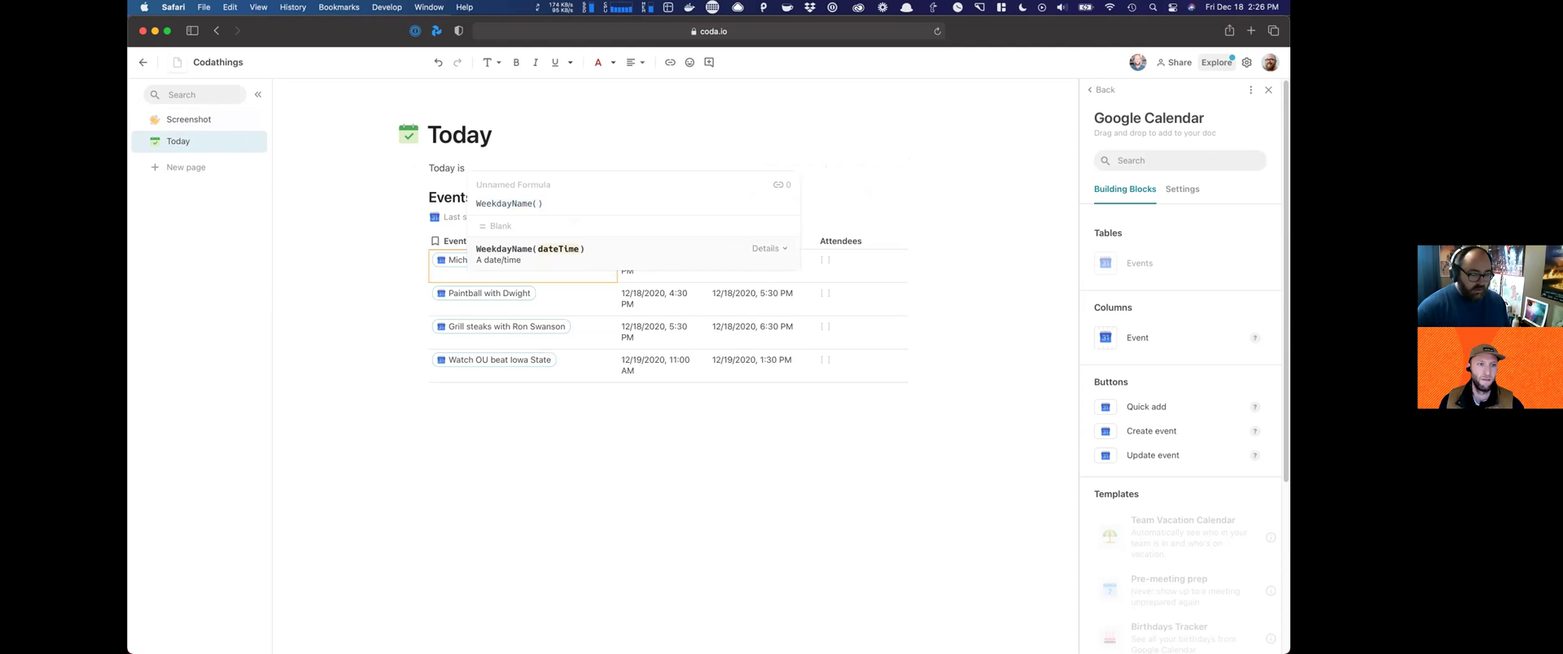
text(To)
key(Down)
key(Down)
key(Down)
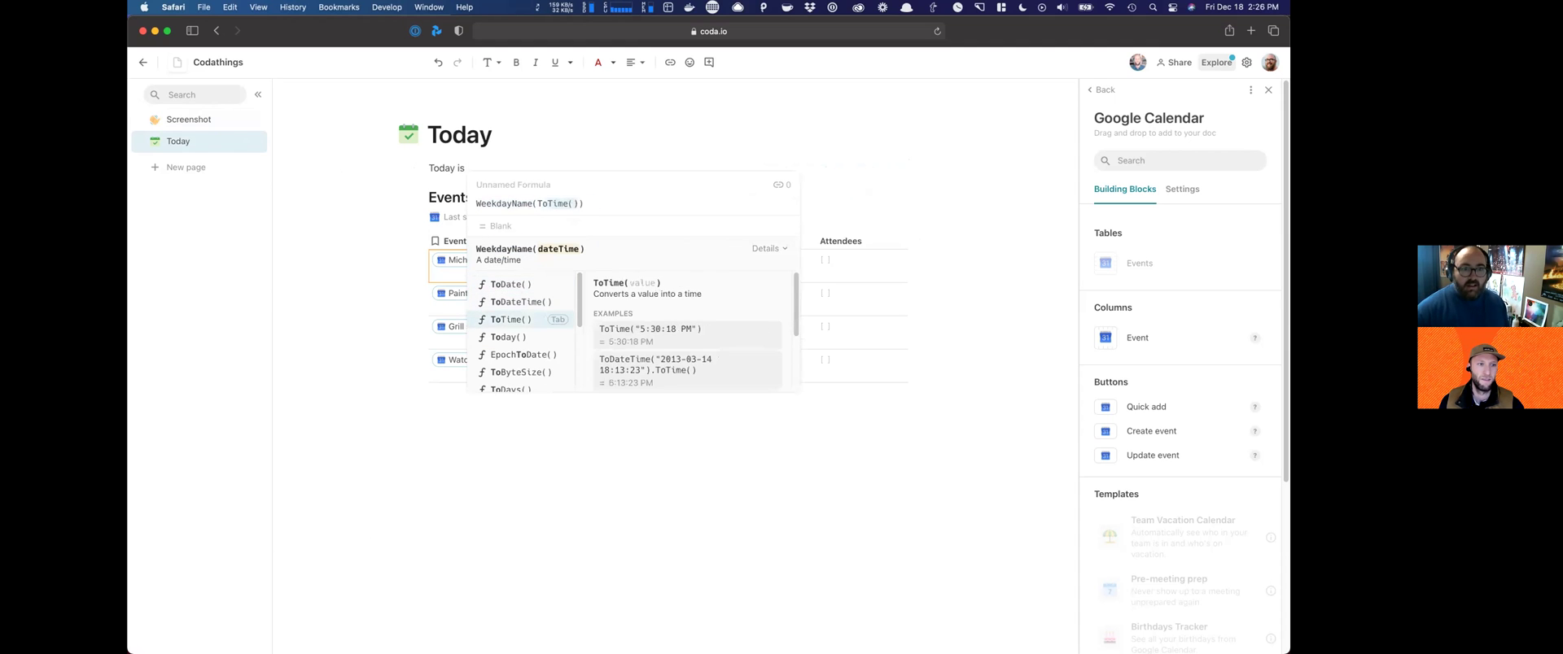
key(Tab)
key(Return)
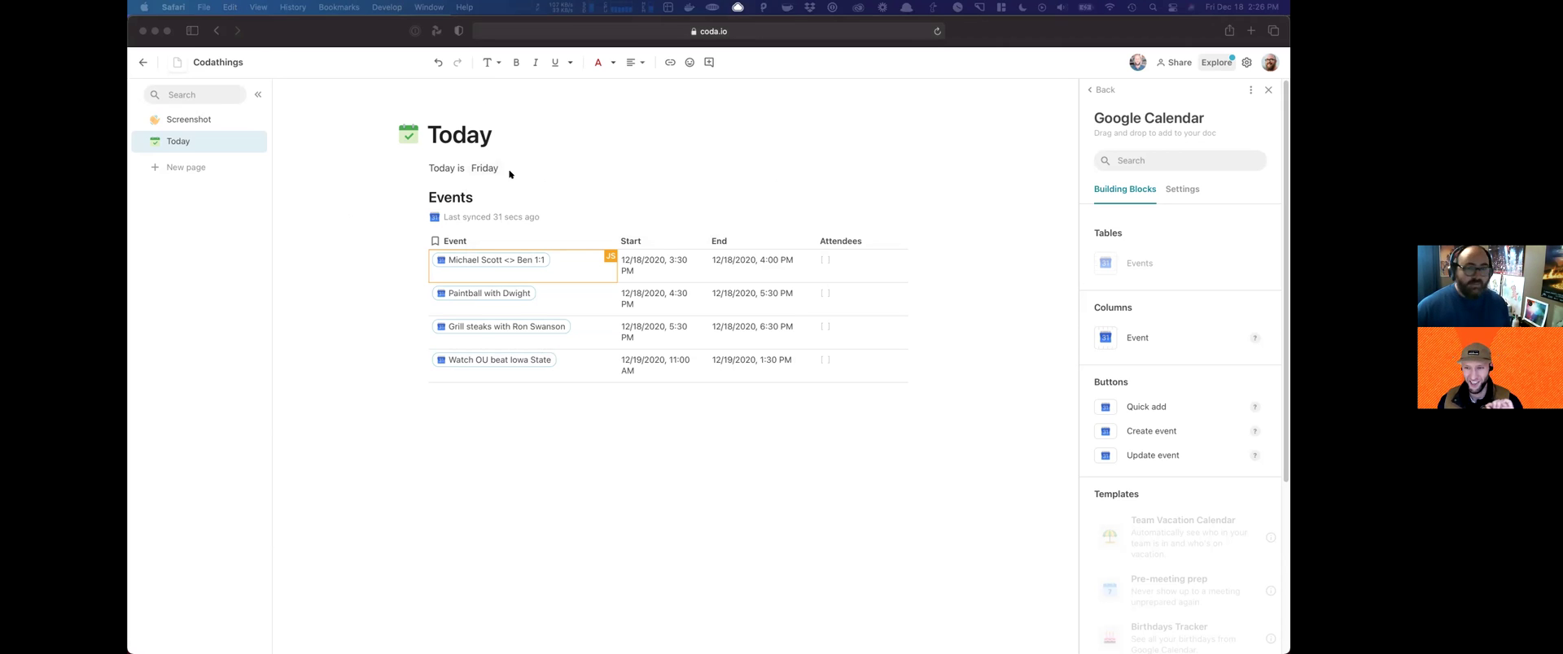
Step: Insert a =Today() formula after the weekday so the line ends with 12/18/2020
click(547, 155)
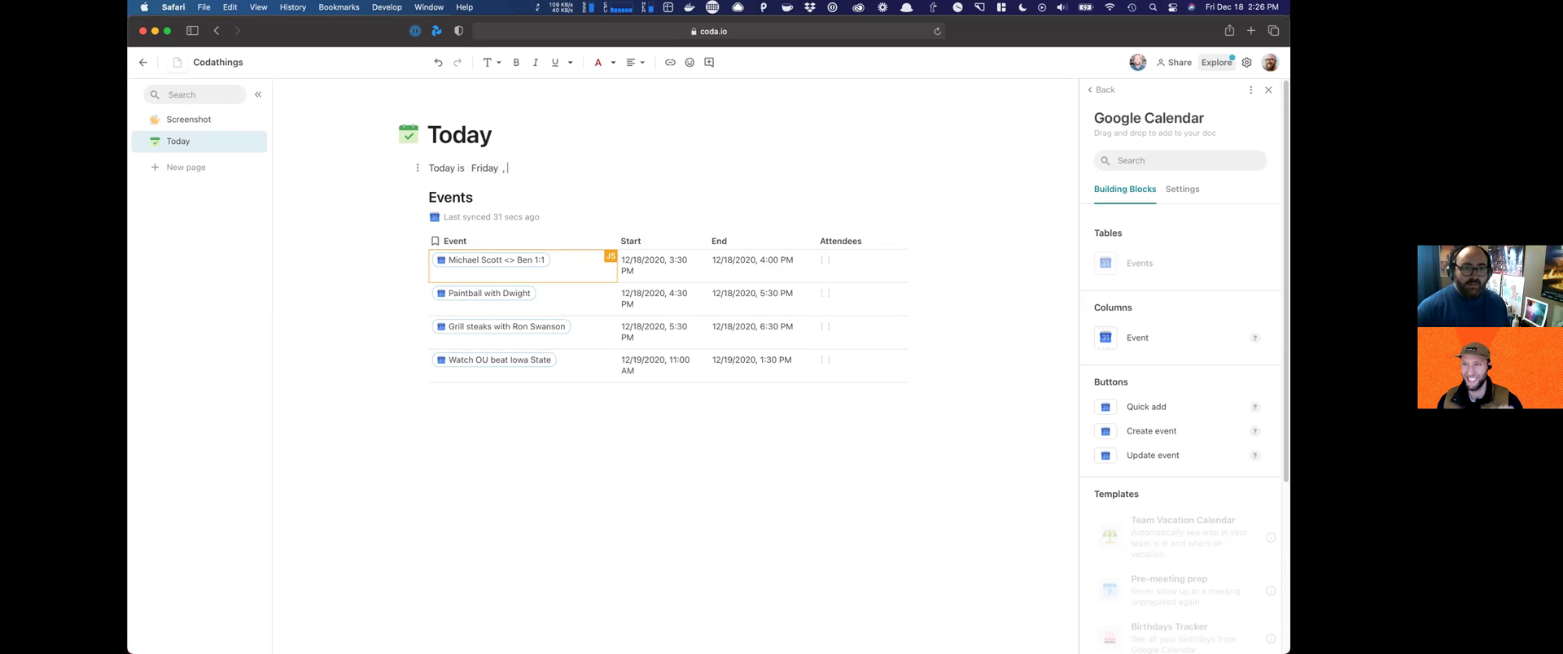
text(=)
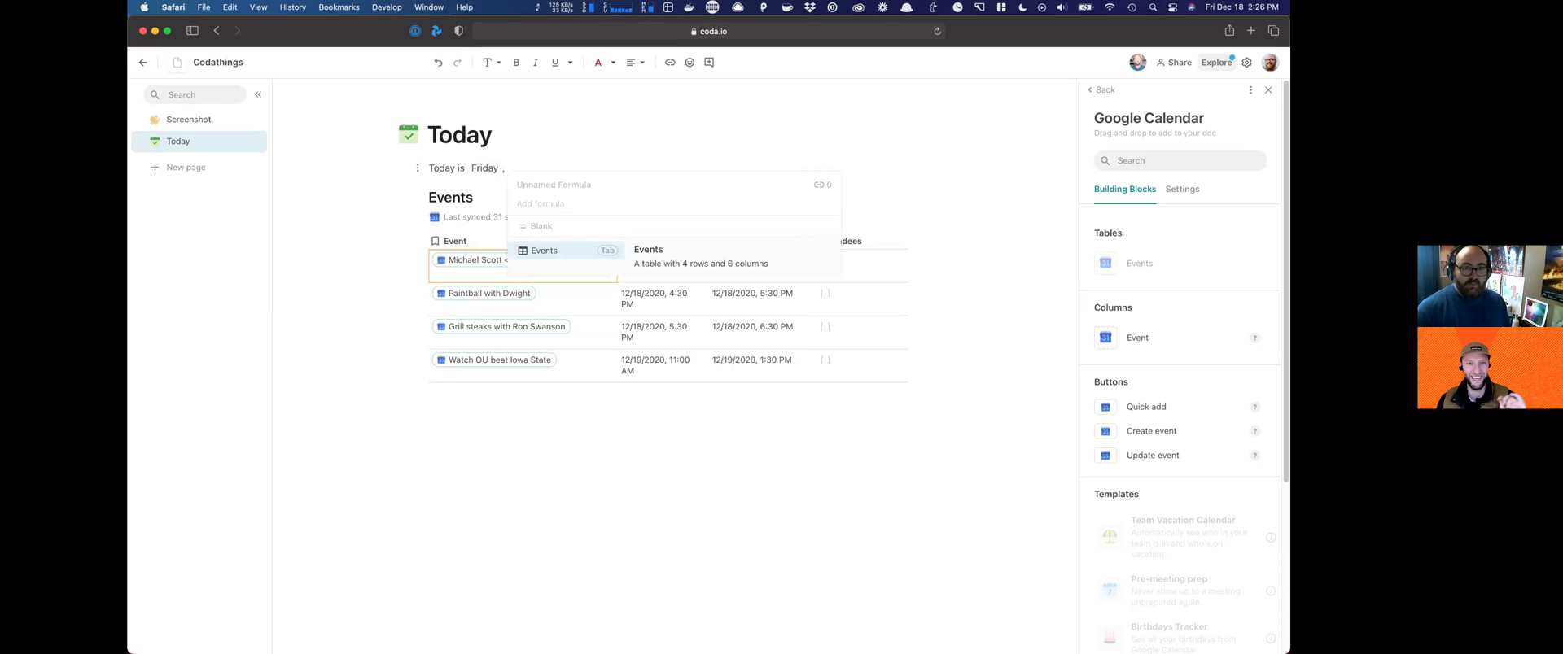
text(today()
key(Tab)
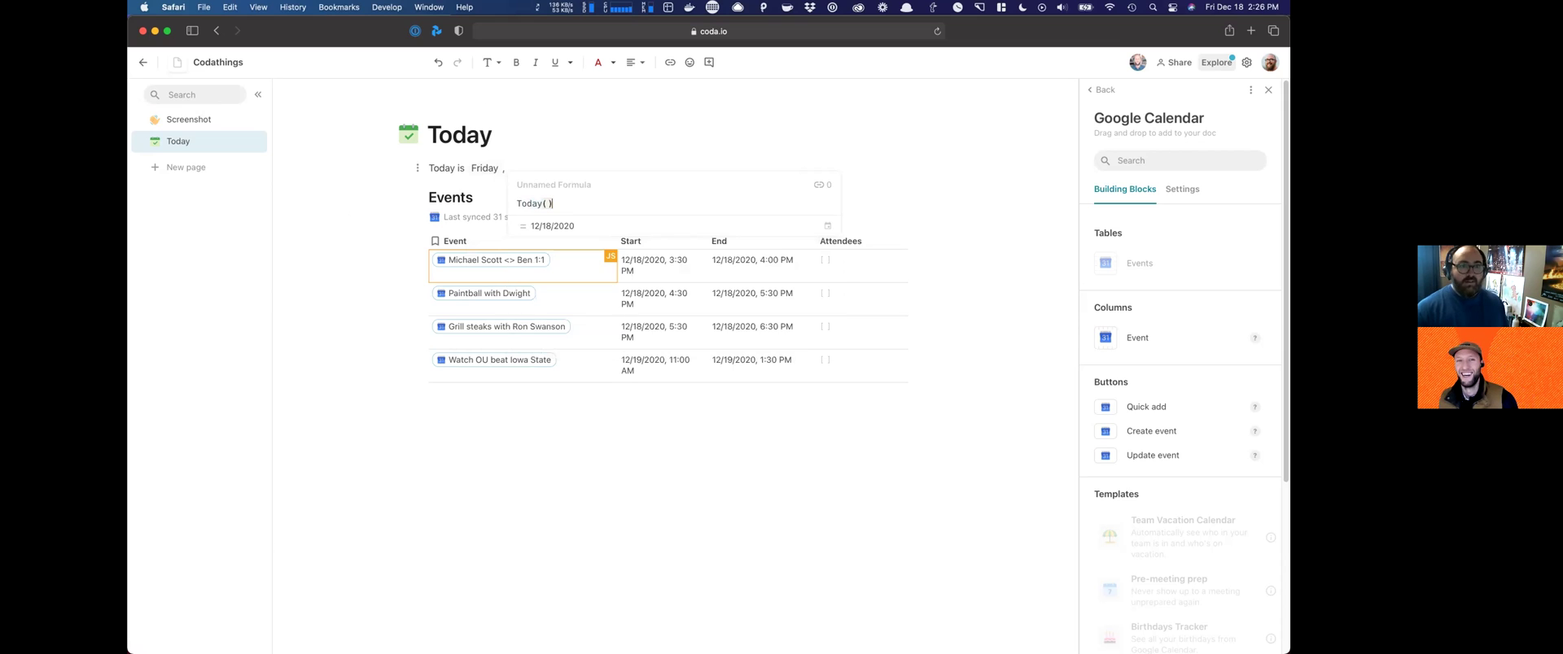
key(Return)
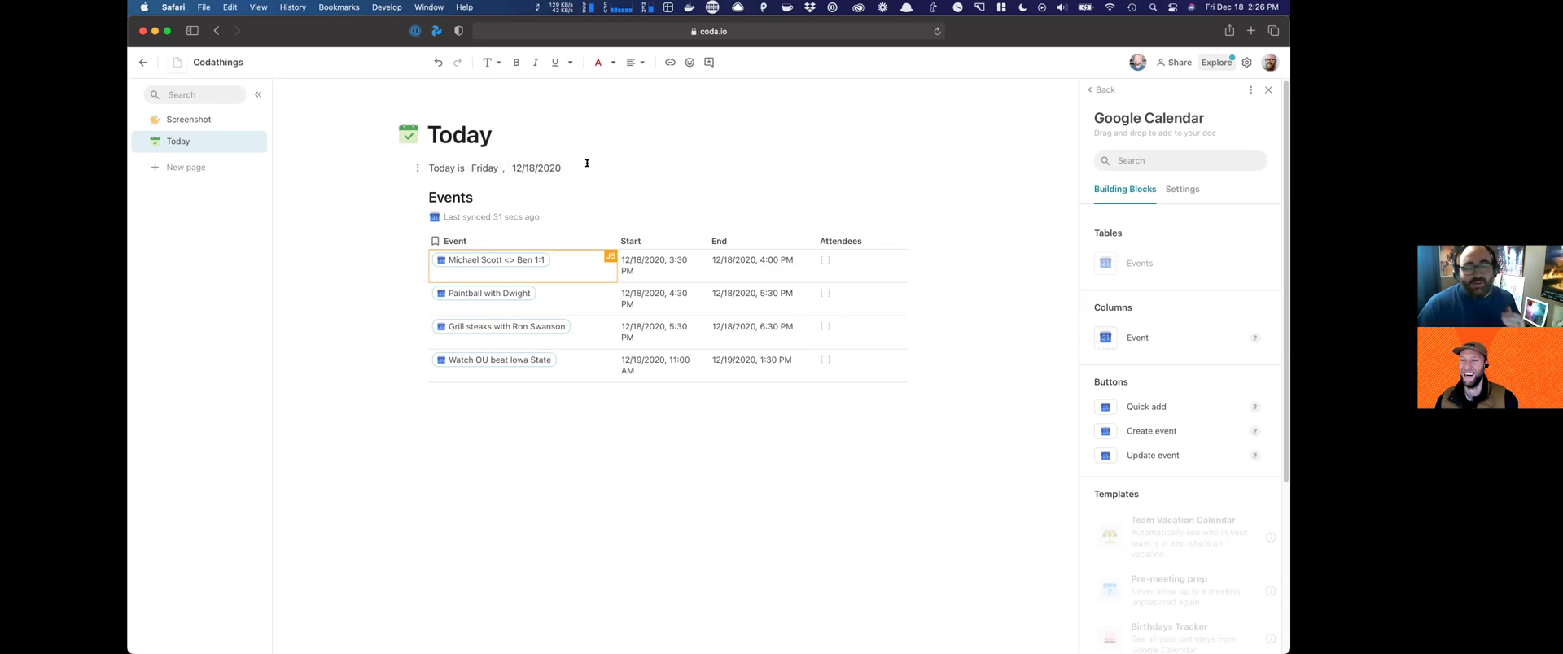
click(586, 161)
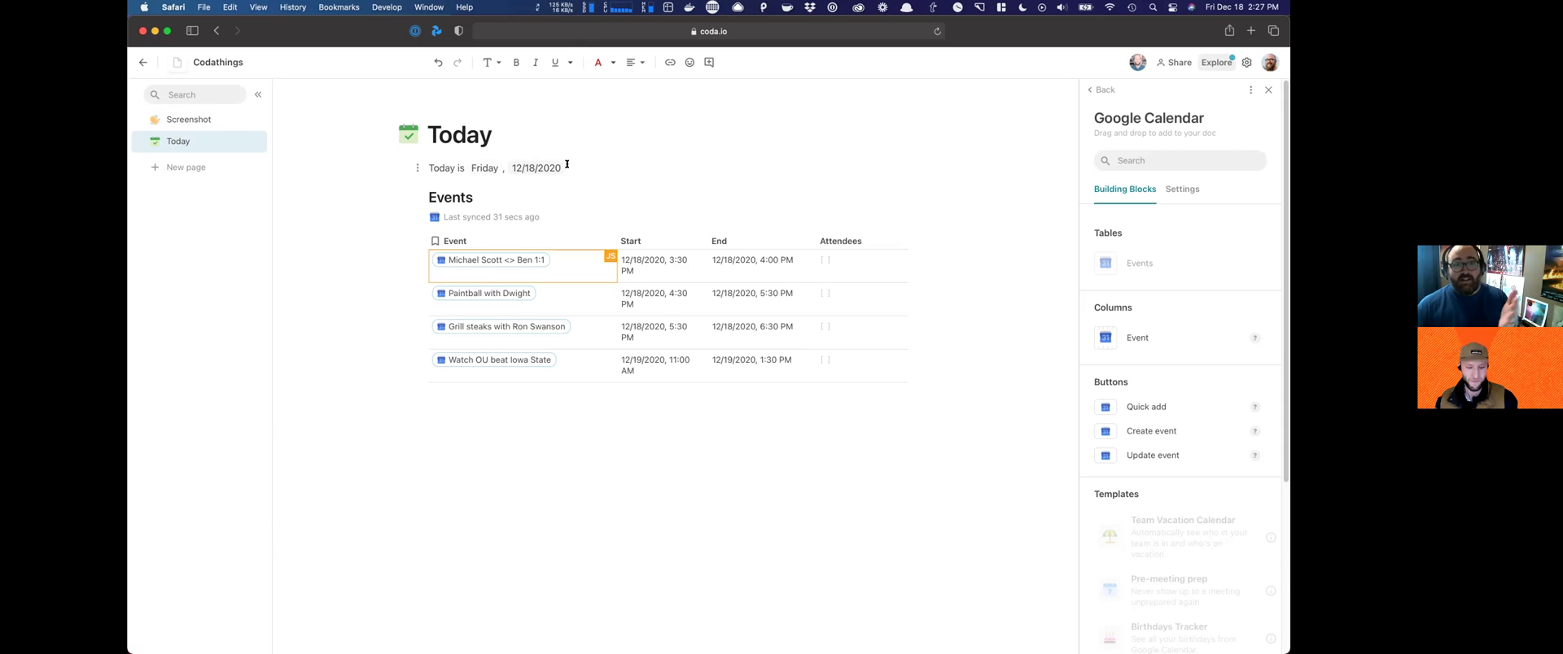
Step: Make the 'Today is Friday, 12/18/2020' line a medium heading coloured blue
drag(536, 154, 433, 155)
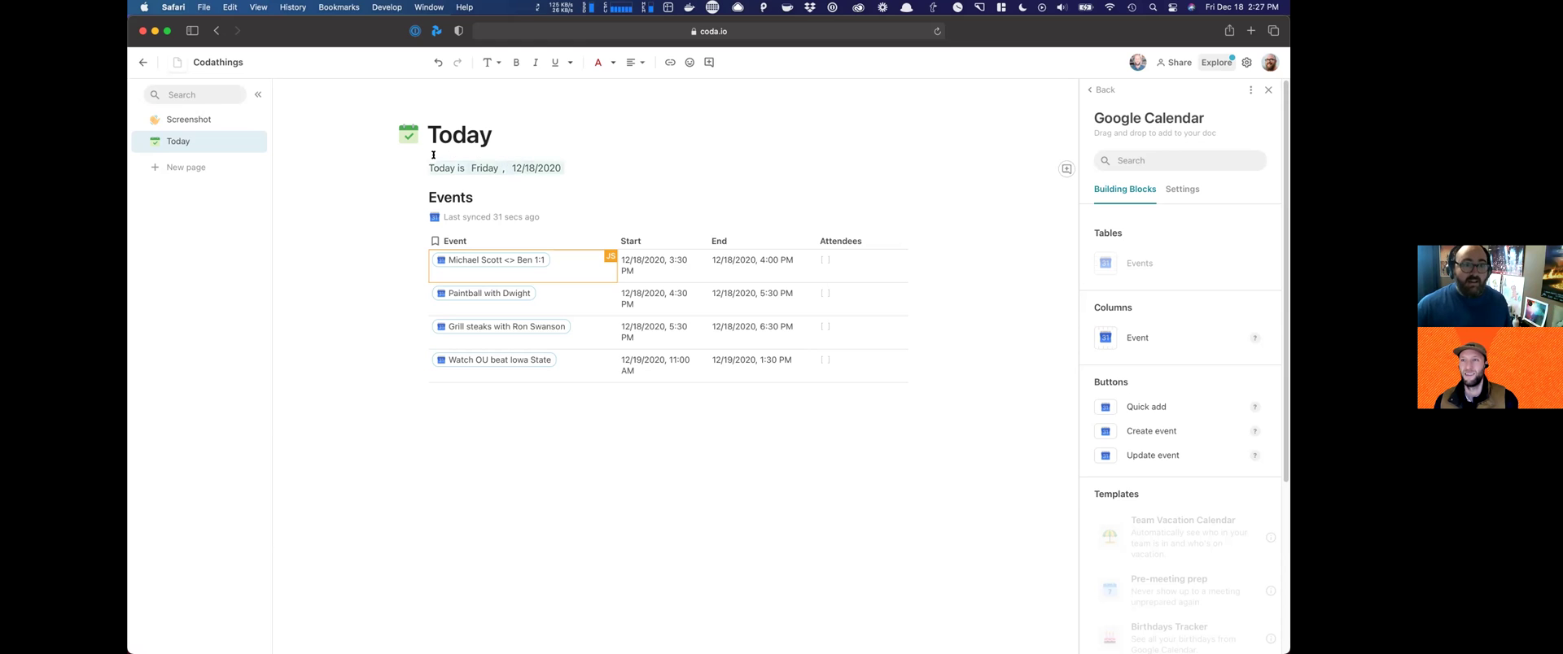
click(491, 62)
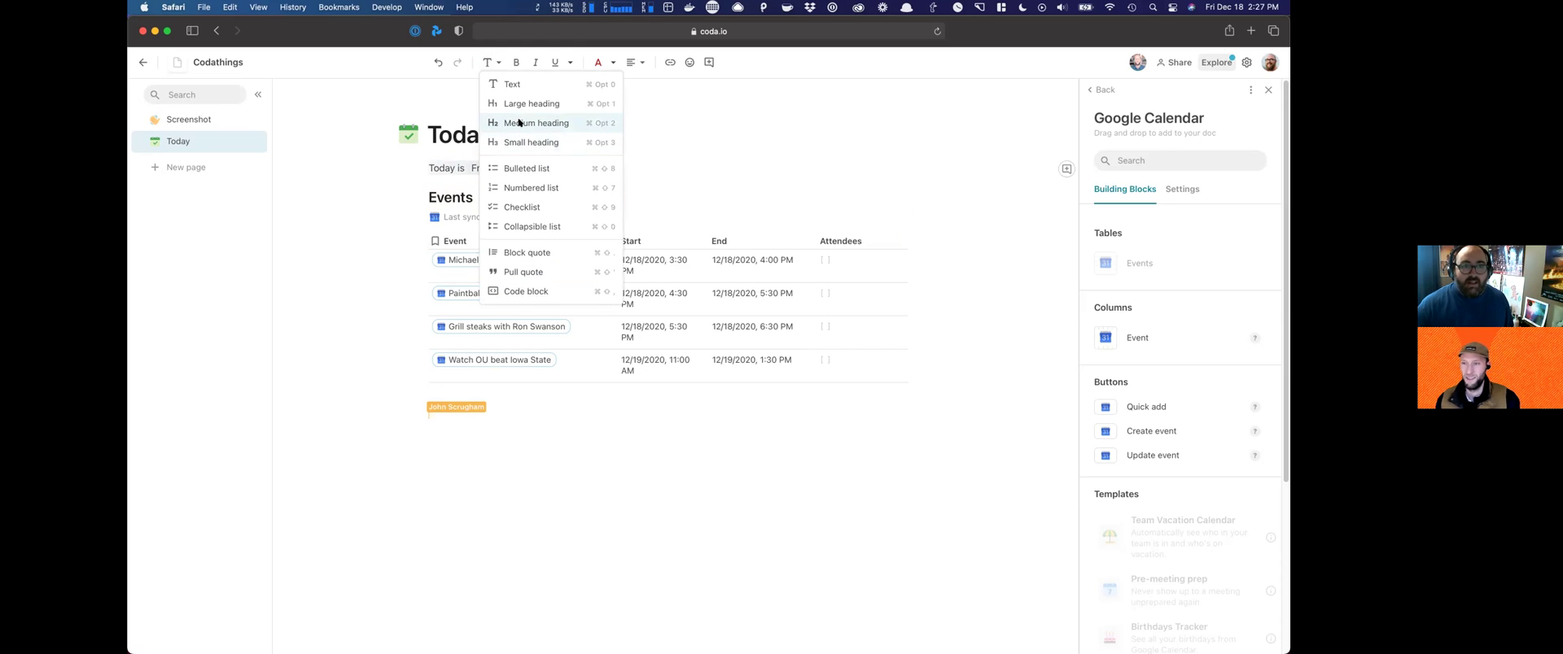
click(534, 123)
click(611, 63)
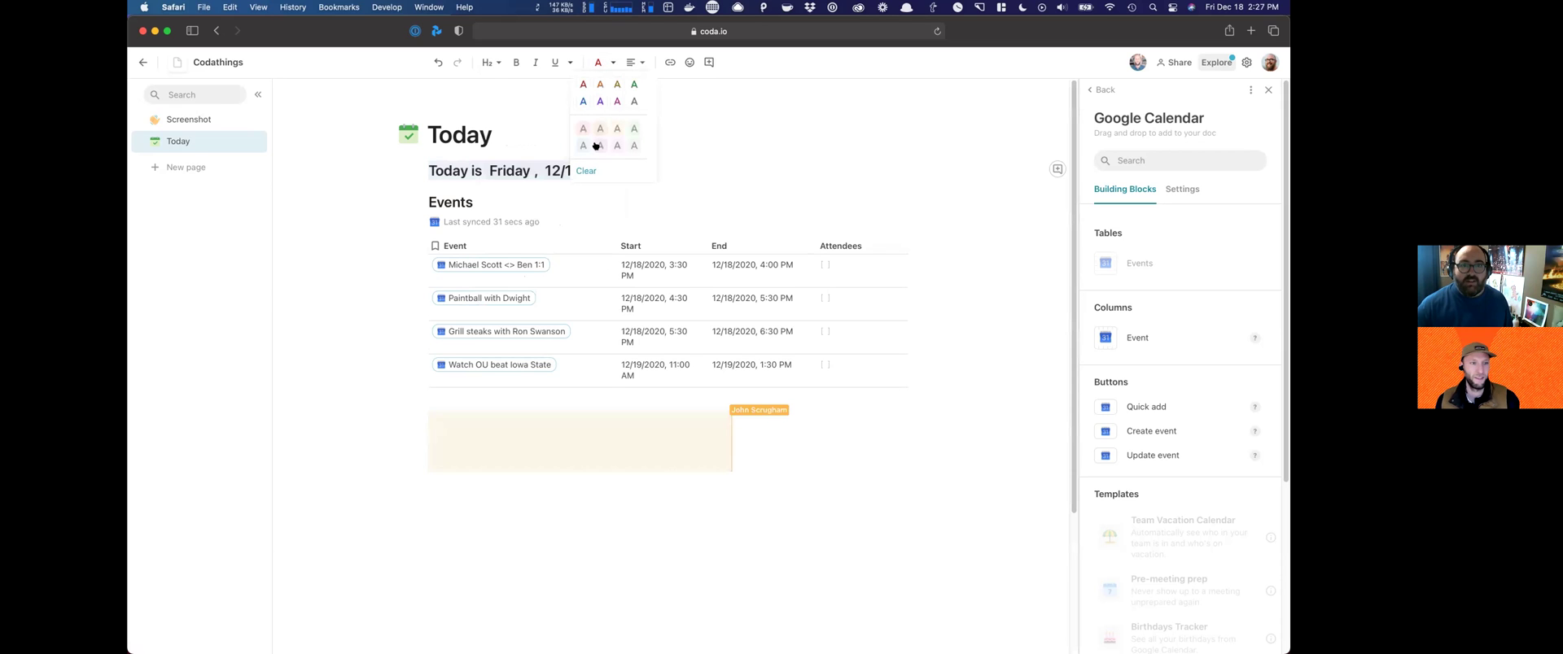
click(581, 98)
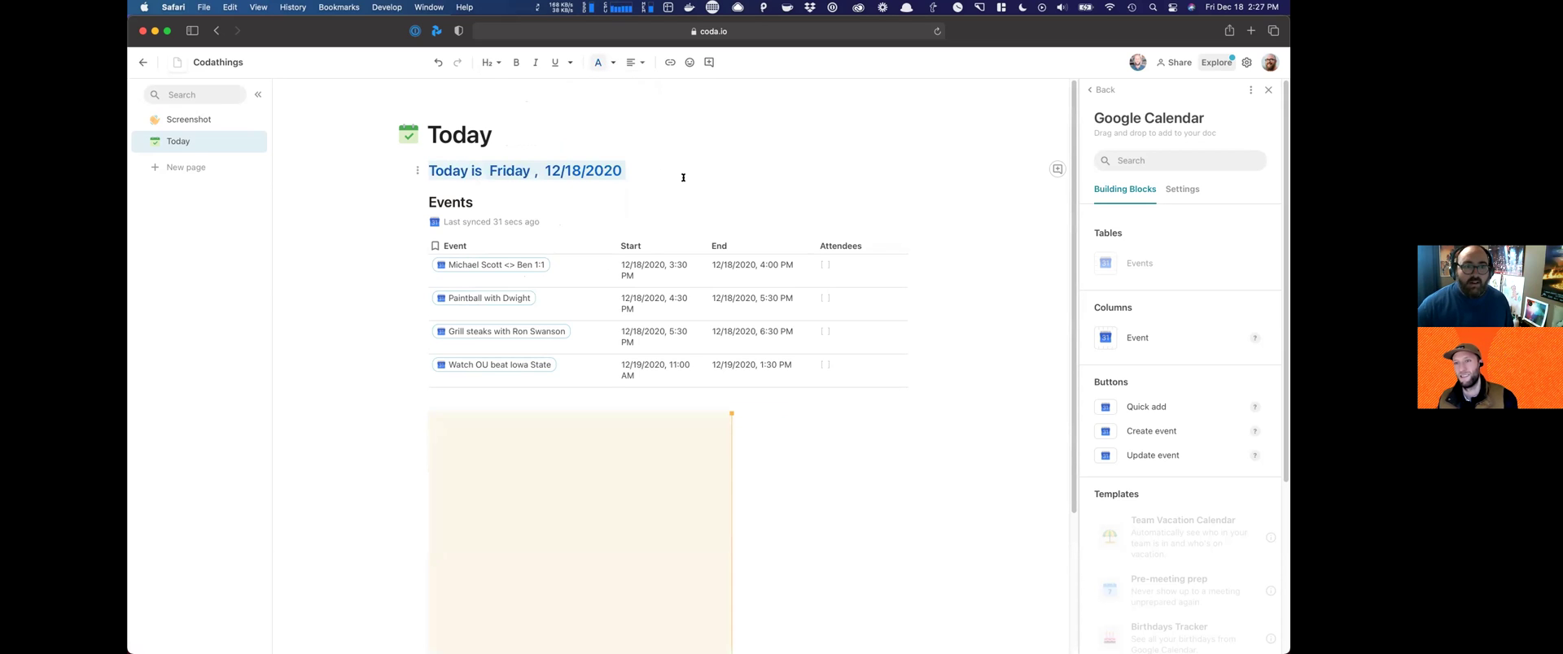
click(680, 174)
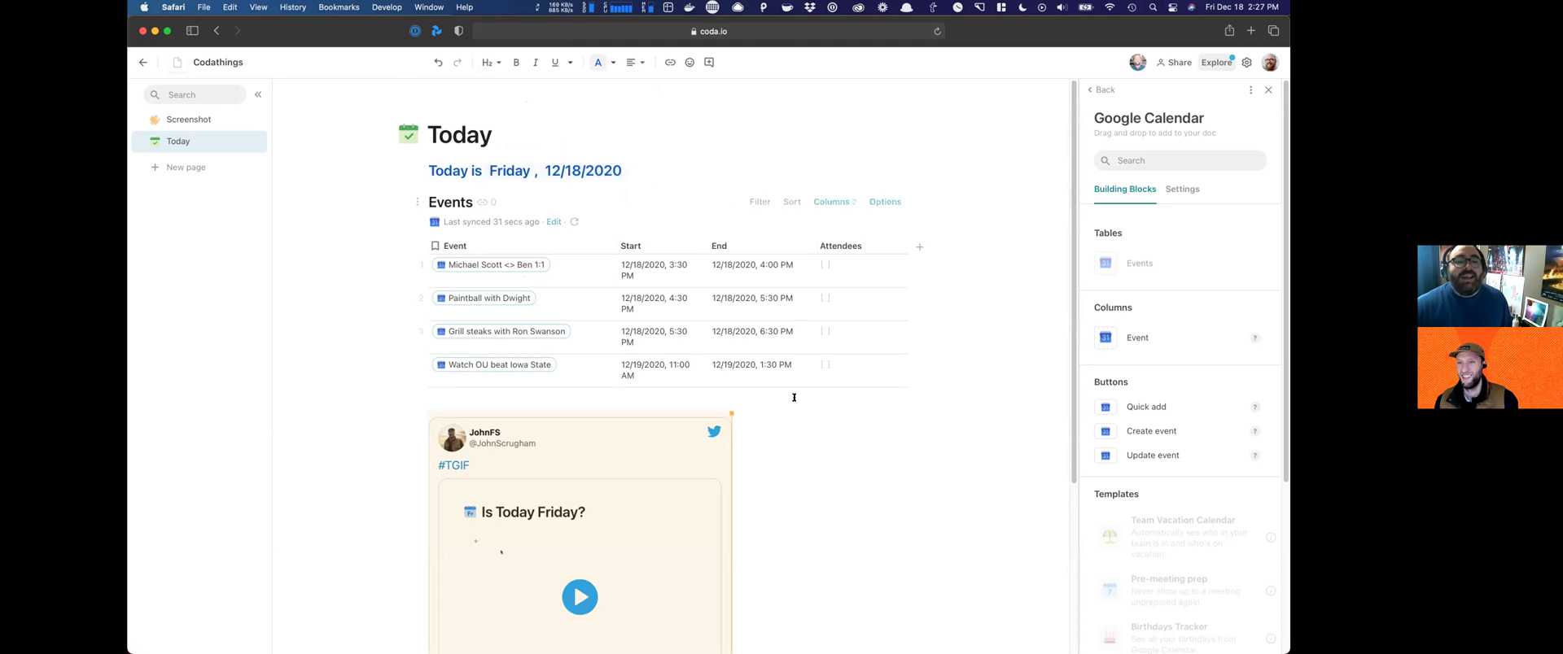
scroll(765, 403, down, 4)
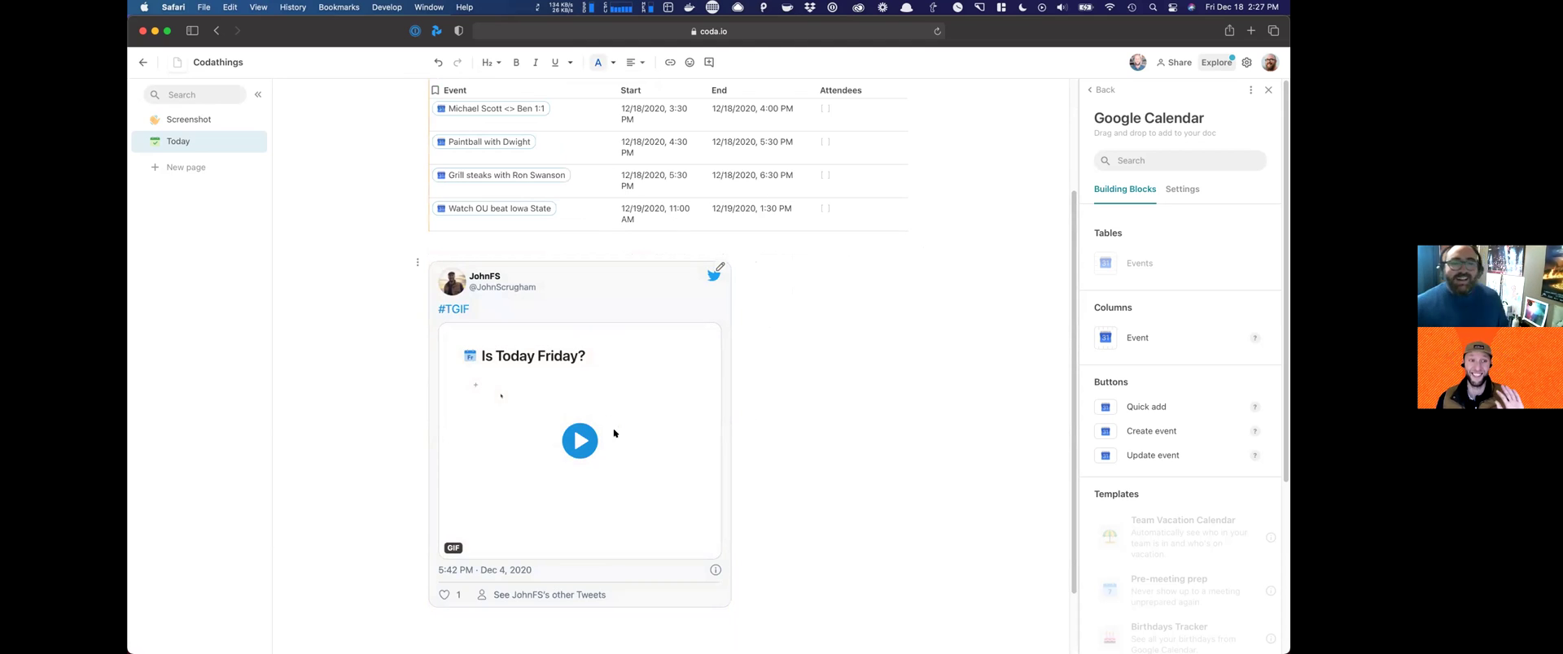
scroll(818, 337, up, 1)
scroll(817, 337, up, 5)
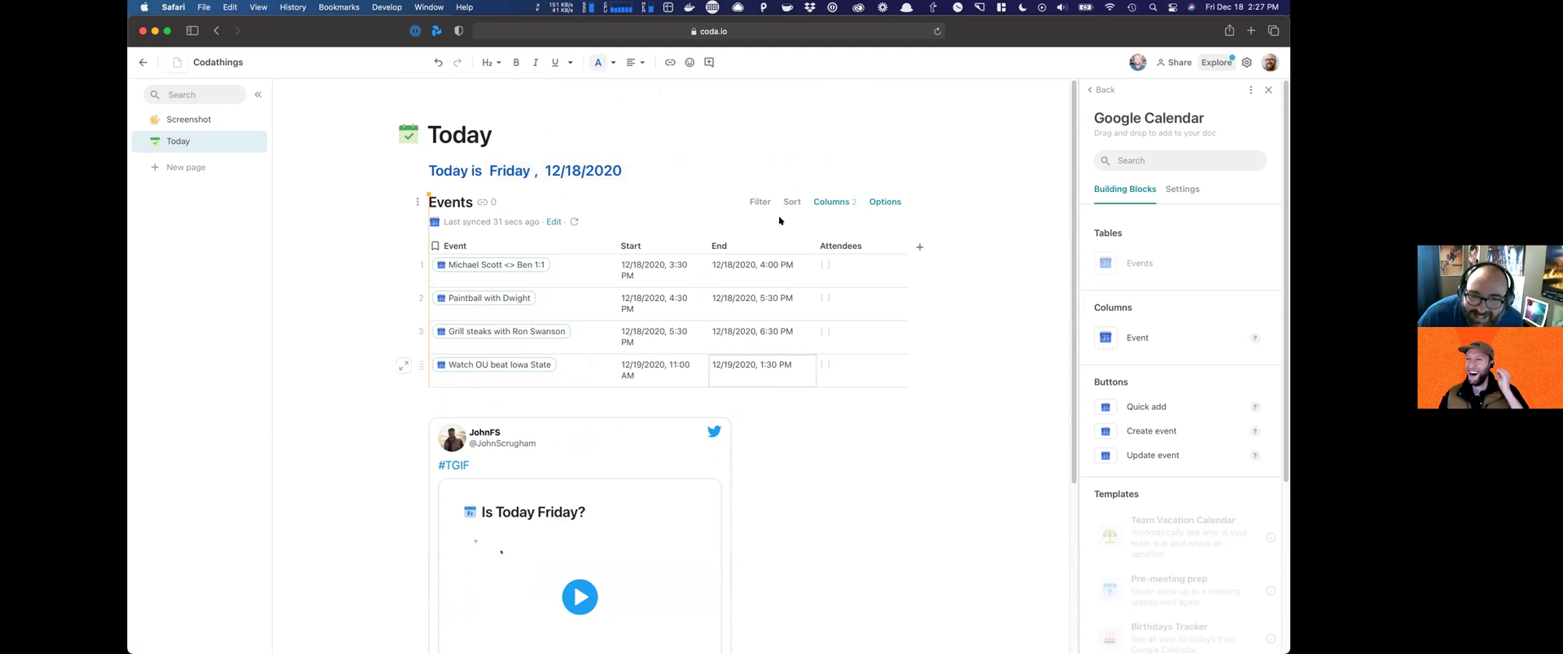
Step: Hide the Attendees and End columns so the Events table shows only Event and Start
click(884, 203)
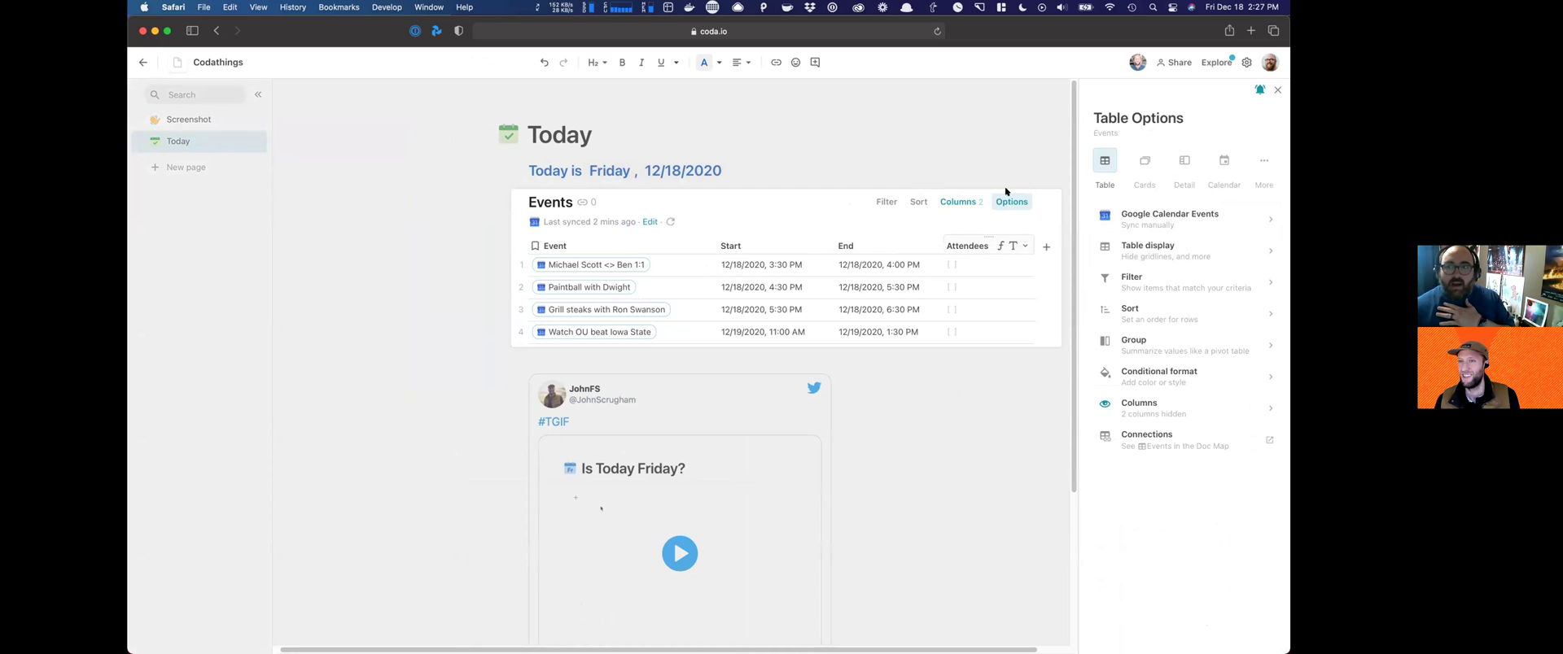
click(1140, 408)
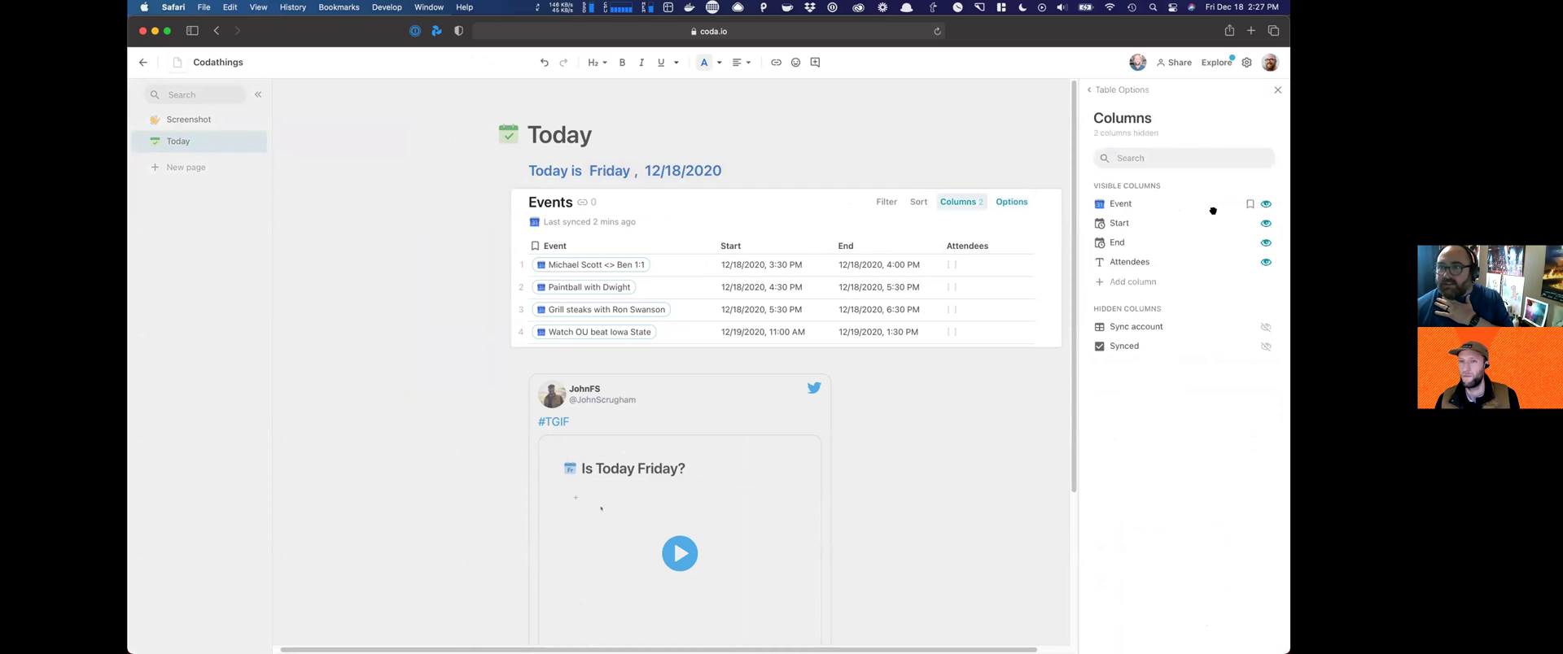
click(1266, 262)
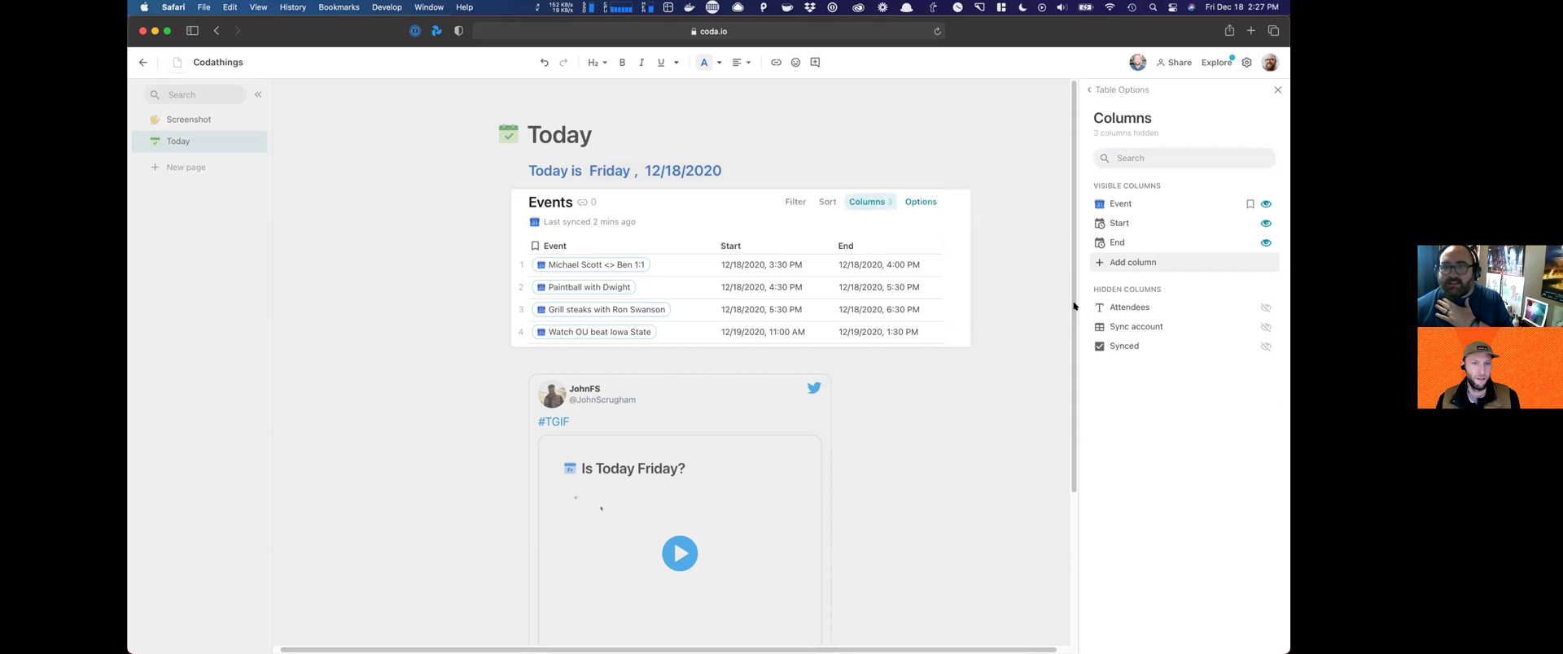
click(1266, 243)
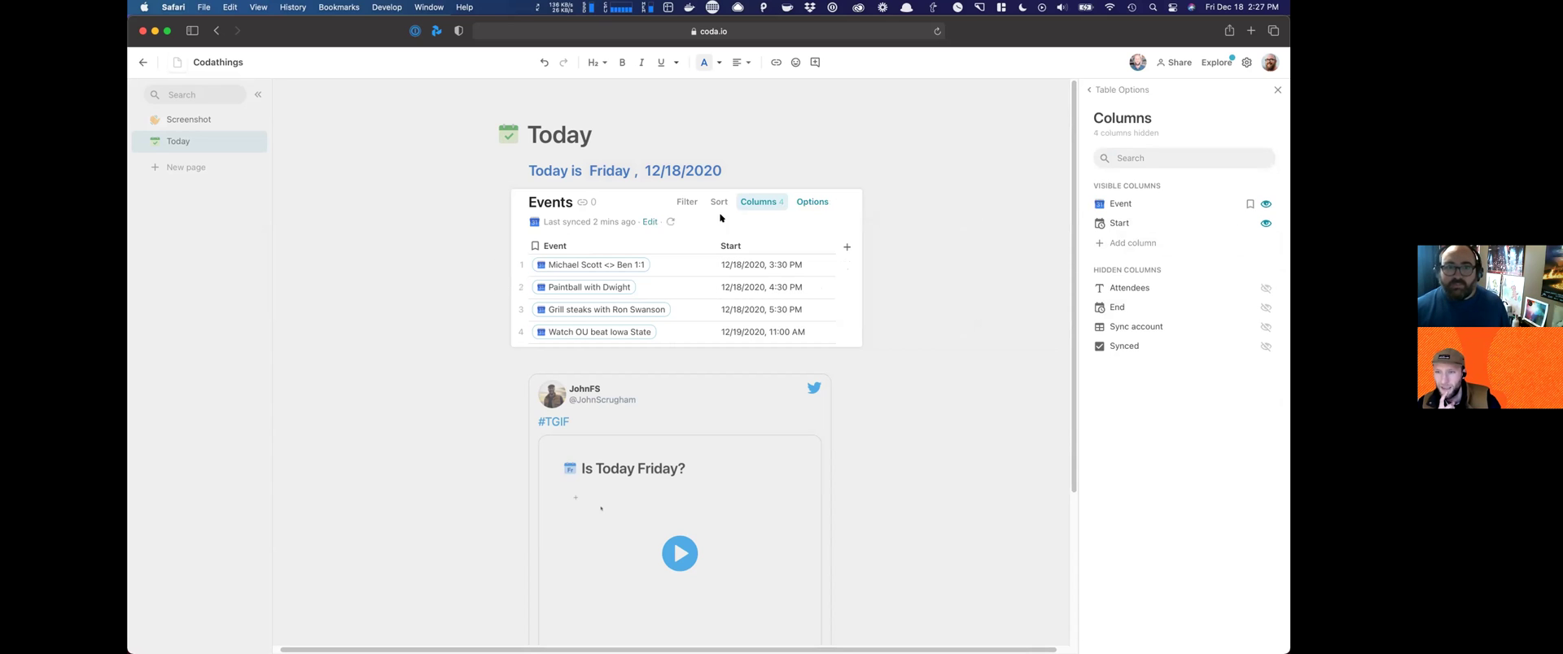
click(518, 201)
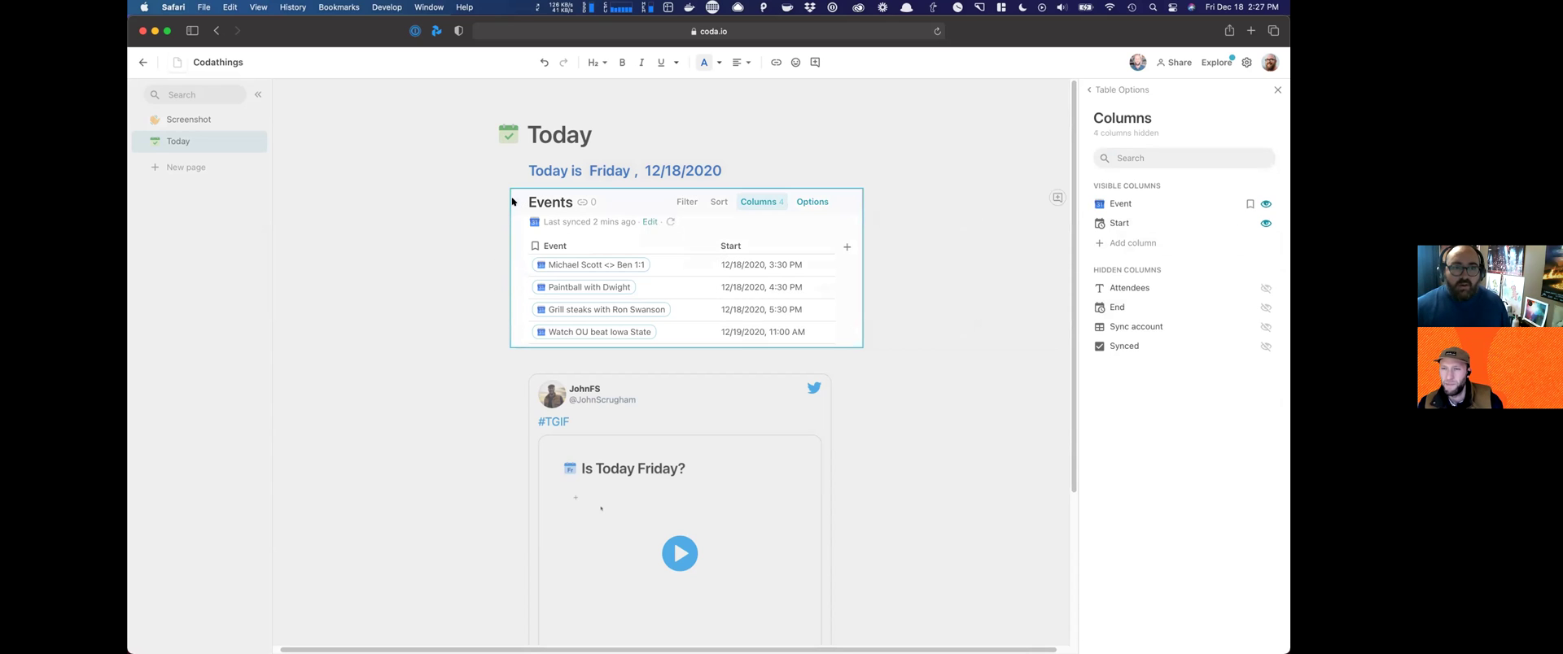
click(597, 172)
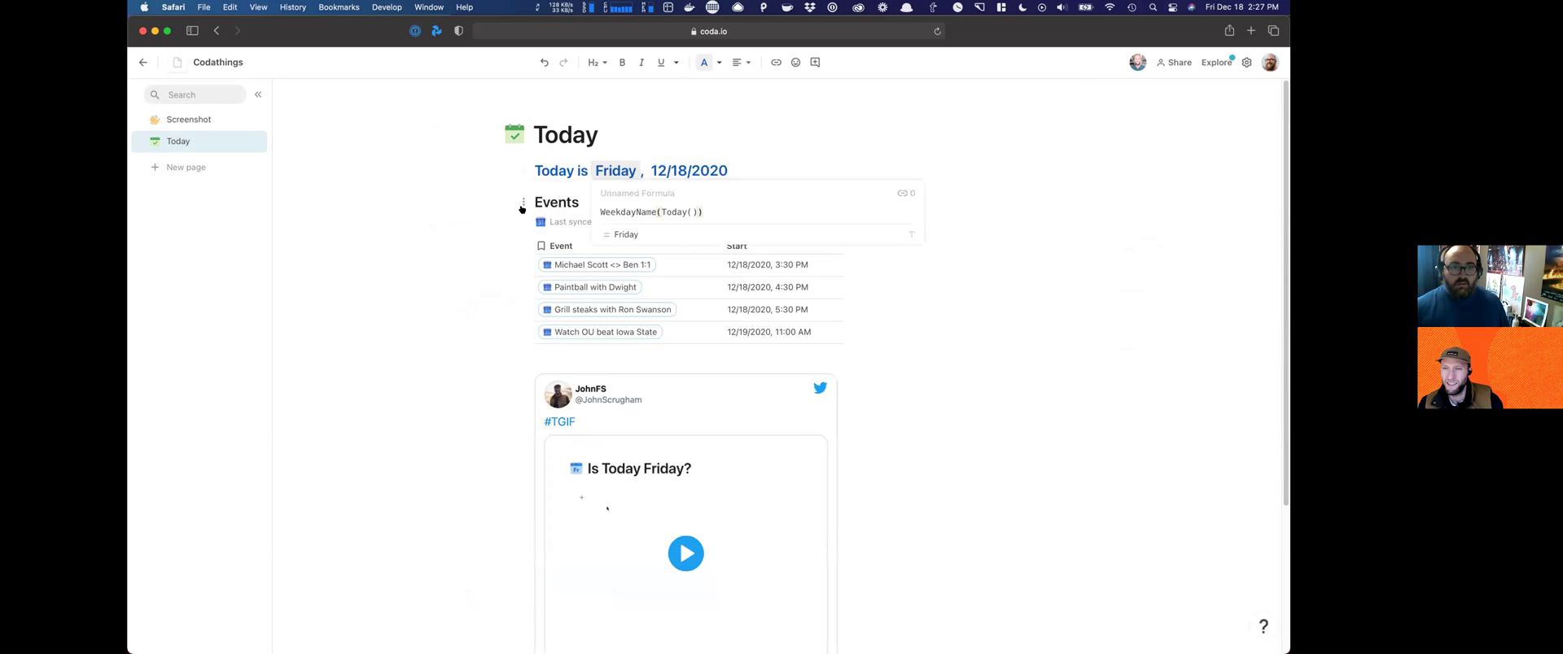
click(523, 204)
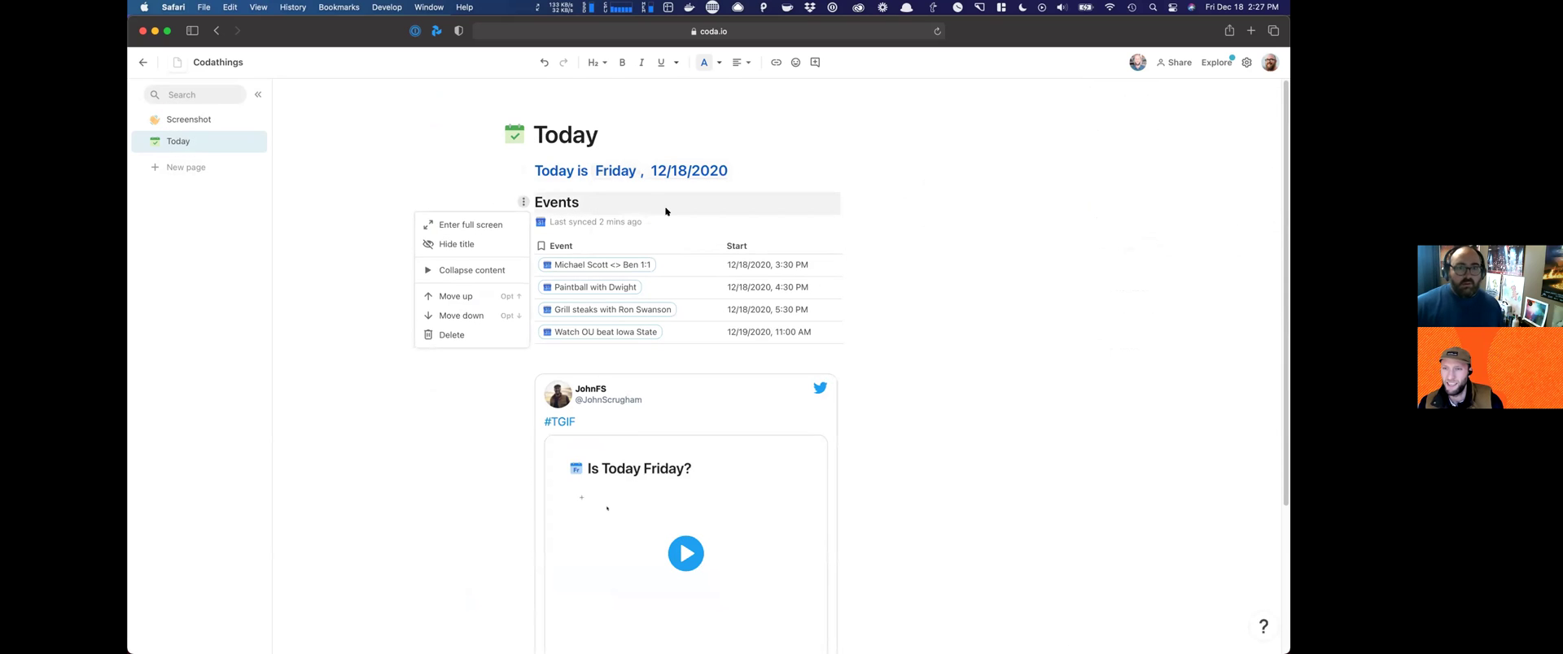
click(819, 203)
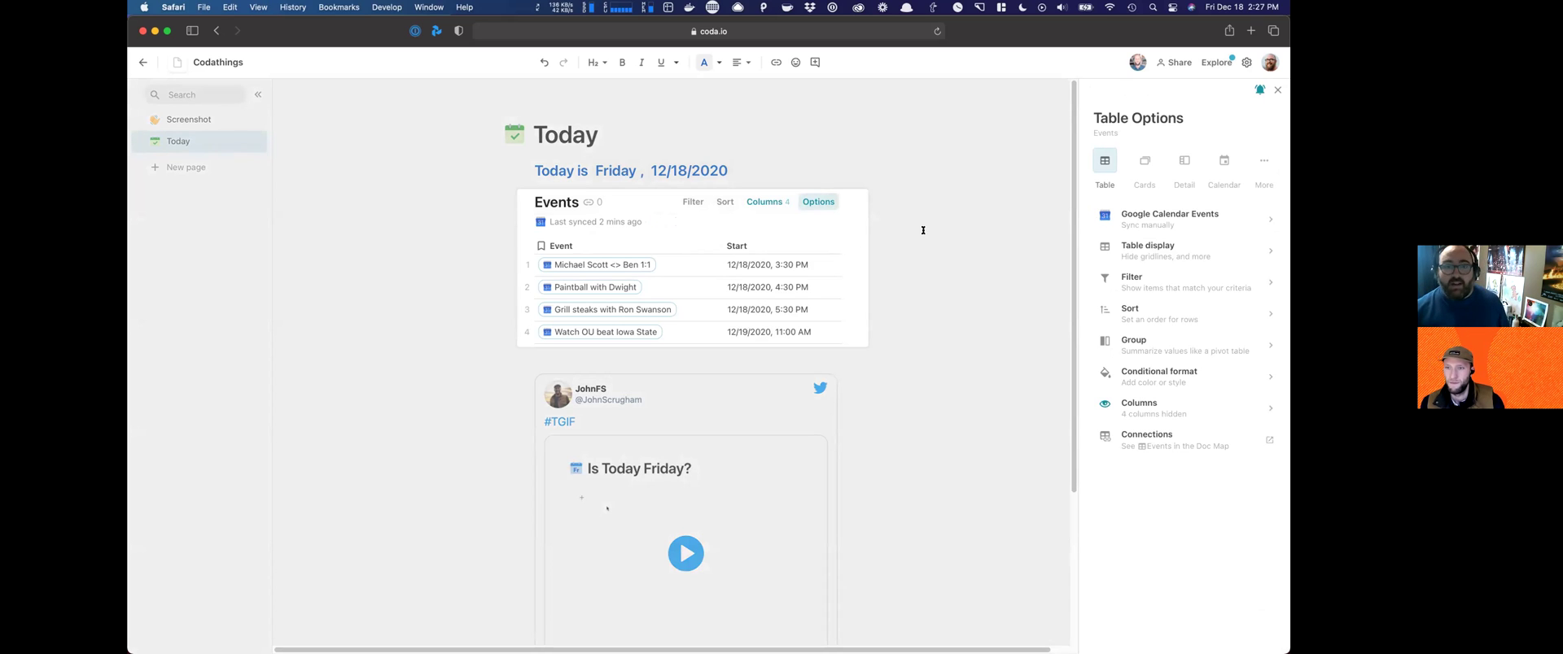
Step: Close the table options and look through the first event's synced calendar details
click(595, 258)
click(596, 258)
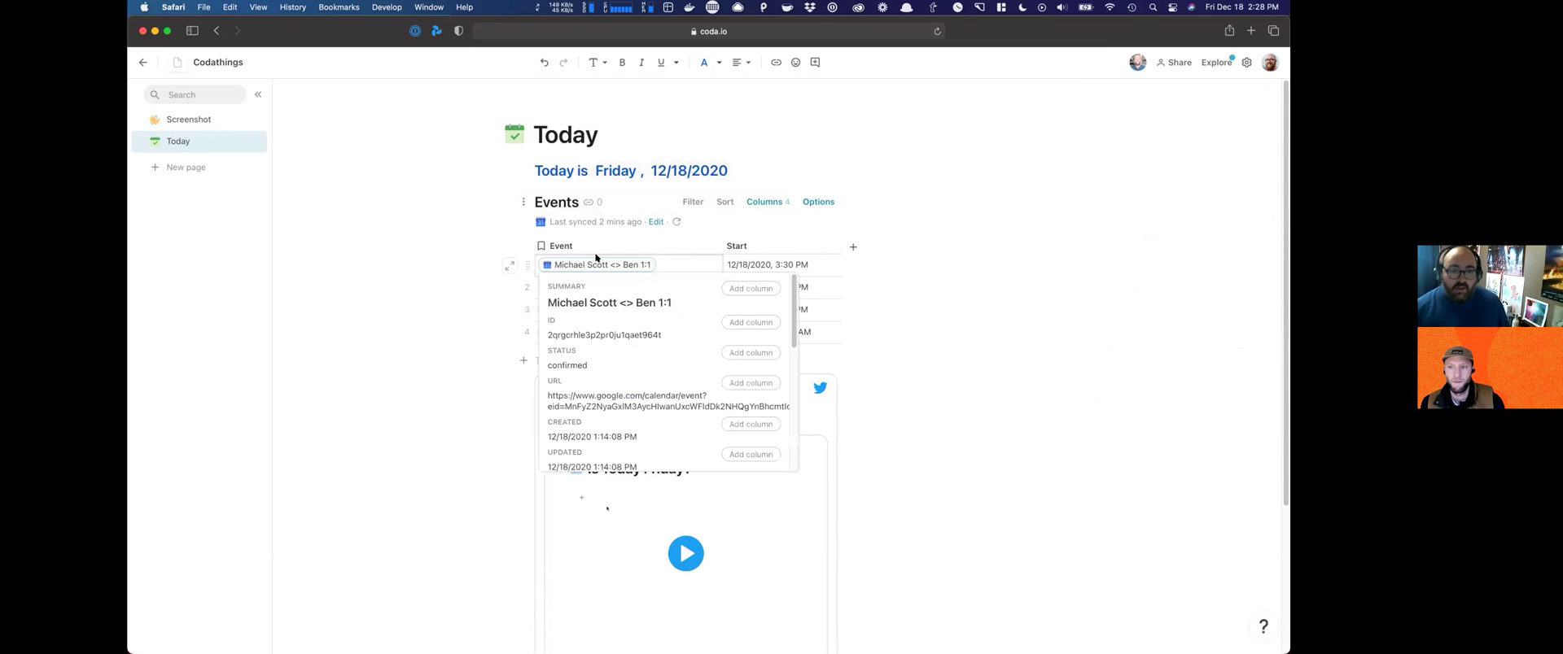
scroll(624, 324, down, 5)
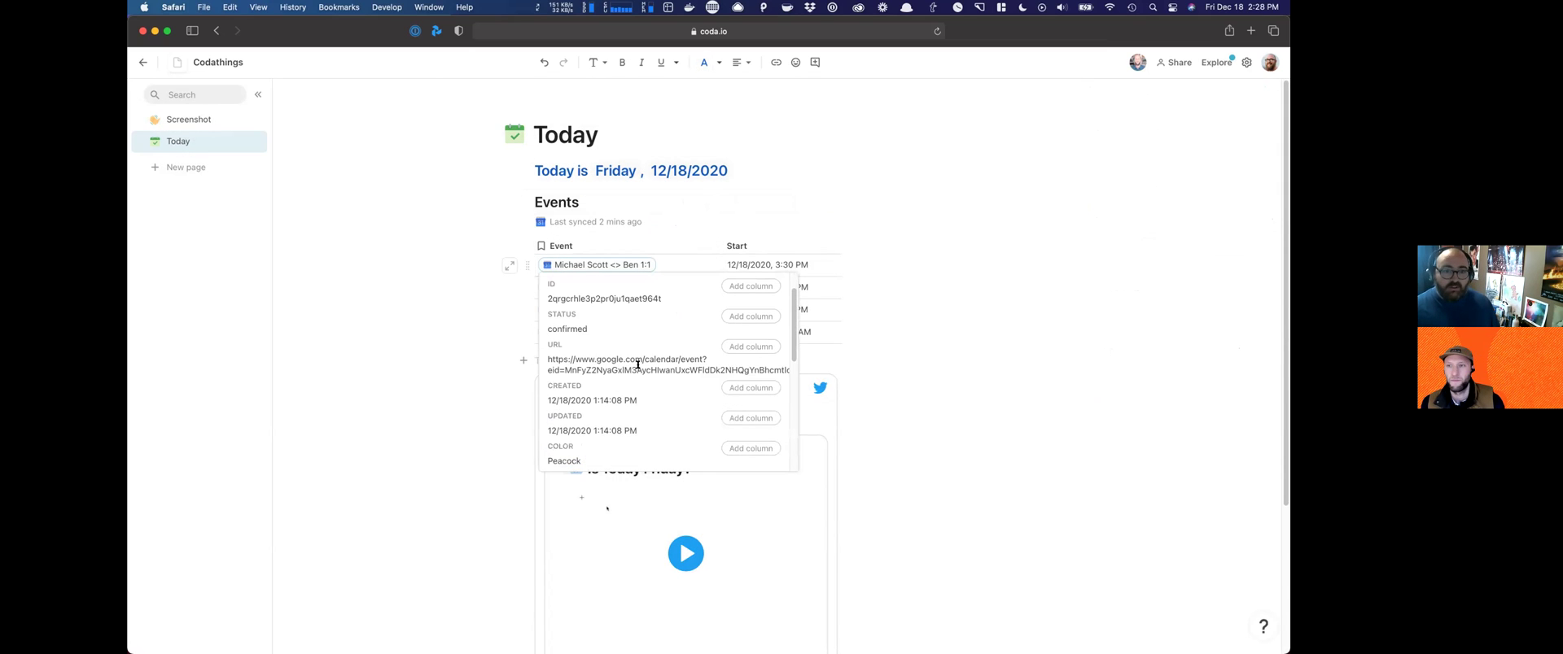
scroll(625, 372, down, 4)
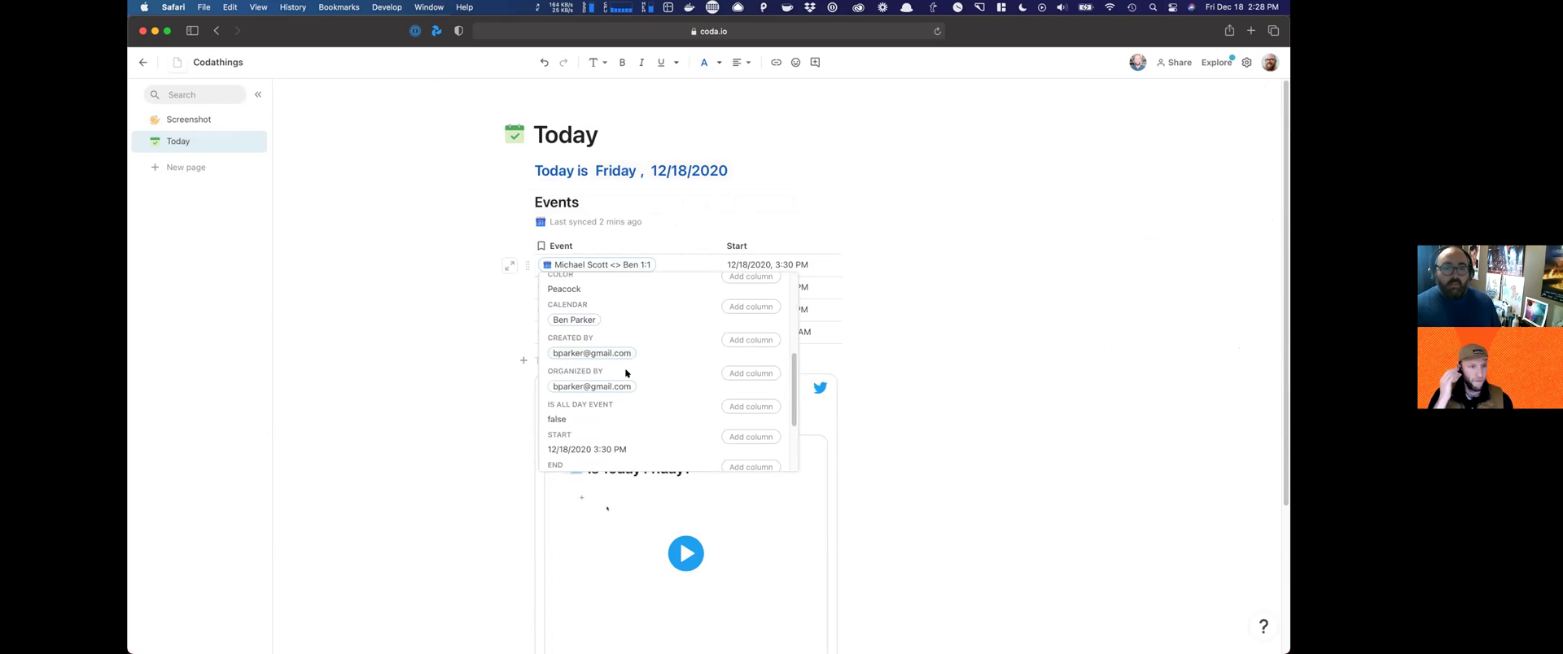
scroll(625, 387, up, 2)
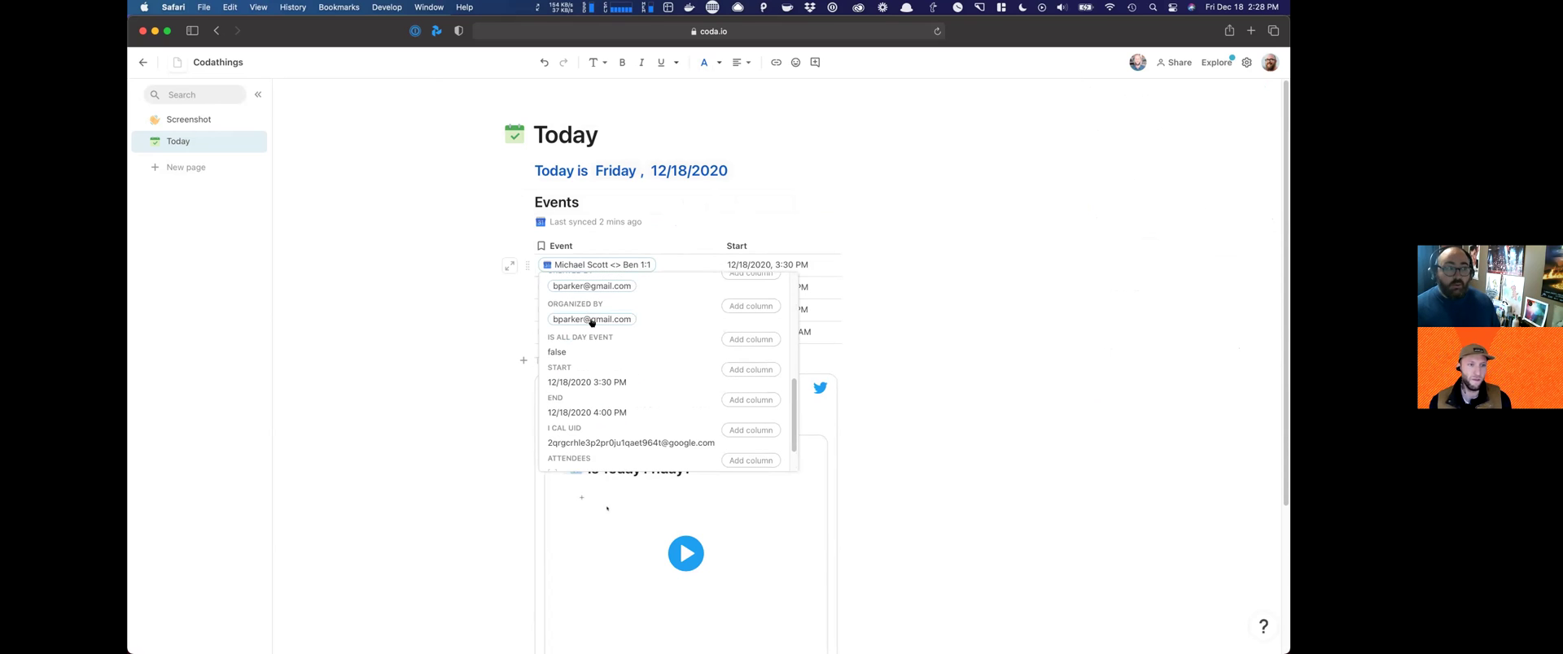
mouse_move(592, 323)
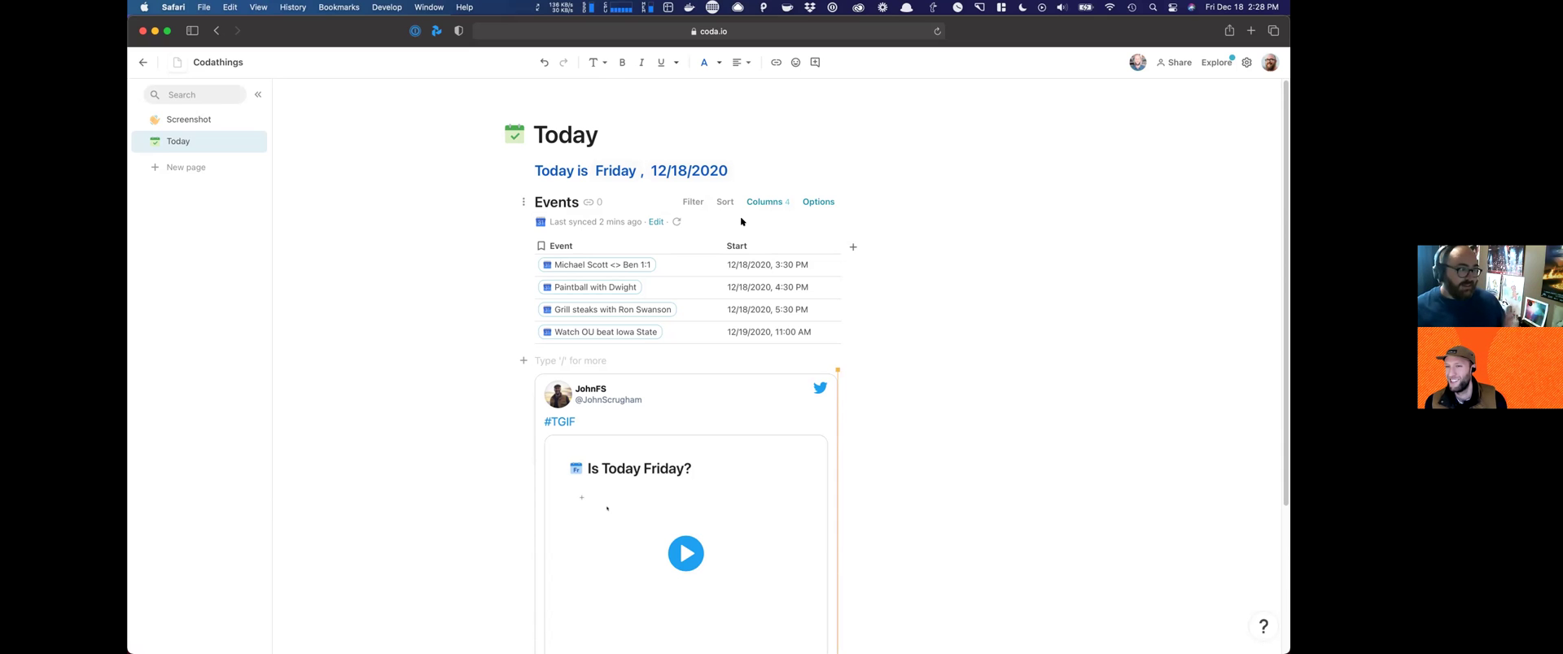
Step: Turn off Show Gridlines in the Events table's display options
click(818, 202)
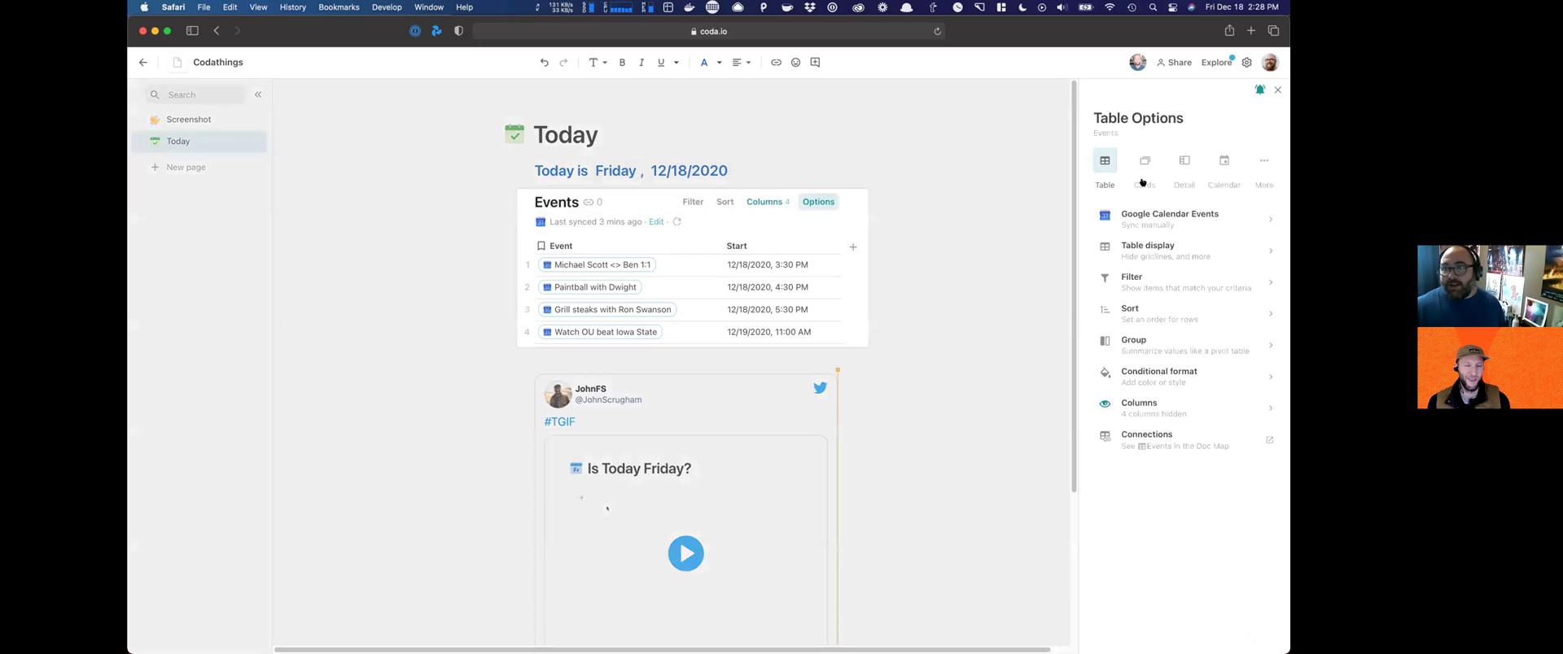
click(1161, 244)
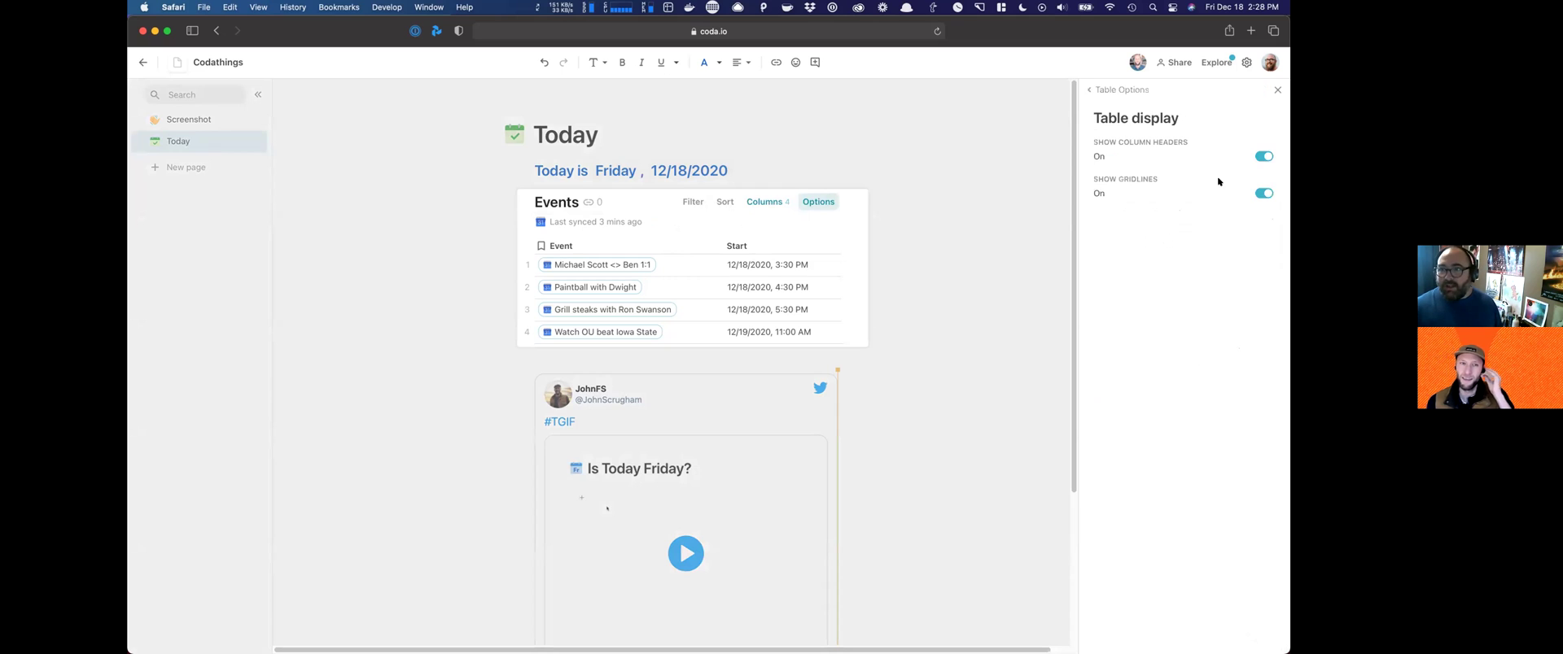
click(1264, 189)
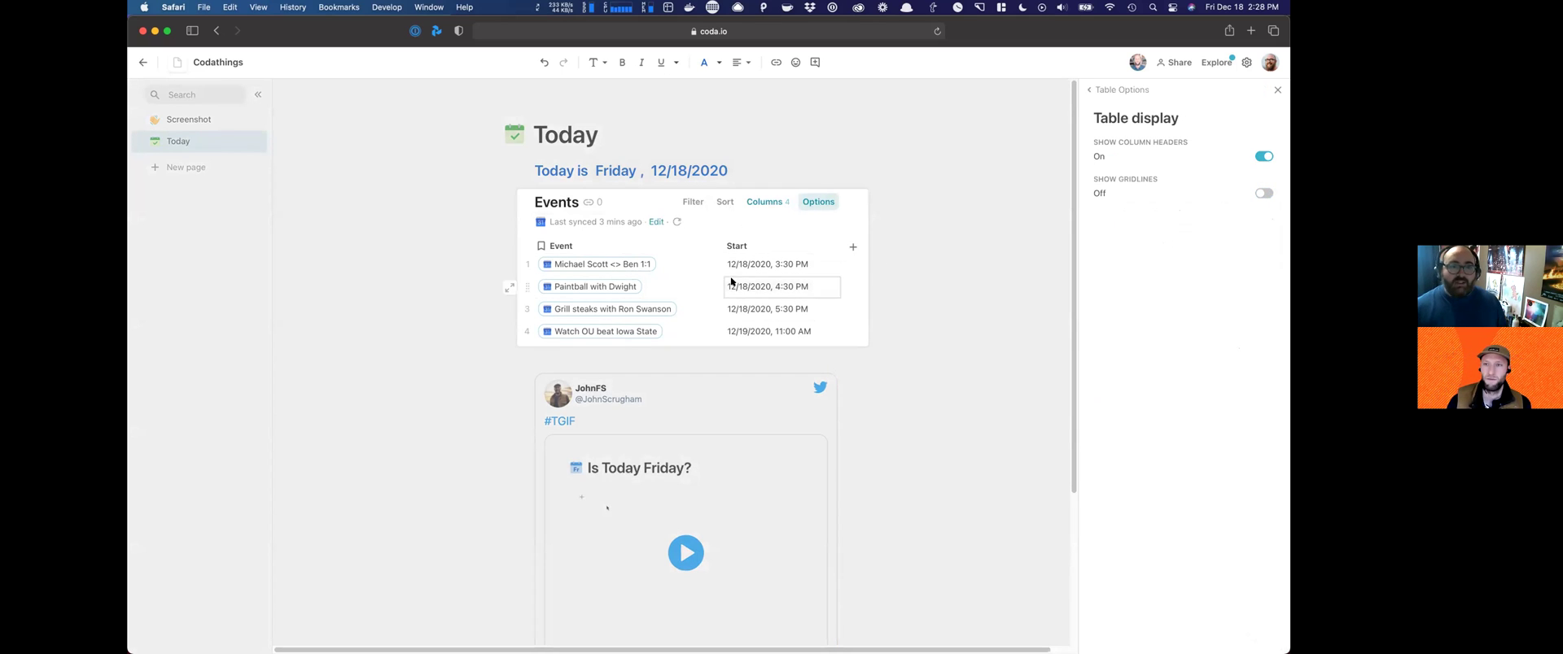
click(196, 121)
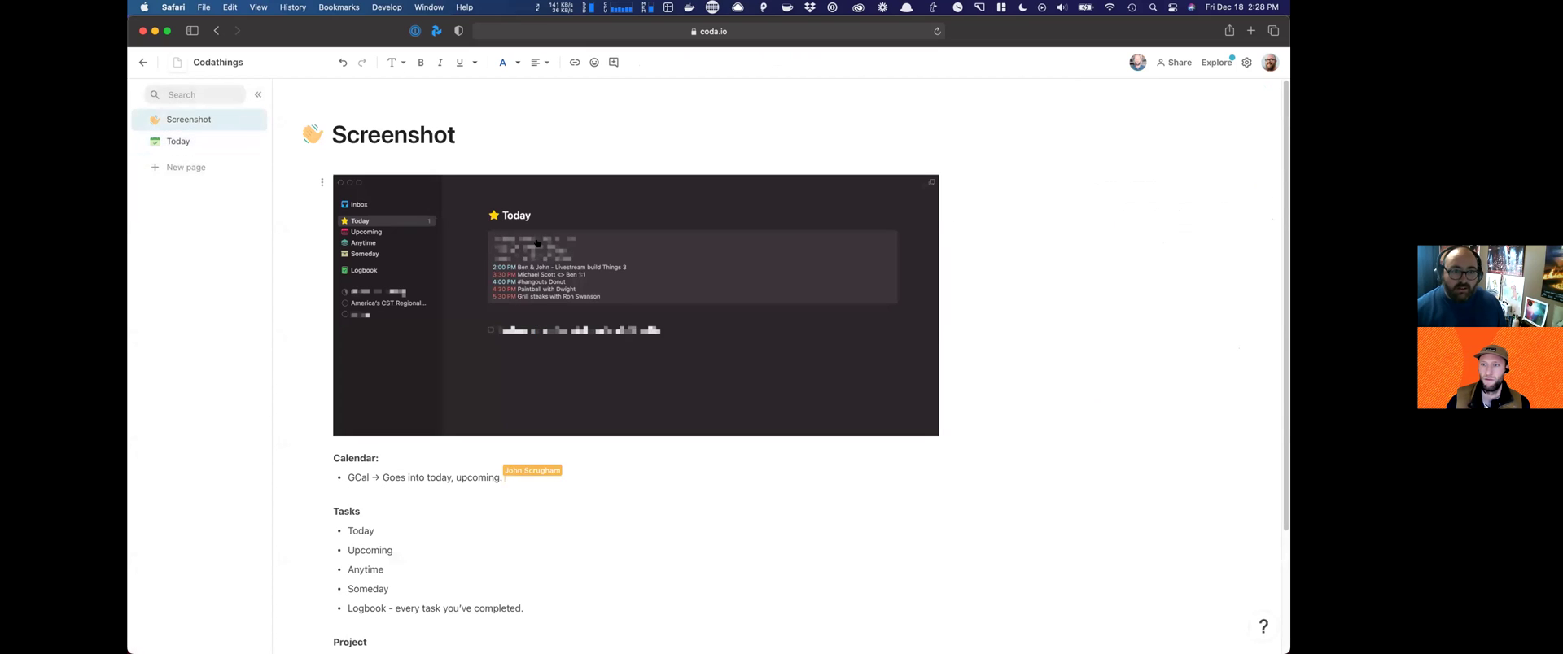
click(185, 140)
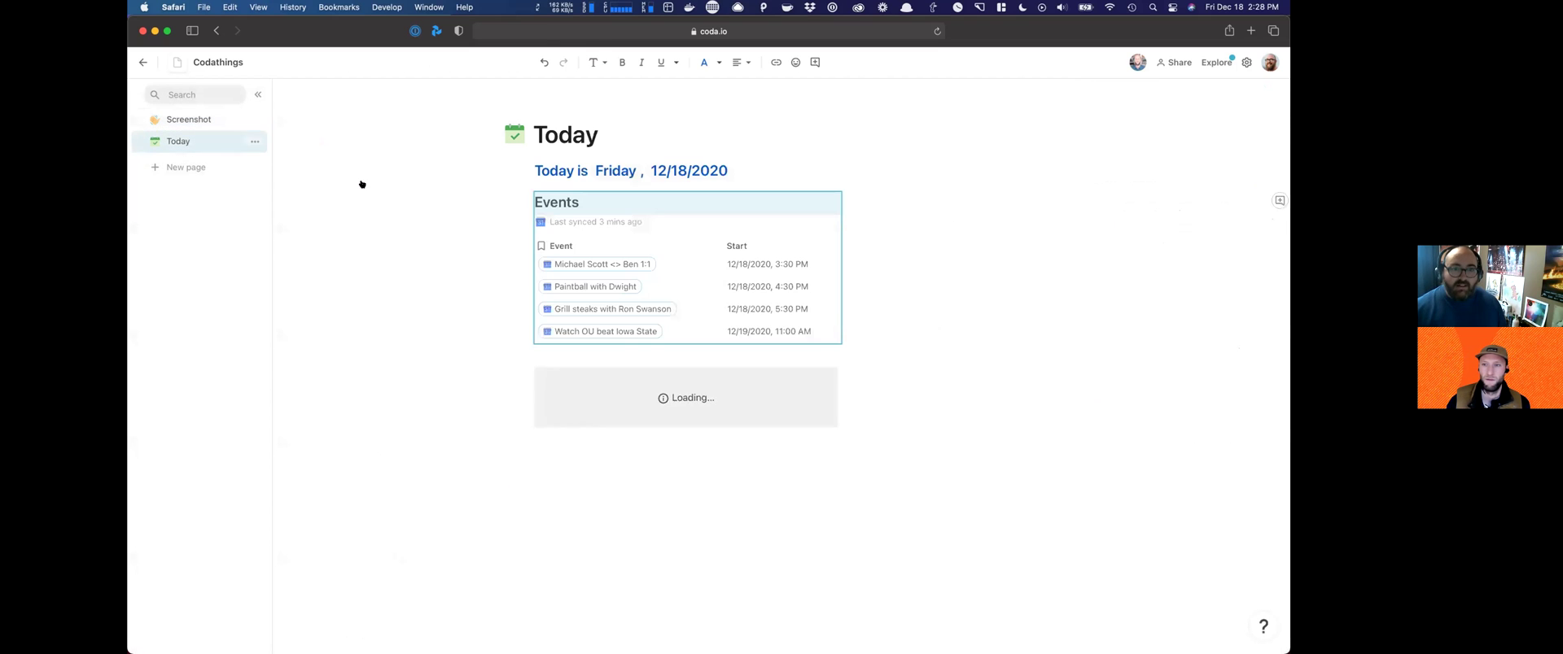
Step: Hide the Events table title and add an empty line after the date heading
click(819, 202)
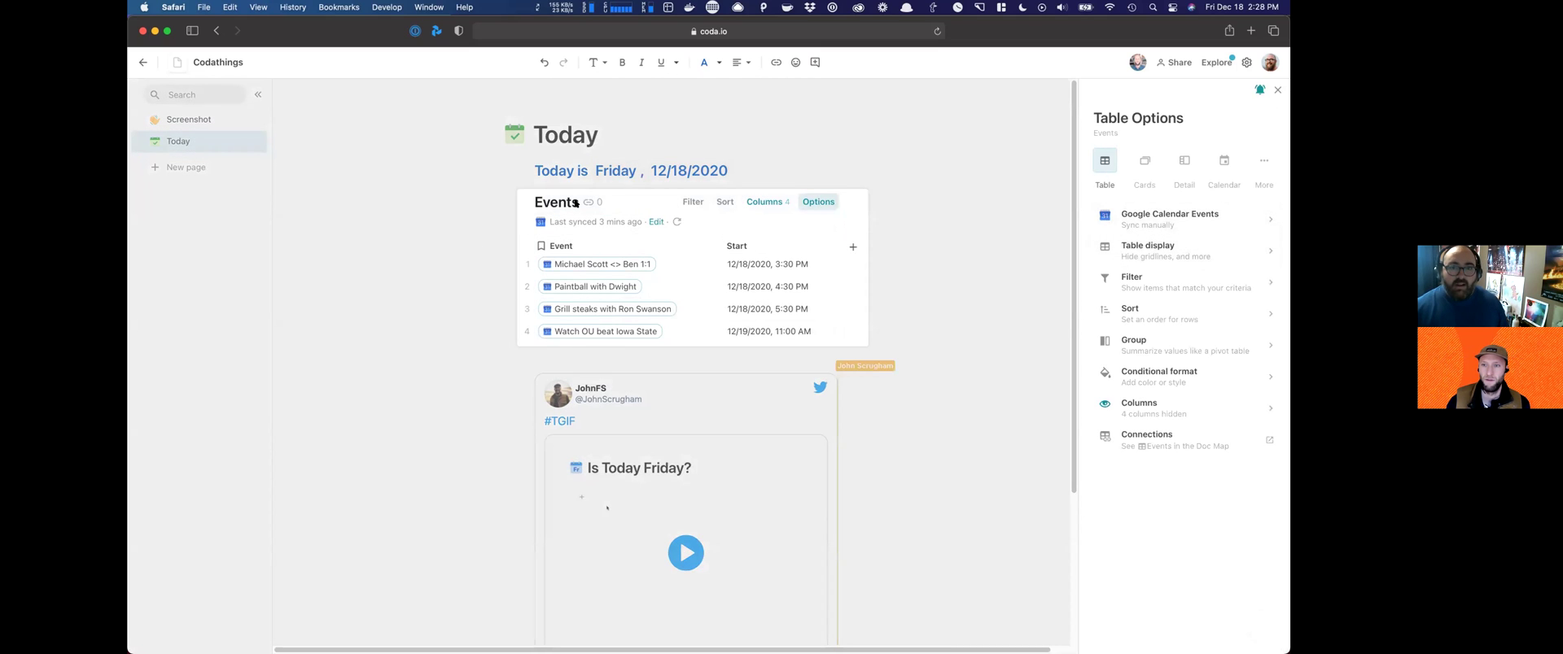
click(520, 199)
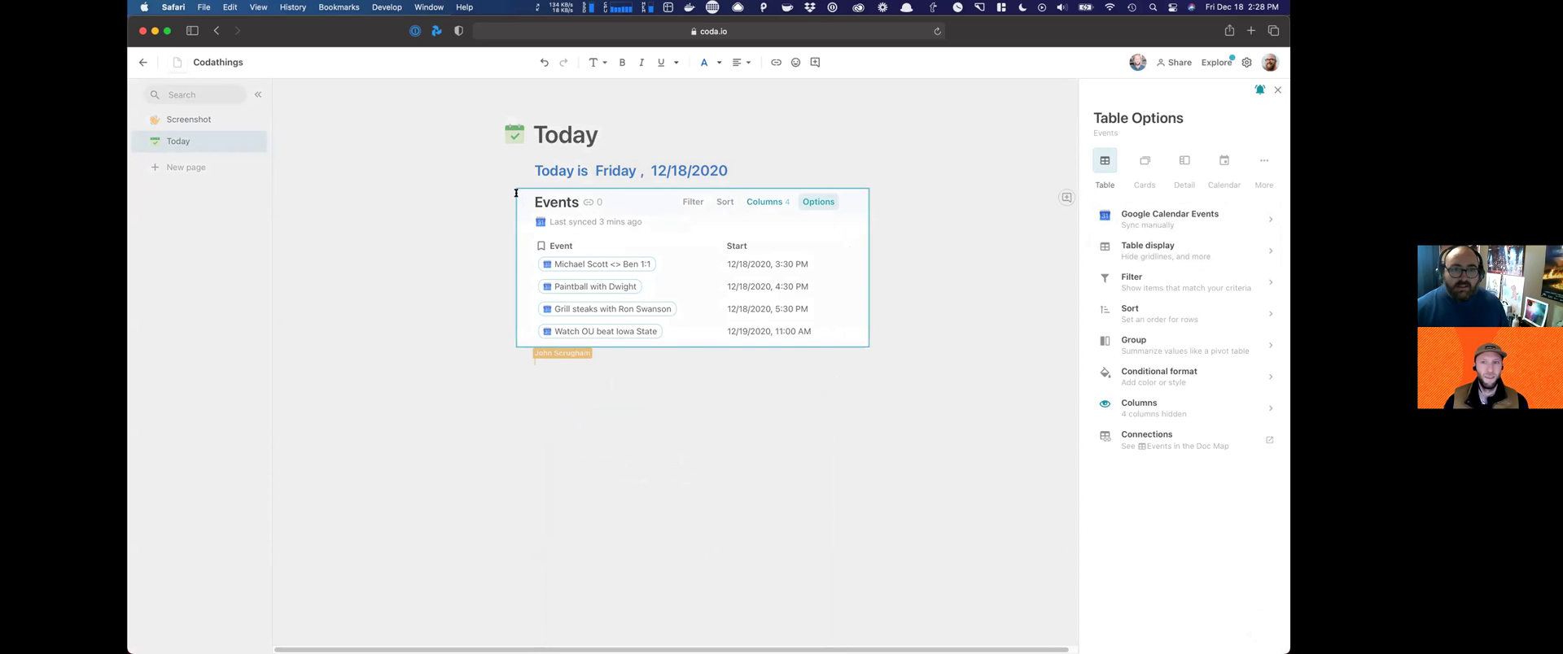
key(Escape)
click(524, 202)
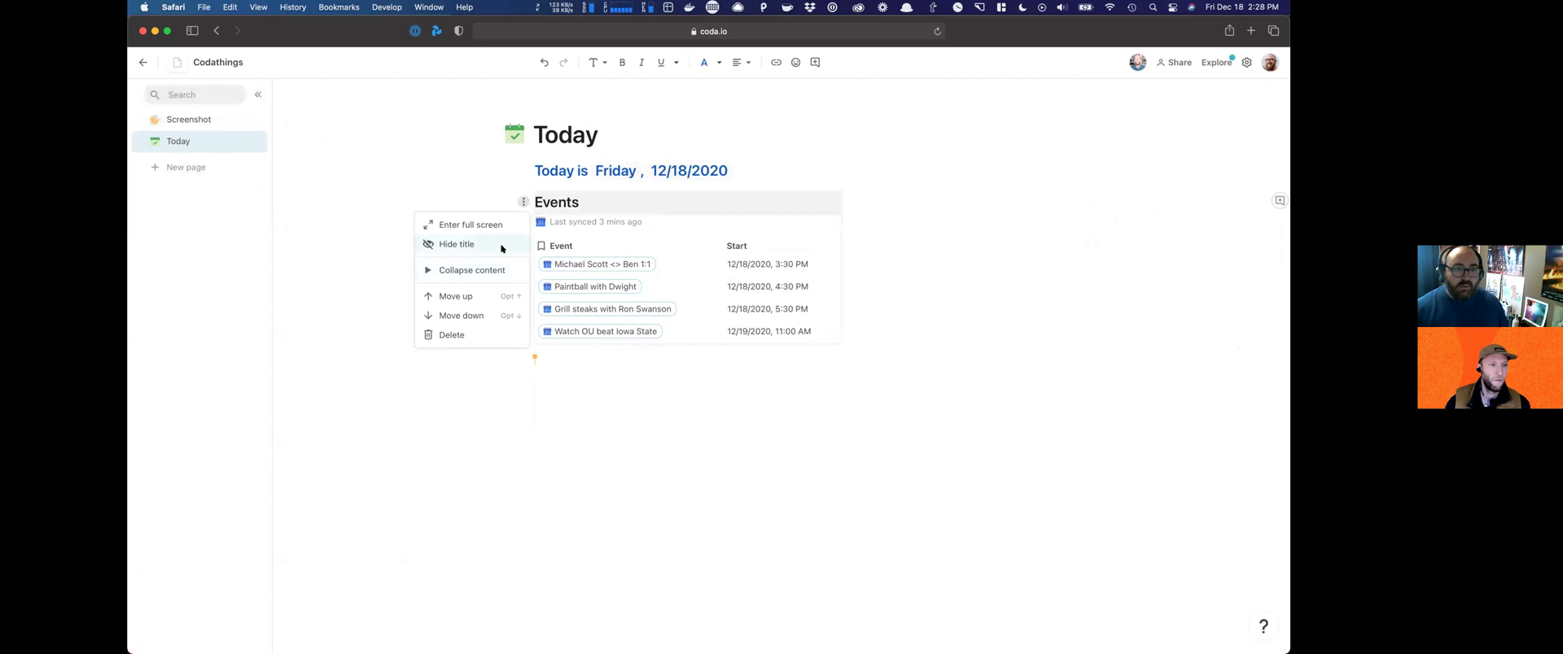
click(501, 245)
click(760, 171)
key(Return)
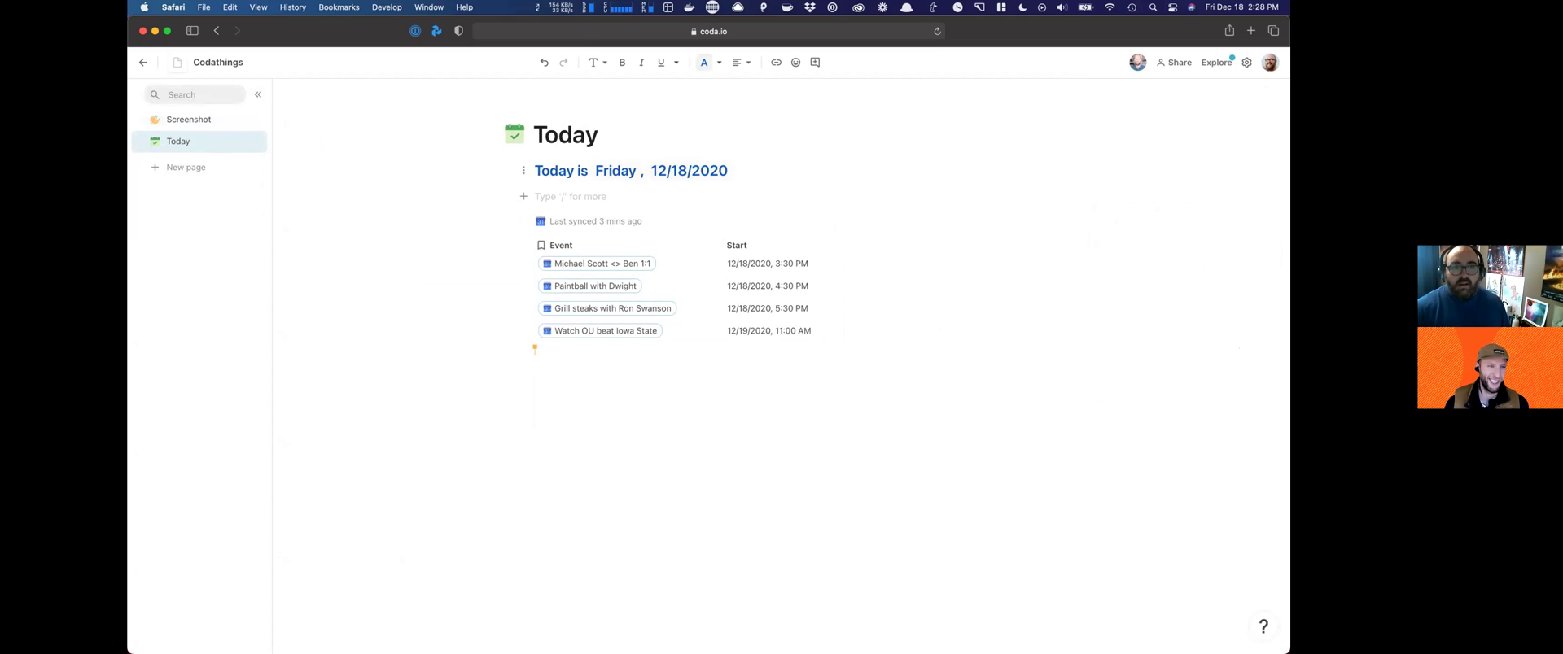
Step: Type the heading '## Today's Agenda:' on the empty line above the Events table
text(##)
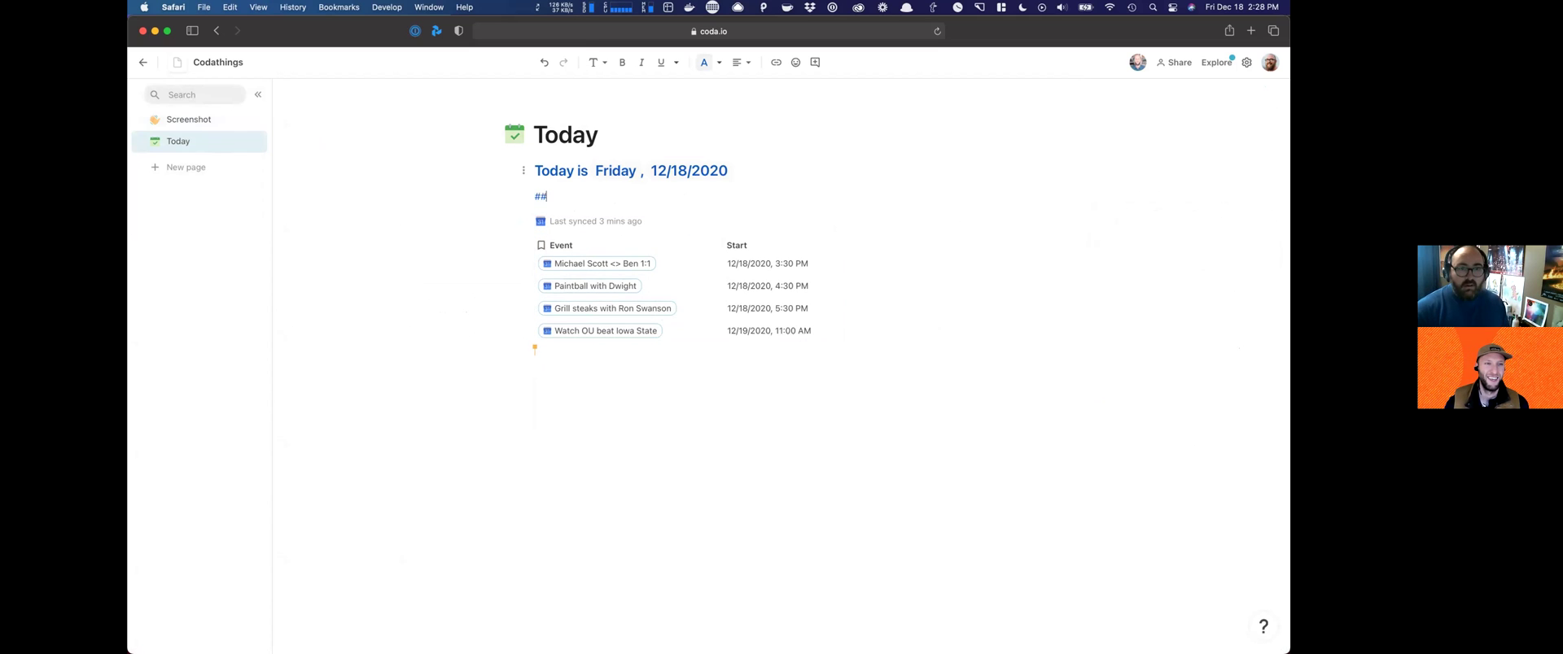
text( Today's Agenda:)
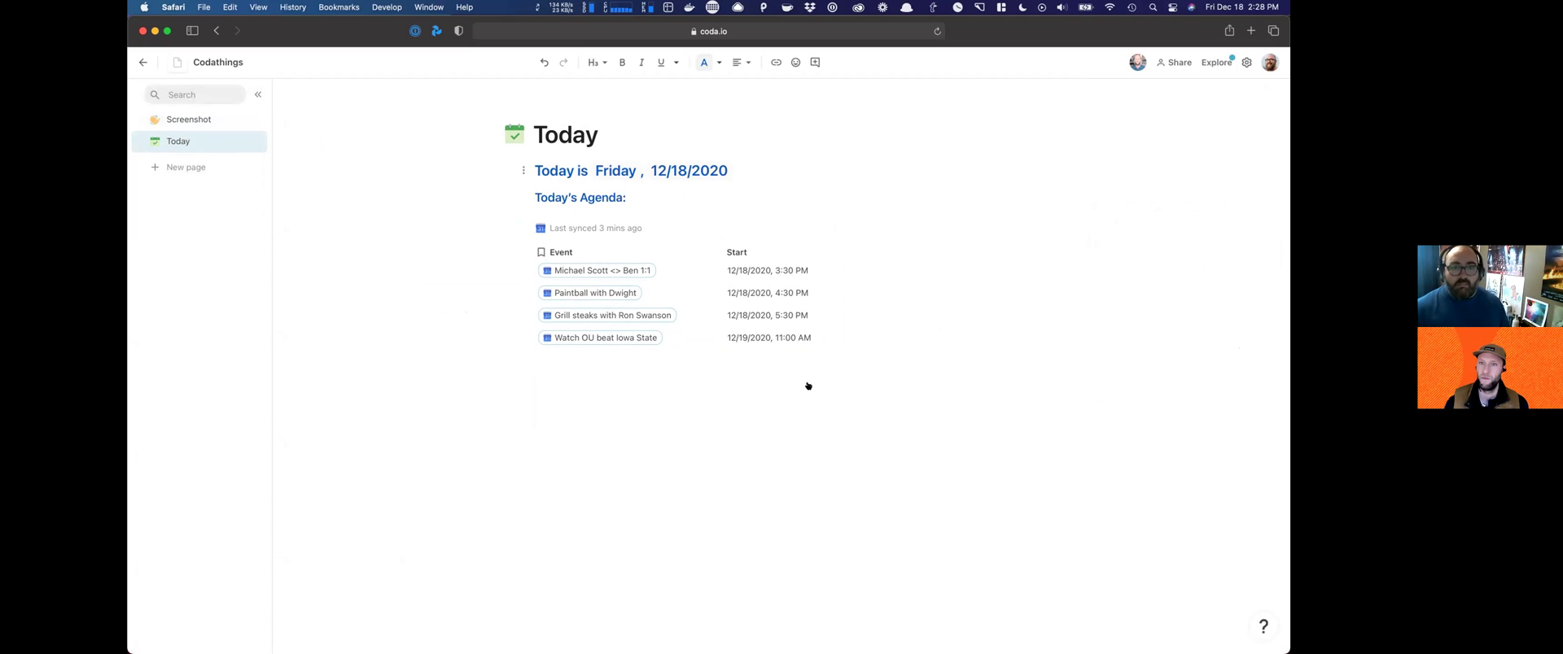
click(694, 481)
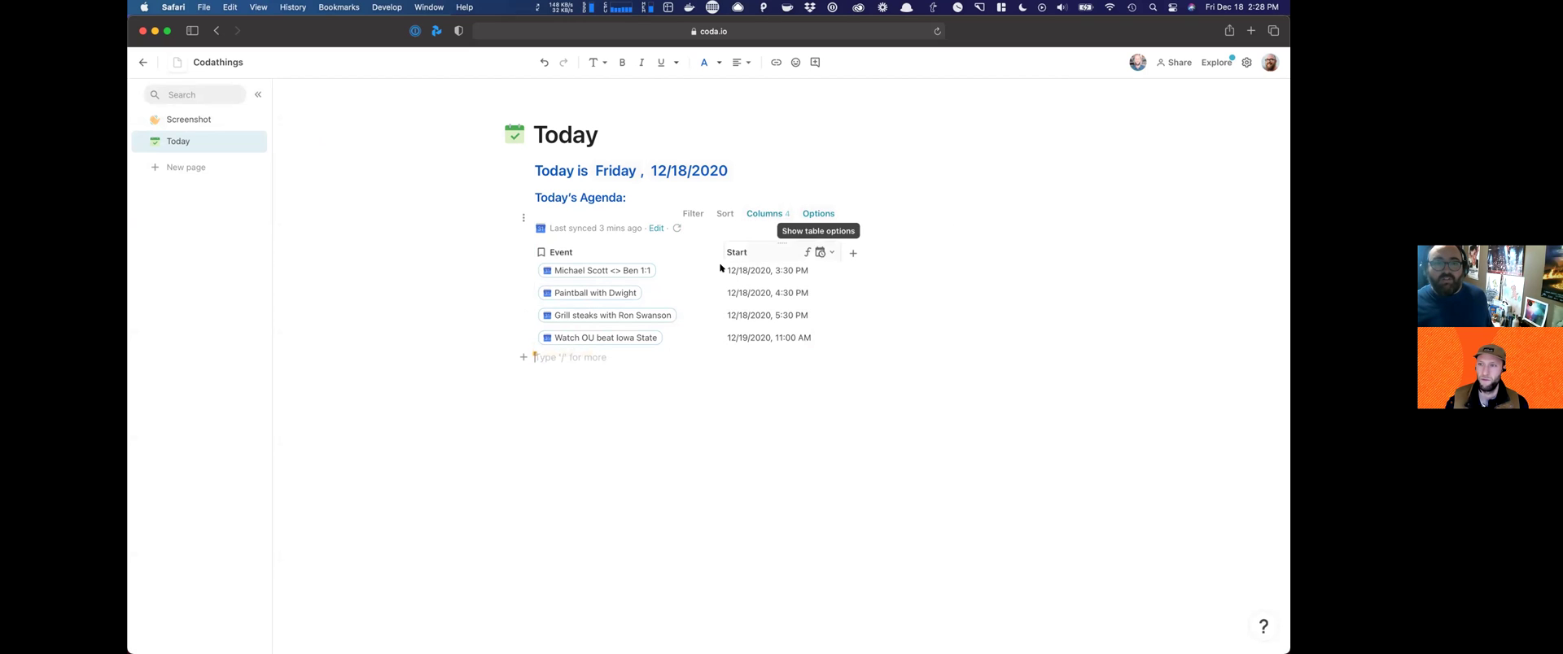
Step: Open the table's filter settings and try a Start-equals-Today filter, then delete it
click(819, 213)
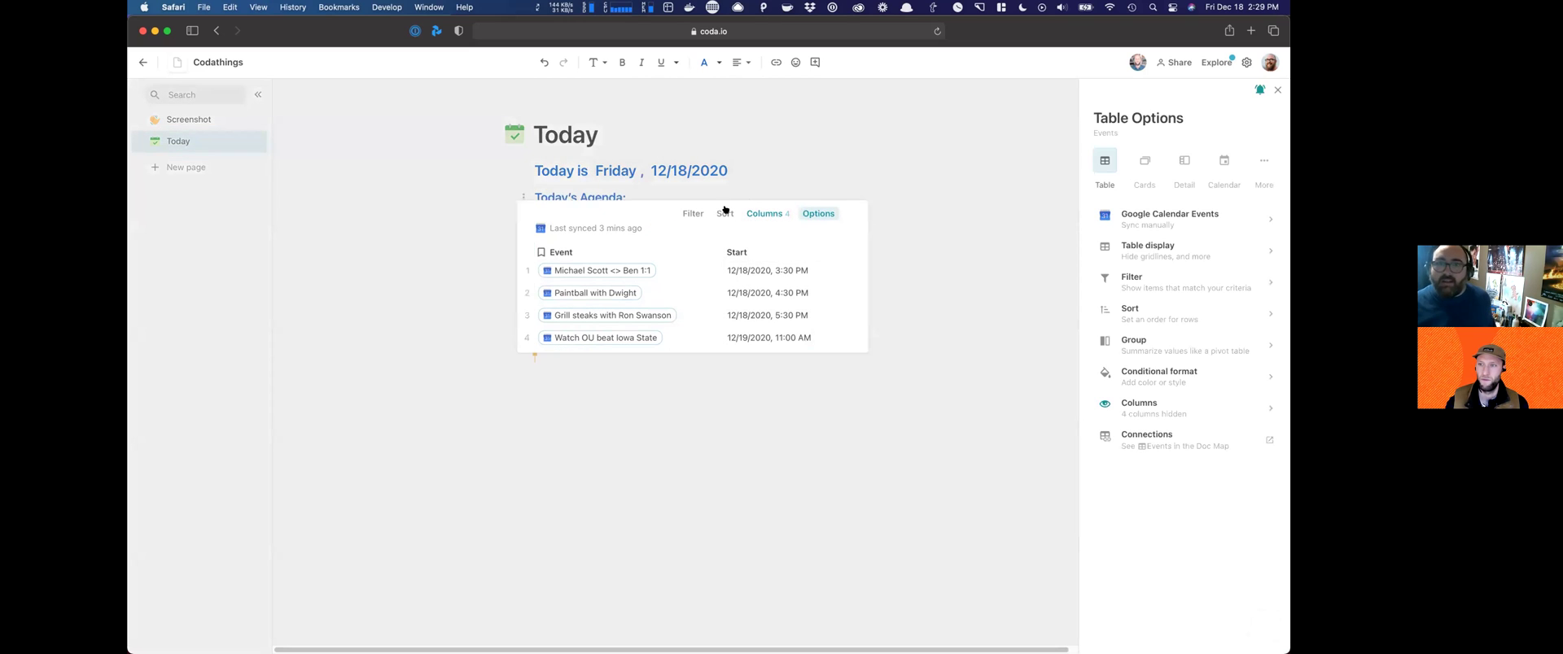
click(692, 213)
click(1109, 206)
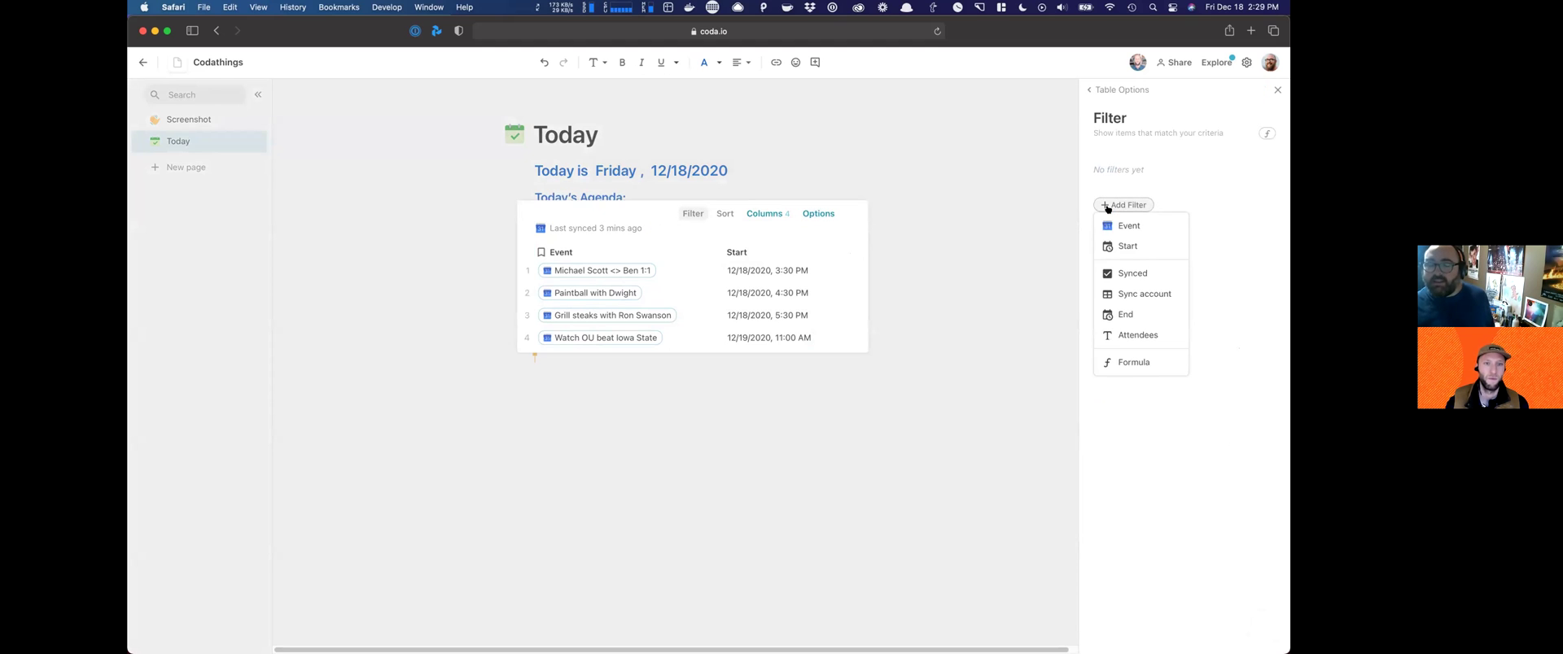
click(1131, 244)
click(1161, 200)
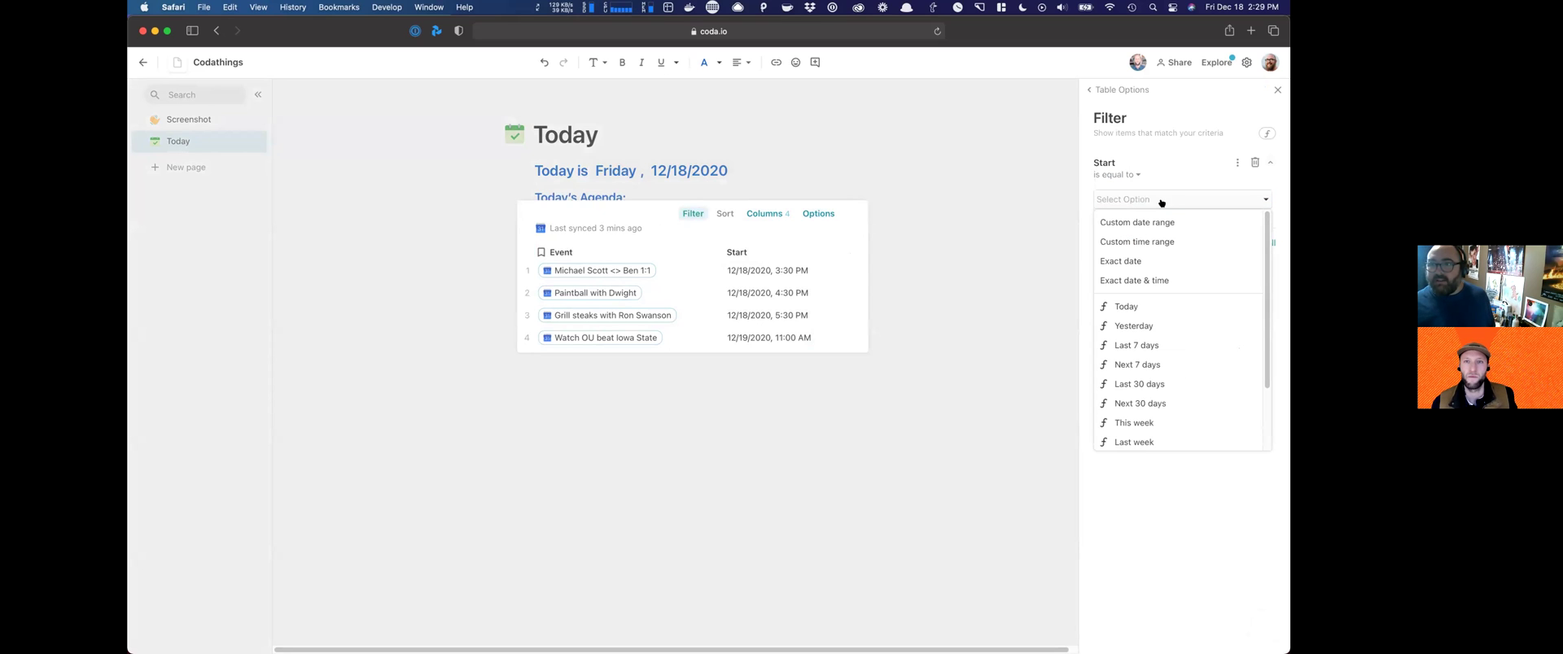
click(1132, 307)
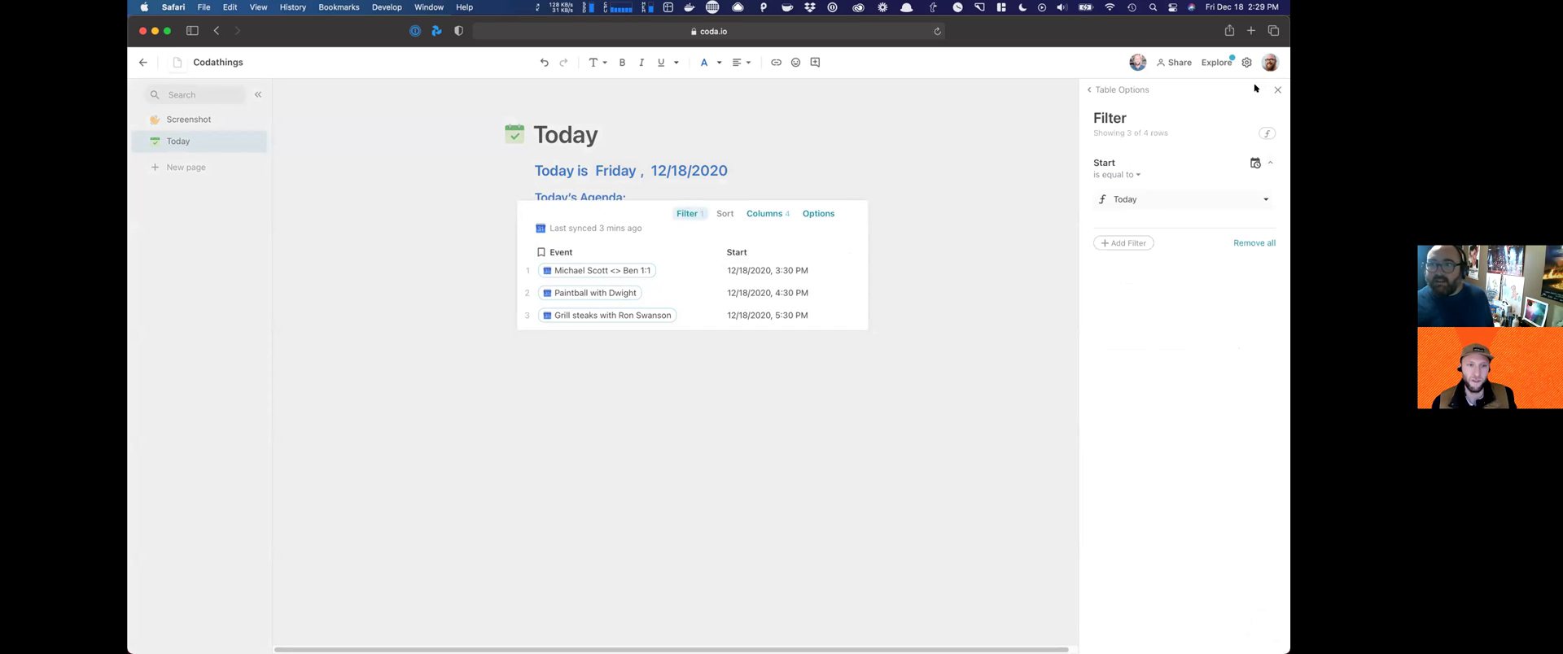
click(1173, 202)
click(1173, 202)
click(1256, 161)
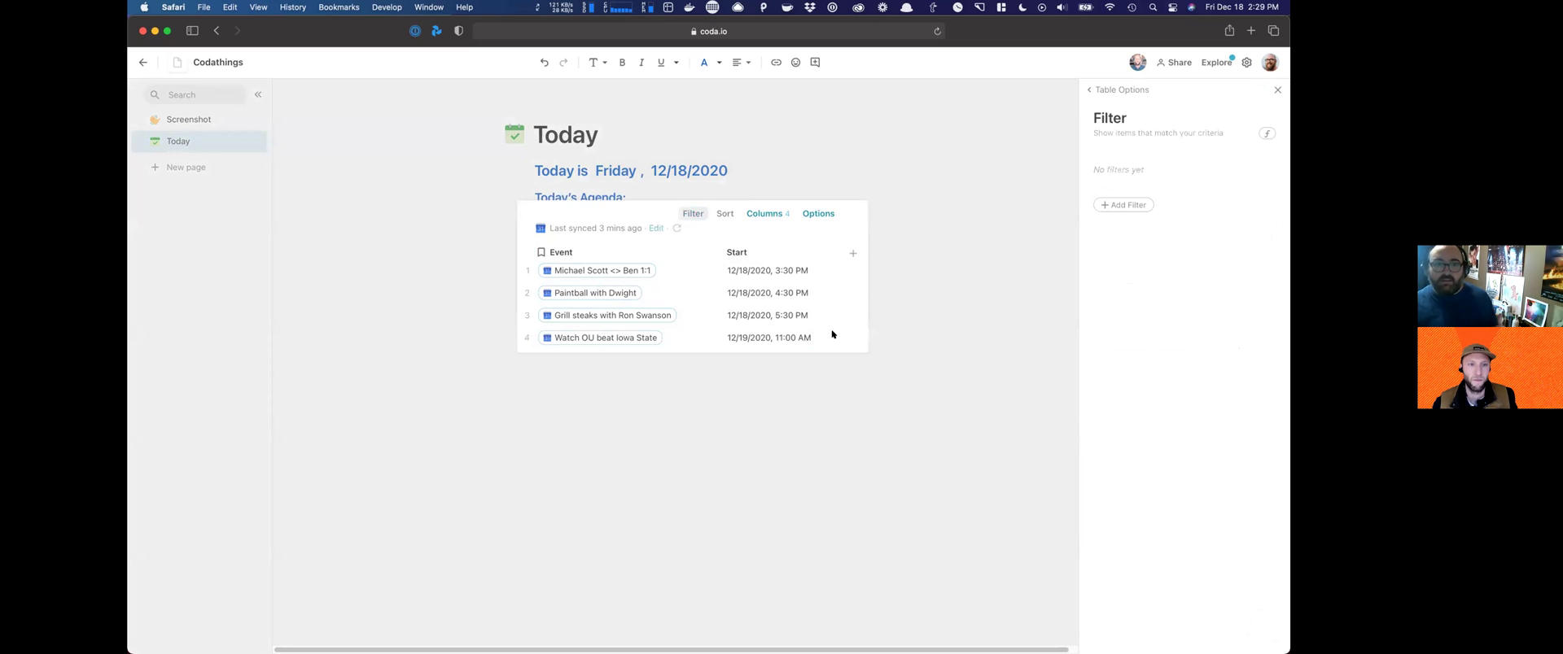
Step: Re-add a filter so Start is equal to Today, leaving three events
click(1144, 205)
click(1149, 217)
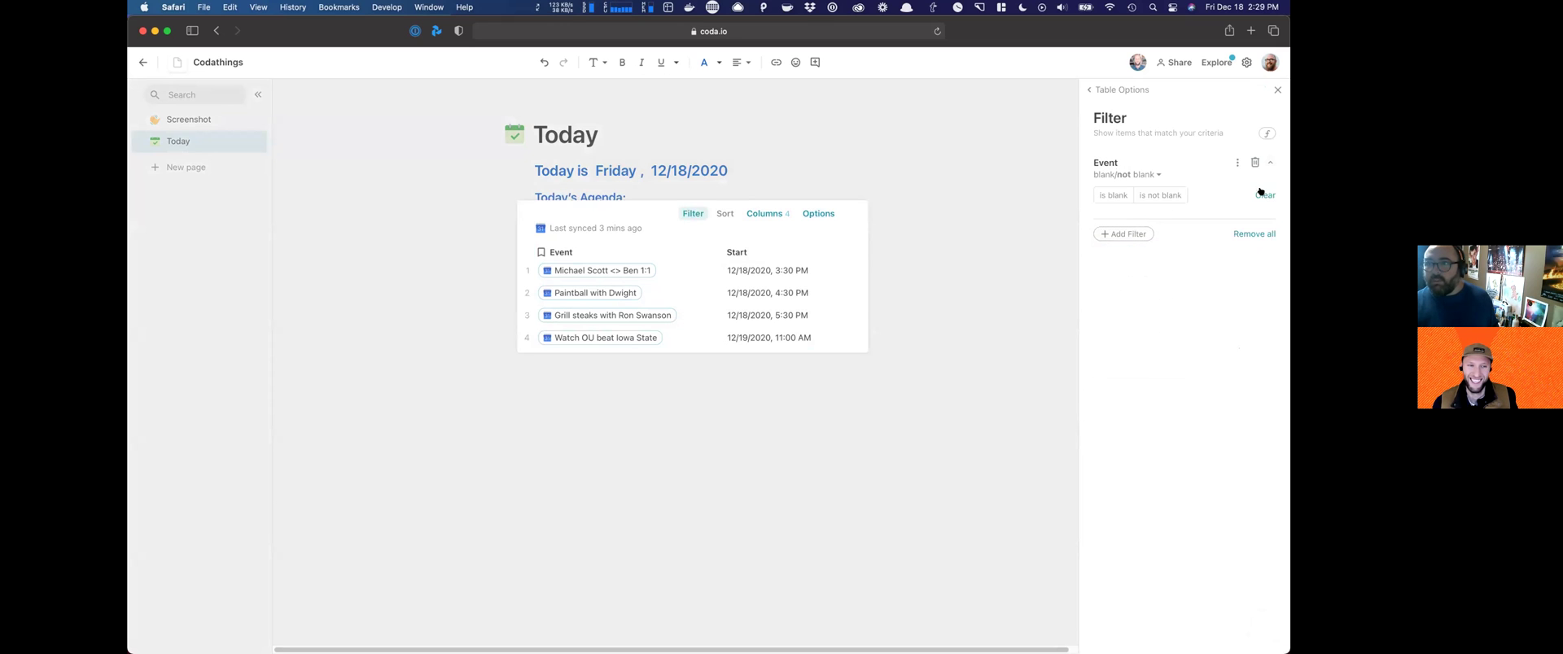
click(1256, 162)
click(1132, 205)
click(1129, 244)
click(1164, 200)
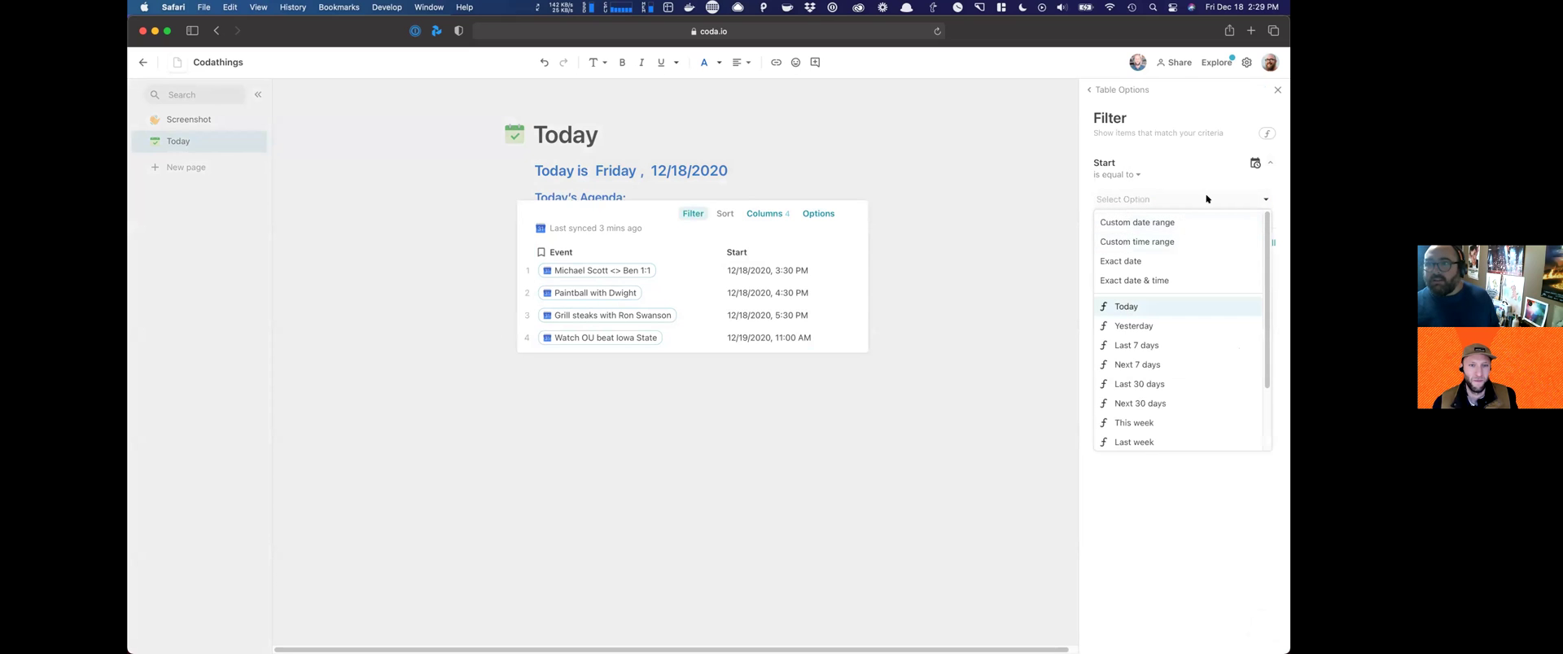
click(1126, 307)
click(947, 300)
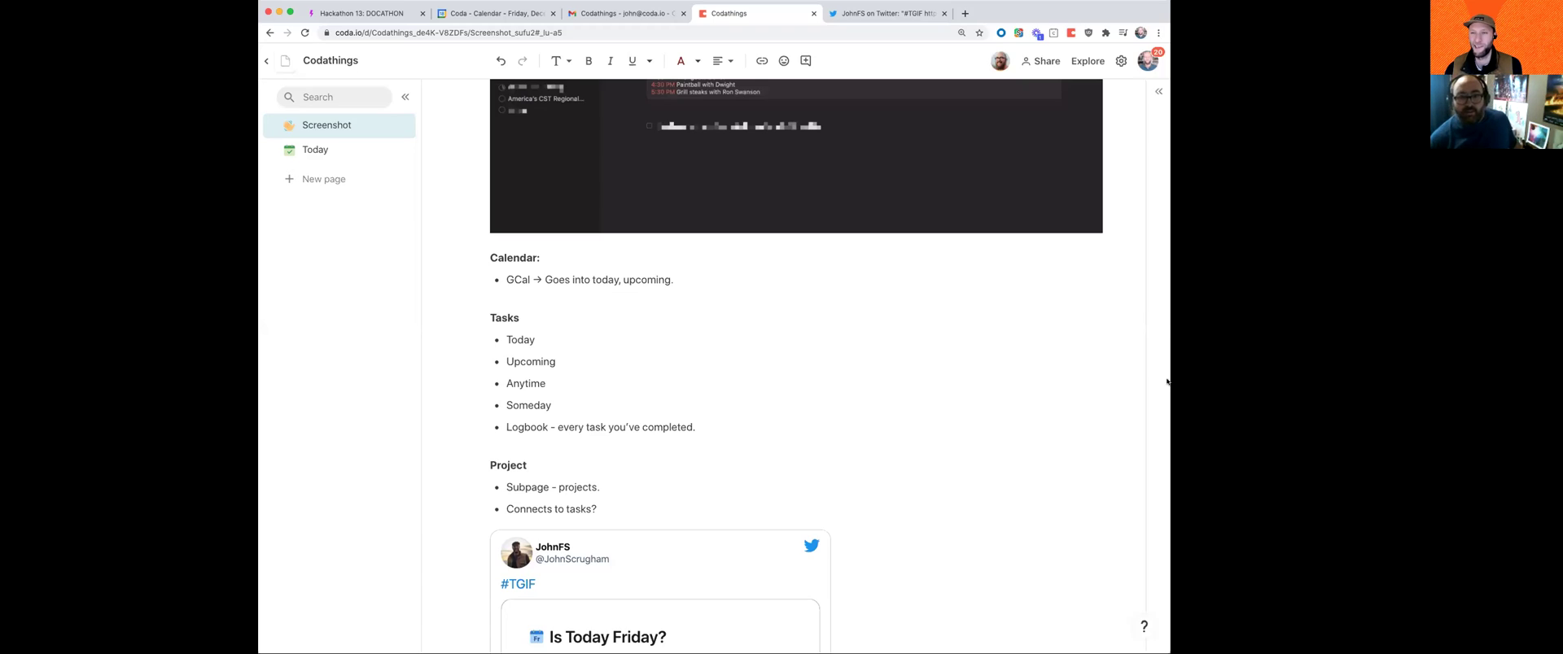
Step: Go back to the Today page, whose agenda lists three 12/18/2020 events
drag(1167, 382, 1258, 382)
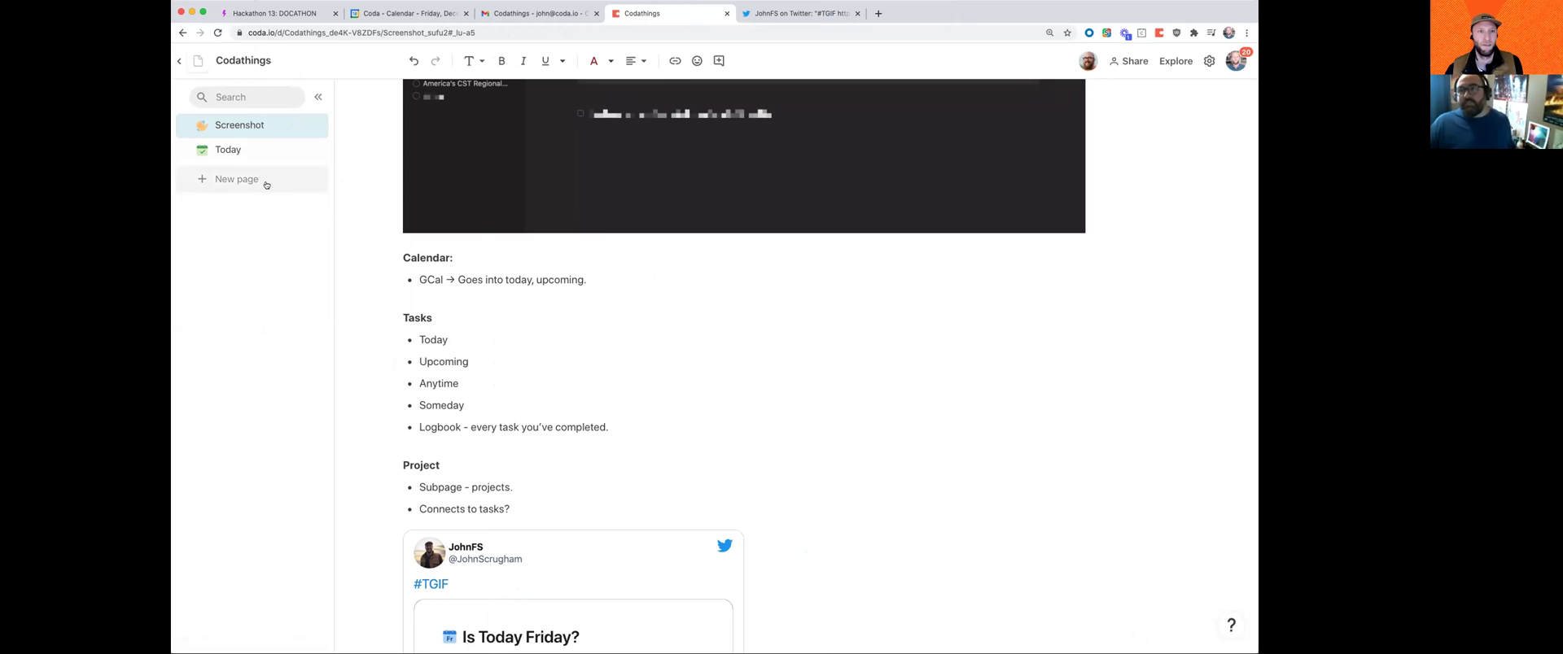
click(227, 149)
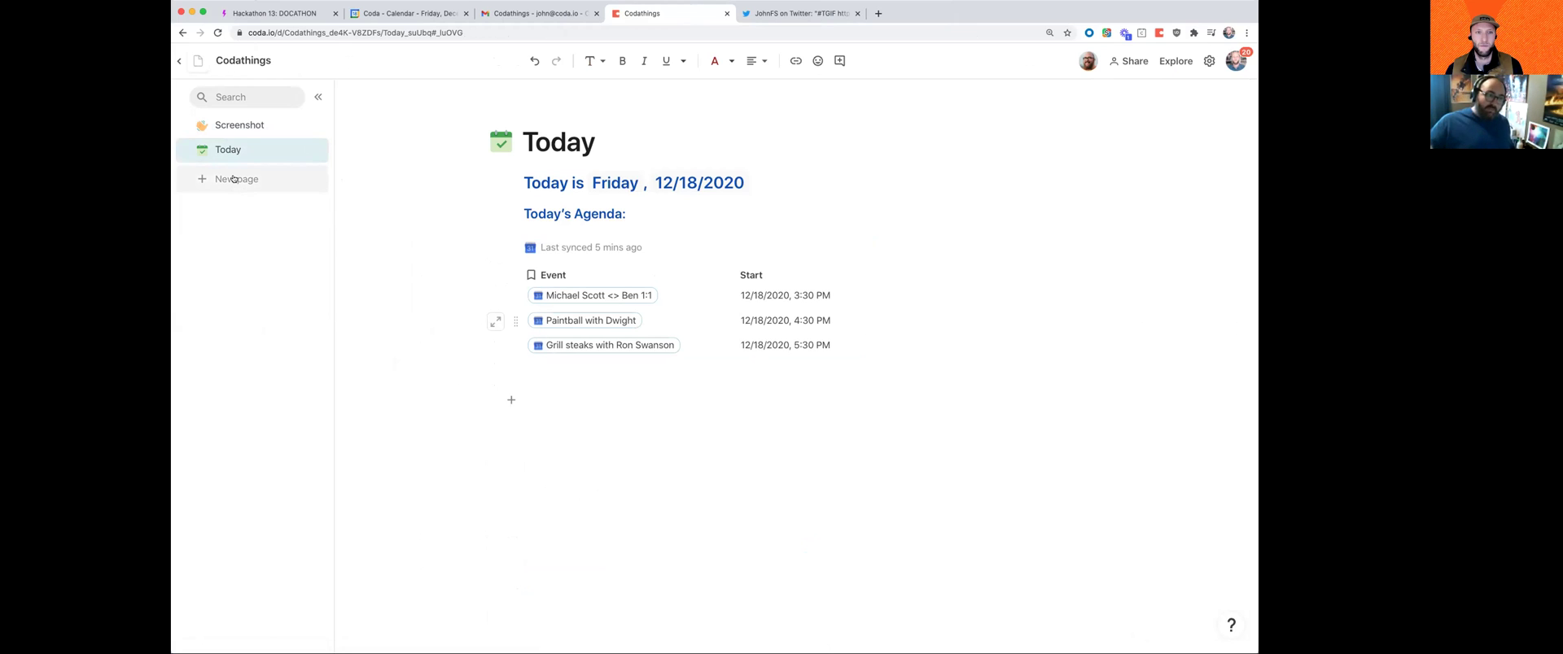
Step: Create a new page named 'All Tasks' with a clipboard icon
click(232, 178)
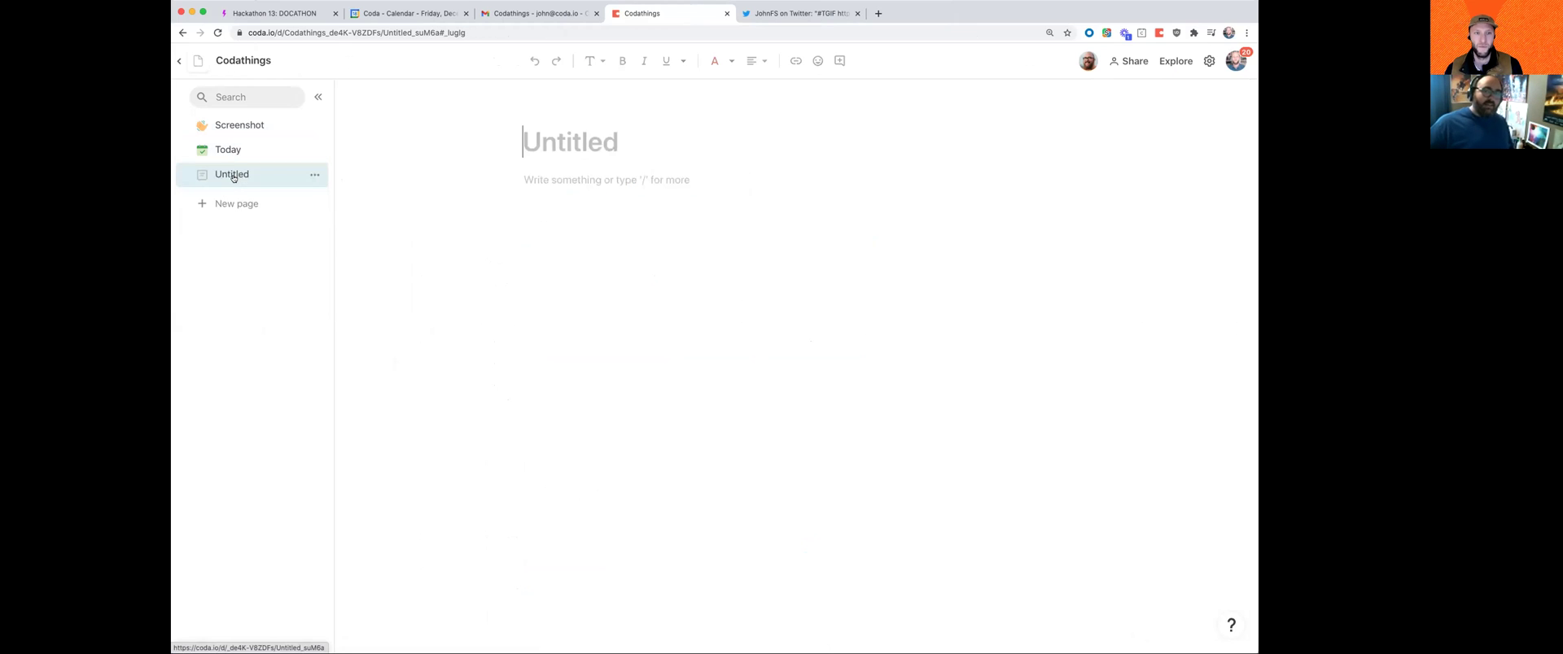
double_click(234, 173)
text(All Tasks)
key(Return)
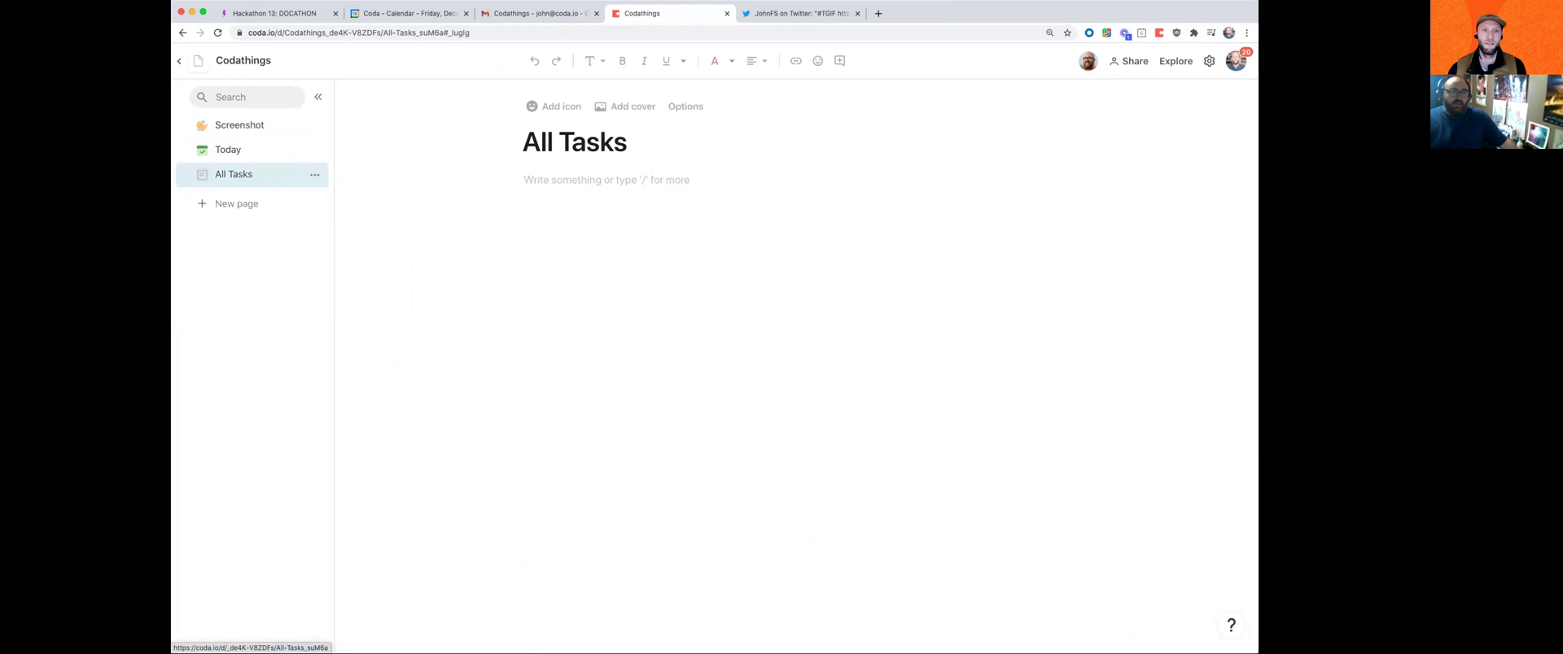
click(200, 174)
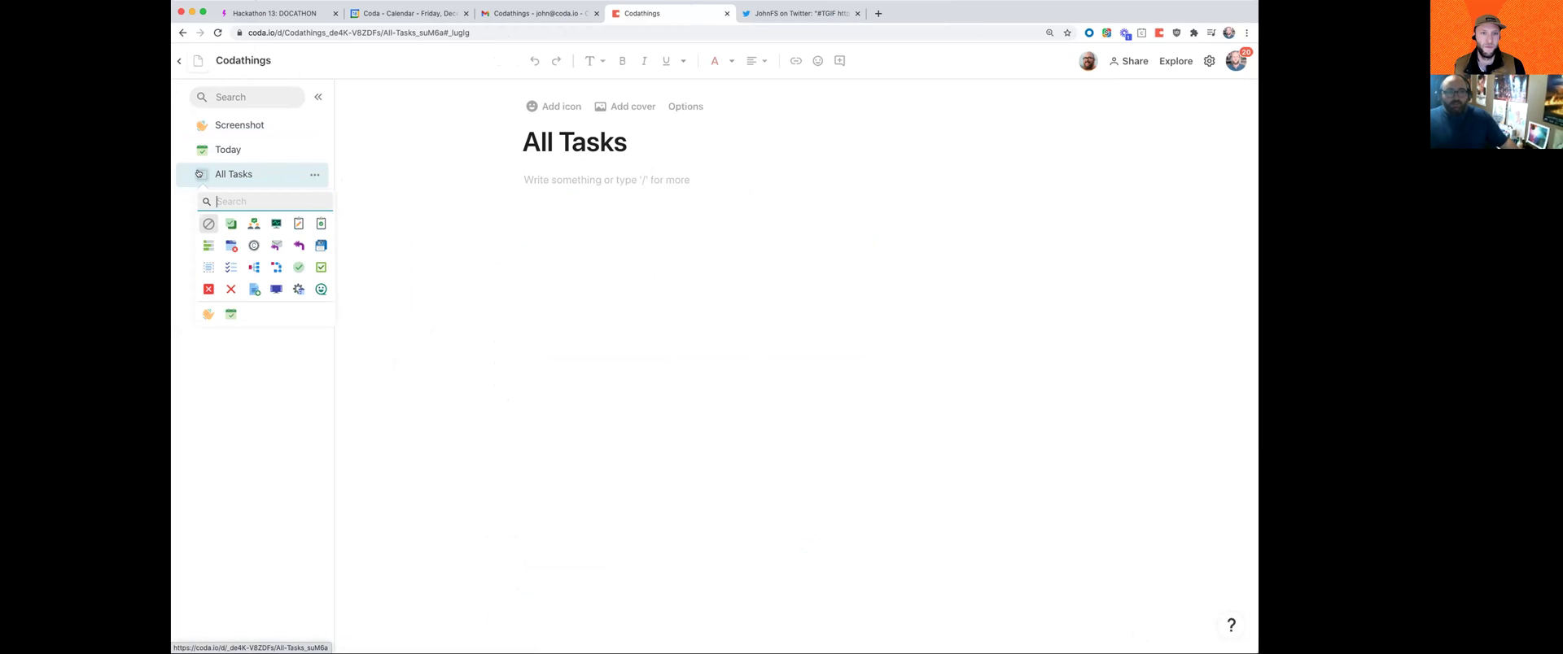
click(298, 225)
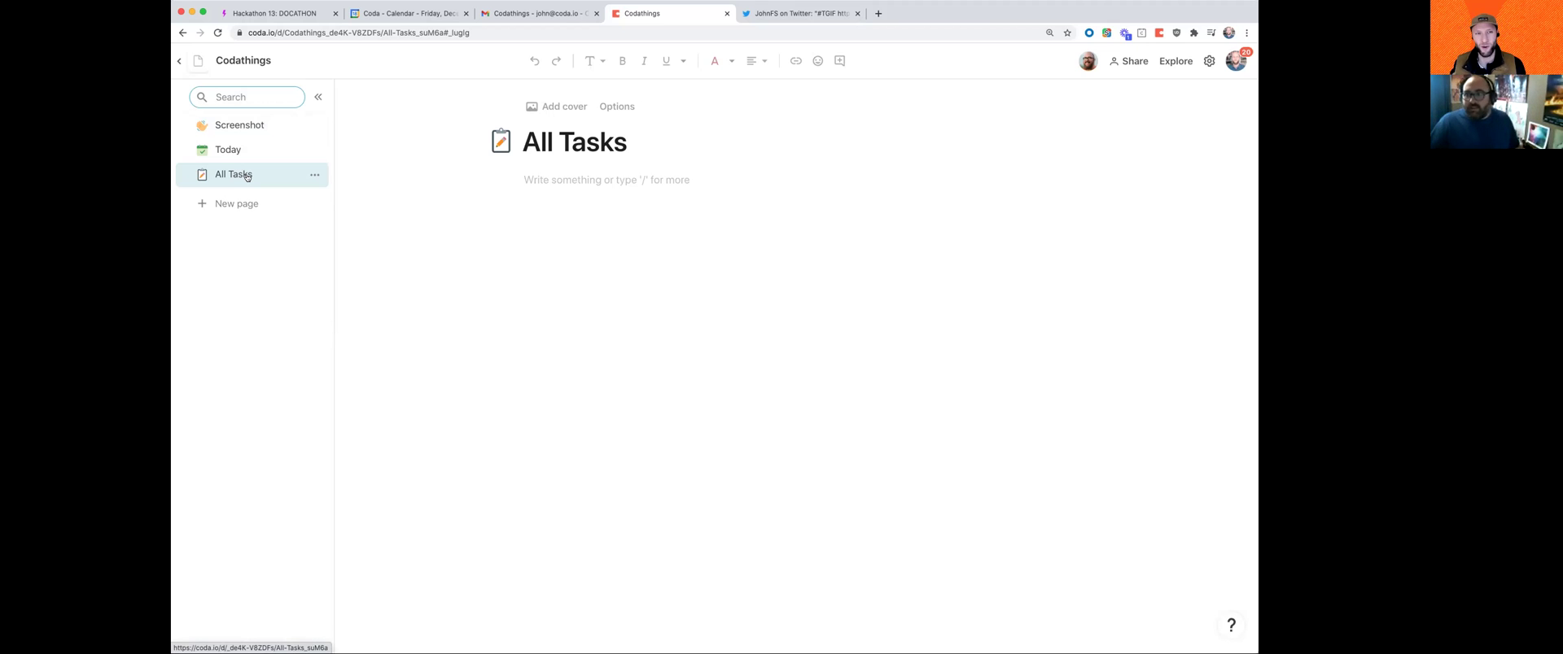
Step: Type /task in the empty All Tasks body to bring up task templates
click(545, 180)
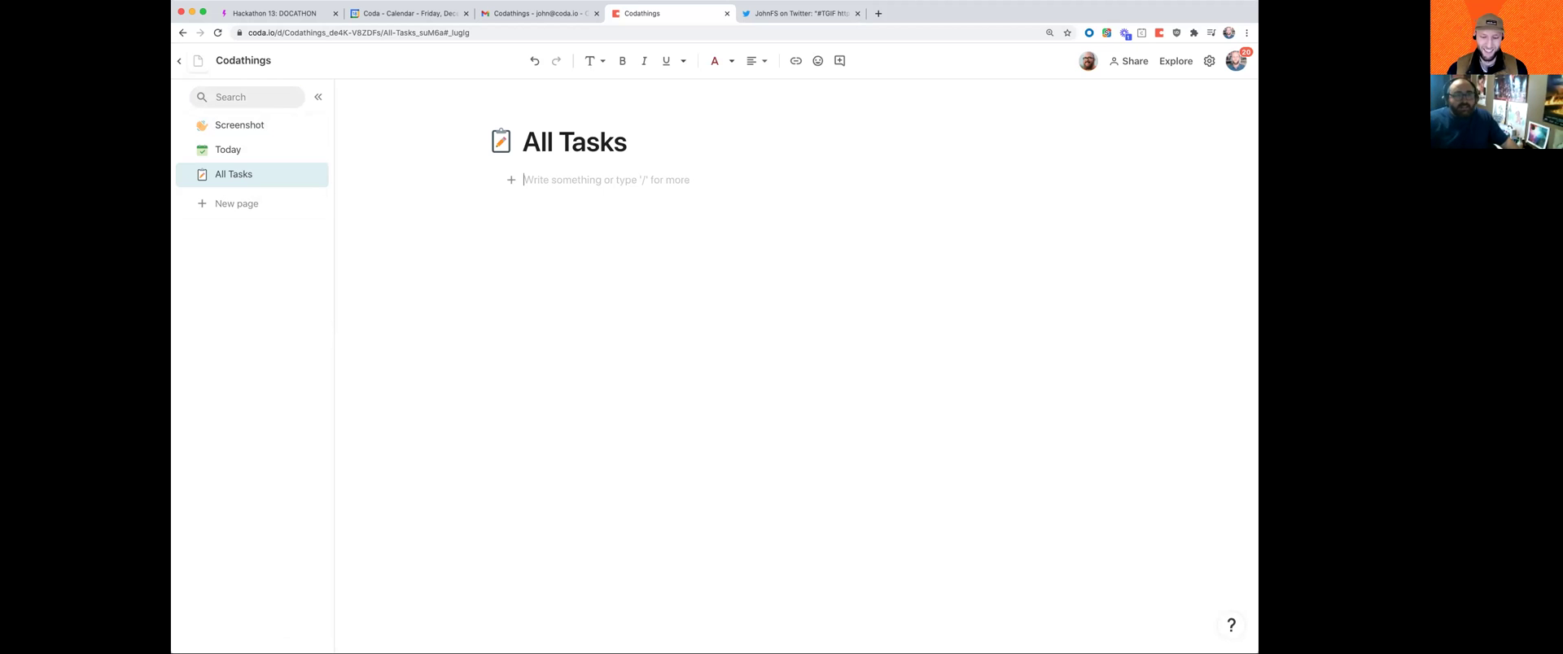
text(/tabl)
key(BackSpace)
key(BackSpace)
key(BackSpace)
key(BackSpace)
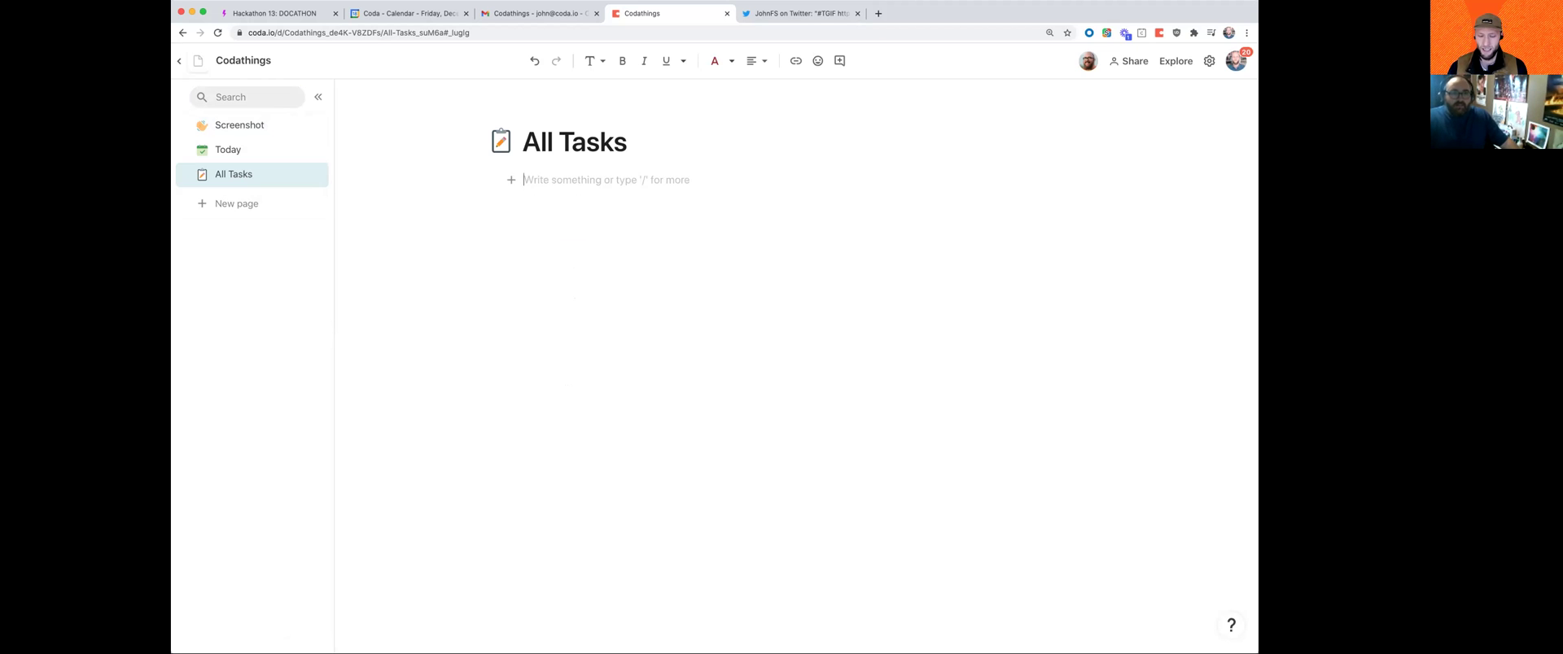
text(/task)
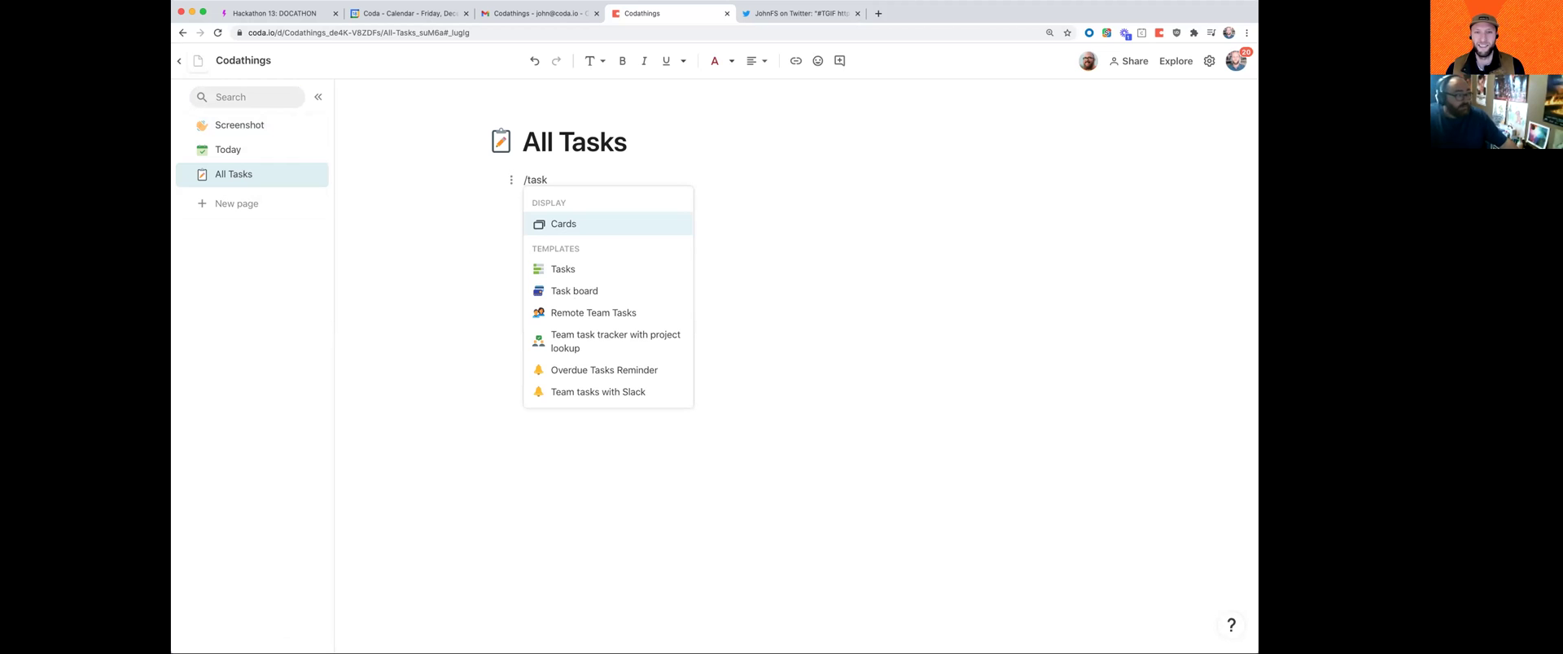
Step: Insert the Tasks template table, delete it again, and type /table instead
click(580, 267)
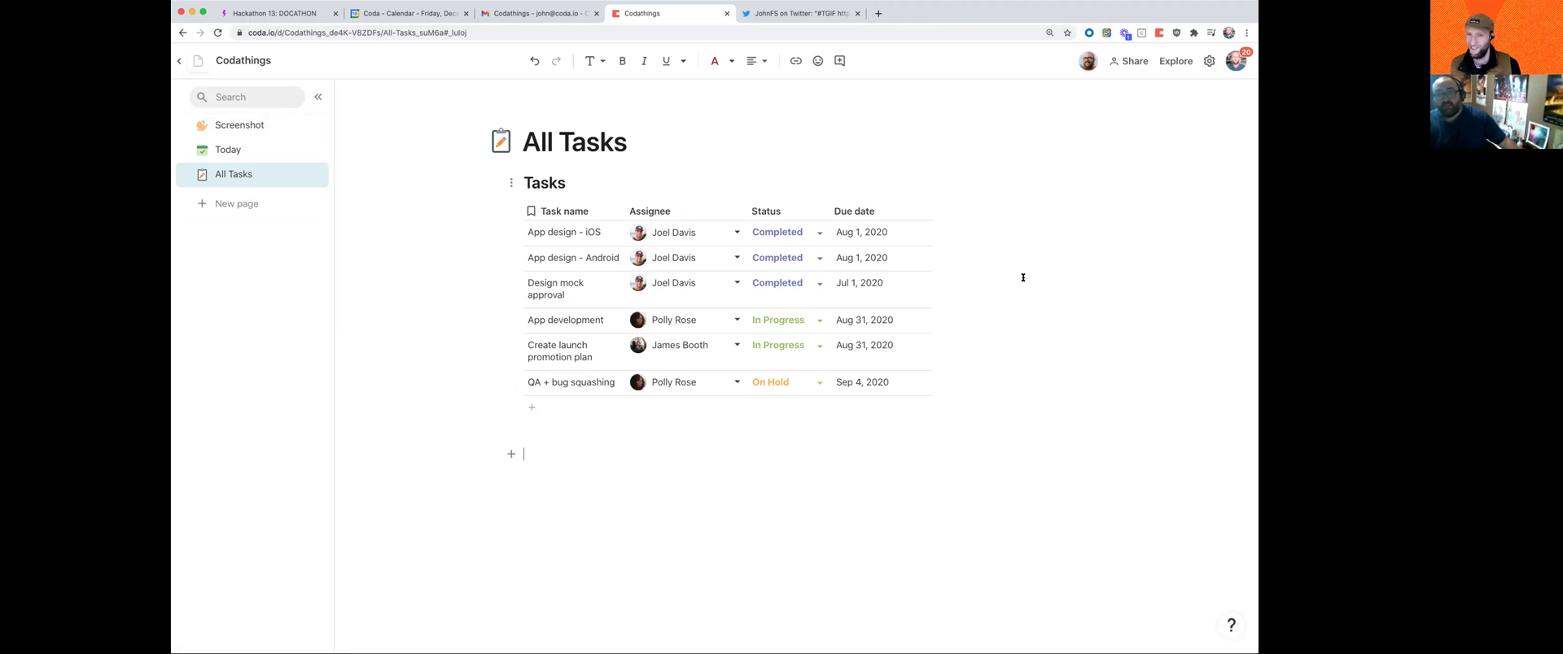
click(525, 262)
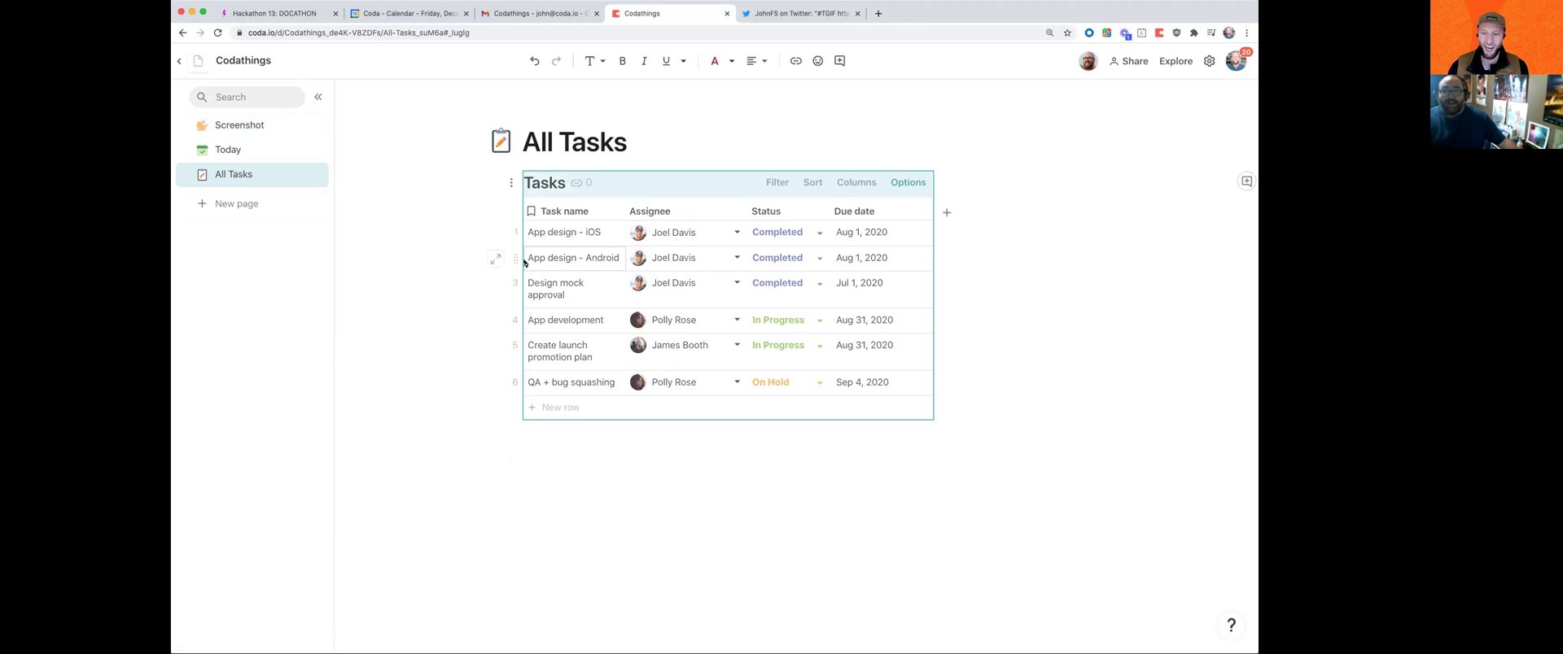
key(BackSpace)
text(/table)
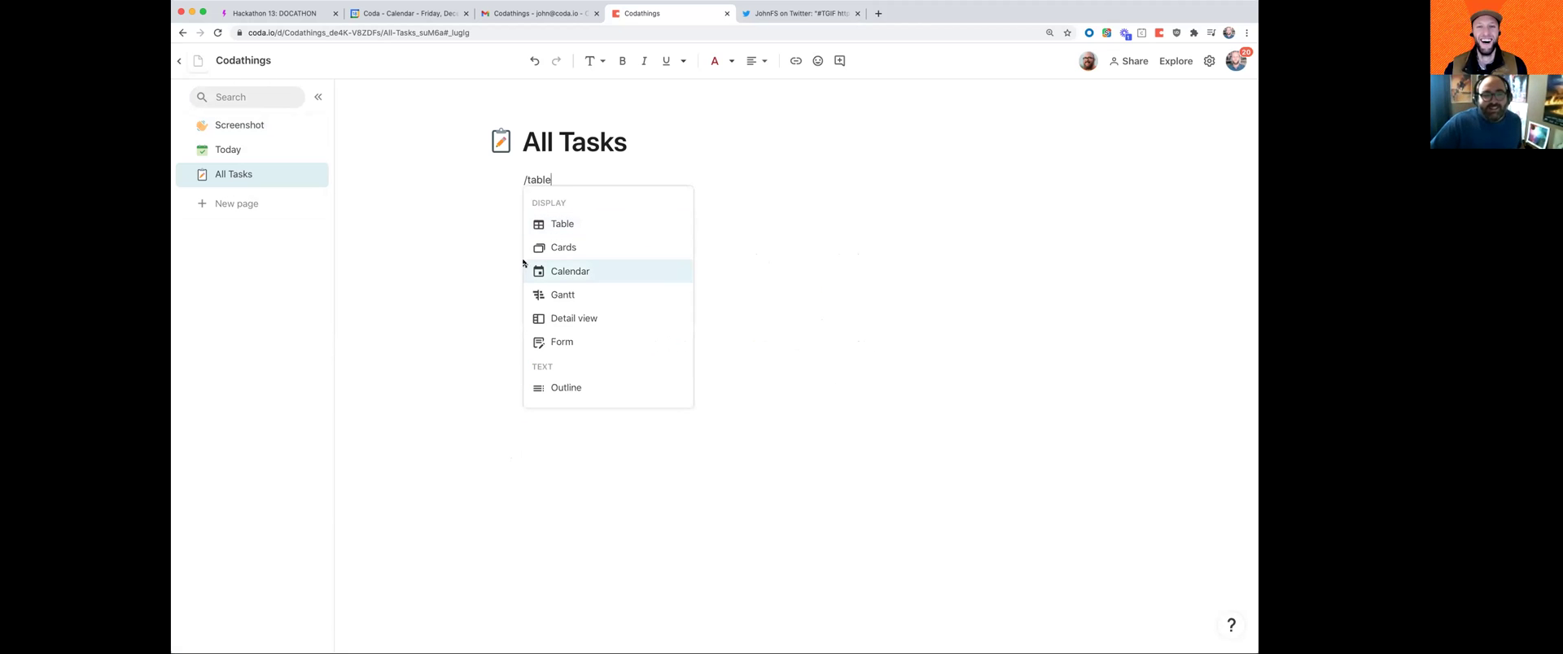
Step: Insert a new empty table named All Tasks
click(560, 224)
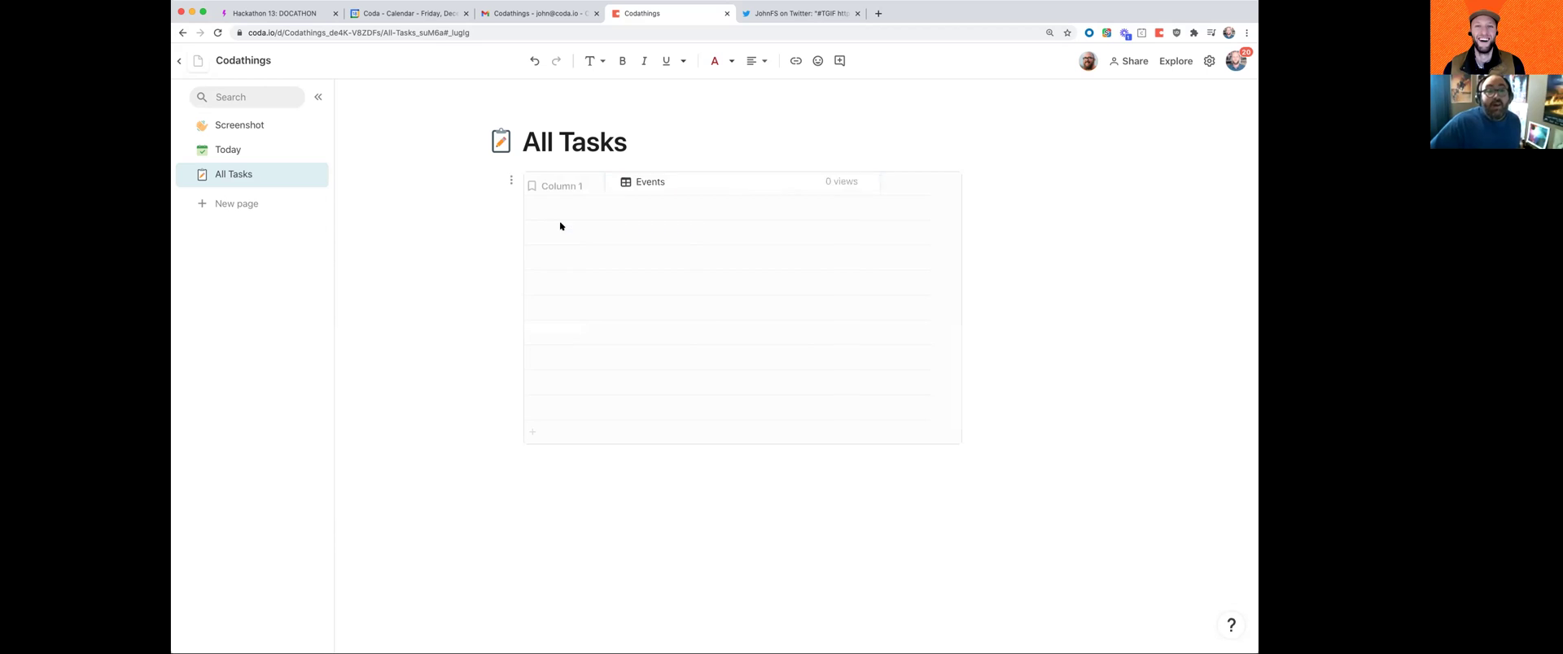
click(663, 232)
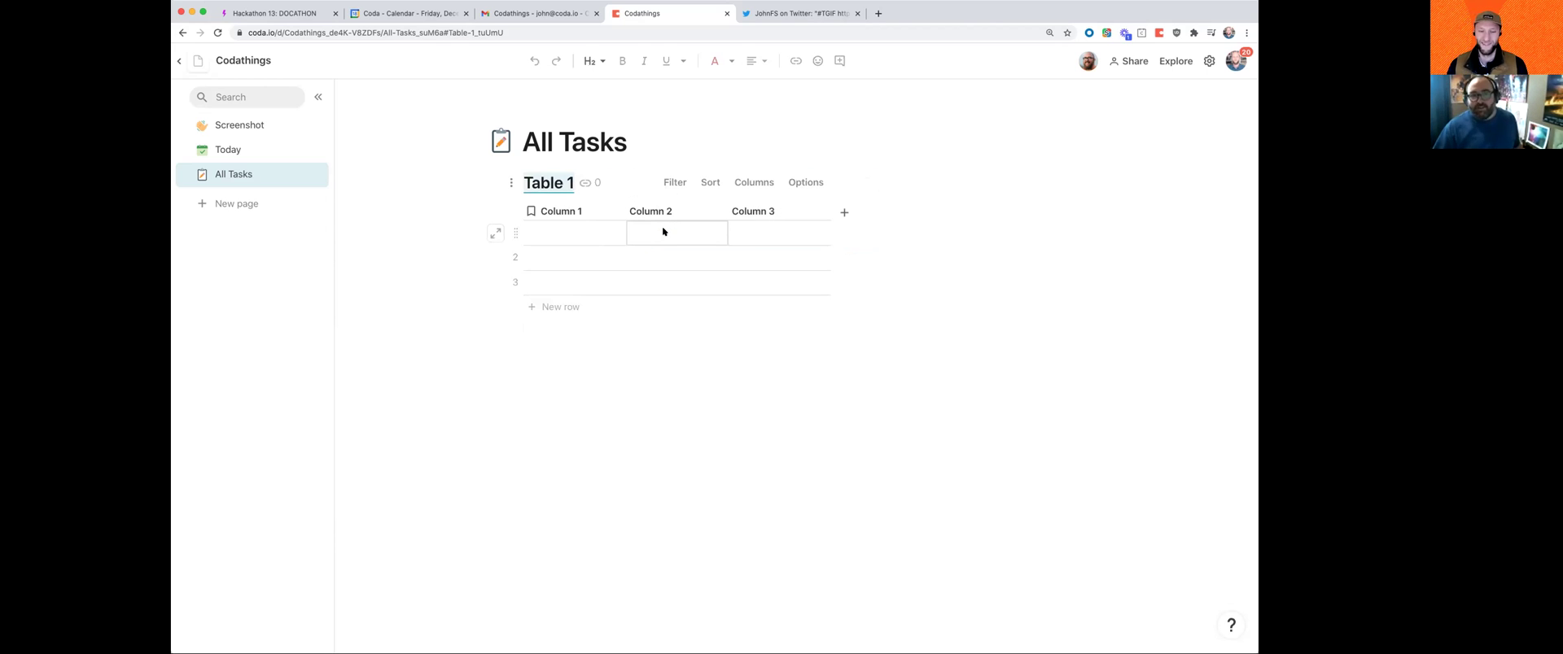
text(All Tasks)
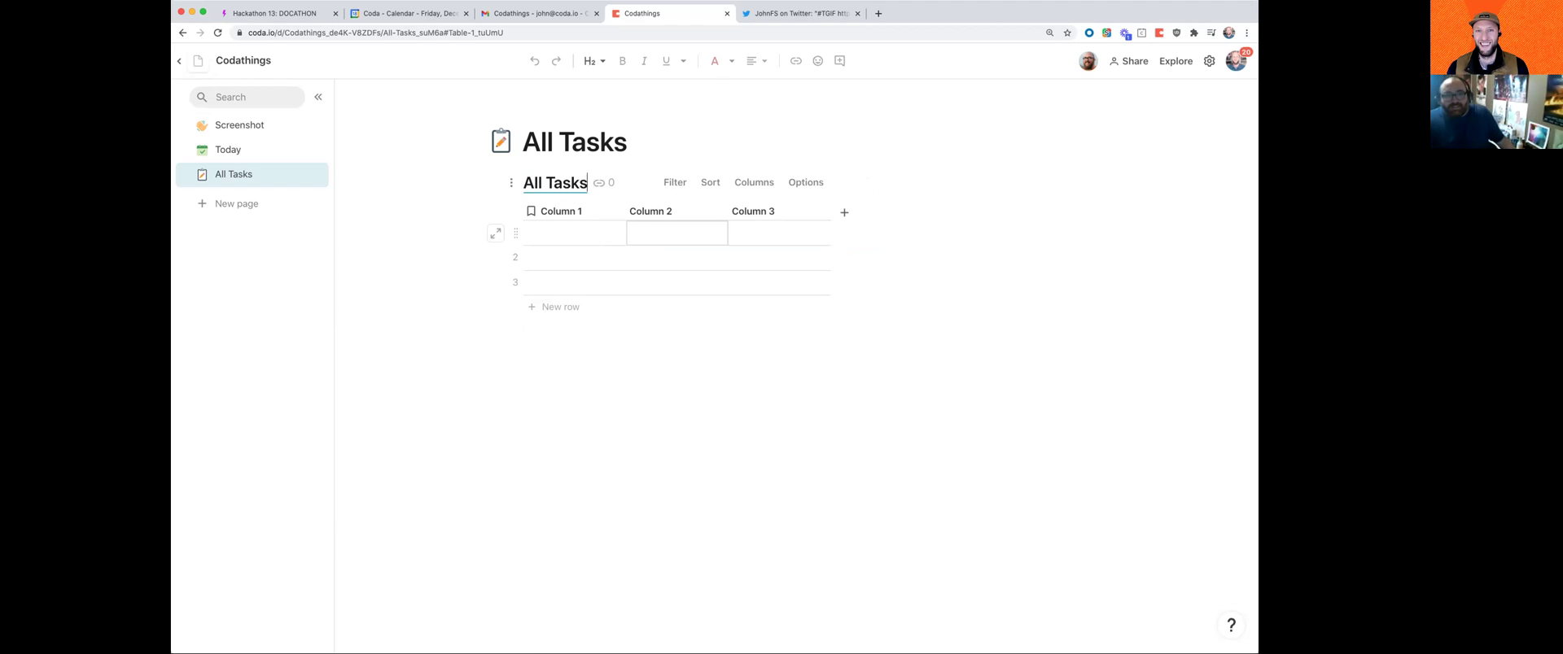
key(Return)
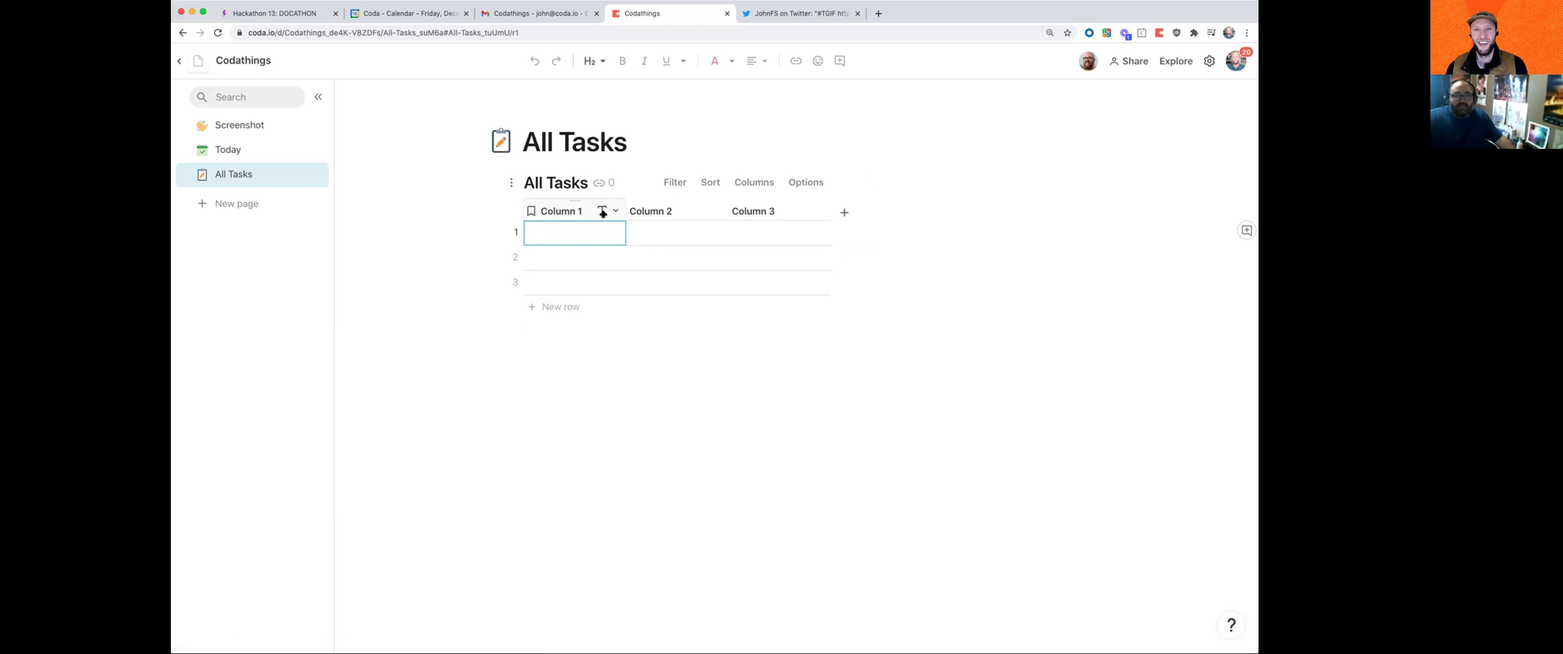
Step: Rename Column 1 to Task Name, then go to the Screenshot page
click(566, 210)
text(Task Name)
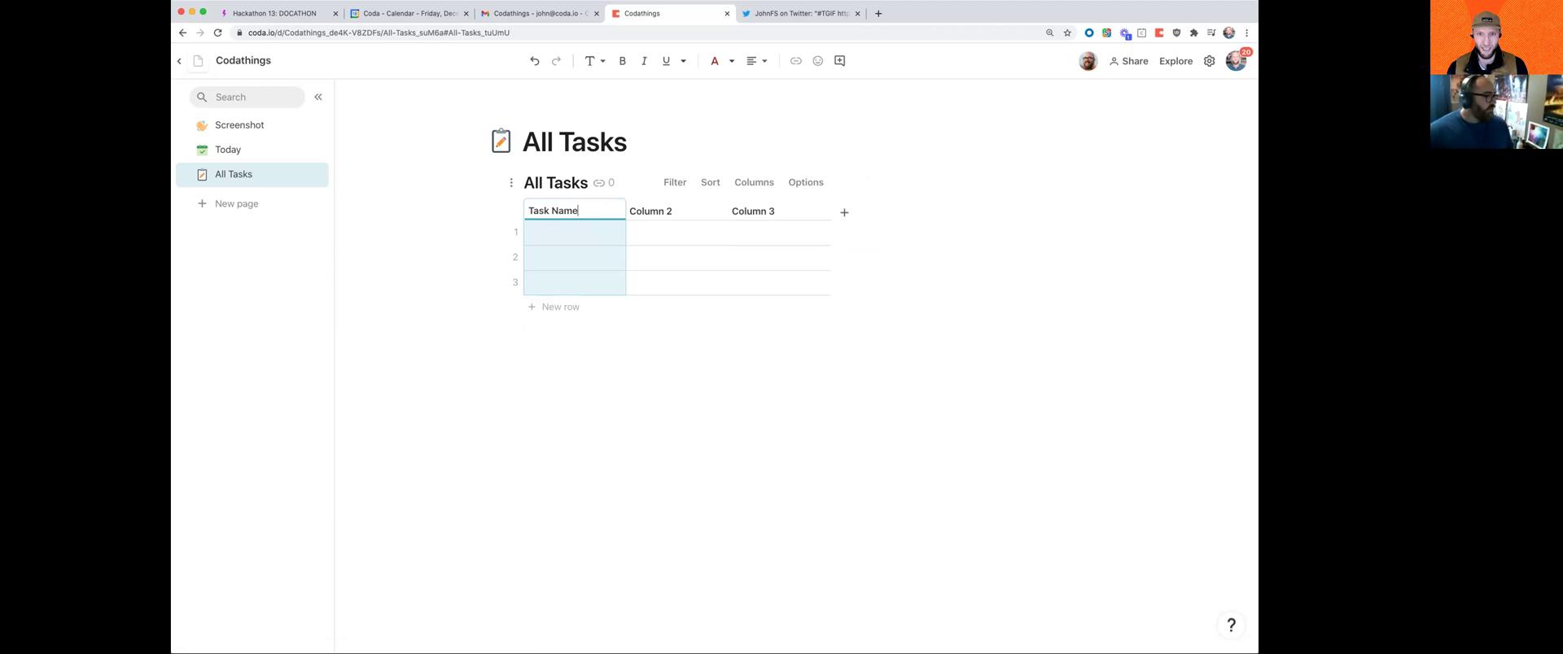
click(669, 212)
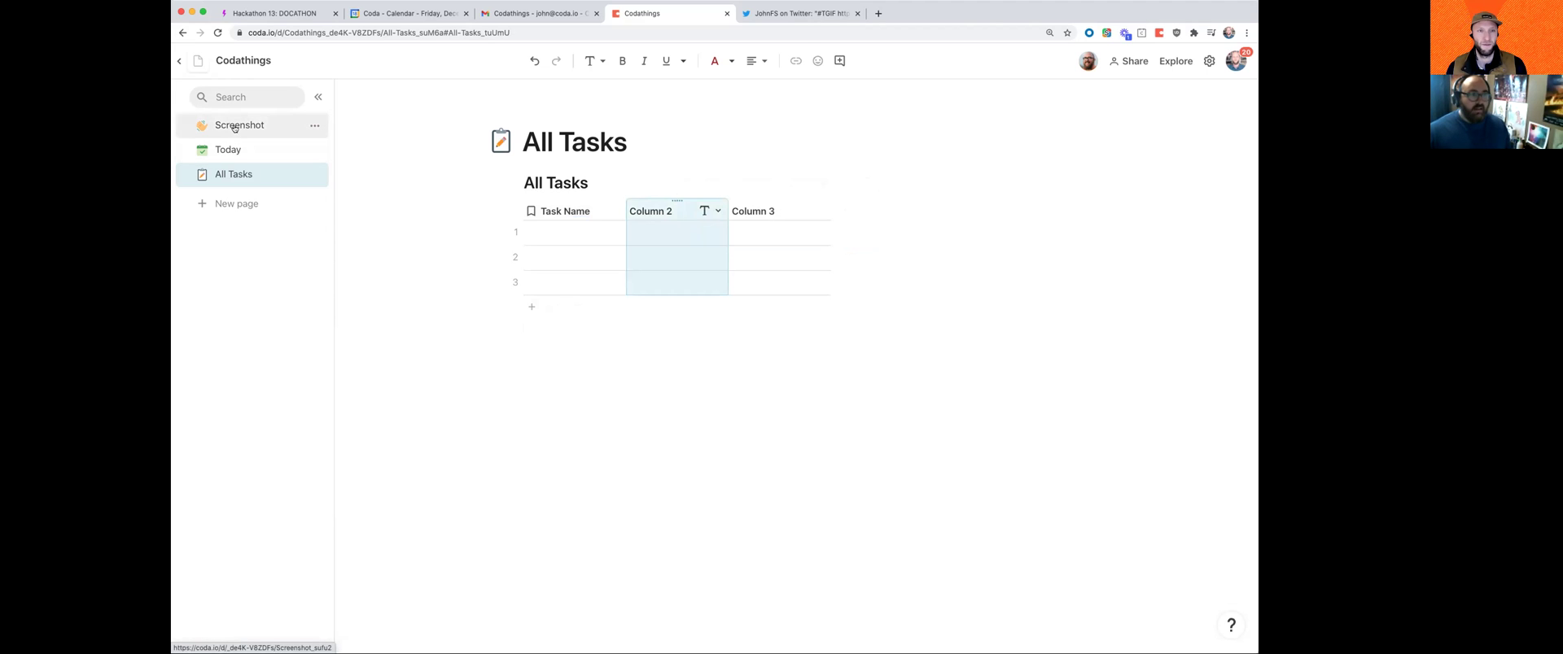
click(235, 128)
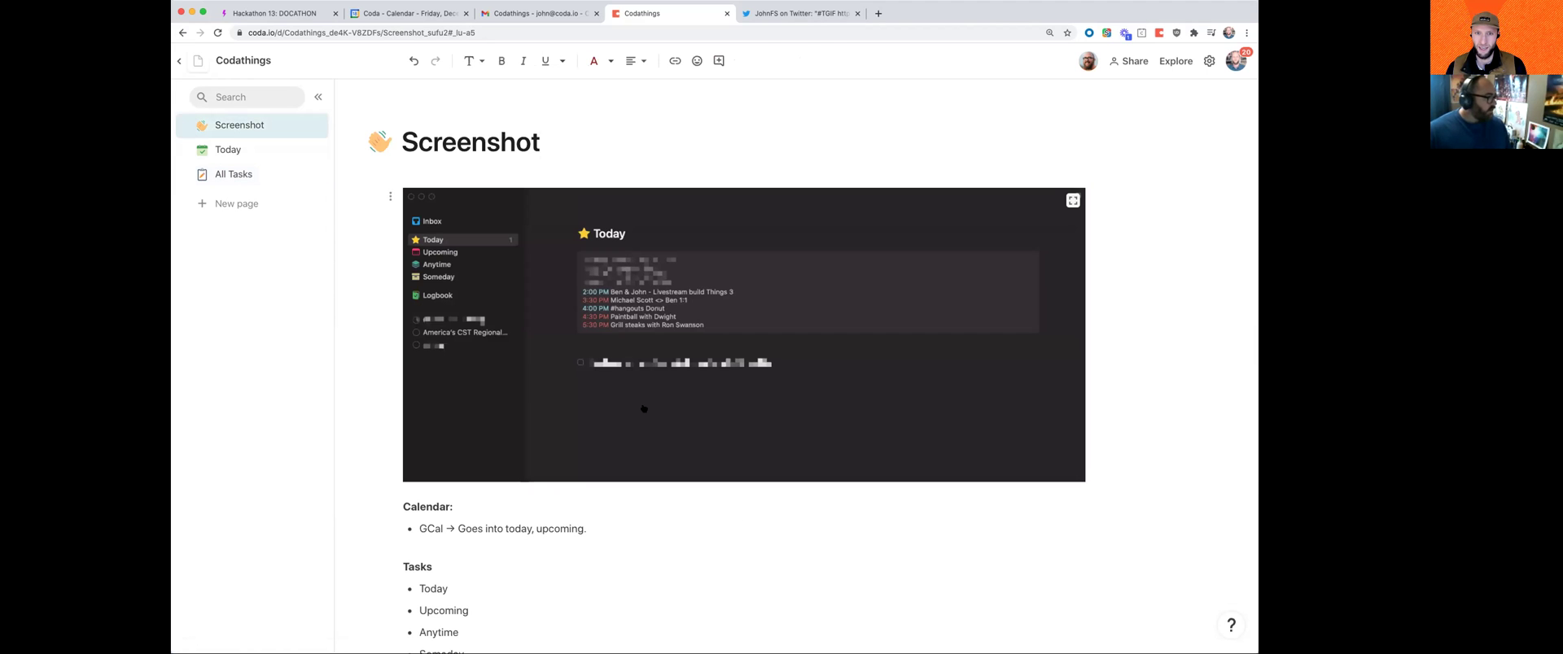
Step: Scroll through the Screenshot page, then return to the All Tasks page
scroll(637, 410, down, 1)
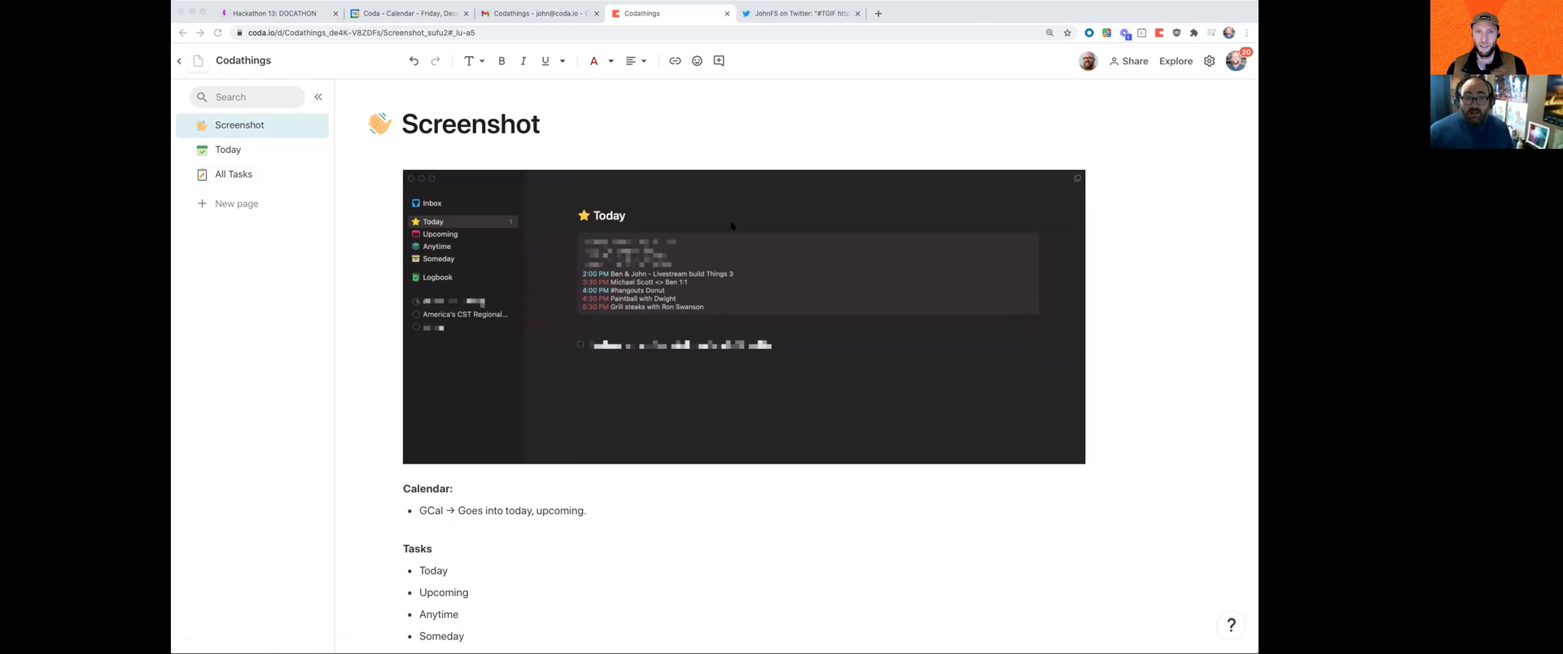
click(243, 174)
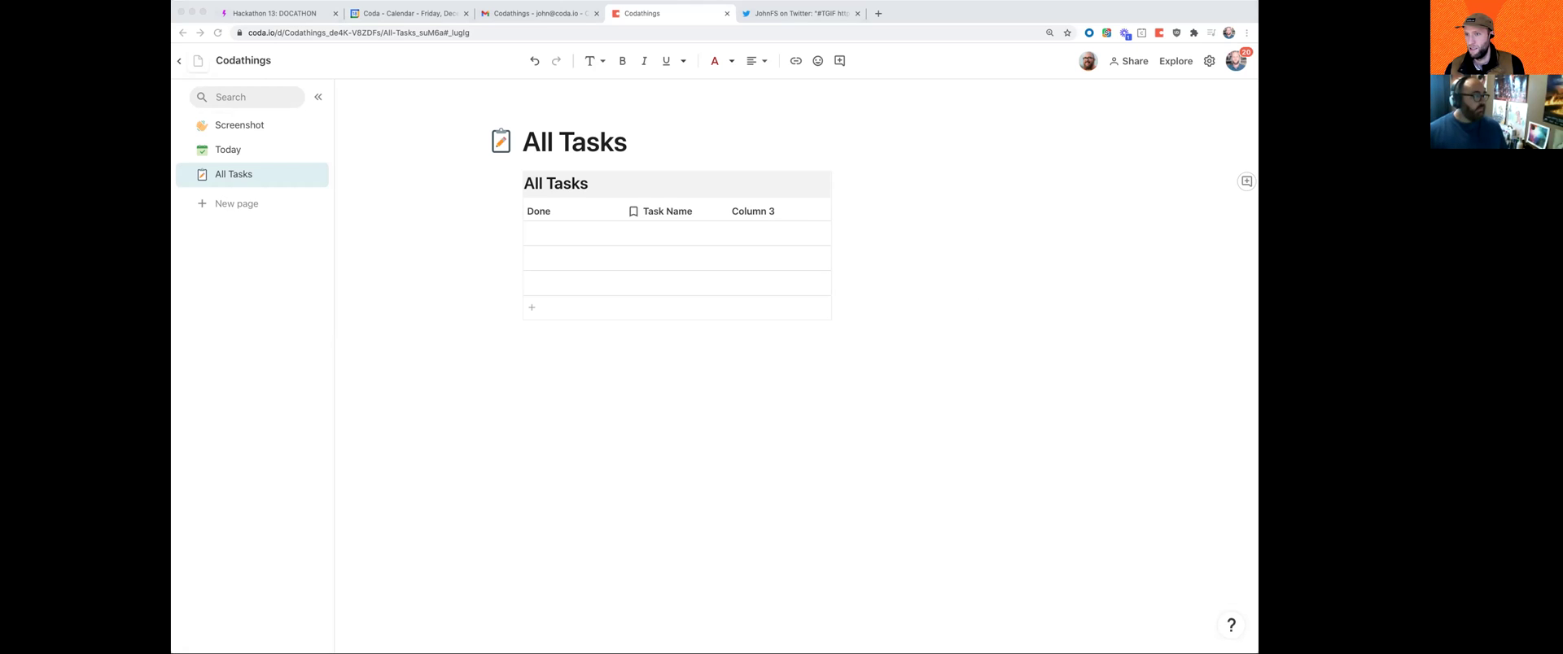
Step: Paste the task-card screenshot on a new line below the page title
click(648, 139)
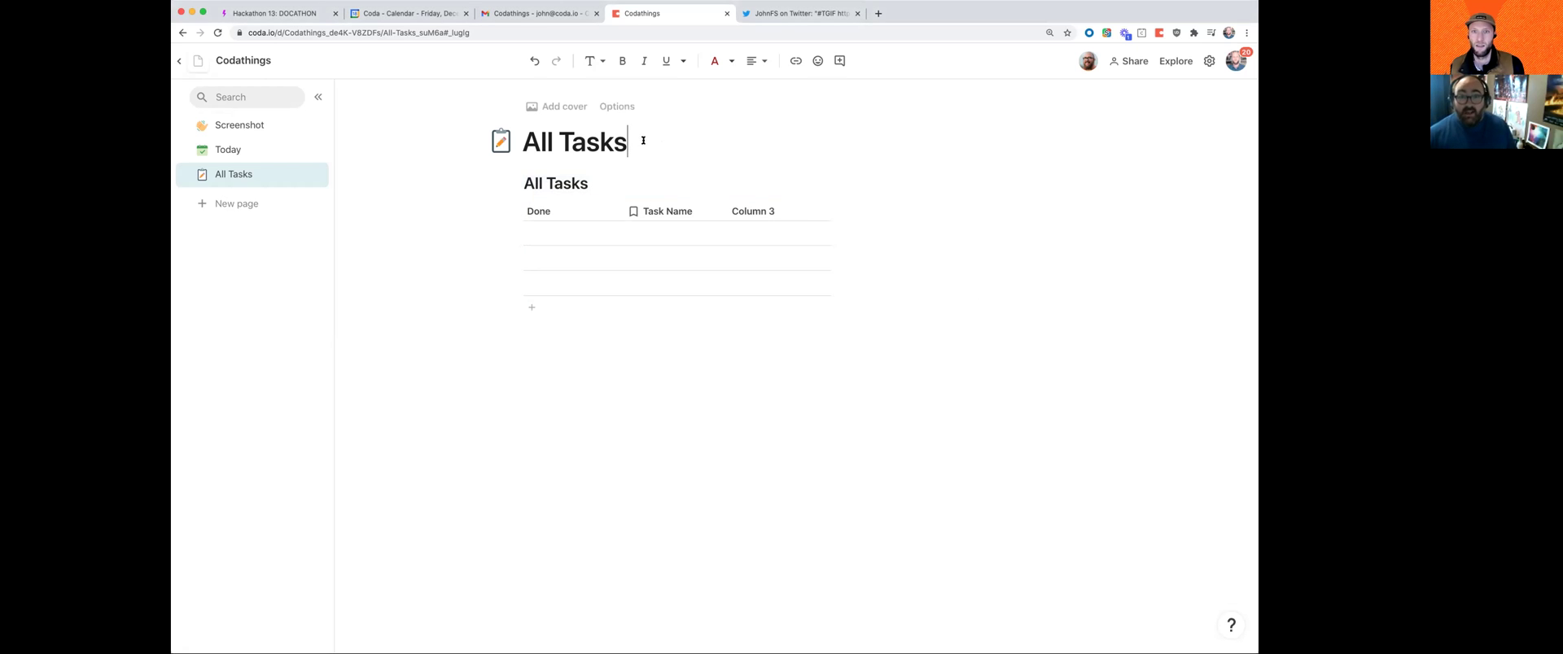
key(Return)
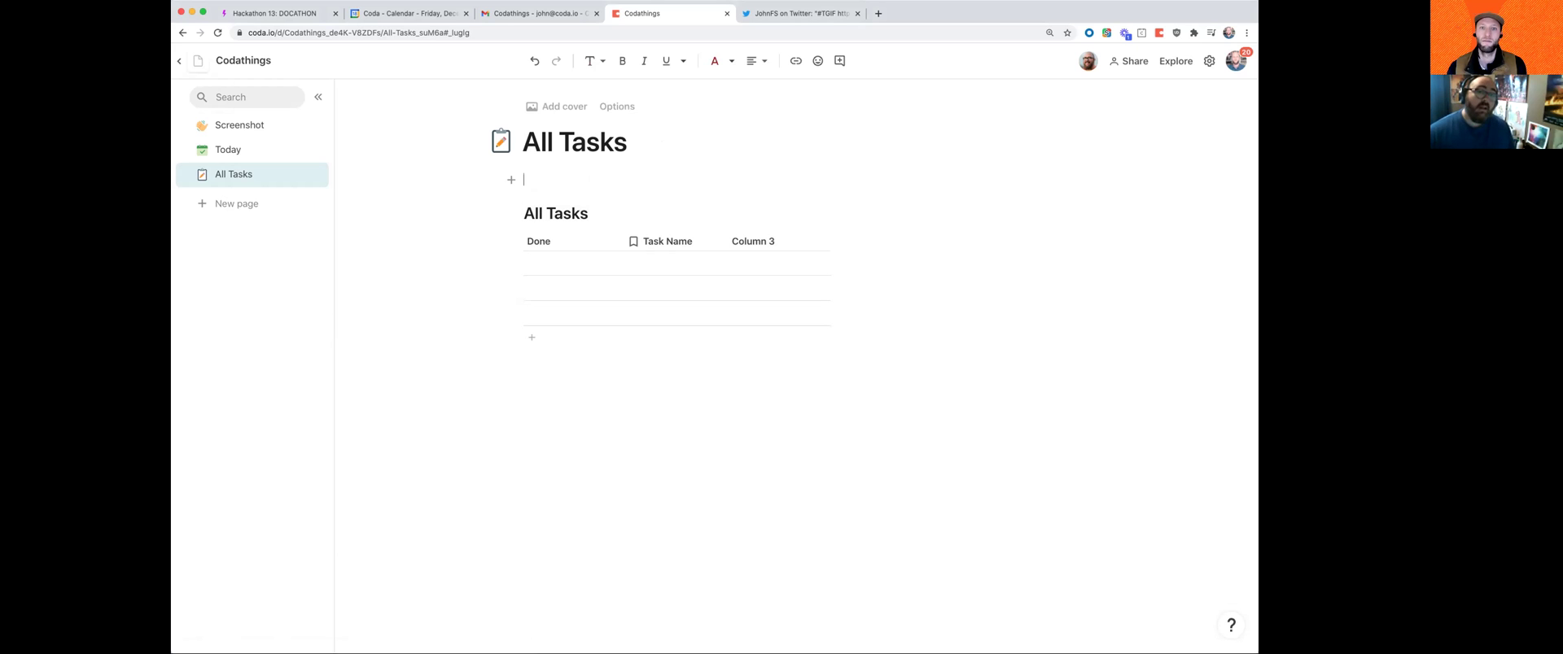
key(super+v)
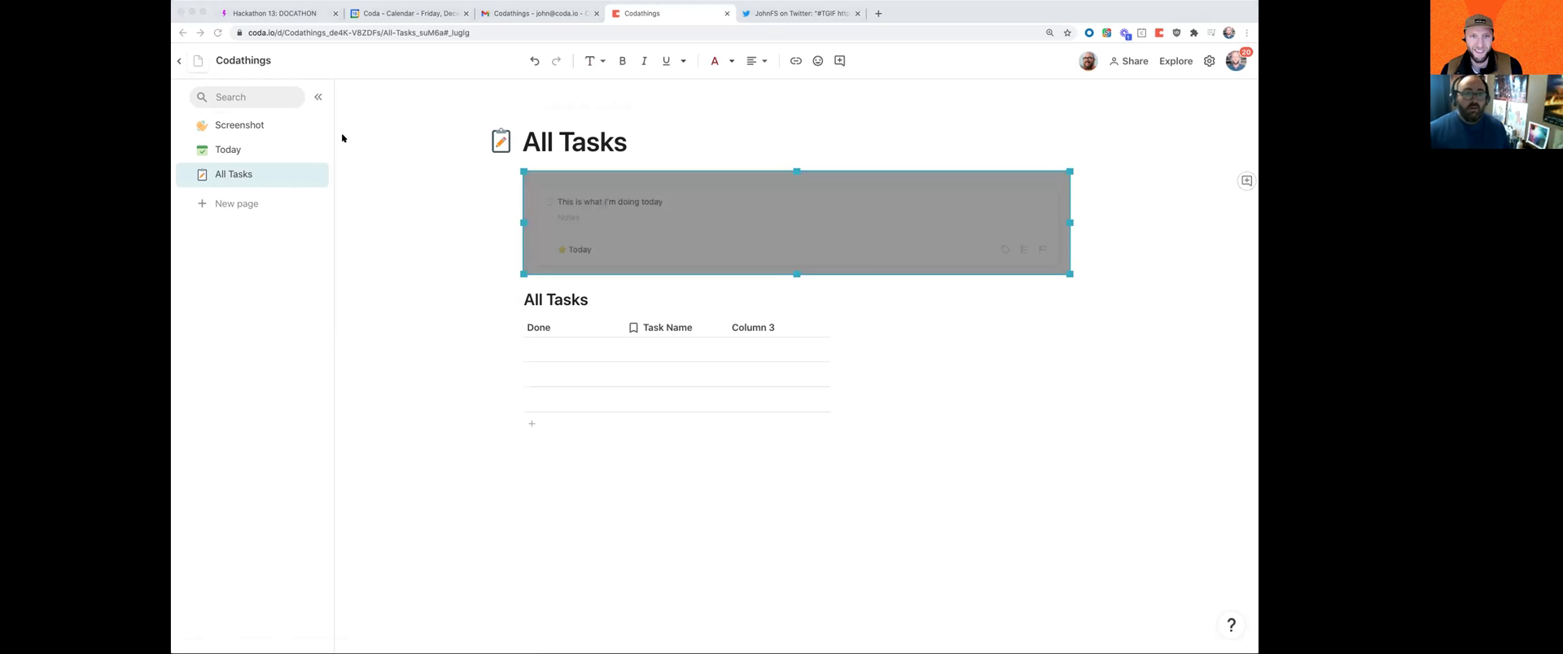
click(1123, 206)
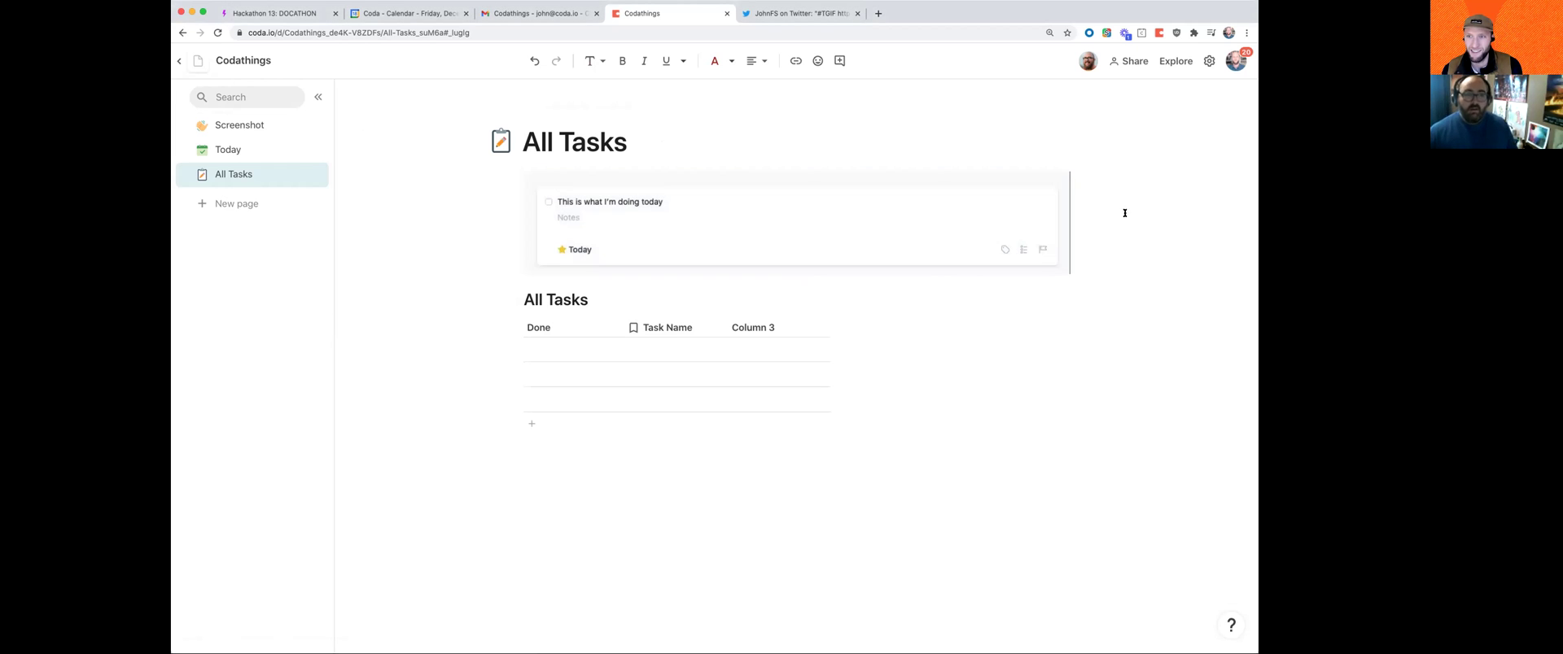
key(super+Tab)
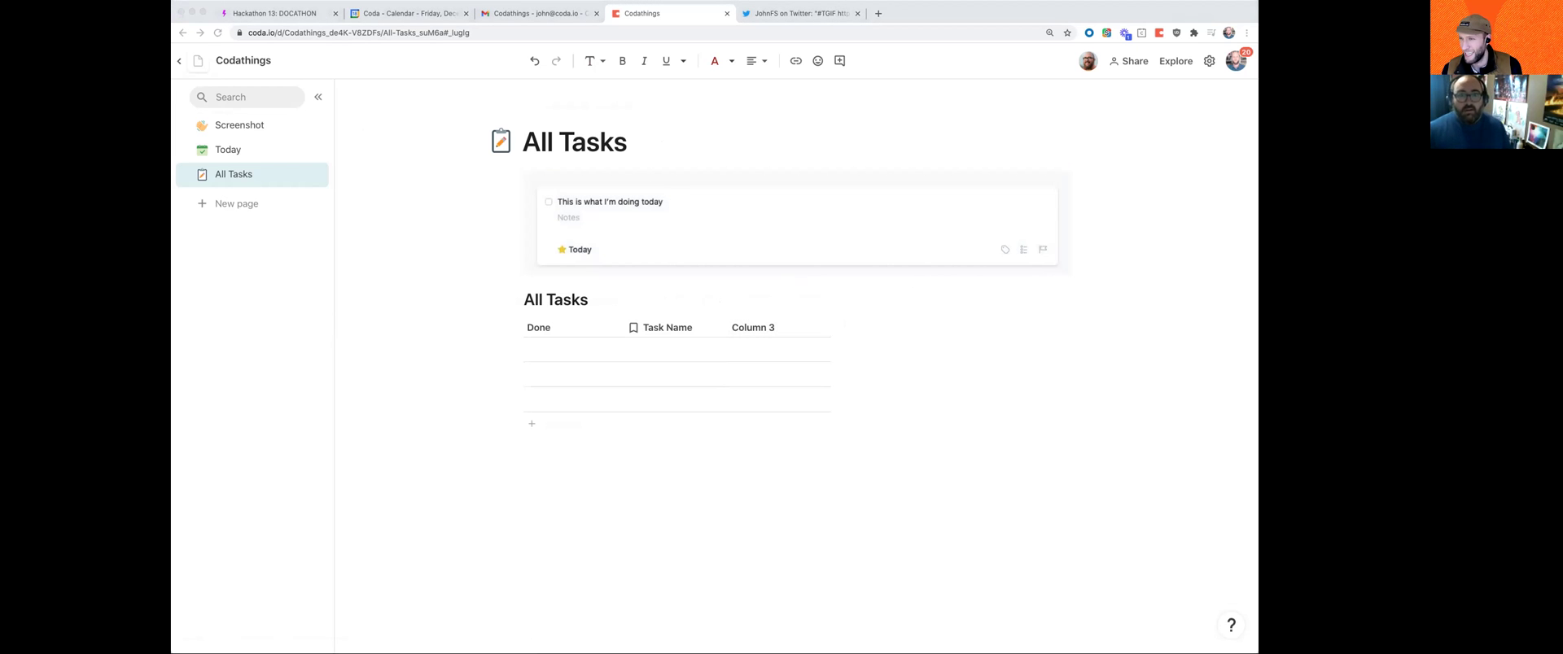
key(super+Tab)
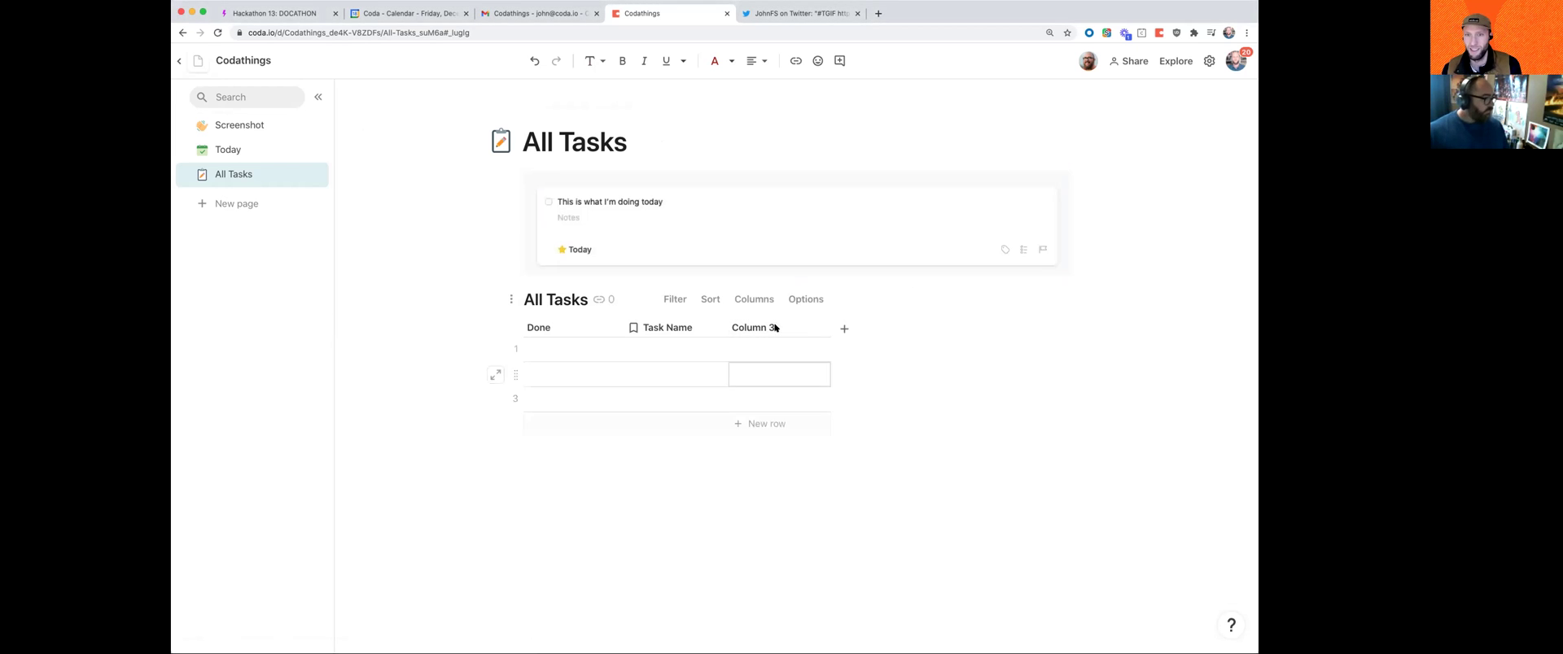
Step: Add a fourth column to the table named Tags
click(843, 328)
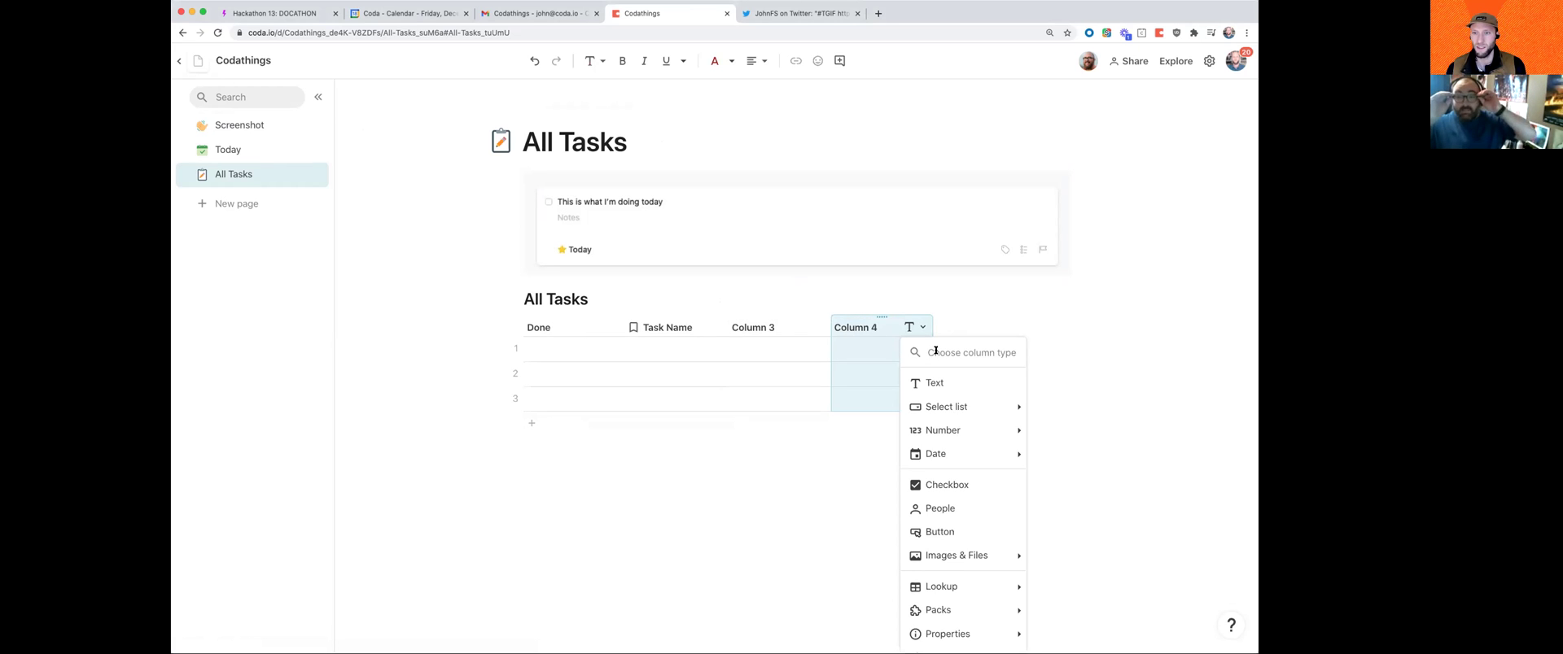
click(854, 327)
text(Tags)
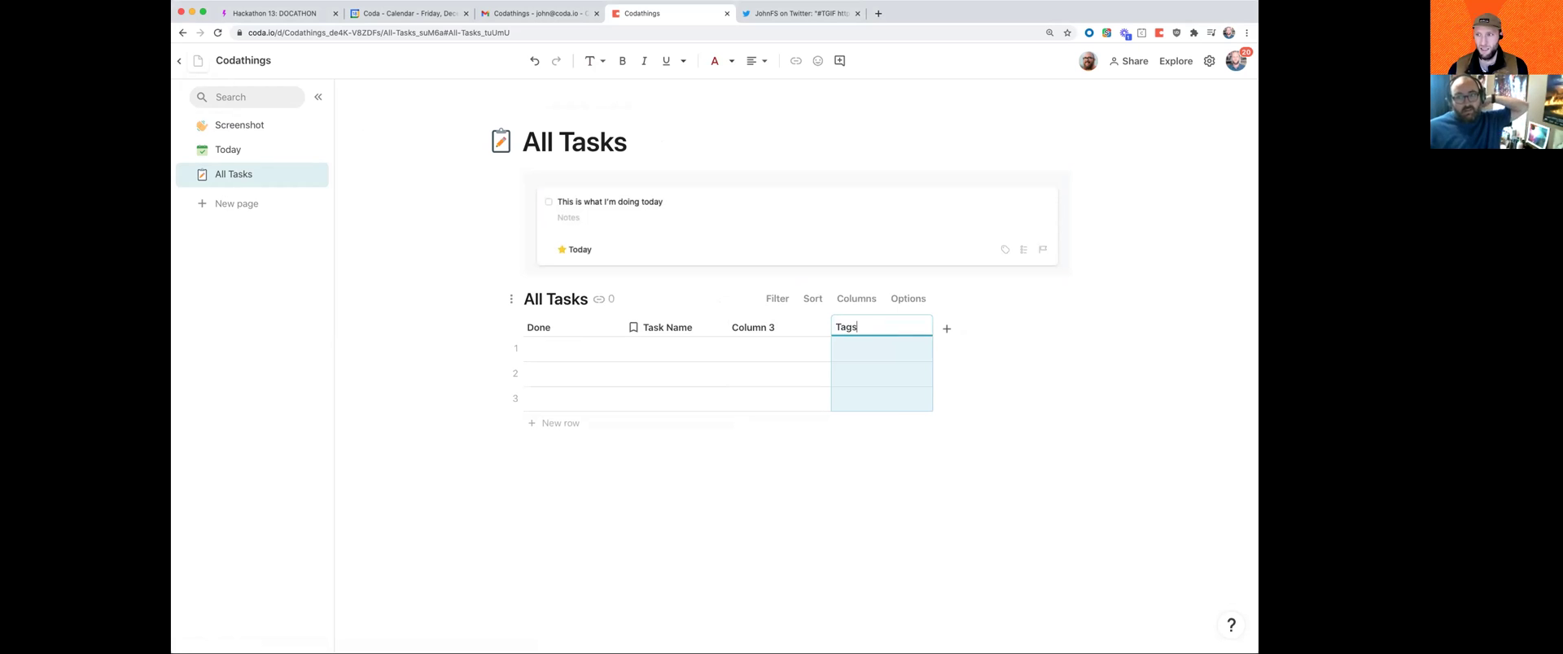
click(866, 350)
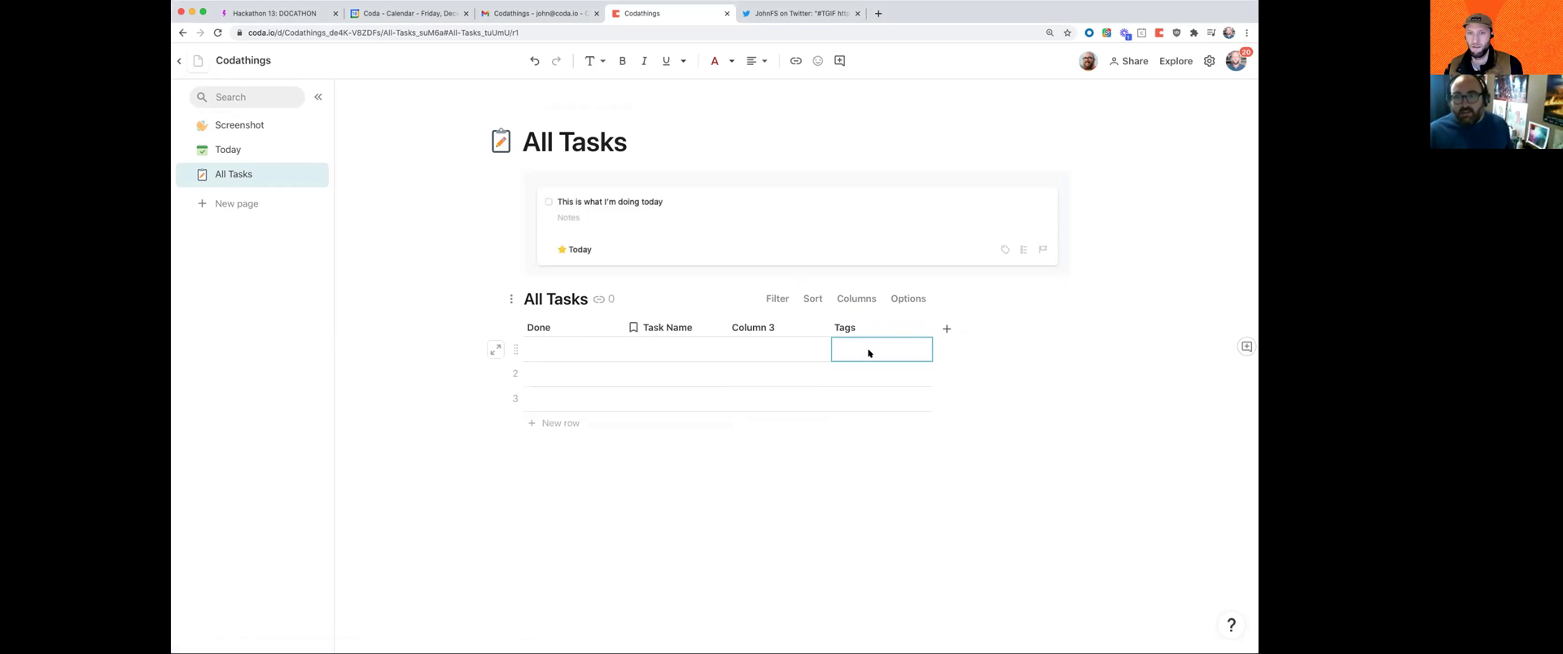
Step: Rename Column 3 to Due Date
click(770, 329)
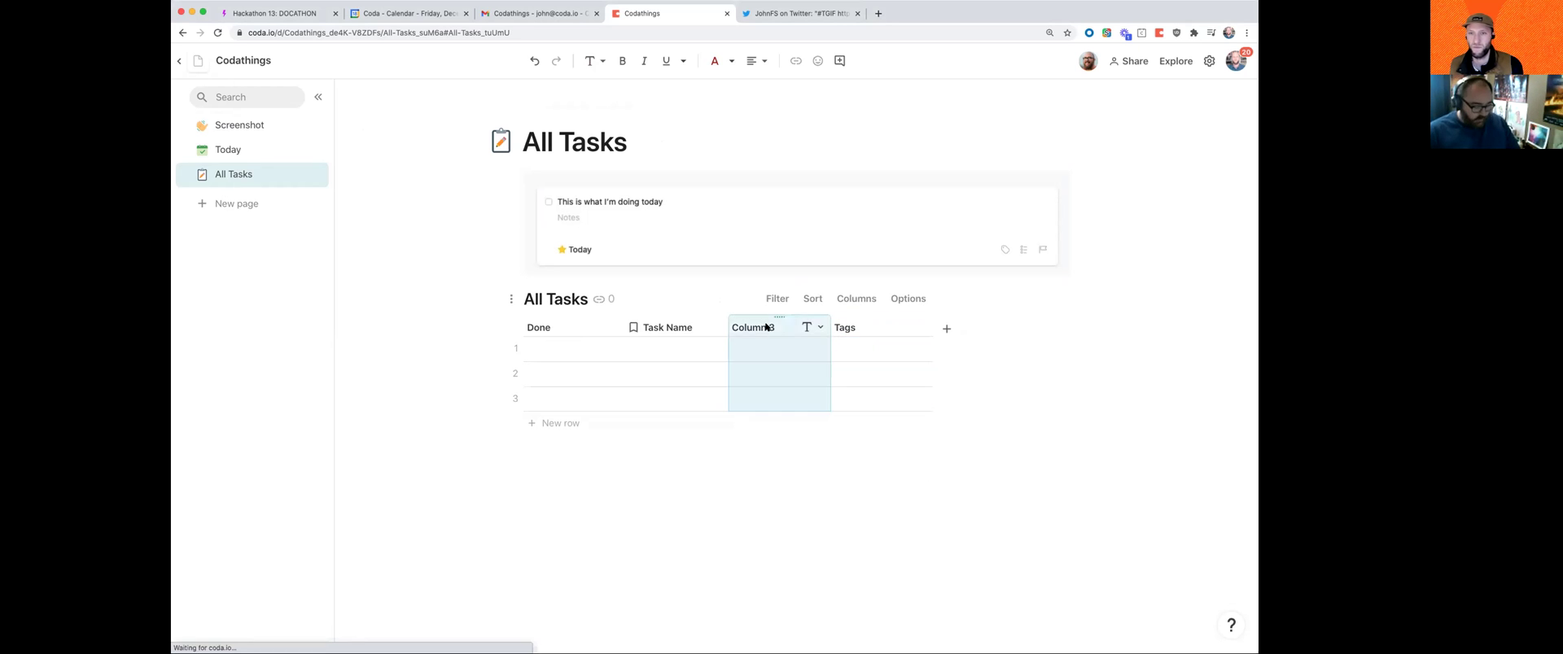
text(Due date)
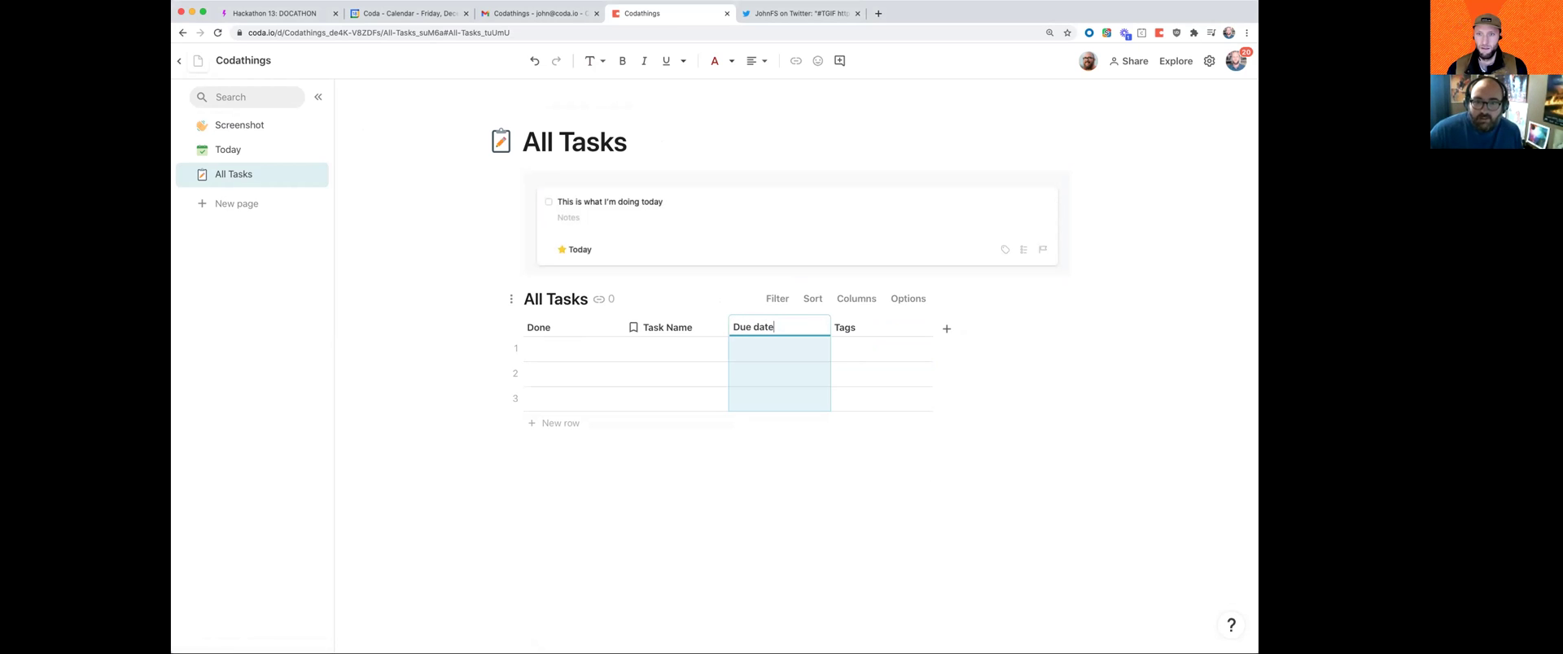
key(BackSpace)
key(BackSpace)
key(BackSpace)
key(BackSpace)
text(DAte)
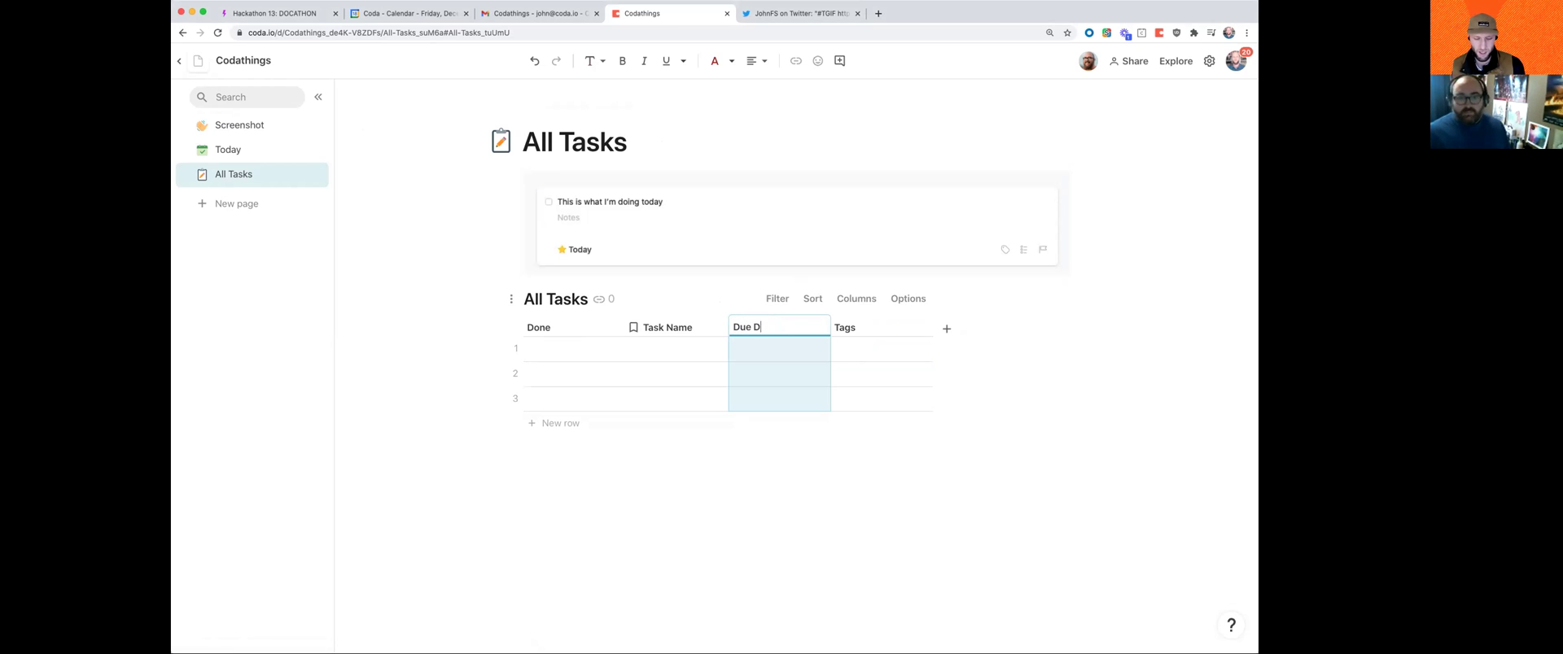
key(Return)
click(761, 325)
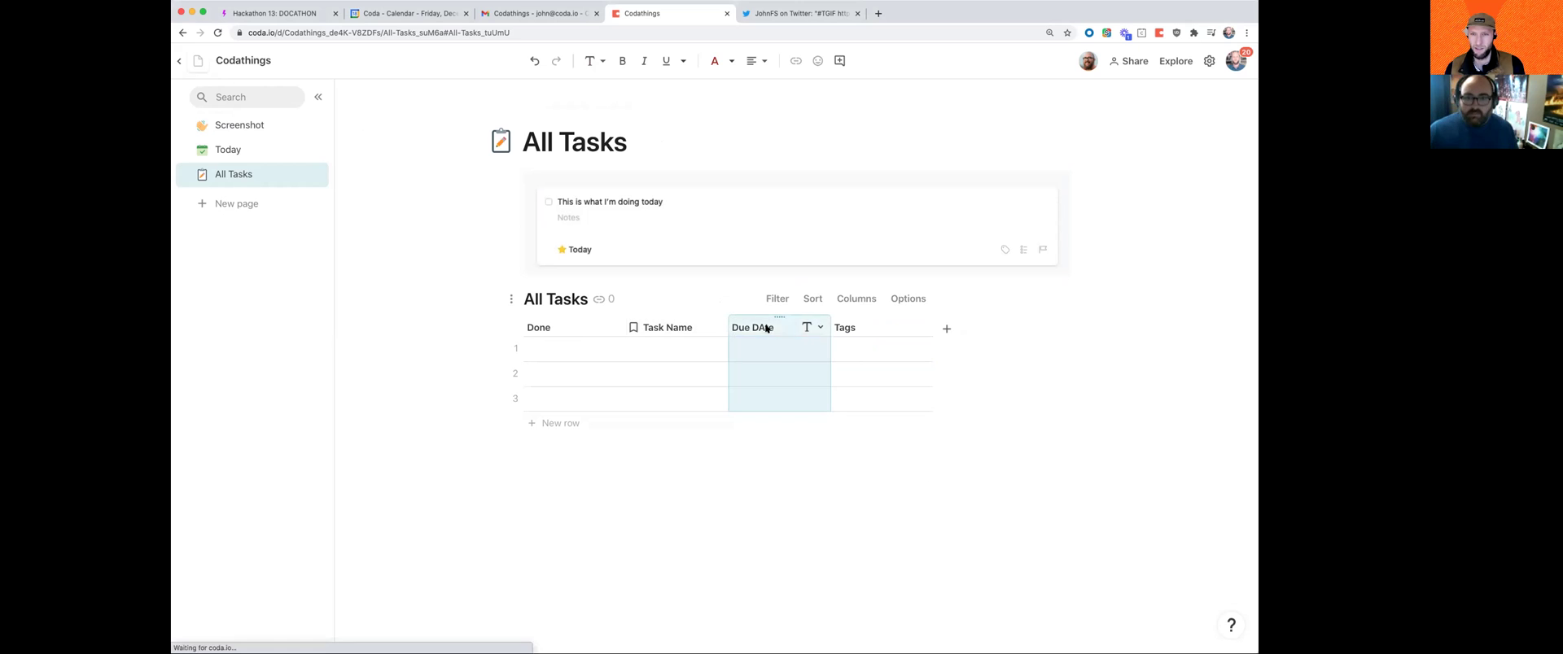
key(BackSpace)
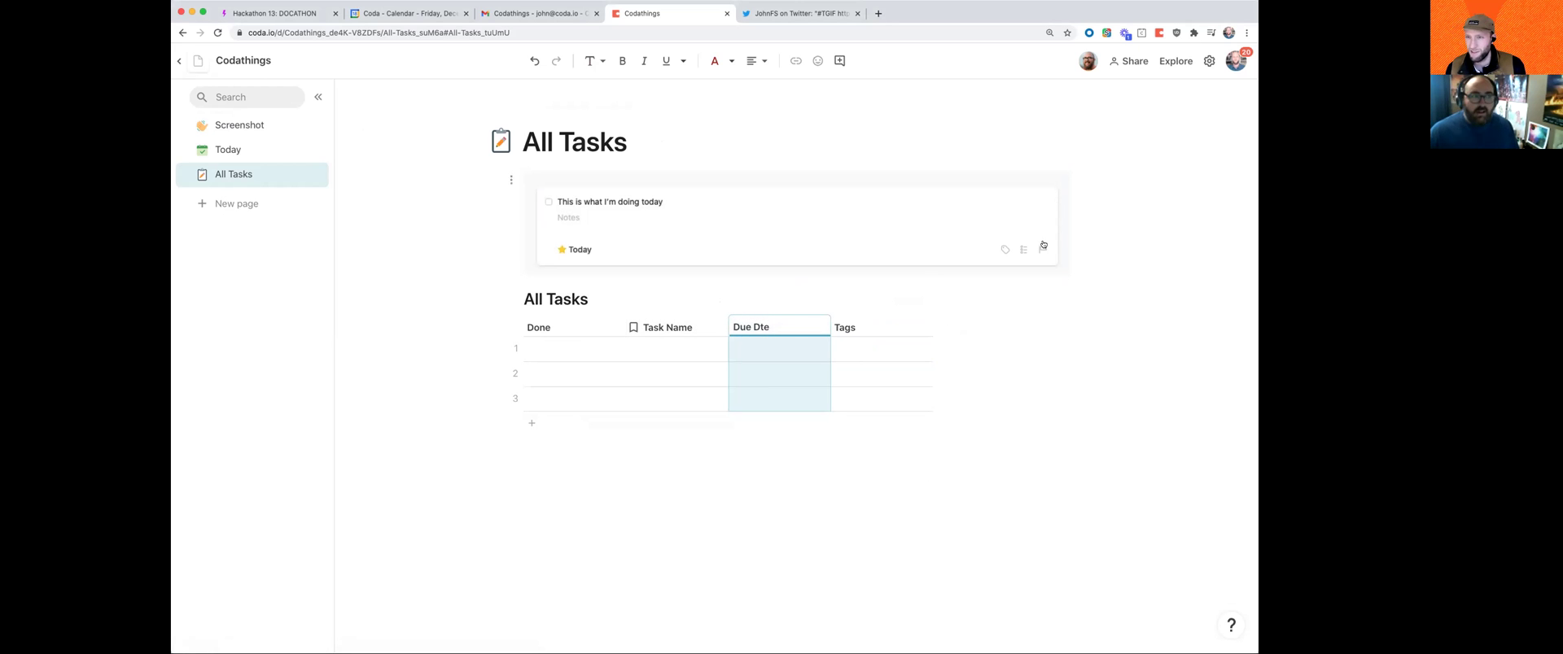
text(a)
Step: Set the three rows' due dates to 12/4/2020, 12/30/2020 and 12/31/2020
click(765, 356)
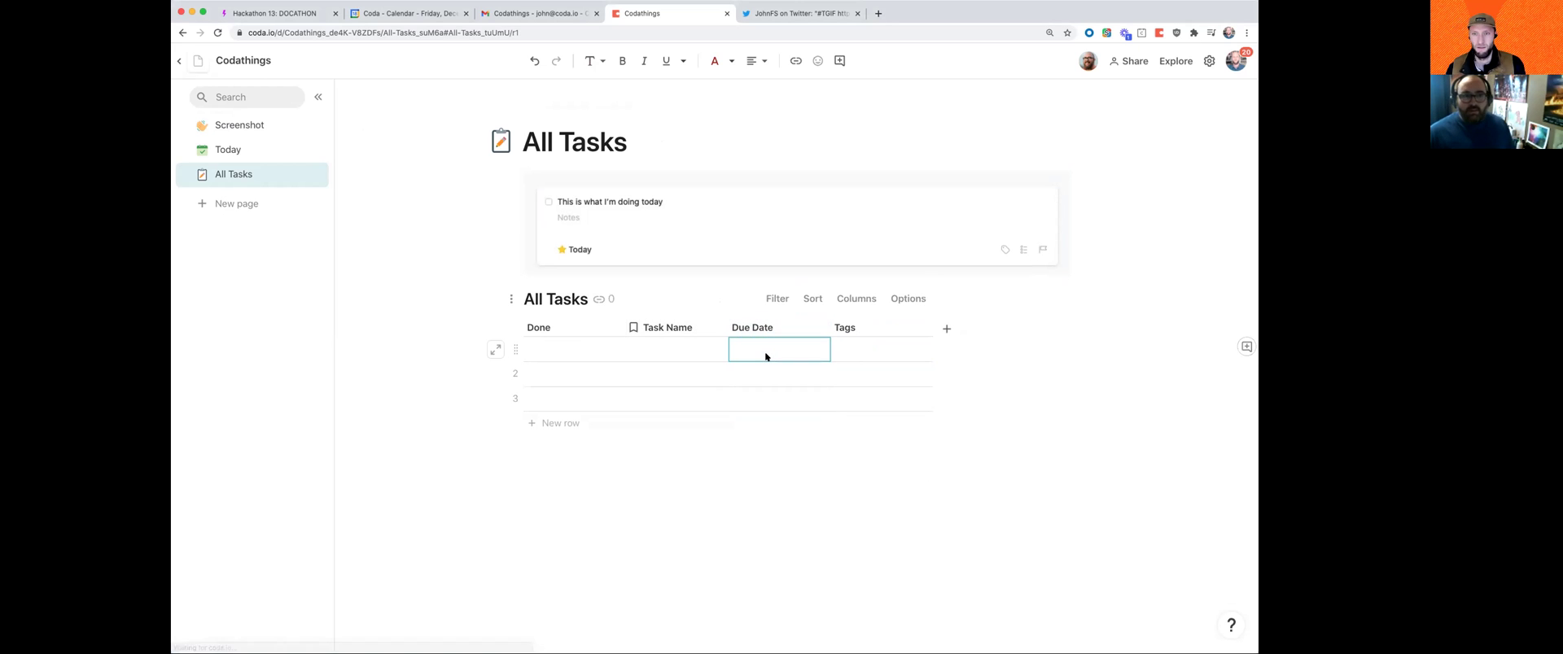
text(12/)
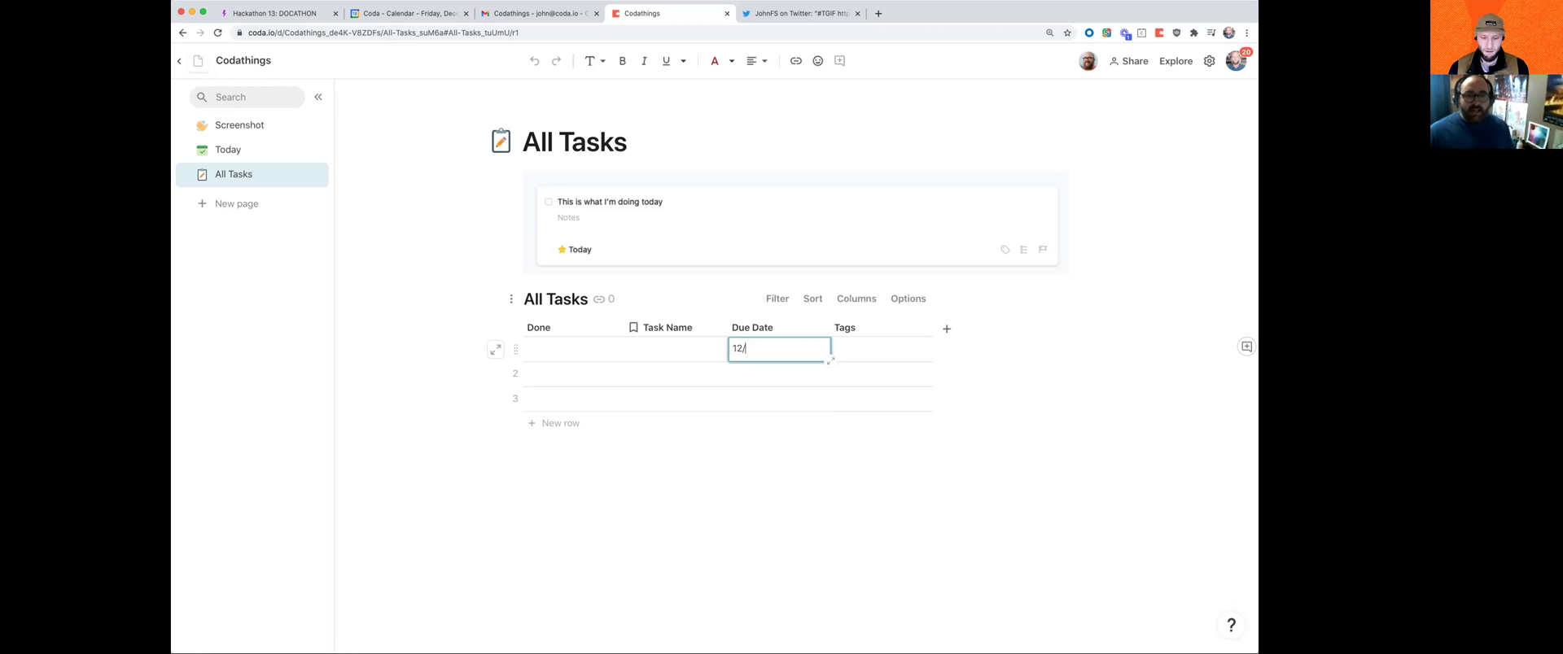
text(4/2020)
key(Tab)
click(802, 377)
click(798, 374)
click(808, 531)
click(790, 403)
click(788, 402)
click(831, 554)
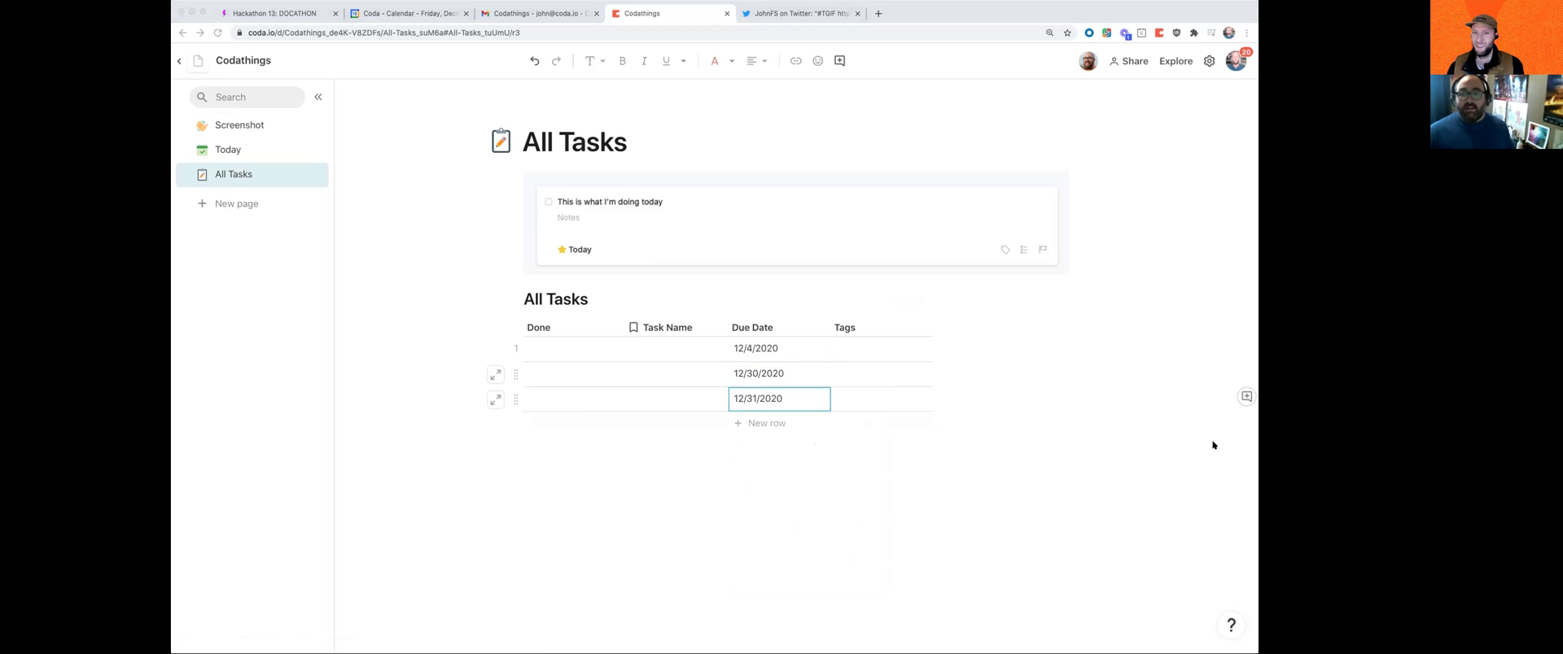
click(743, 326)
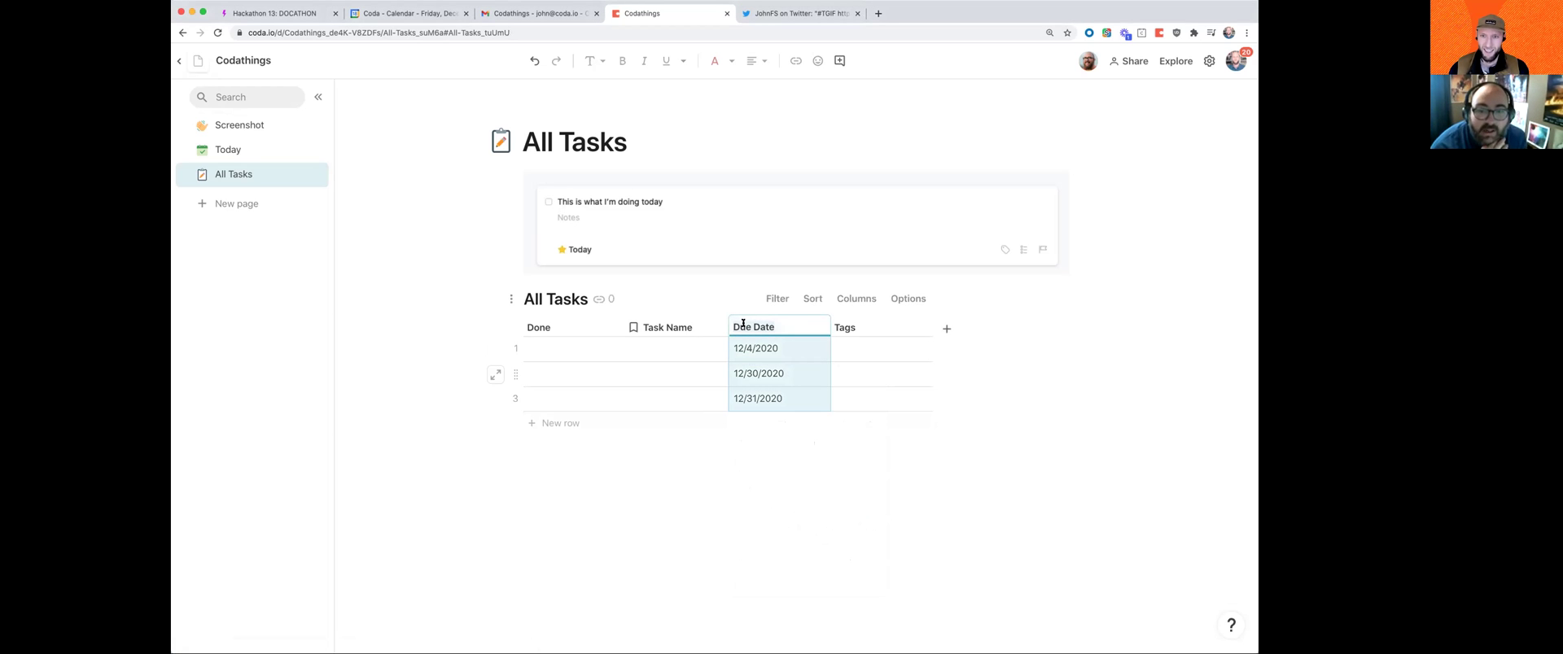
Step: Rename the date column to Deadline, then change it back to Due Date
text(Deadline)
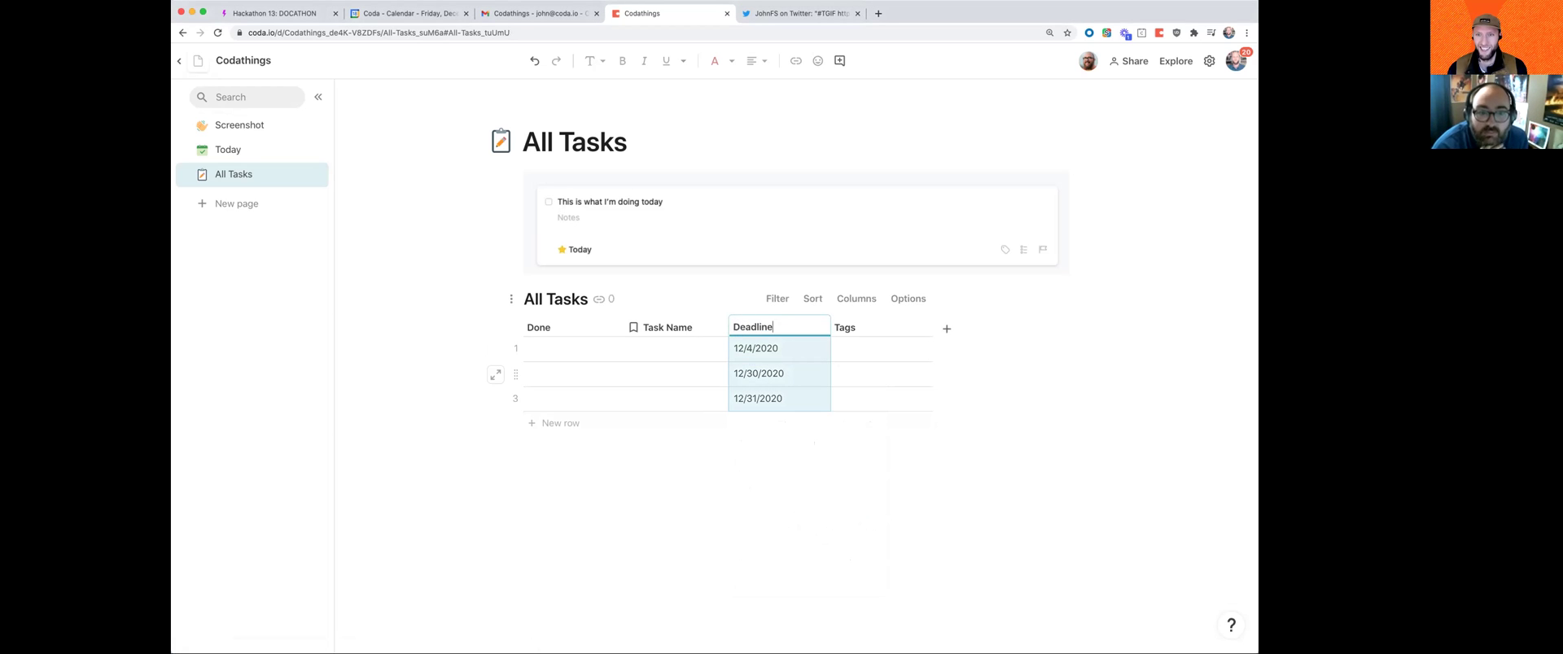
key(Return)
key(super+Tab)
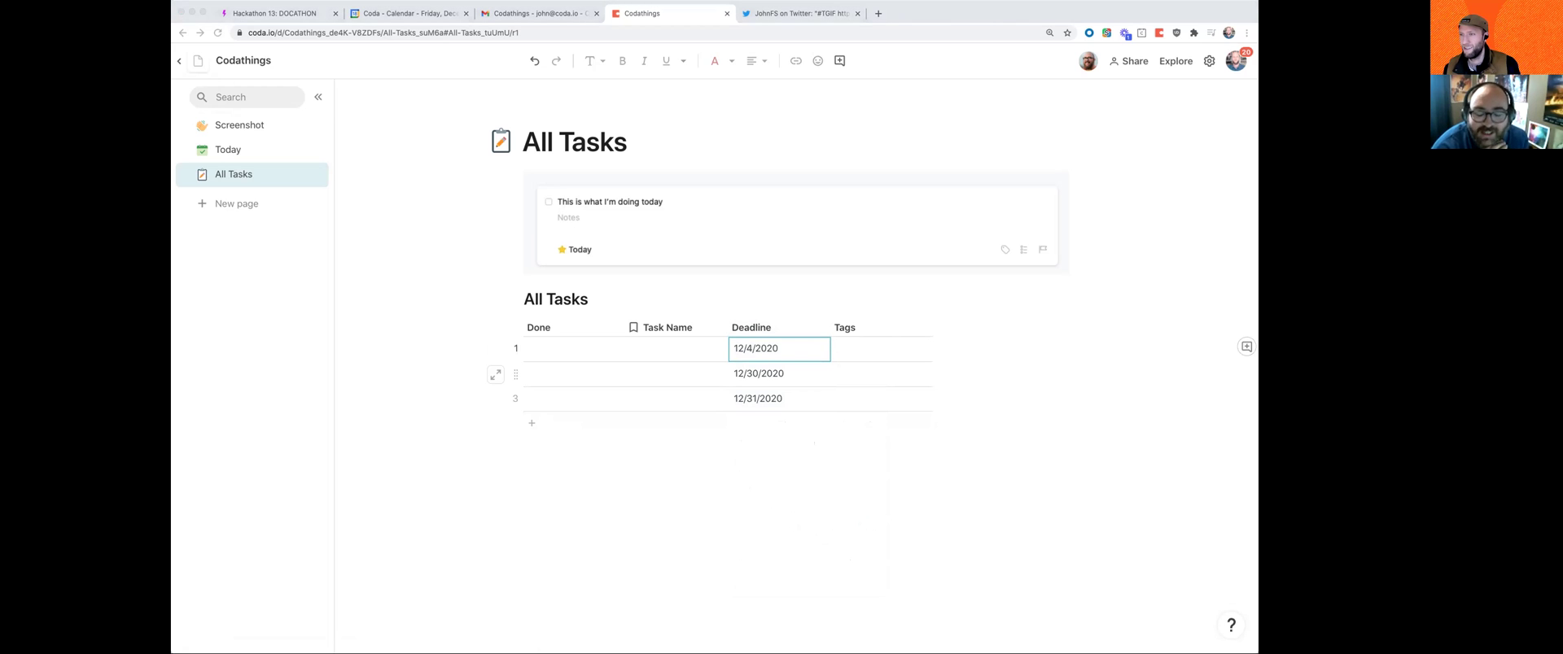
double_click(778, 327)
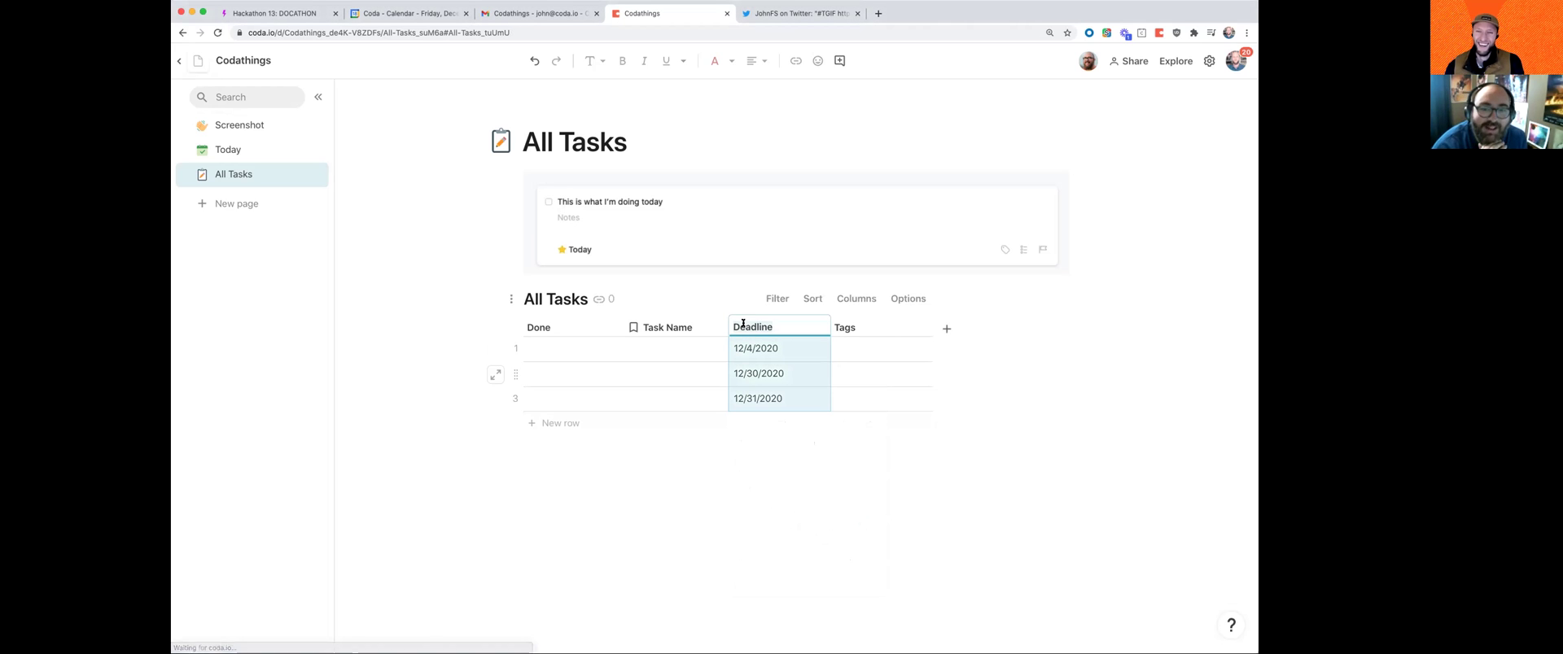
text(Due Date)
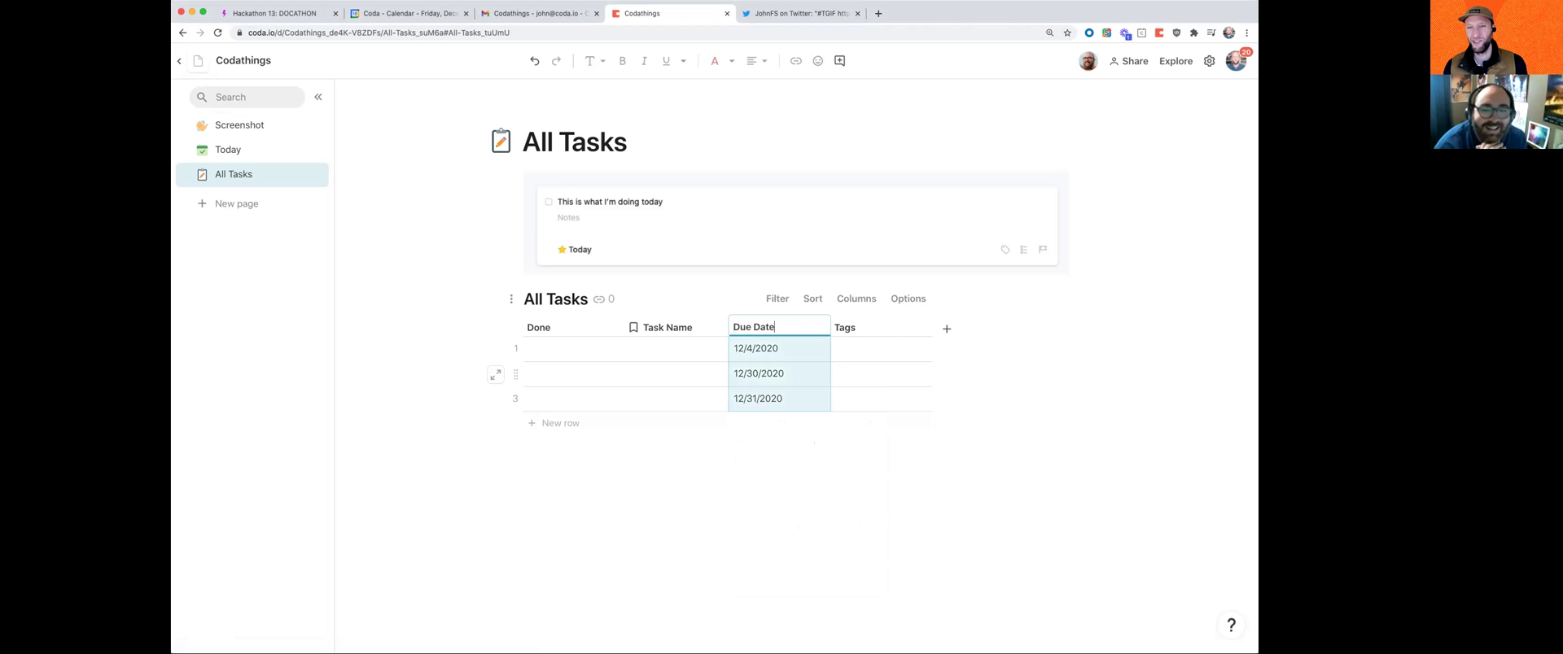
key(Tab)
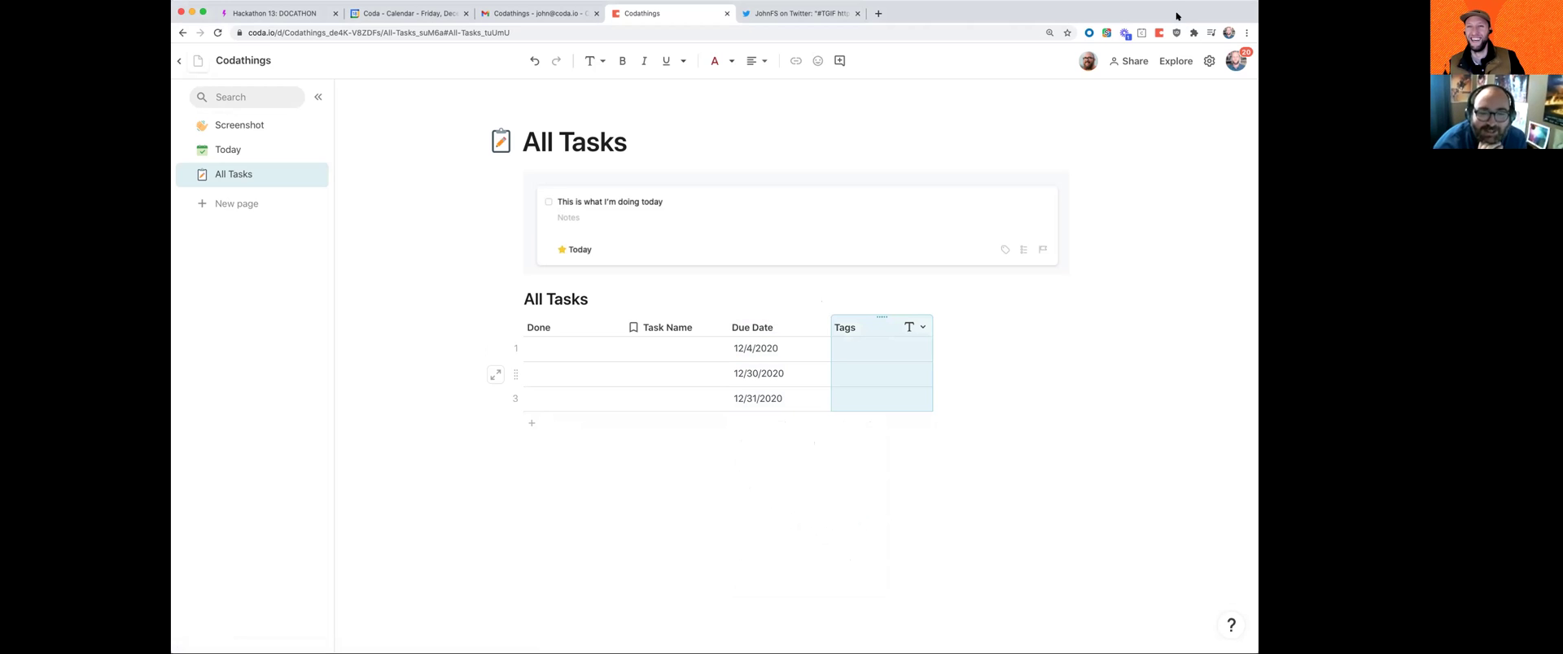
click(757, 326)
Step: Narrow the Done column by dragging its right border left
key(super+Tab)
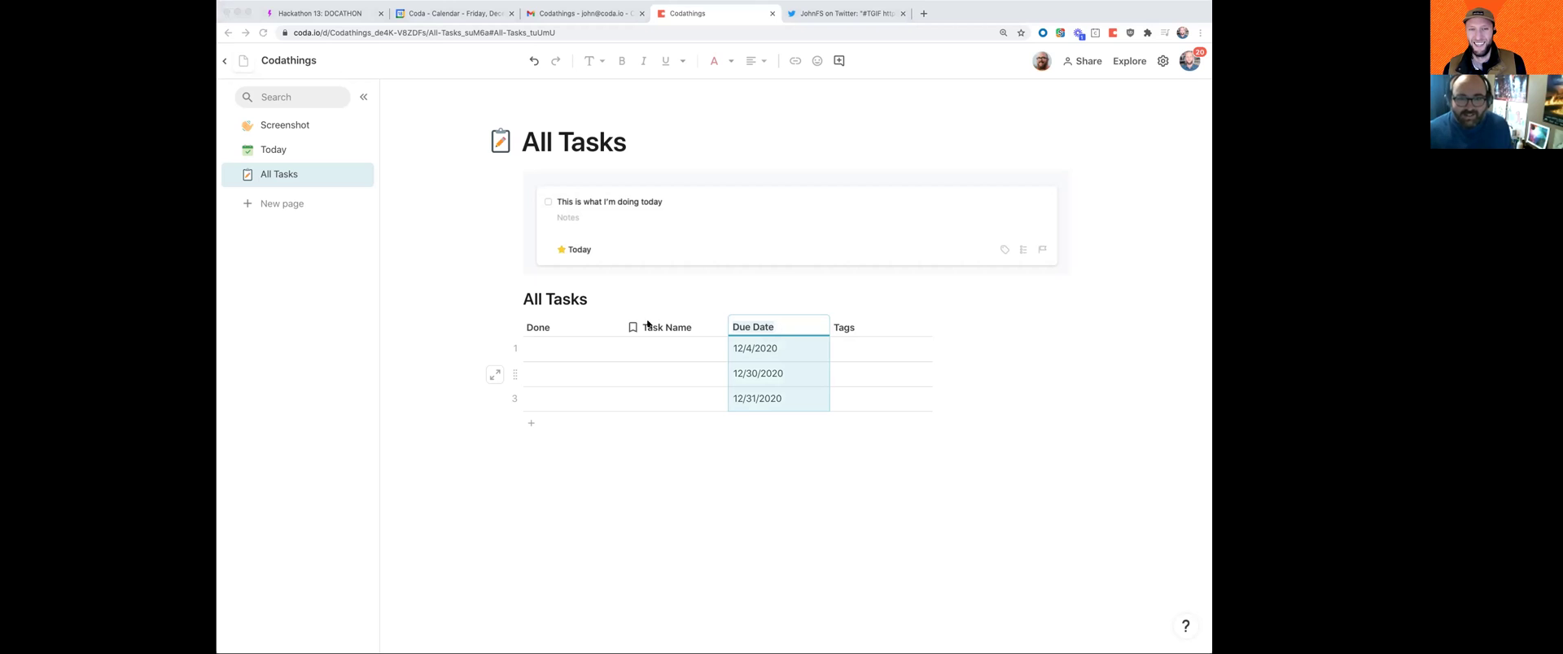
click(572, 323)
drag(622, 321, 557, 323)
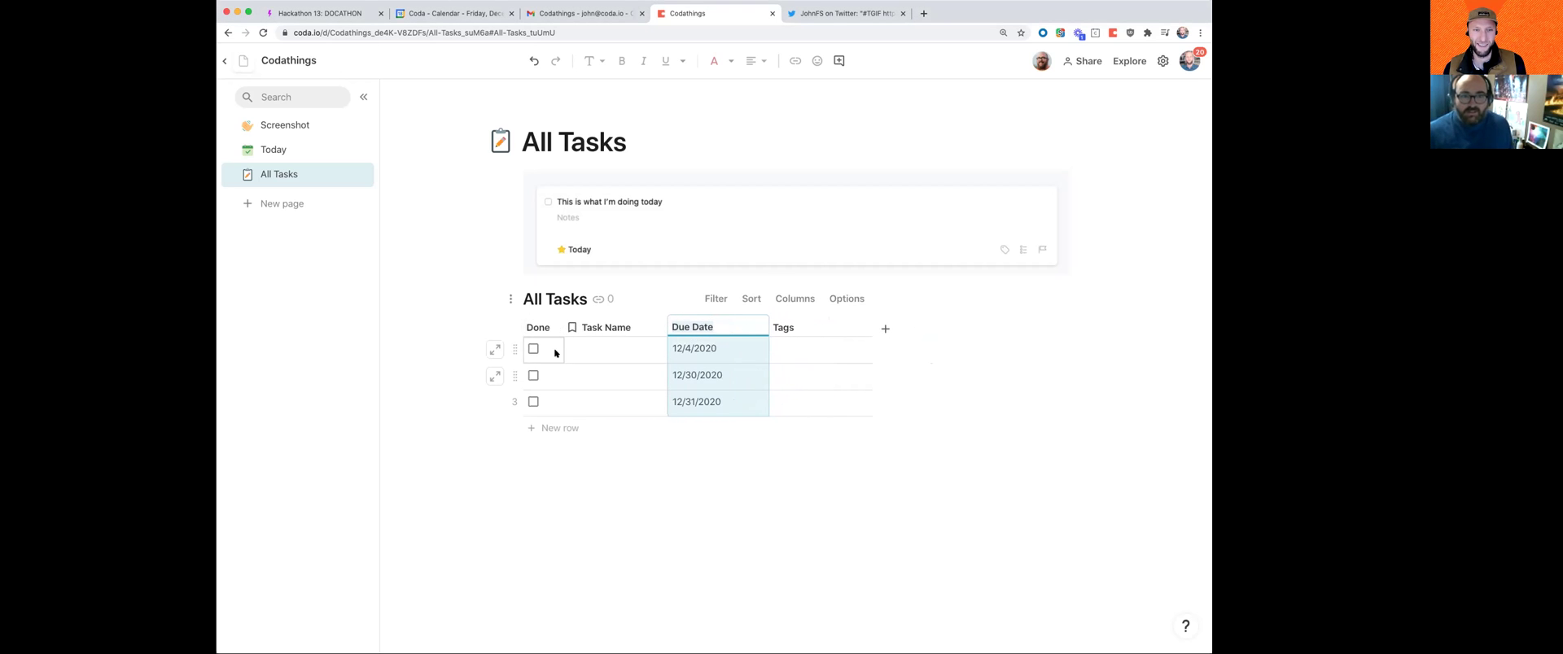
Step: Tick row 1 as done and enter task names 'Task 1' and 'Watch the game'
click(534, 349)
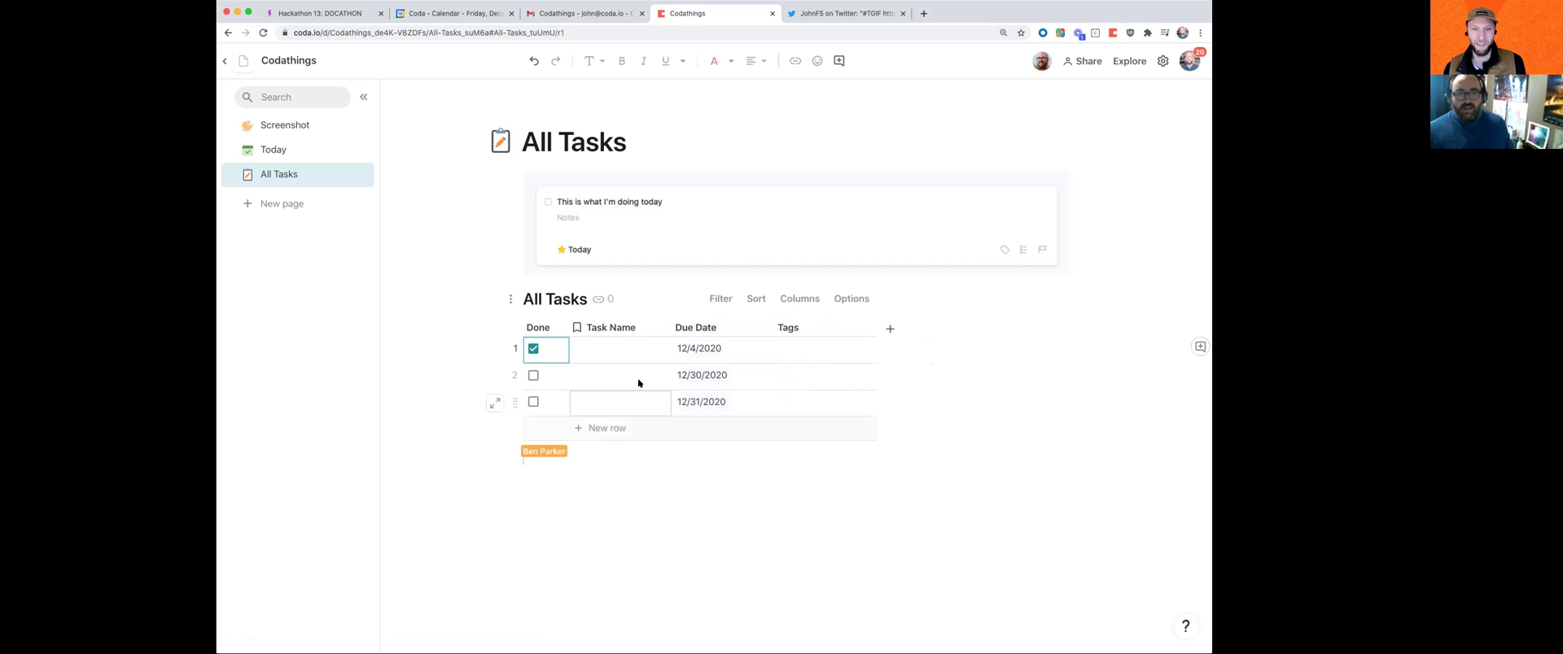
click(614, 350)
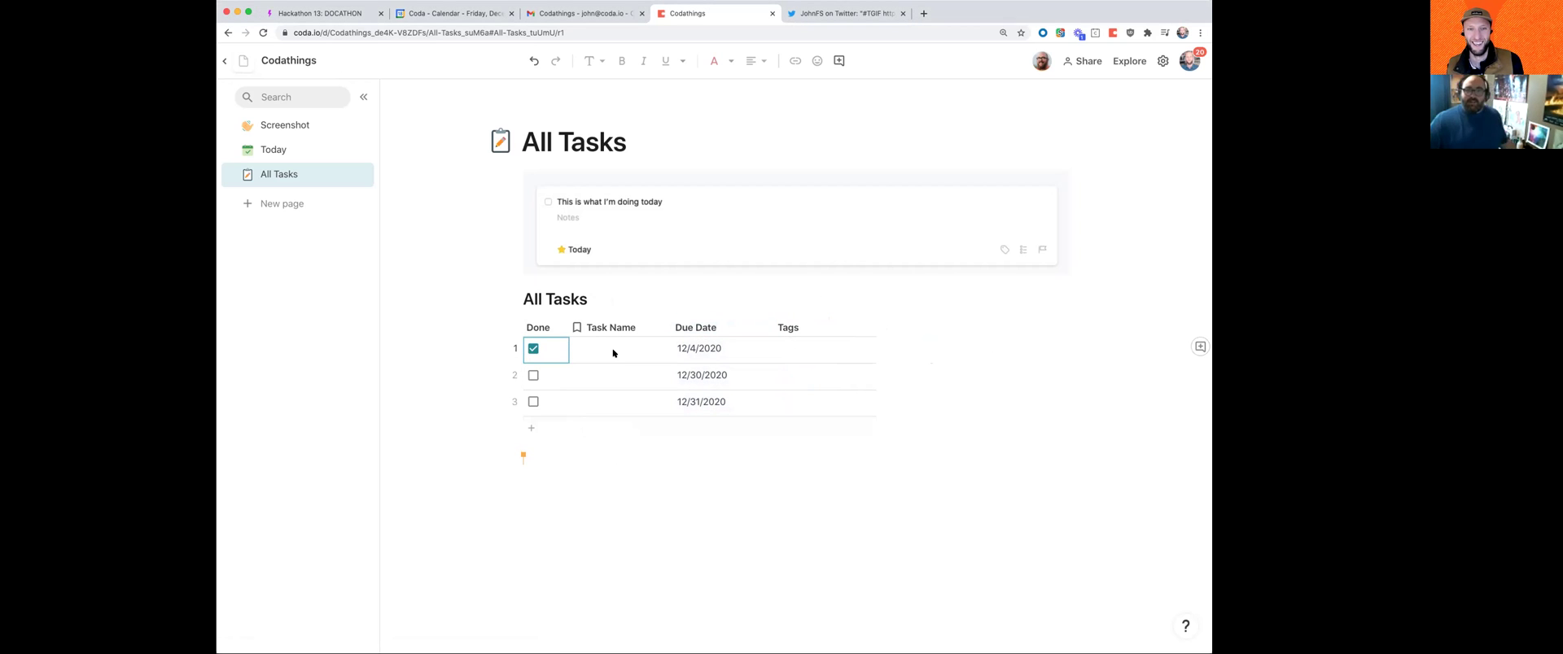
text(Task 1)
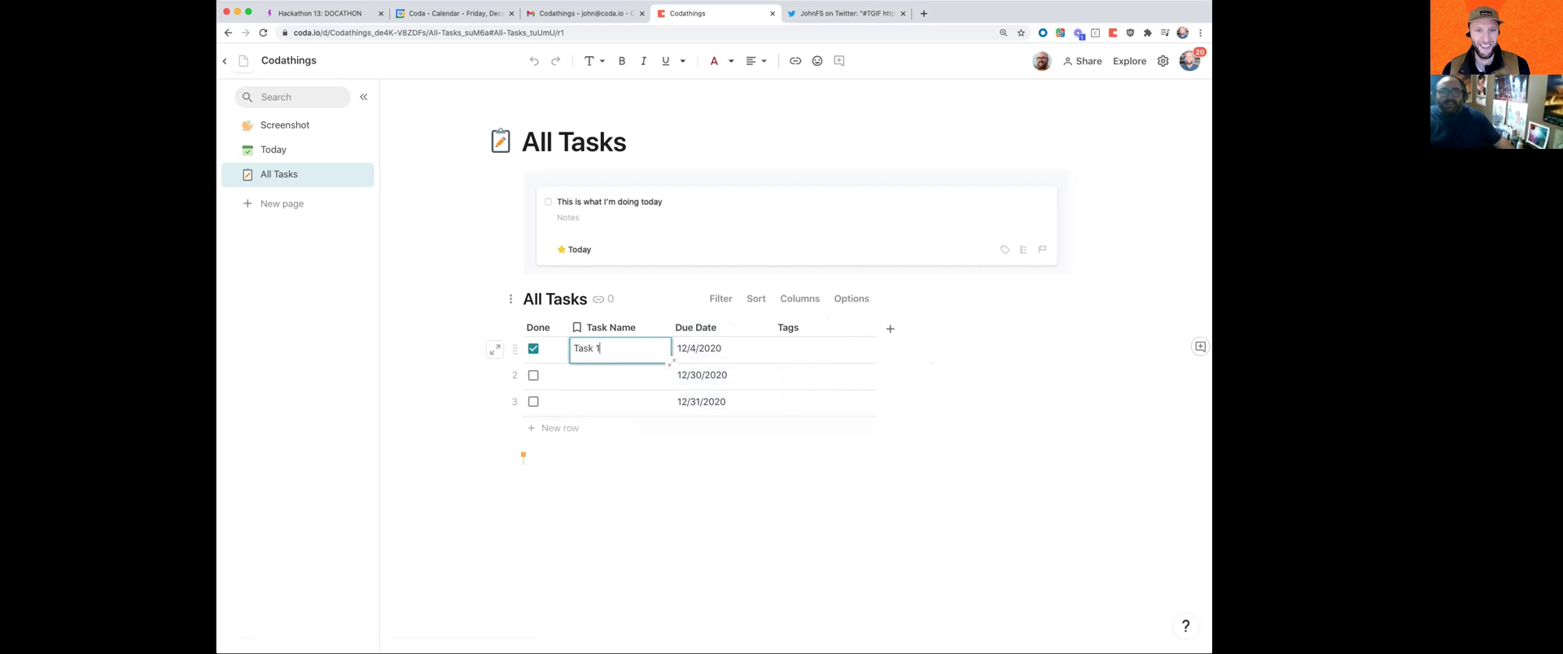
key(Return)
text(Watch the fa)
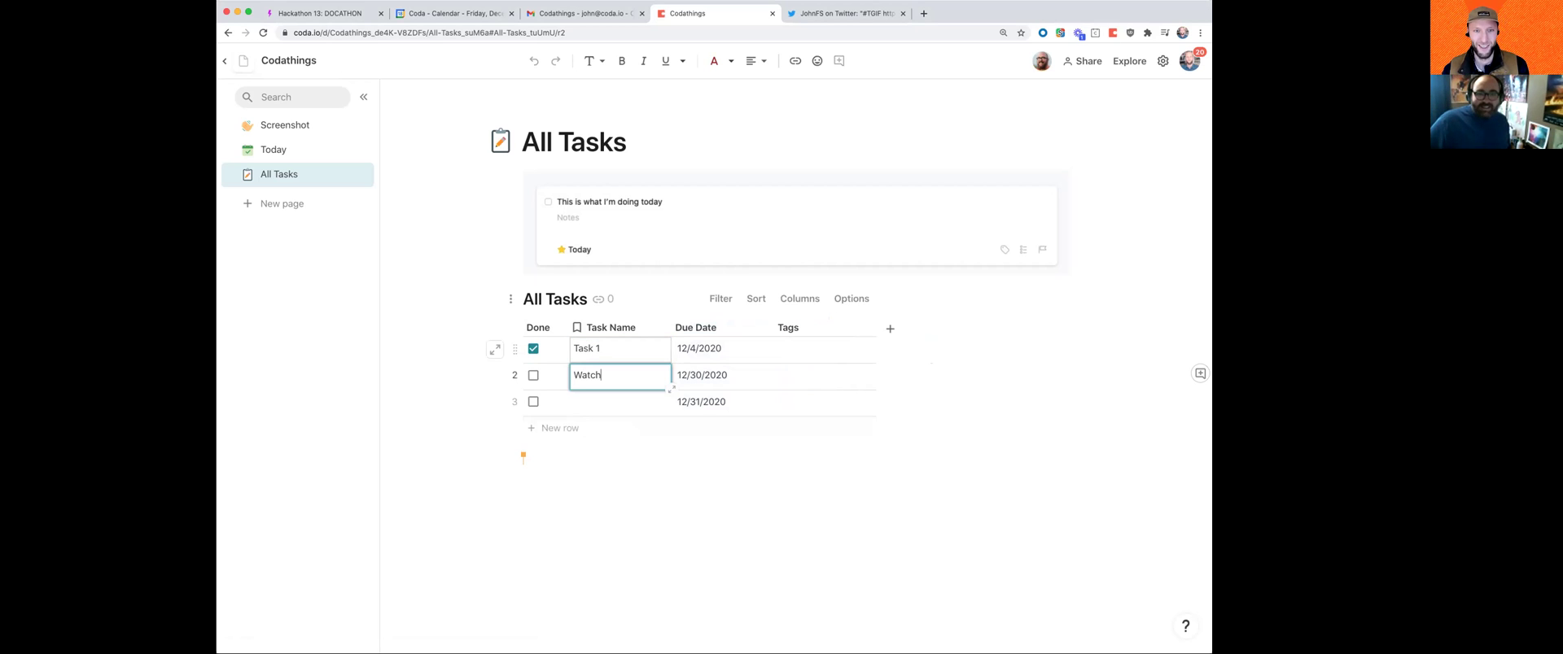
key(BackSpace)
key(BackSpace)
text(game)
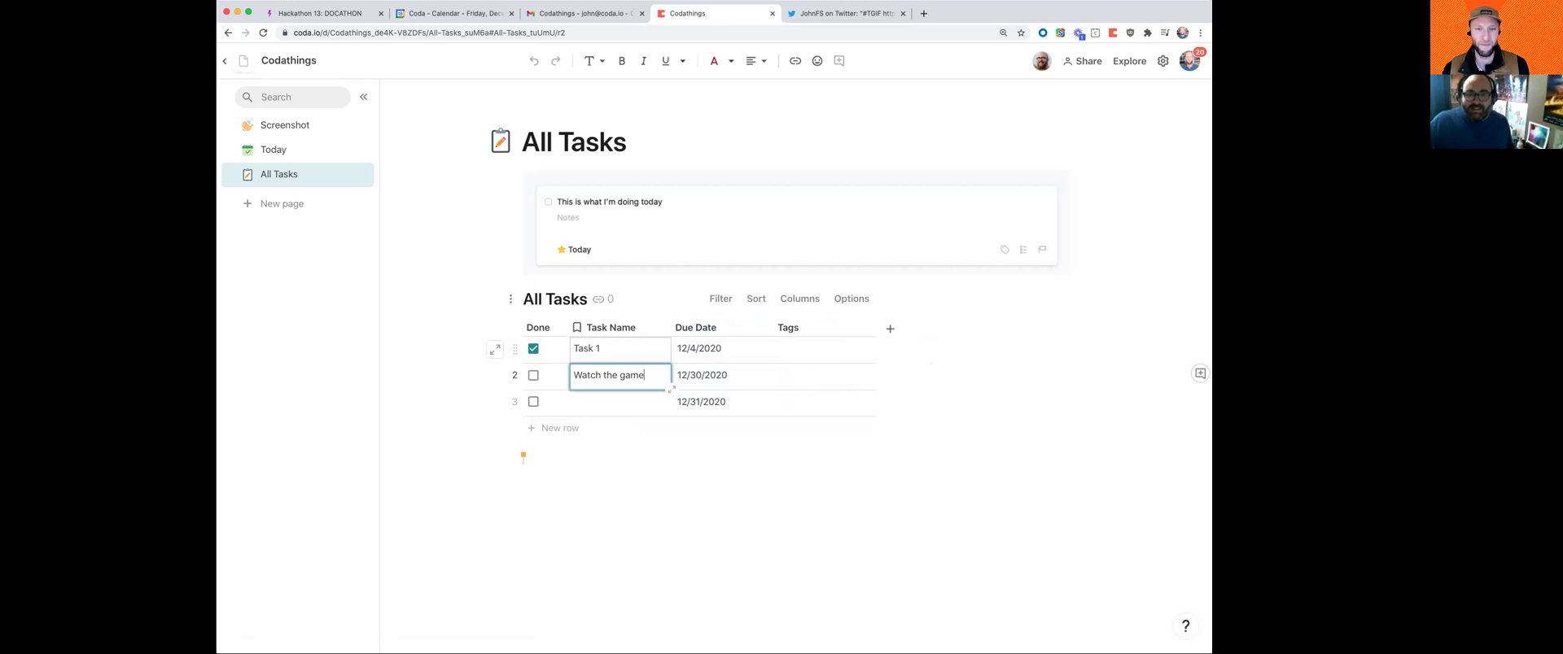
key(Return)
Step: Replace row 2 with a follow-up task, widen Task Name, and rename row 1 'Game snacks'
click(614, 383)
key(BackSpace)
text(Follow-)
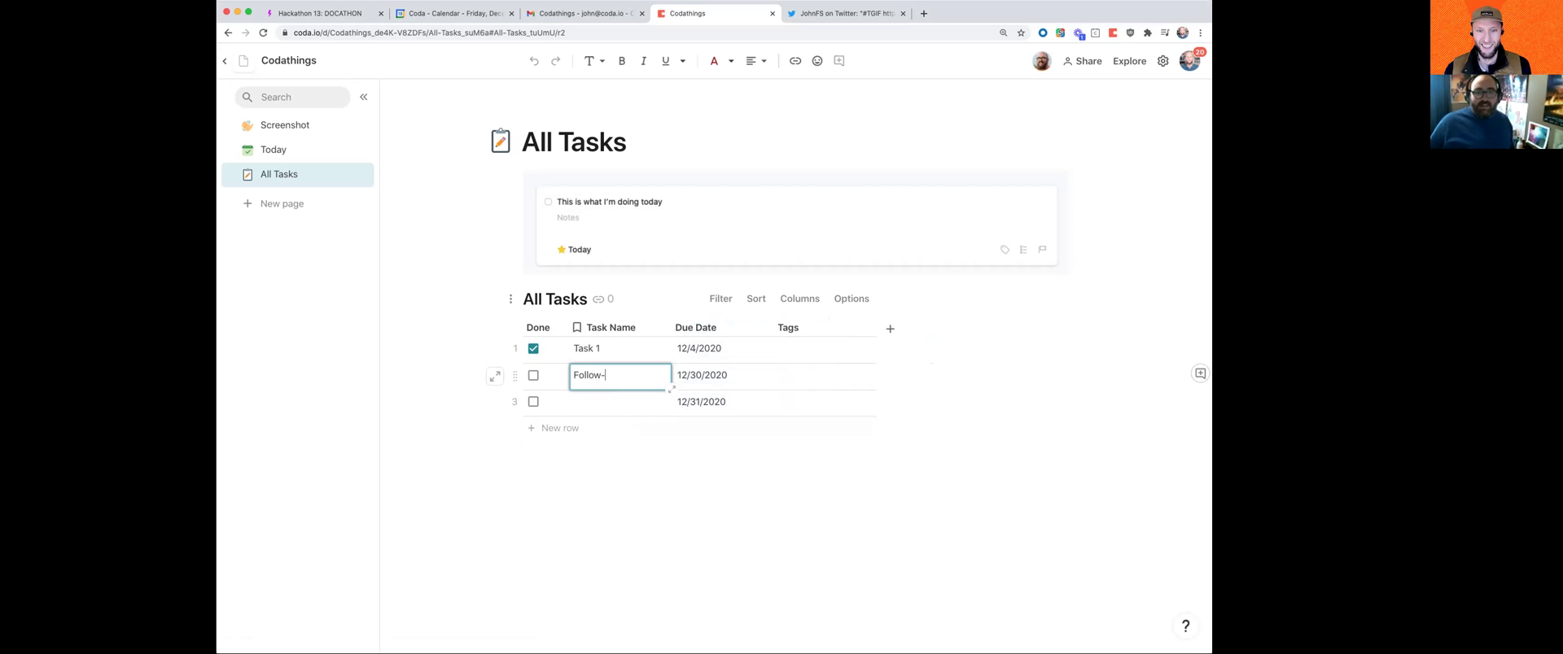
text(up with Ben)
key(Tab)
drag(670, 327, 703, 327)
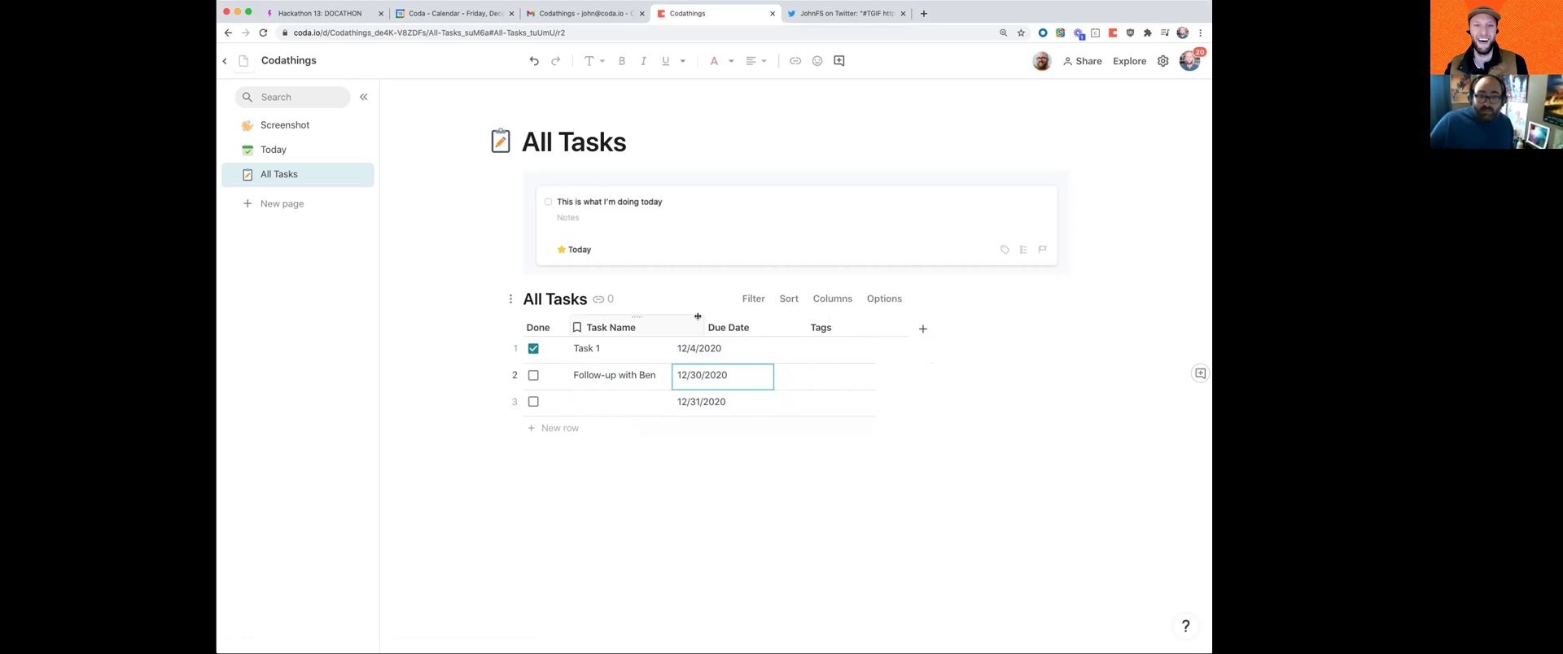
click(603, 351)
text(Game snacks)
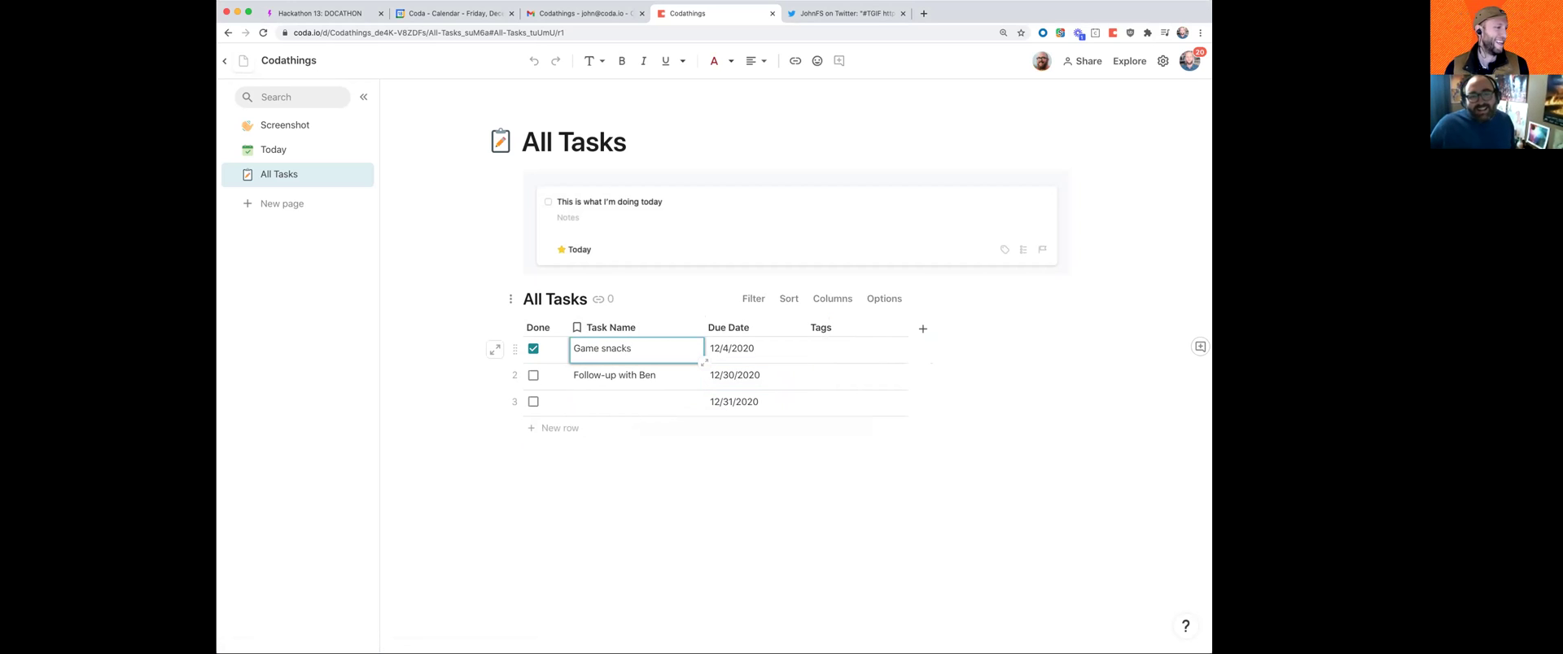
key(Return)
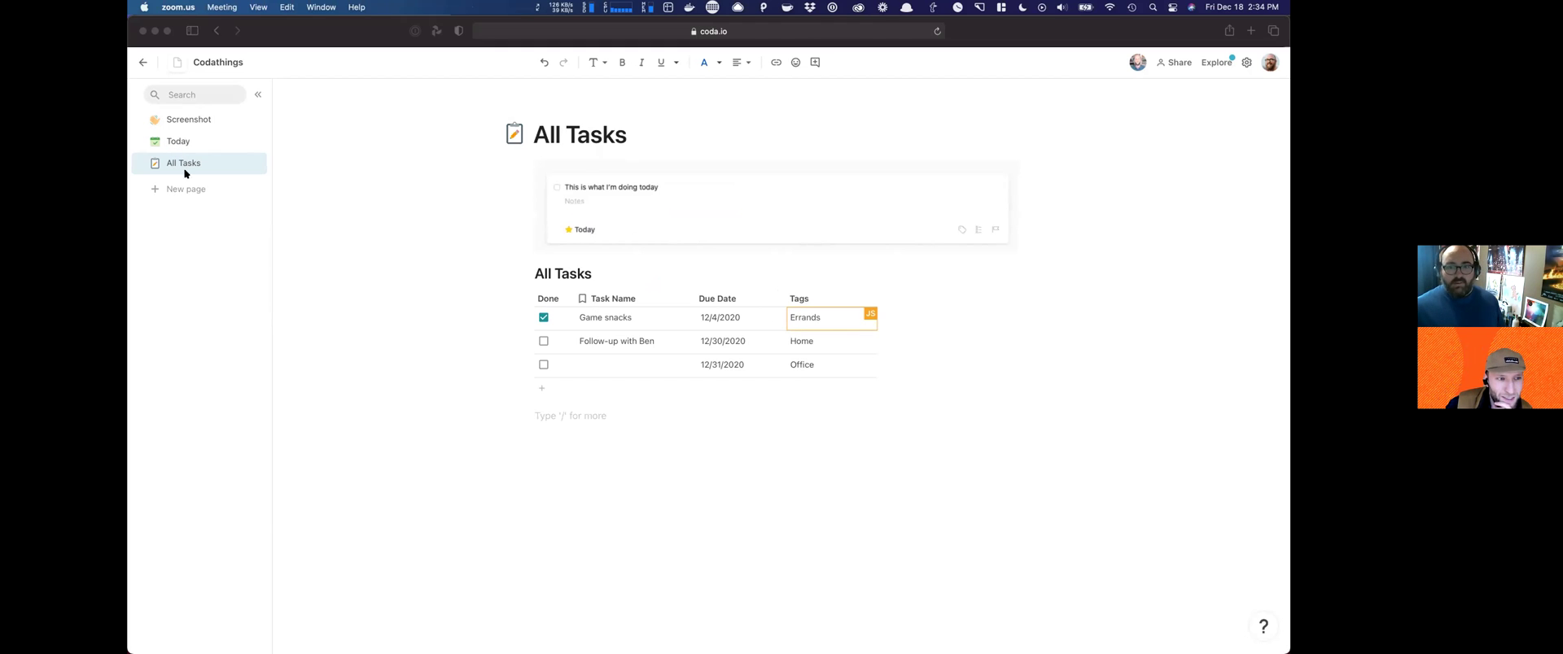
Step: Change the Tags column from text to a select list of Errands, Home and Office
click(830, 298)
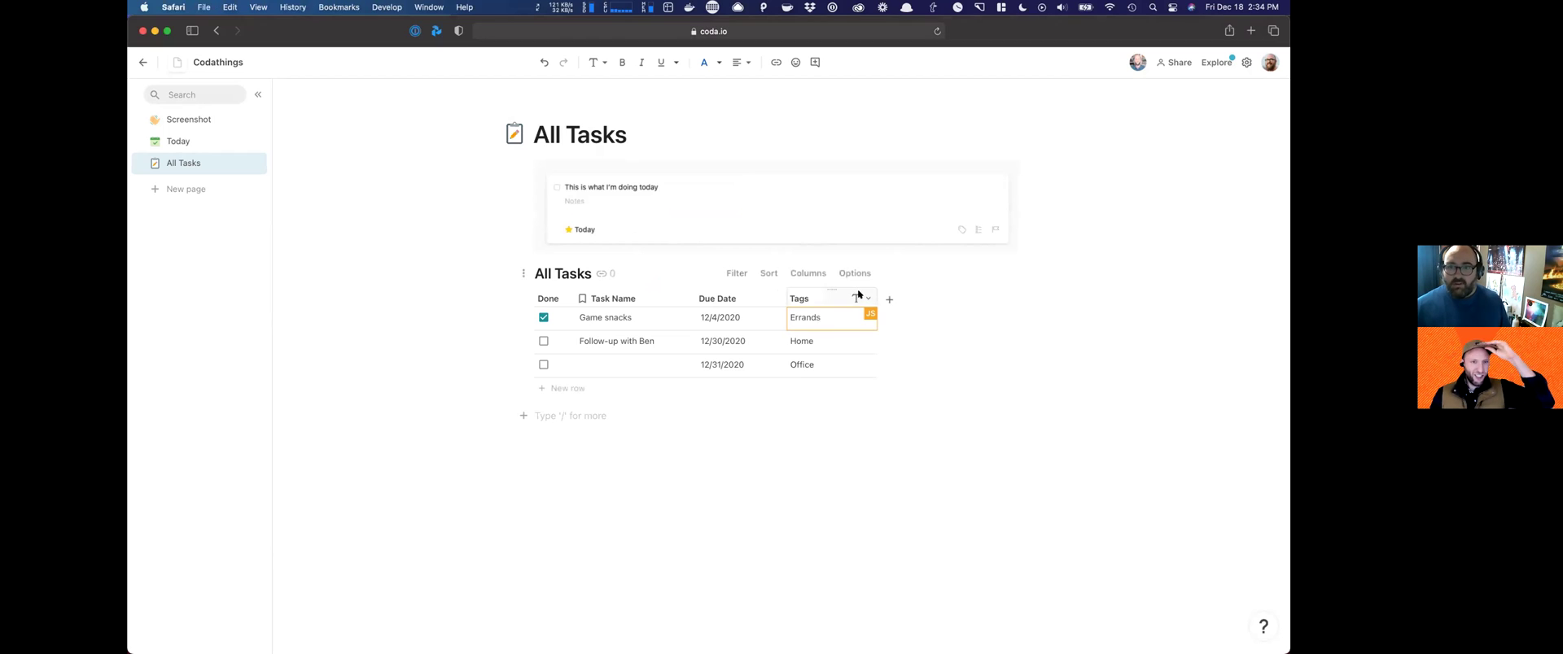
click(861, 298)
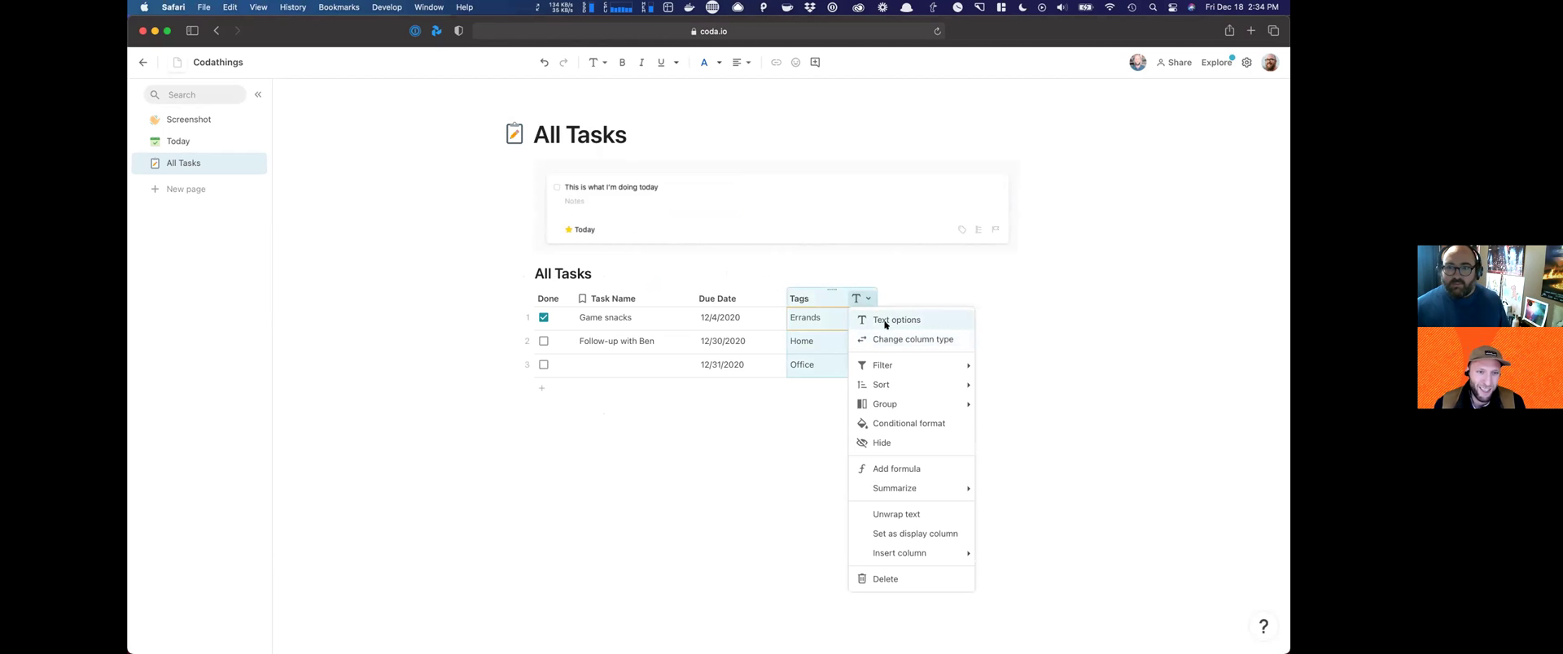
click(880, 321)
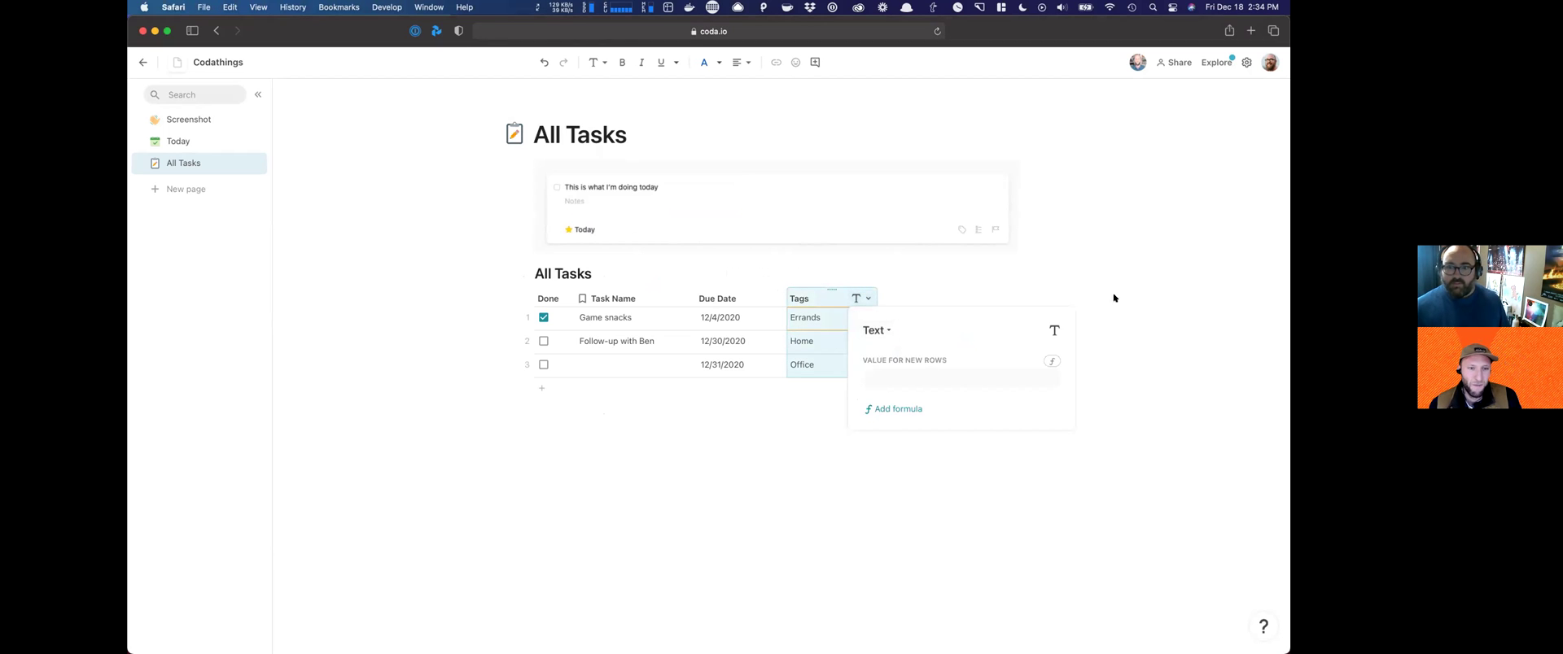
click(861, 298)
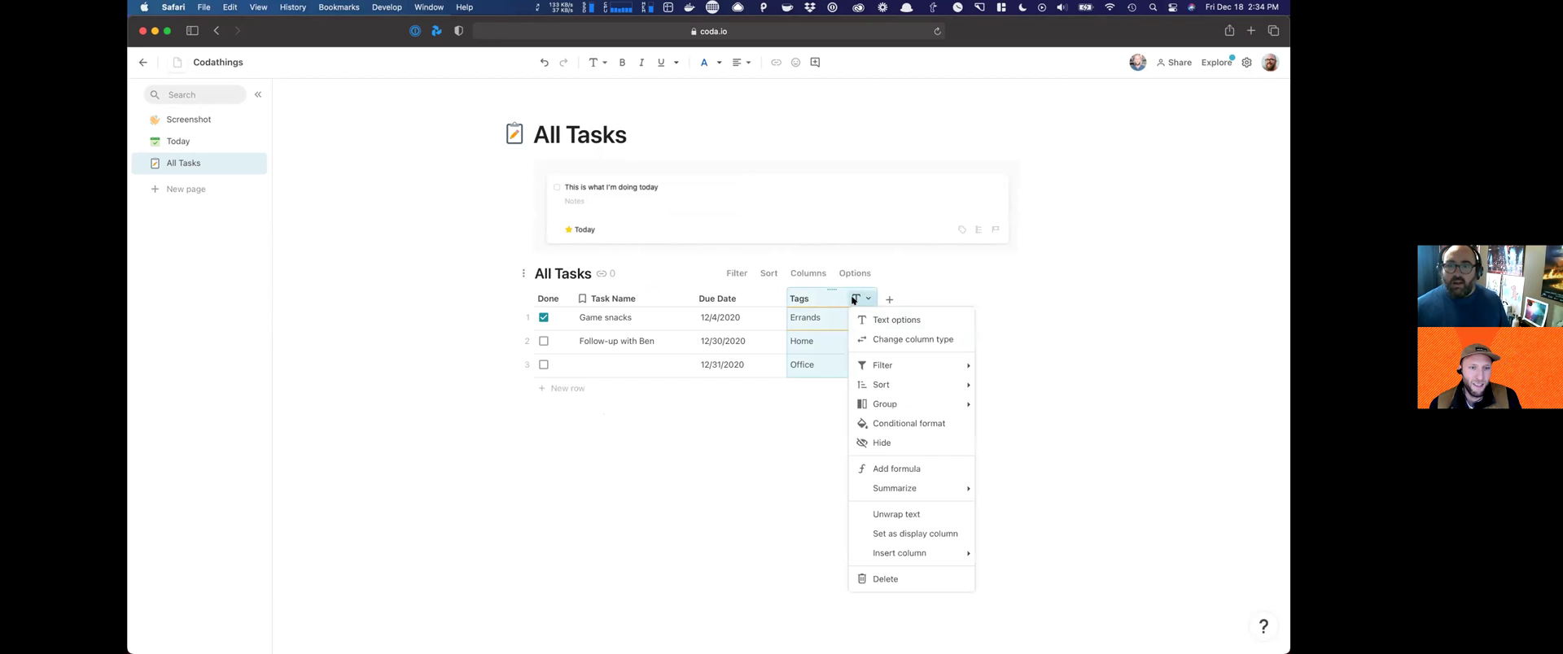
click(887, 342)
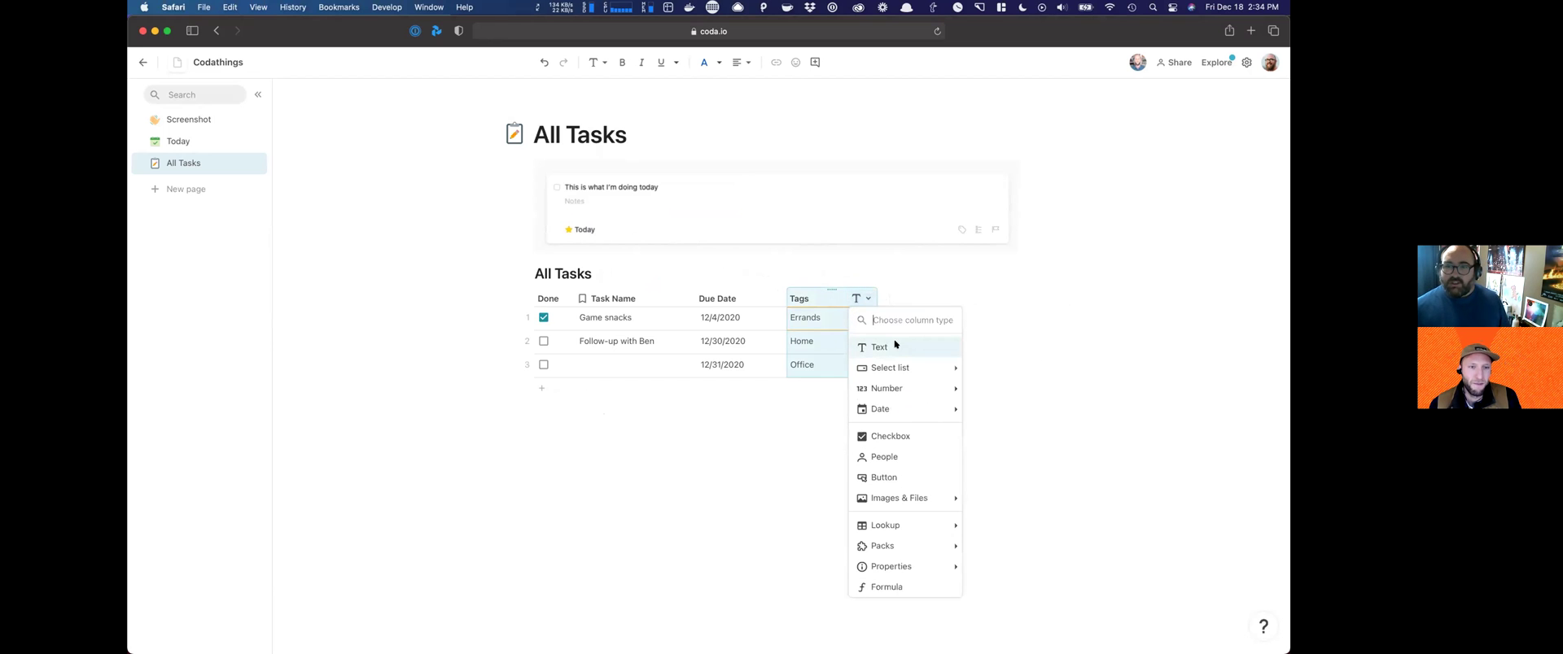
mouse_move(896, 368)
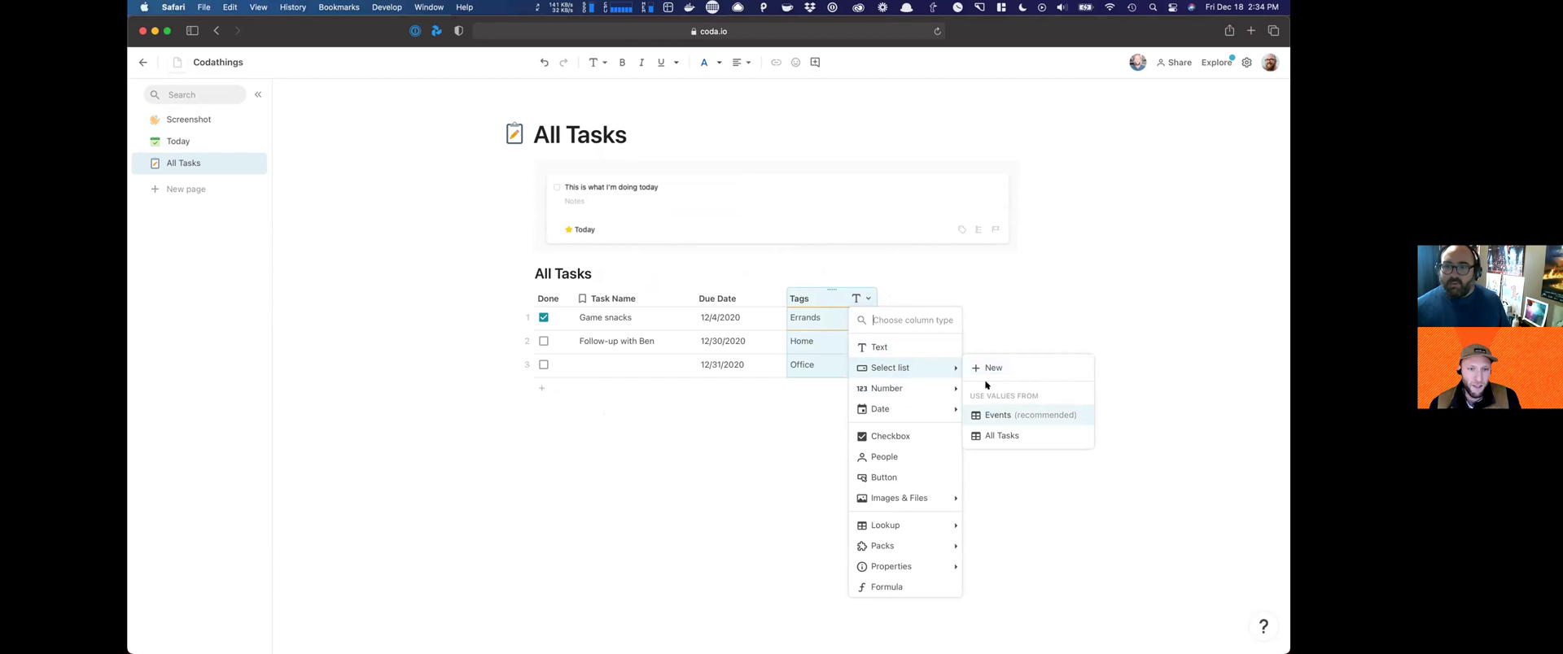
click(991, 367)
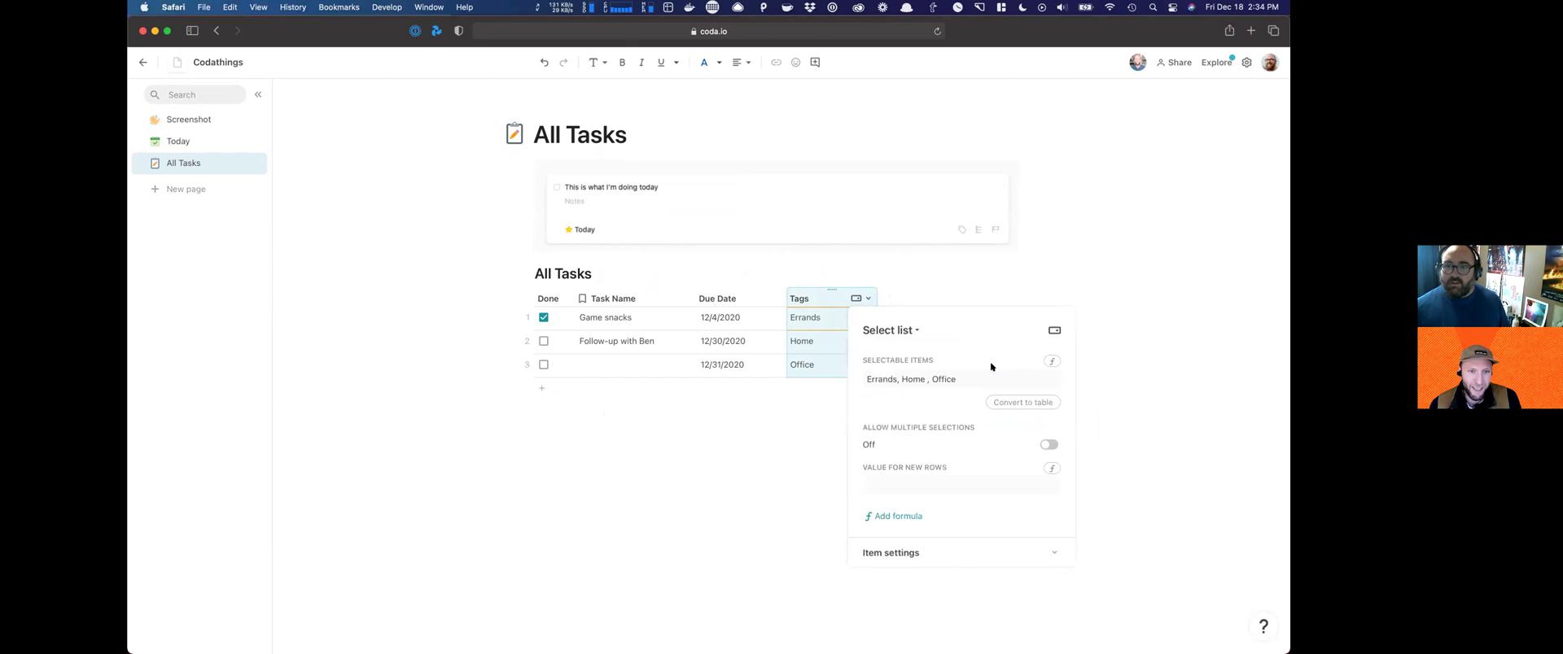
click(968, 259)
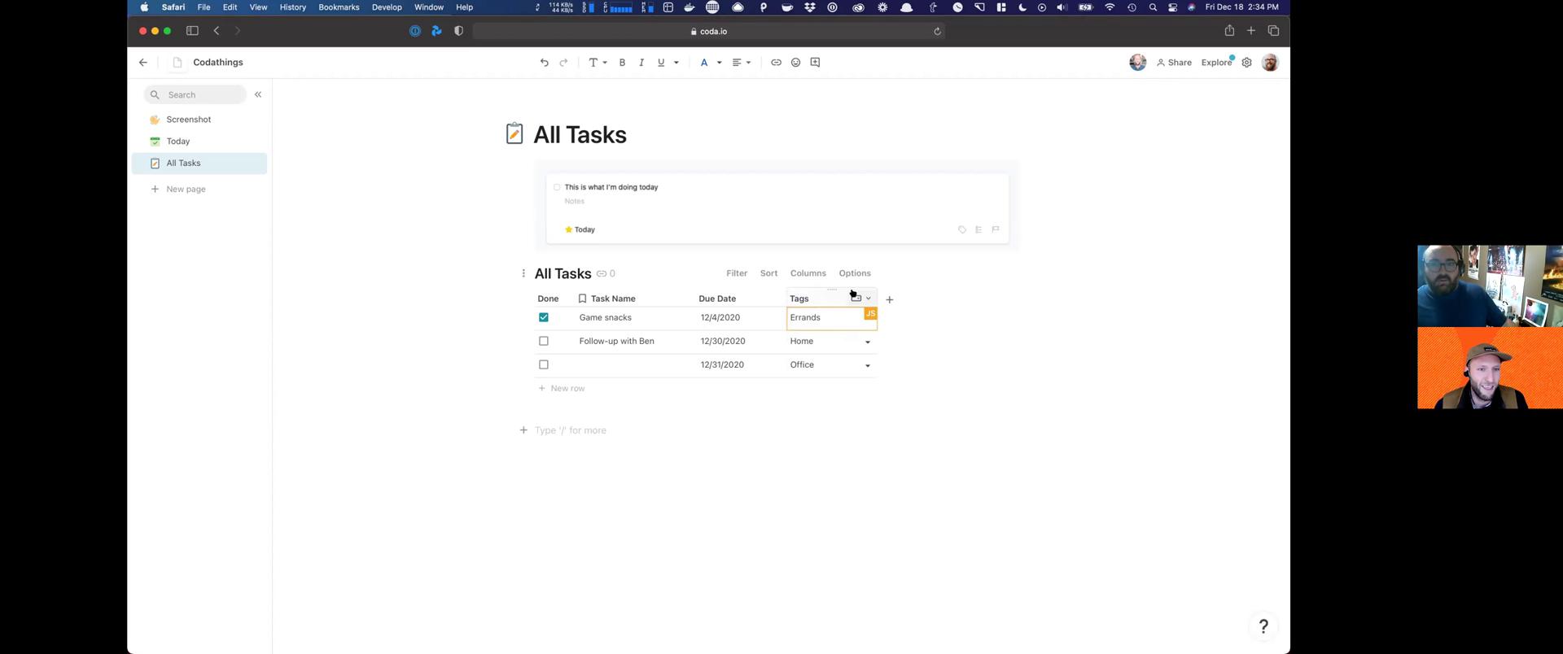
Step: Change the Tags column to a lookup of a newly created Tags table
click(846, 298)
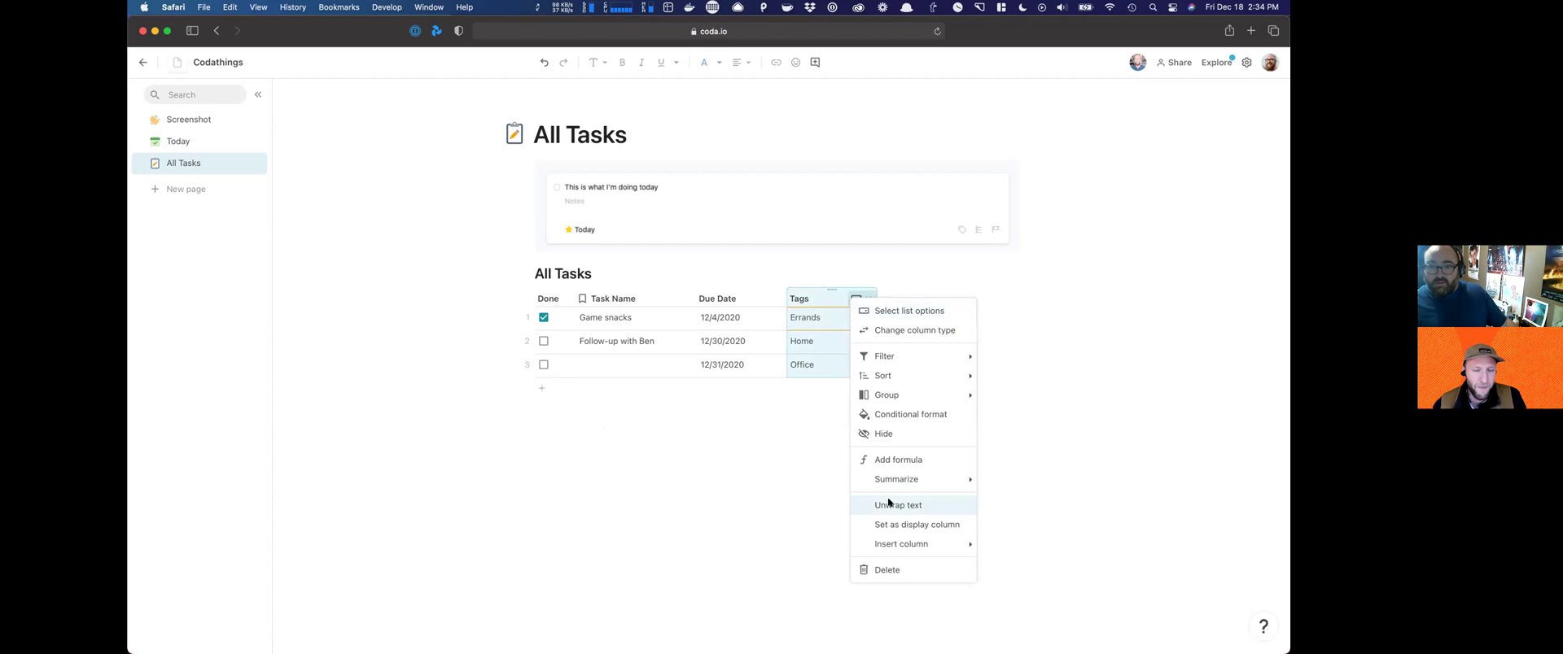
click(903, 331)
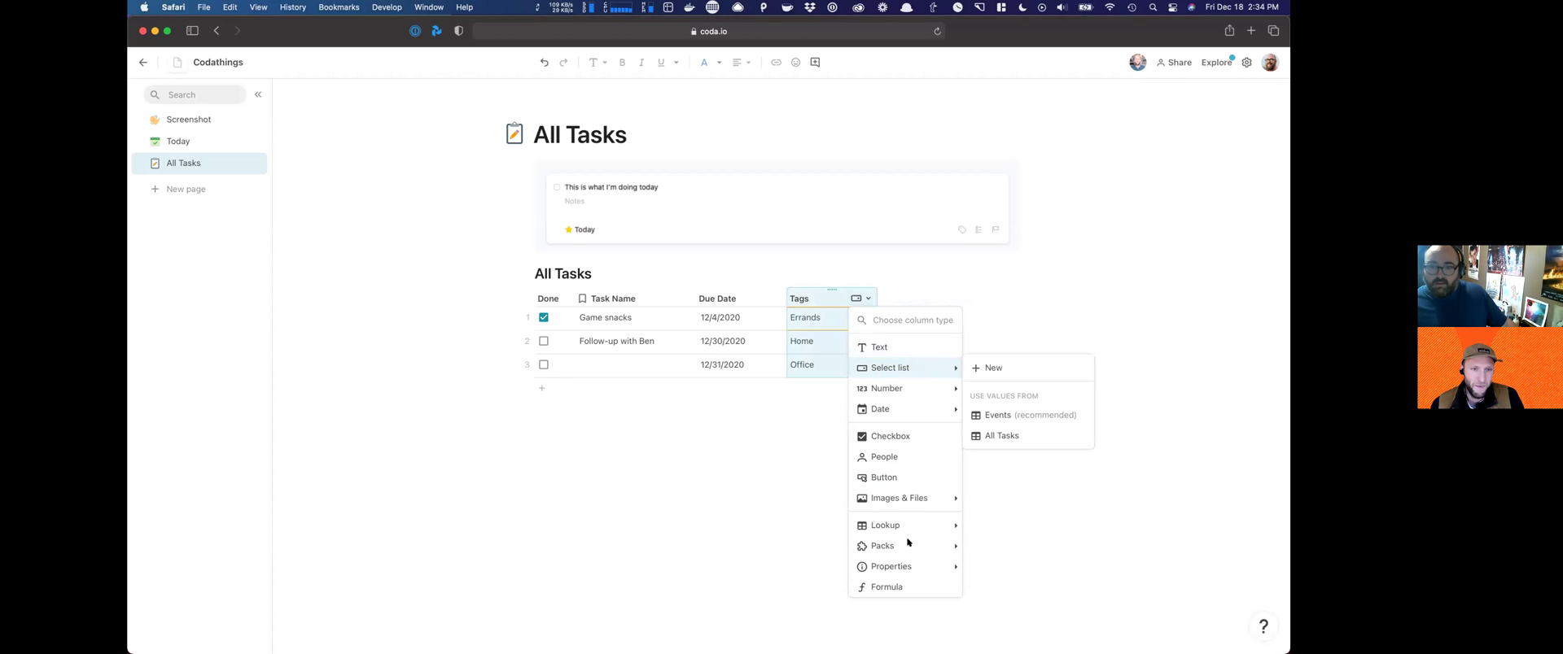
mouse_move(936, 527)
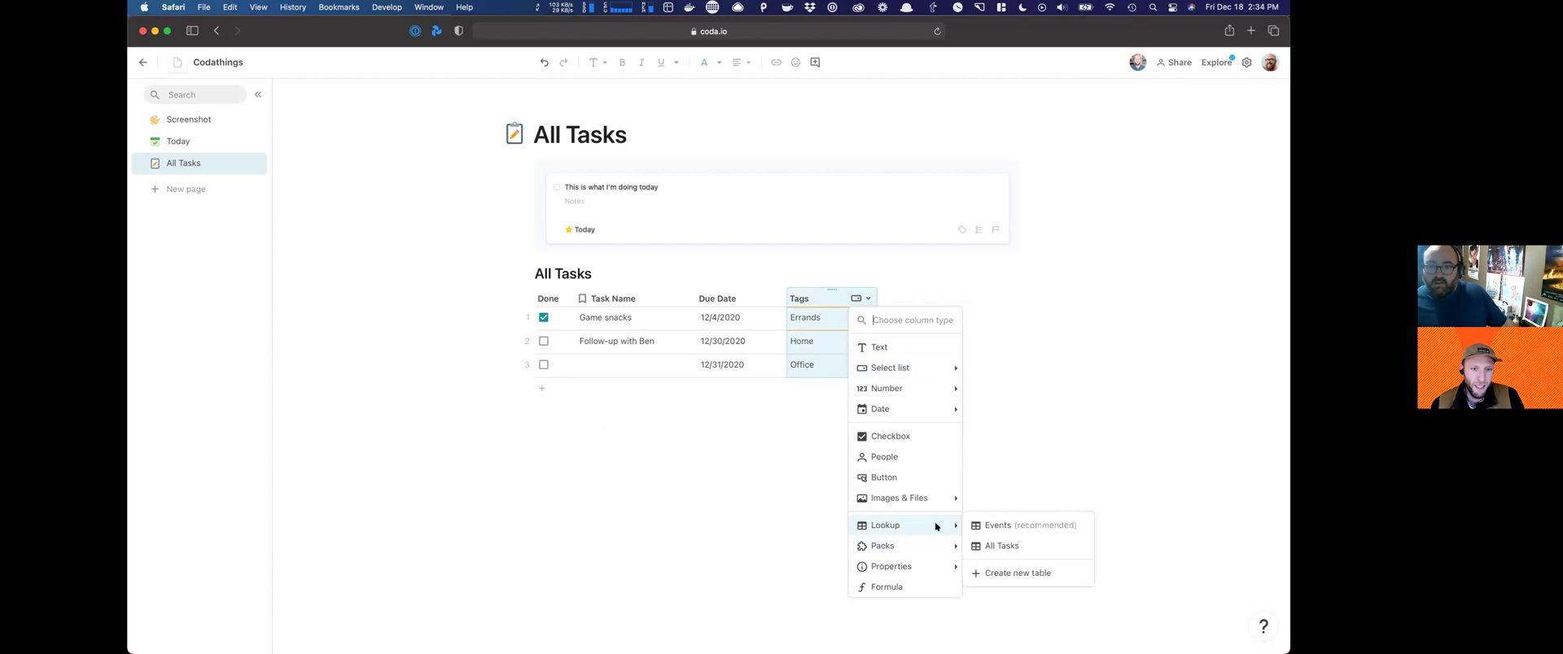
click(1010, 572)
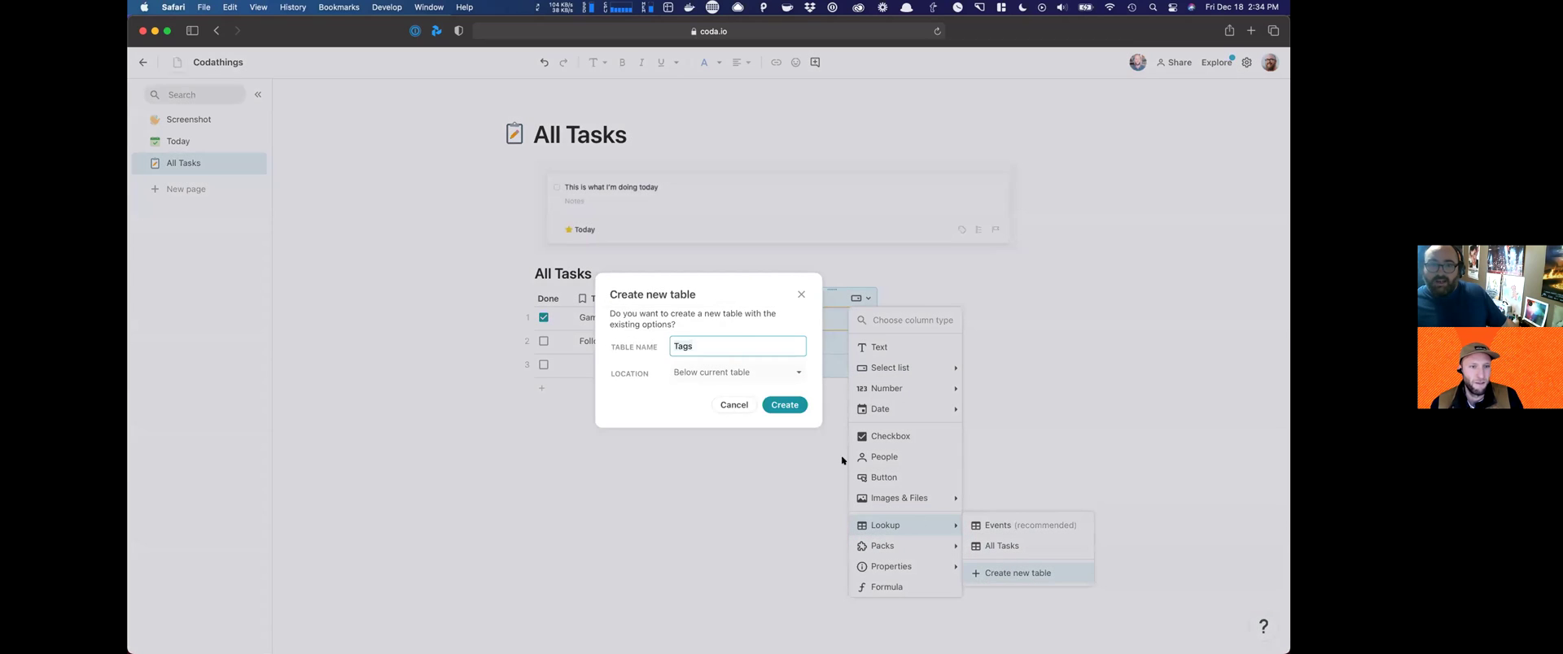
click(780, 403)
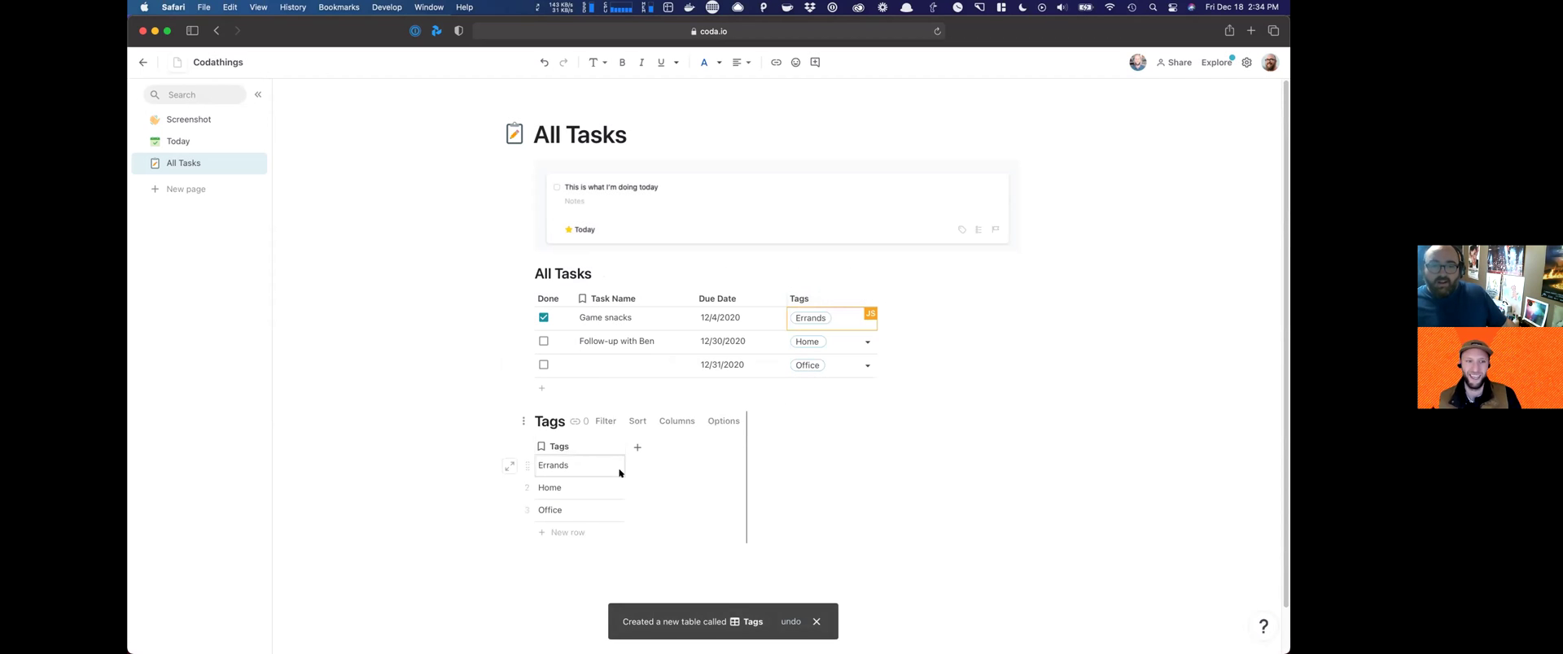
Step: Start creating a second lookup table from the Tags column, then cancel it
click(865, 298)
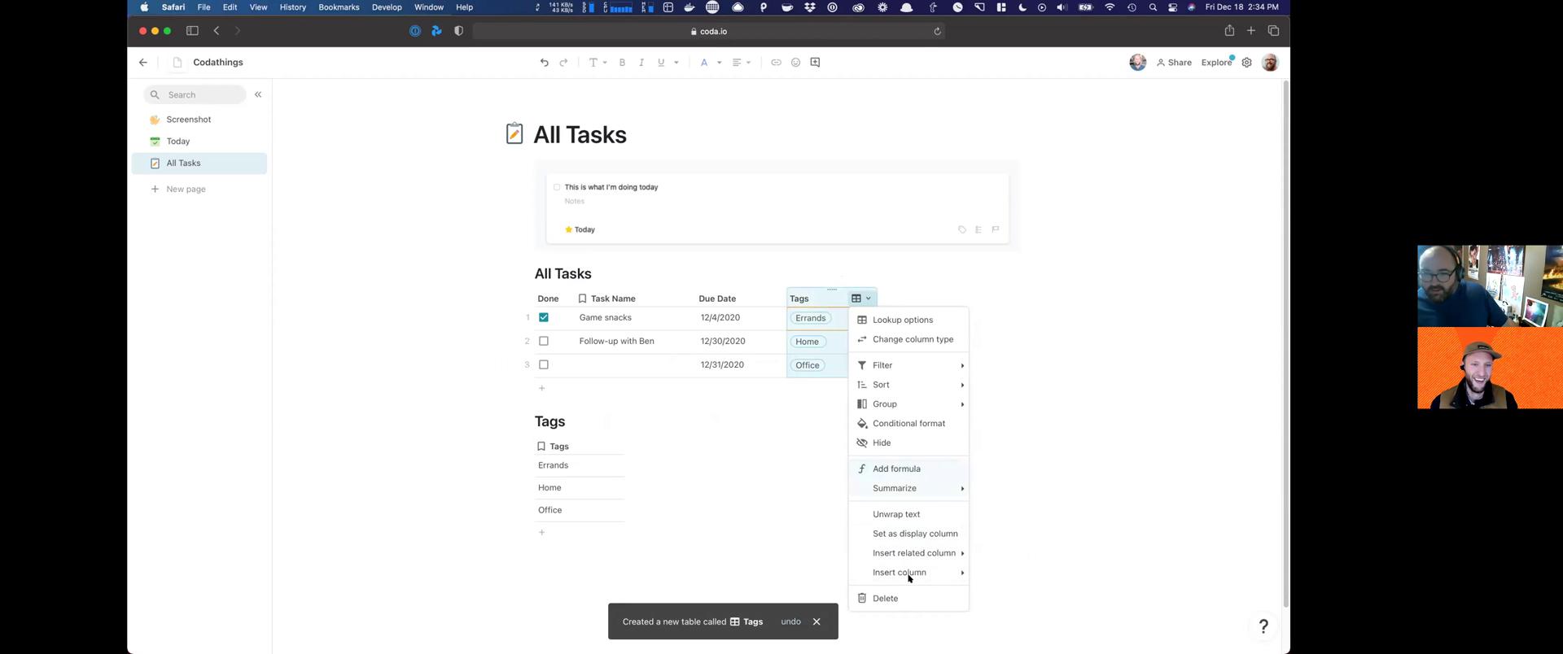
click(899, 339)
mouse_move(890, 525)
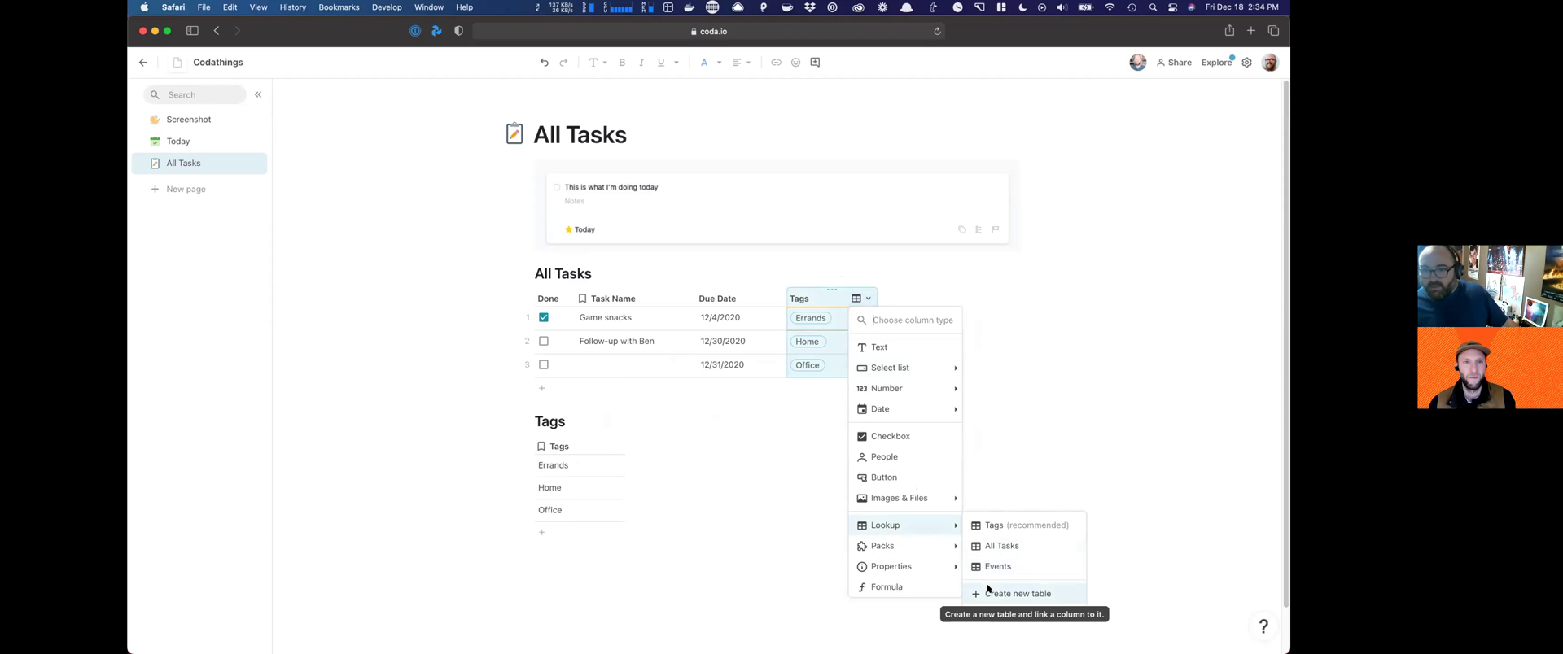
click(986, 591)
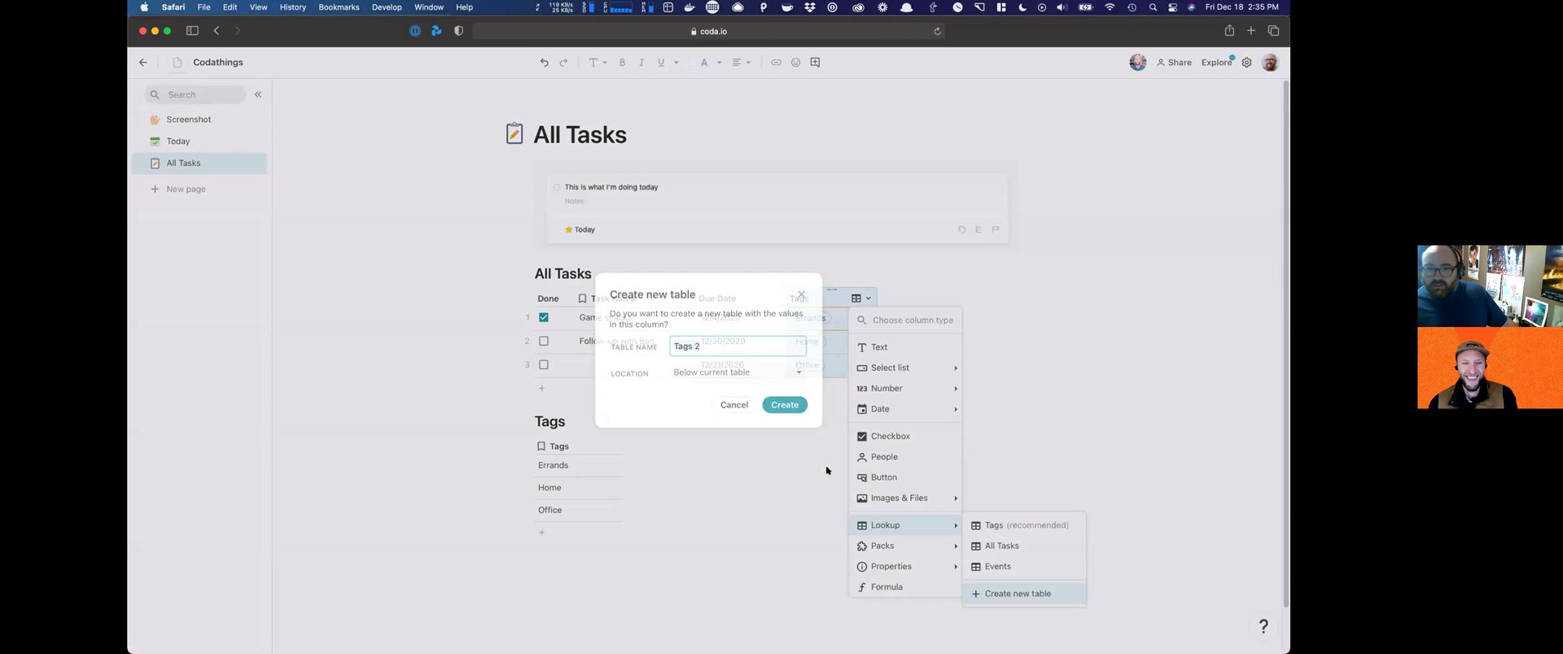
click(709, 371)
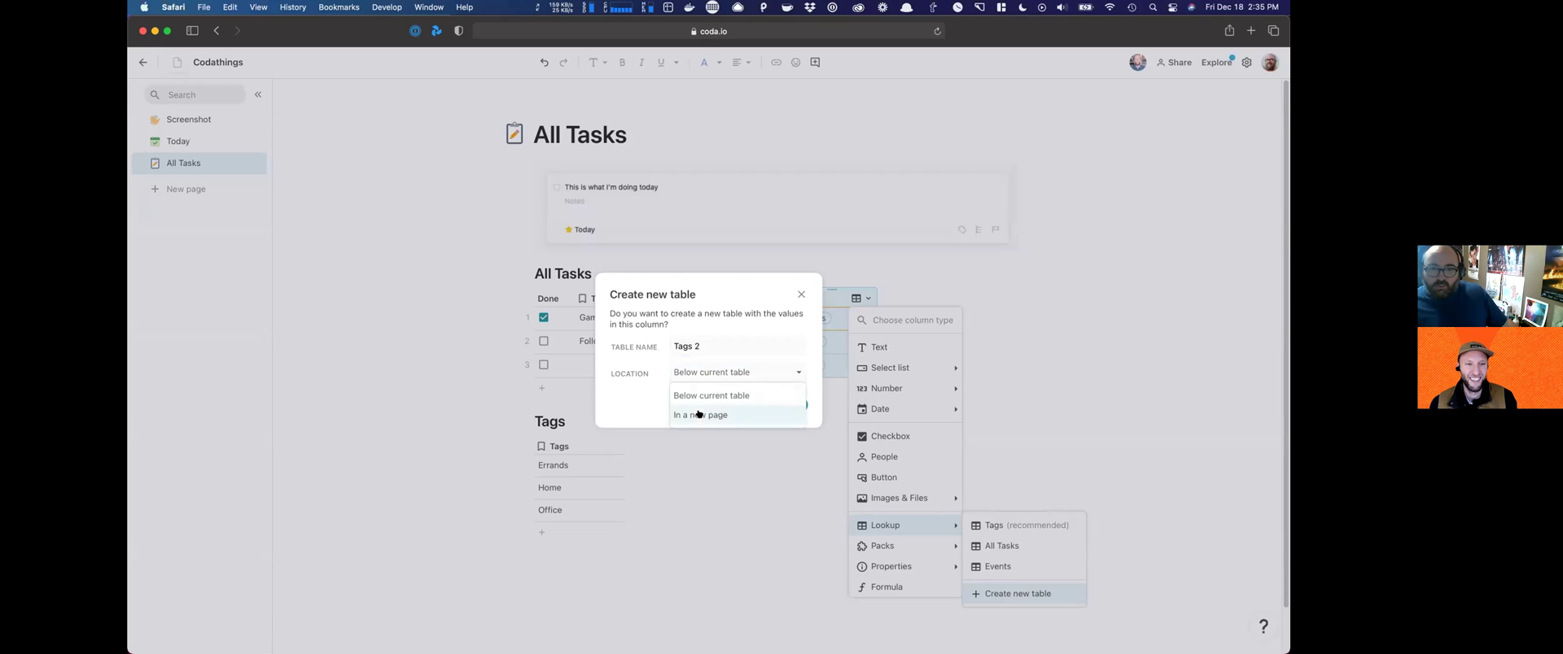
click(656, 393)
click(717, 401)
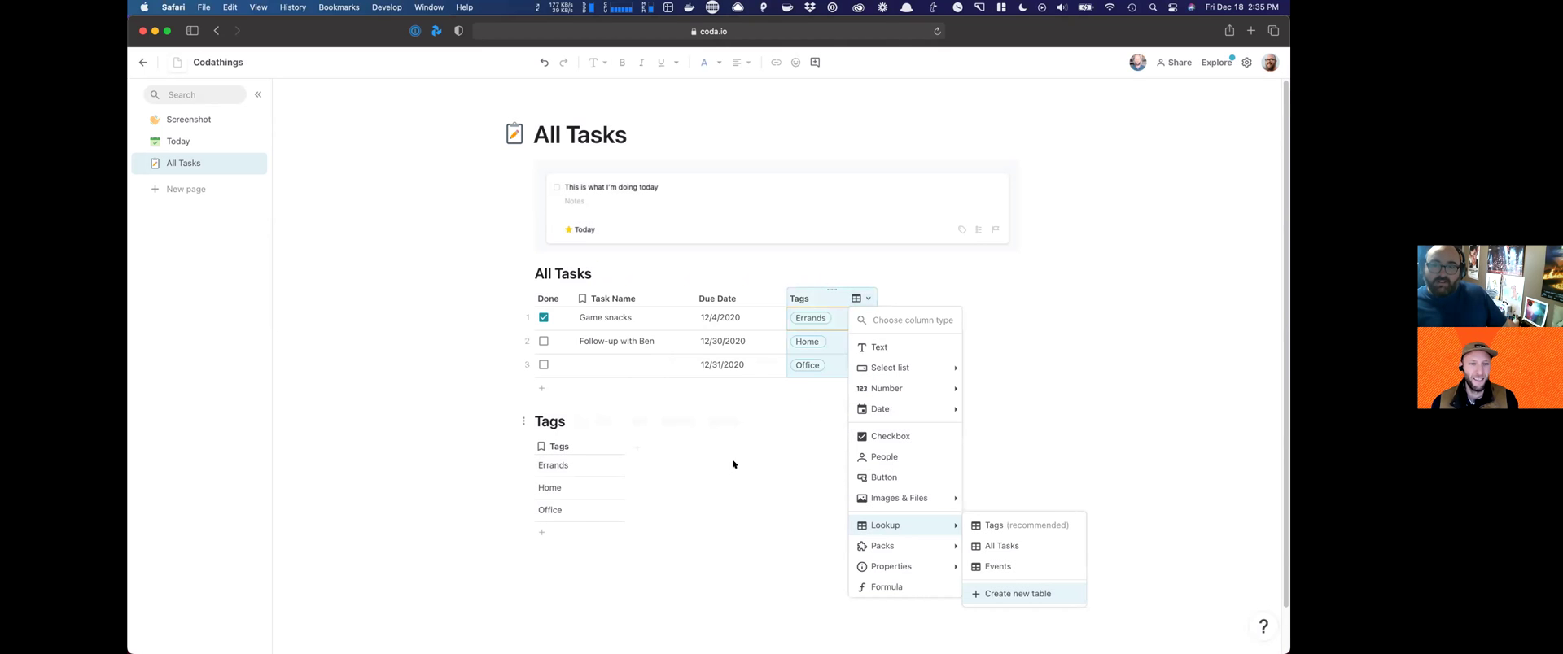
click(731, 457)
mouse_move(603, 414)
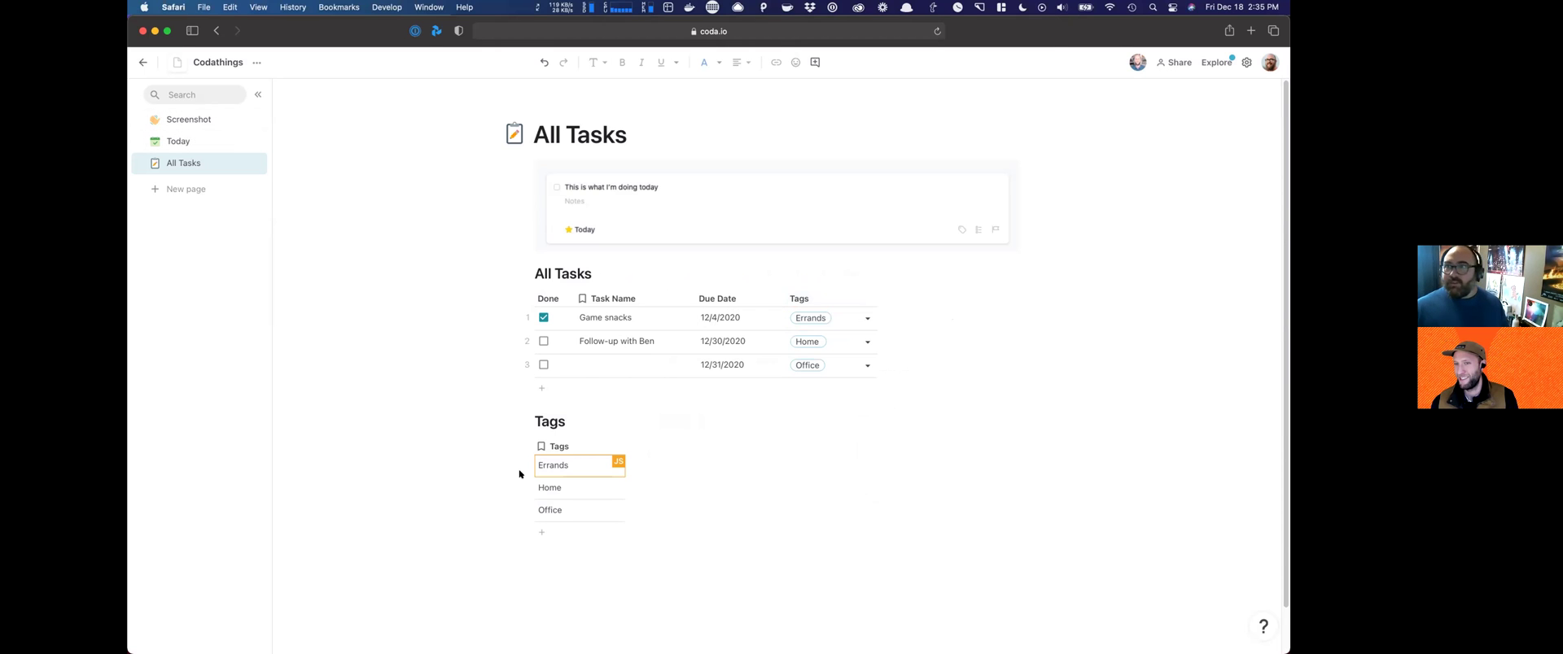
Step: Set both Game snacks and the follow-up task due on 12/18/2020
click(711, 318)
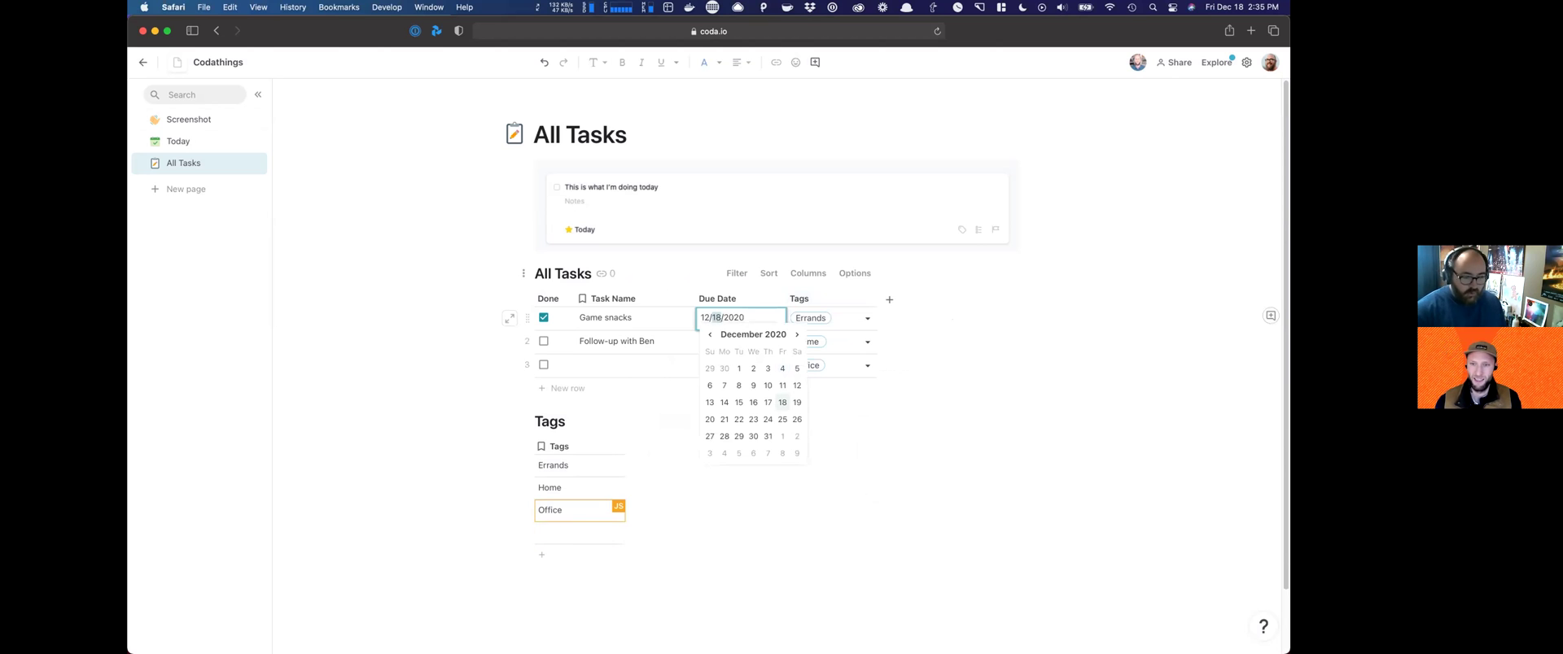
click(662, 339)
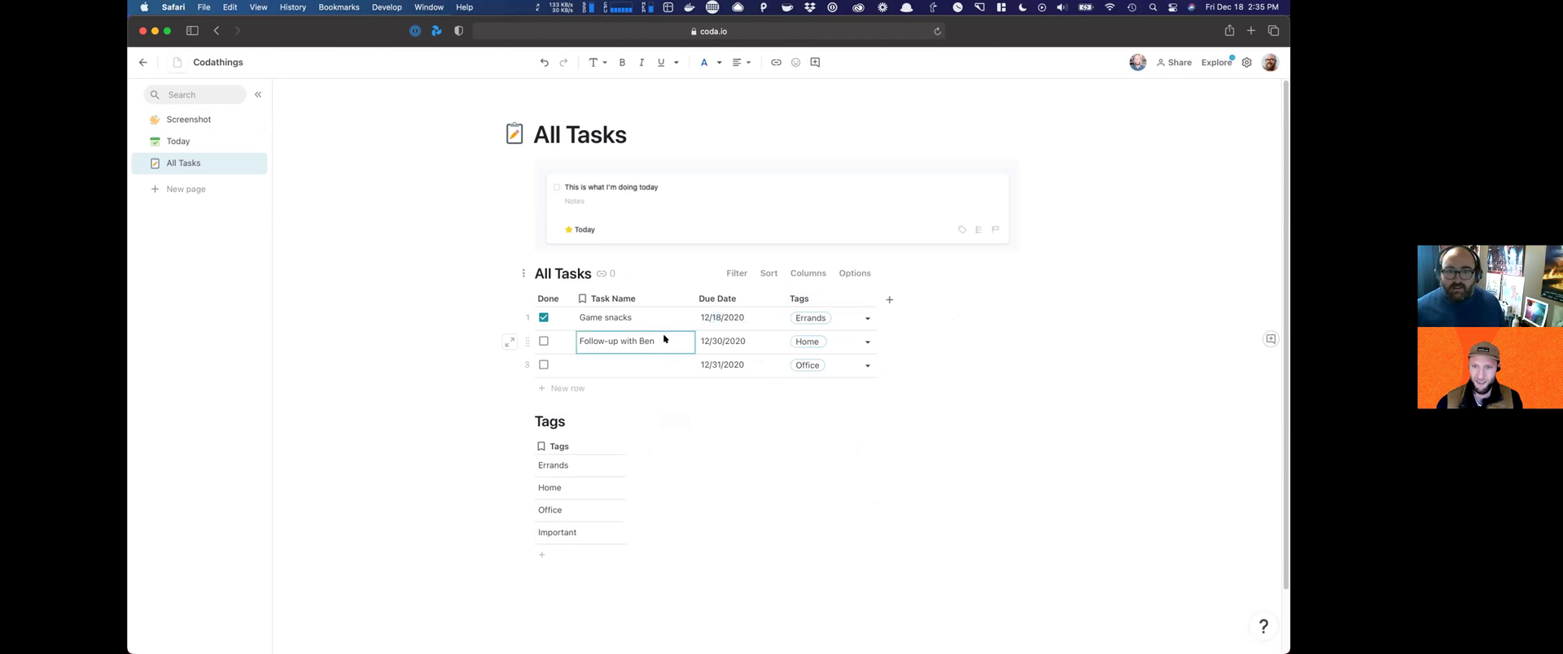
click(715, 340)
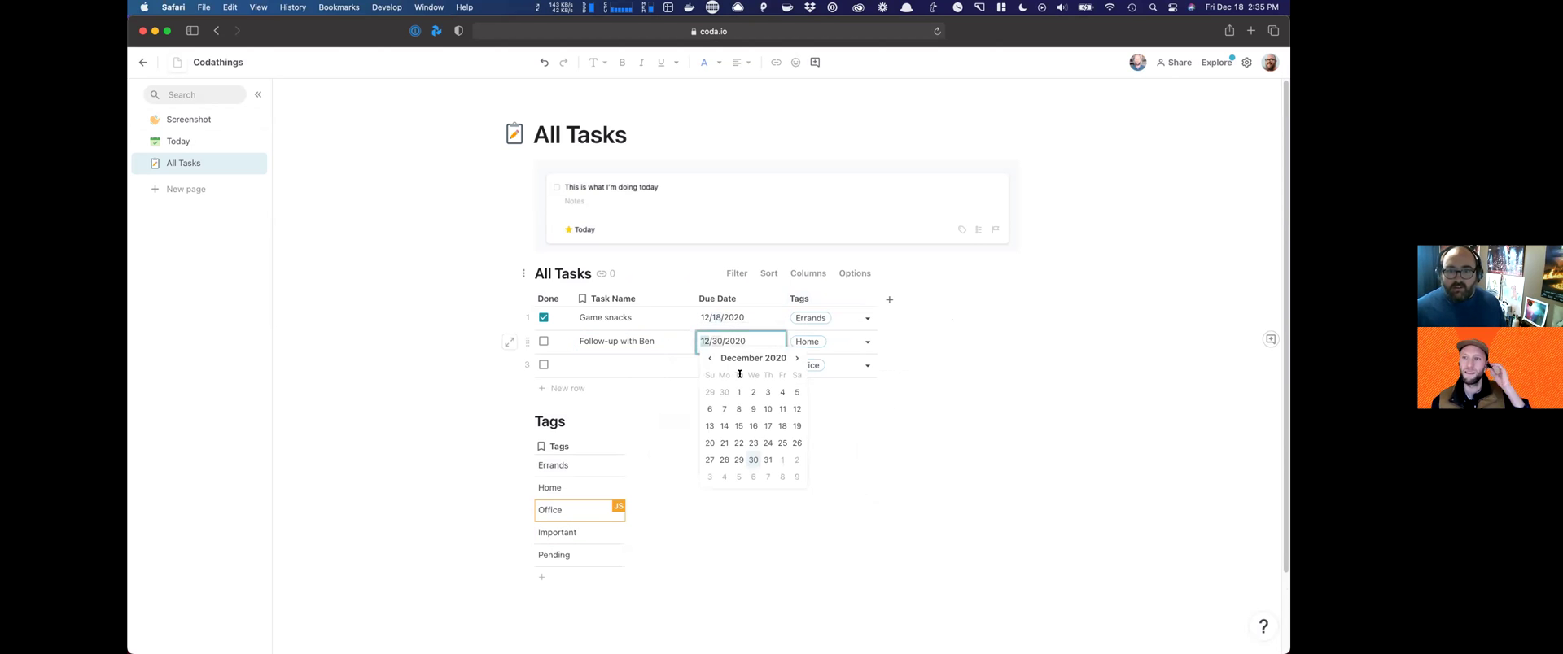
click(779, 425)
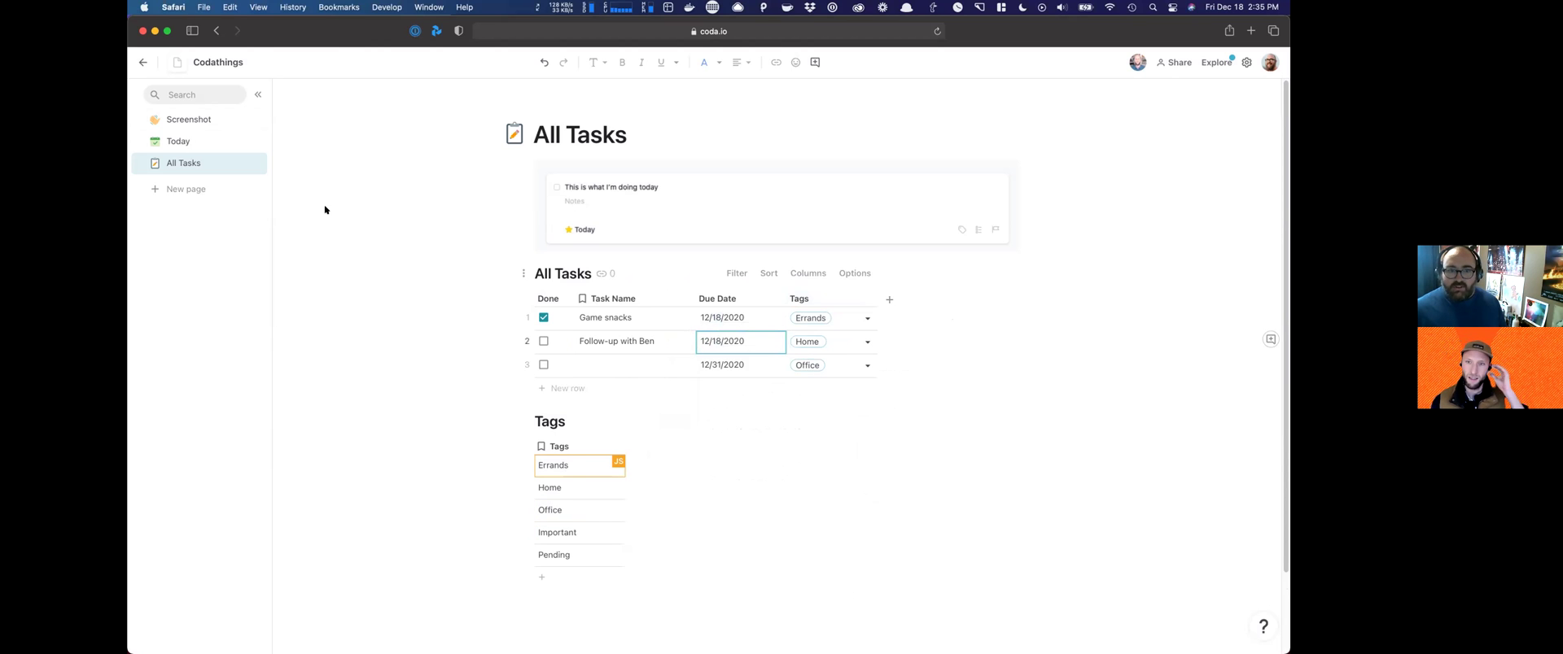
click(192, 140)
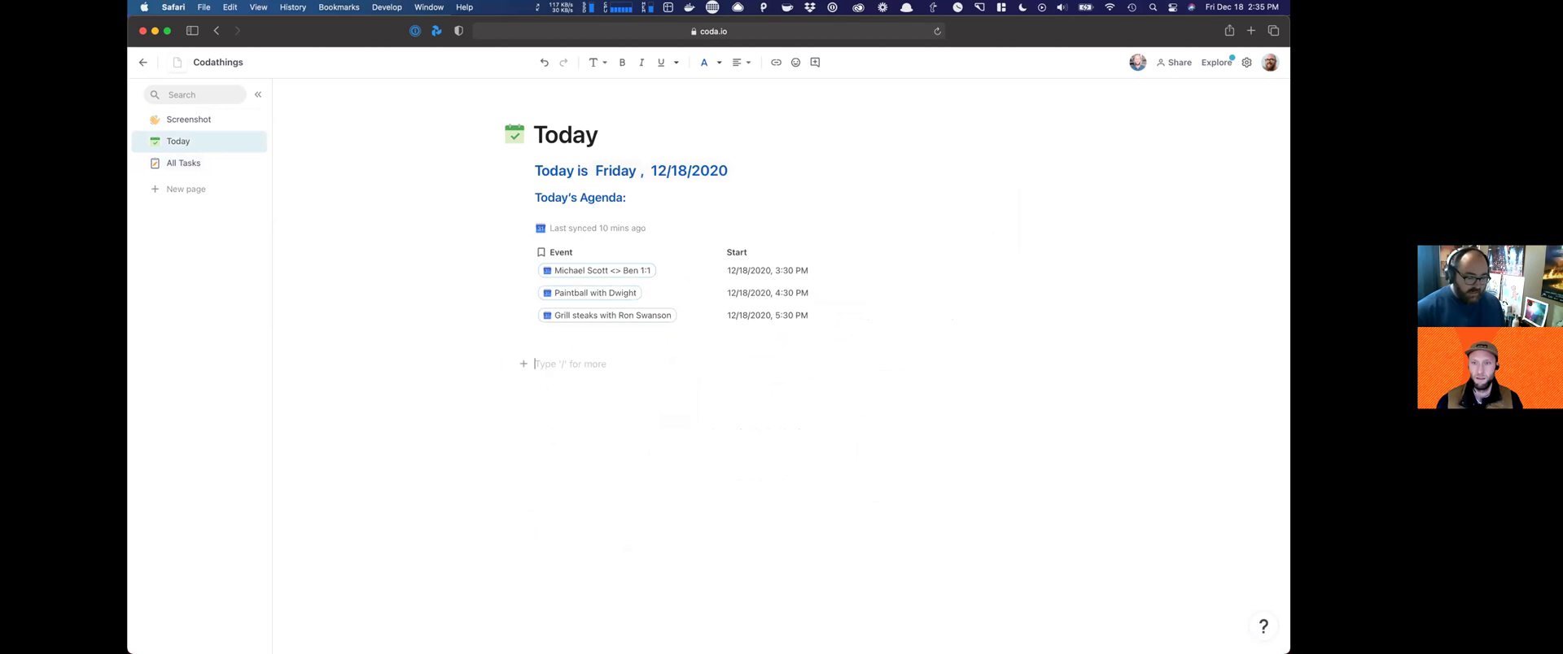
Step: Add a /table view of All Tasks to the Today page, titled Today's Tasks
text(/table)
key(Return)
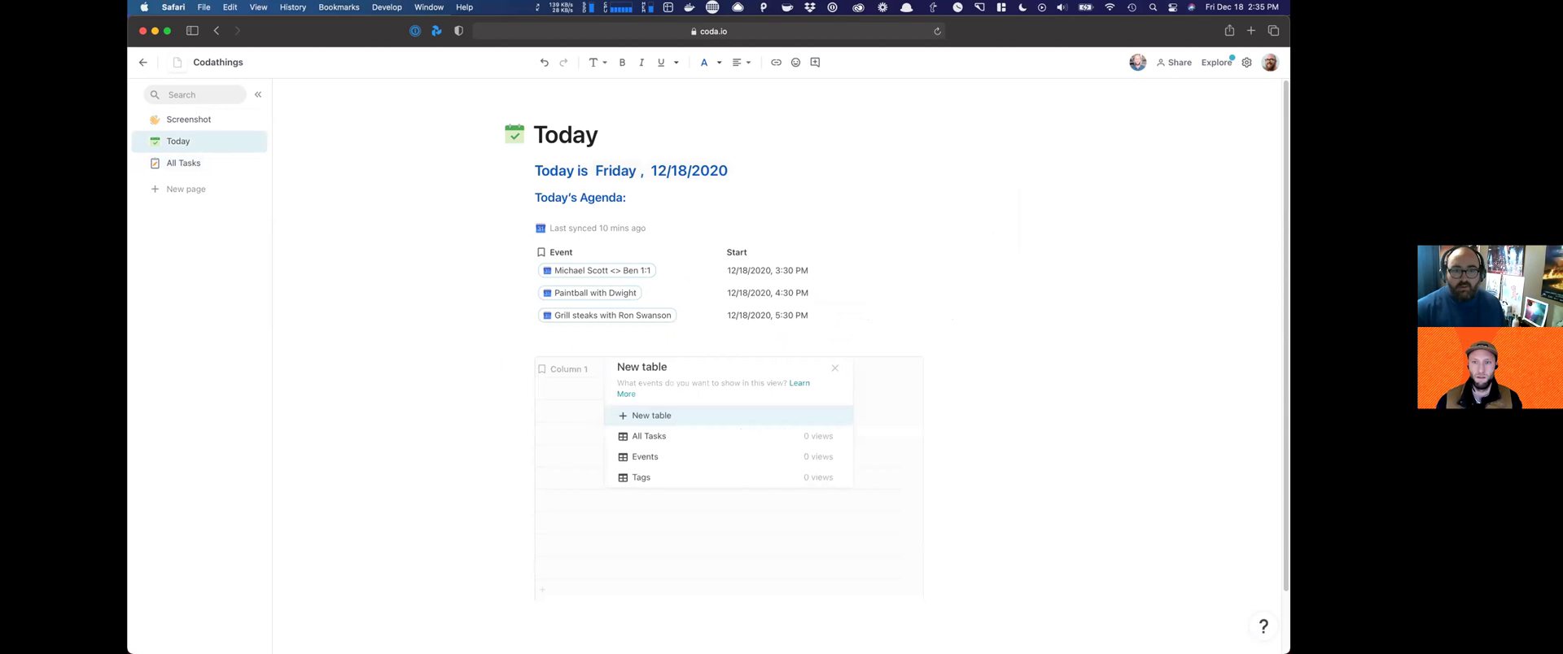
key(Down)
key(Return)
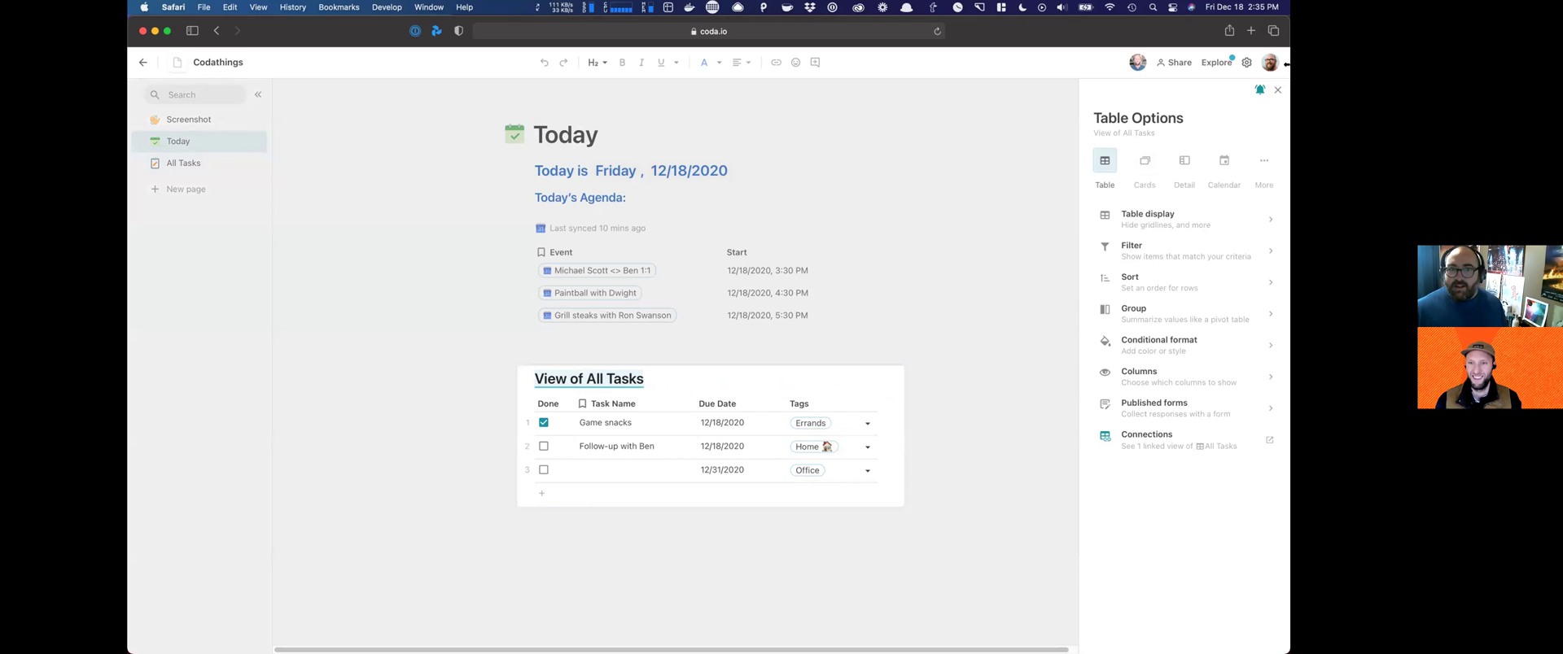
click(588, 386)
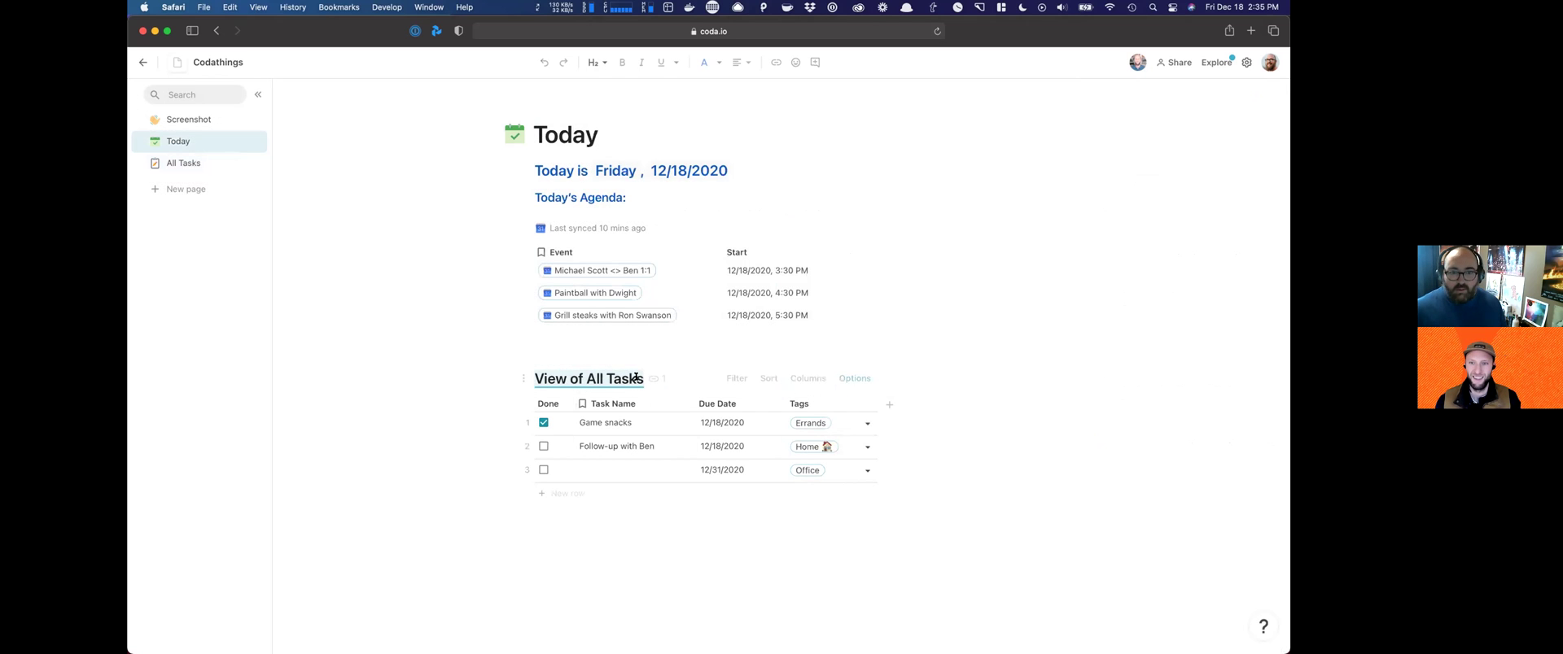
triple_click(608, 378)
text(T)
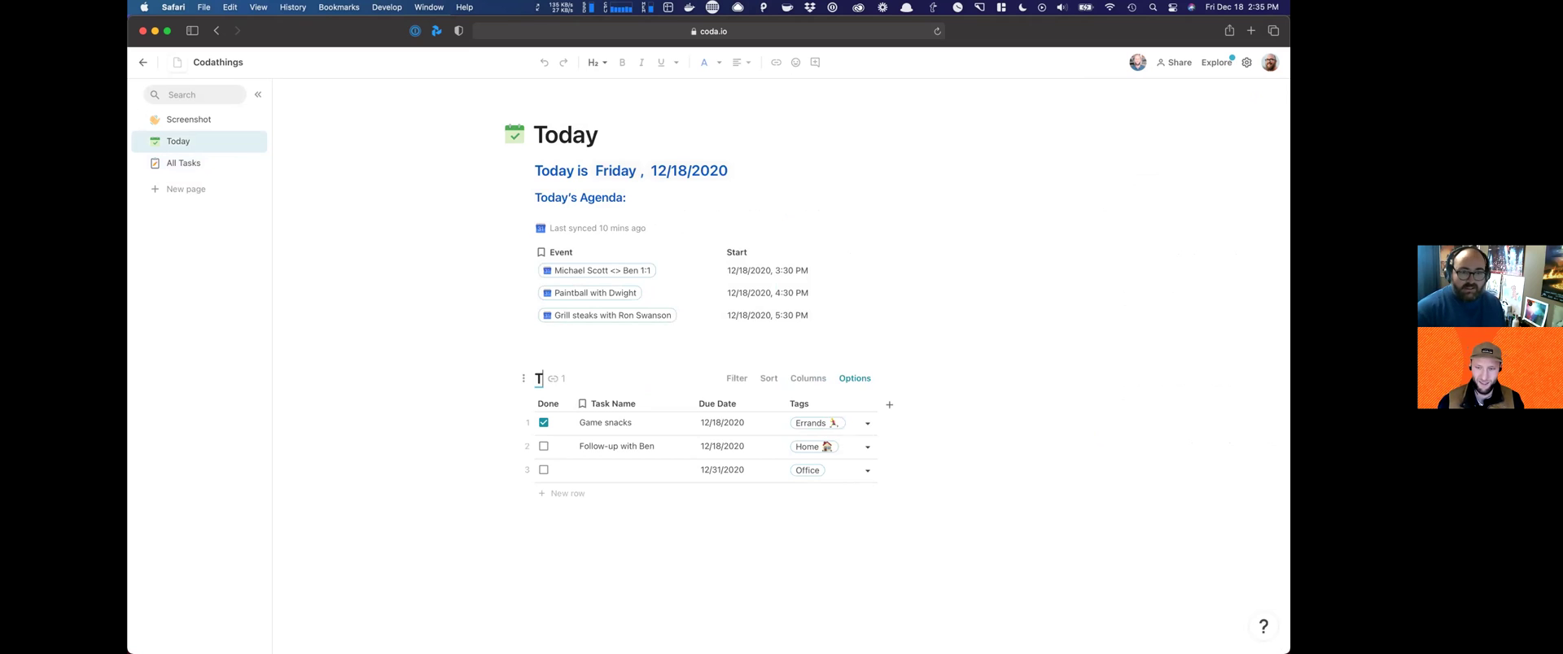
text(oday's Tasks)
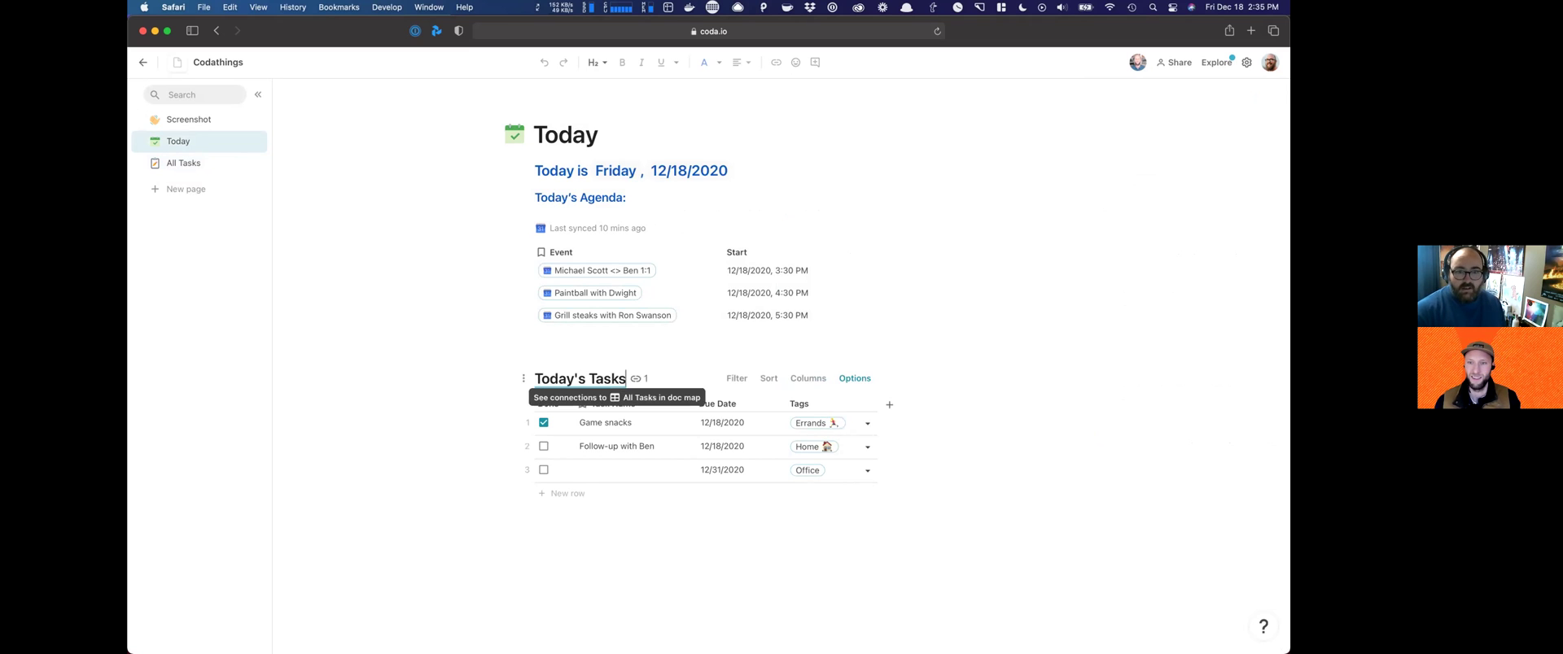
key(Return)
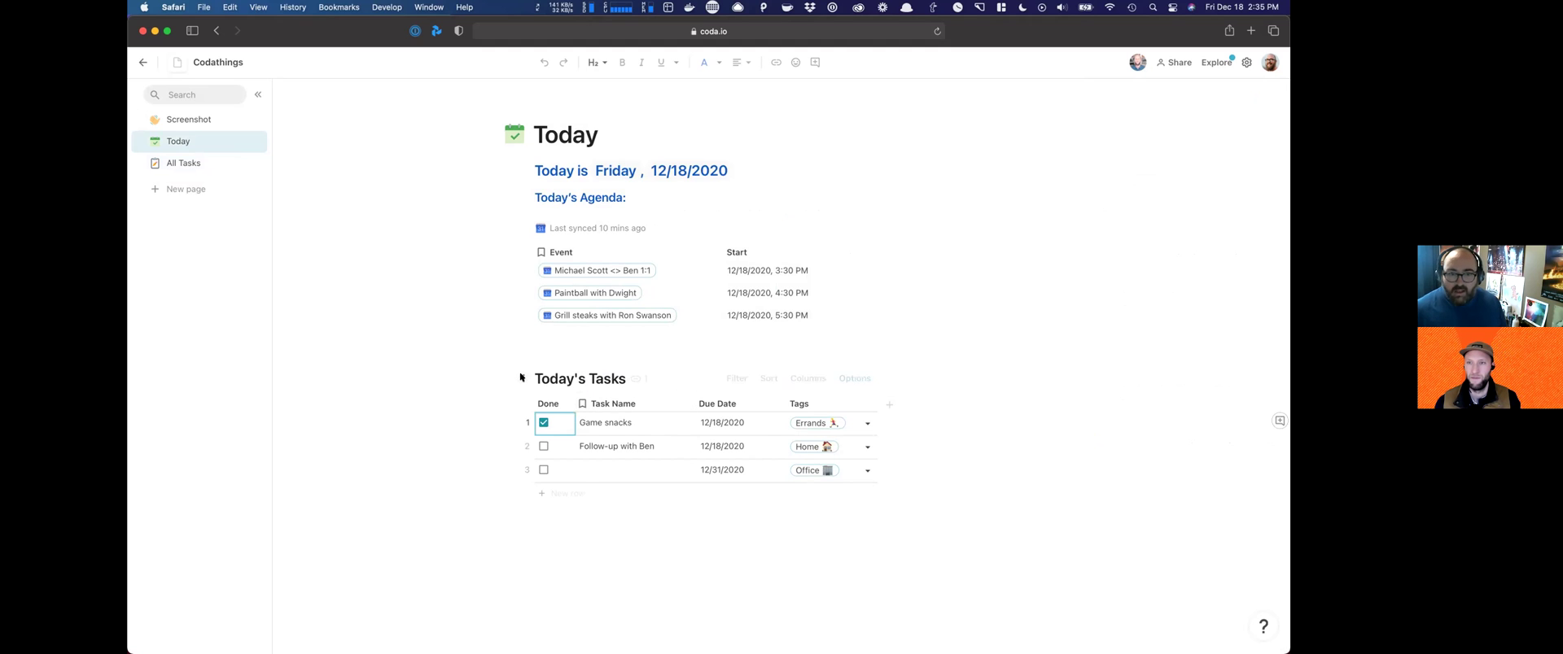
Step: Filter Today's Tasks to rows whose Due Date is equal to Today
click(736, 376)
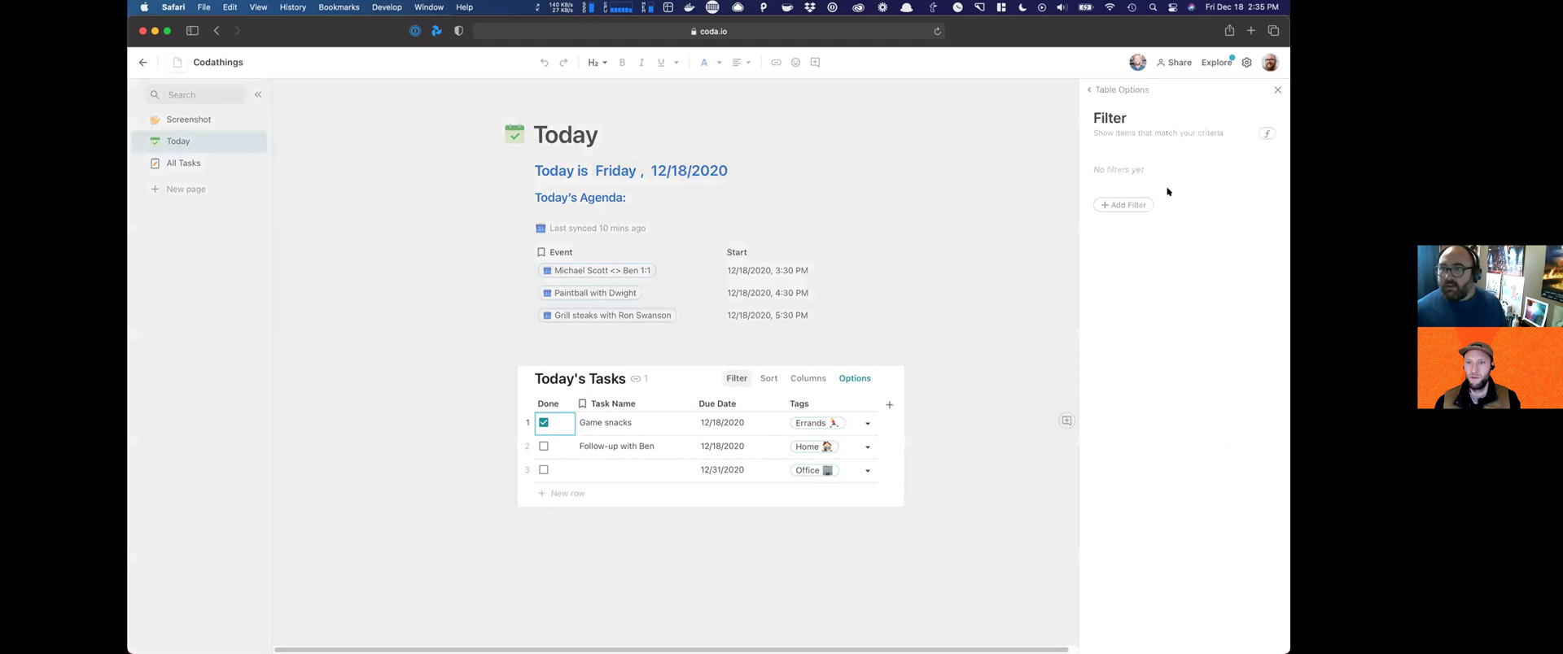
click(1136, 205)
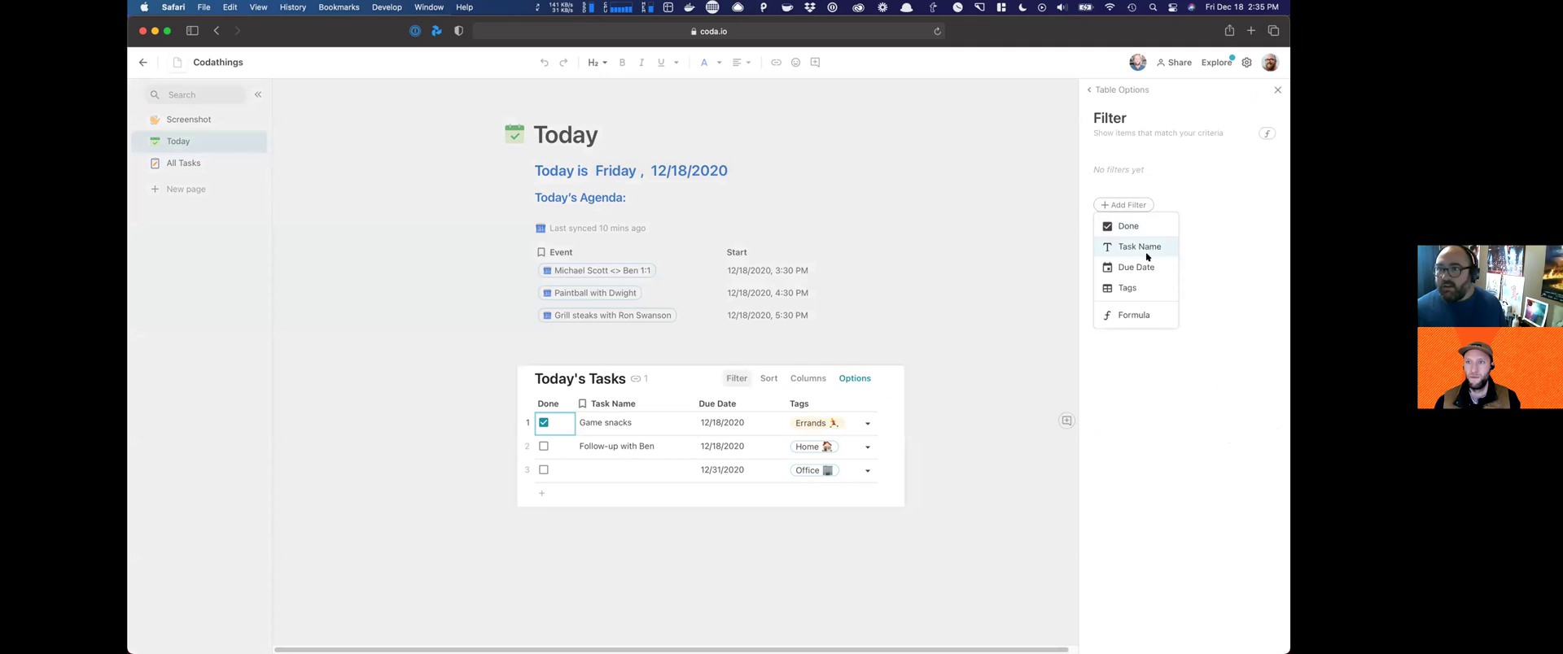
click(1146, 265)
click(1146, 202)
click(1136, 268)
click(1278, 89)
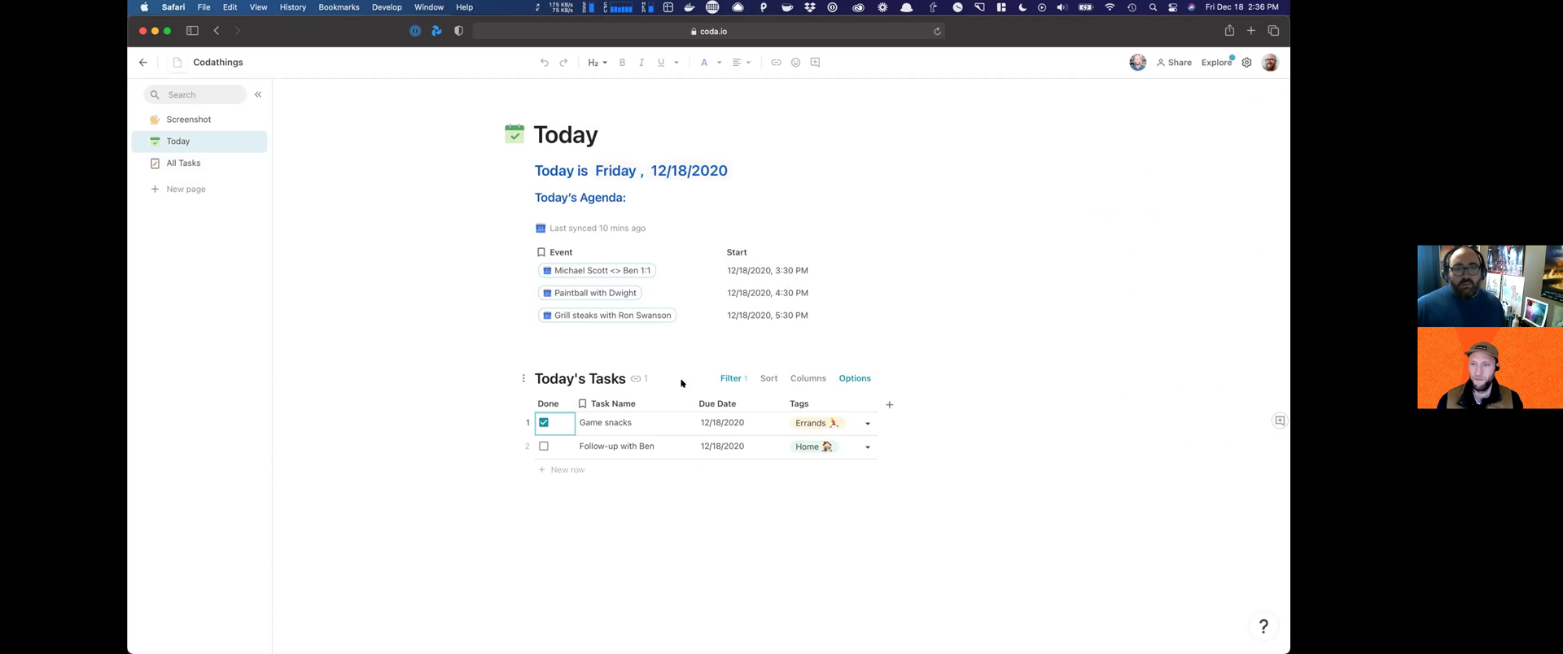
Step: Add a second filter showing only tasks with Done unchecked
click(730, 378)
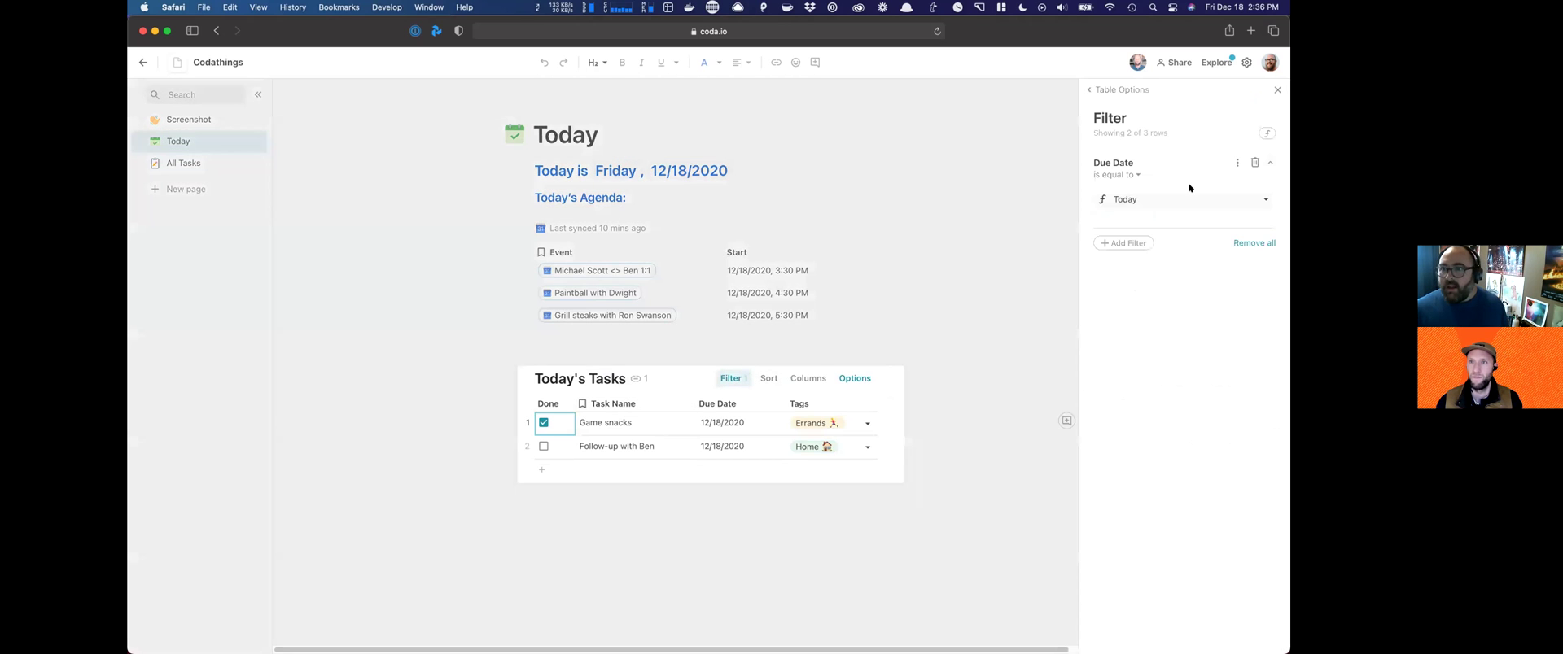
click(1123, 243)
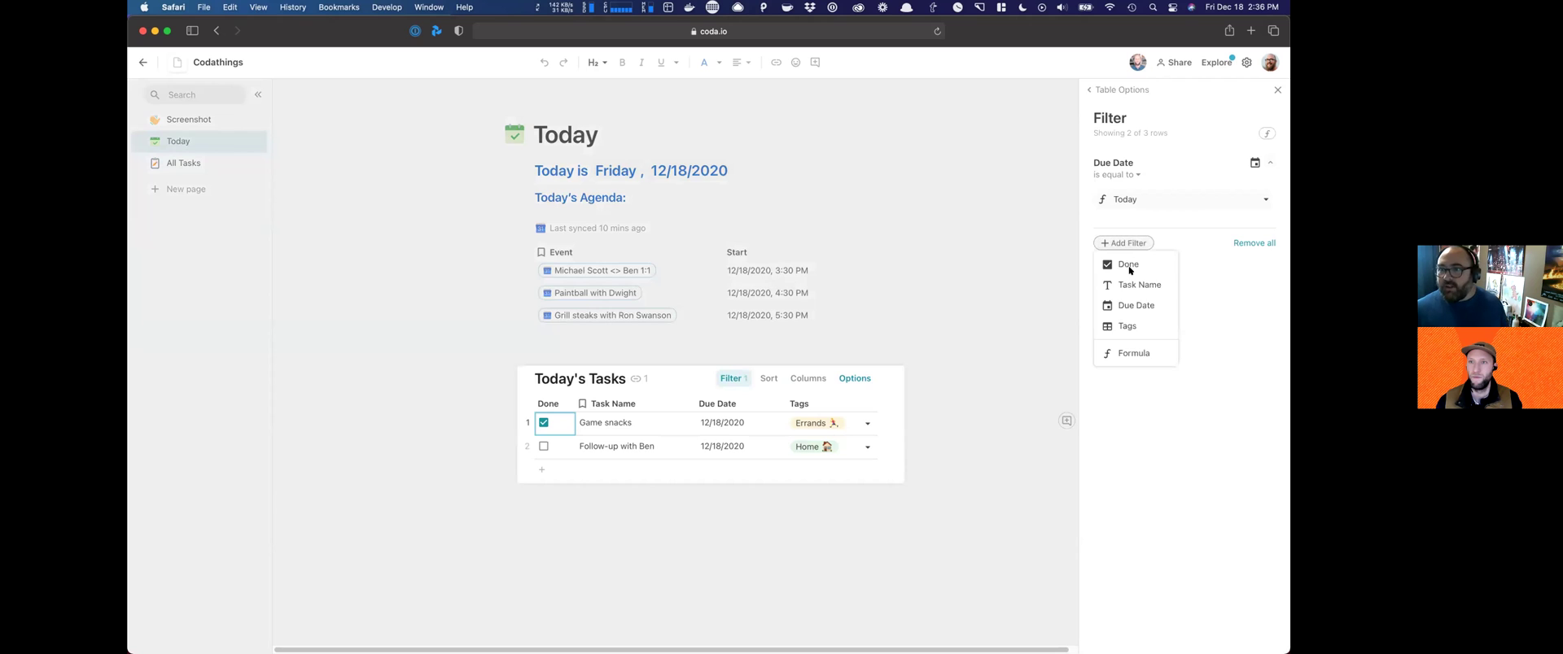
click(1129, 265)
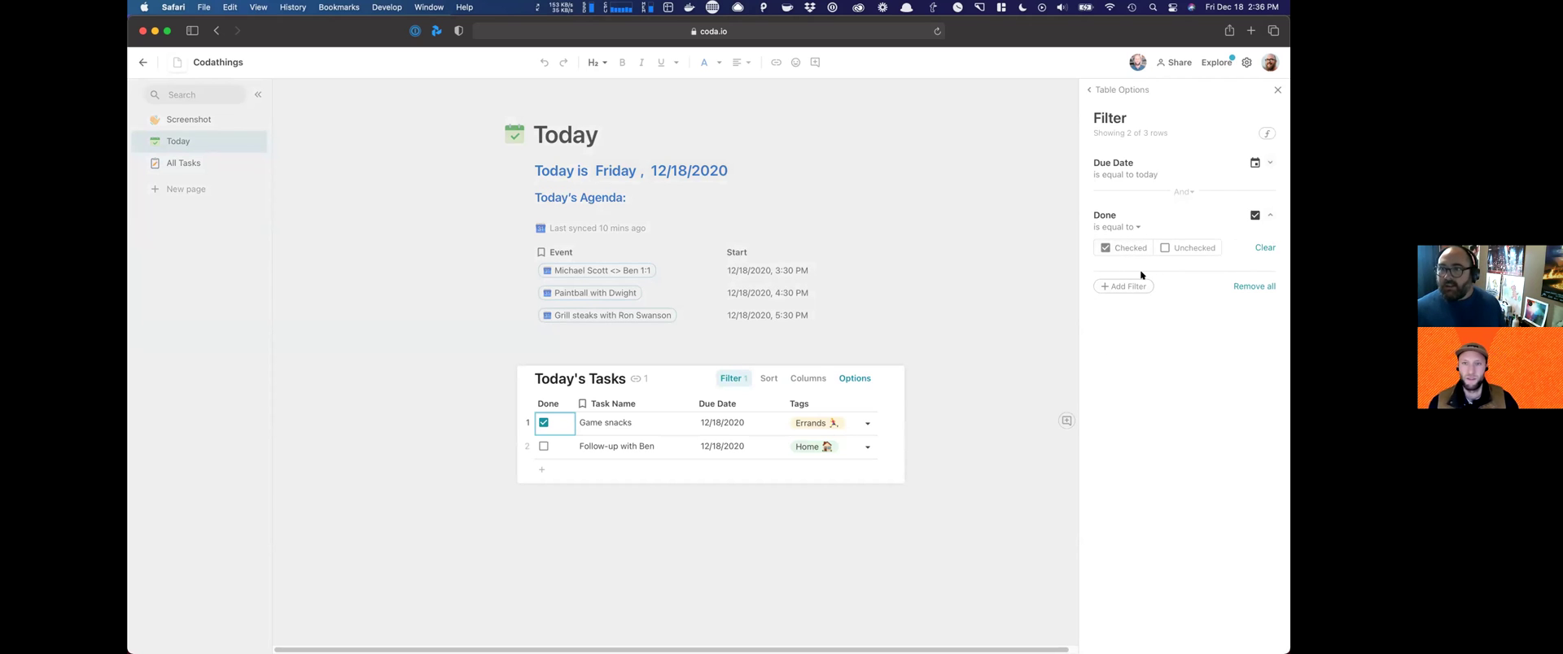
click(1176, 246)
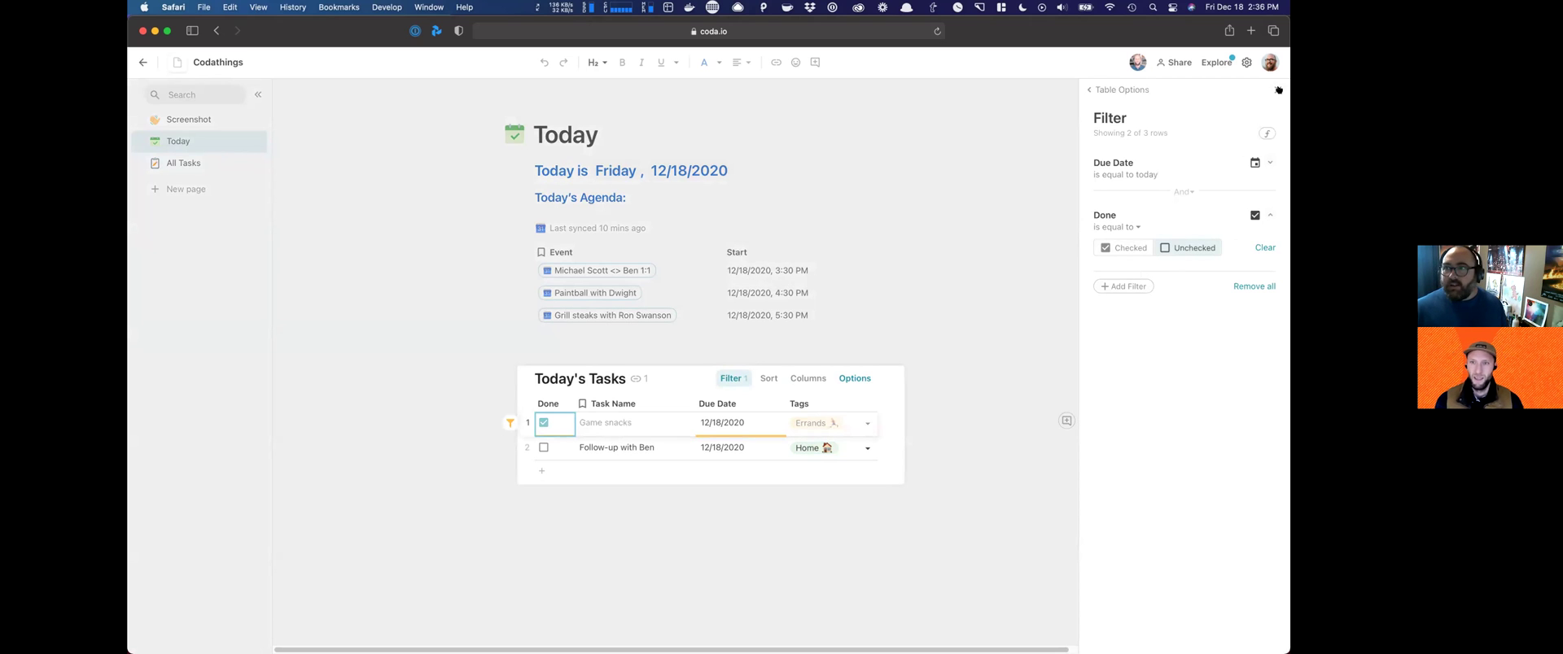
click(966, 340)
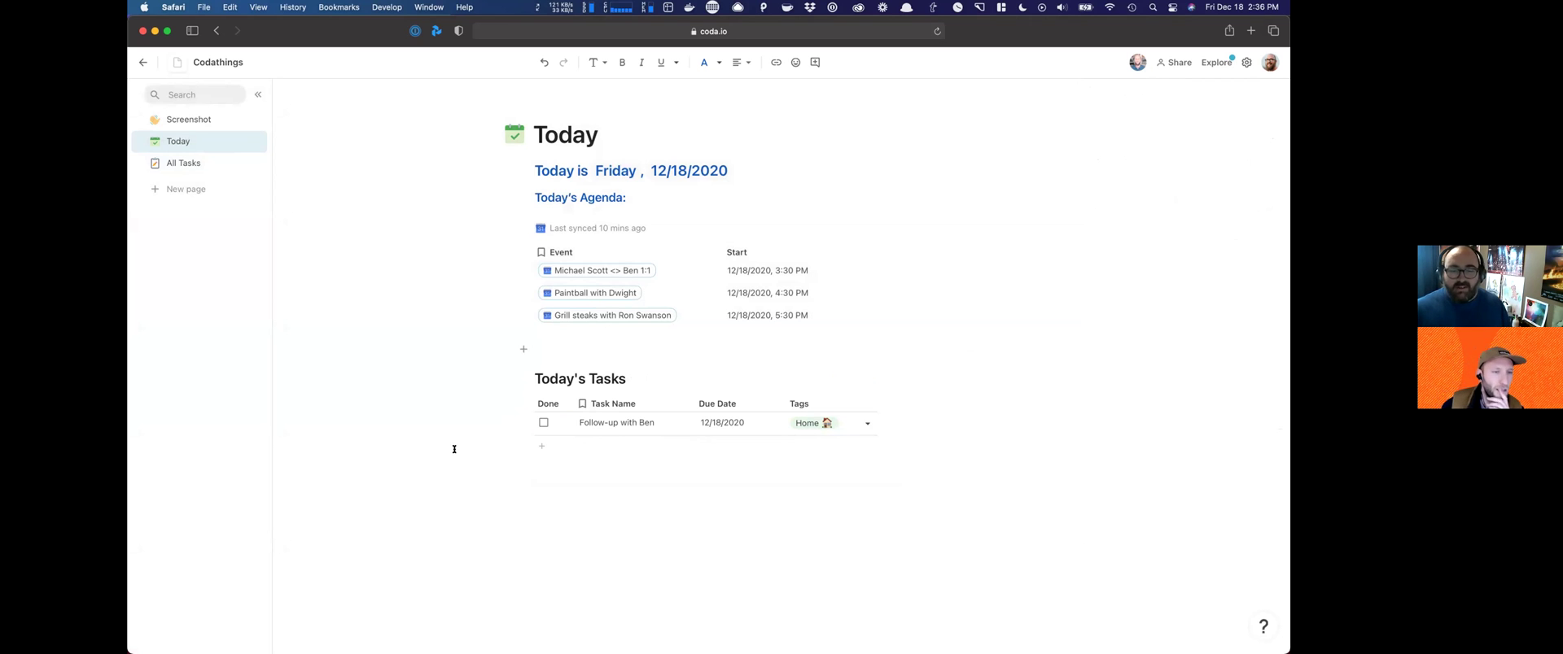
Step: Hide the table title and paste the agenda heading above it, changing Agenda to Tasks
click(523, 379)
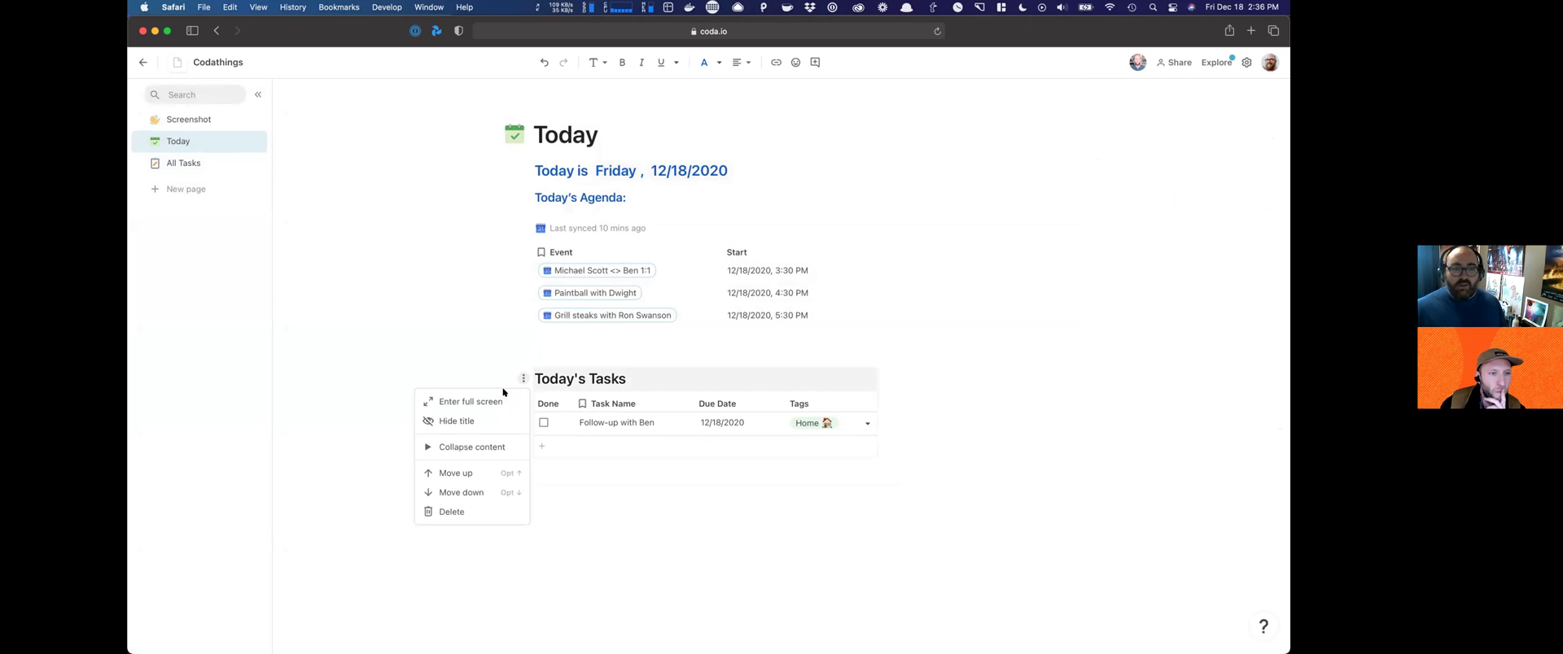
click(456, 420)
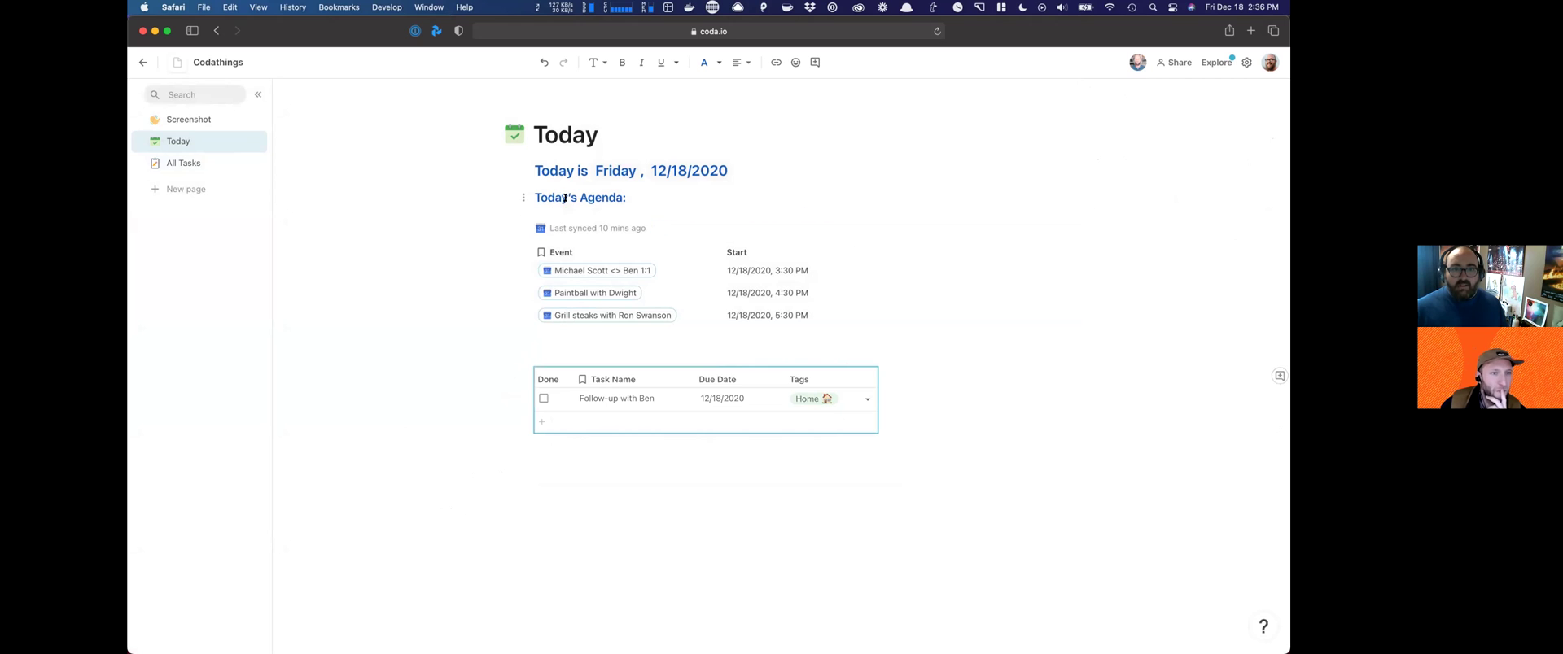
click(570, 350)
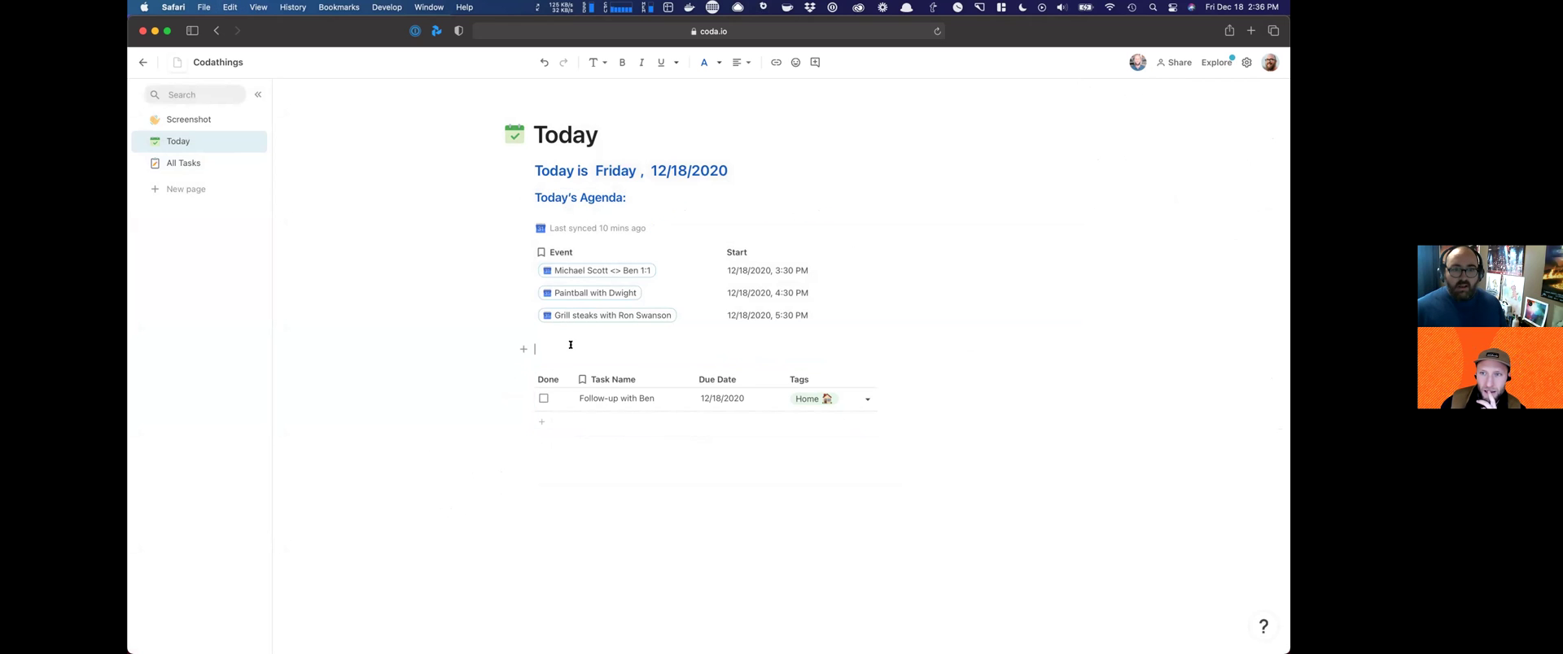
text(Today's Agenda:)
double_click(590, 352)
text(Tasks)
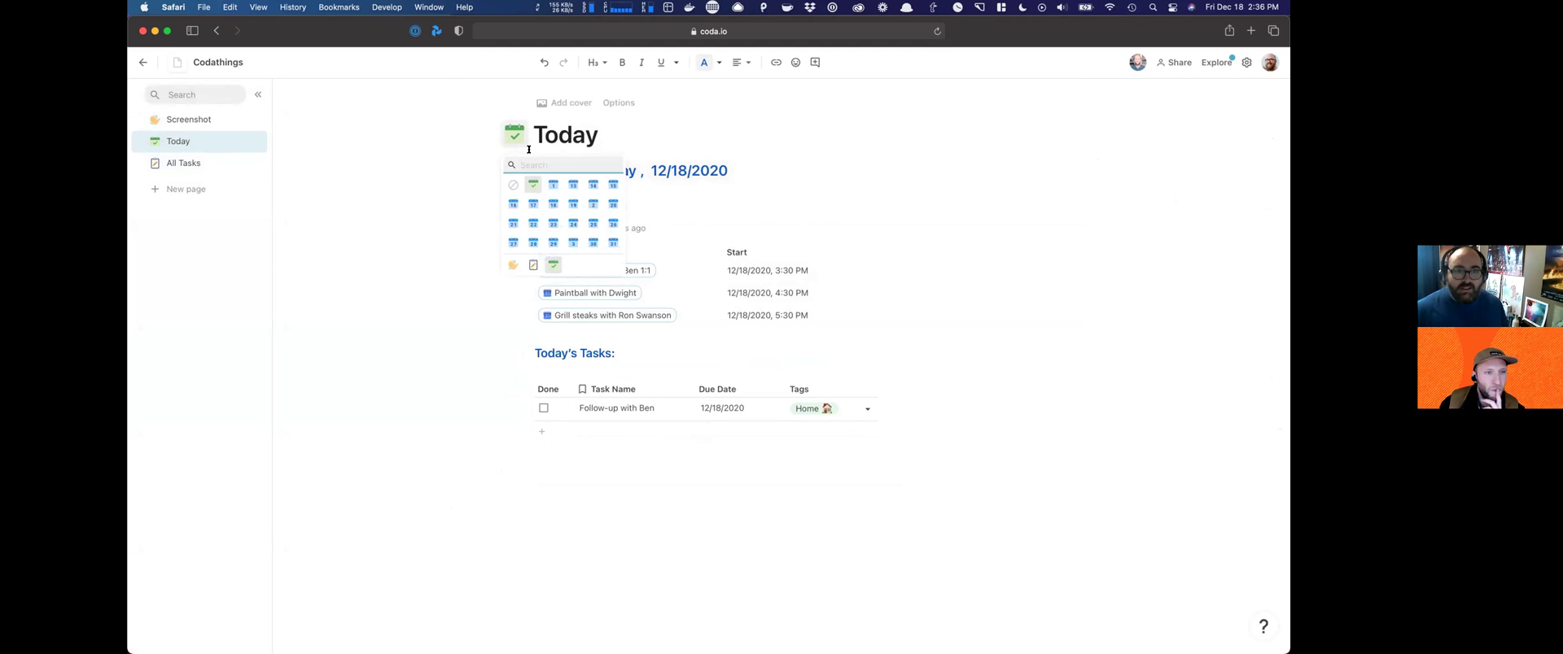
Step: Give the Today page a blue checkmark icon found by searching 'to do', then view Screenshot
text(task)
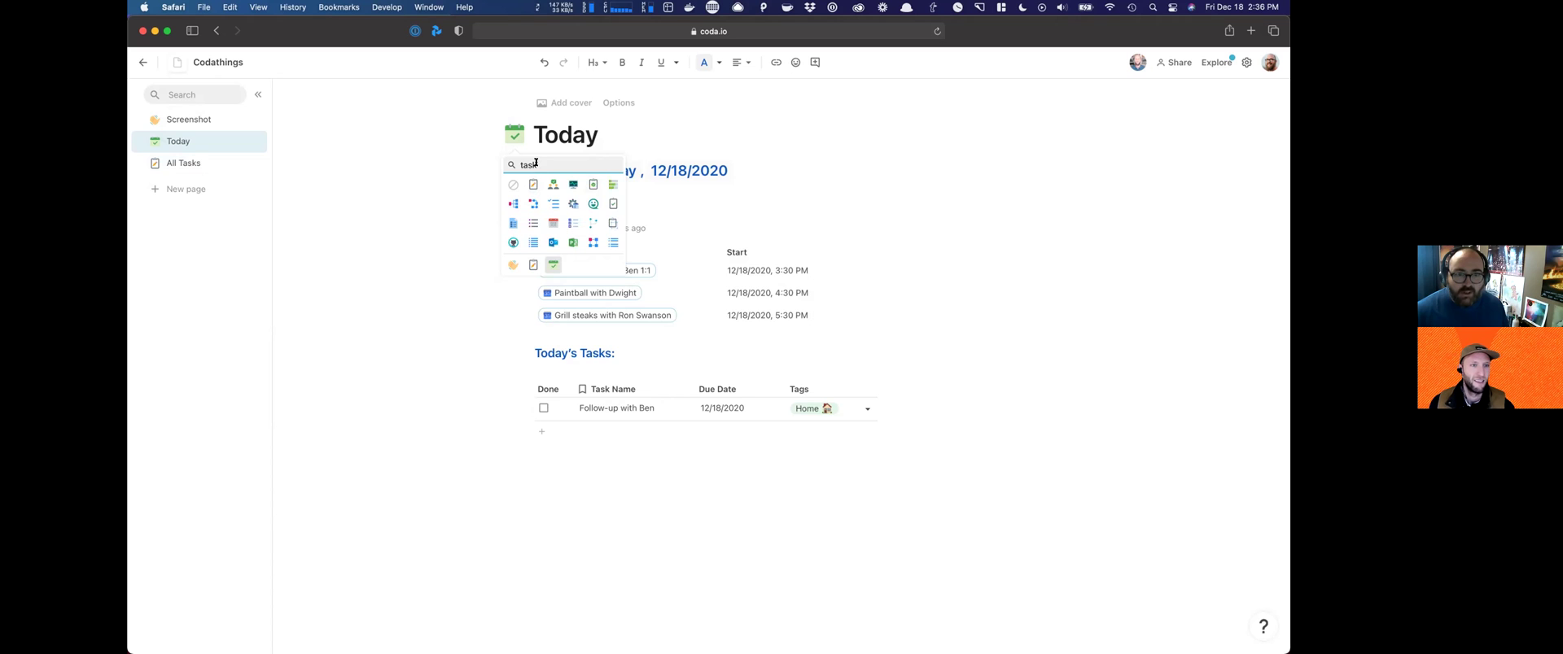
key(BackSpace)
key(BackSpace)
text(o do)
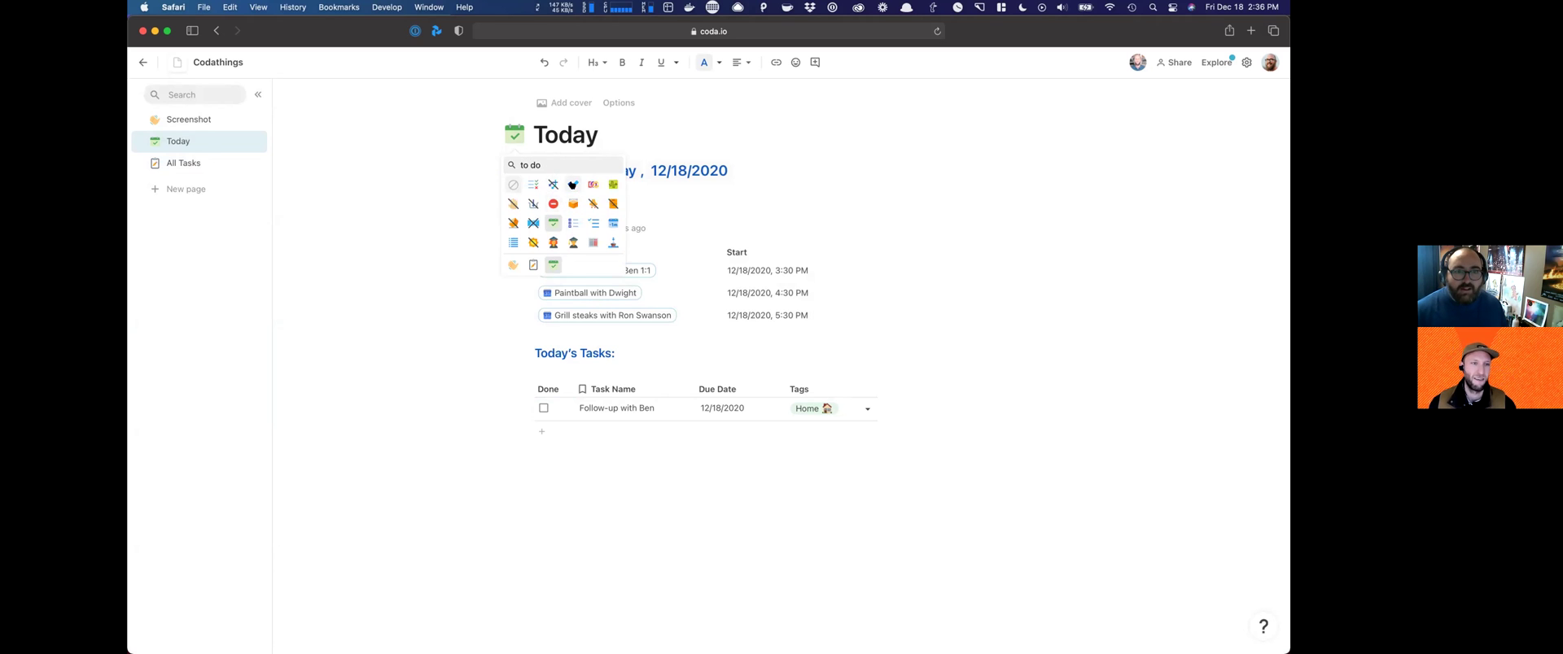
click(573, 184)
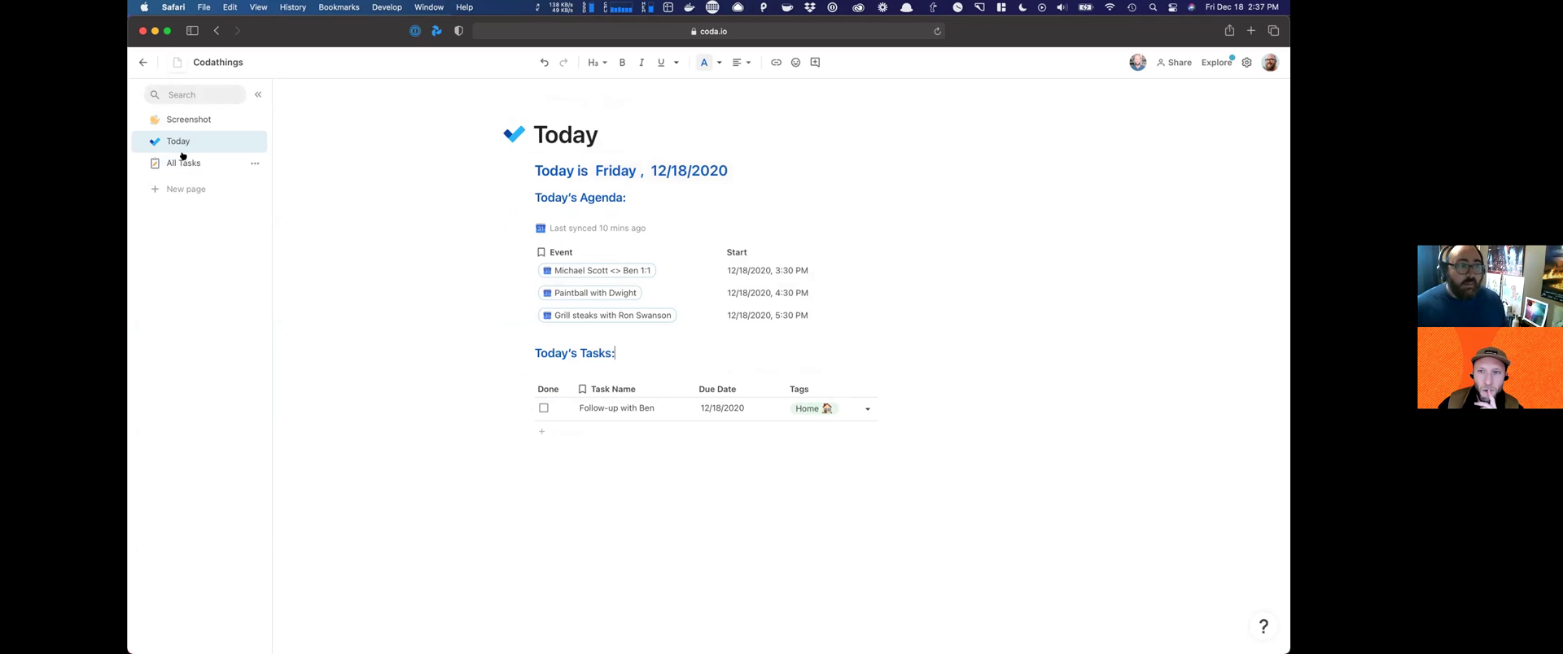
click(174, 119)
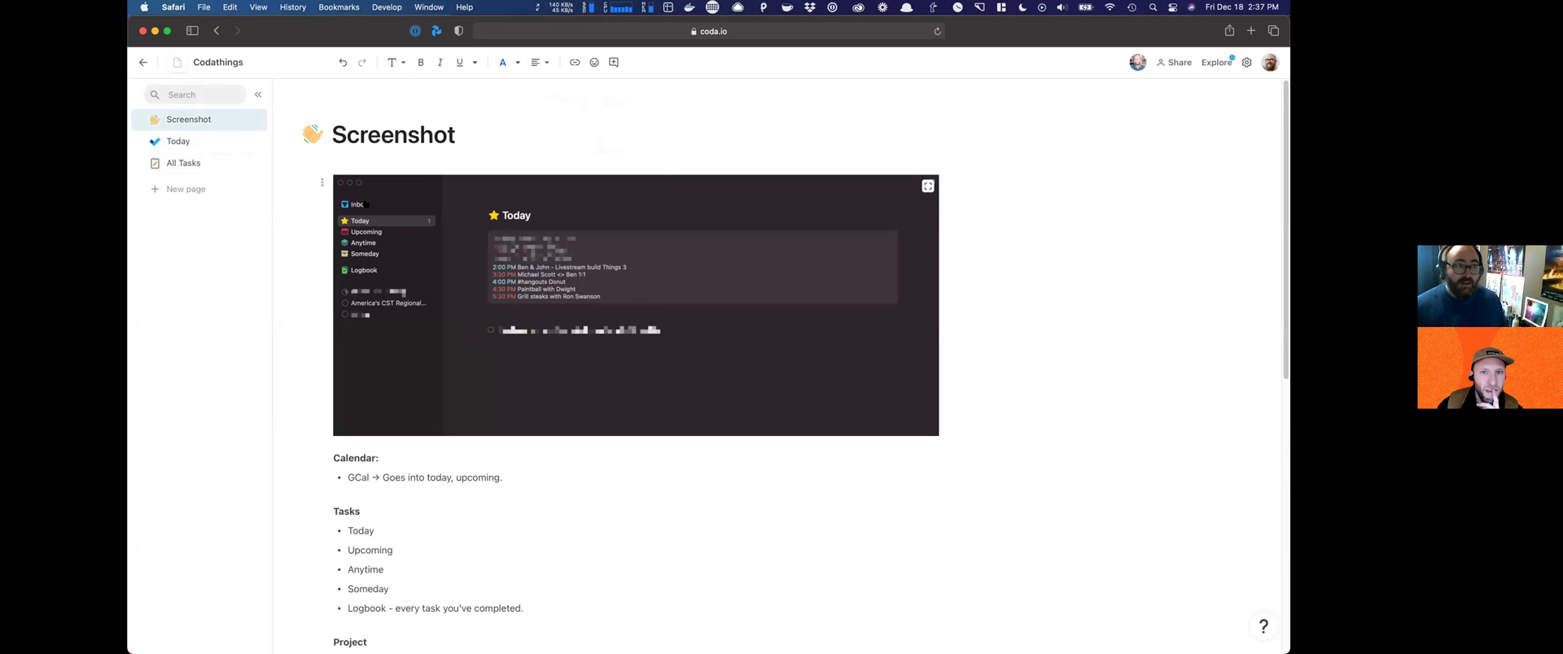
Step: Review the Upcoming entry in the Screenshot page's Tasks list, then return to Today
click(190, 140)
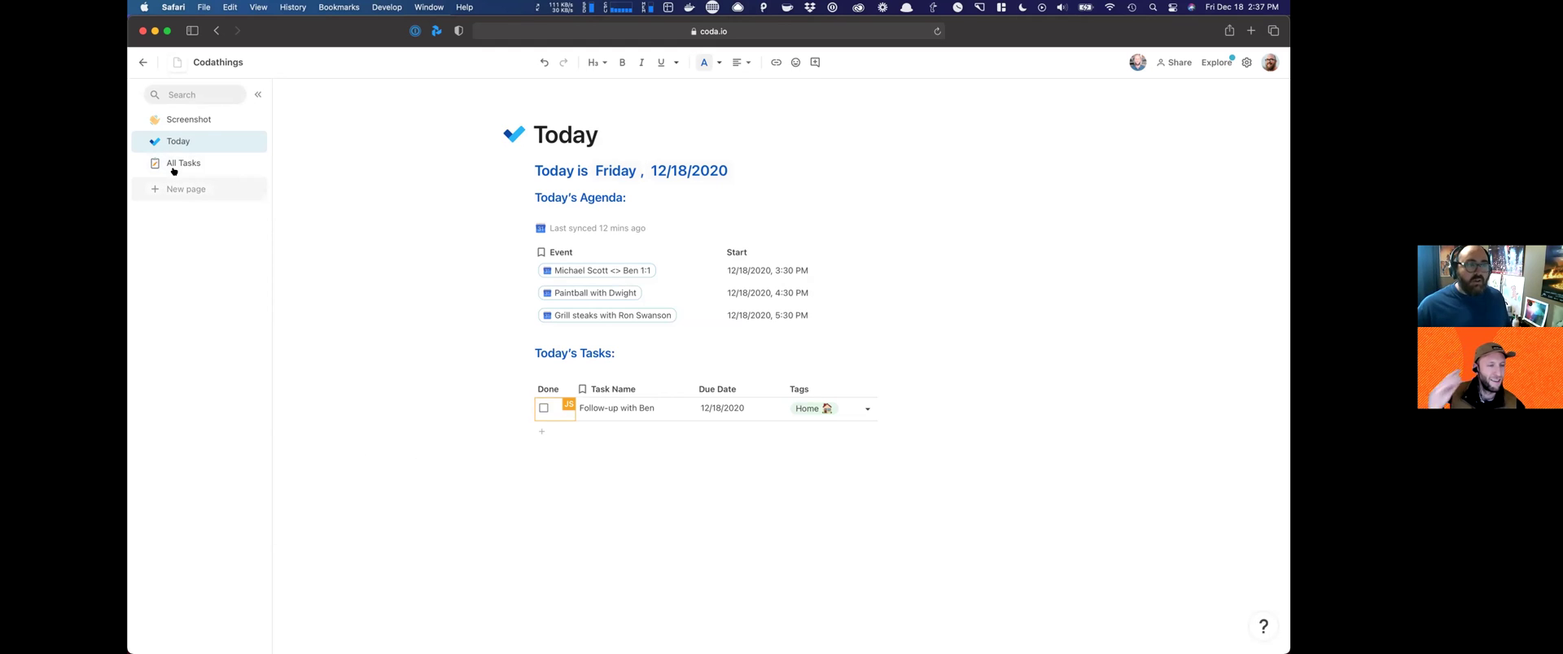
click(189, 119)
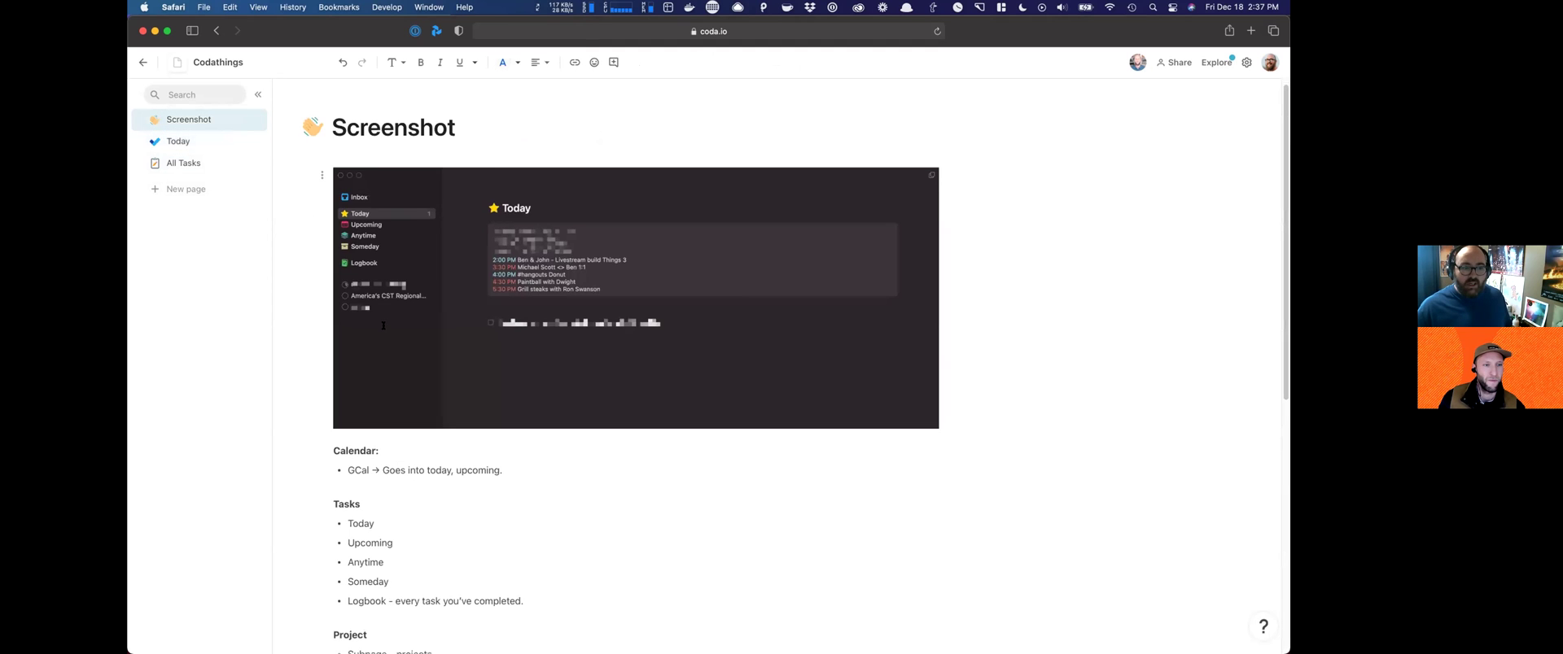
scroll(396, 270, down, 5)
click(394, 291)
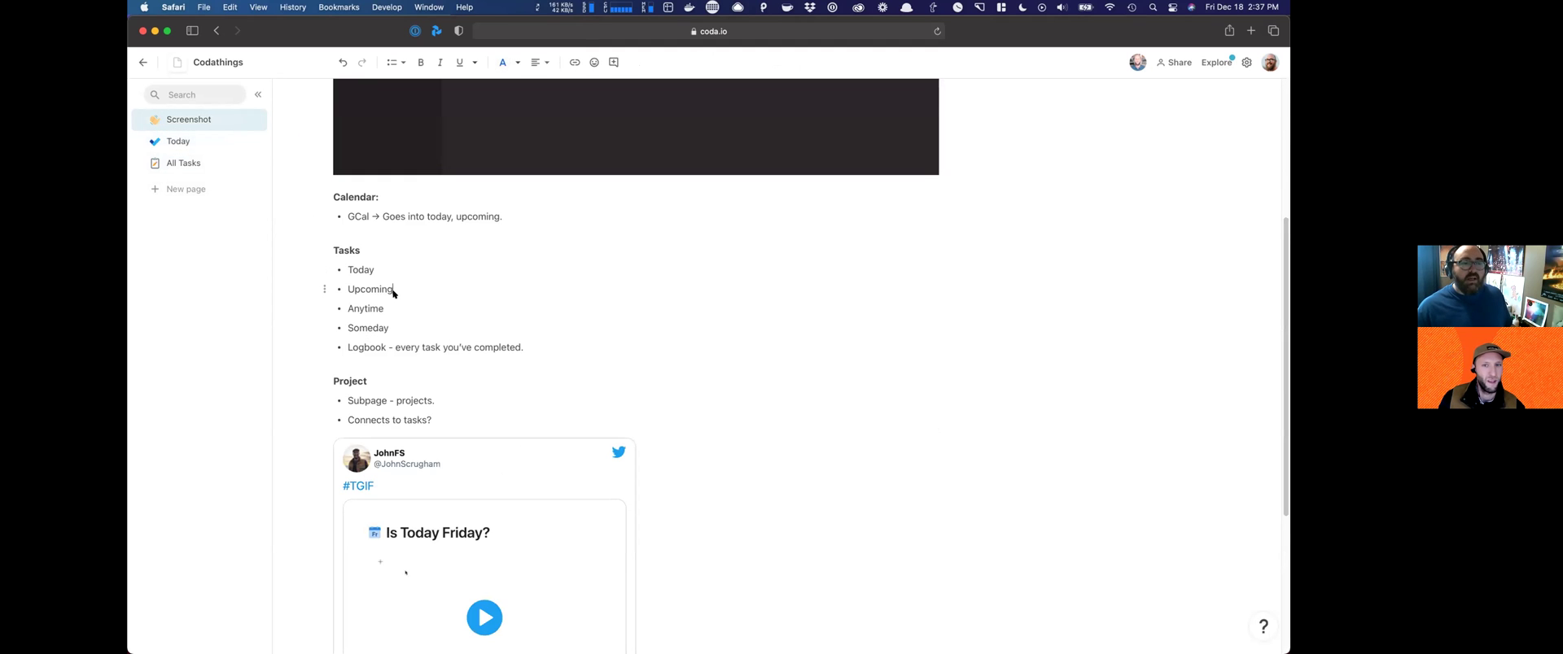
scroll(334, 271, up, 5)
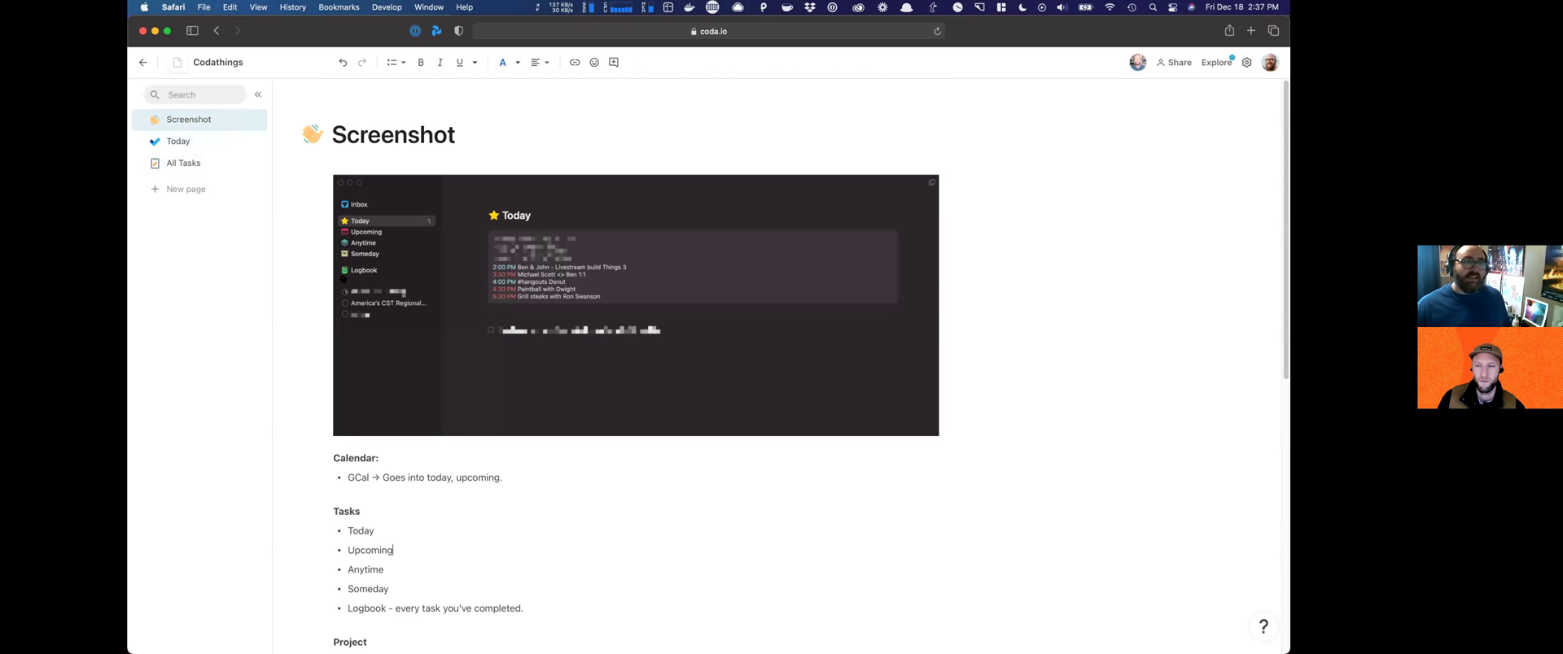
click(196, 143)
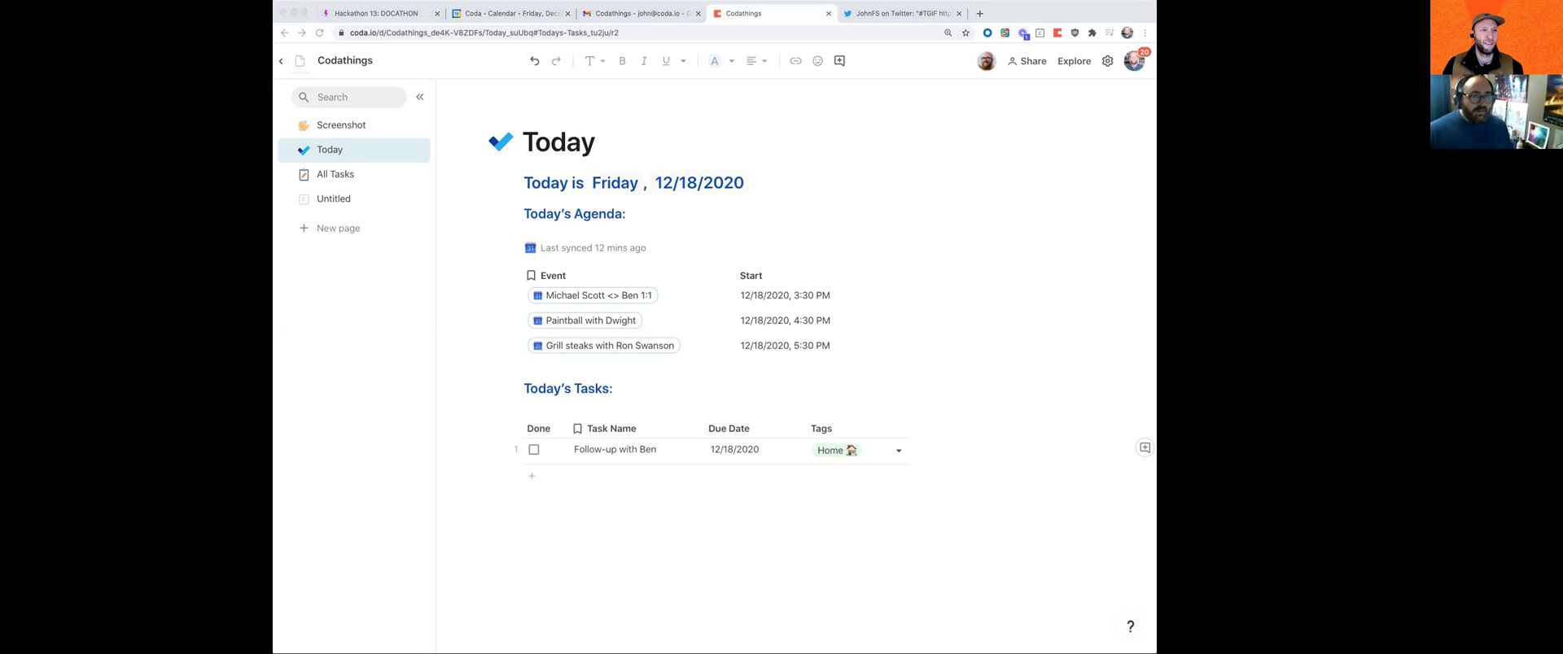
Step: Rename the Untitled page to Anytime and duplicate the Today page from its sidebar menu
click(636, 236)
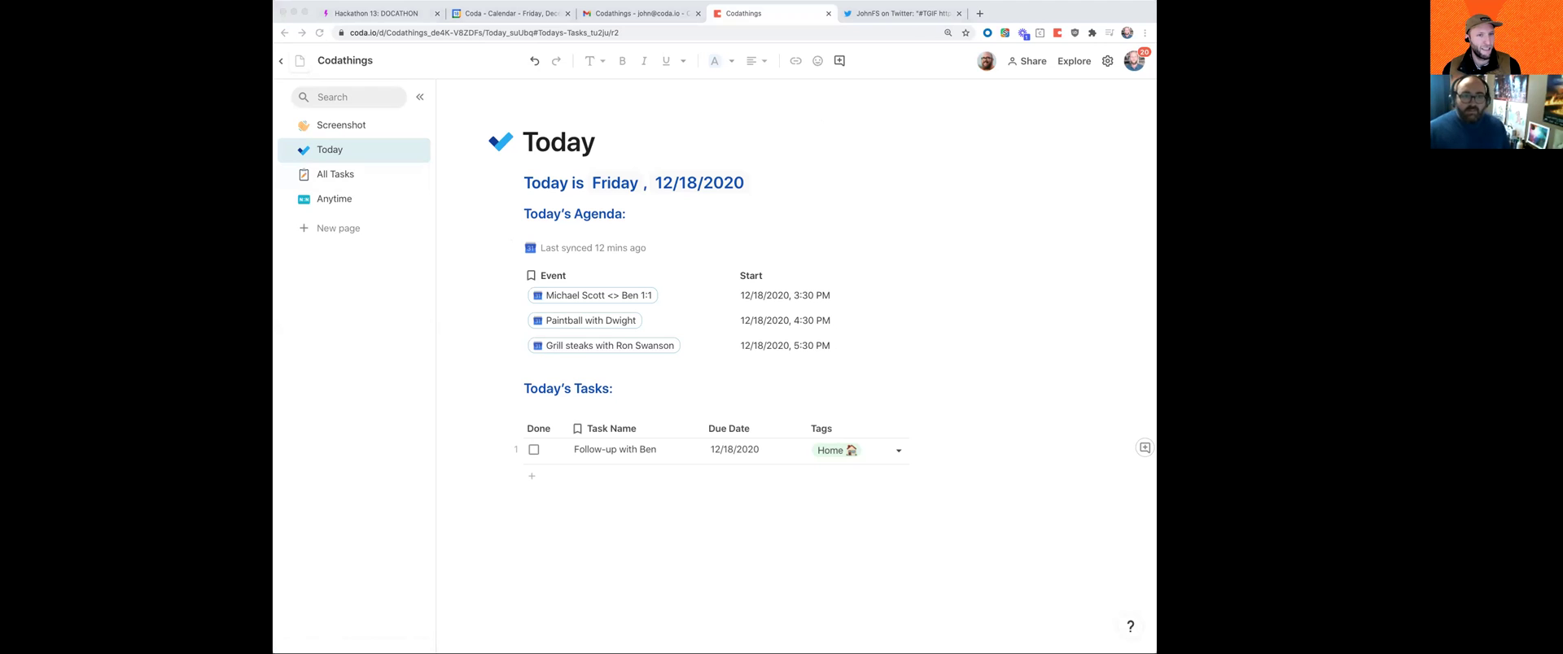
click(839, 189)
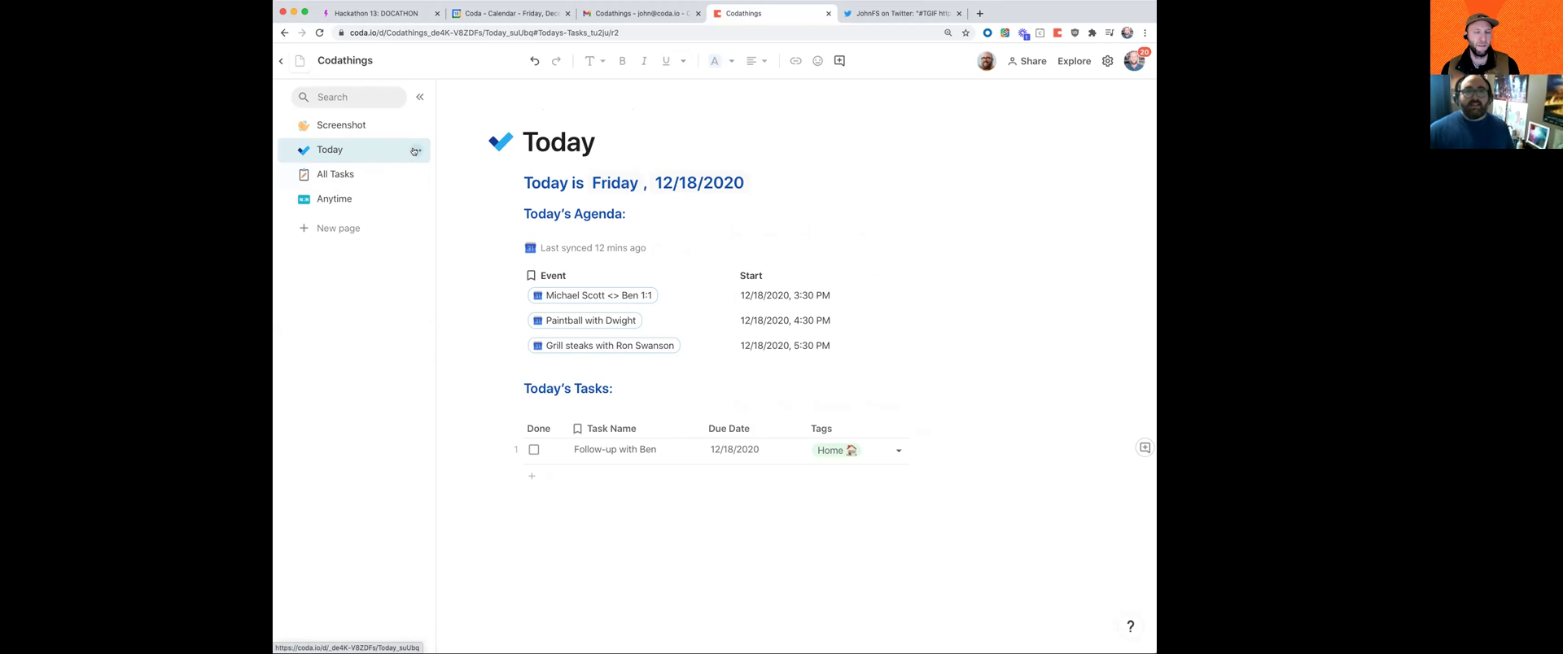
click(414, 151)
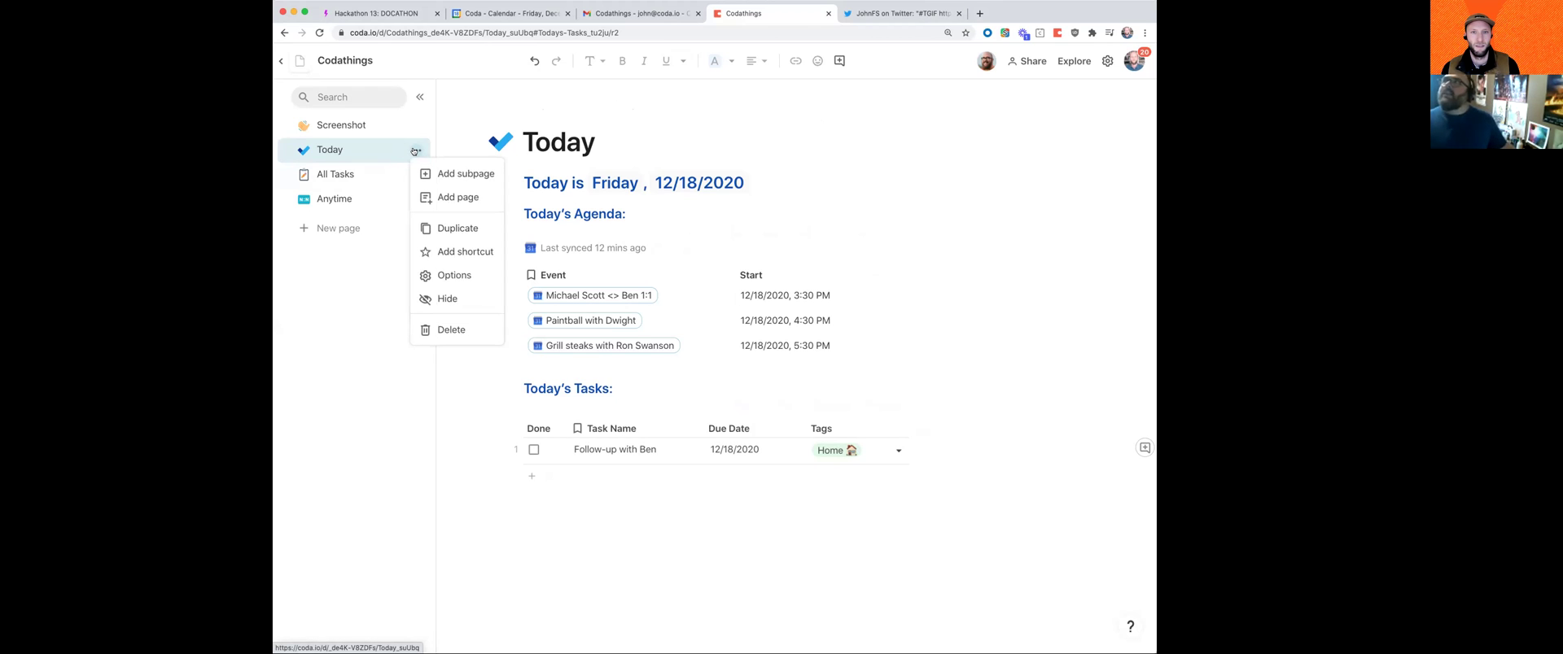
click(414, 151)
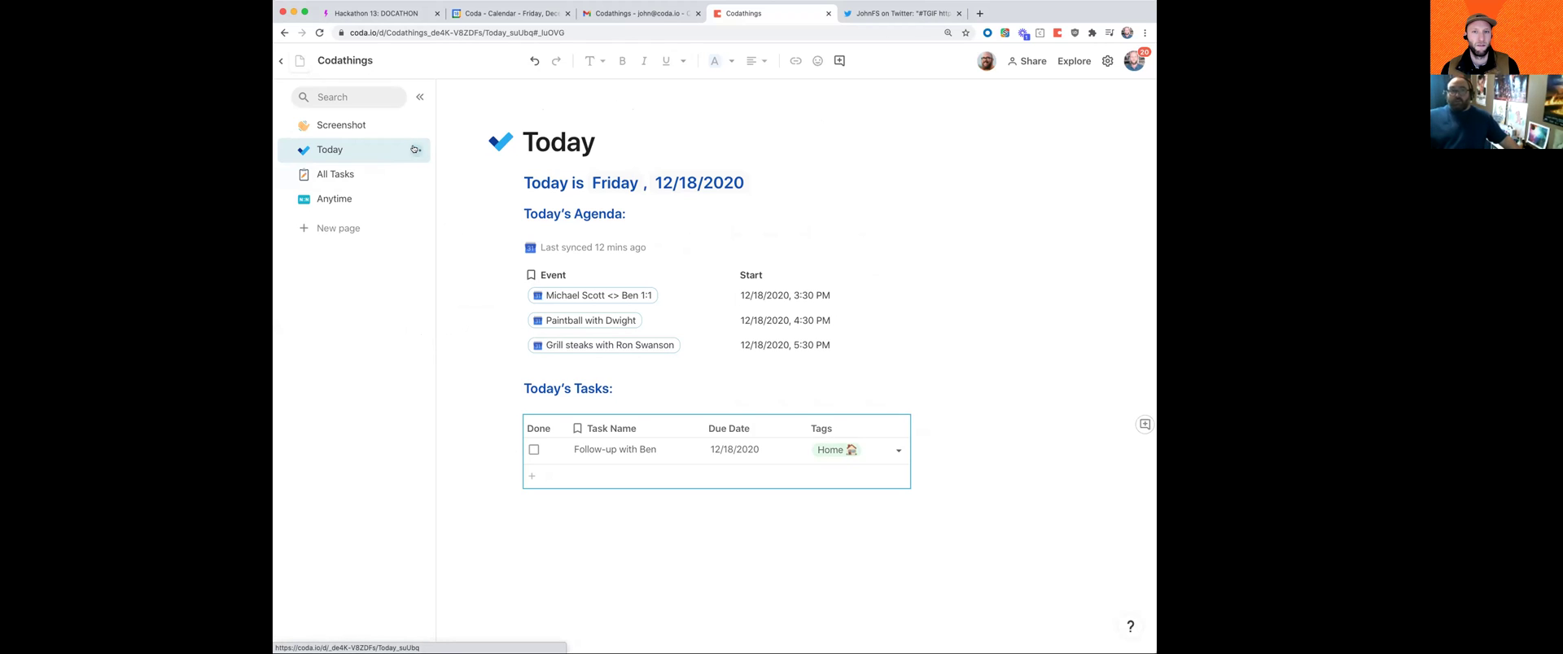
click(415, 151)
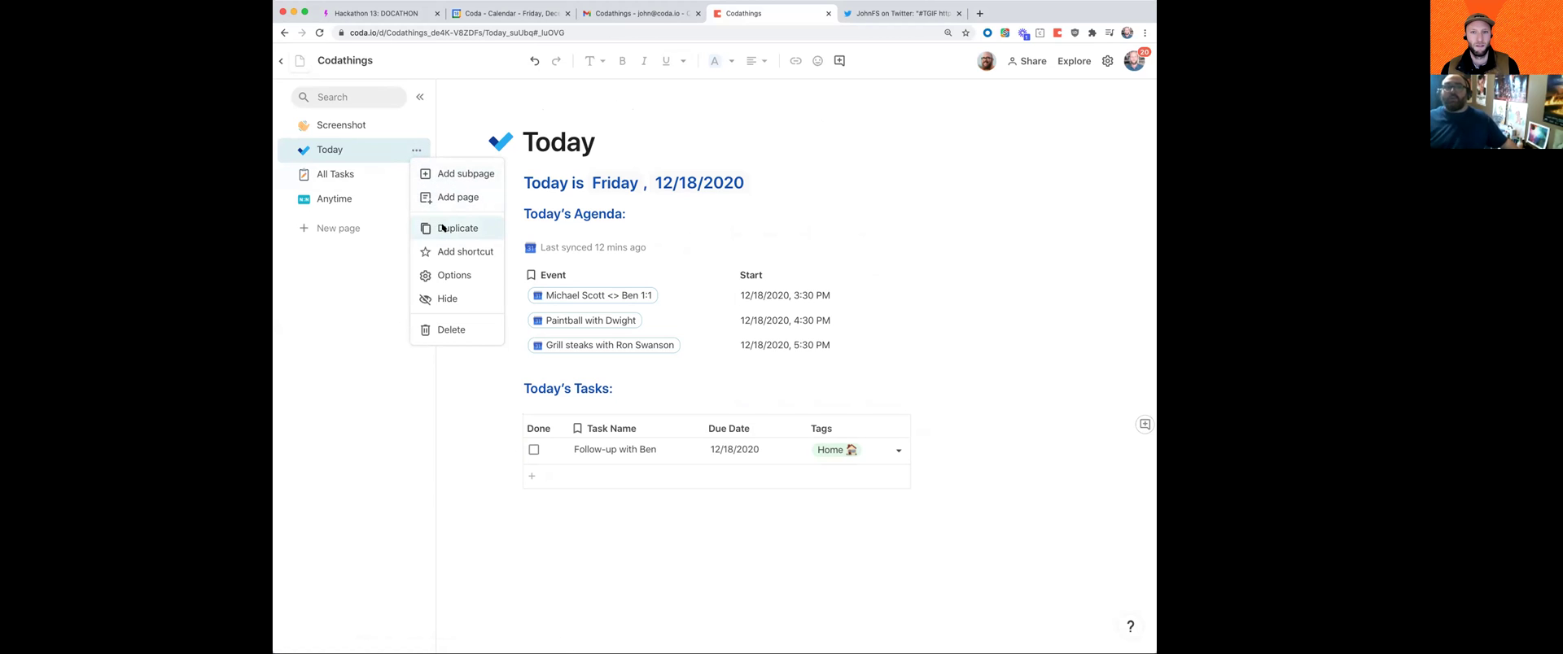
click(442, 228)
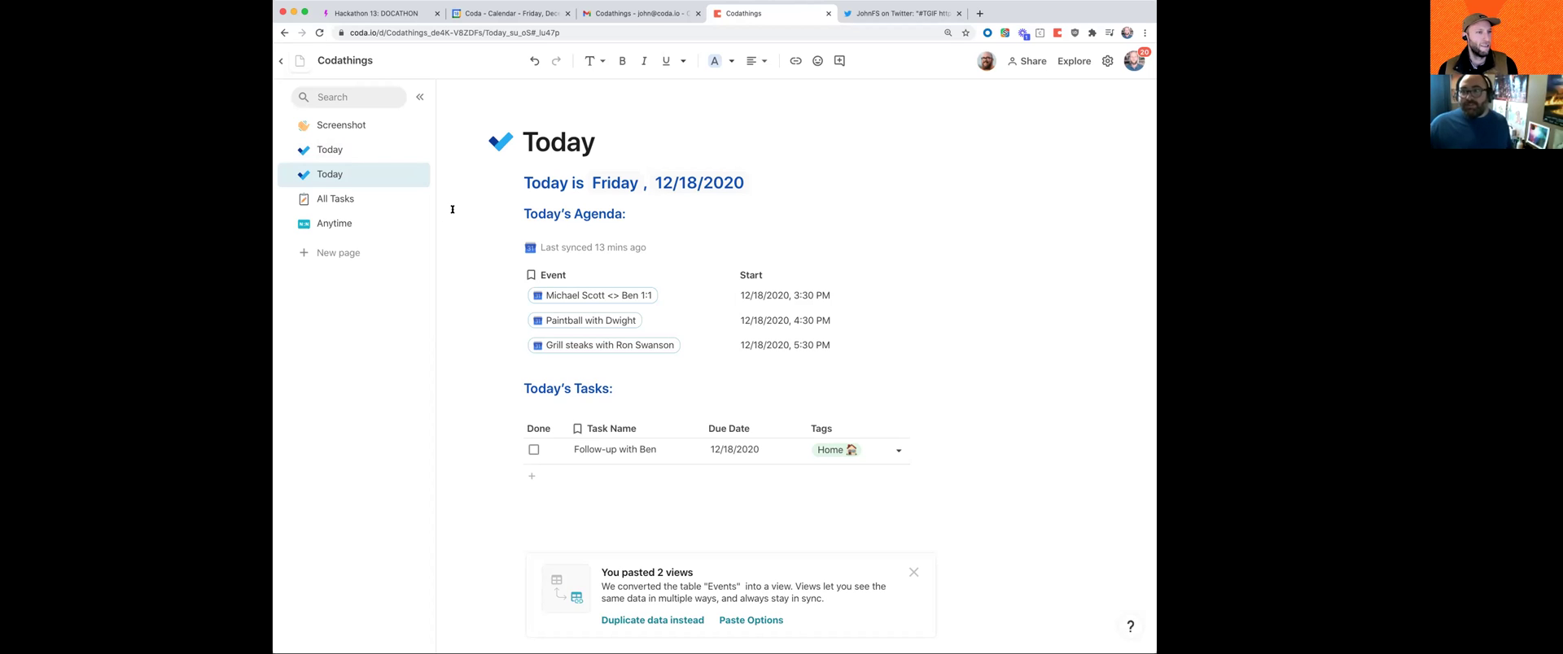
Step: Rename the duplicated page to Upcoming and give it a calendar icon
click(423, 178)
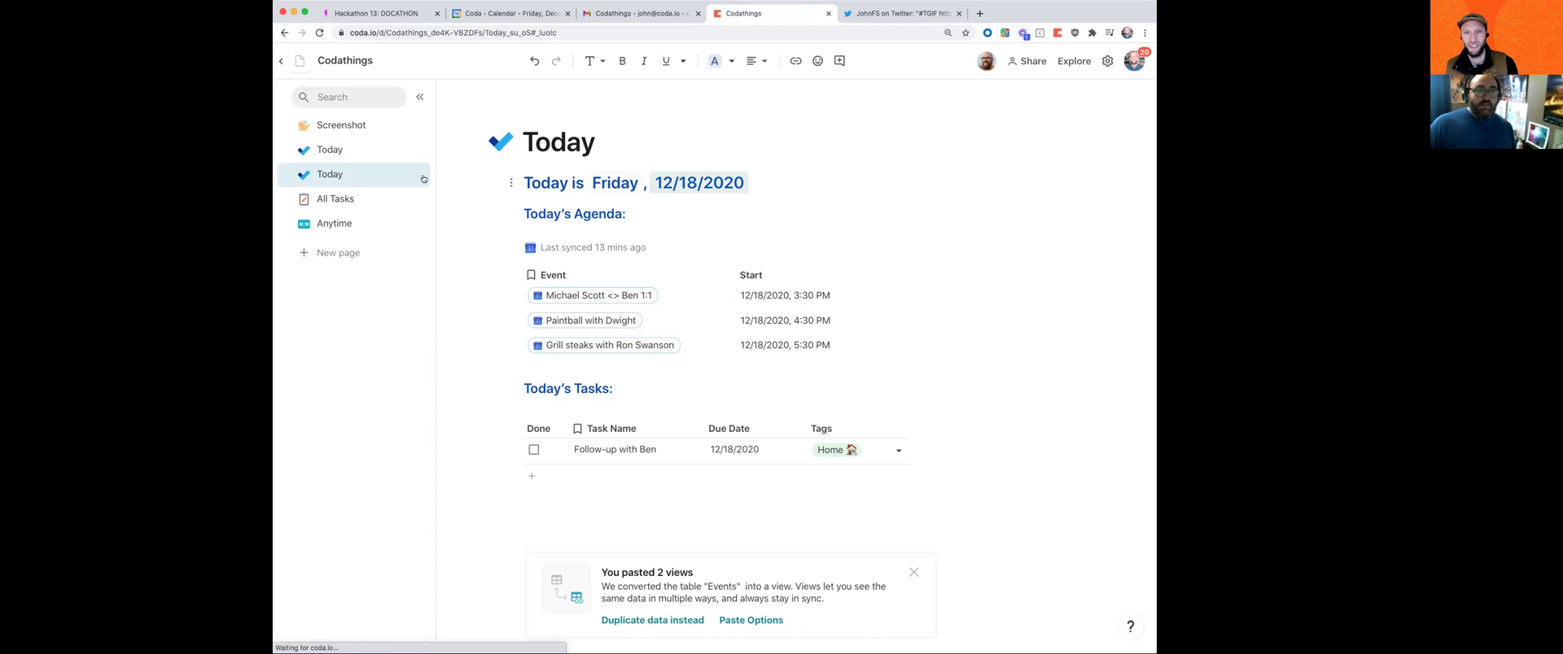
double_click(329, 174)
text(Upcoming)
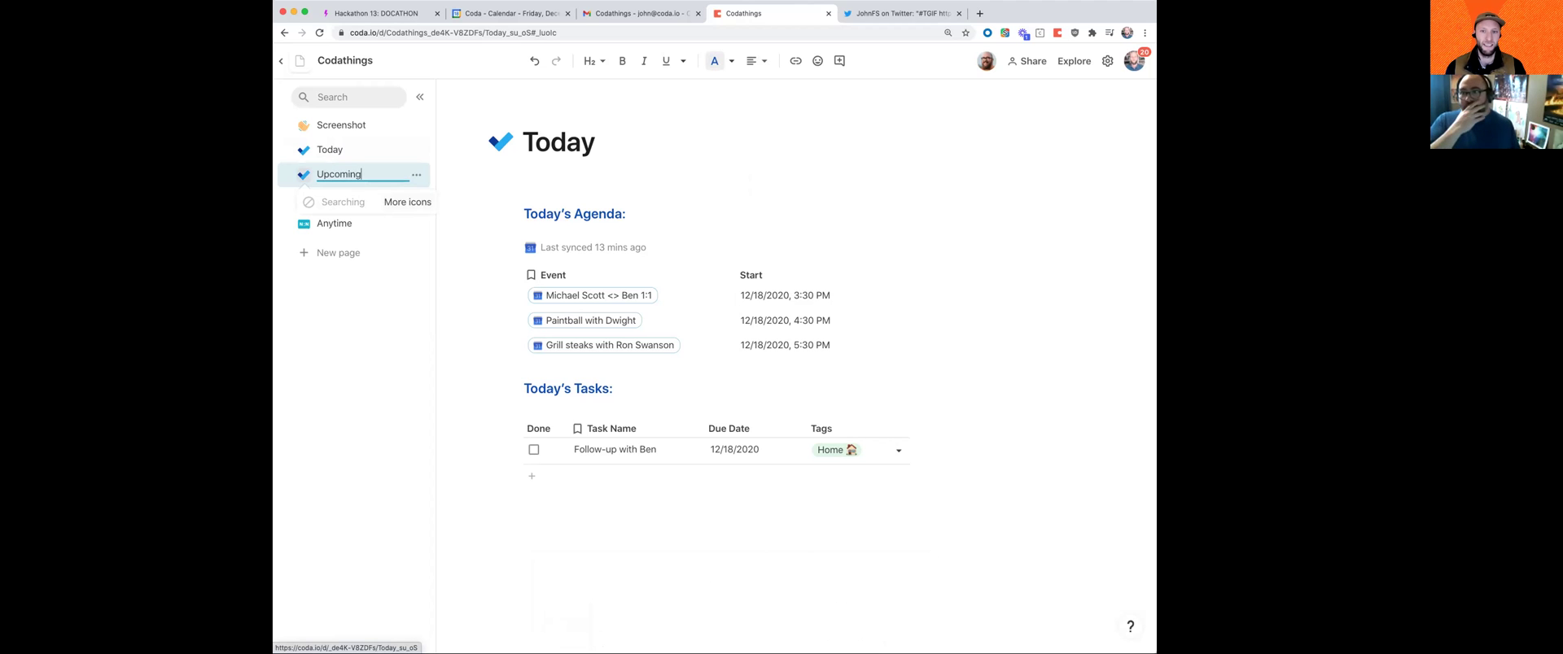
key(Return)
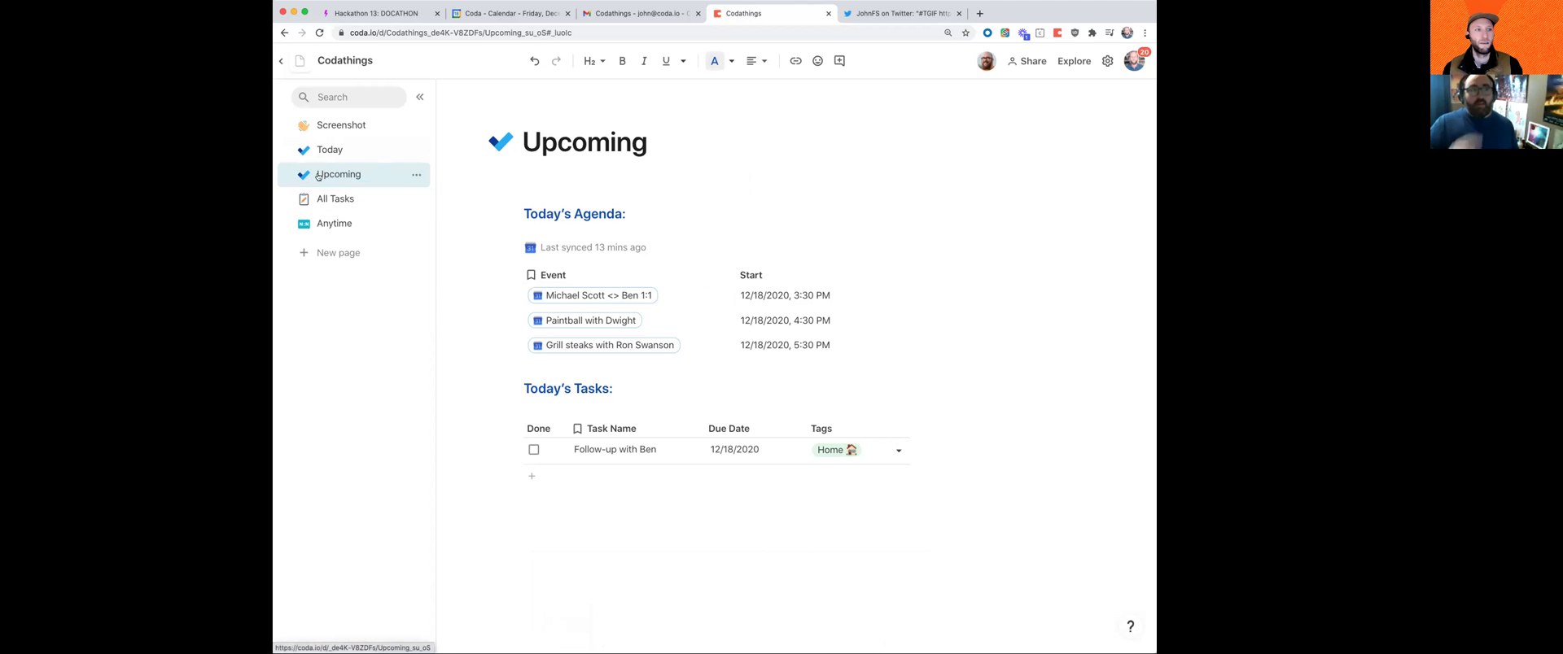
click(302, 175)
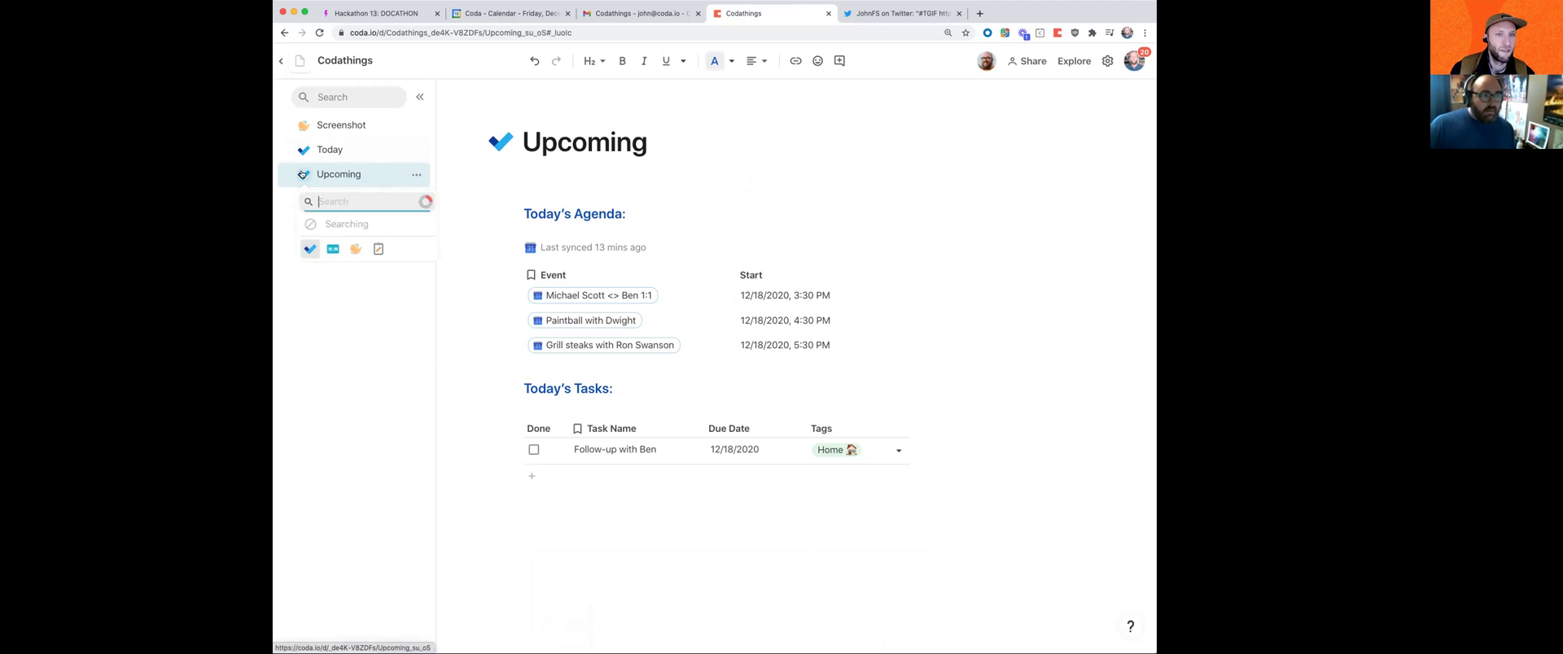
click(376, 223)
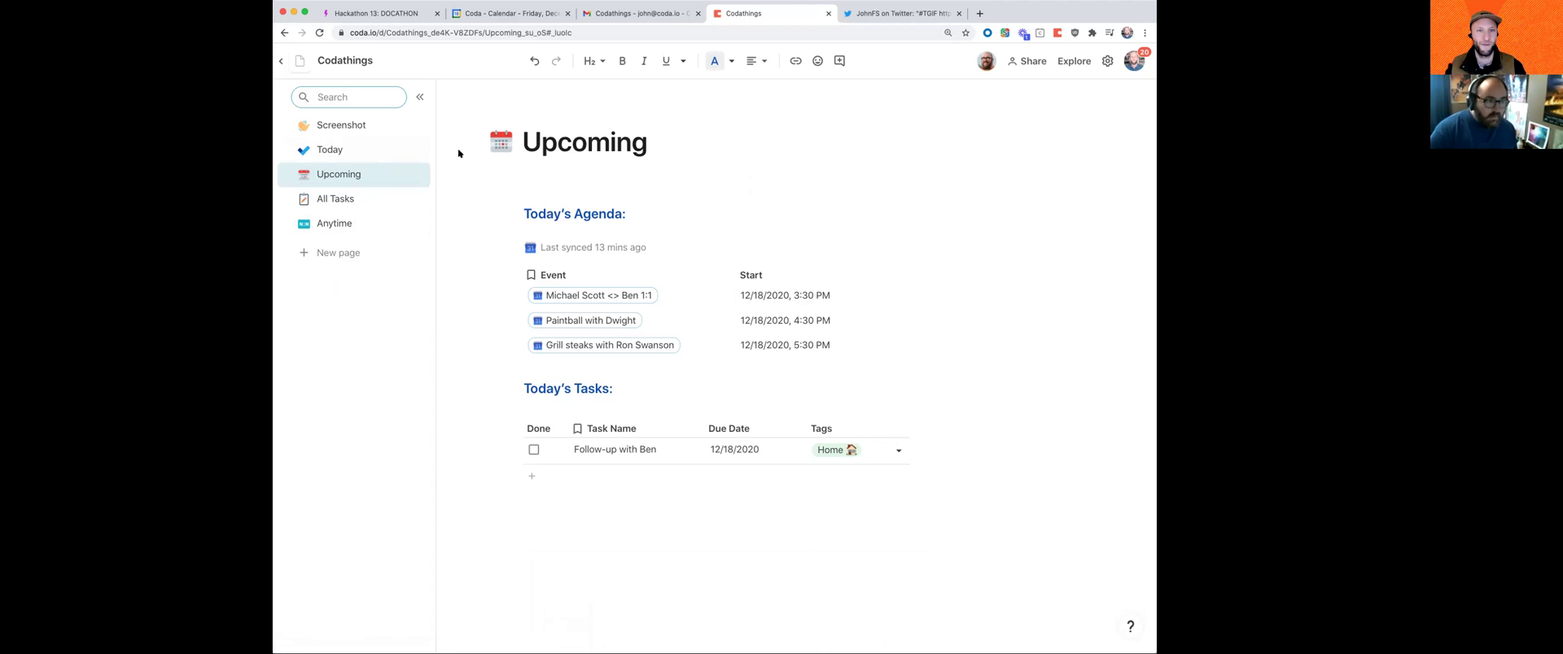
Step: Give the Today page a star icon and delete the blank line under the title
click(303, 150)
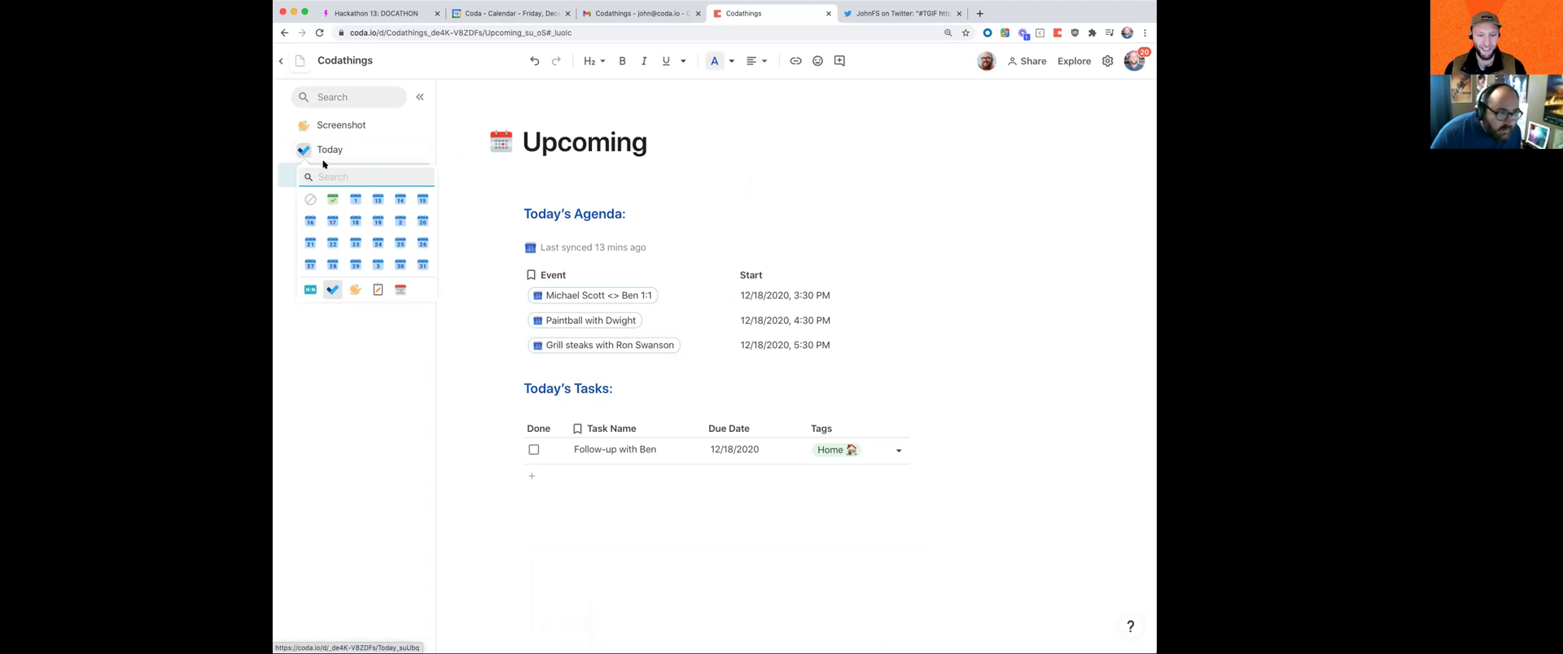
text(star)
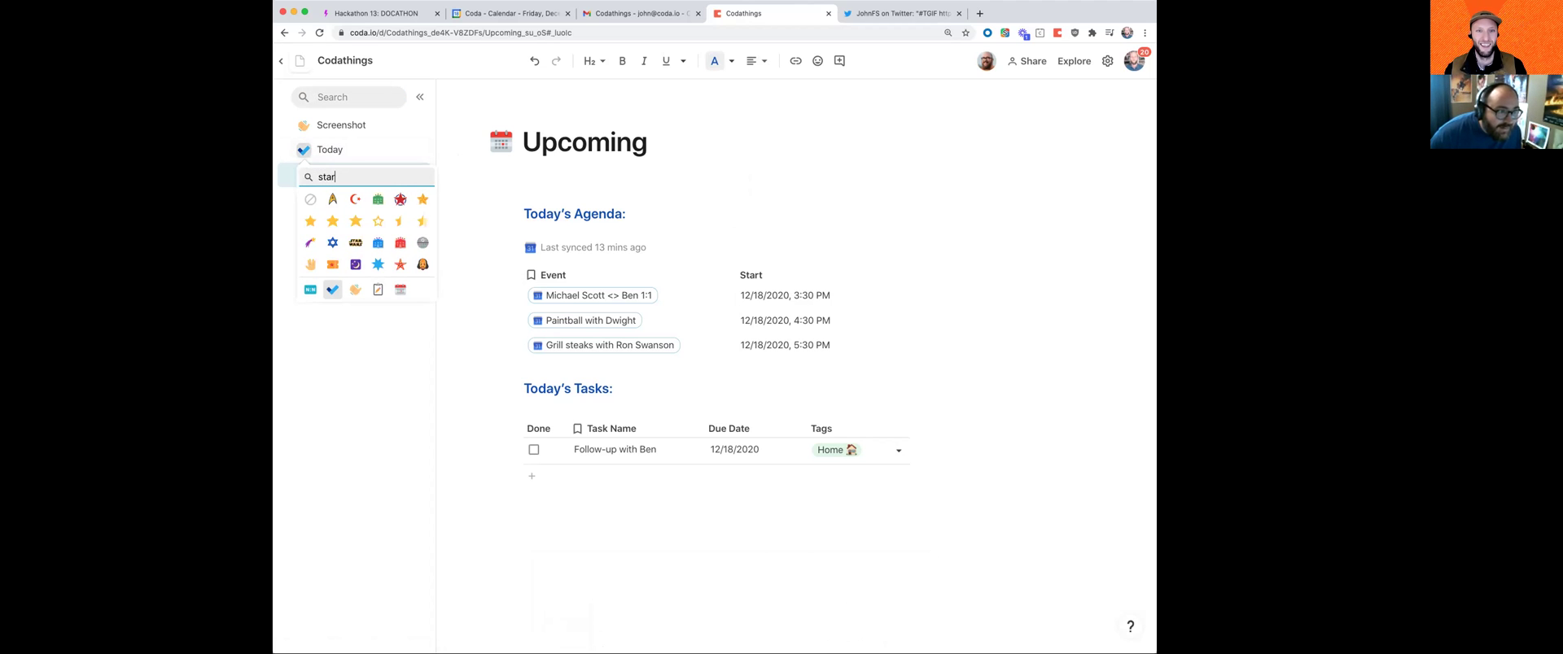
click(332, 220)
click(598, 179)
key(BackSpace)
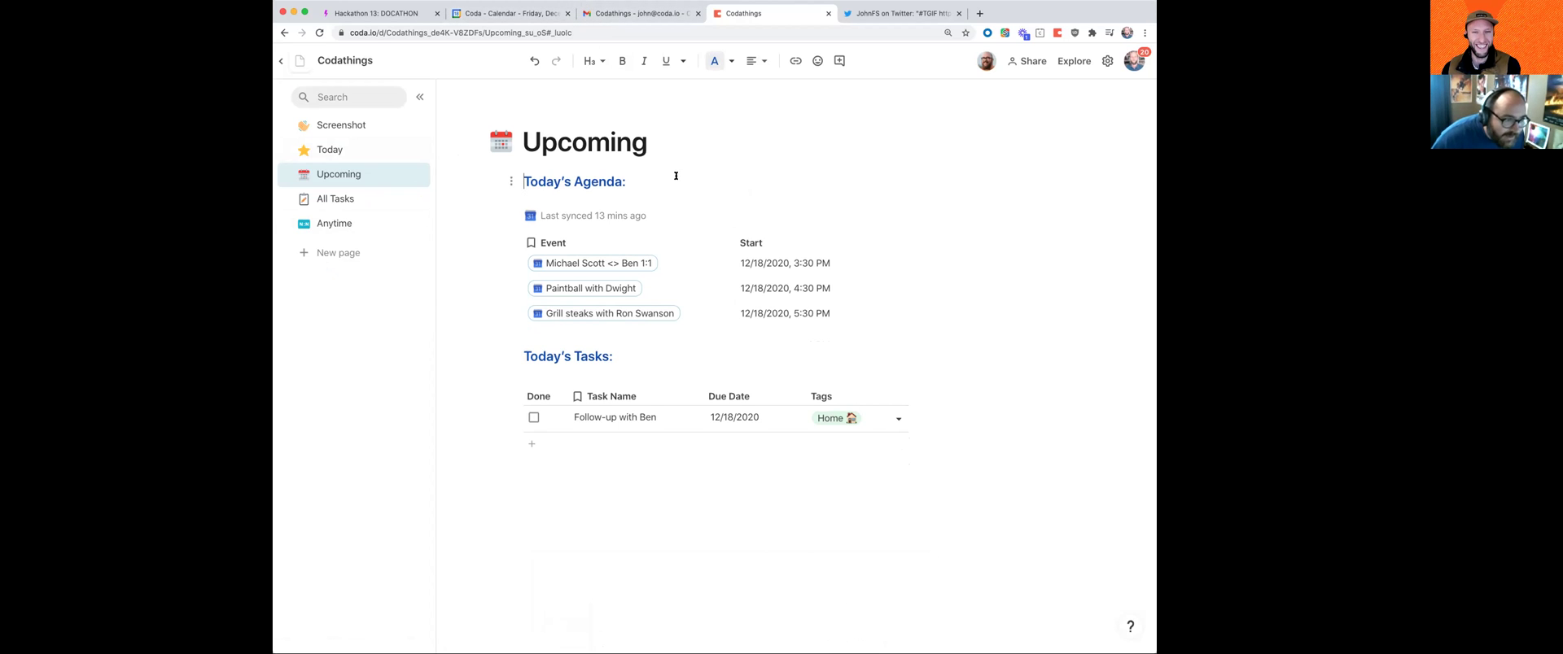
Step: Change the agenda filter formula to Start.ToDate() > today() so only future events remain
click(1047, 277)
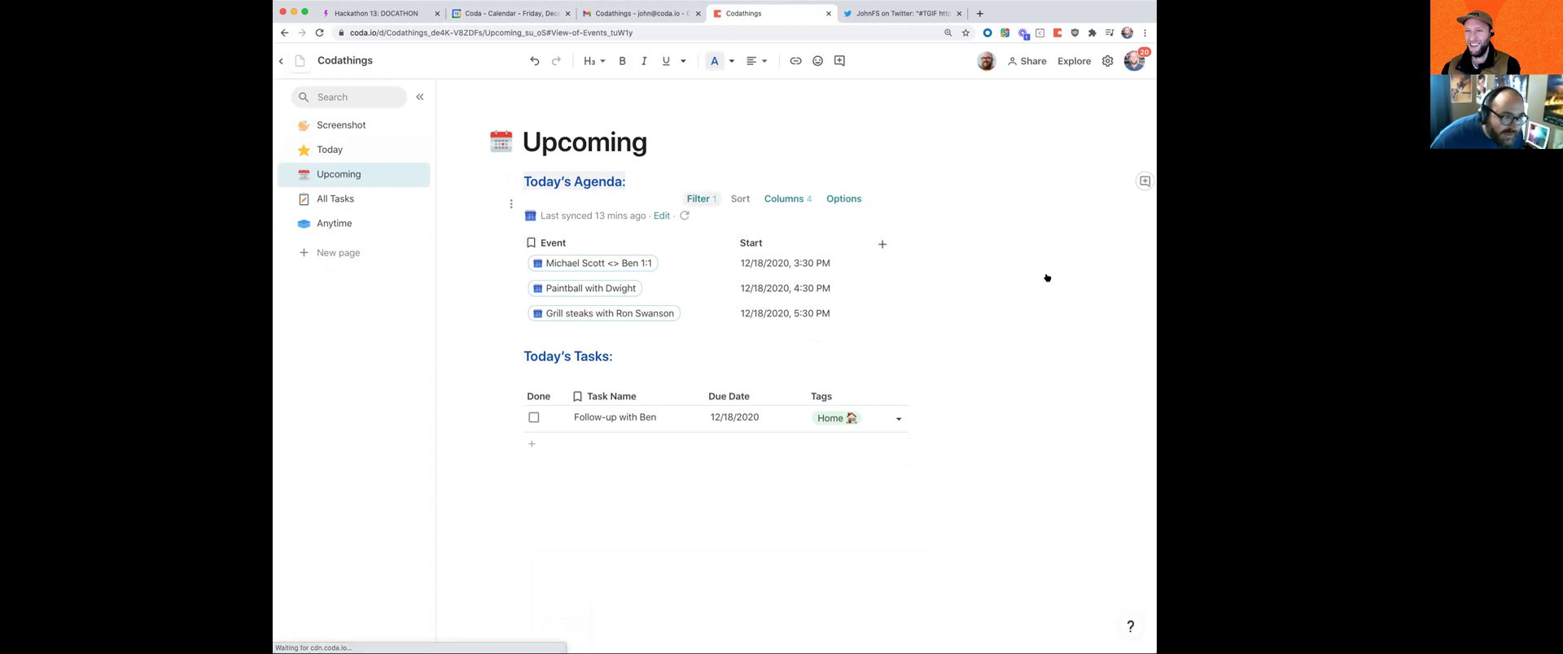
click(983, 213)
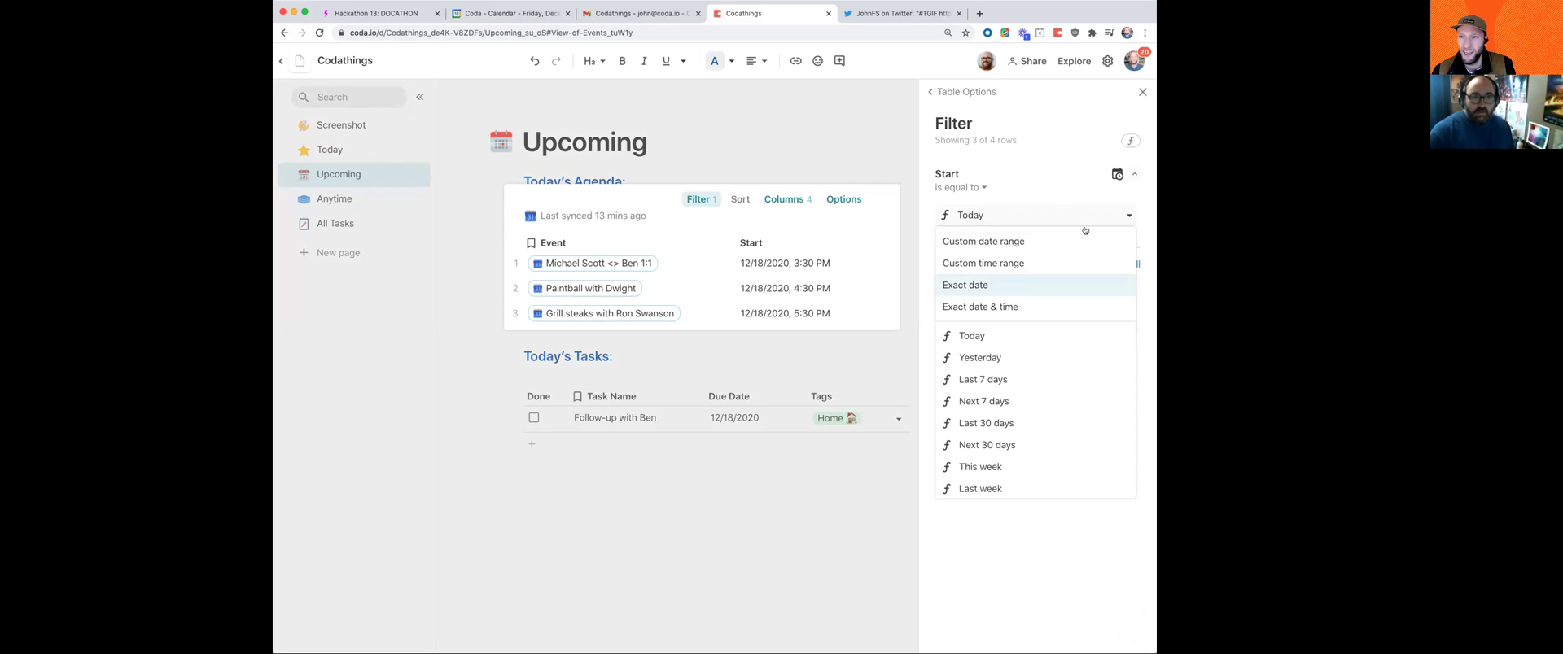
click(1116, 191)
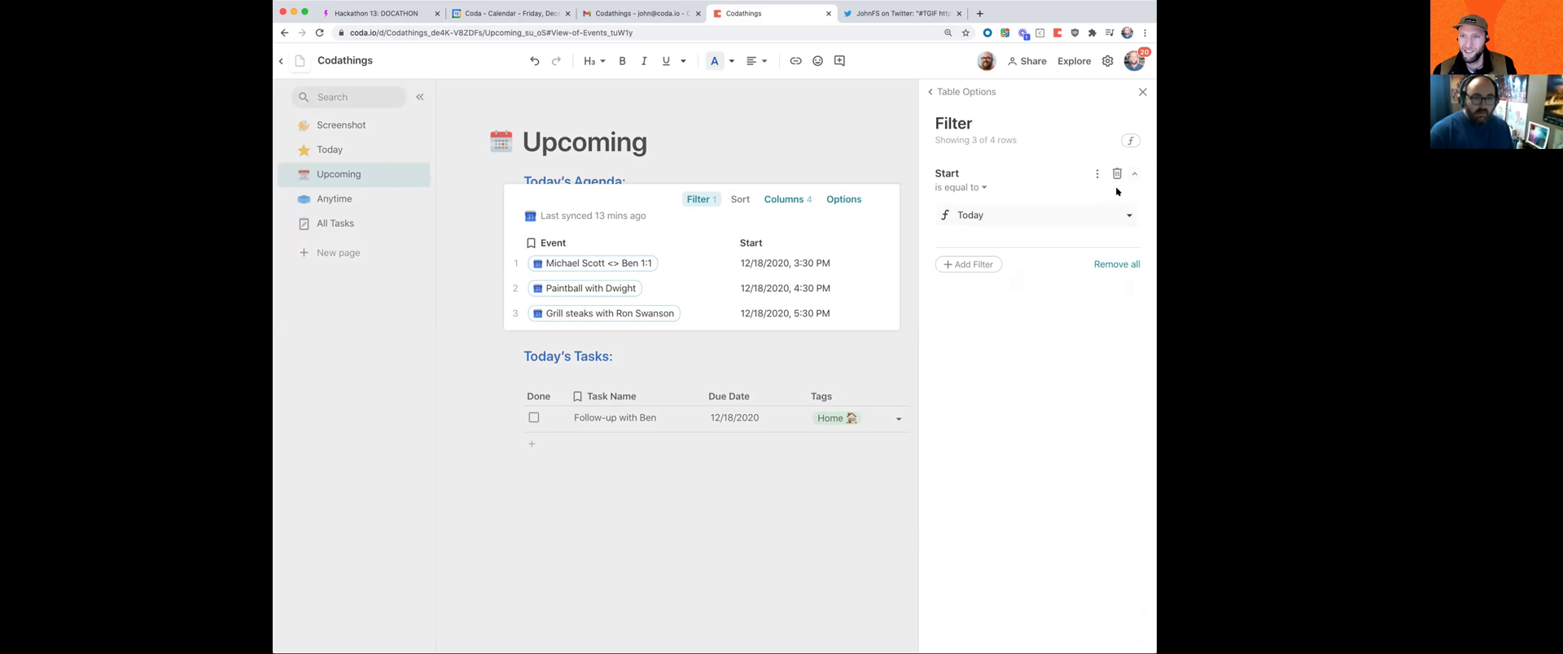
click(960, 186)
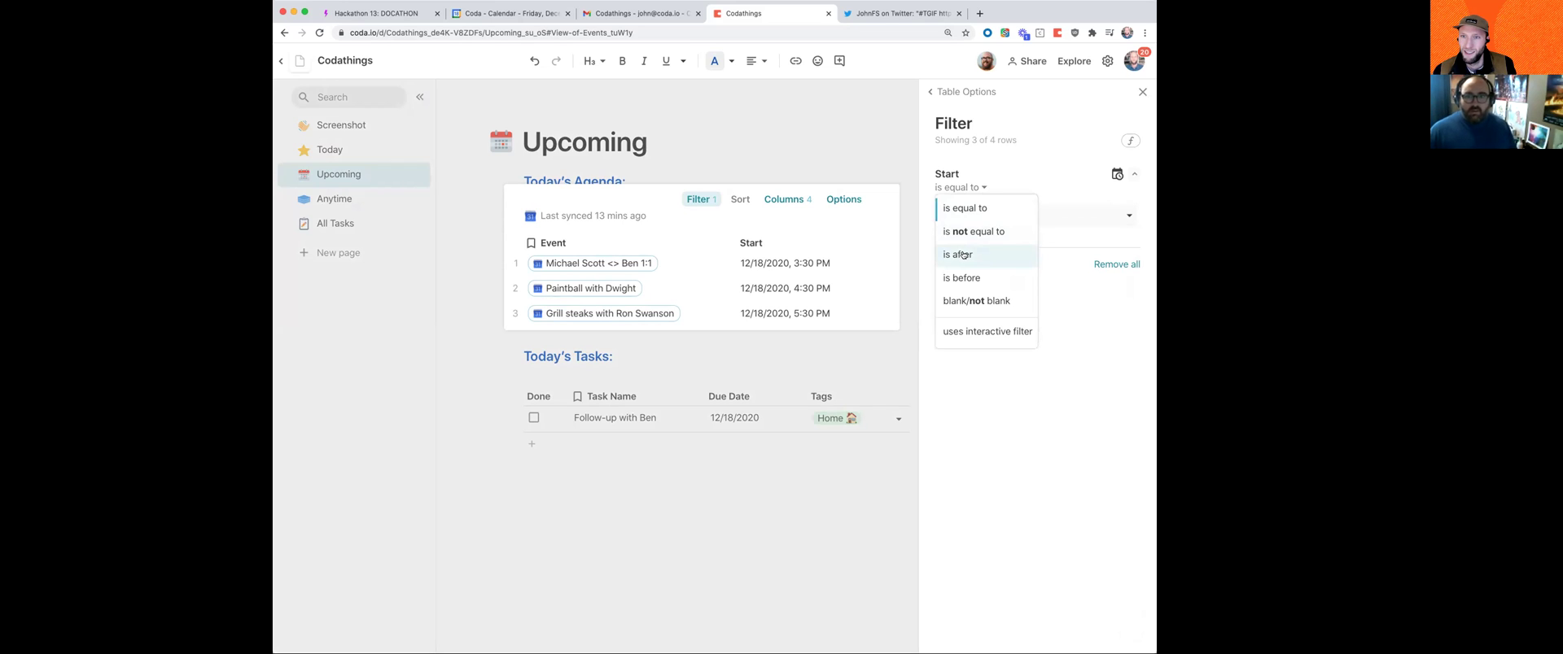
click(1131, 140)
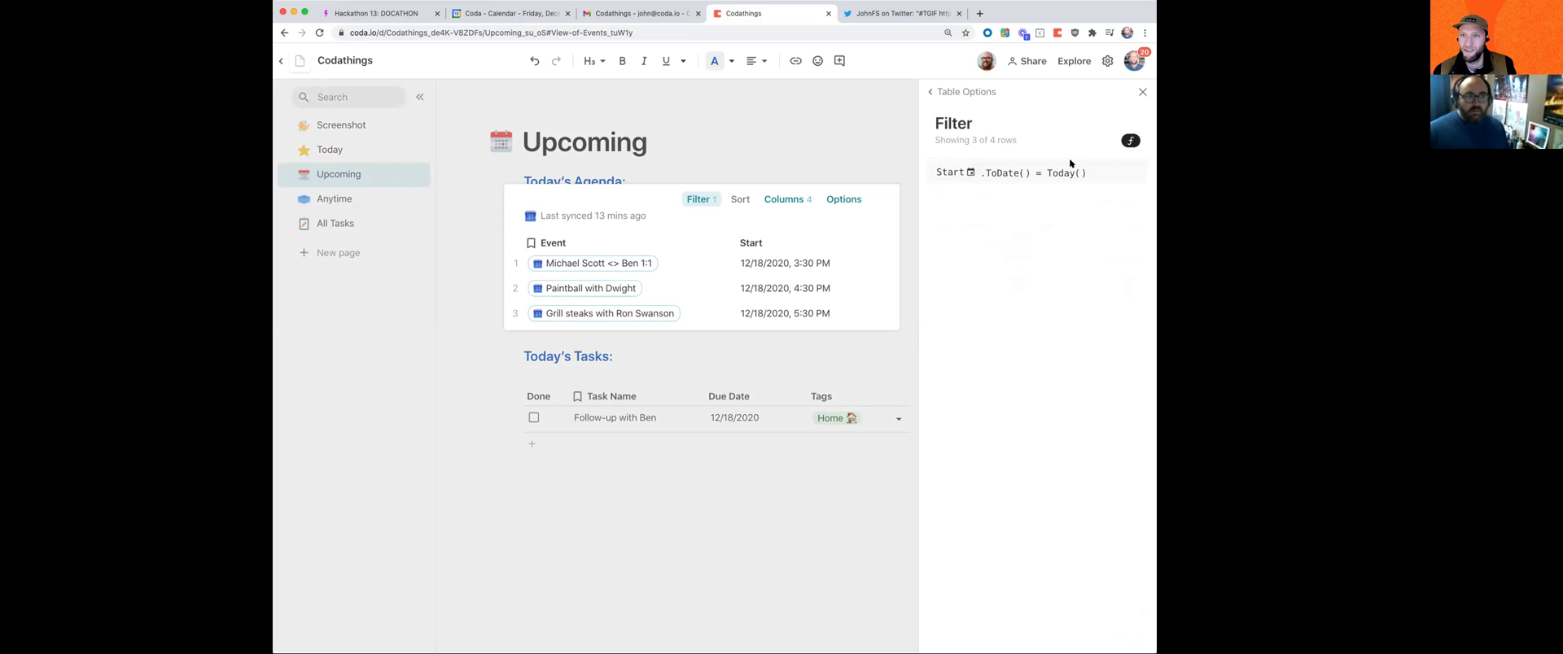
click(1032, 174)
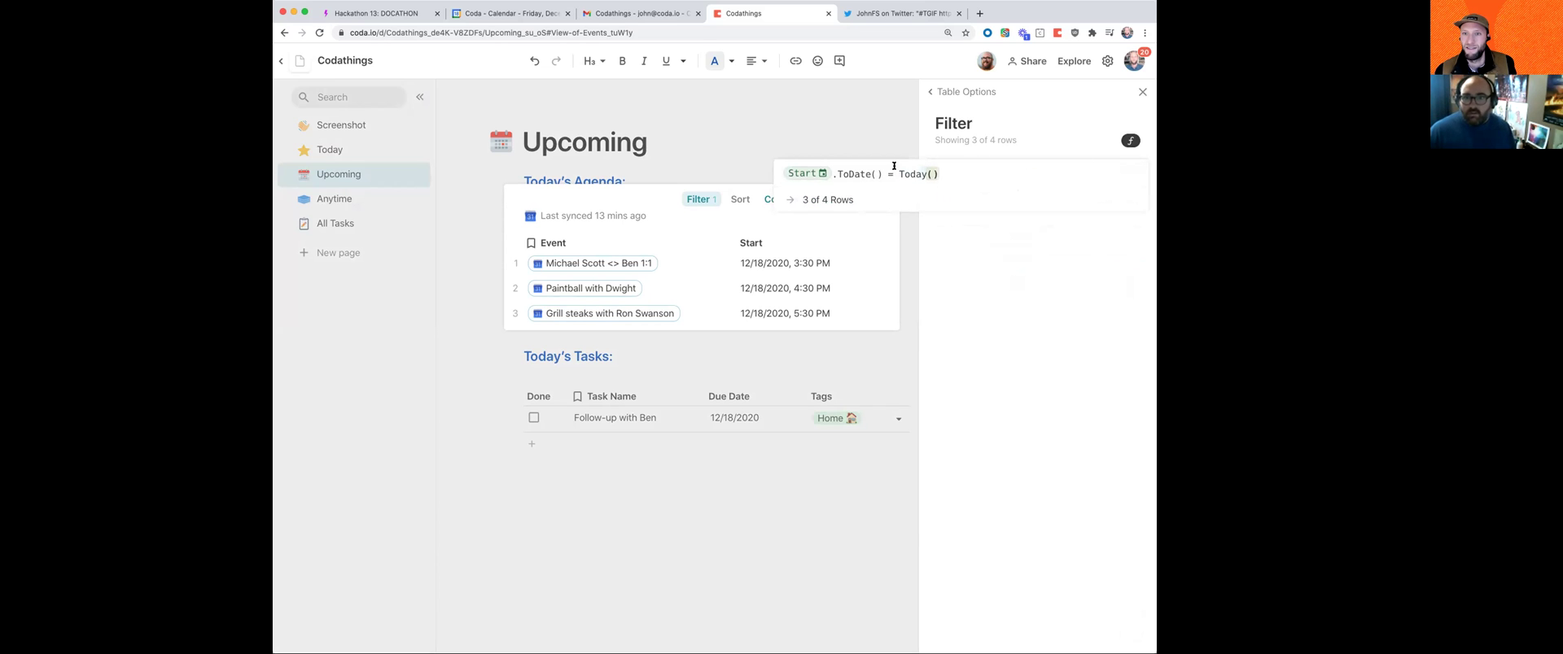
key(BackSpace)
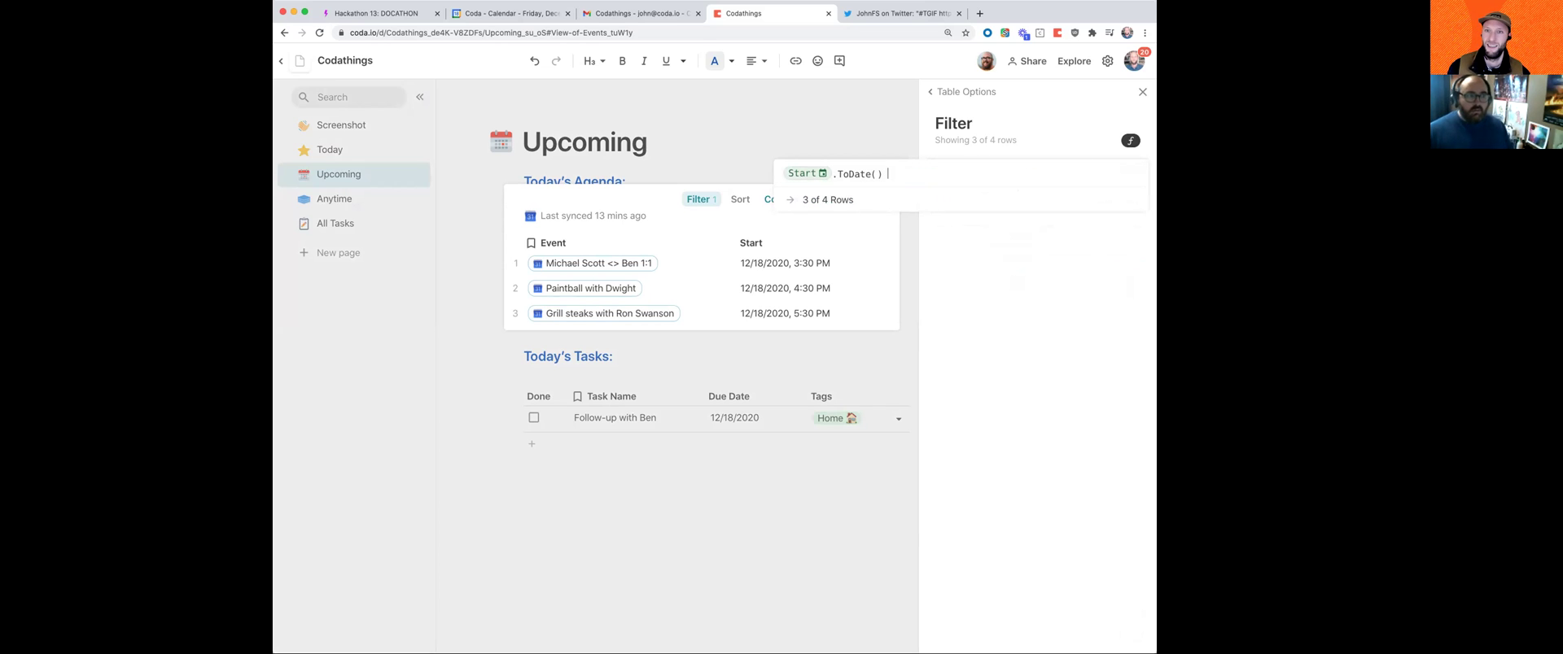
text(> today)
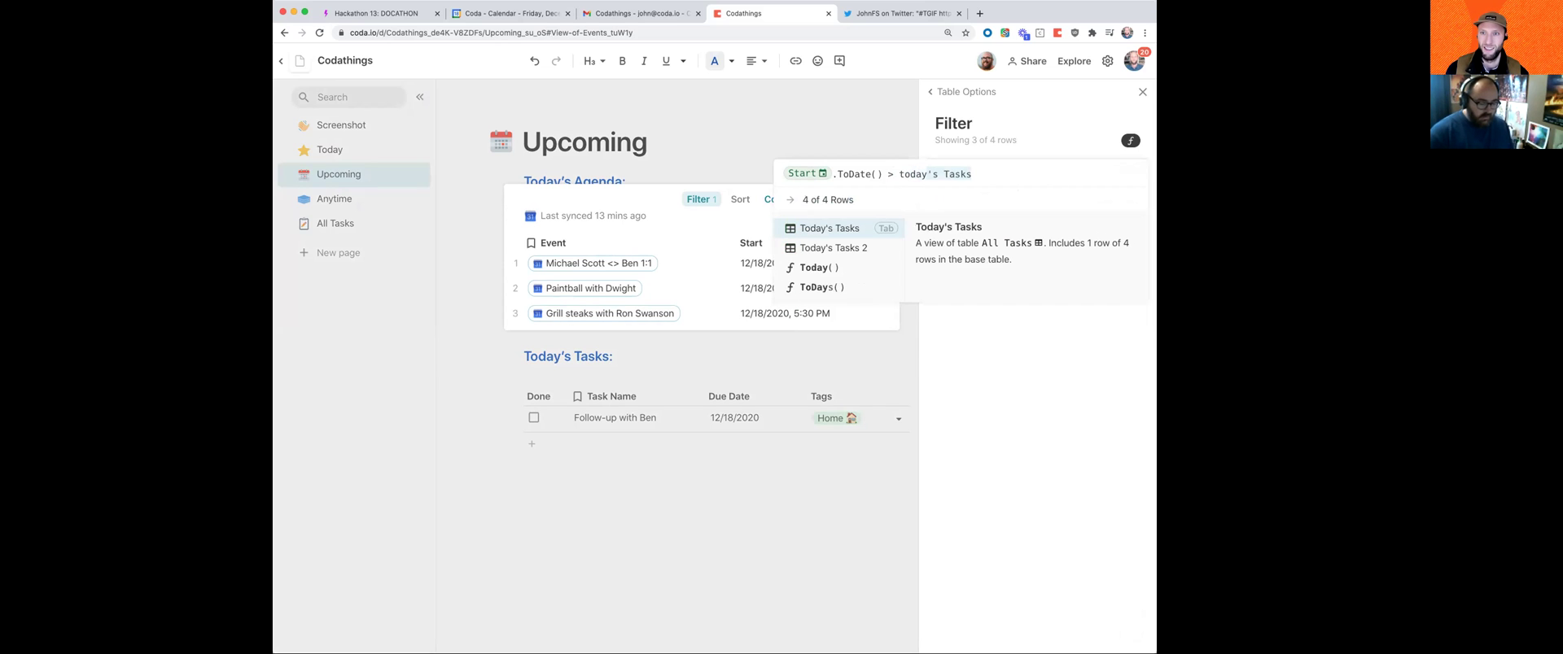
text(()
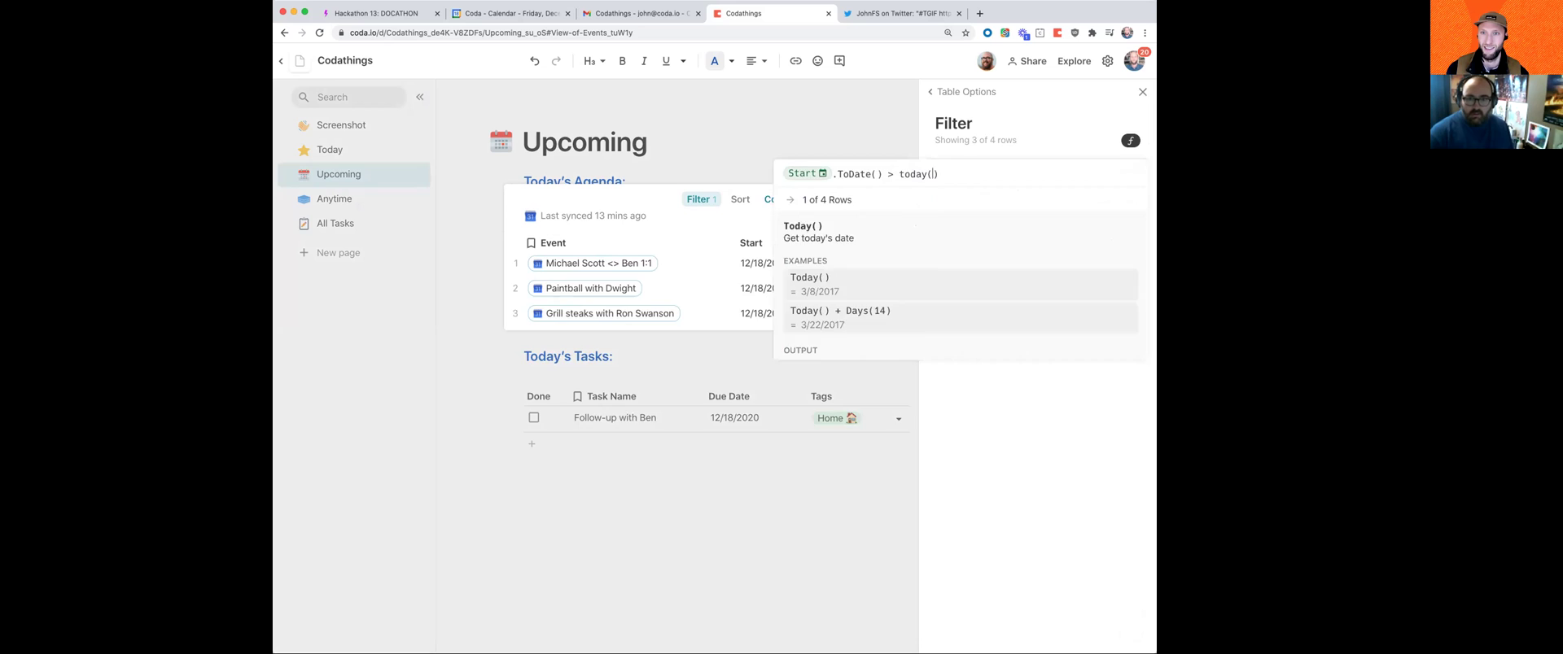
key(Return)
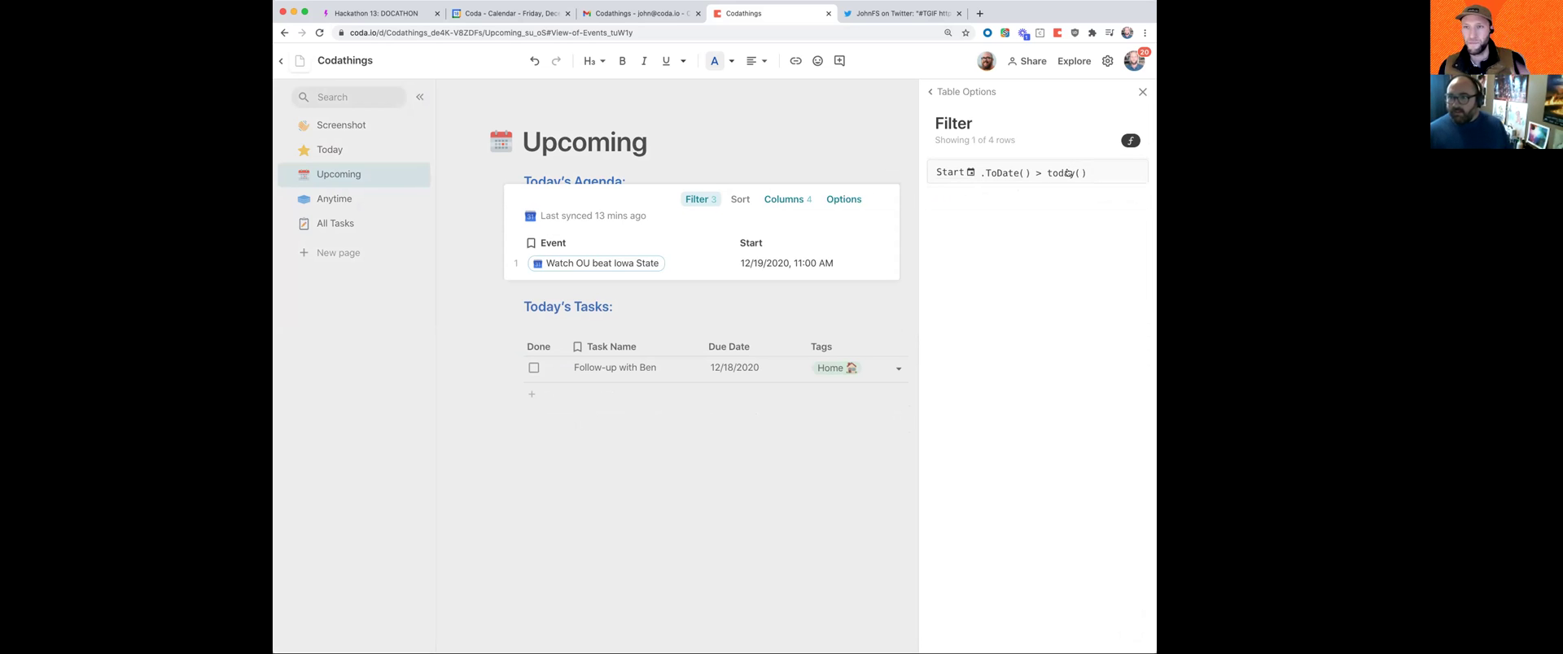
click(608, 341)
Step: Change the tasks filter formula from Due Date = Today() to Due Date > Today()
click(1059, 173)
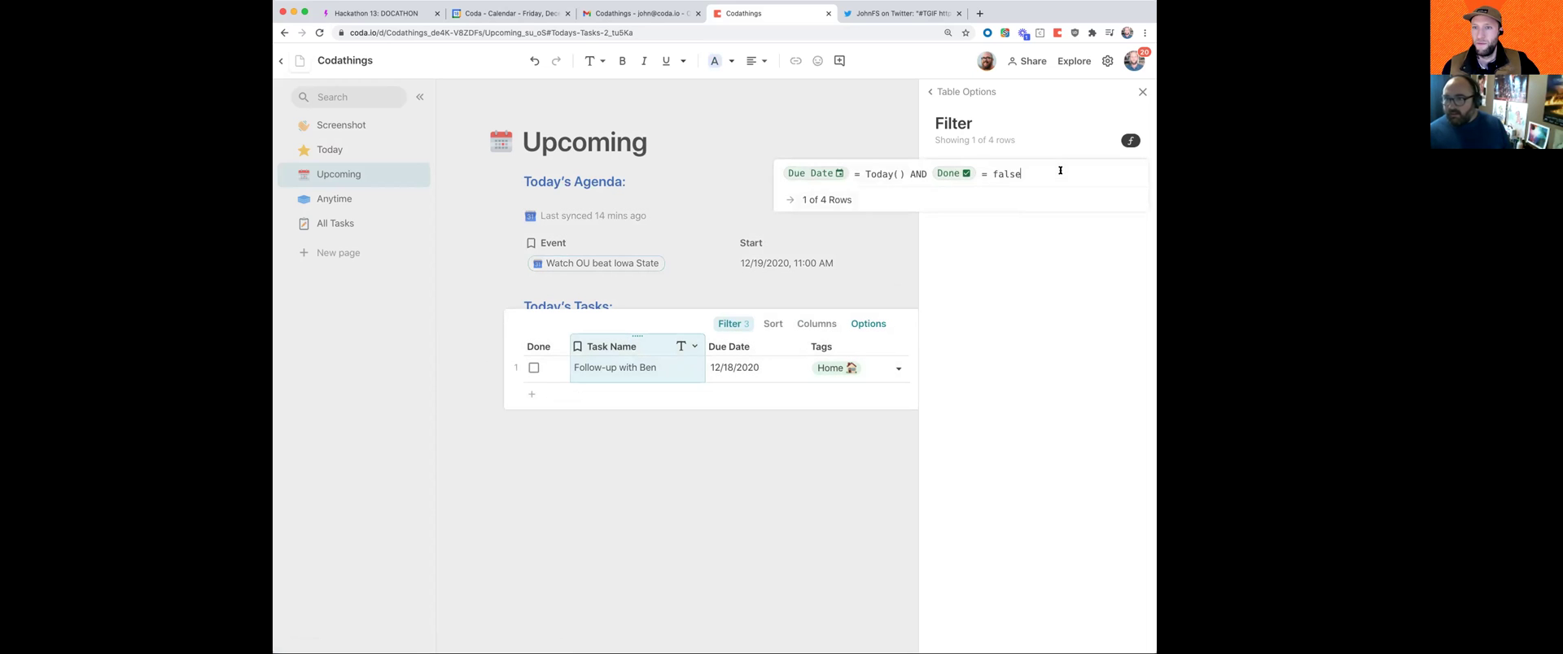
click(859, 170)
key(BackSpace)
text(>)
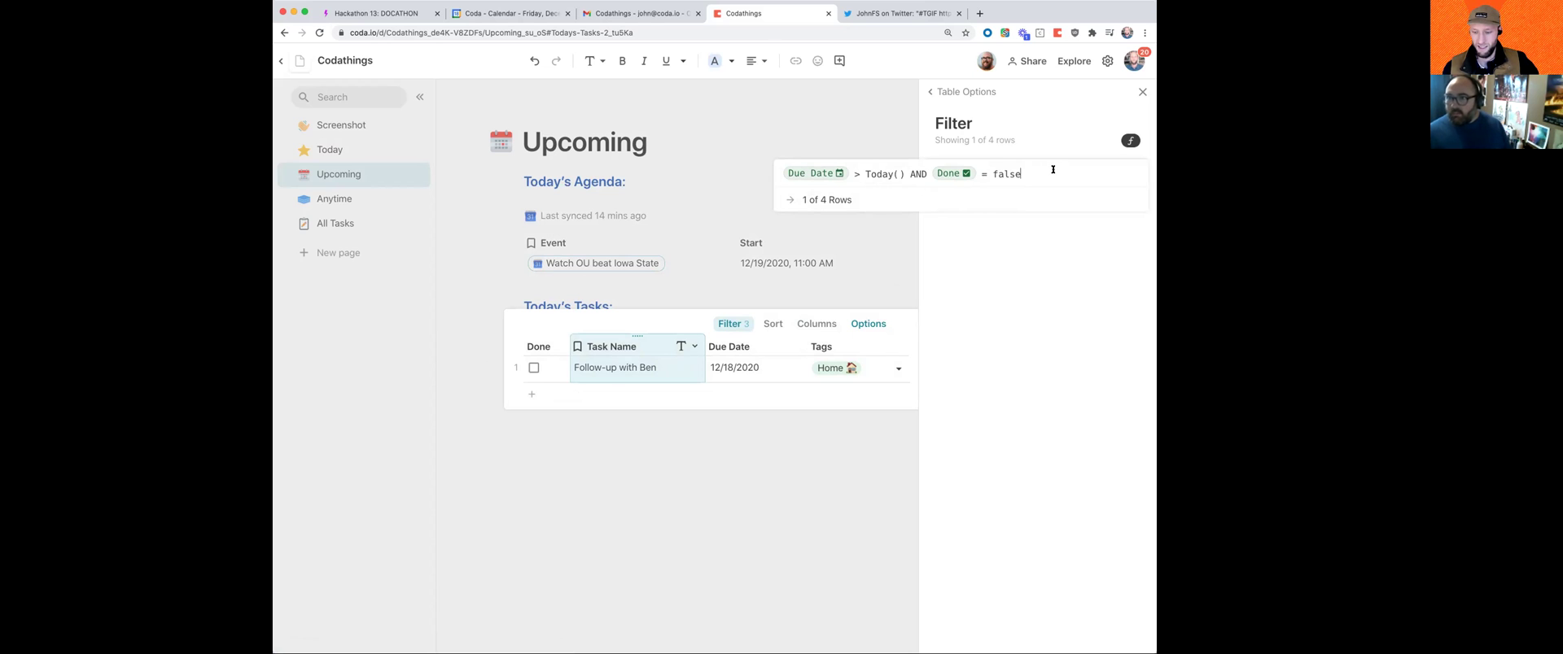
key(Return)
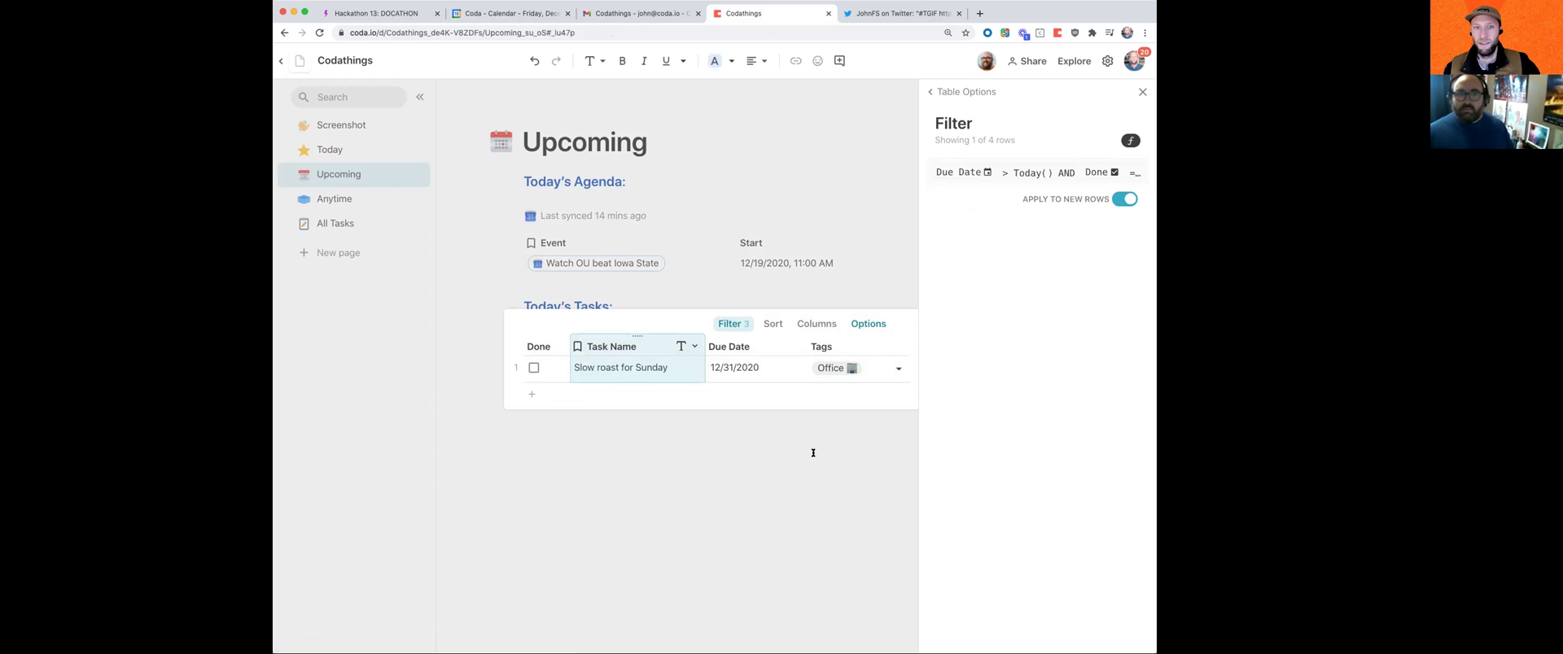
click(813, 449)
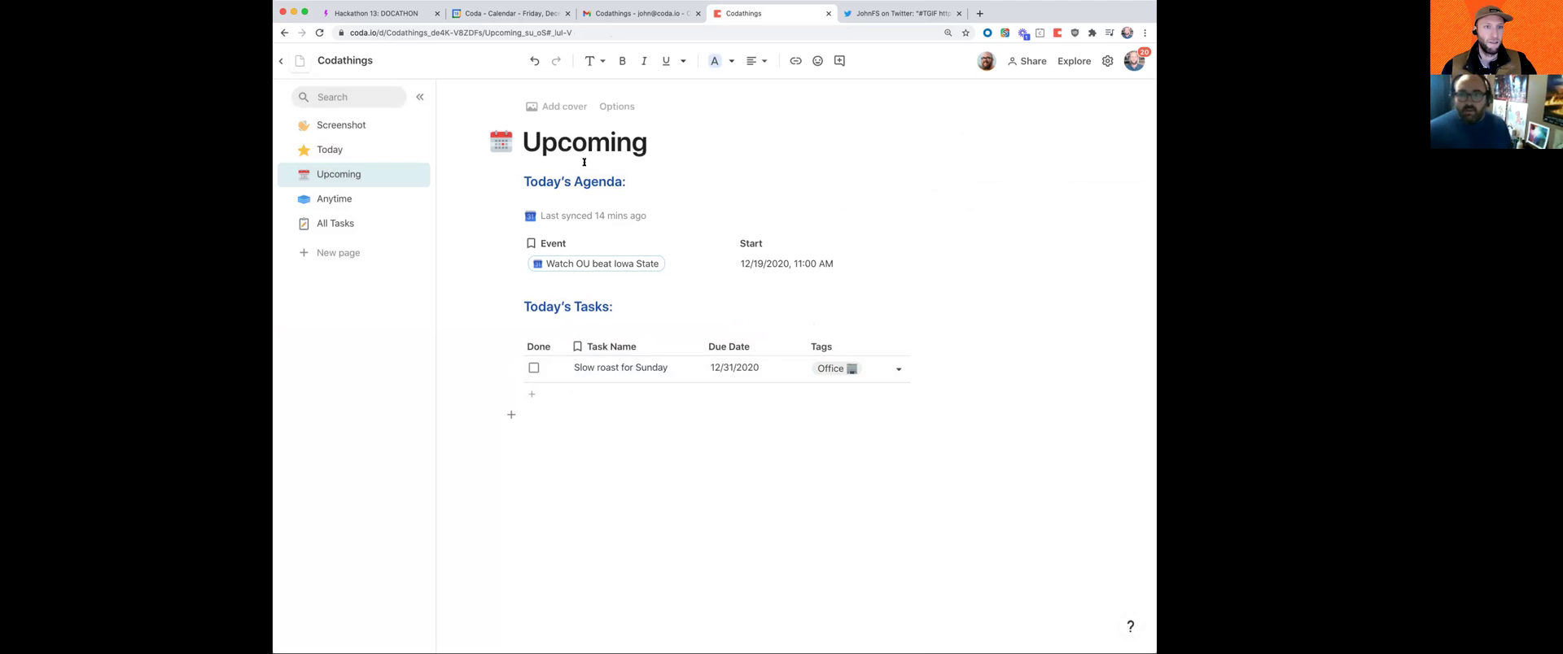
key(super+Tab)
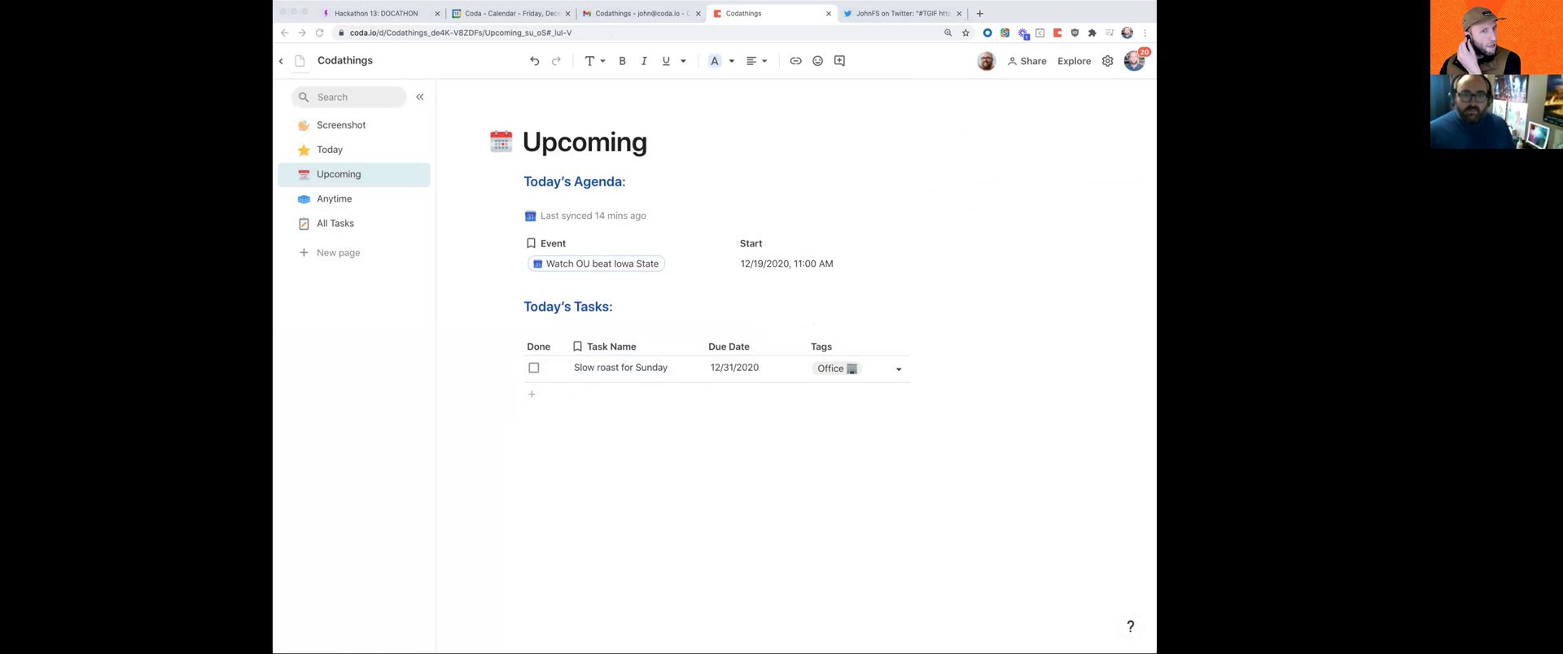
click(576, 184)
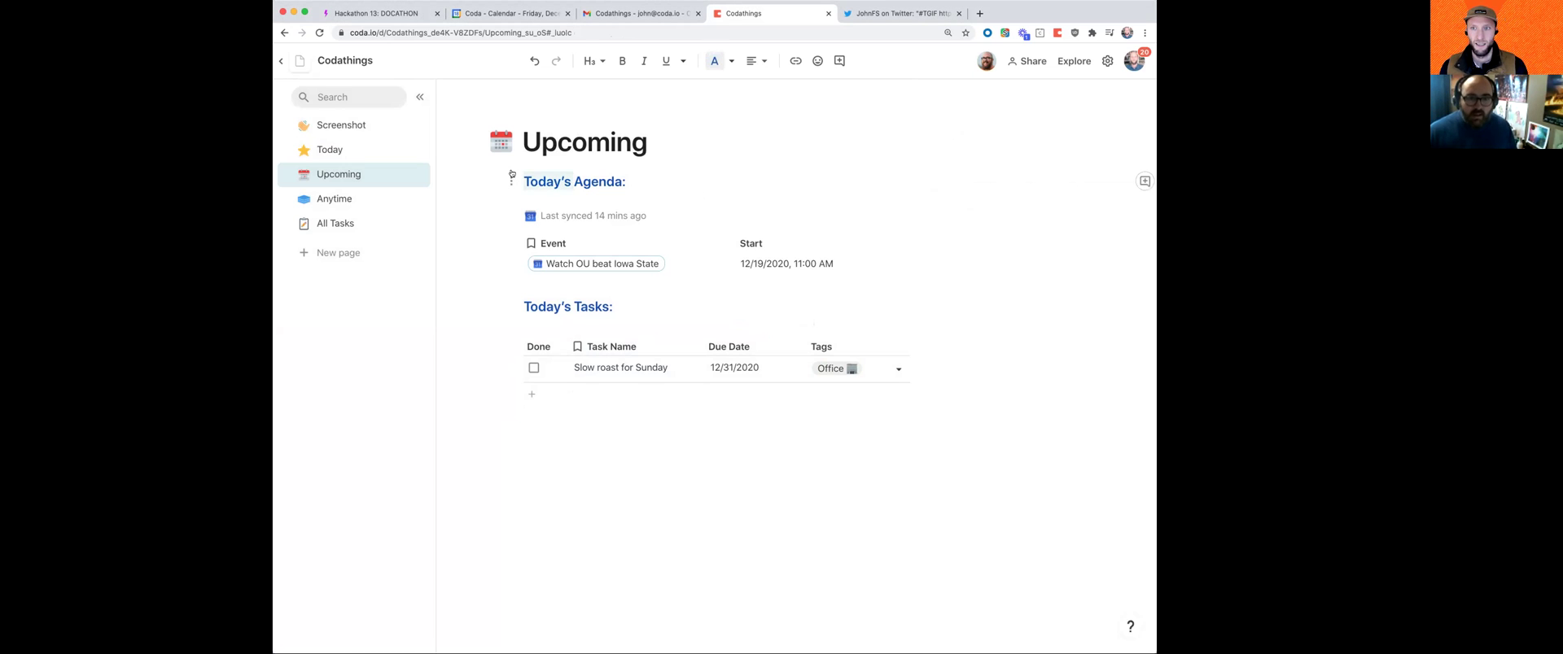
Step: Retype the headings as 'Upcoming' and 'Upcoming Tasks:'
text(Upcomin)
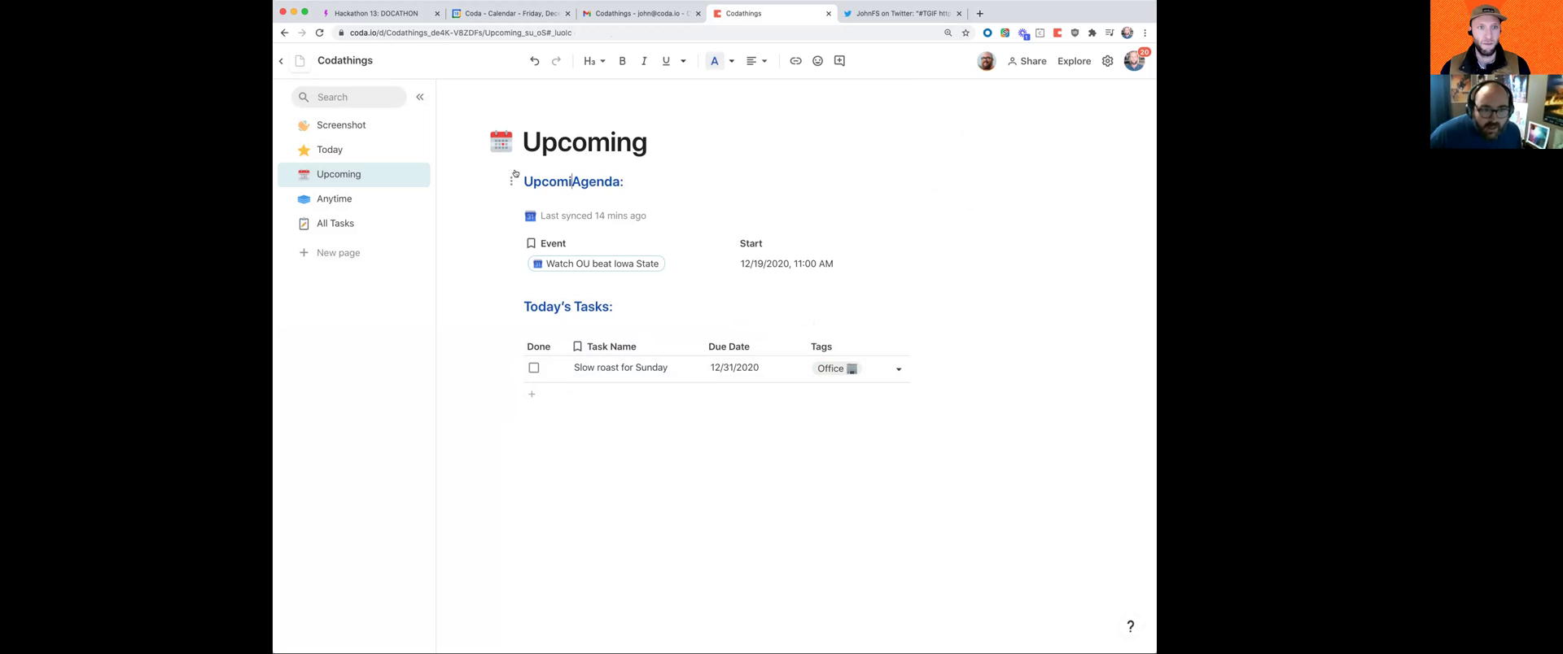
text(g)
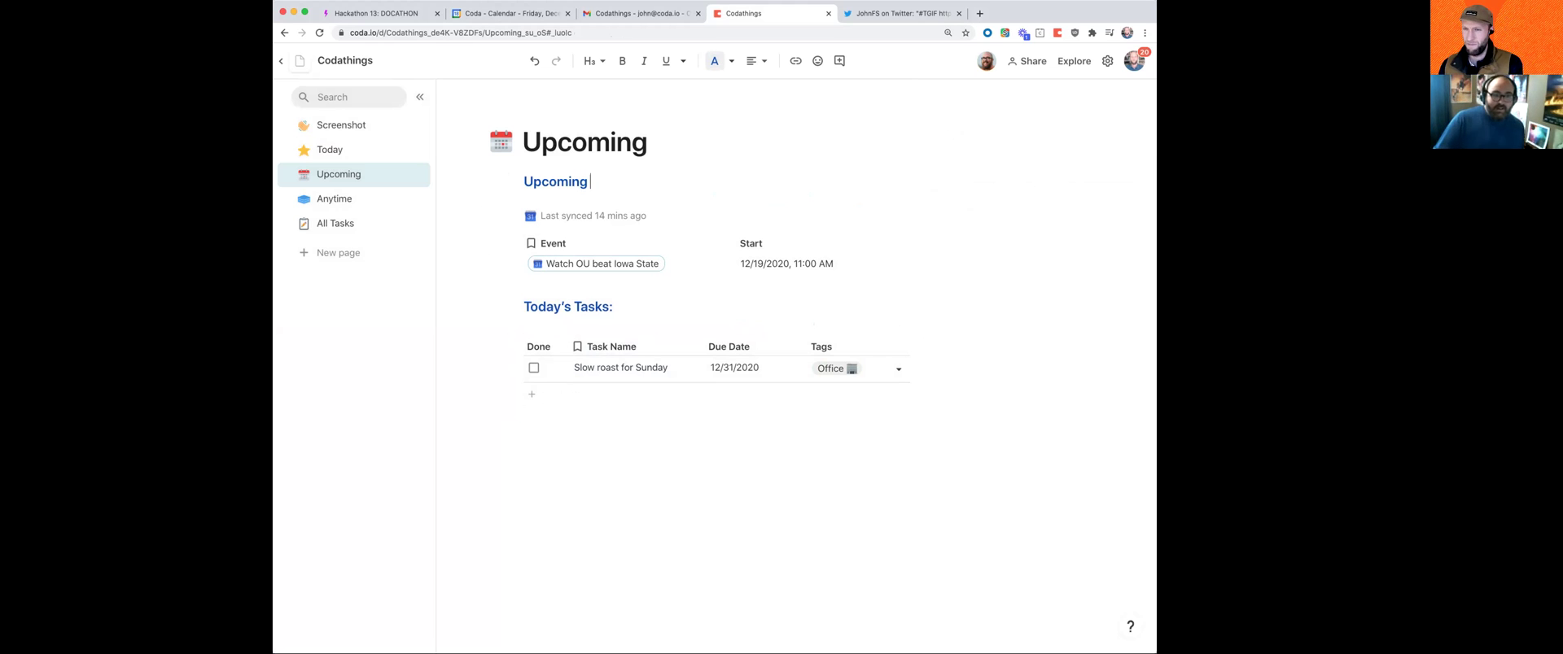
drag(574, 305, 499, 303)
text(Upc)
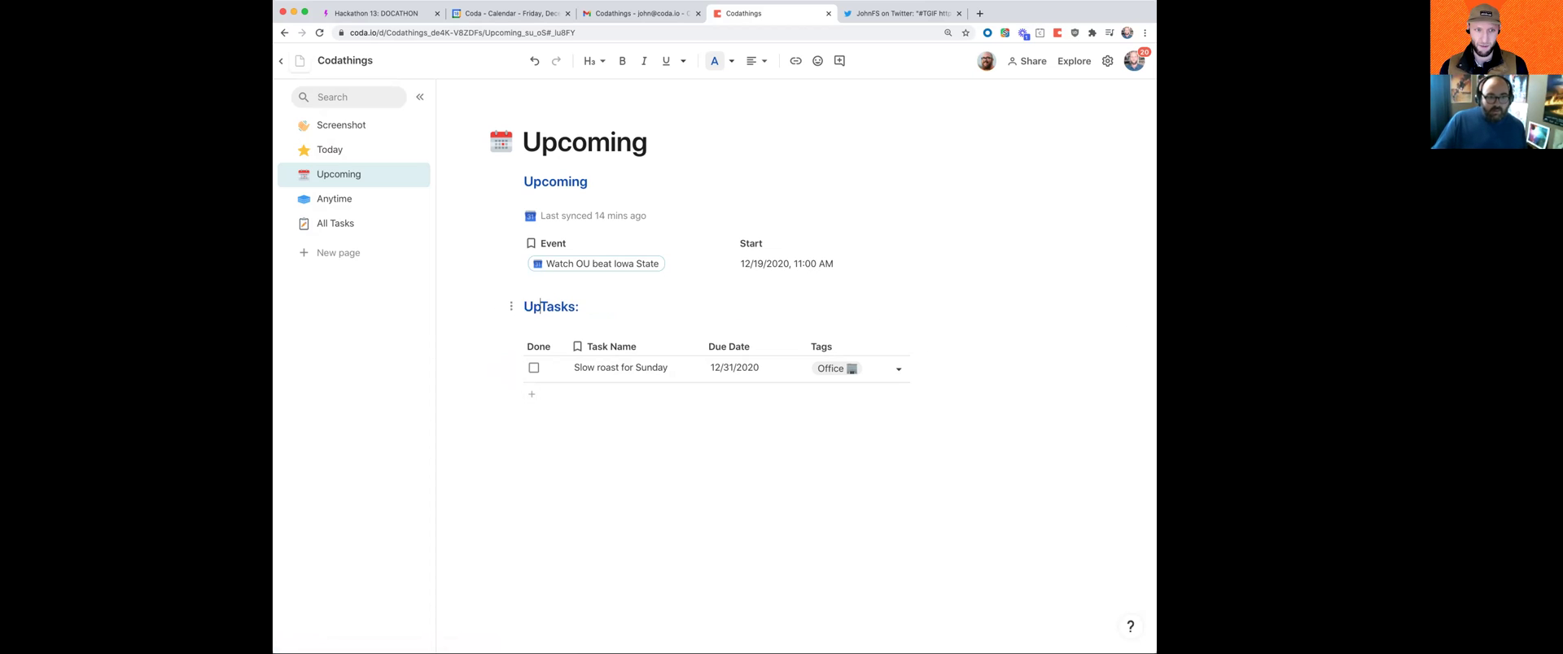
text(oming)
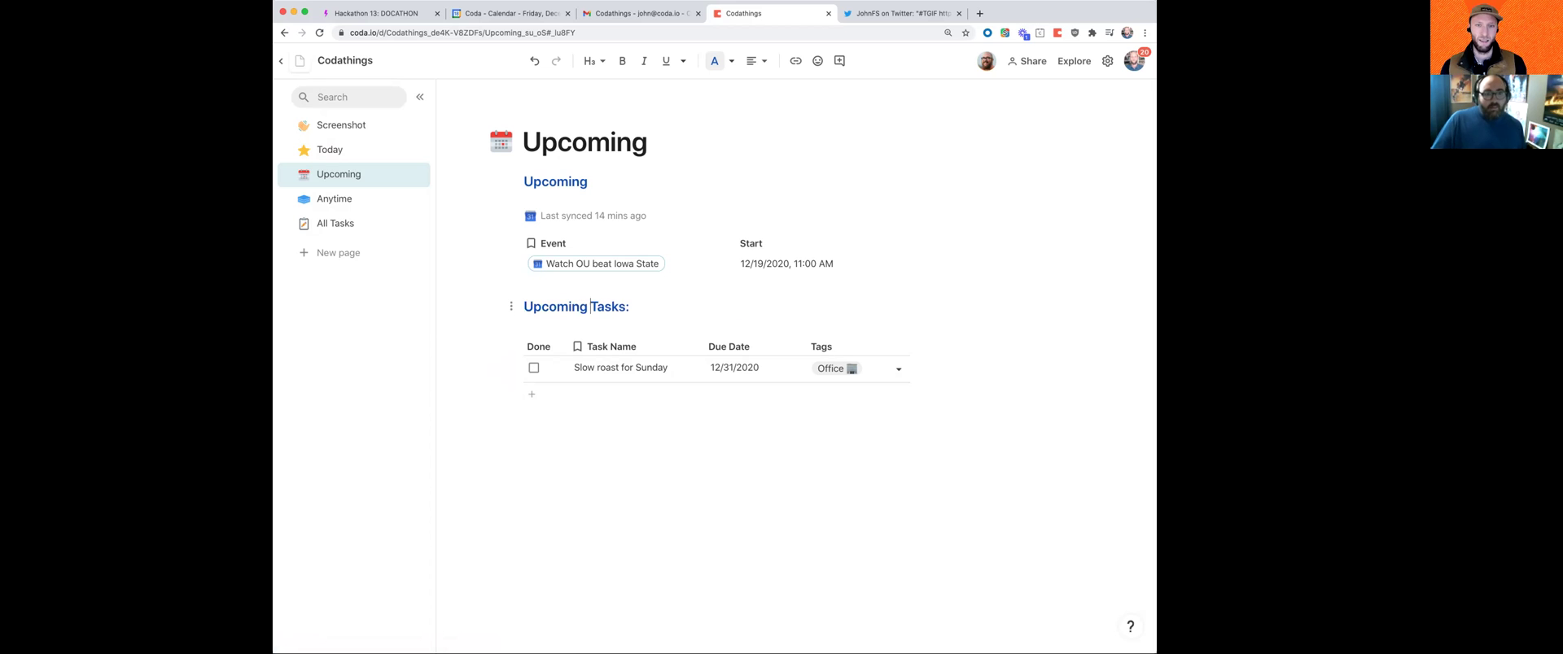
click(663, 460)
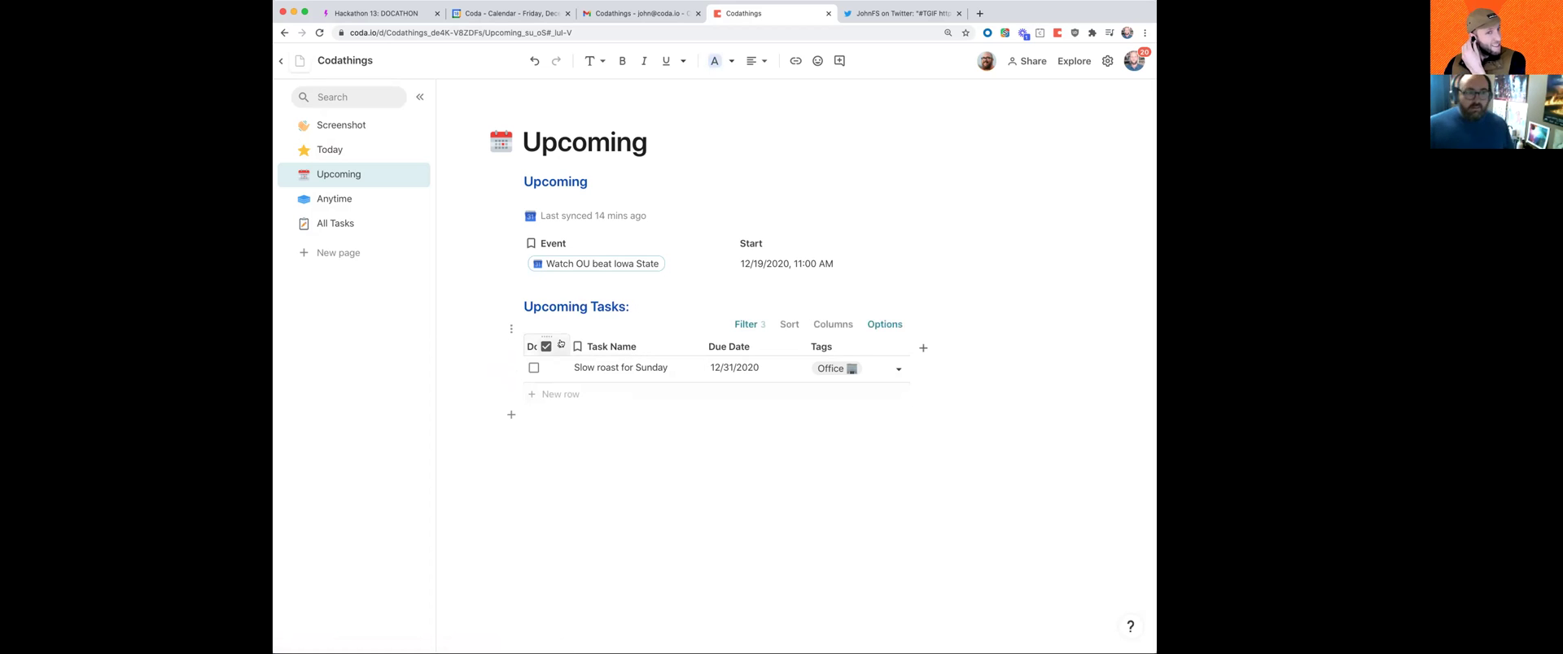
Step: On the Anytime page, add a task row 'Future Christmas plans' with corrected spelling
click(337, 200)
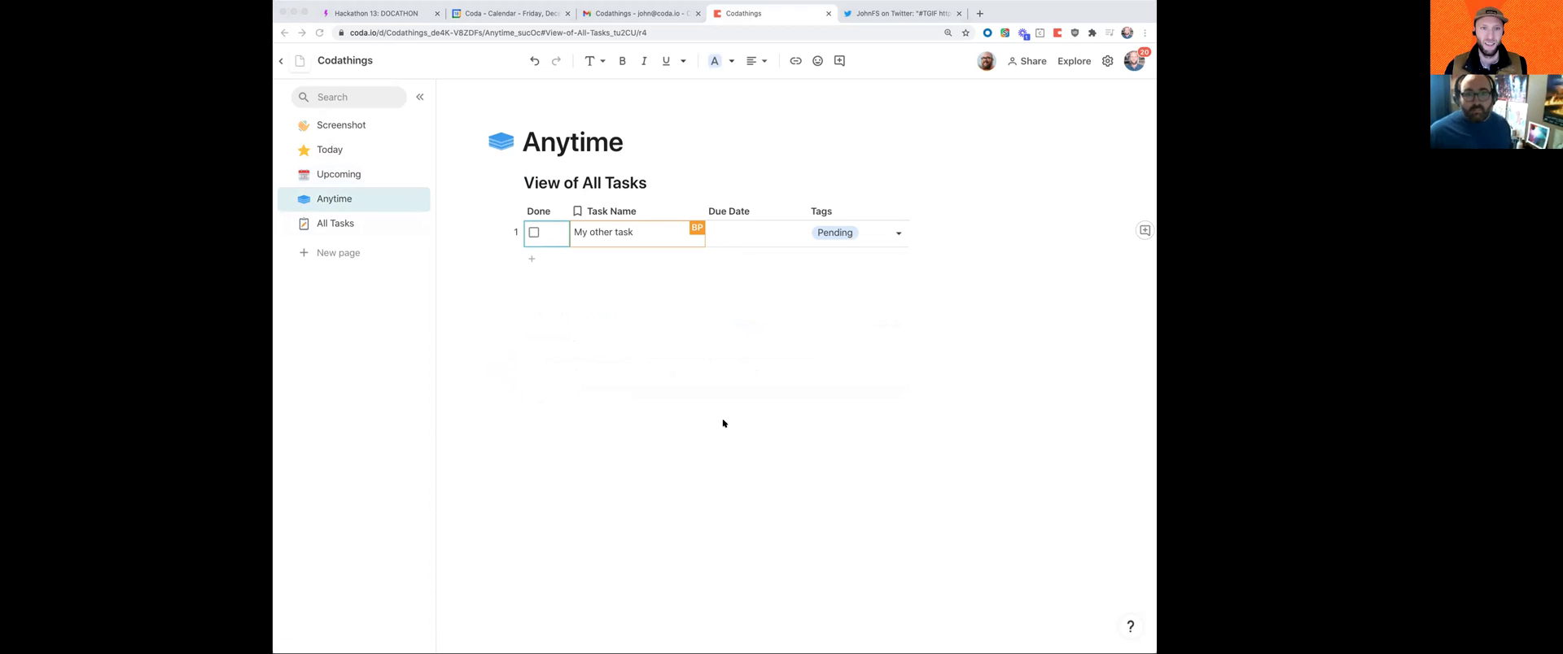
click(640, 242)
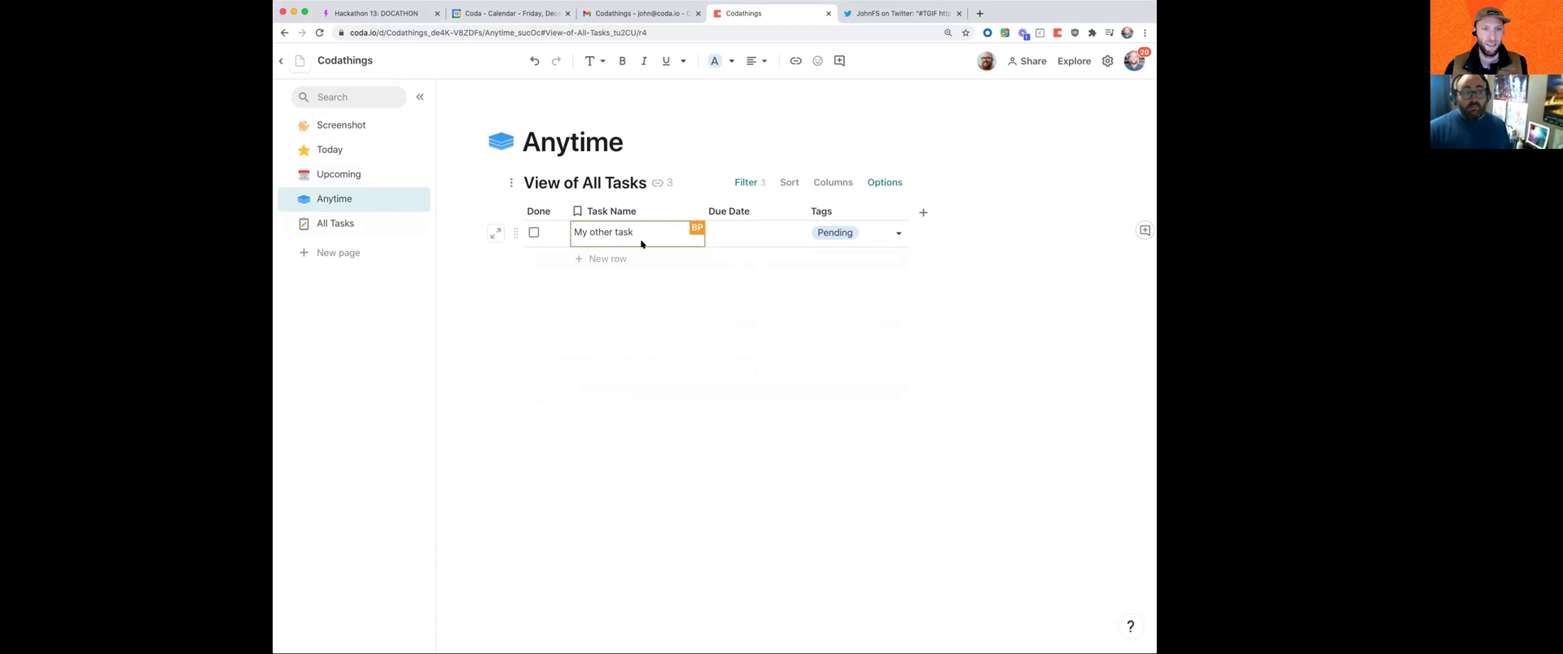
key(shift+Return)
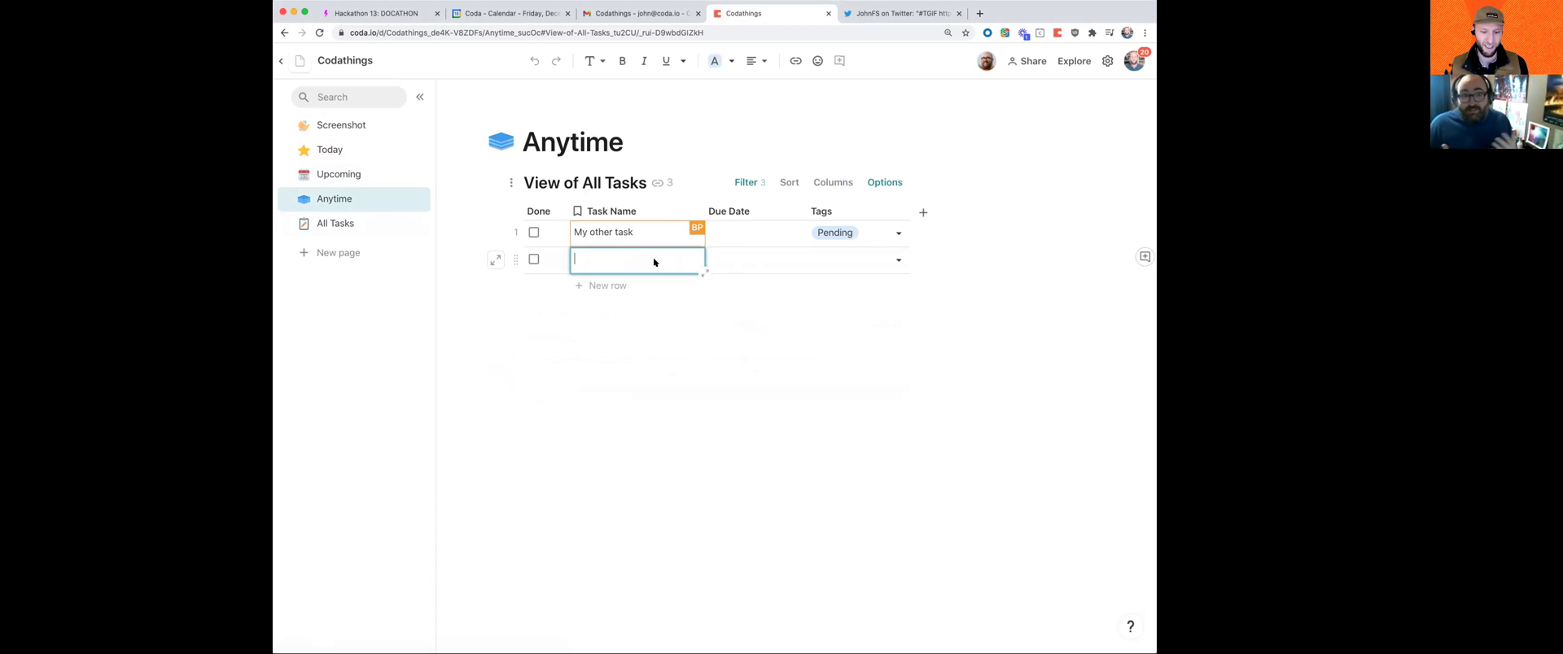
text(Future christimas plans)
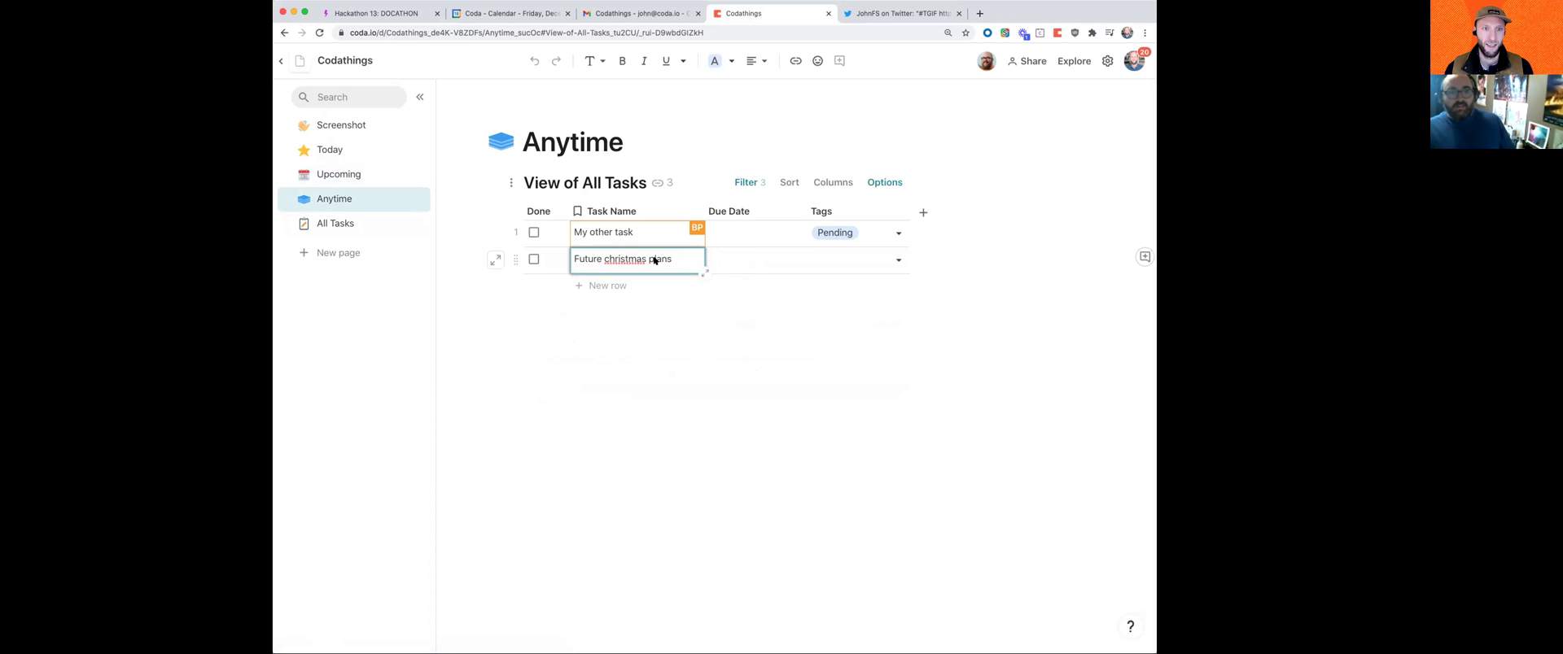
right_click(625, 254)
click(651, 263)
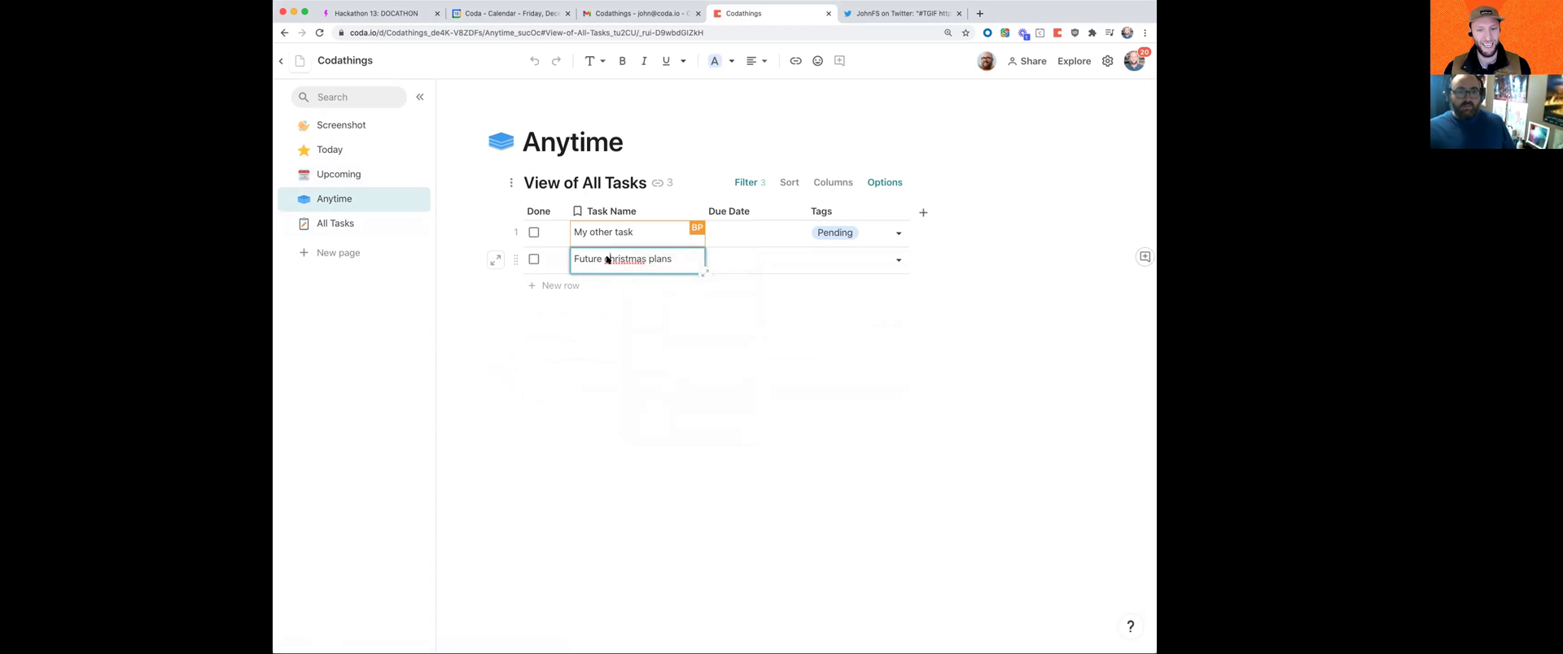
Step: Set the new task's due date to December 25
click(746, 259)
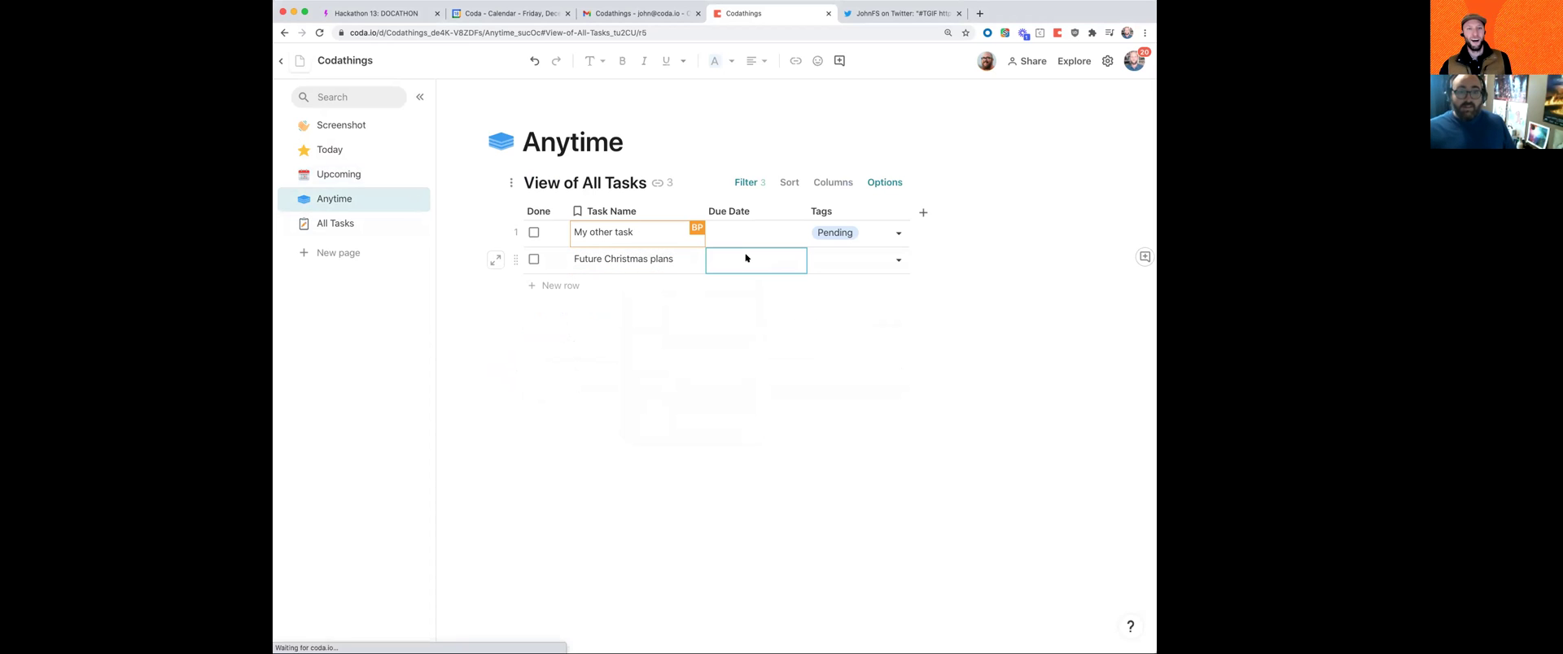
click(745, 259)
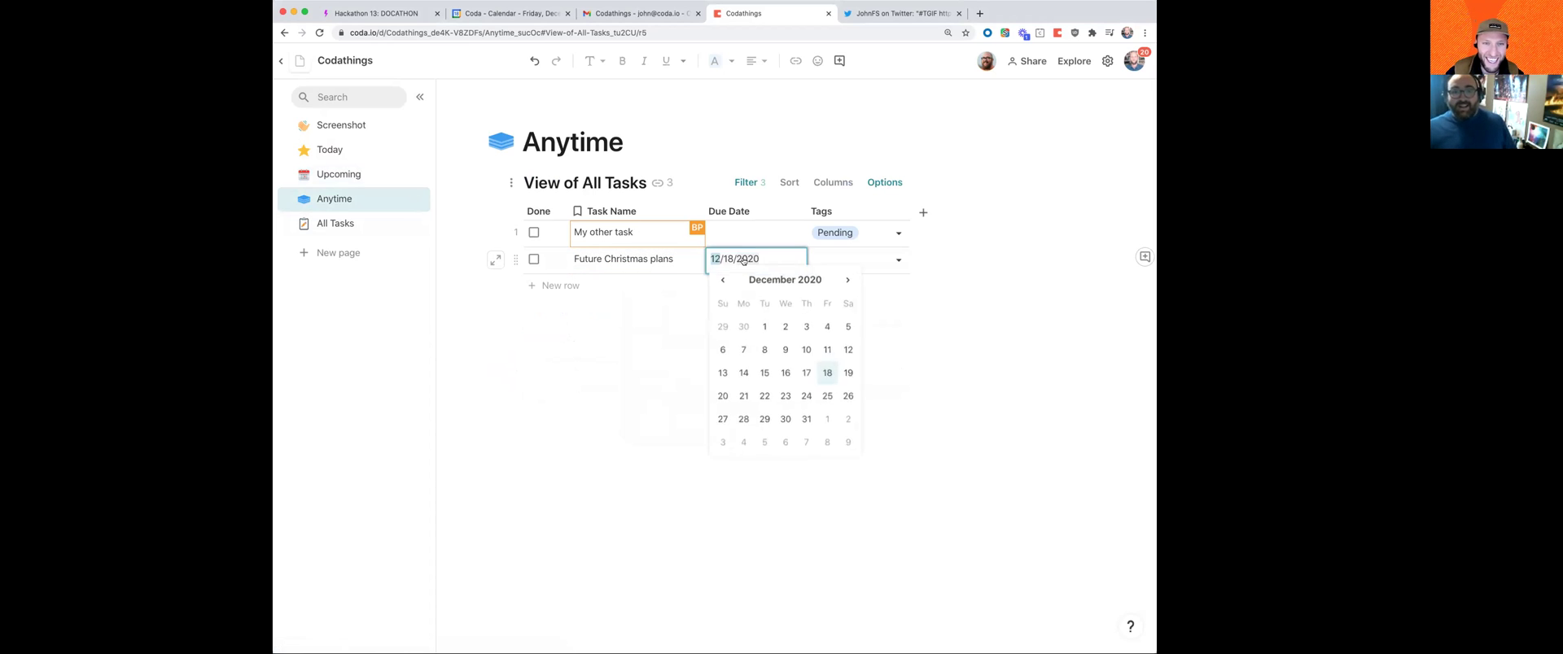
click(826, 395)
click(782, 374)
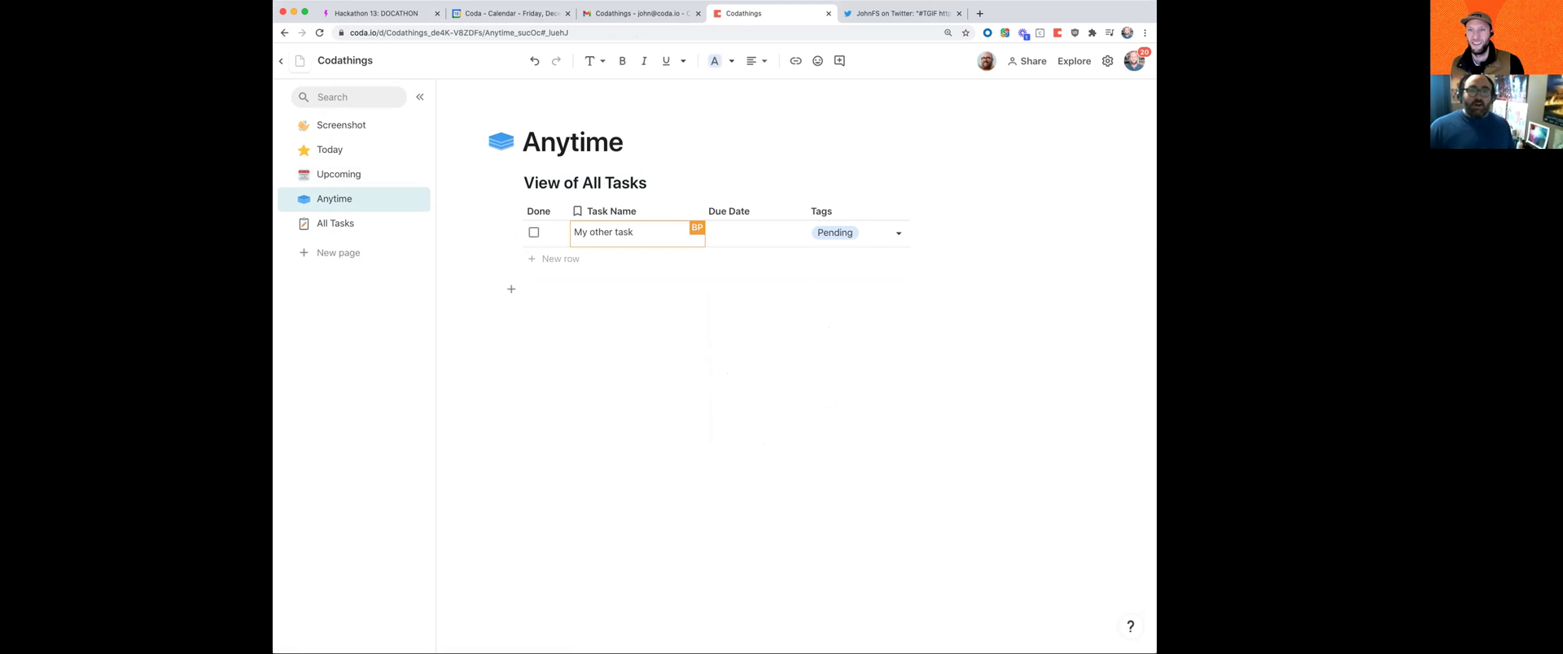
key(super+Tab)
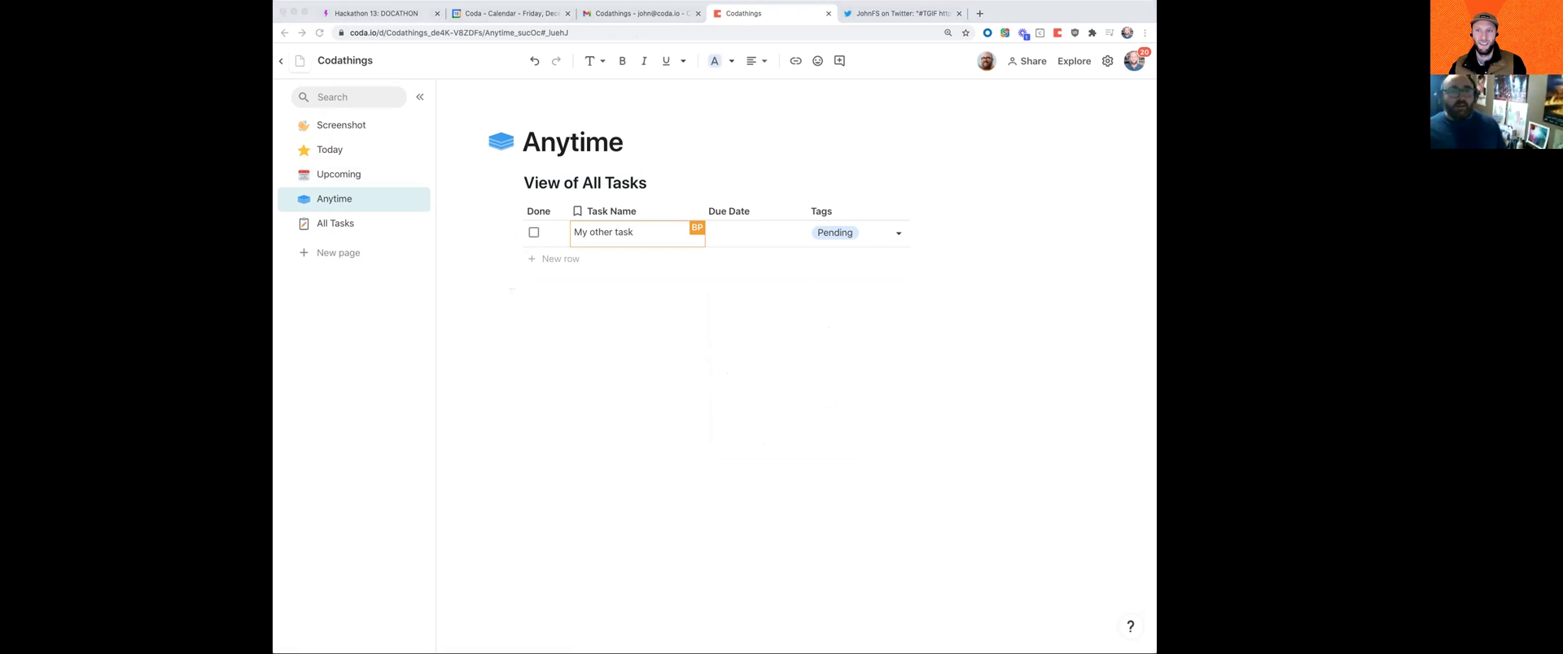
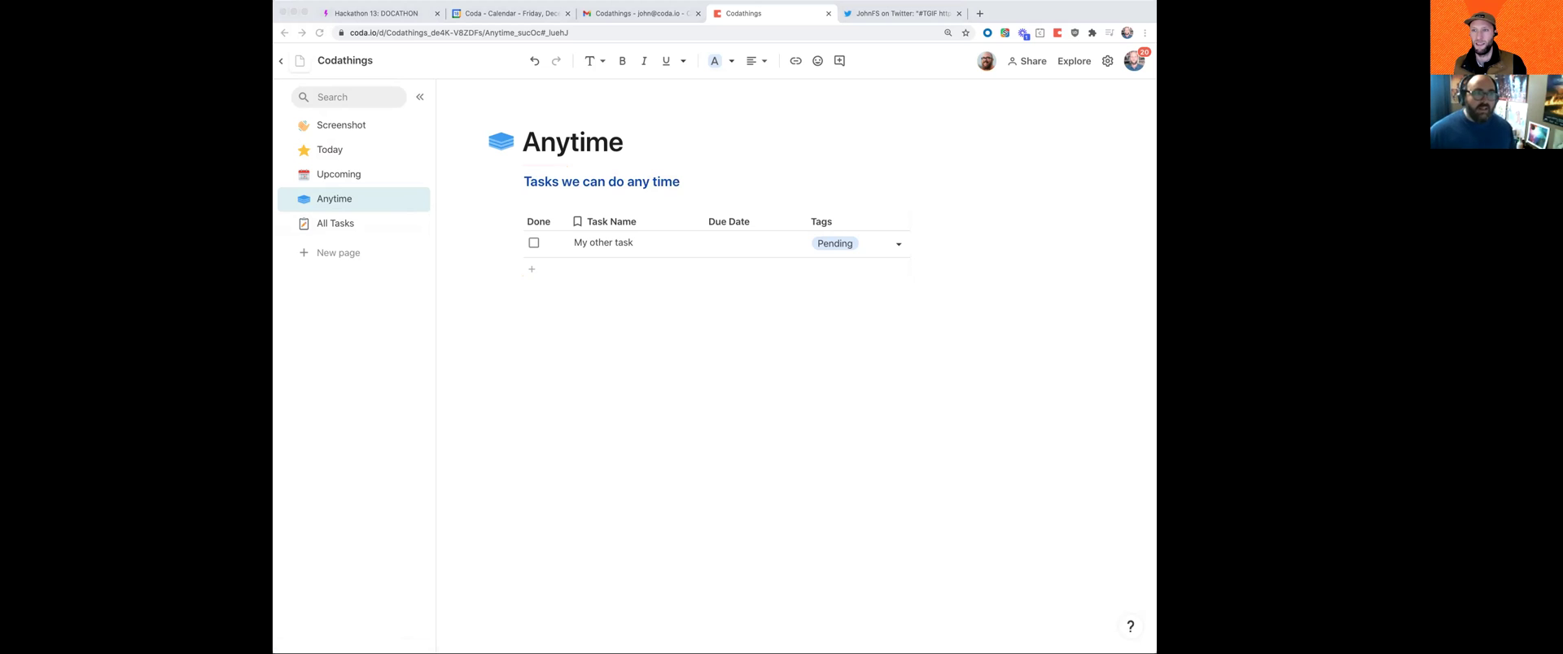
Step: Add a new page named Someday just below Anytime in the page list
click(327, 253)
drag(332, 245, 346, 207)
double_click(346, 224)
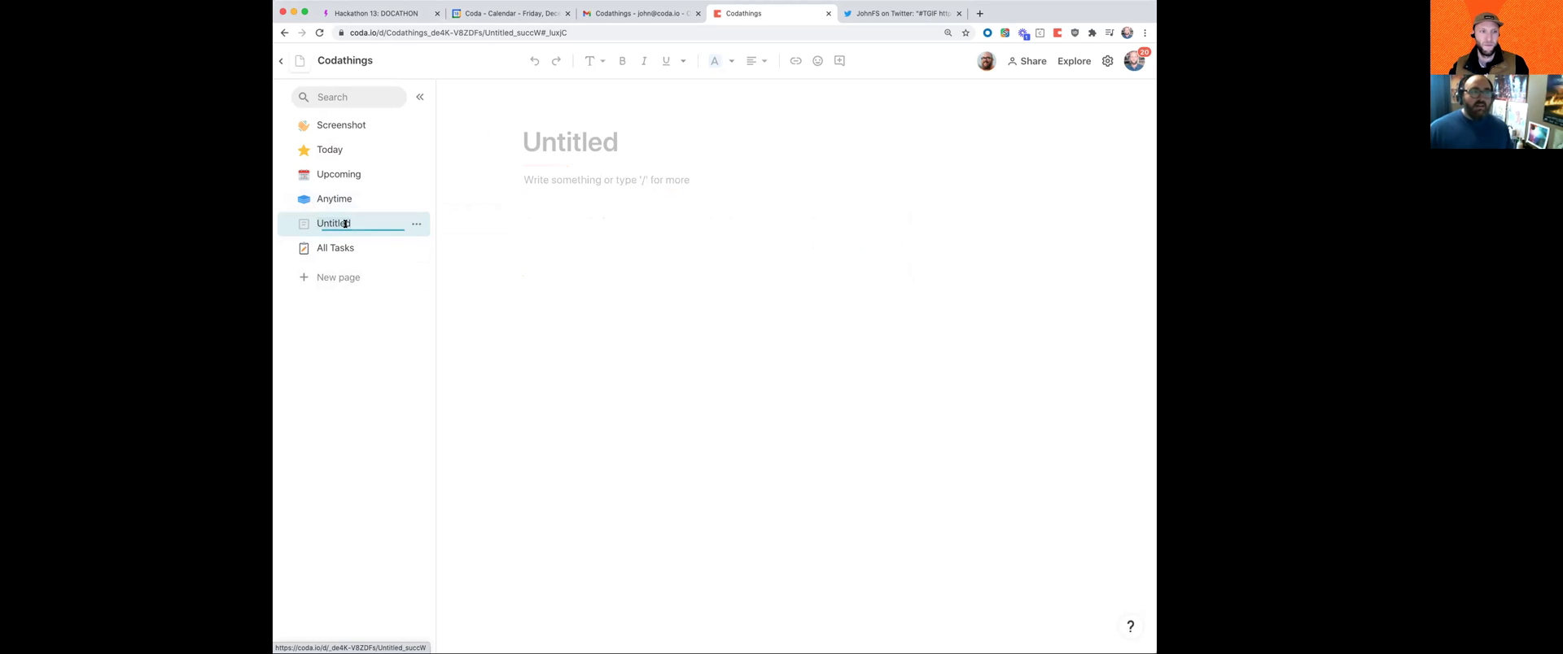
text(Someday)
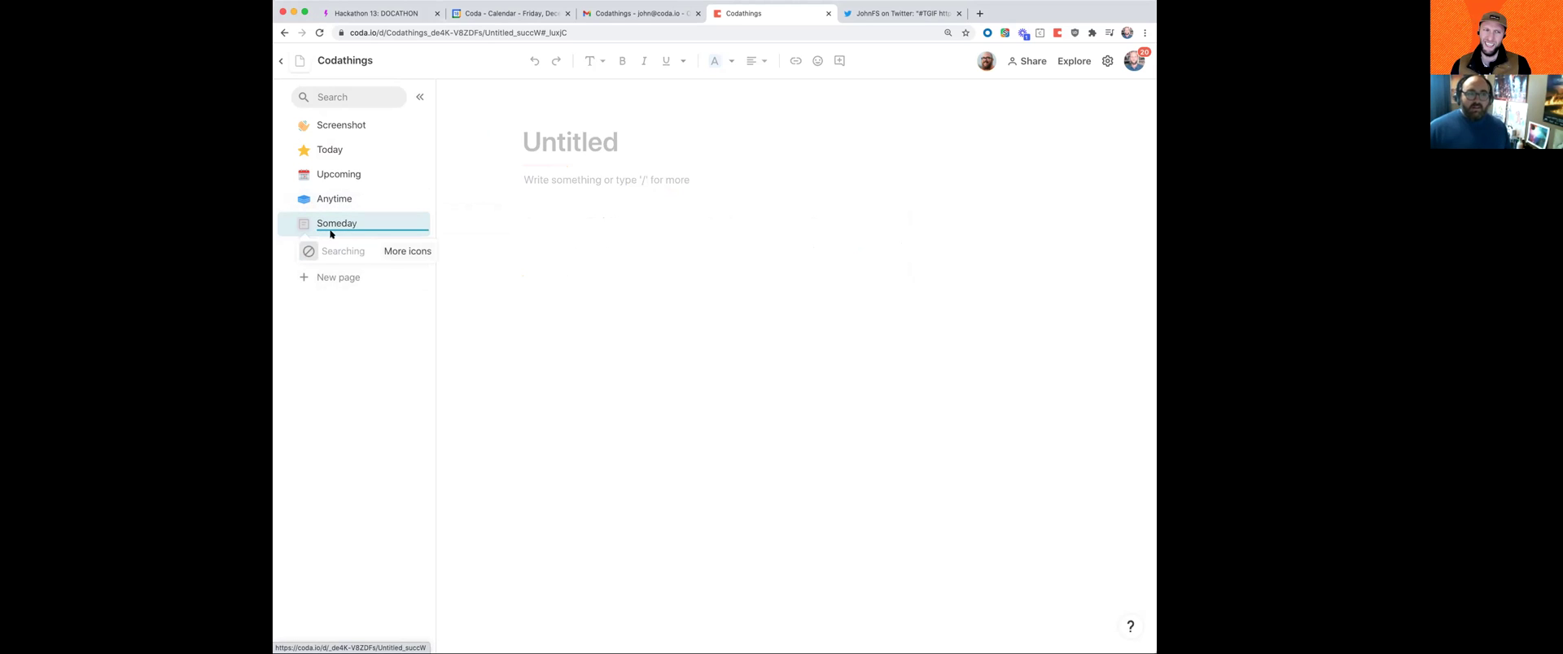
key(Return)
Step: Give the Someday page the orange box icon, found by searching 'box'
click(302, 224)
text(box)
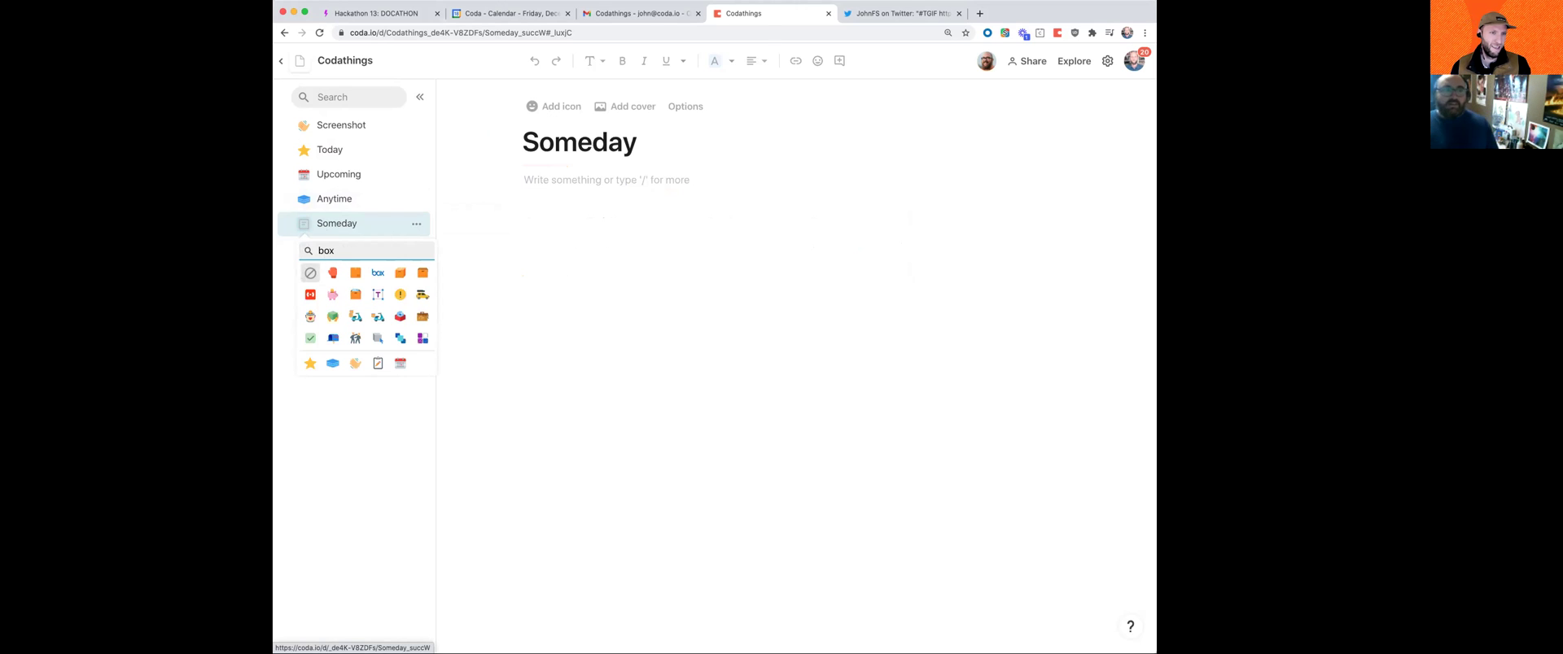
click(350, 273)
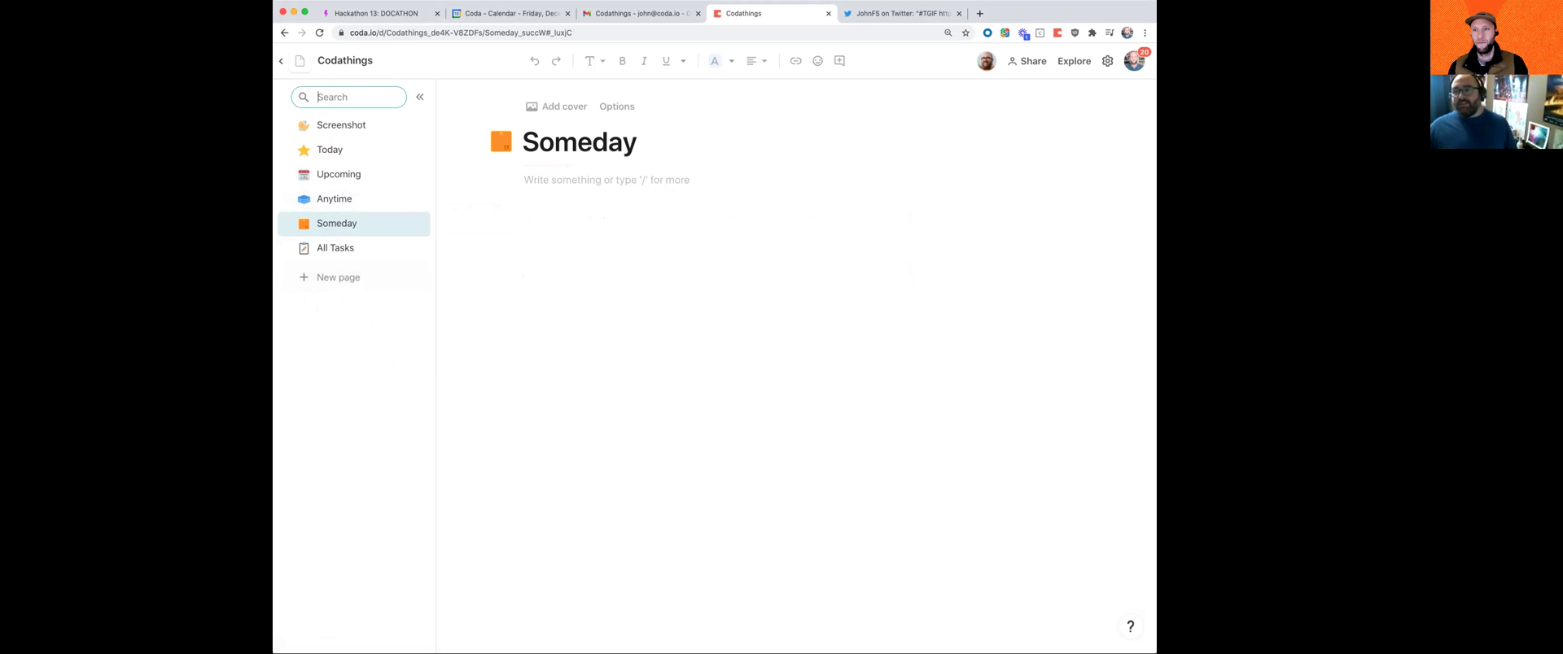
click(580, 178)
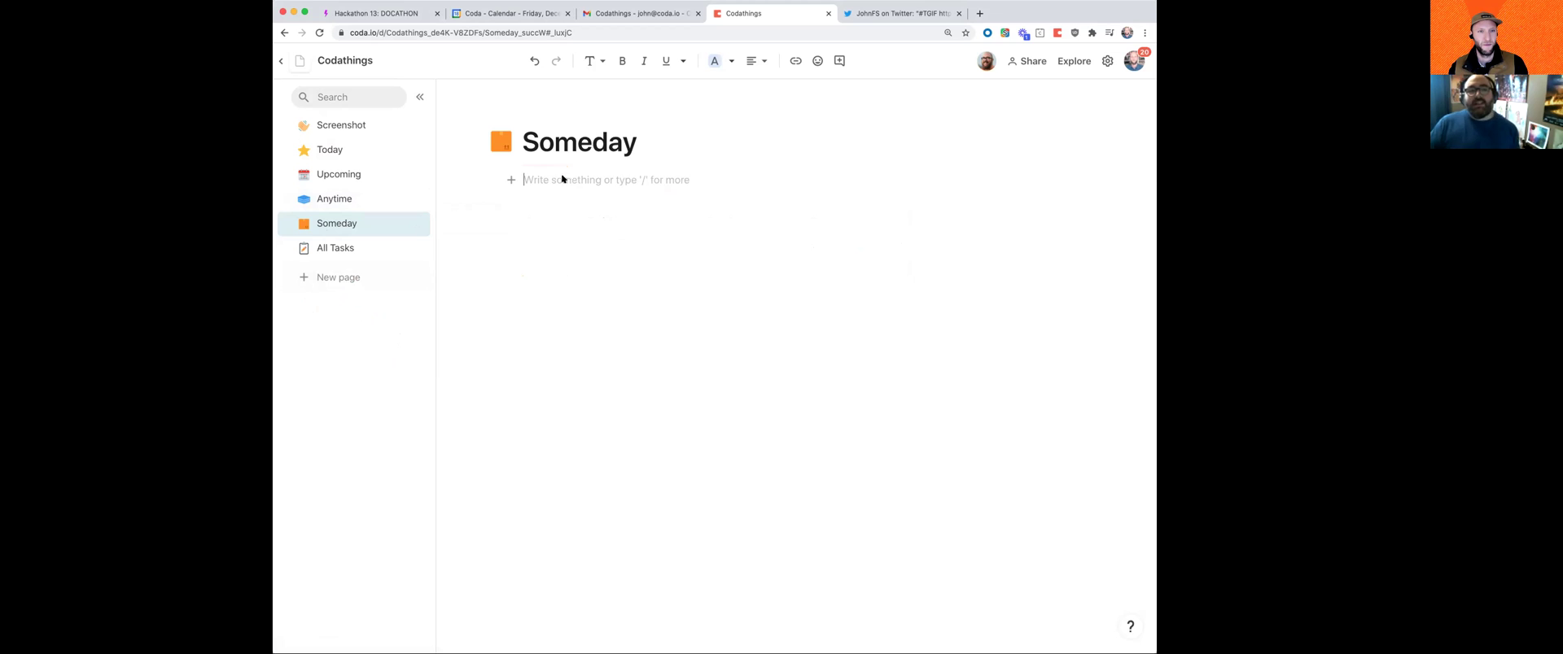
Step: Paste the Things app Someday screenshot into the Someday page body
key(super+v)
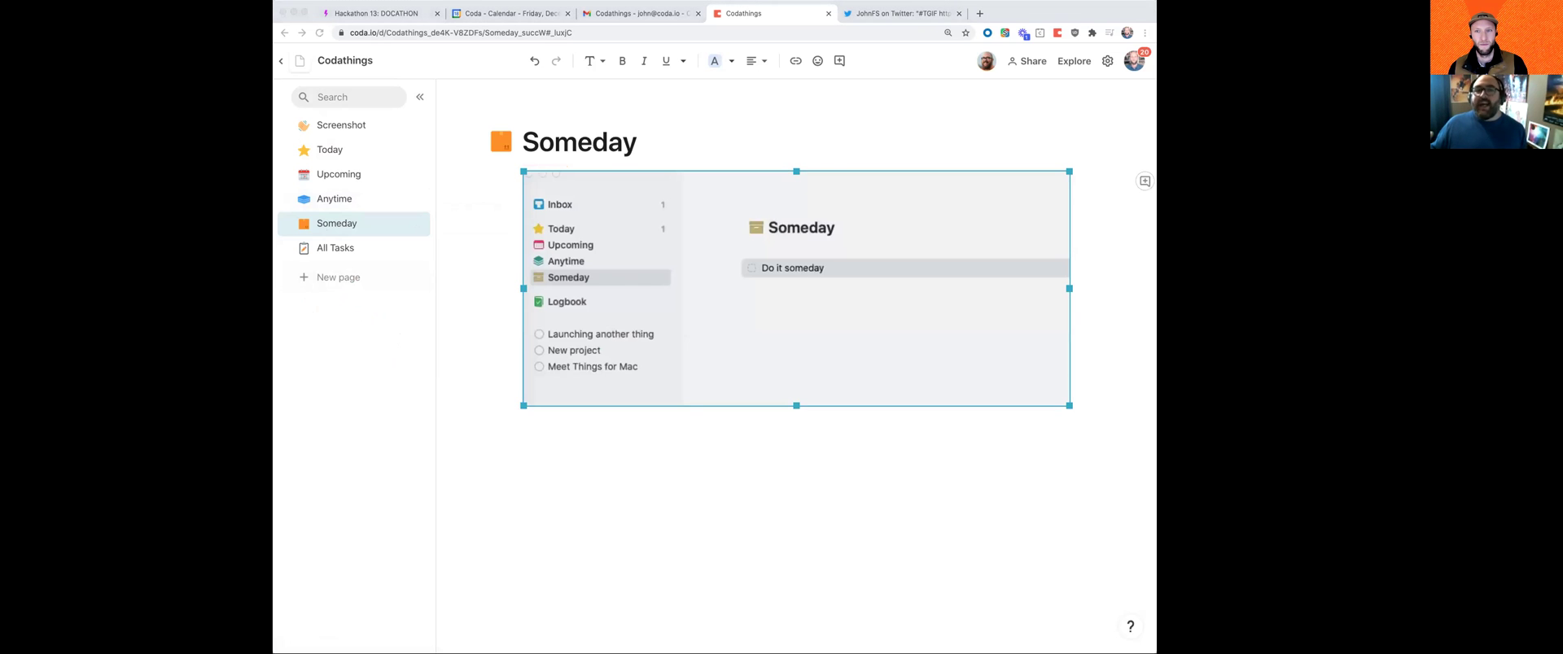
click(771, 468)
click(771, 466)
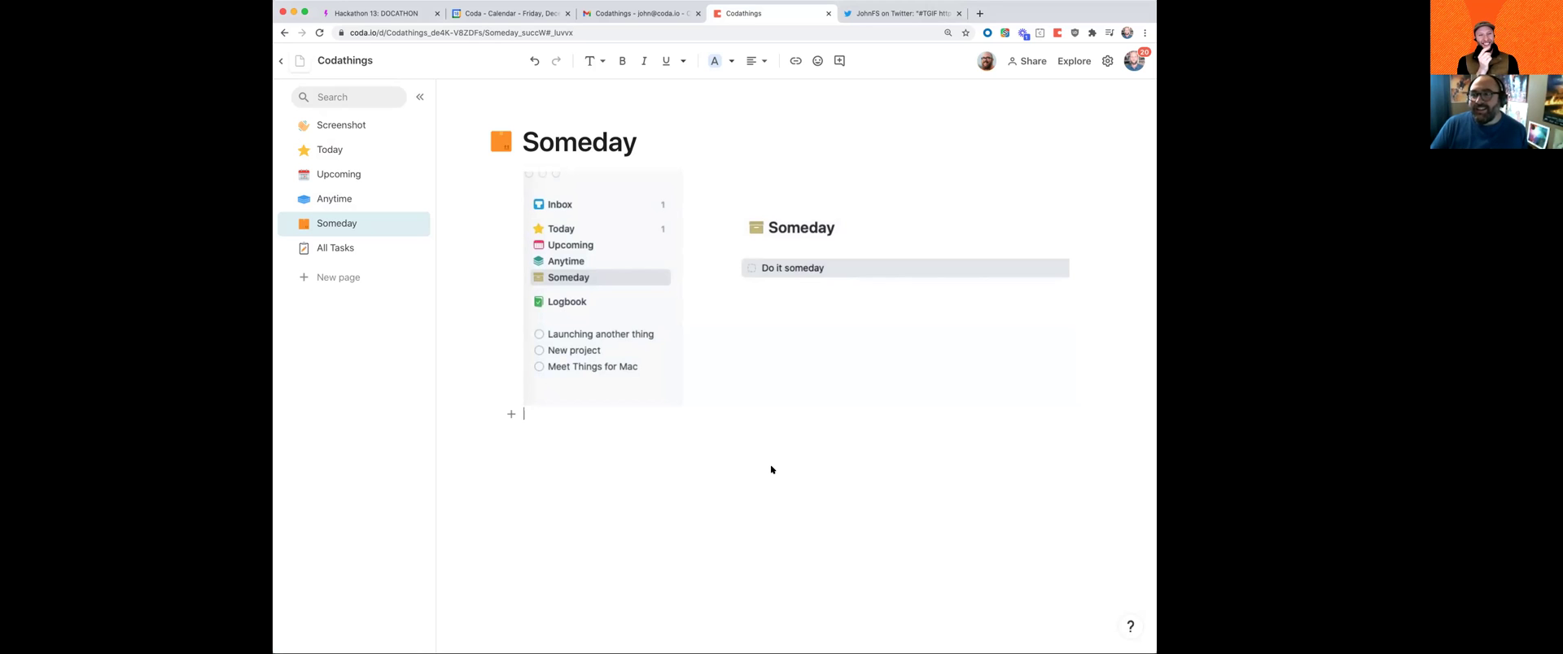
Step: Shrink the pasted screenshot to a smaller size by dragging its corner
click(340, 198)
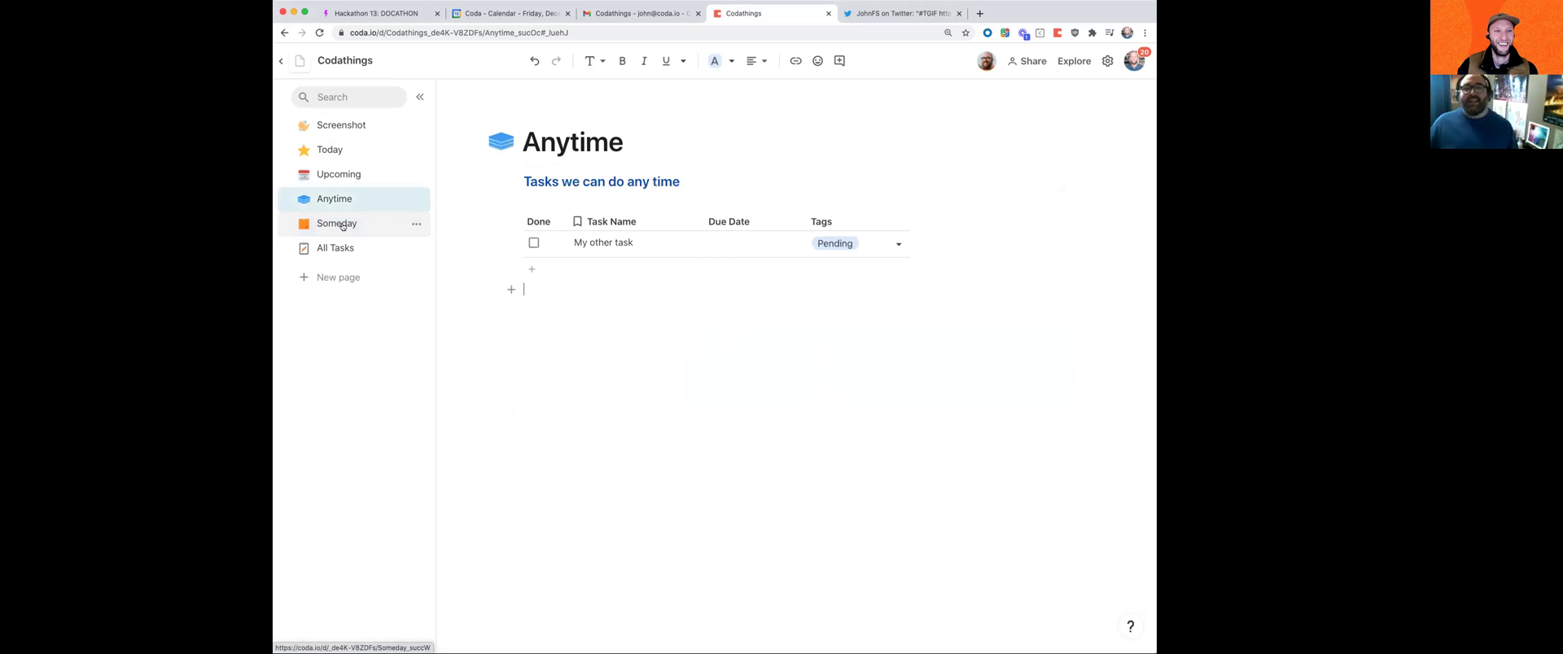
click(342, 225)
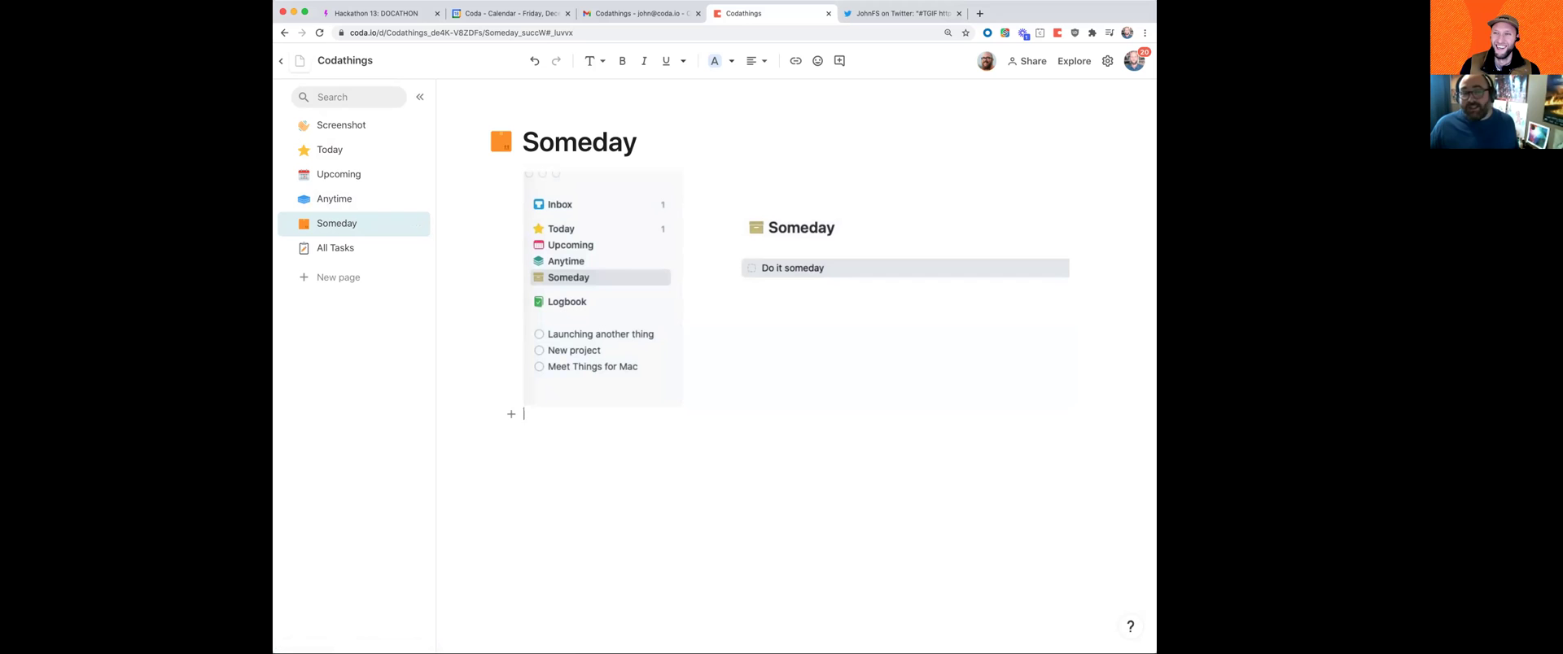
key(super+Tab)
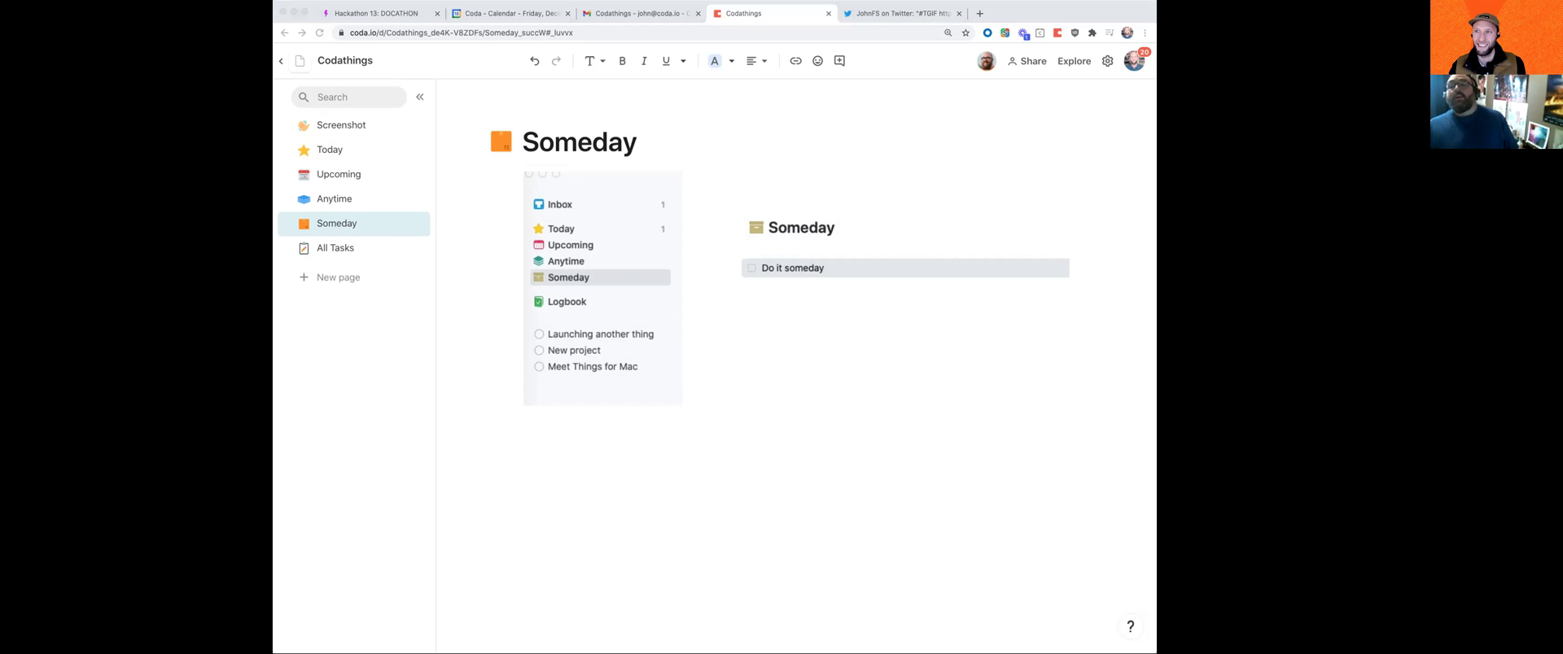
click(624, 498)
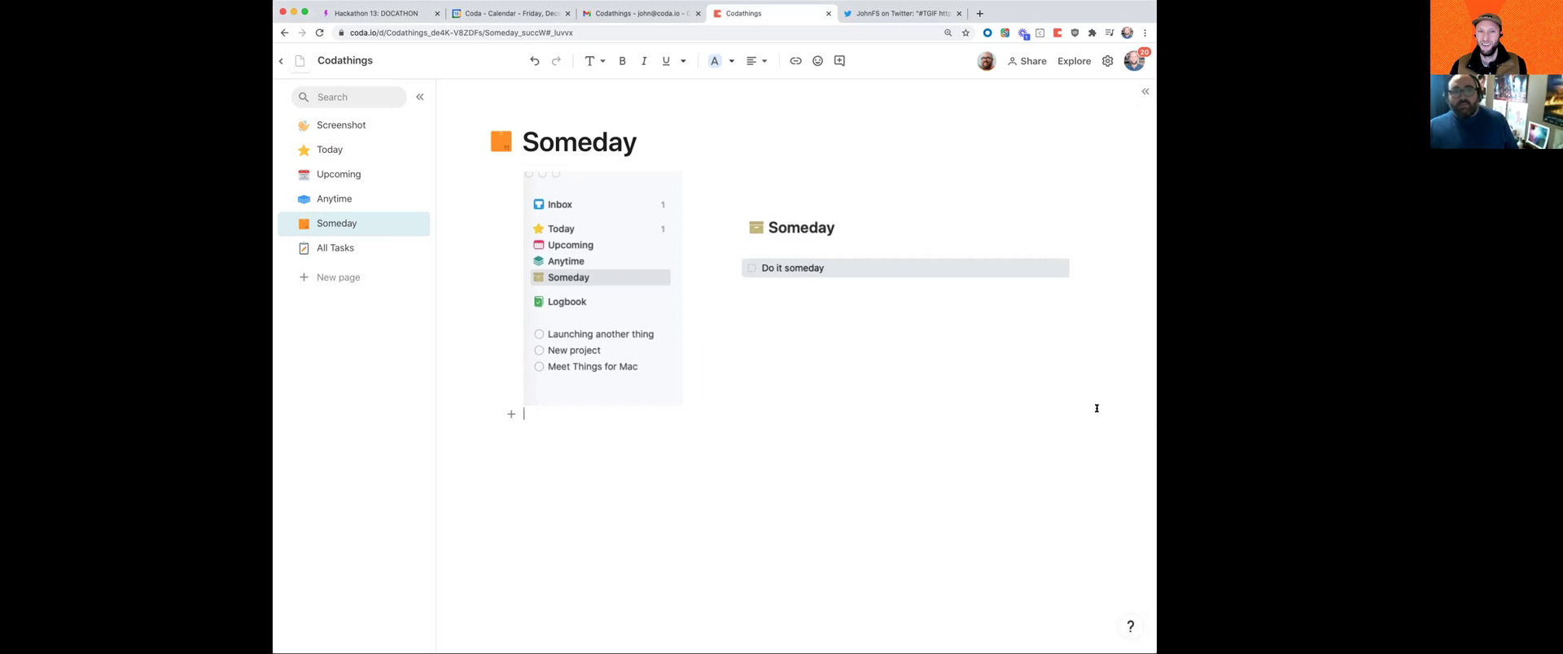
click(886, 321)
drag(1067, 405, 994, 338)
click(588, 406)
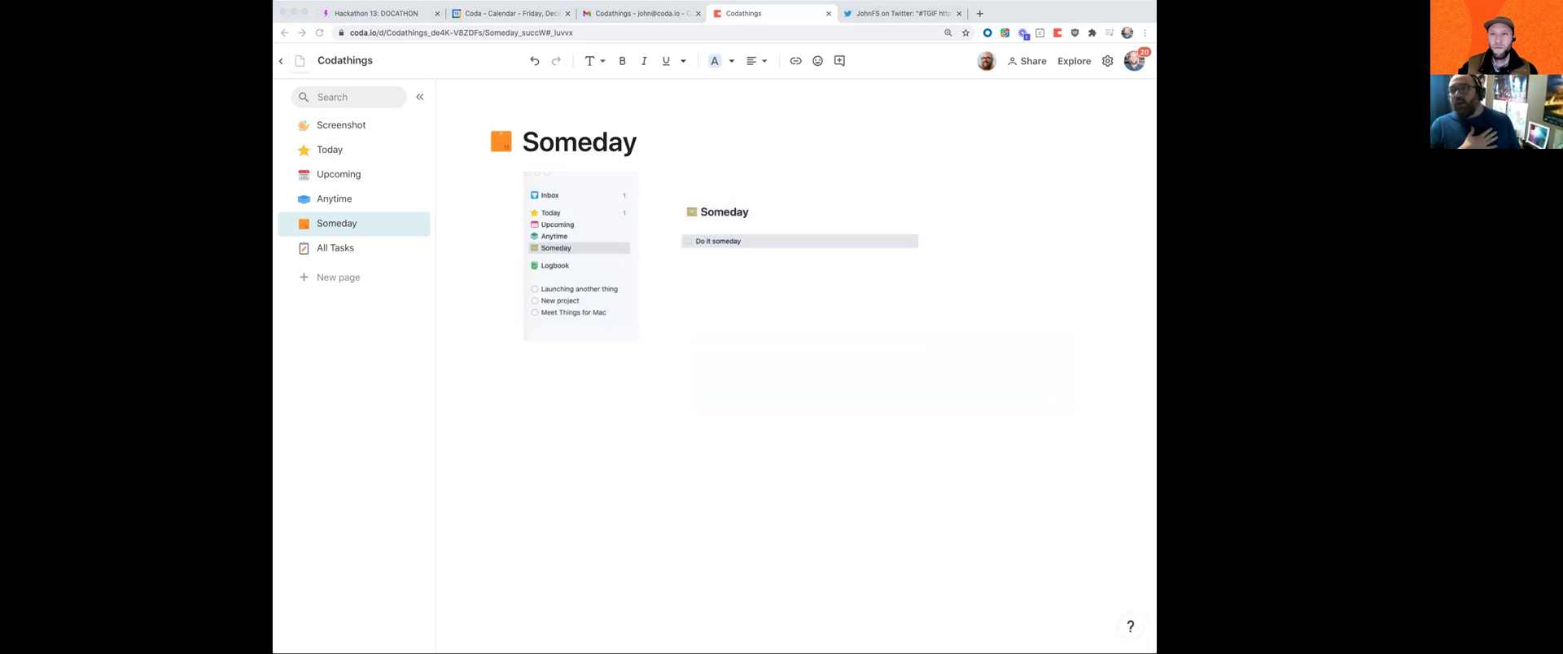
click(556, 425)
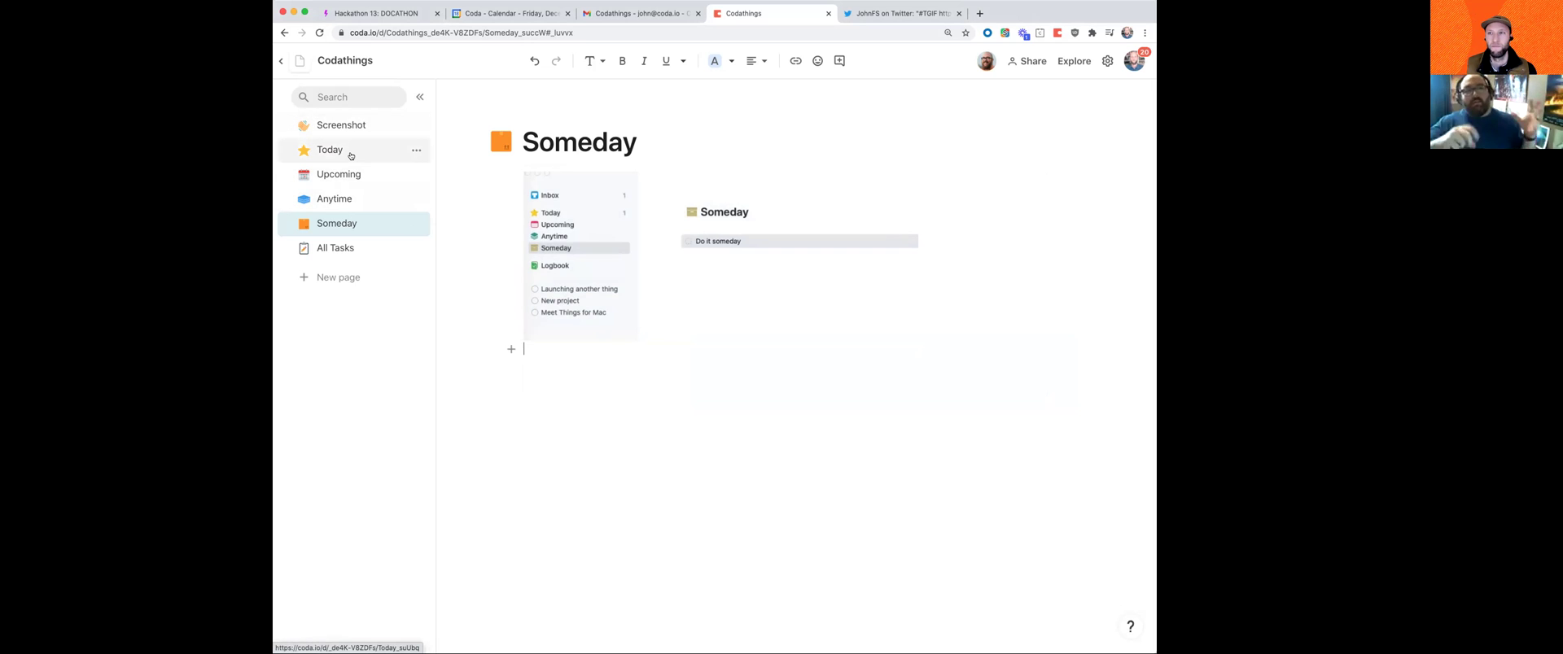
Step: Flip between the Today and Someday pages to compare their layouts
click(349, 153)
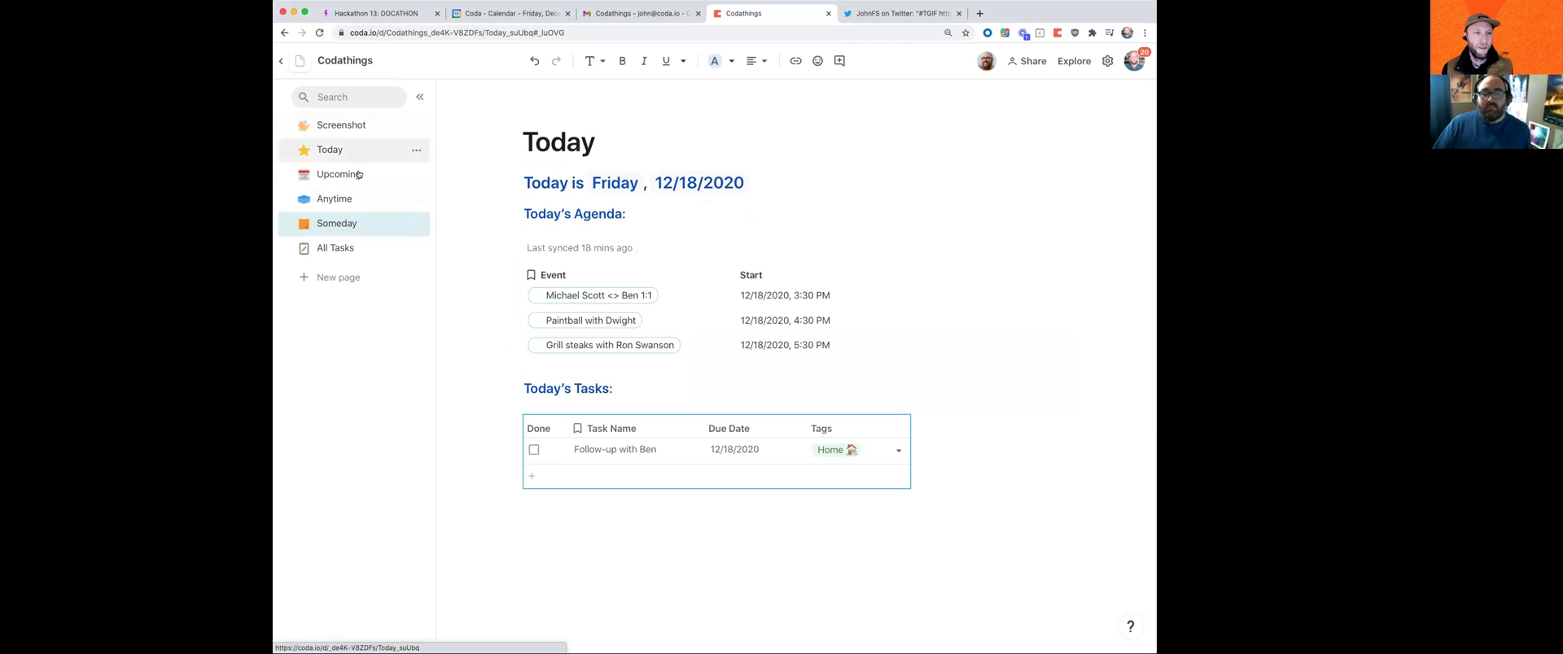
click(370, 222)
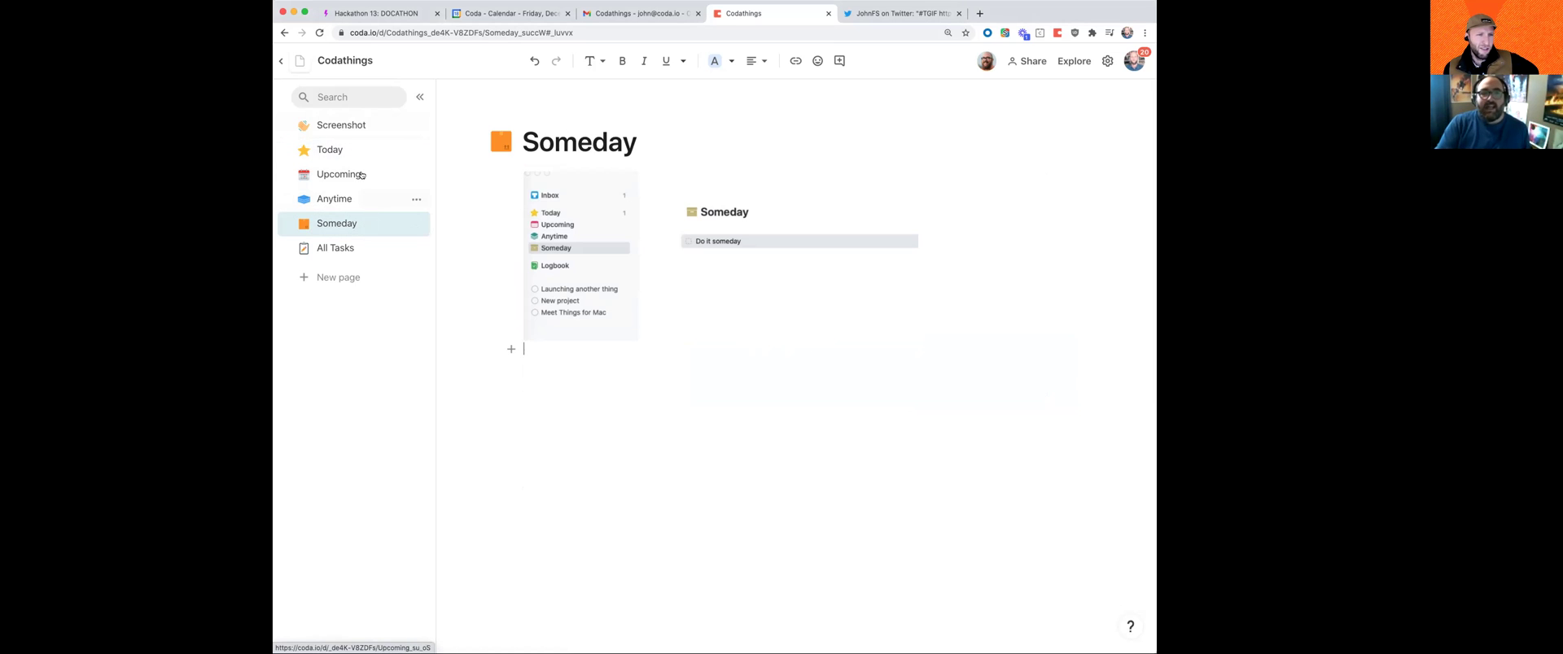
click(390, 148)
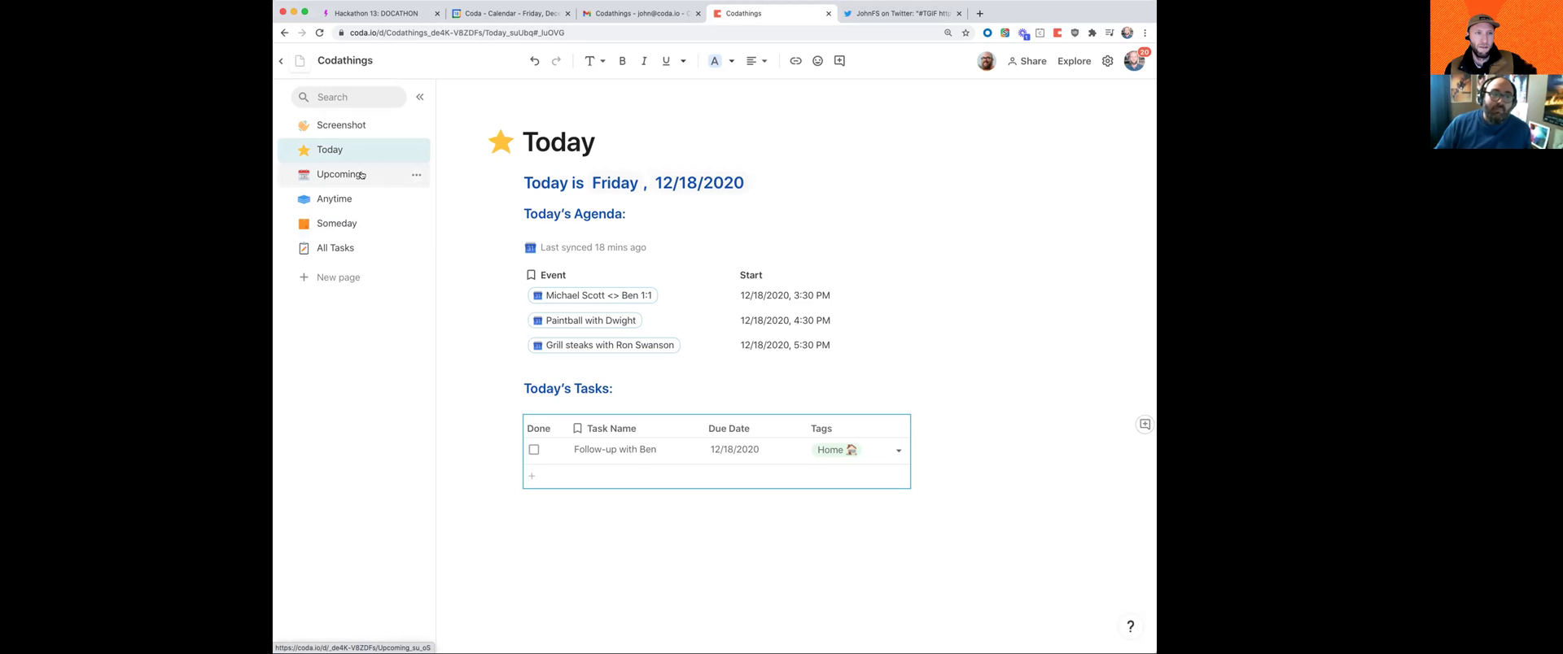
click(342, 230)
double_click(635, 143)
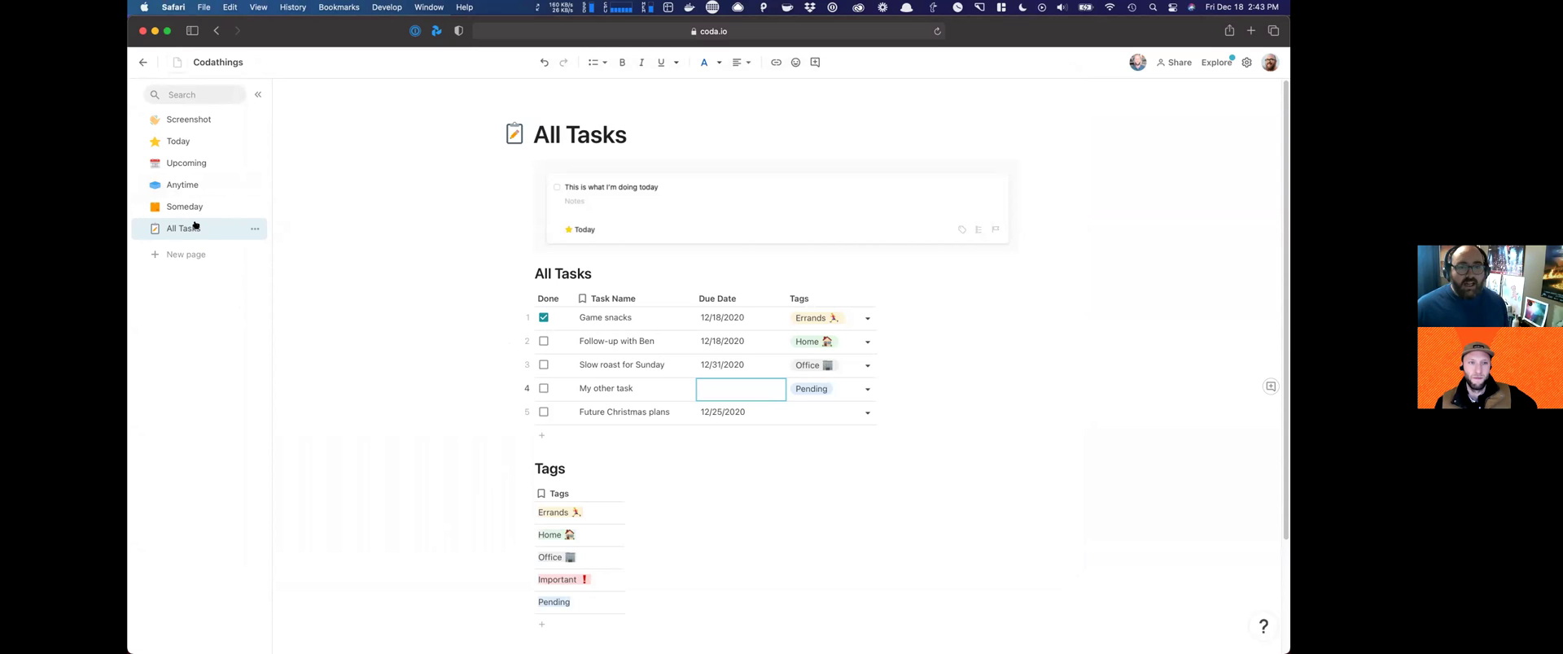
Step: Move All Tasks just below Screenshot and retitle the page 'Inbox'
drag(194, 226, 193, 124)
double_click(605, 121)
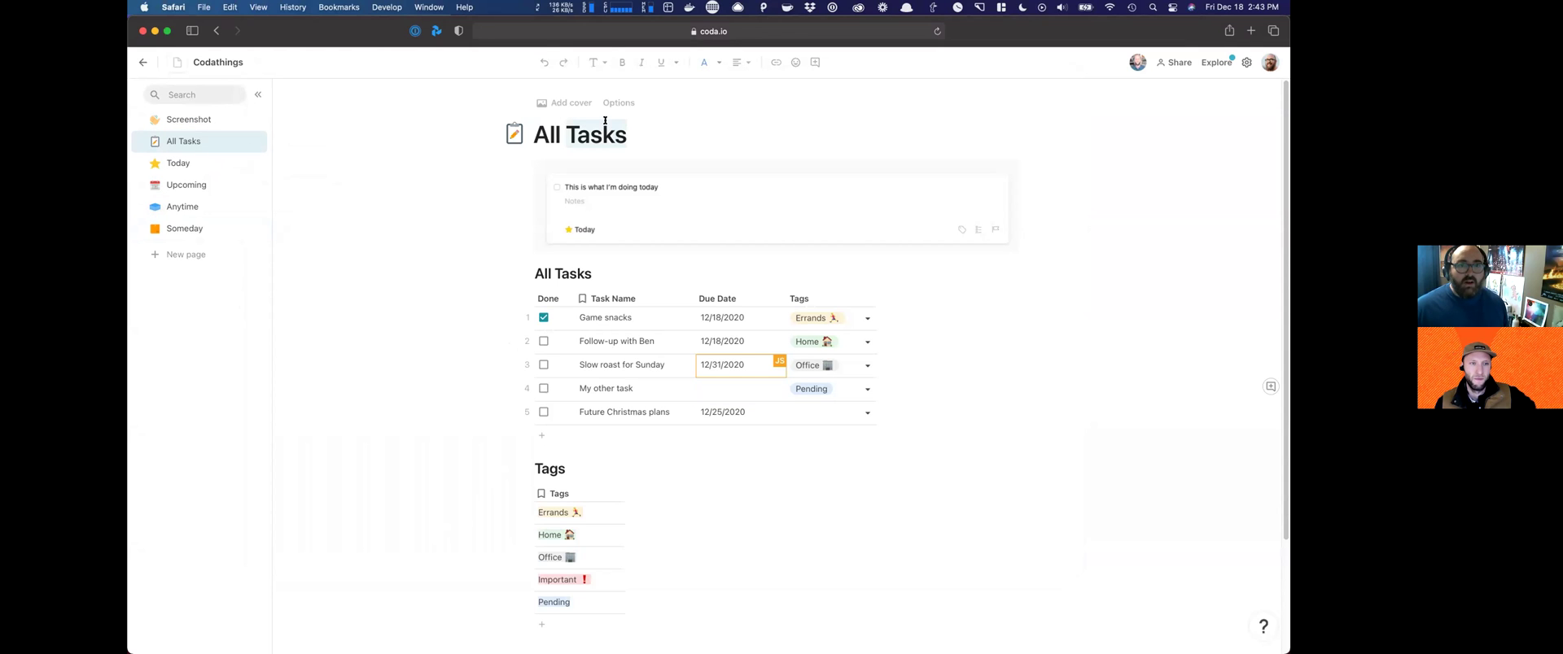
triple_click(604, 120)
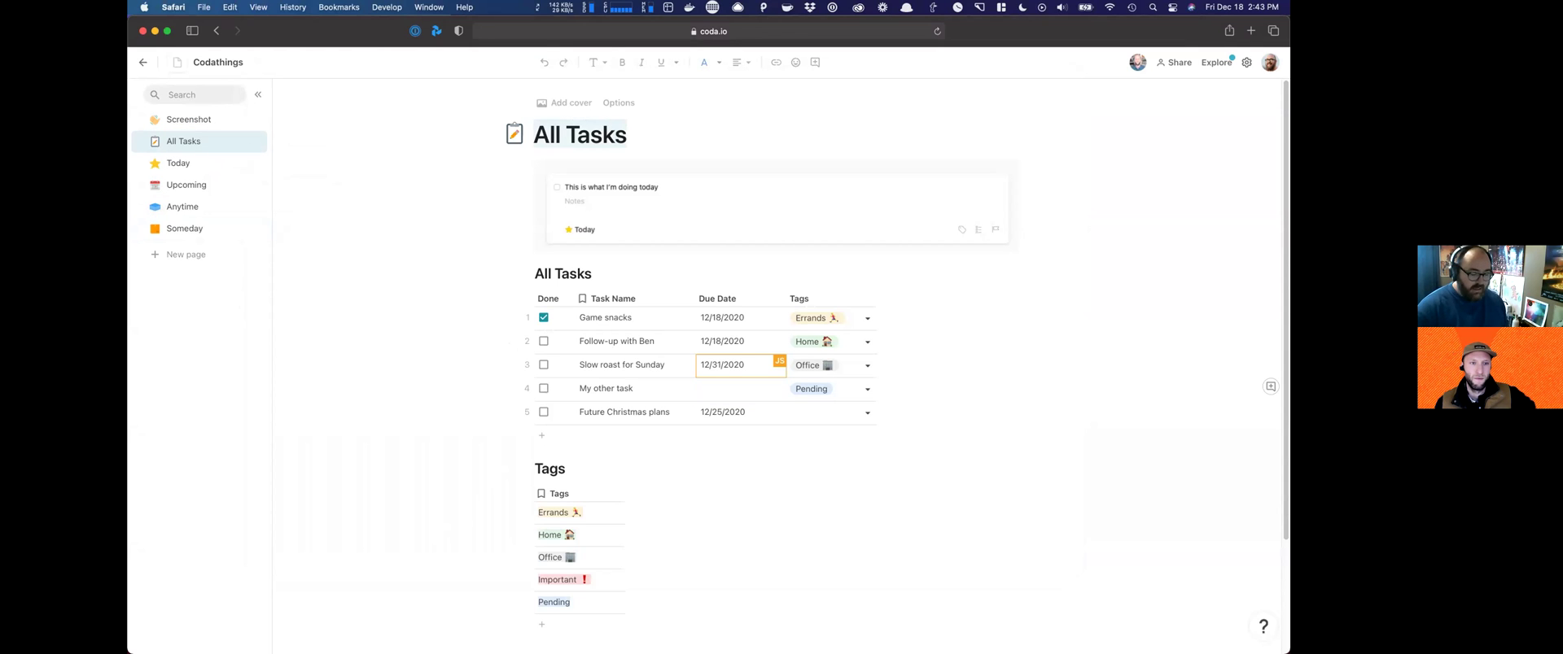
text(Inbox)
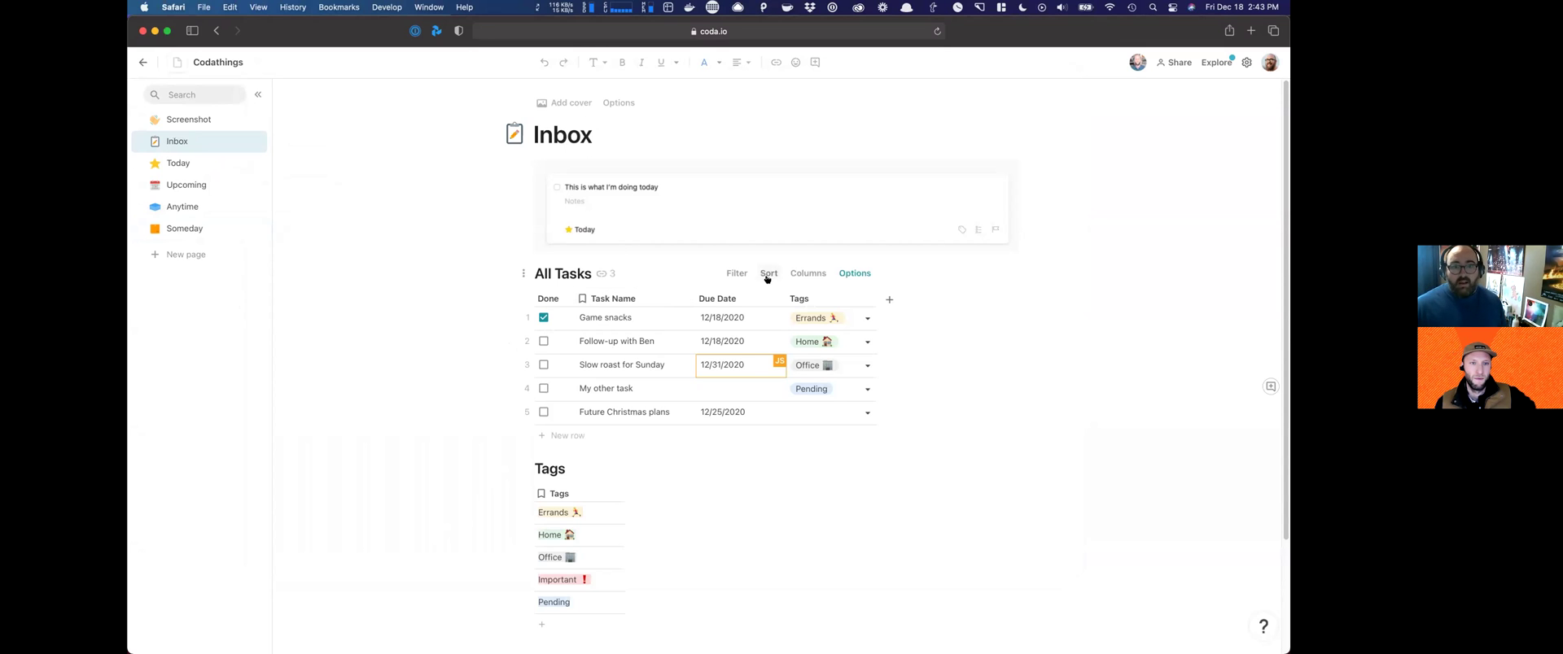
click(655, 275)
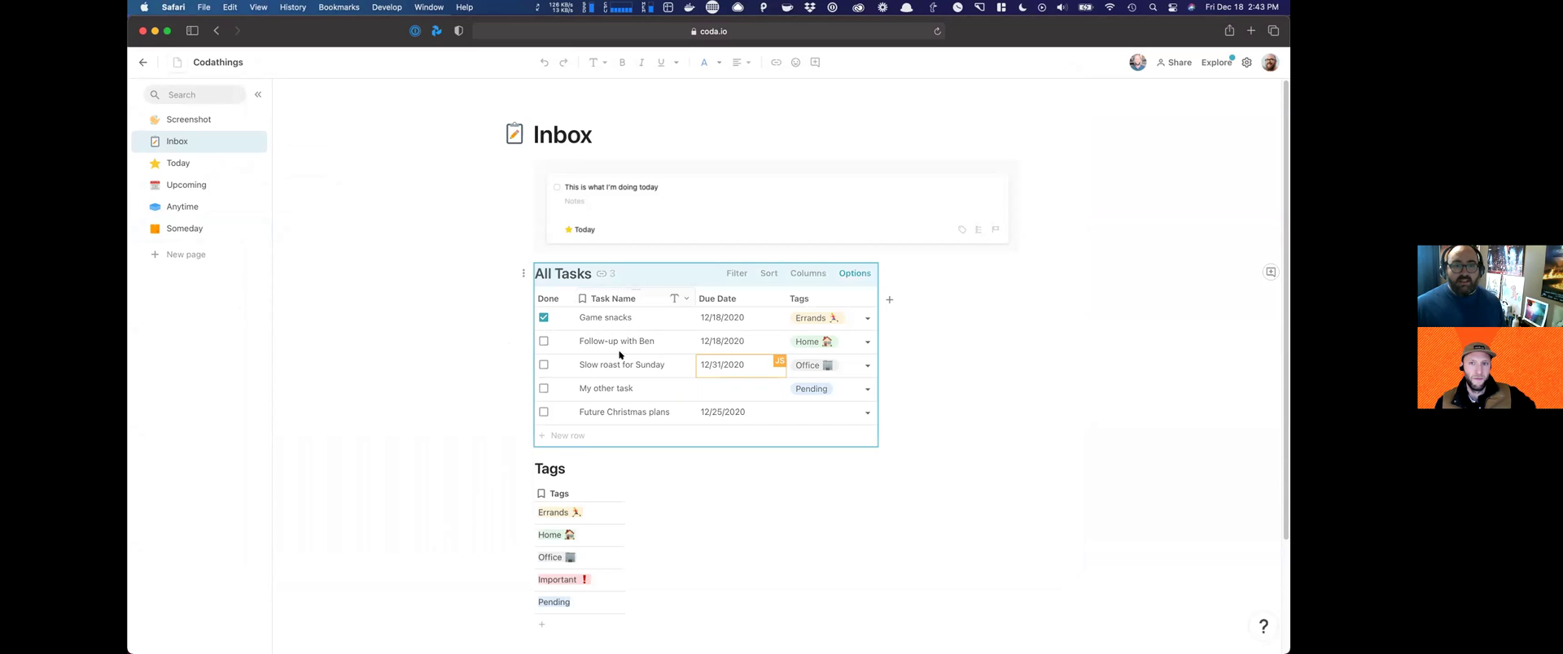
click(740, 274)
Step: Filter the Inbox task table on Done to show only unchecked tasks
click(1130, 205)
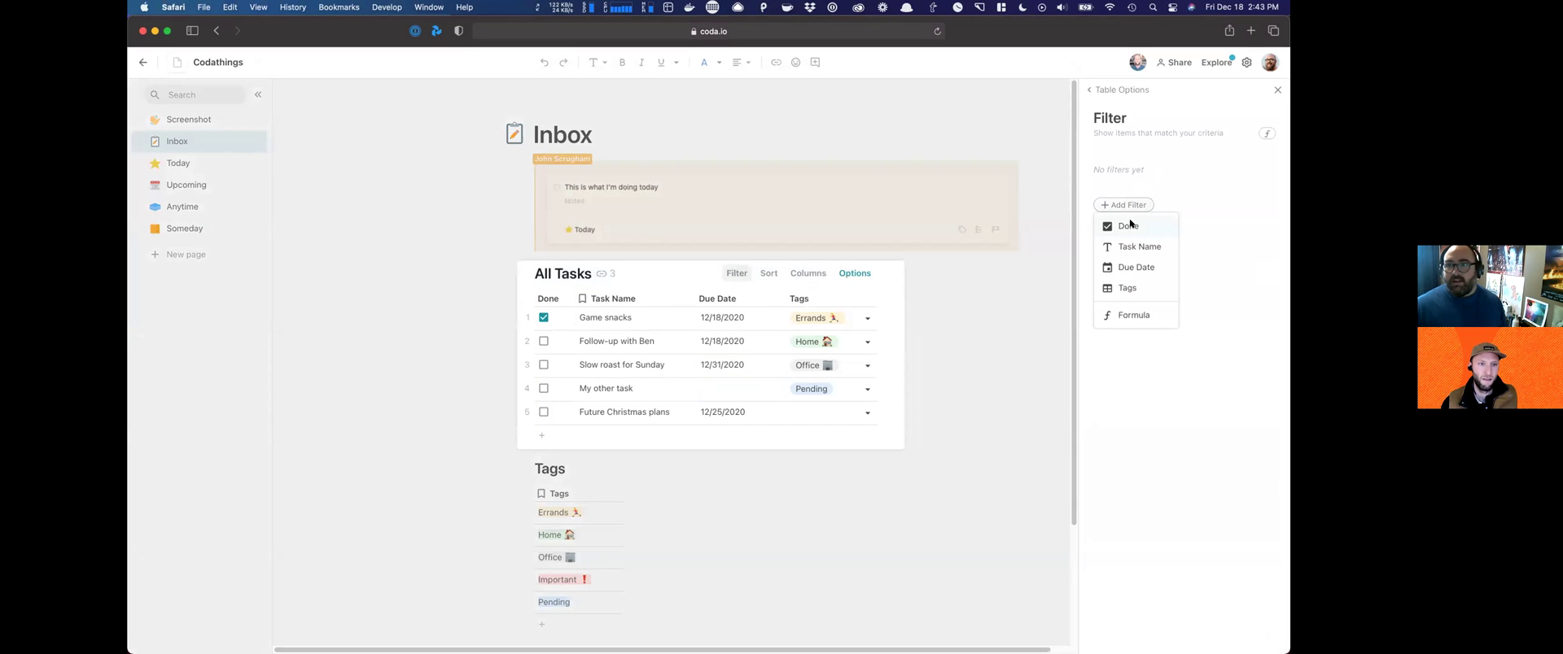
click(1128, 226)
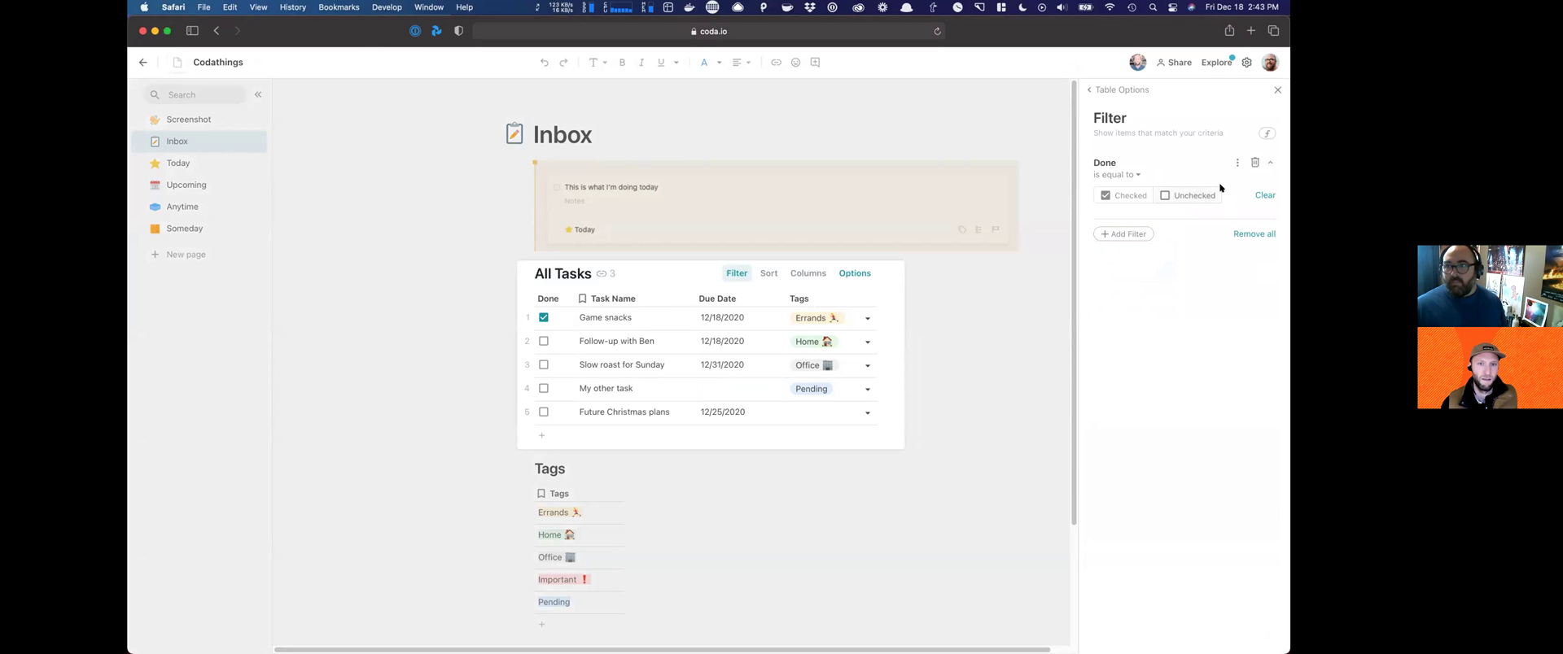
click(1165, 195)
click(980, 338)
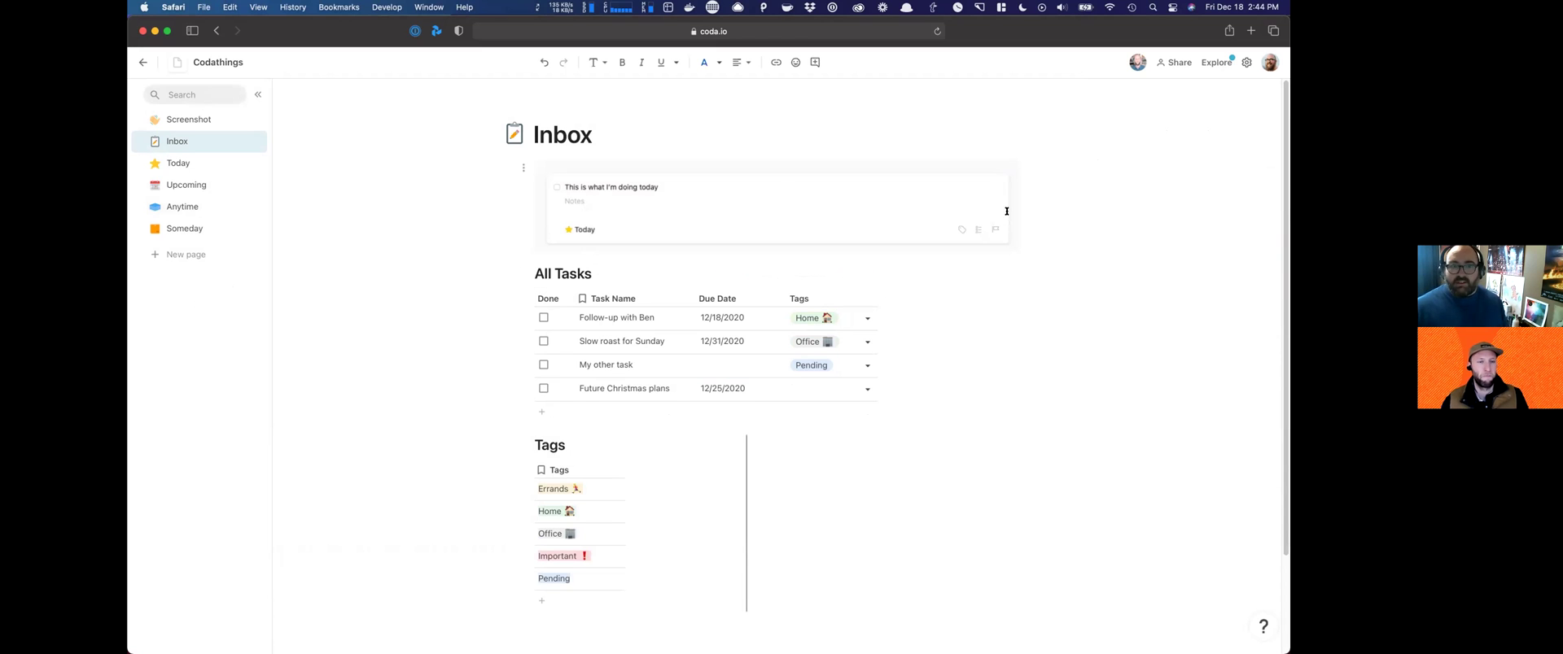
Step: Insert an add-row button on a new line below the task table
key(Return)
text(/button)
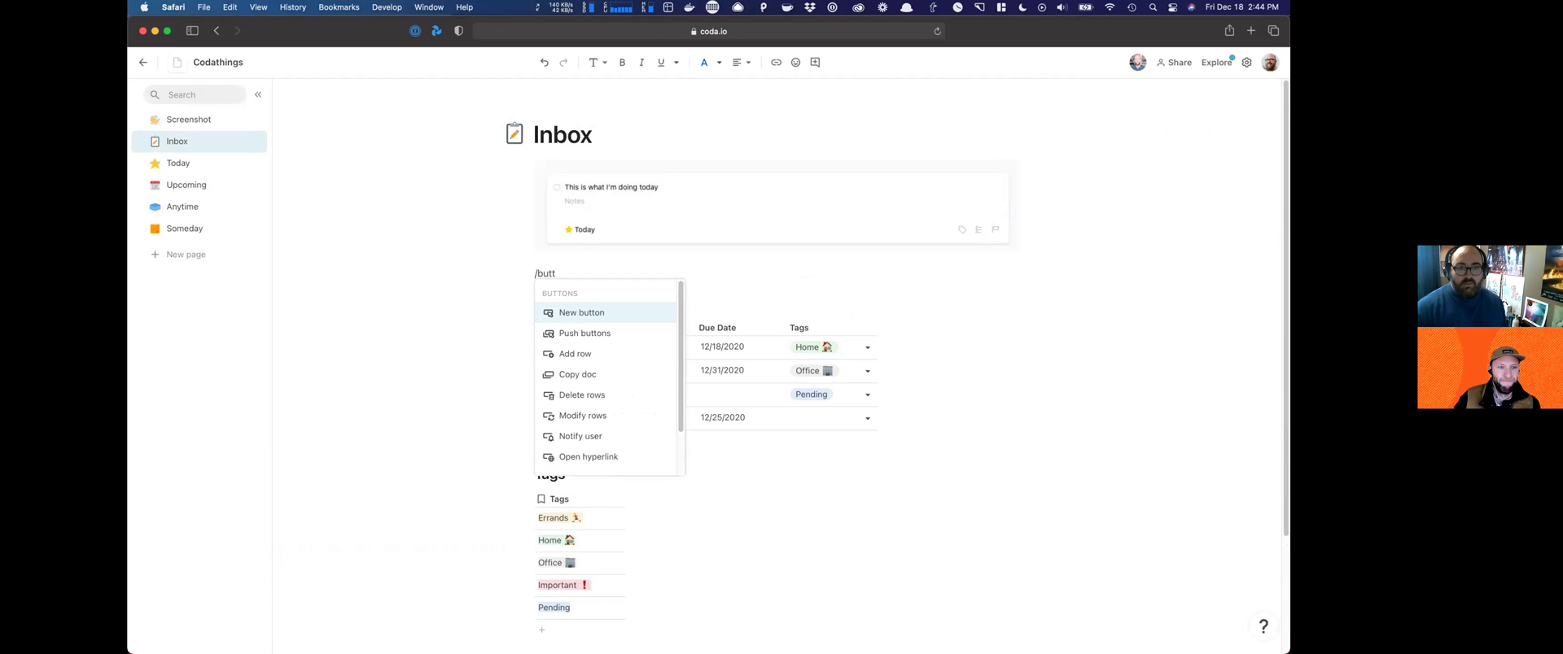
key(Return)
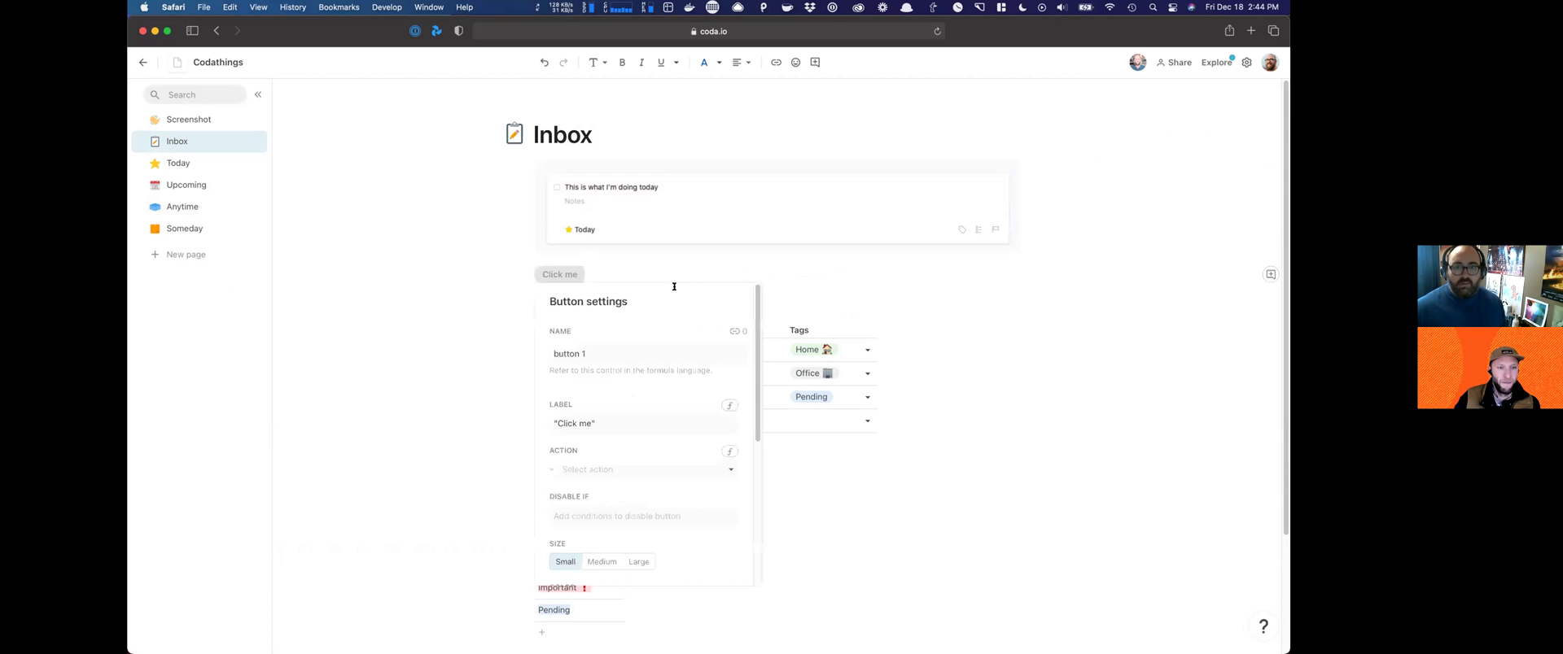
click(664, 281)
click(643, 271)
click(643, 271)
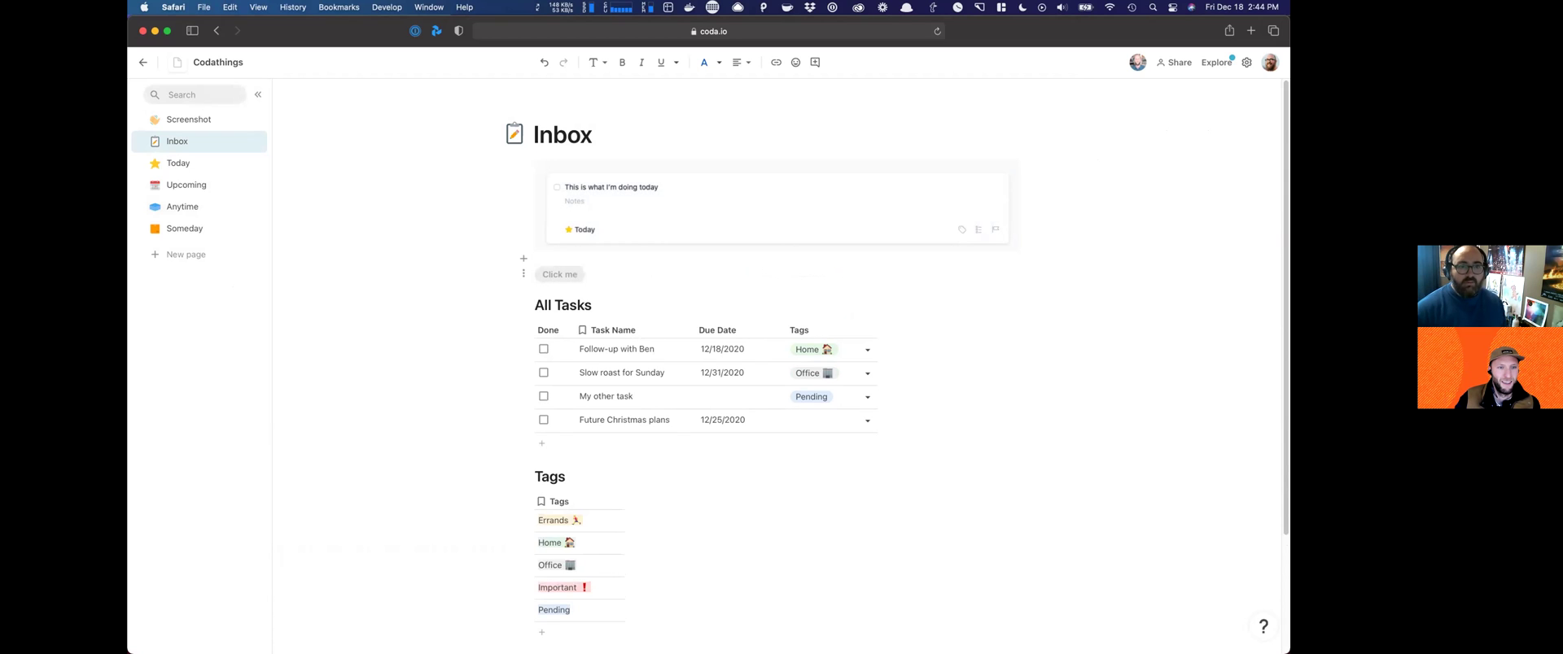
key(super+z)
text(/butt)
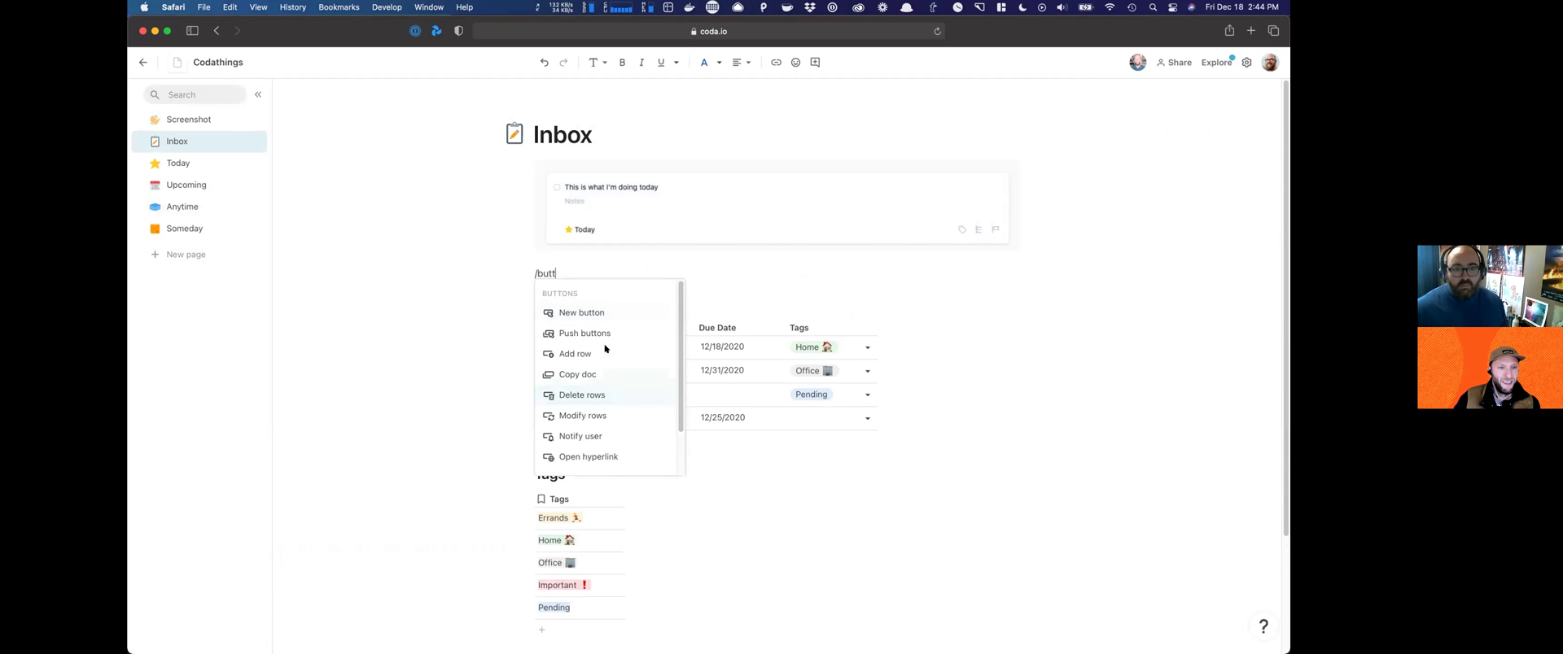
click(603, 352)
Step: Name and label the button 'New Task' and have it add rows to All Tasks
click(598, 350)
key(super+a)
text(New Task)
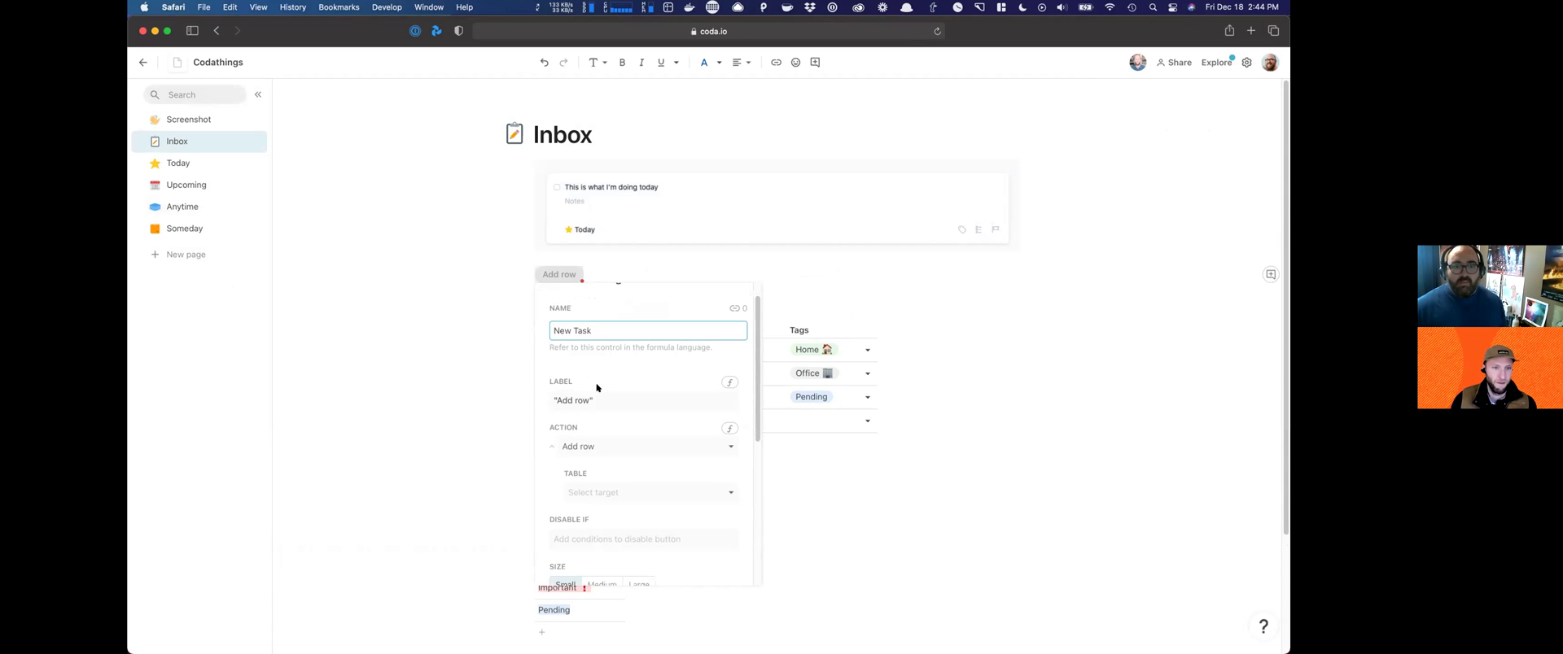
scroll(588, 378, down, 2)
click(564, 359)
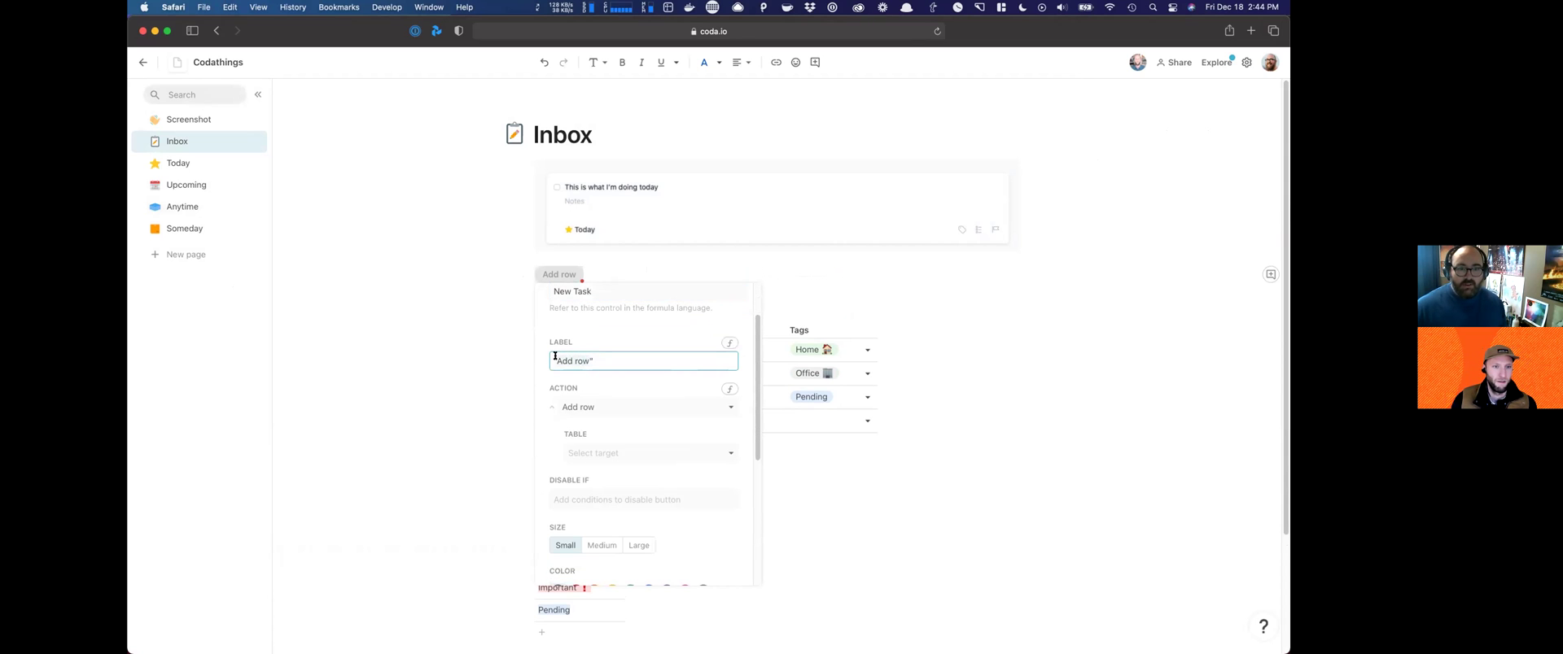
key(super+a)
text("New Task)
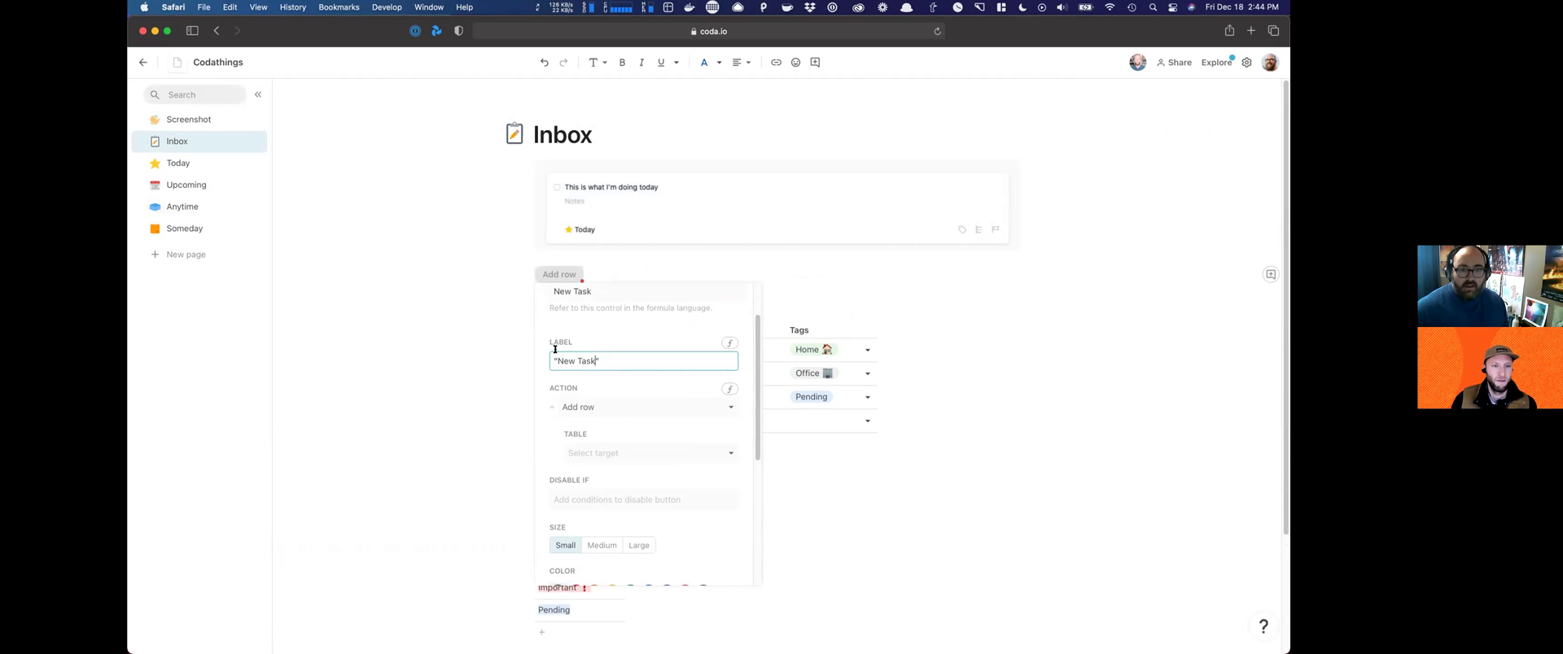
click(610, 452)
click(611, 476)
Step: Open new rows for editing, alert only on errors, and make the button blue and Large
scroll(607, 415, down, 3)
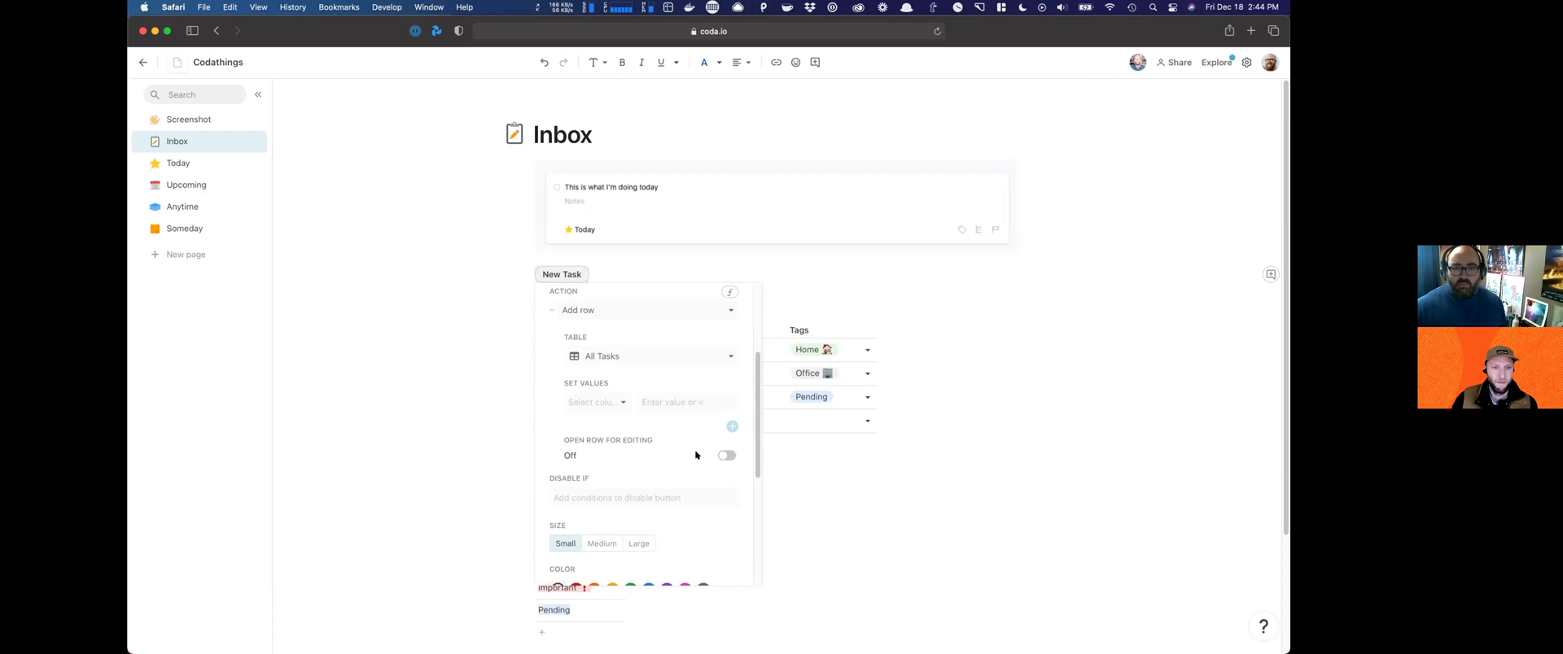
click(724, 455)
scroll(653, 482, down, 5)
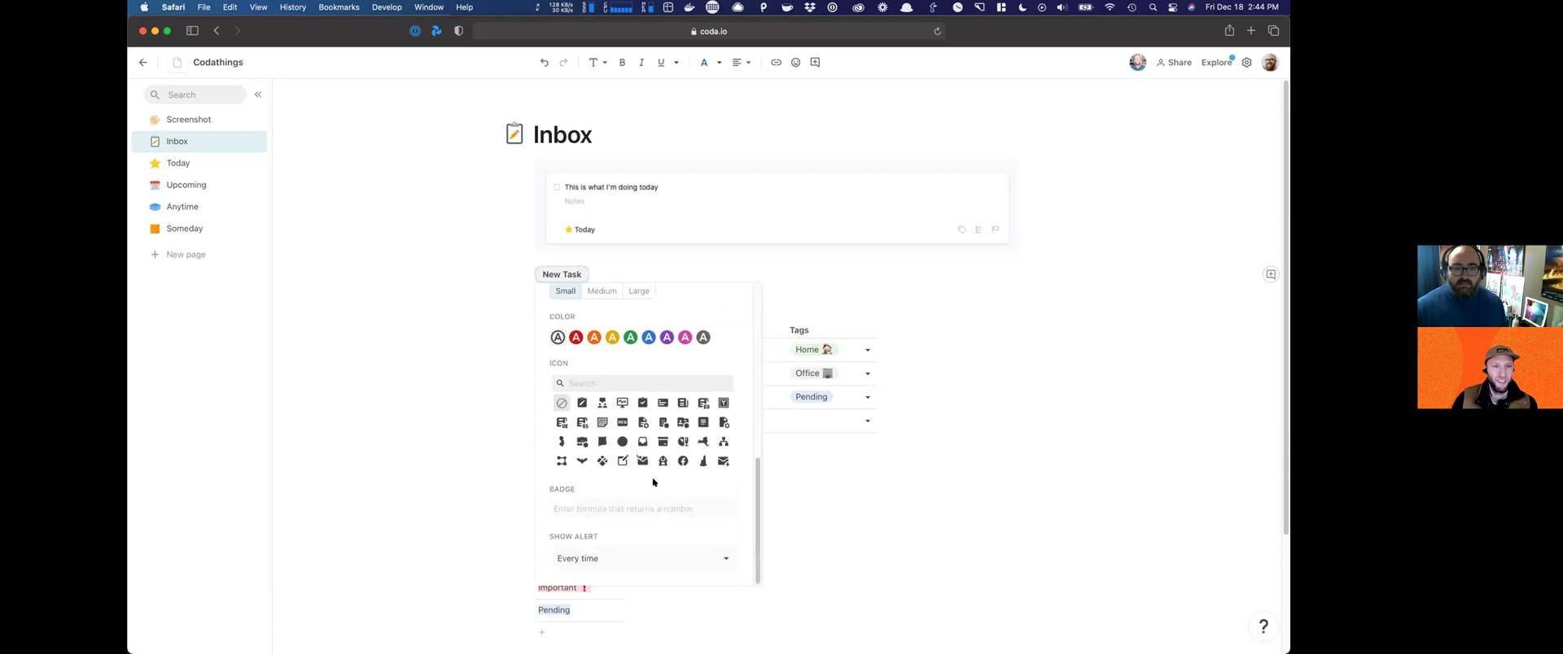
click(654, 558)
click(625, 624)
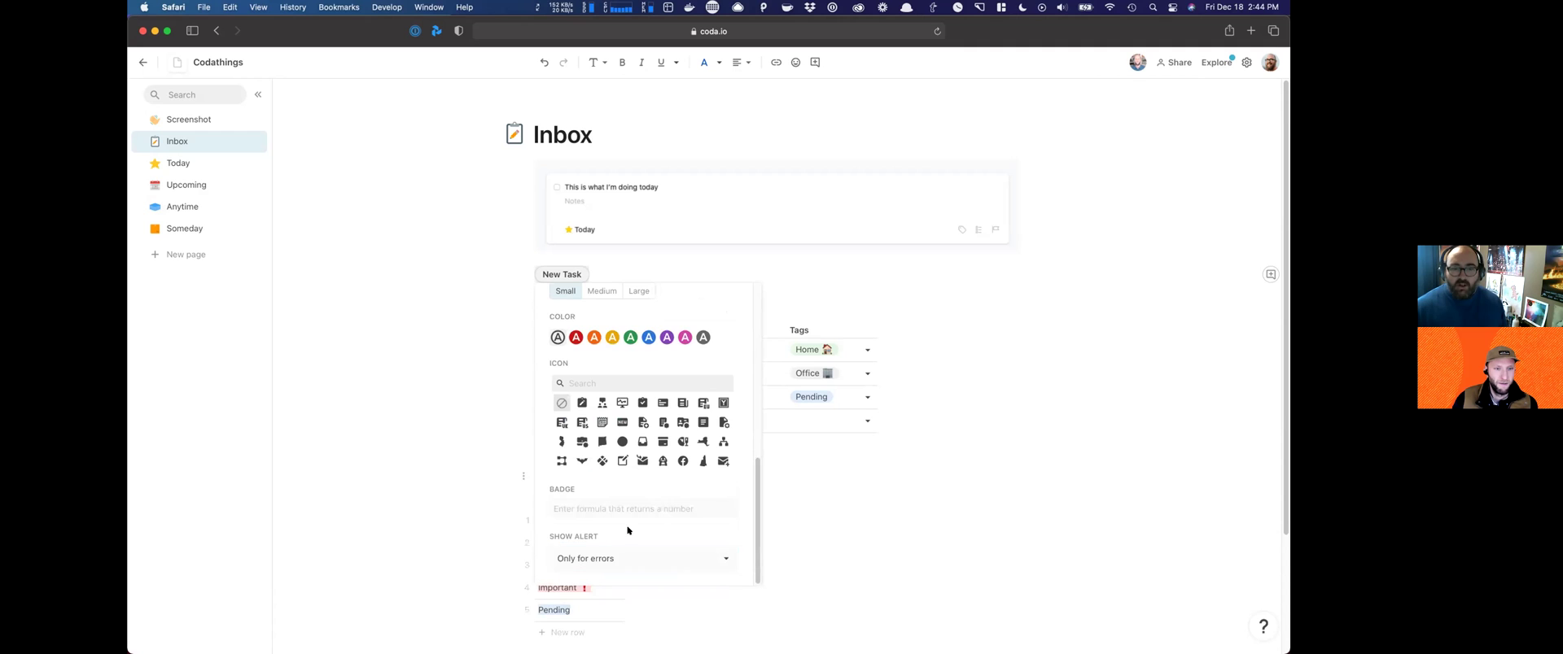
scroll(623, 492, up, 2)
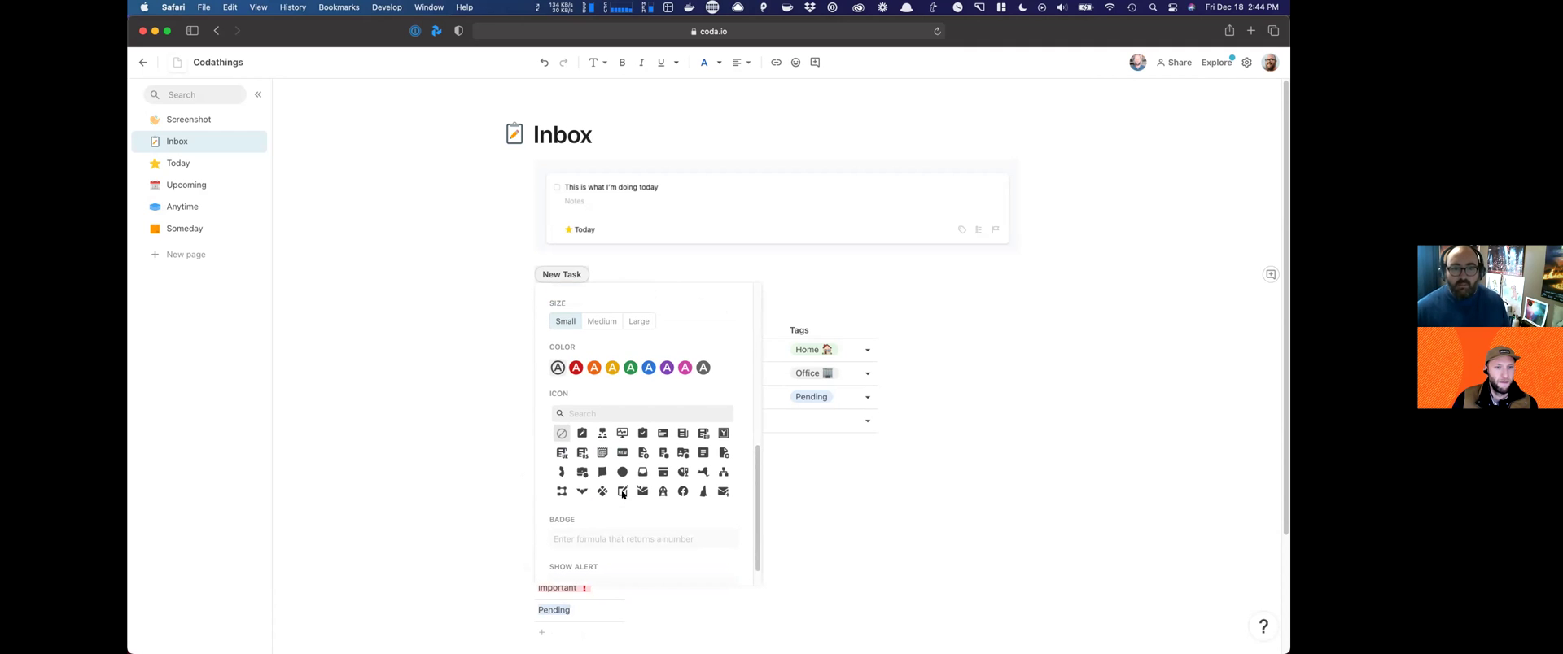
click(640, 377)
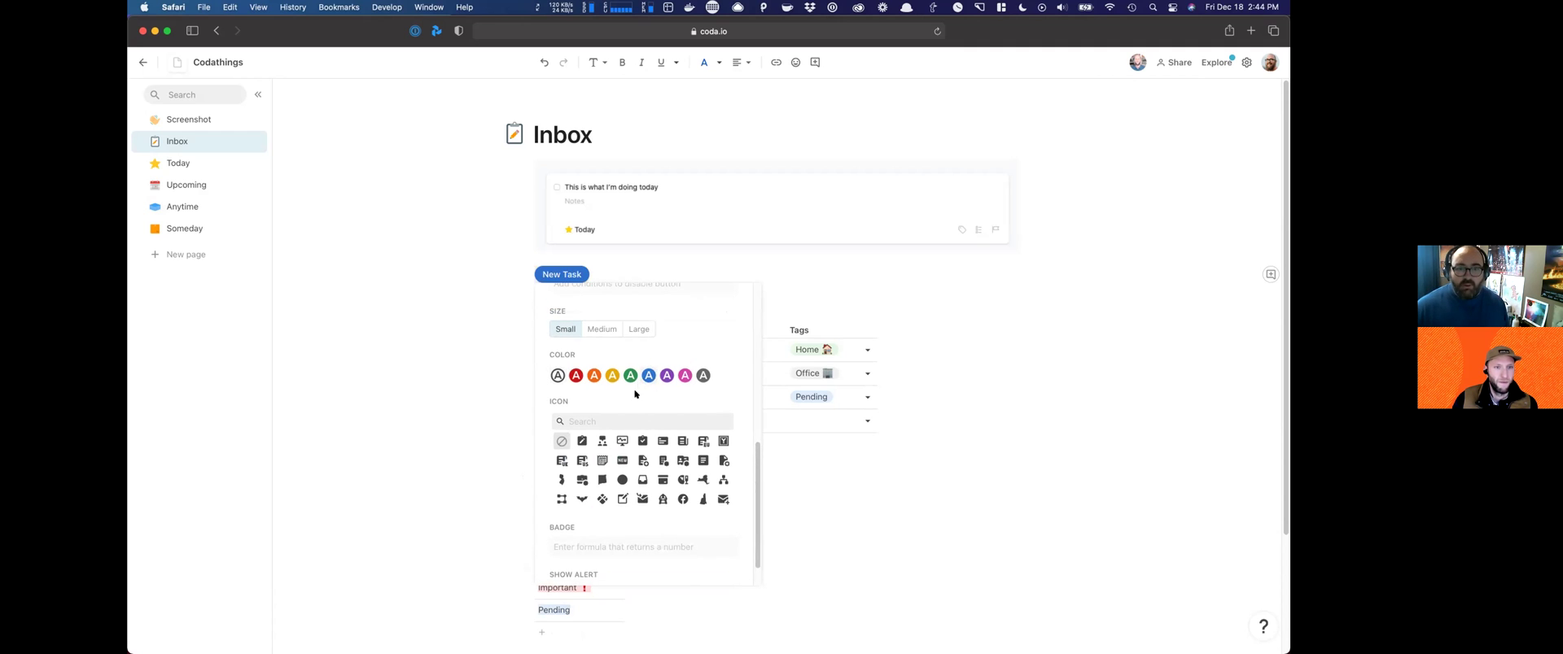
click(637, 330)
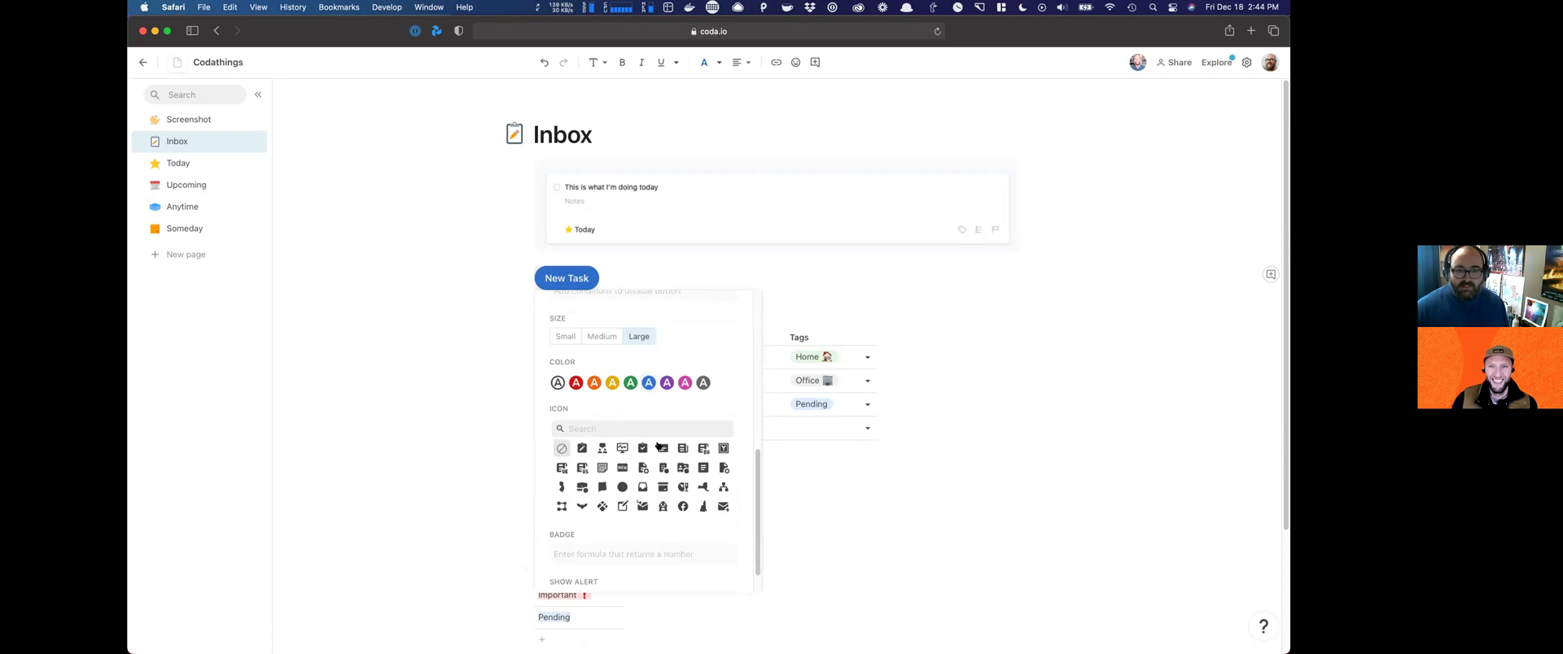
click(622, 426)
Step: Give the New Task button a checkbox icon found by searching 'check'
text(check)
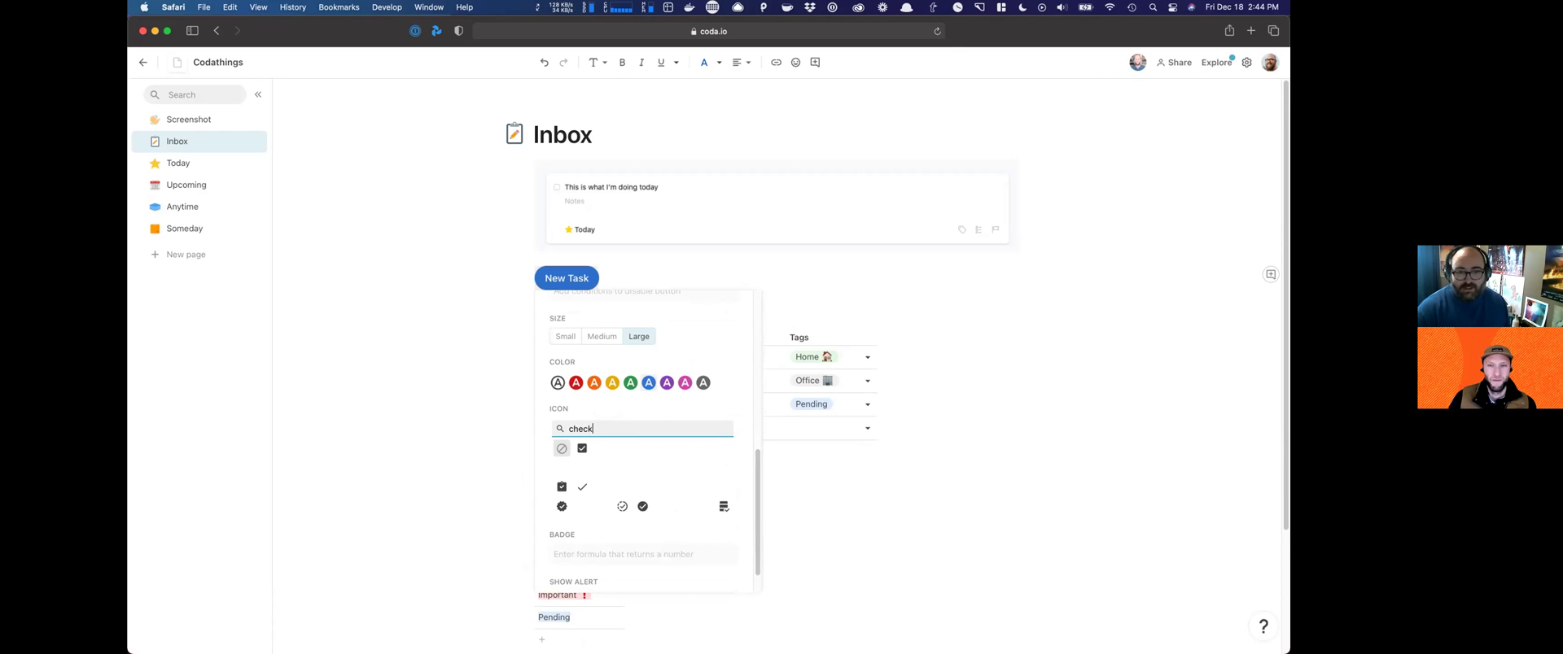
click(600, 447)
click(884, 259)
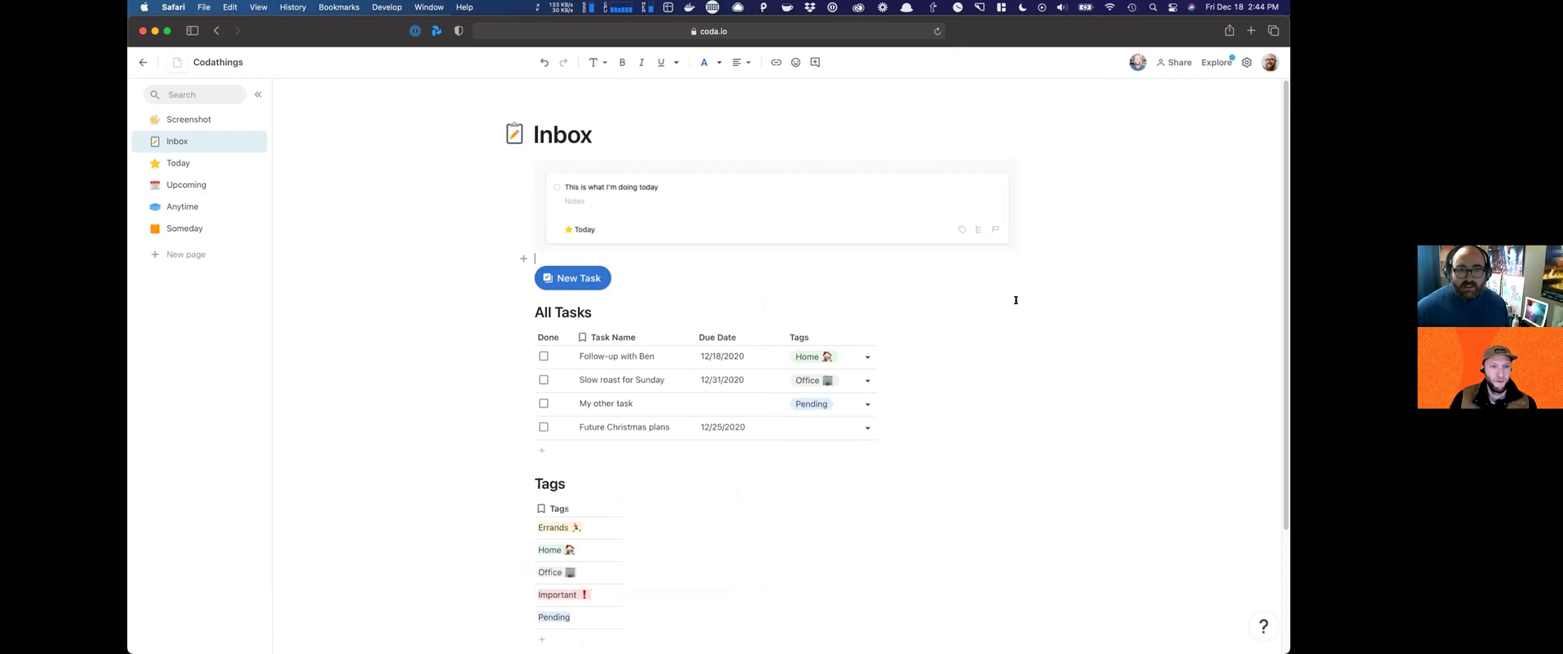
Step: Test the New Task button, then delete the blank row it added to All Tasks
click(579, 280)
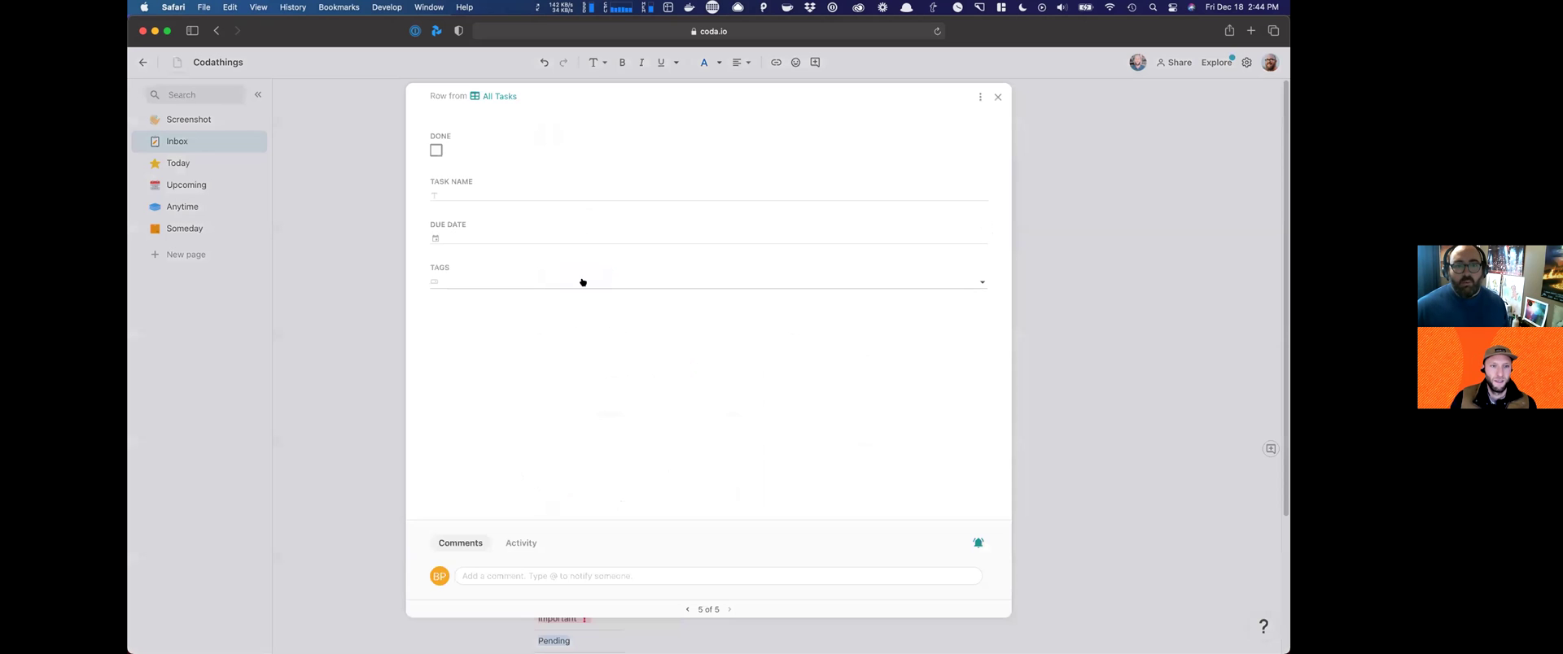
click(998, 97)
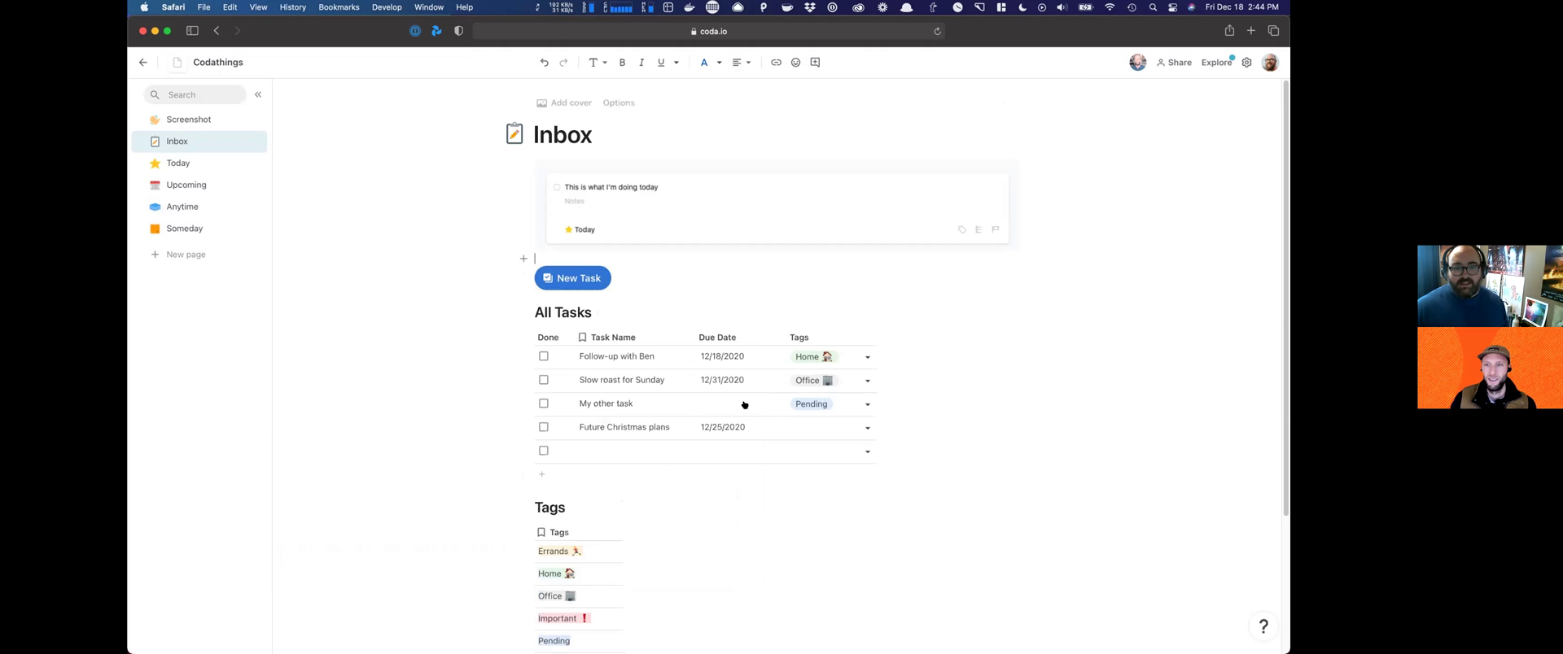
click(613, 460)
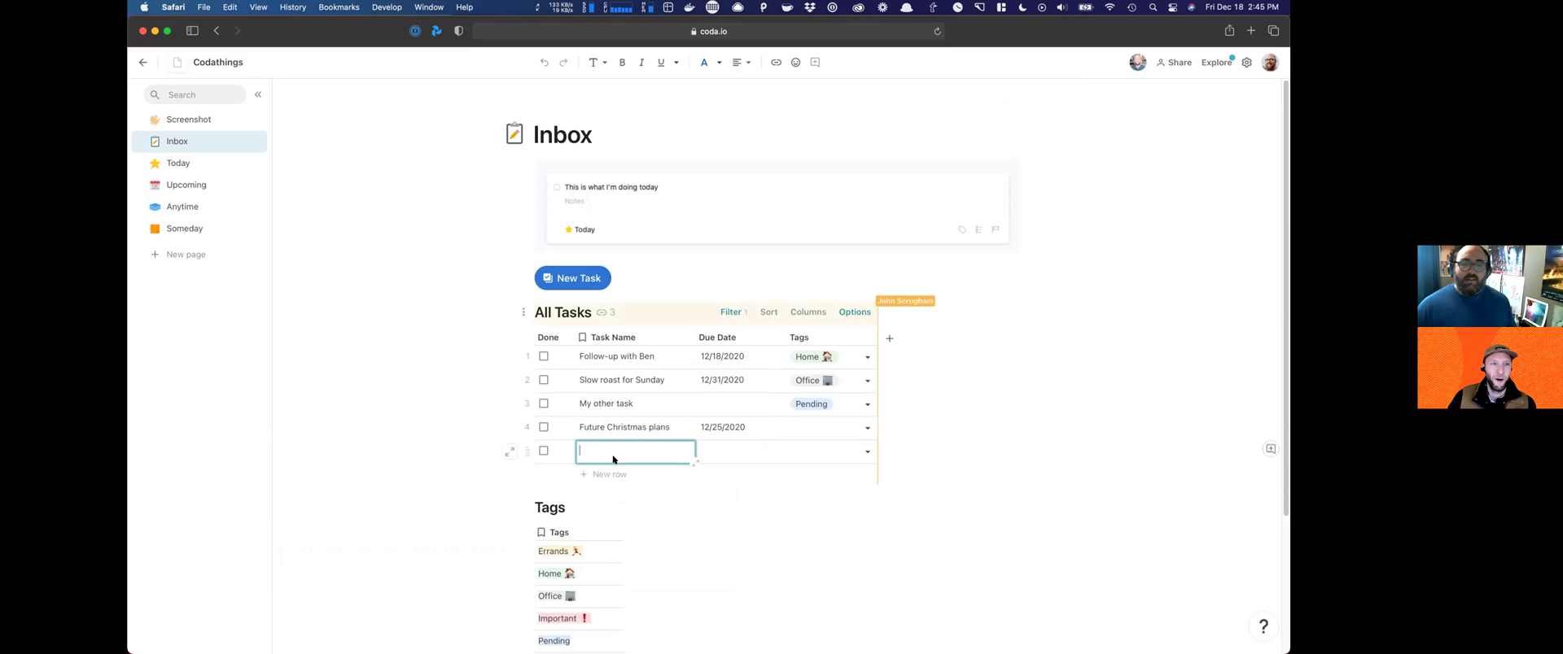
click(526, 448)
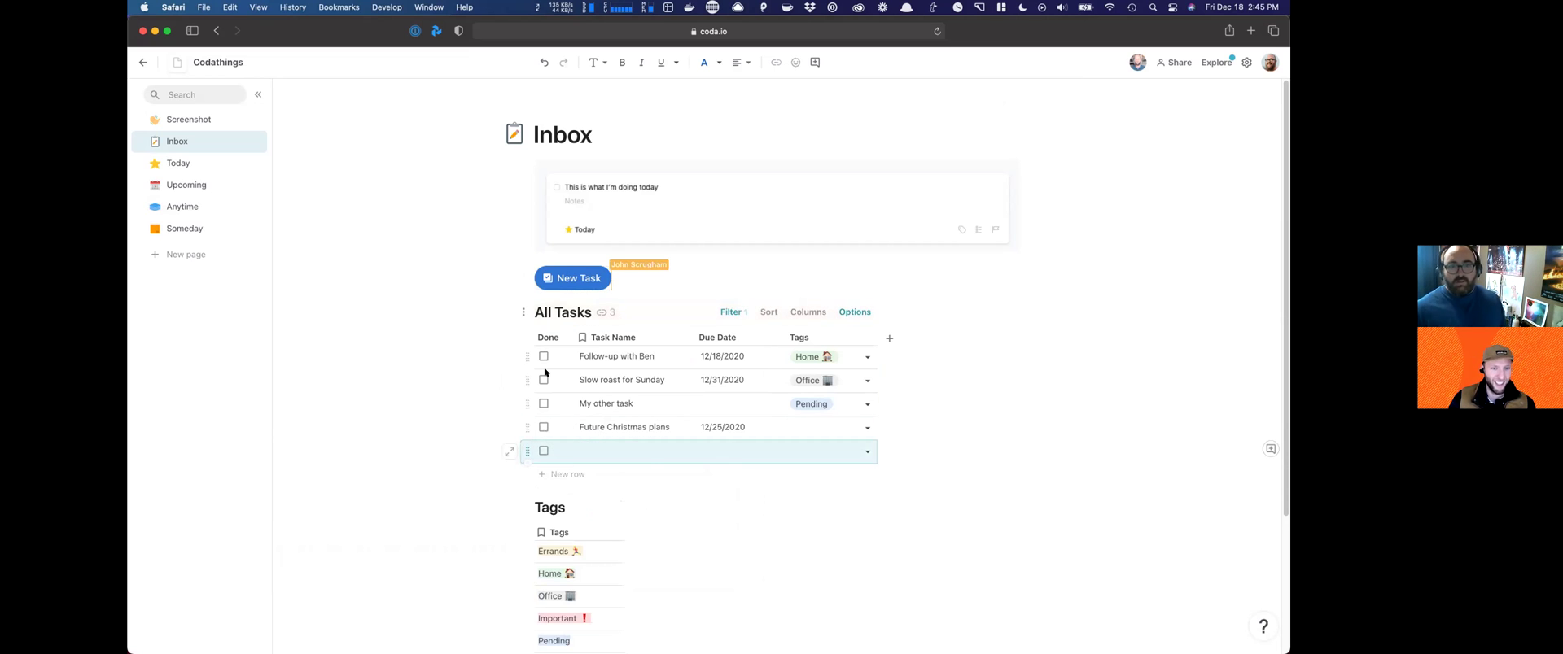
key(BackSpace)
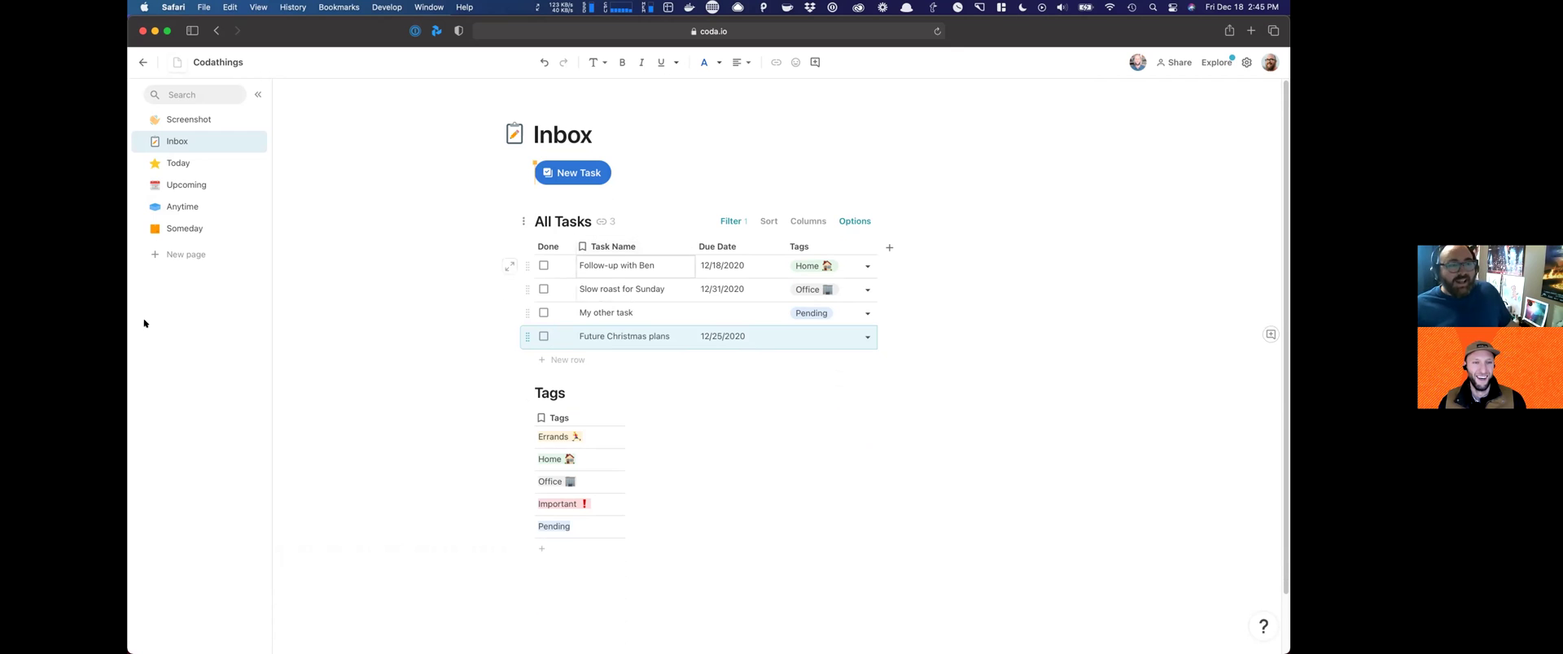
Step: Create a new page titled Logbook
click(188, 256)
text(Logbook)
key(Return)
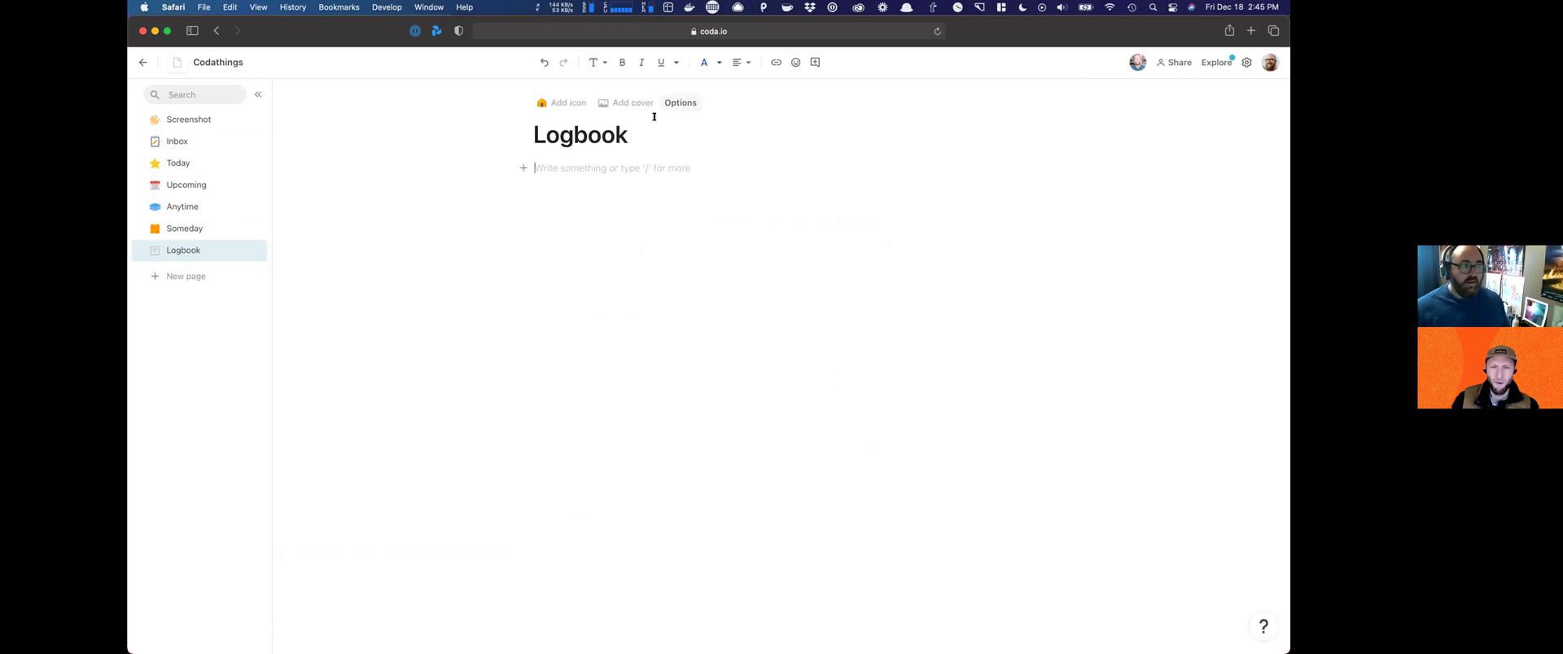
key(super+Tab)
key(Tab)
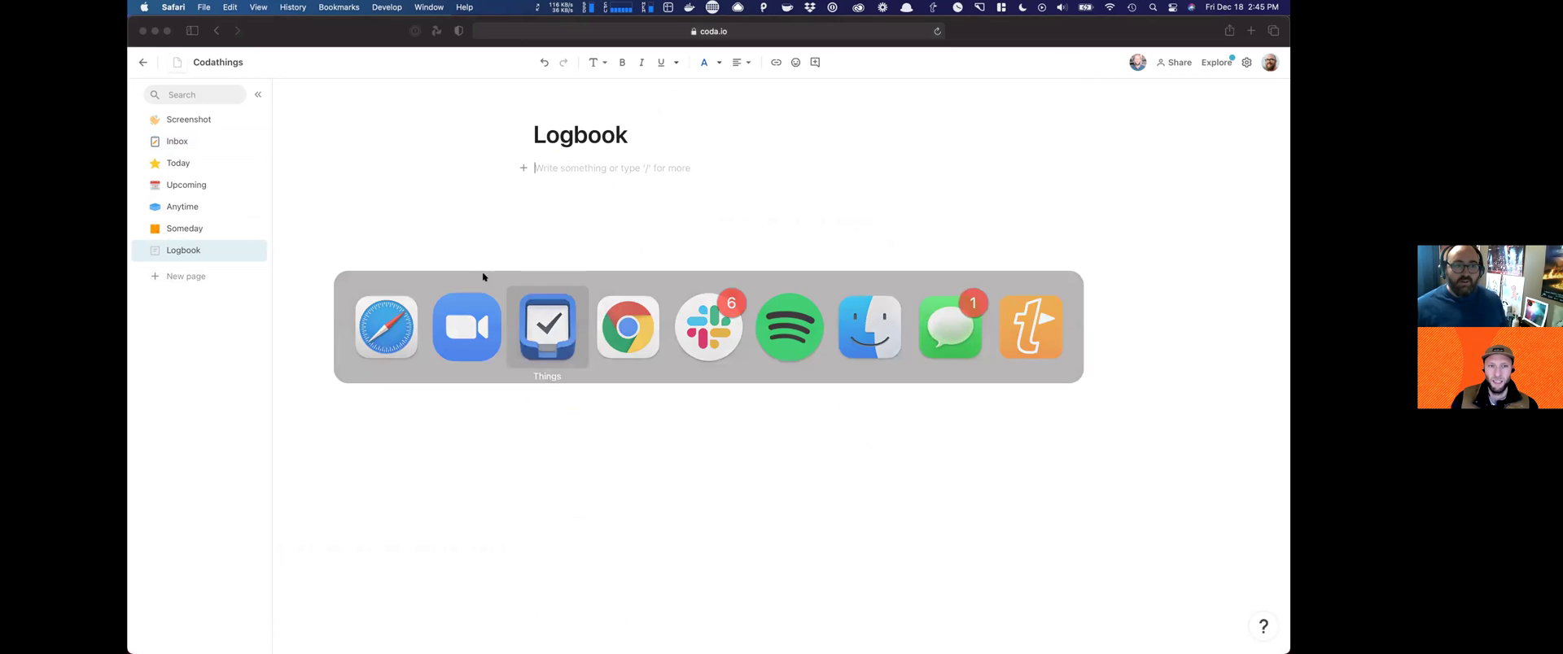
key(super+Tab)
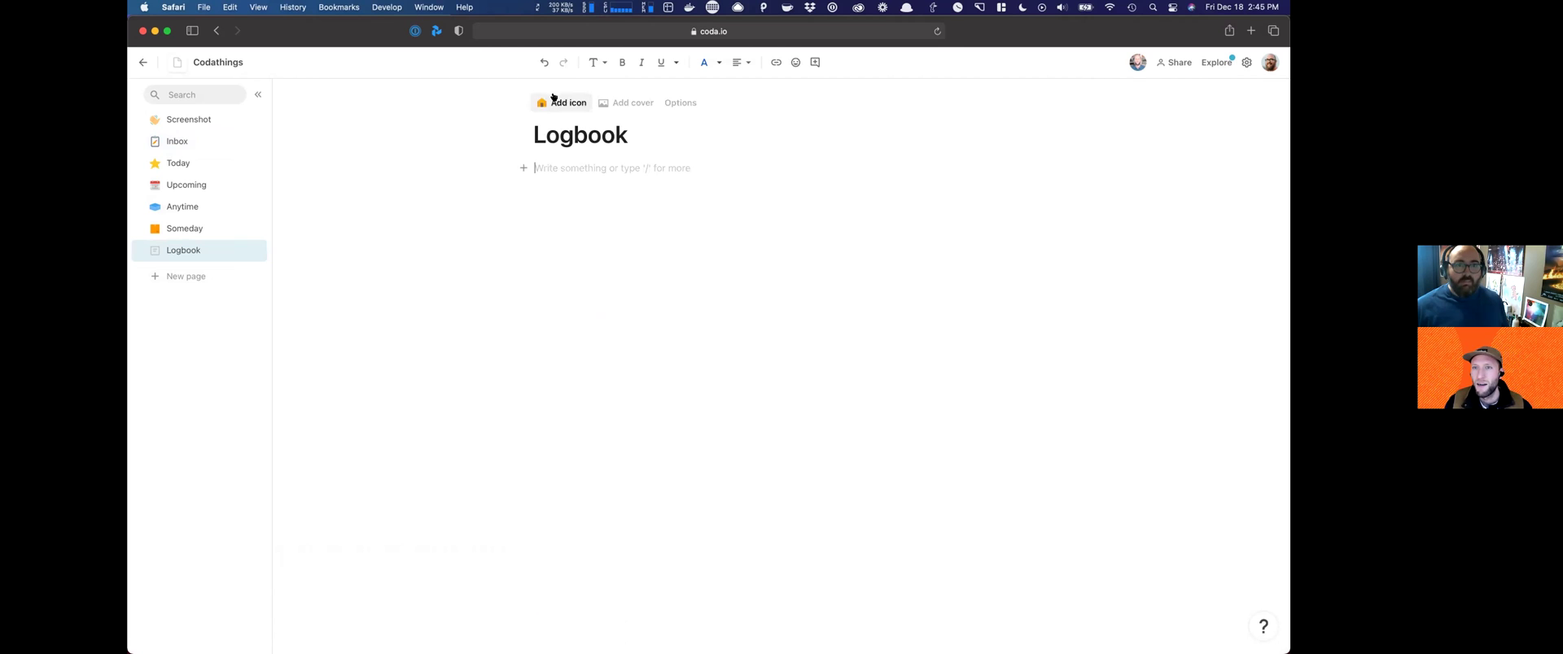
Step: Give Logbook a purple book icon, searching 'book checkmark' and 'checkmark book'
click(553, 99)
text(book)
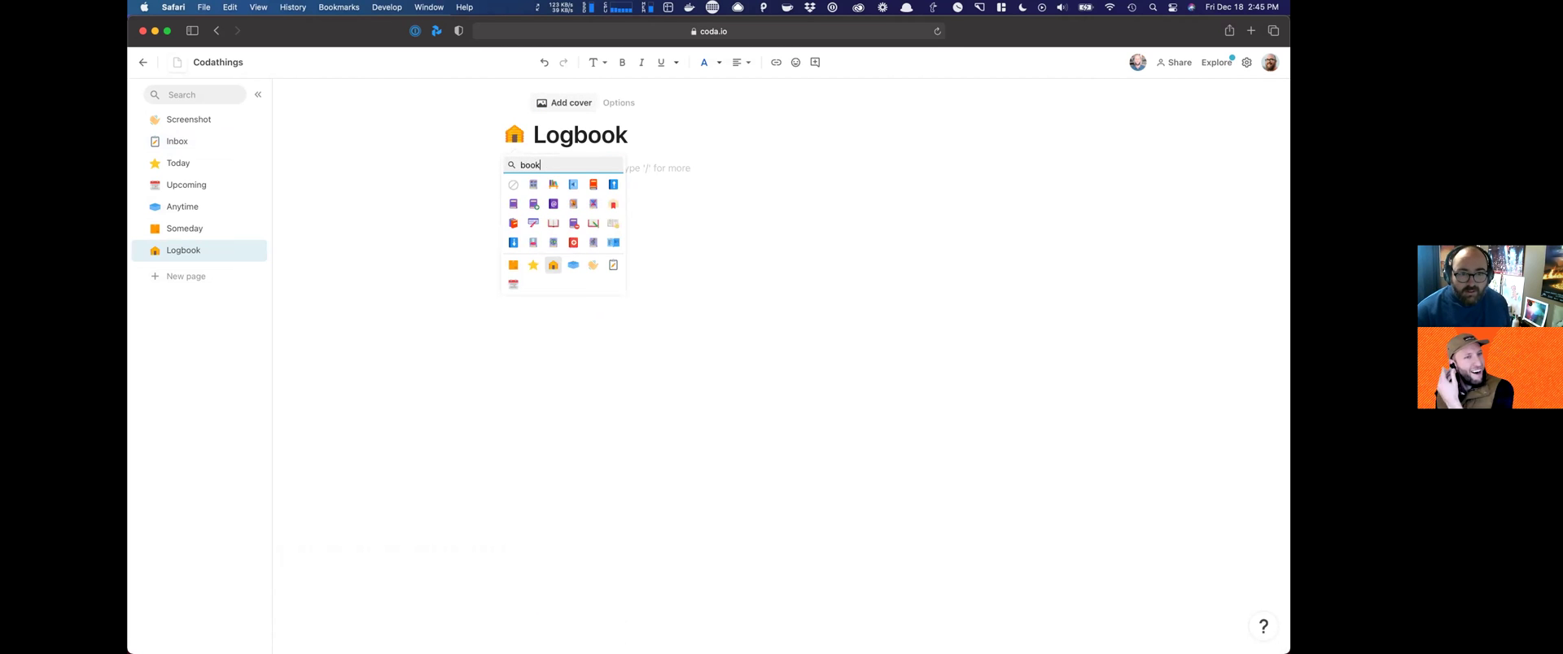
text( checkmark)
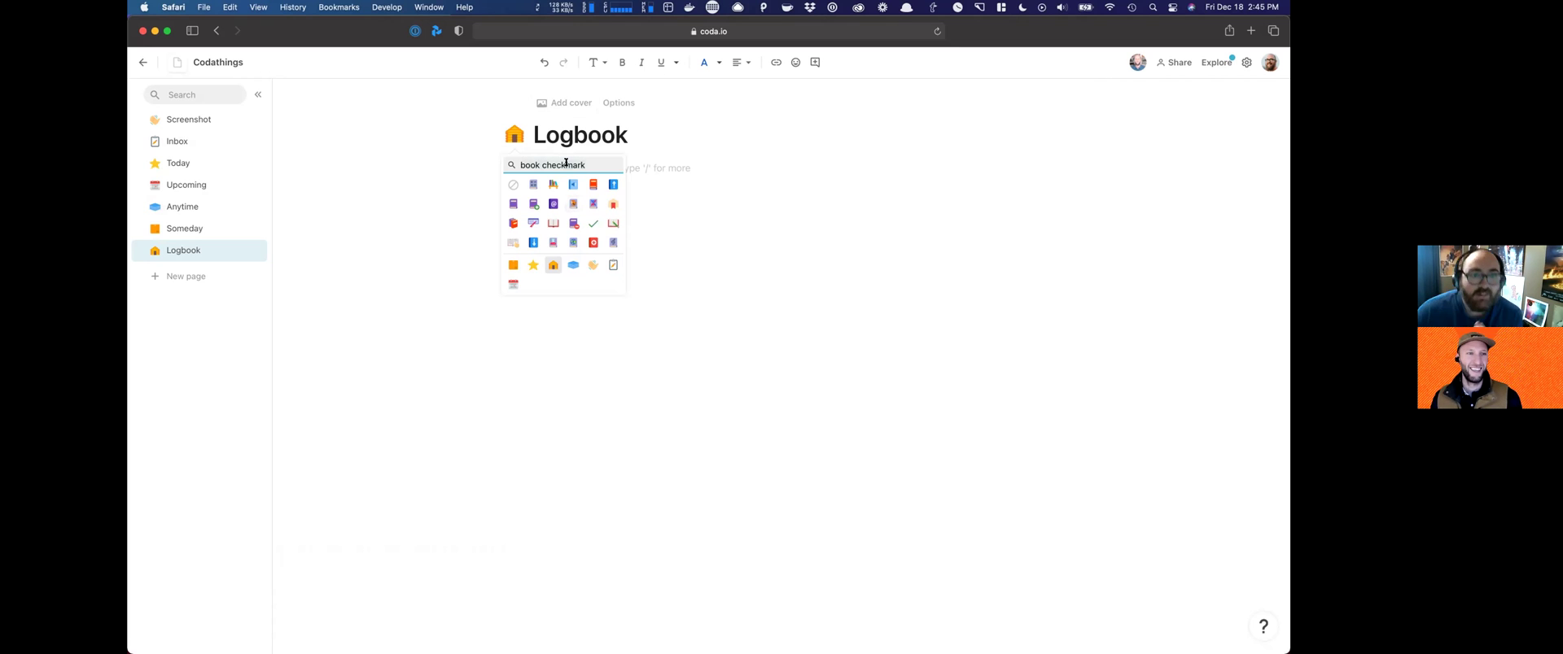
key(super+a)
text(checkmark book)
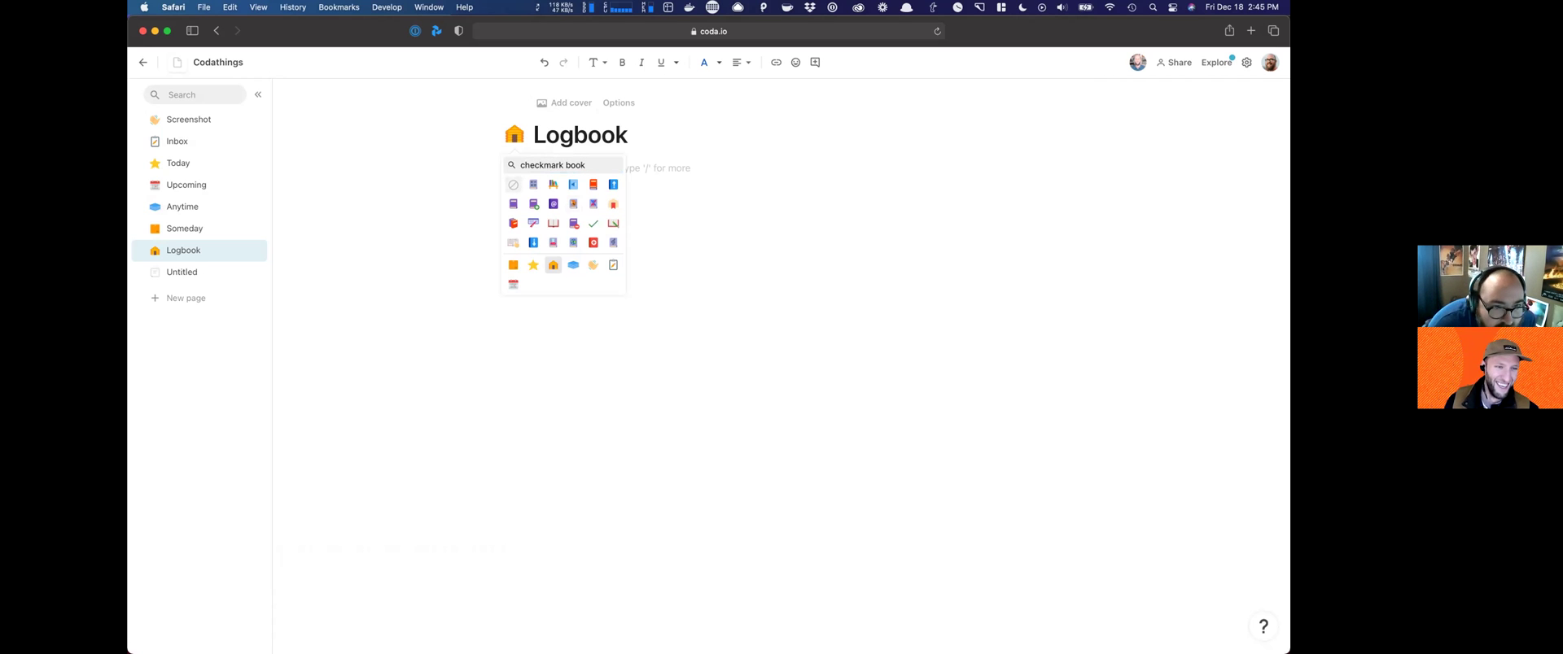
click(555, 165)
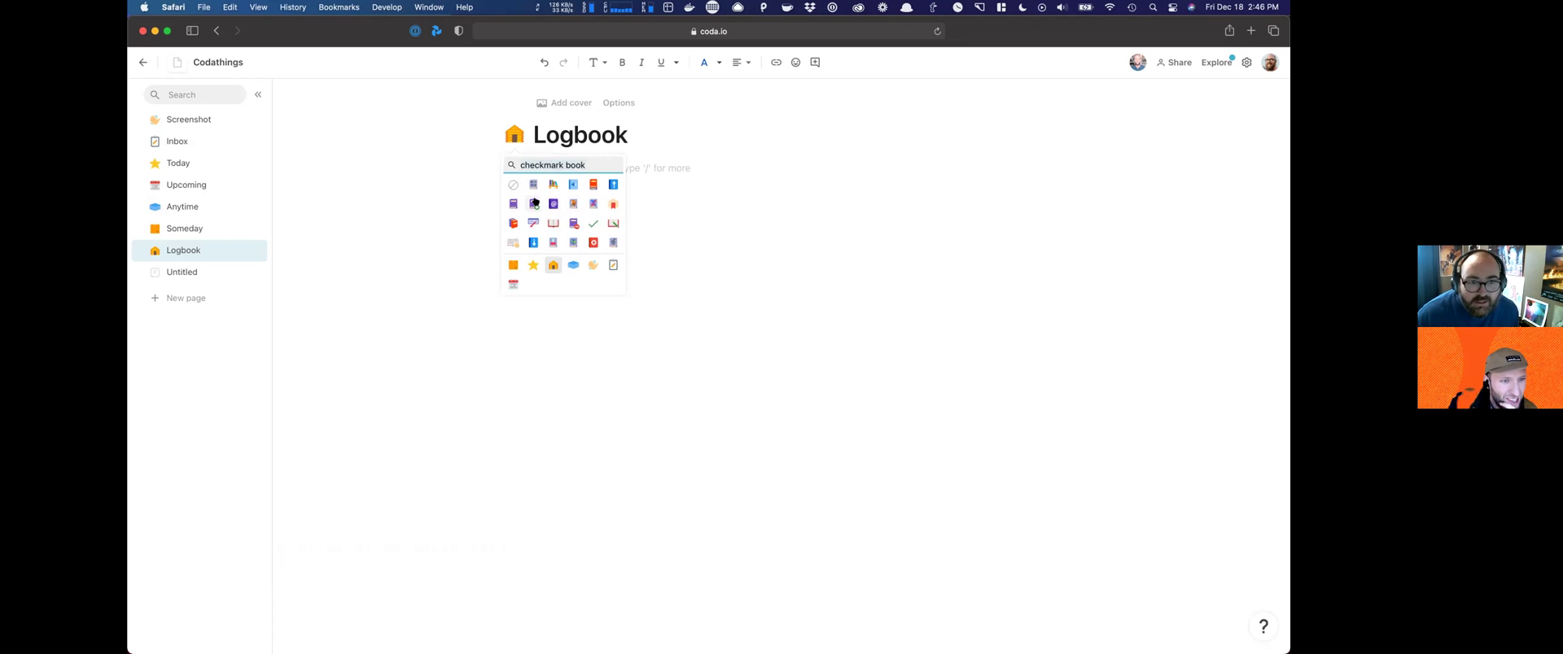
click(534, 204)
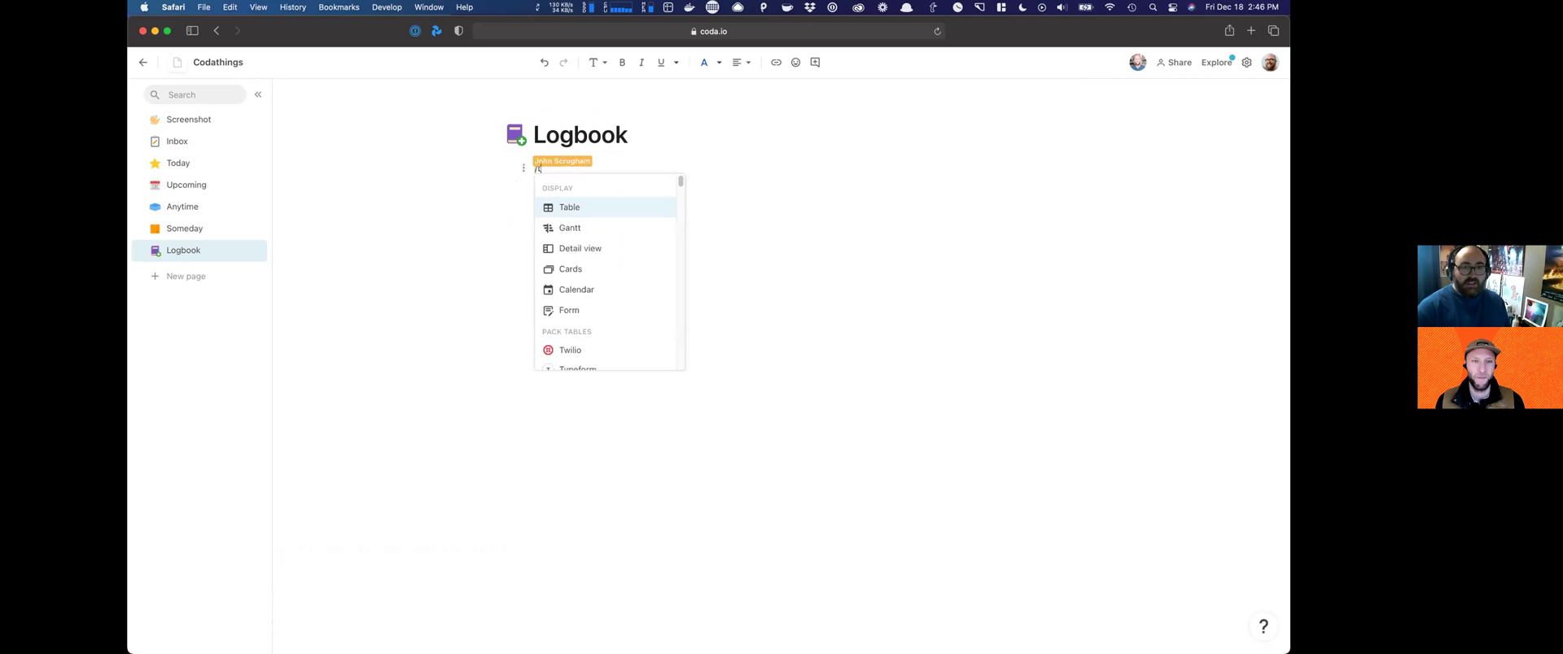
Step: Insert a view of the All Tasks table named Logbook
key(Down)
key(Down)
key(Up)
key(Return)
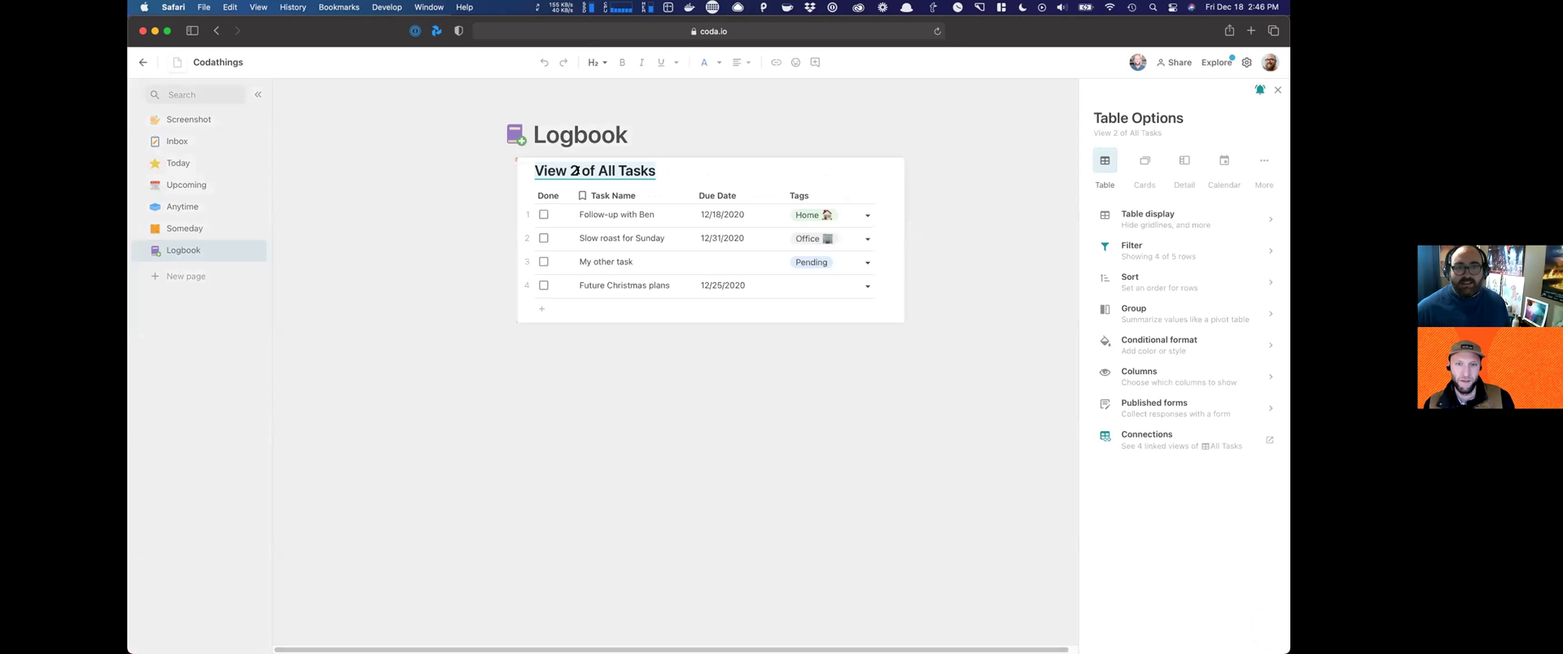
text(Logbook)
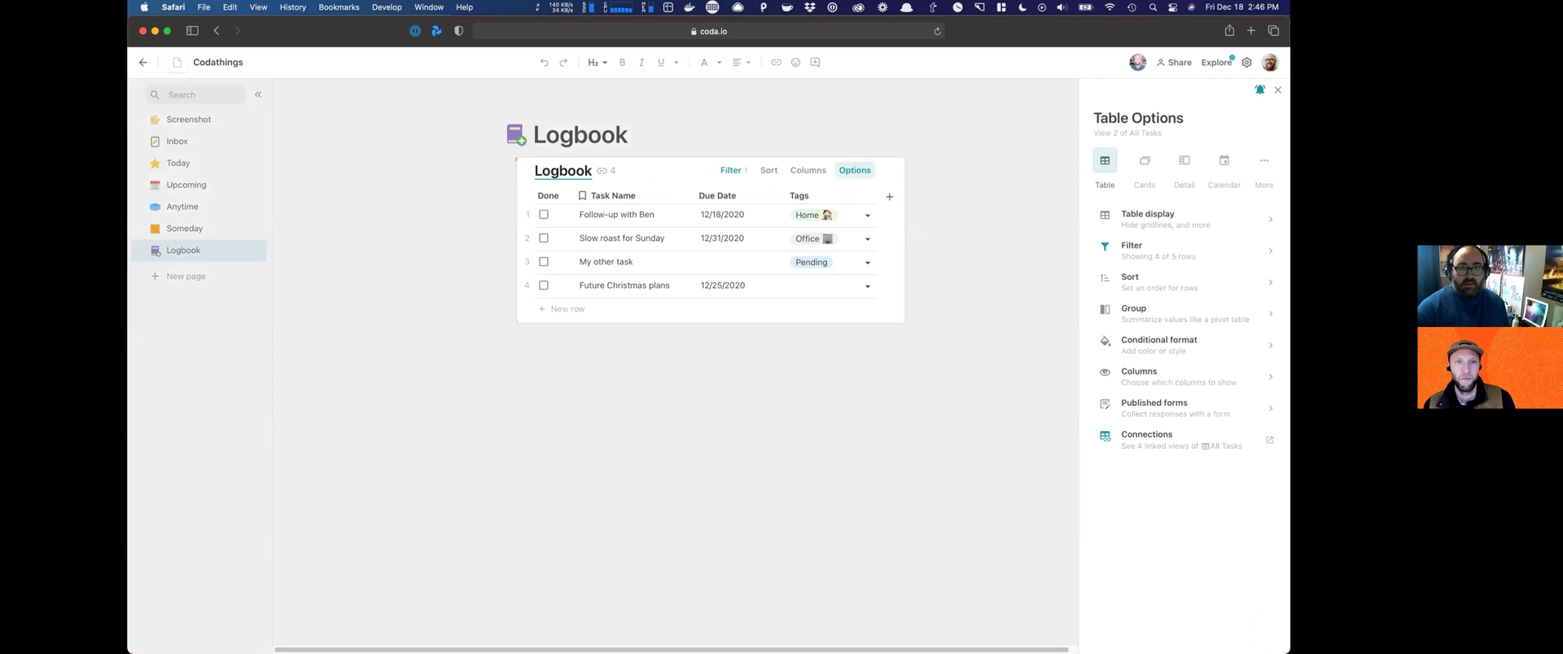
key(Return)
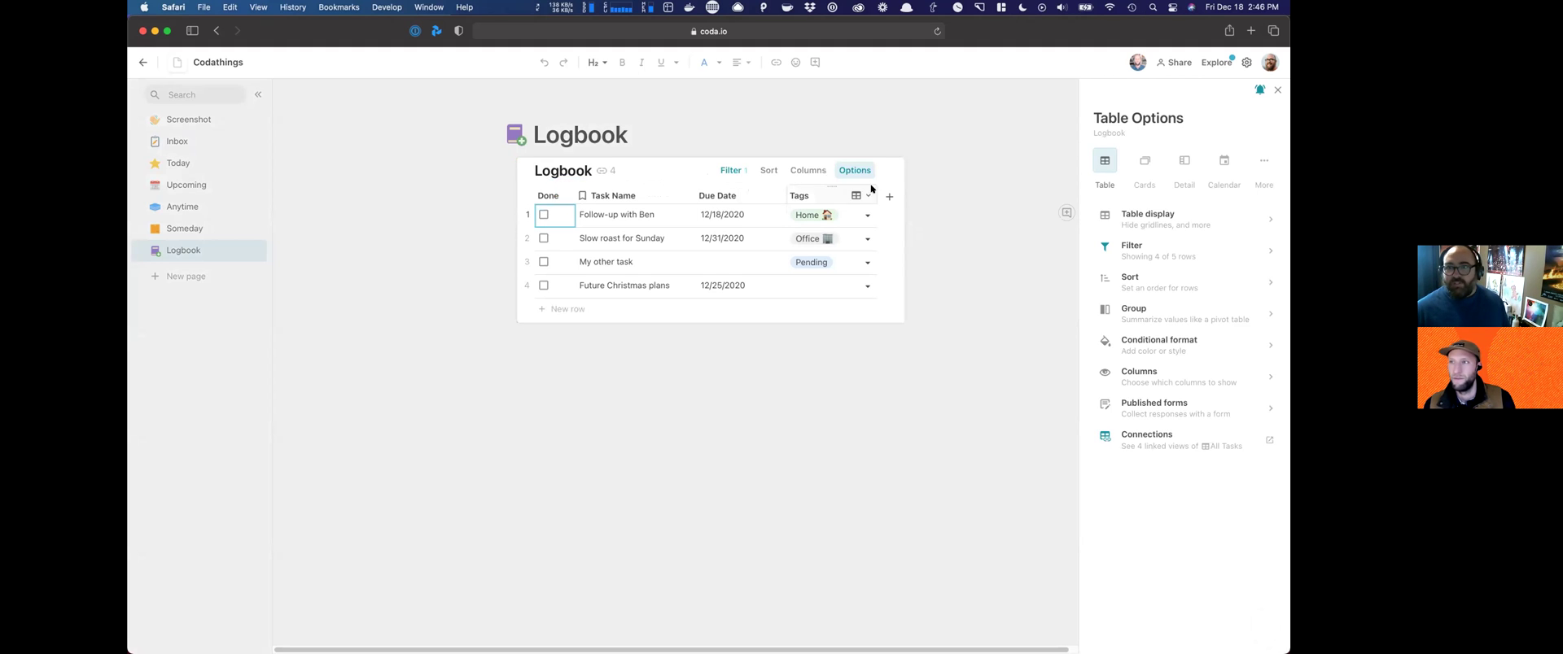
Step: Filter the Logbook table on Done to show only checked tasks
click(741, 170)
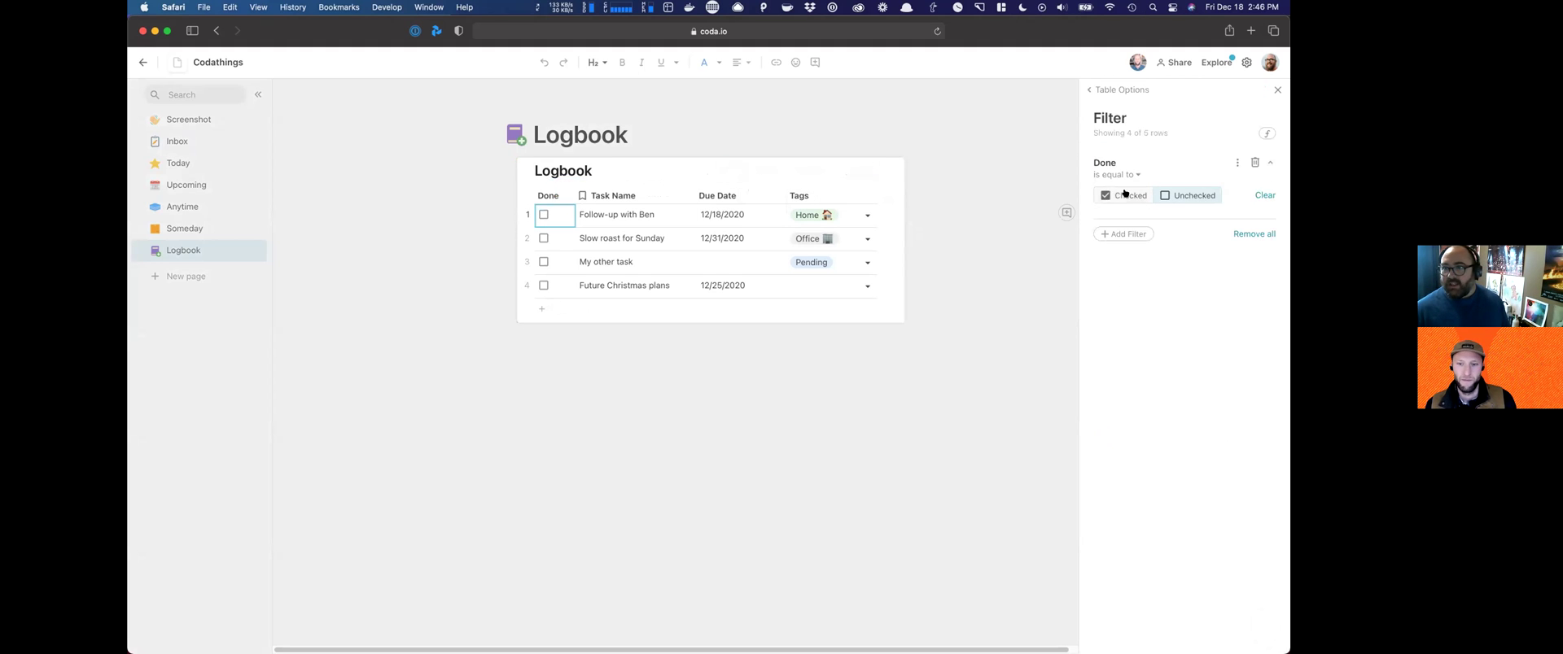
click(1119, 195)
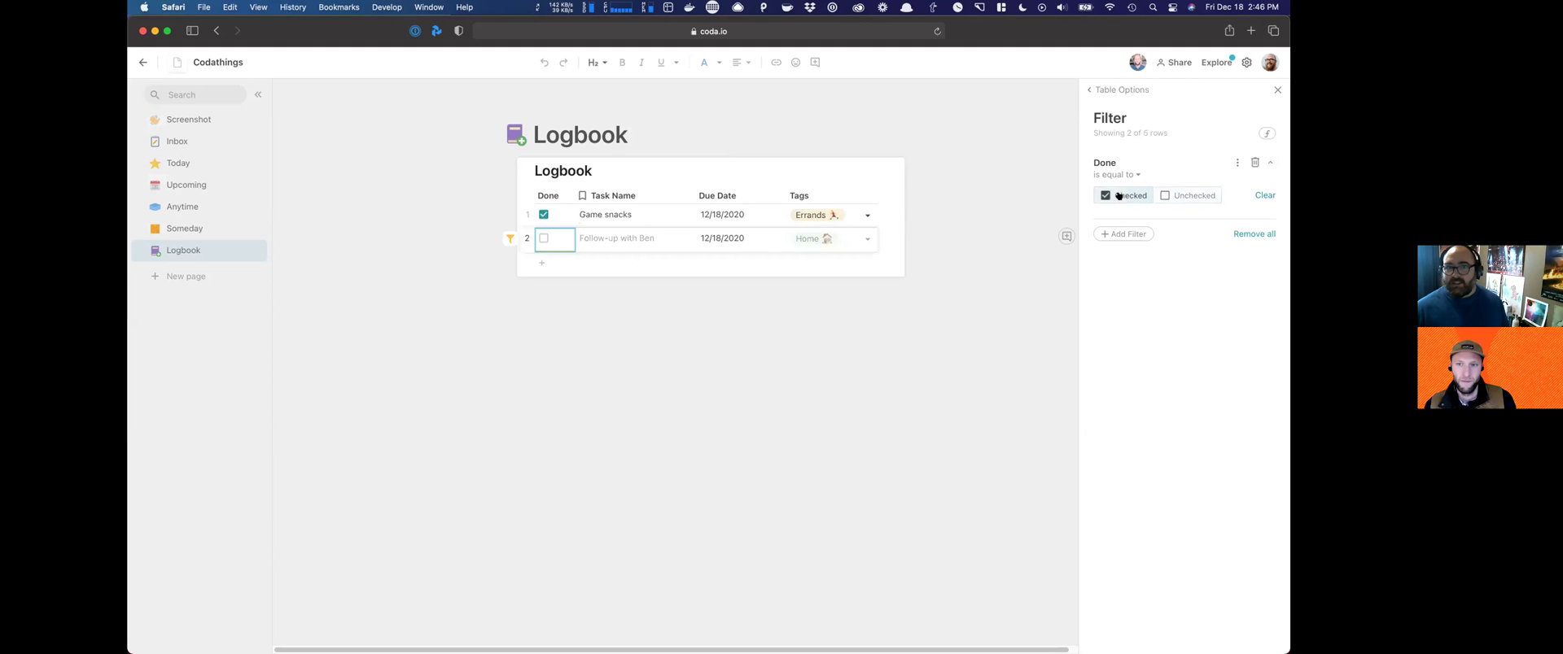
click(1278, 90)
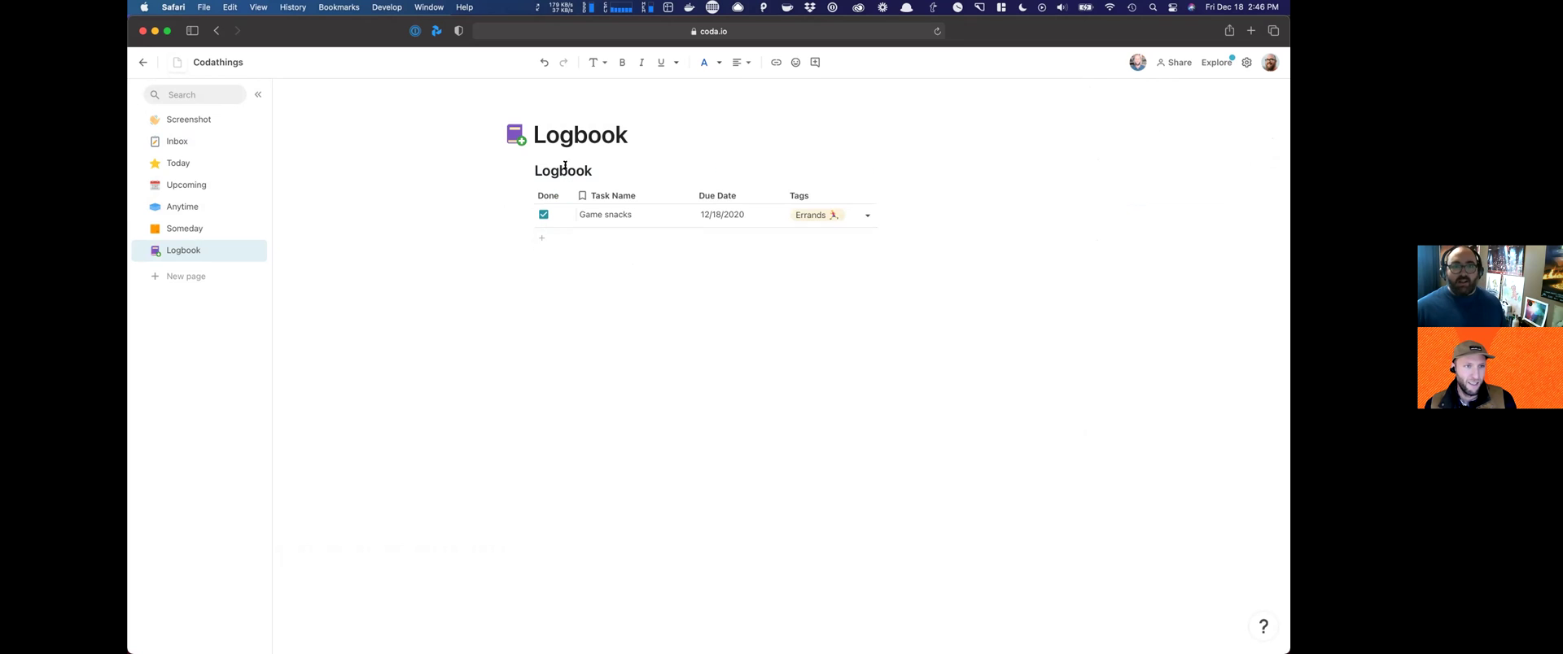
click(524, 170)
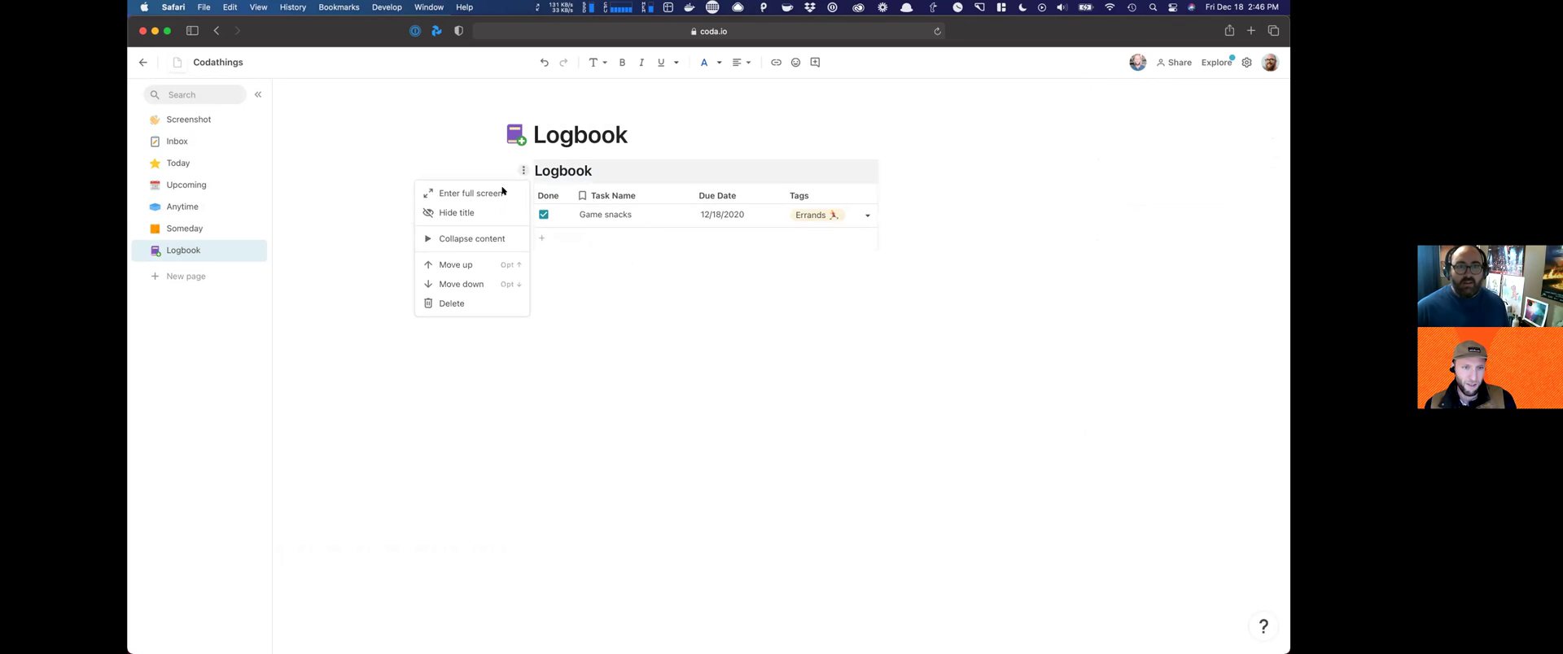
Step: Hide the table title, add the heading '"Things" we've completed', then go to Inbox
click(457, 212)
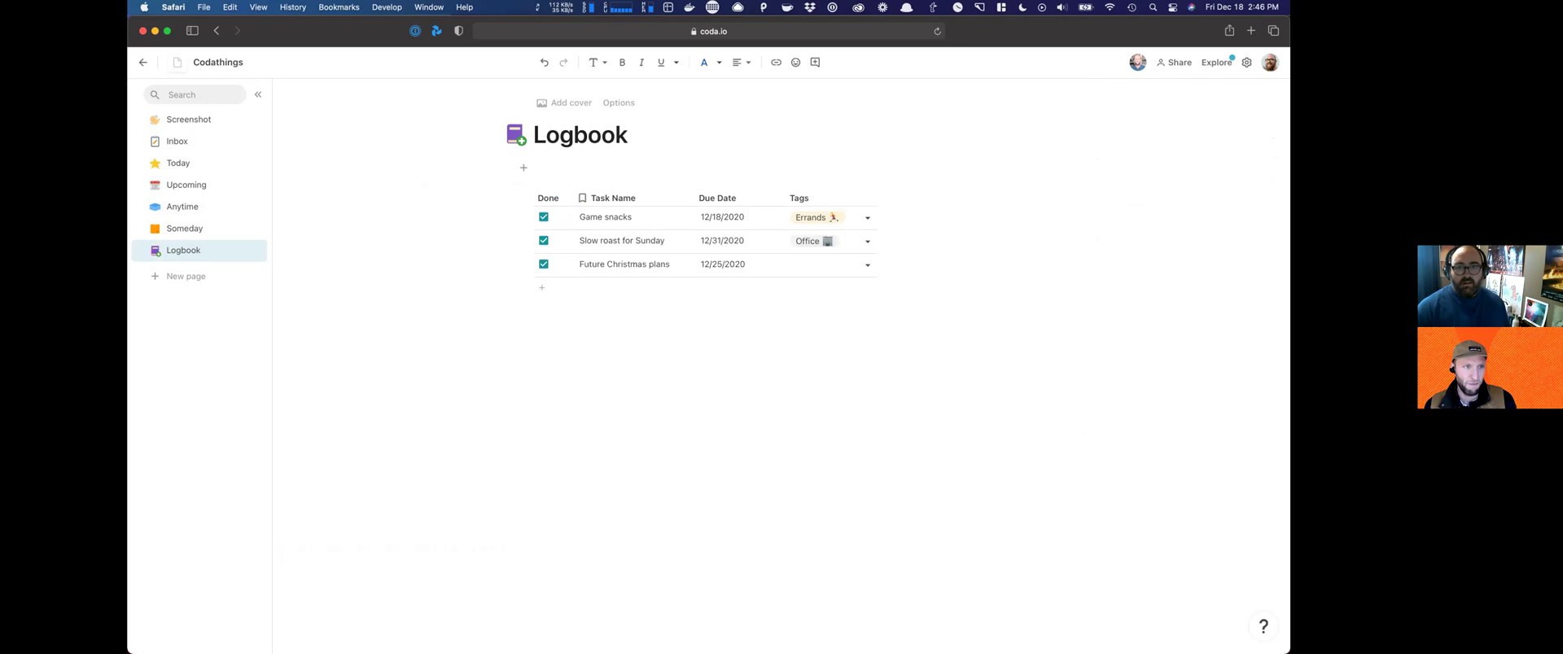
text(### )
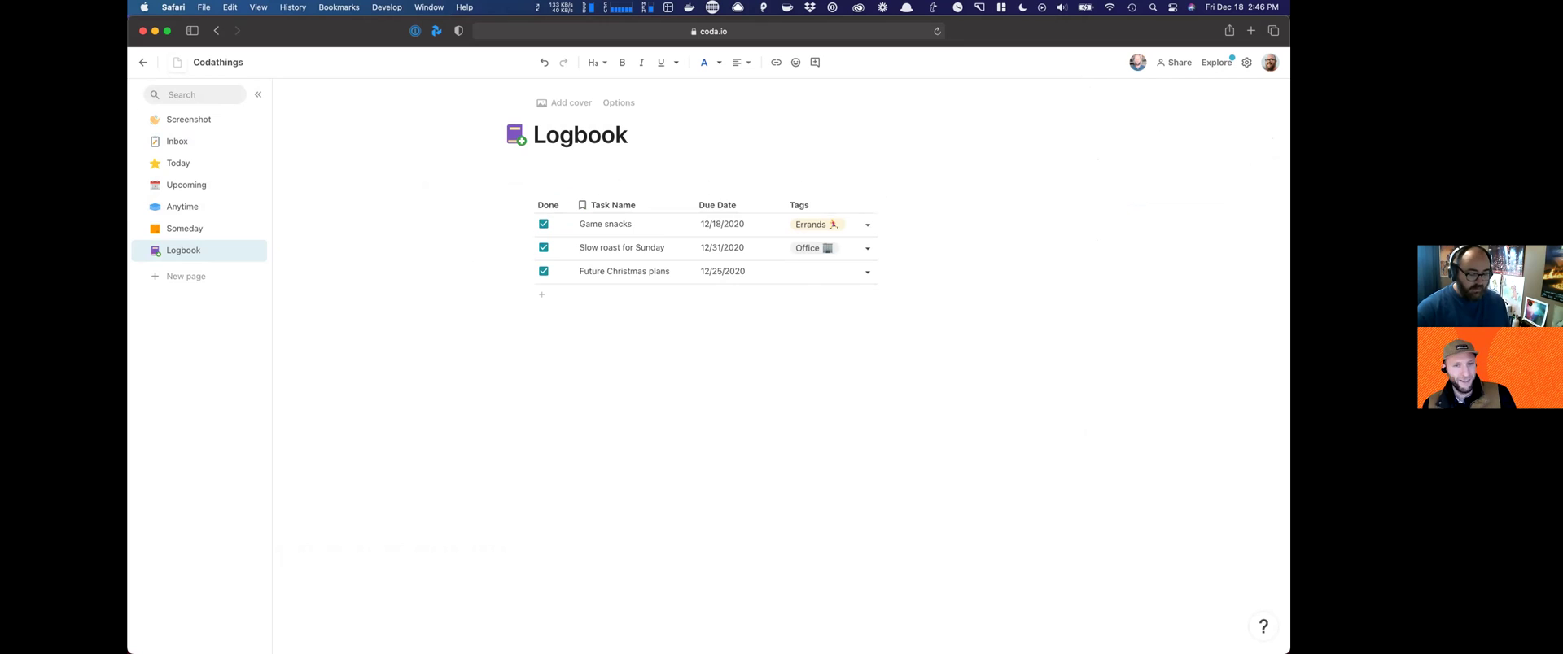
text(Things)
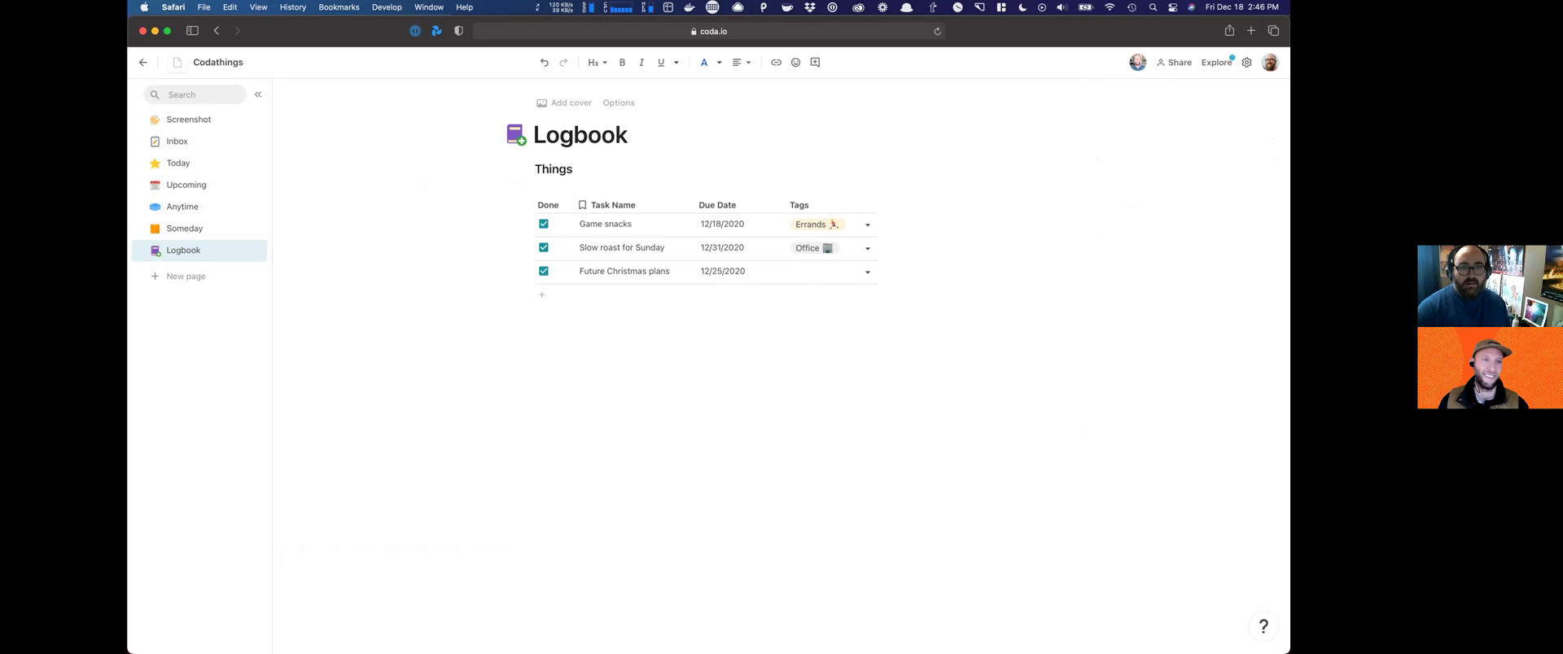
click(535, 169)
text(:")
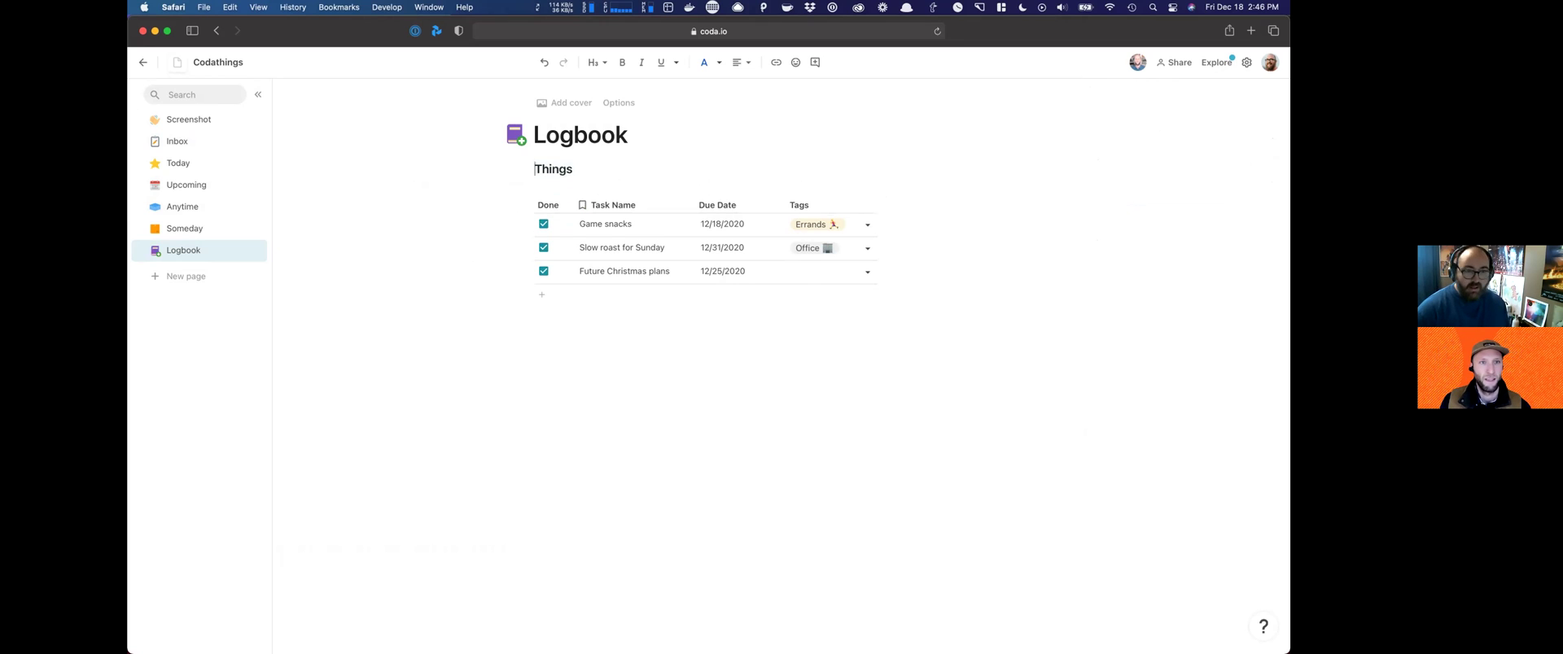
key(Delete)
key(shift+Right)
key(shift+Right)
key(shift+Right)
key(shift+Right)
key(shift+Right)
key(shift+Right)
key(shift+Right)
text(" we've compl)
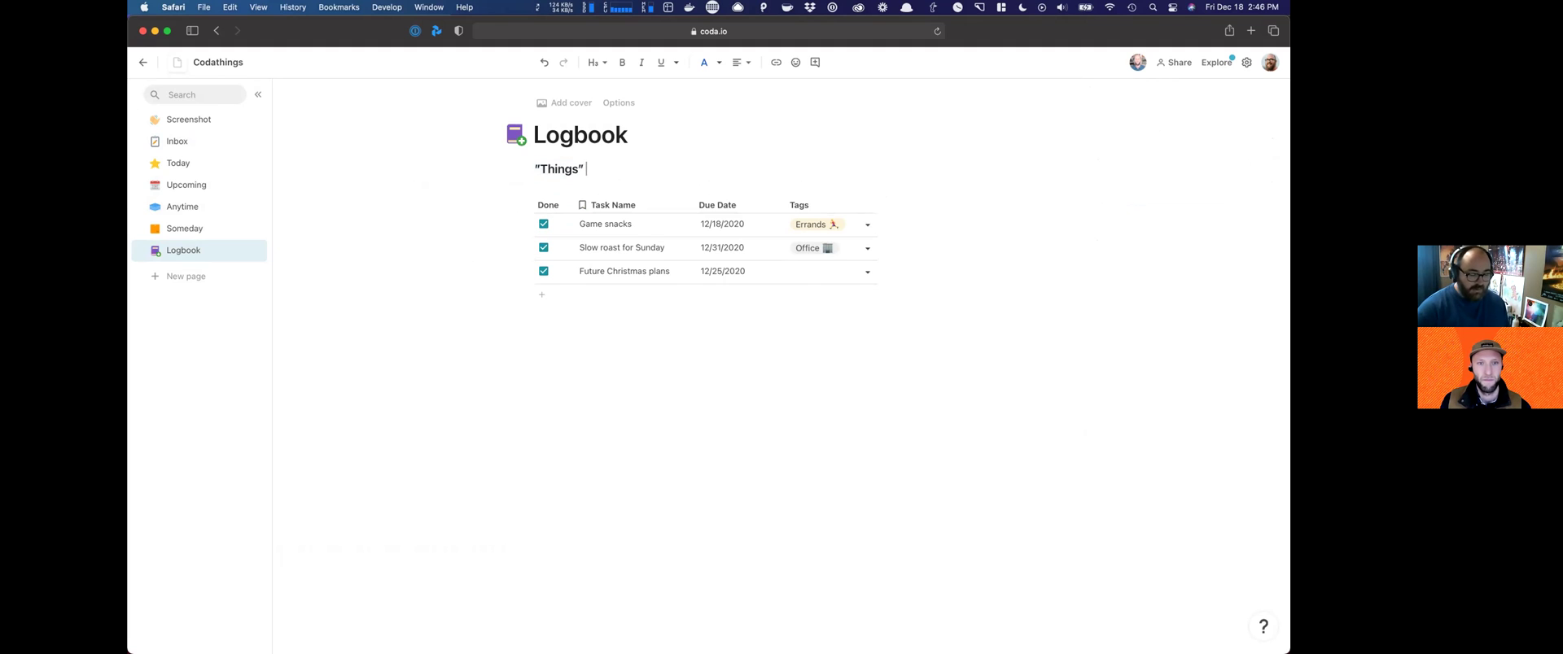
text(eted)
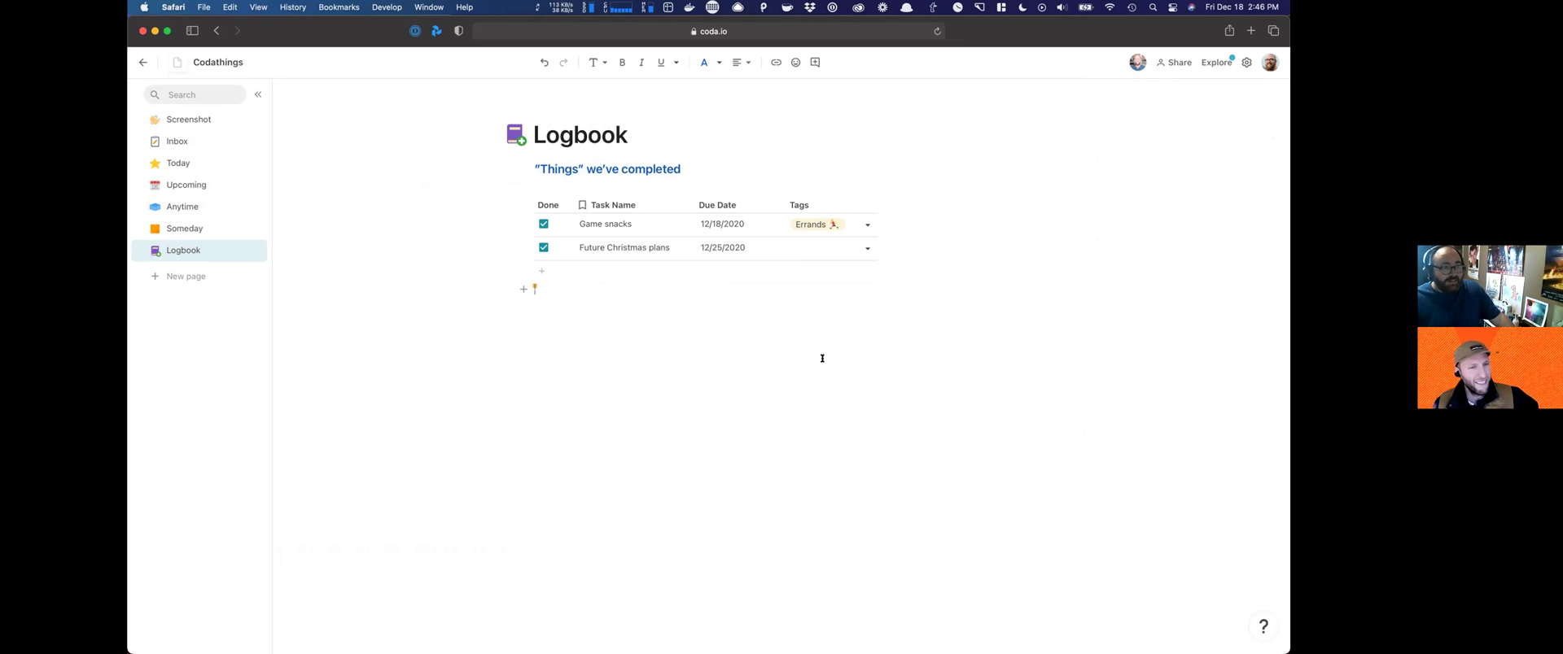
click(177, 144)
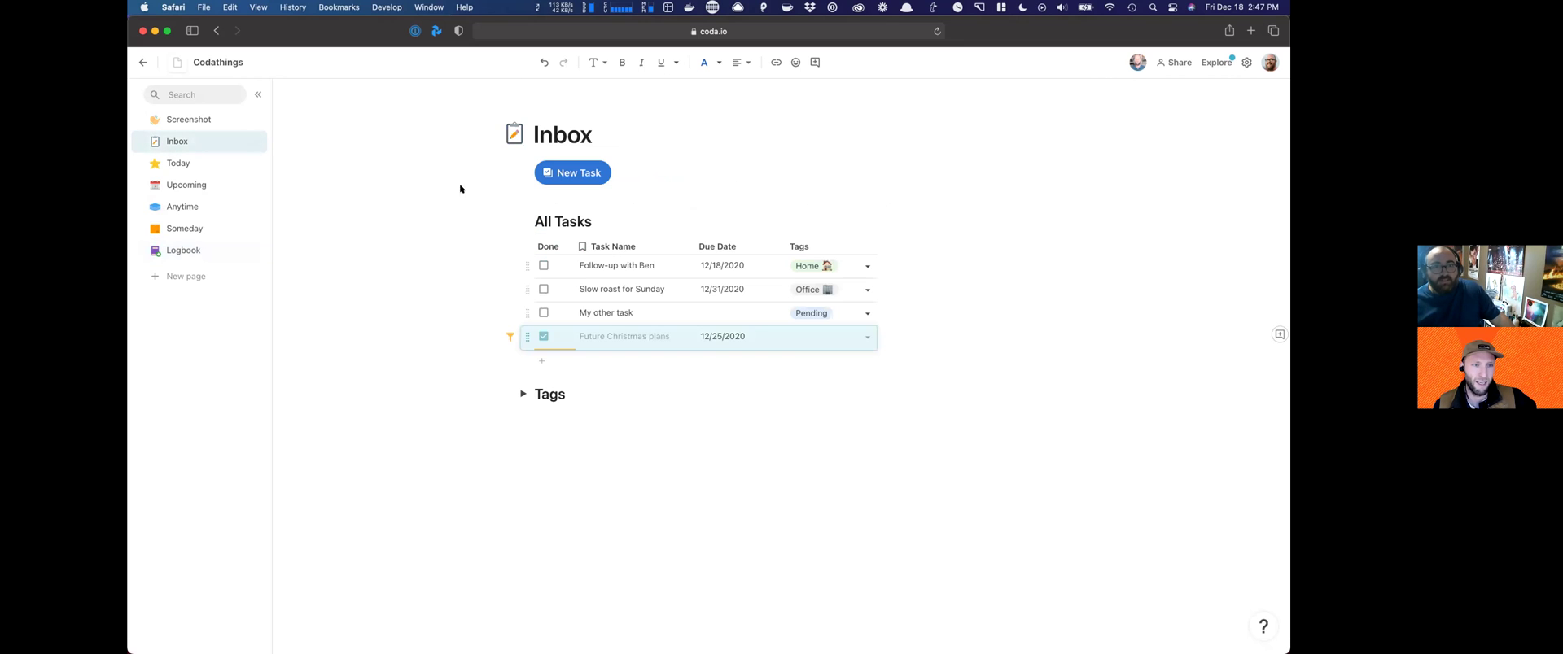
Step: Let the completed Christmas task drop out, create a Projects page, and add an Untitled page below it
click(416, 240)
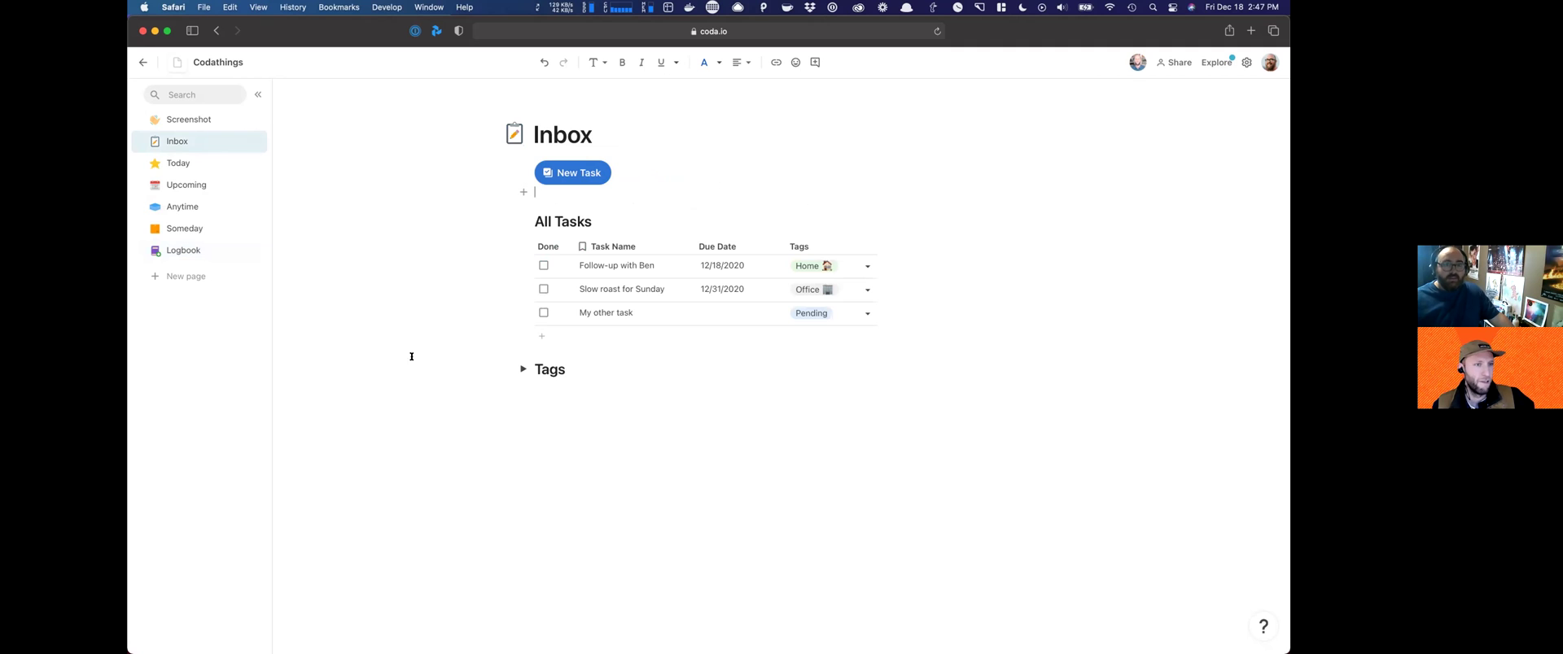
click(196, 270)
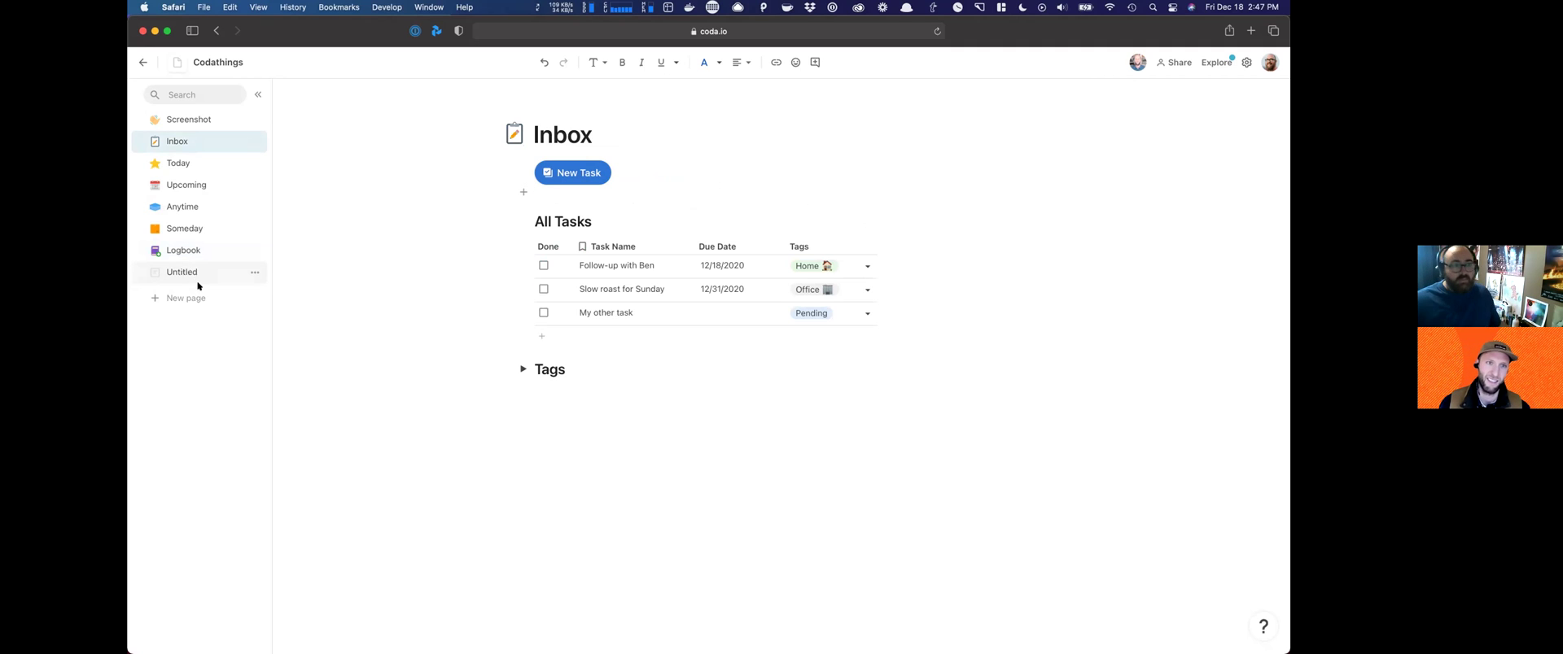
text(Projects)
key(Return)
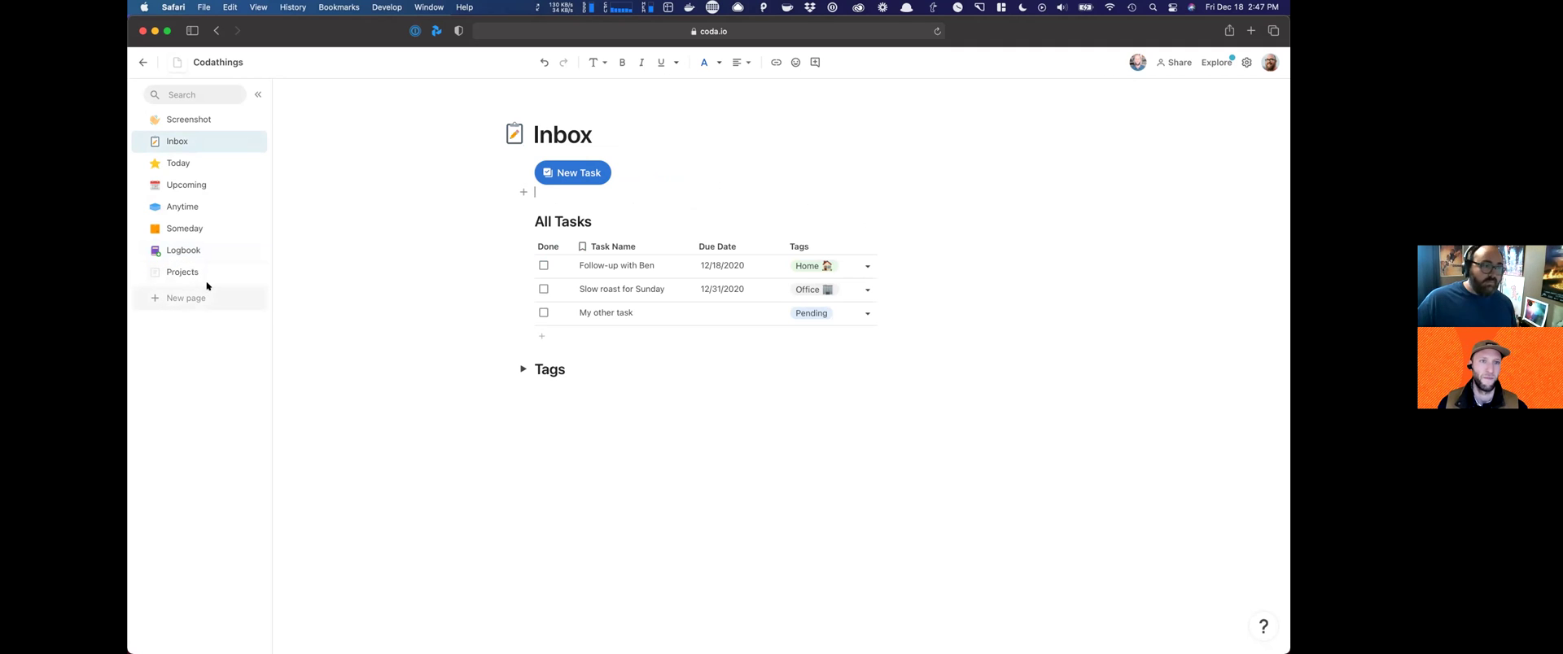
click(254, 272)
click(275, 314)
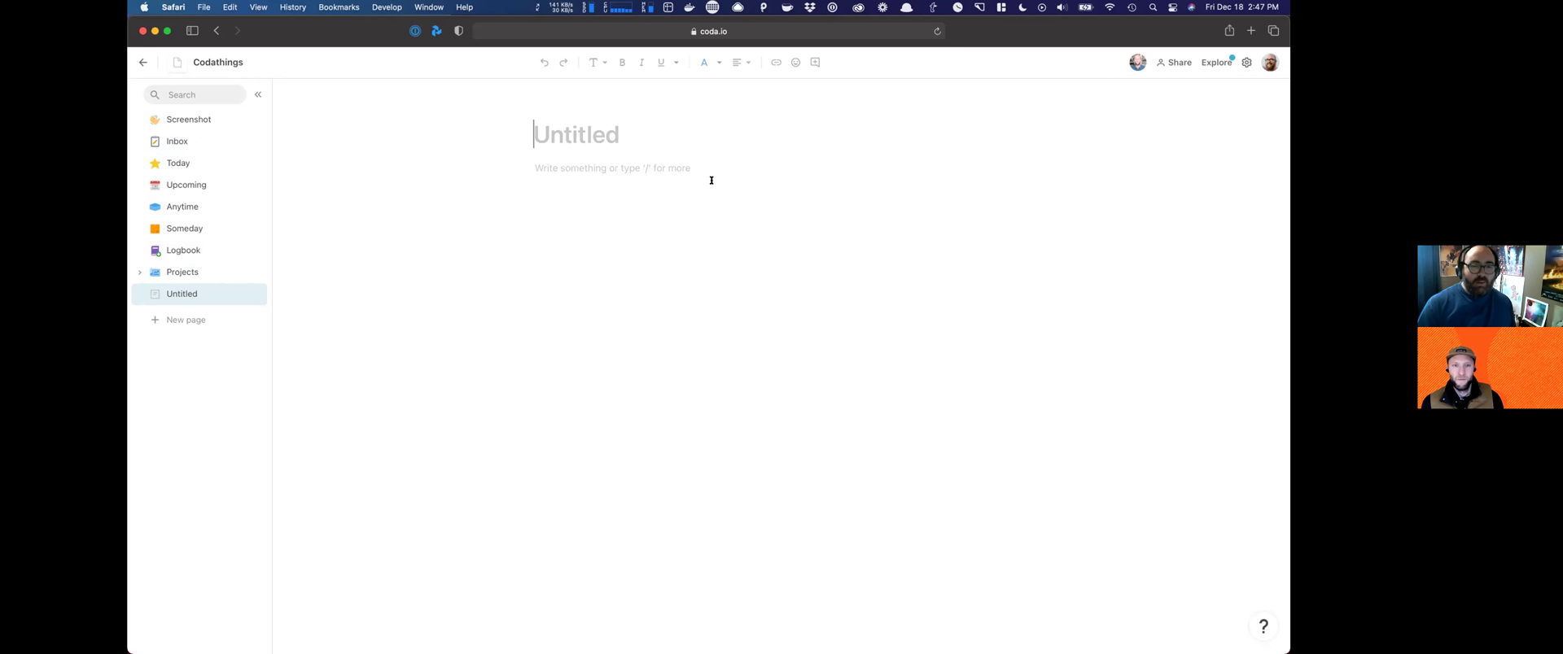
Step: Title the new page 'Project Coda', correcting the typo, and select the word Coda
text(Proke)
key(BackSpace)
key(BackSpace)
key(BackSpace)
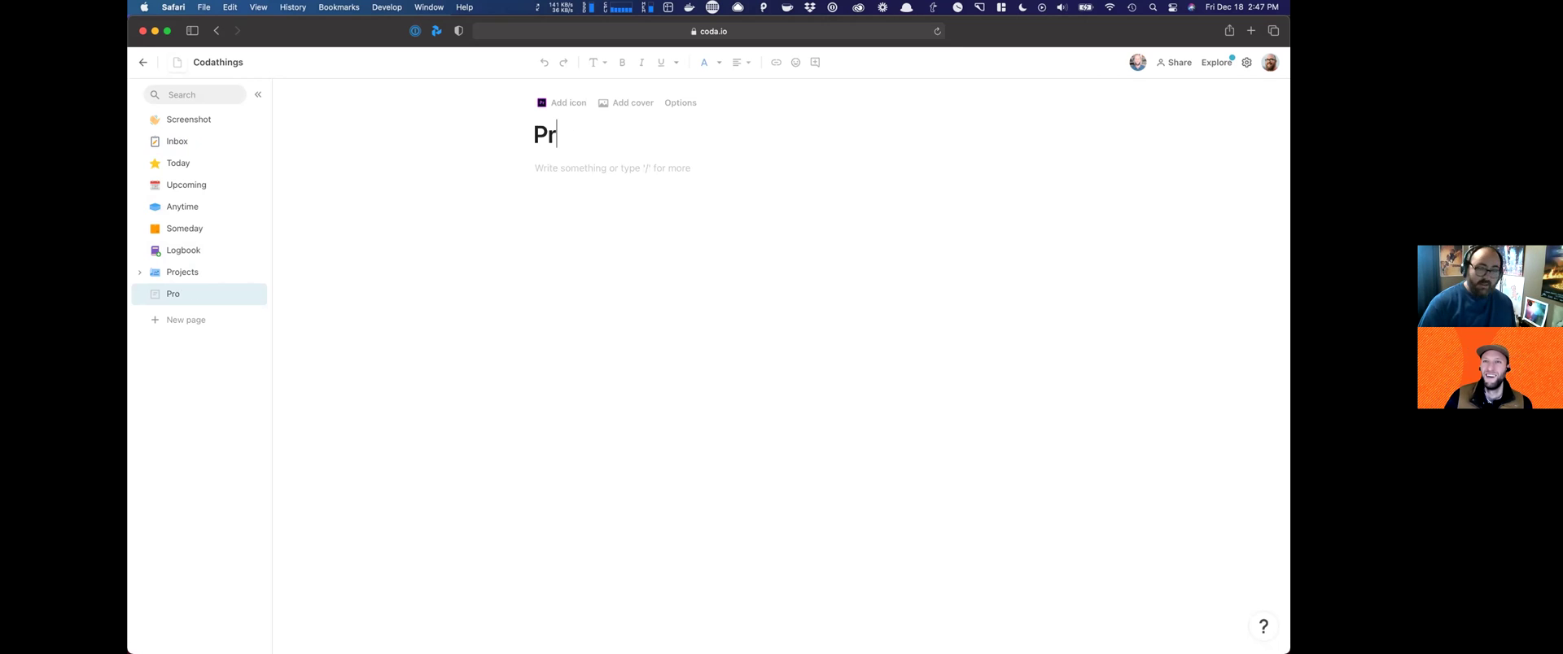
text(oject)
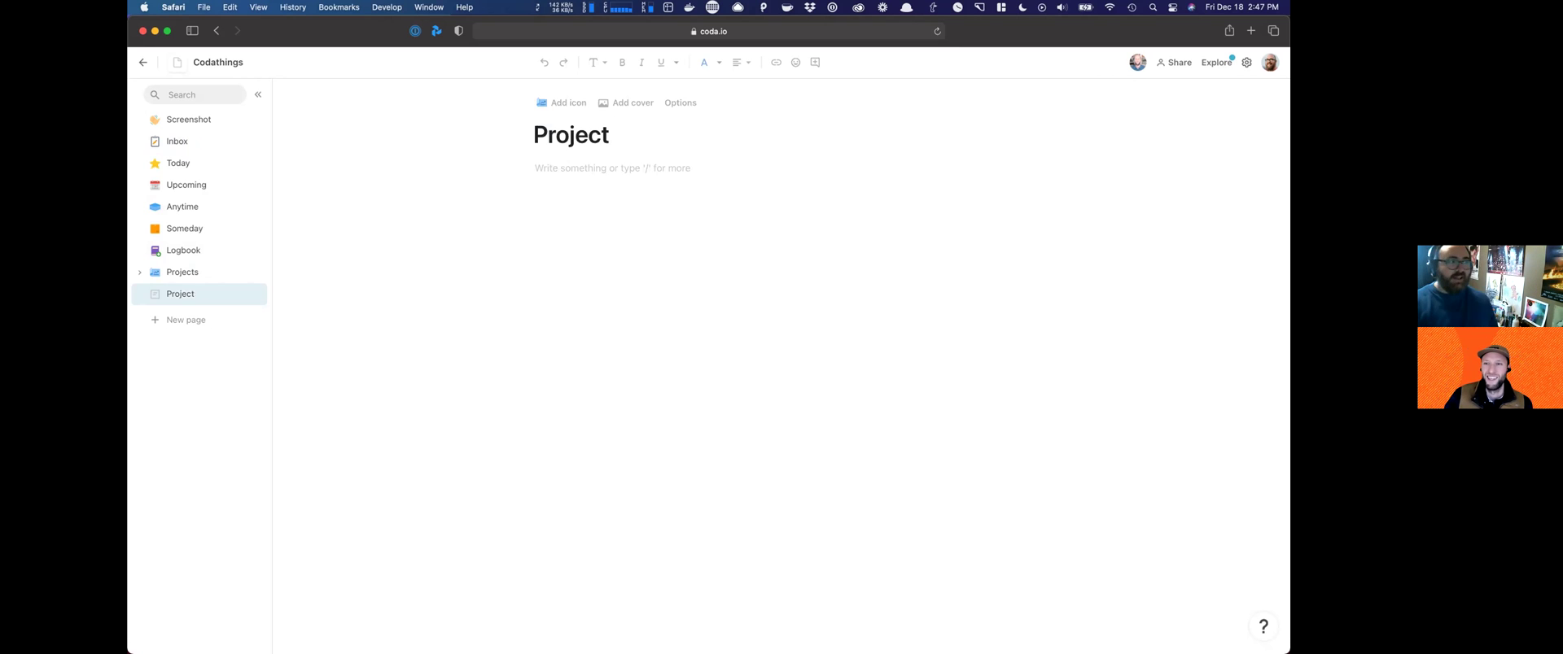
text( Co)
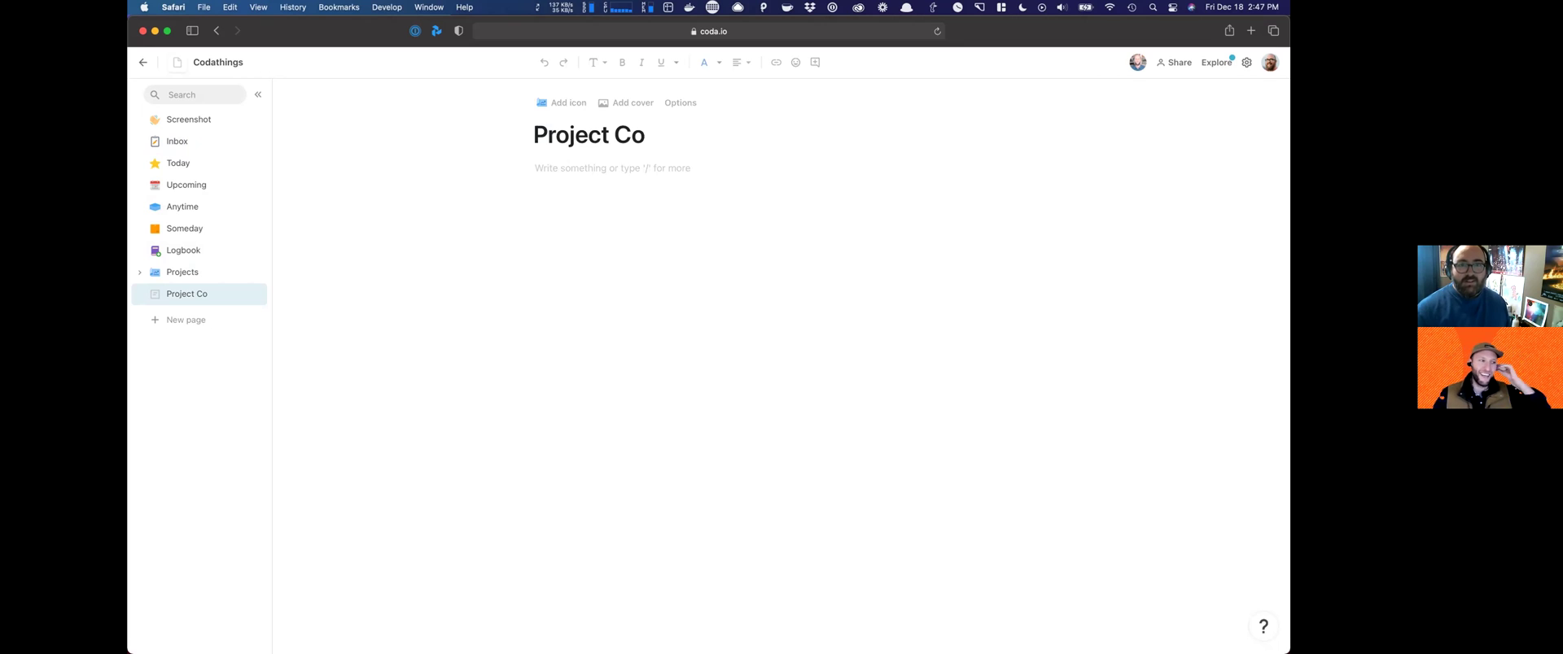
text(da)
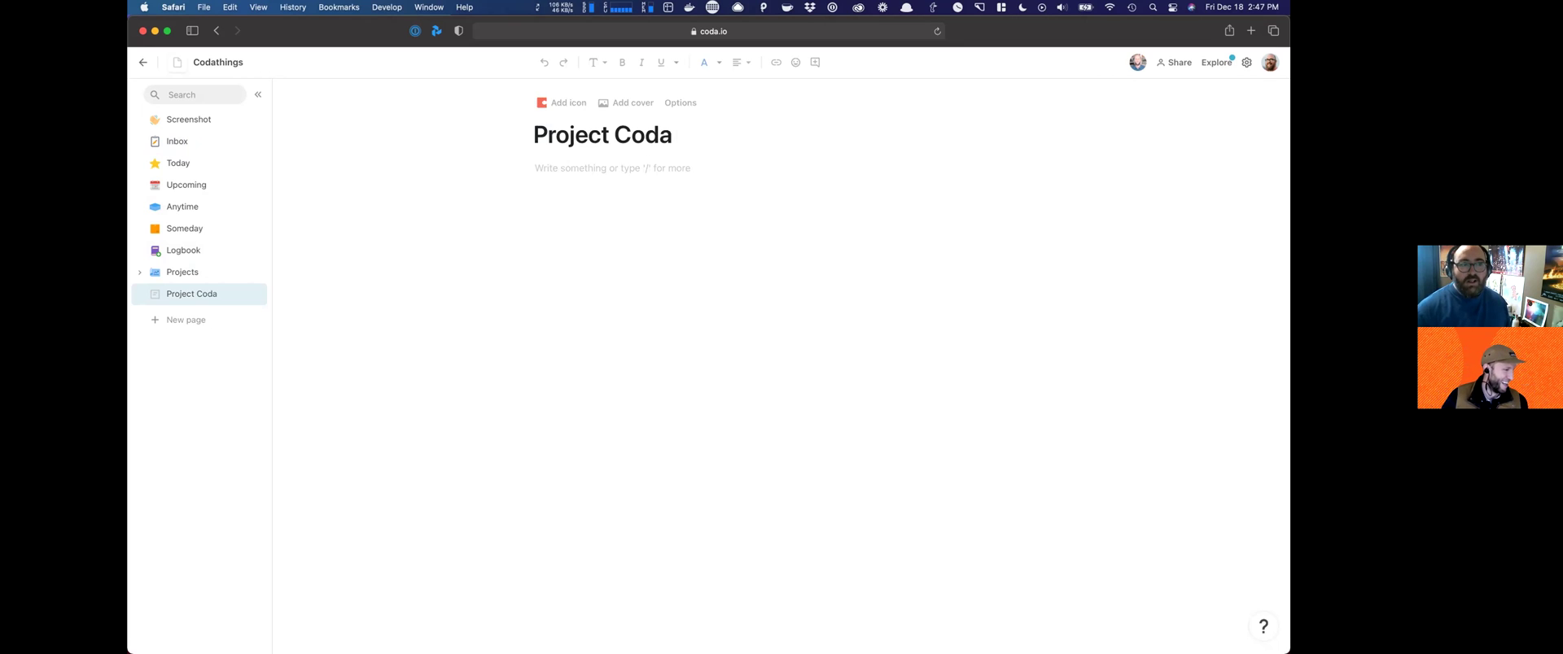
double_click(622, 137)
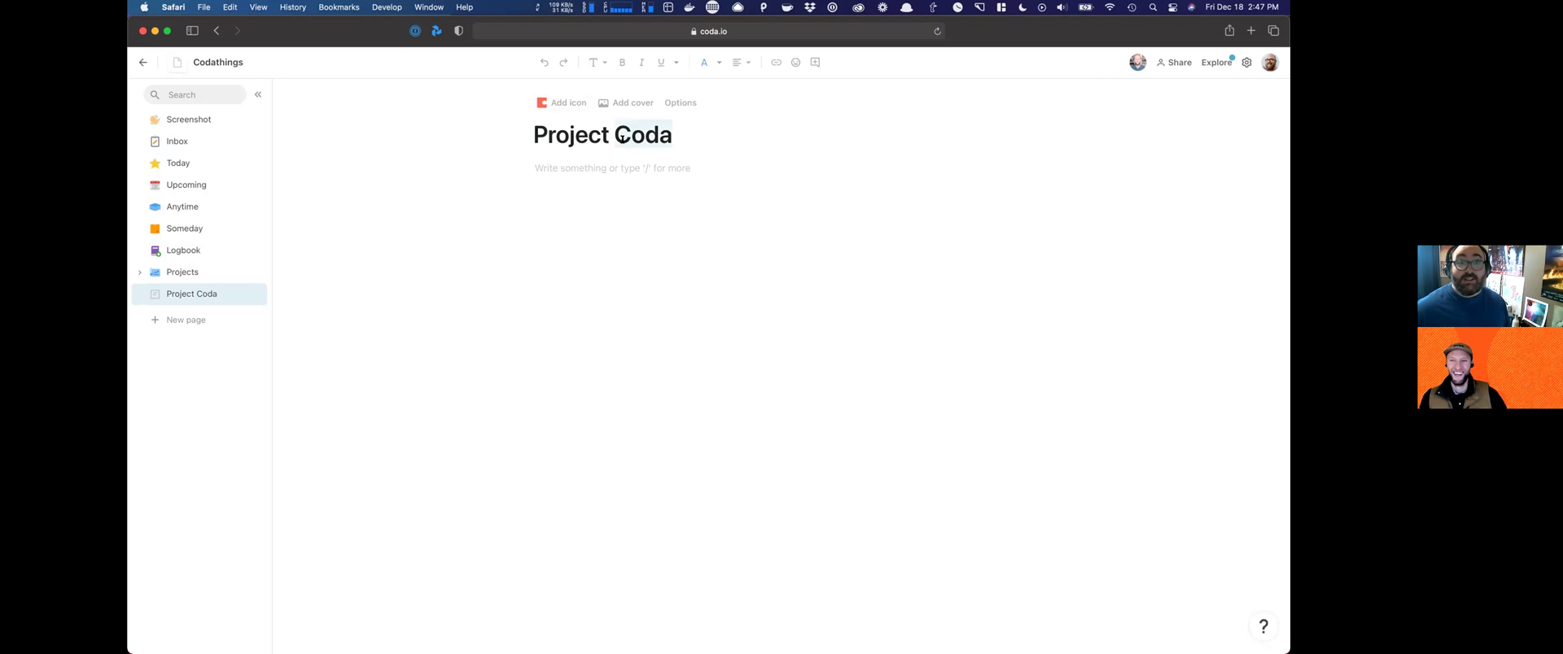
Step: Rename the page to 'Project Sooner', give it the Oklahoma state icon, and return to Inbox
text(Sooner)
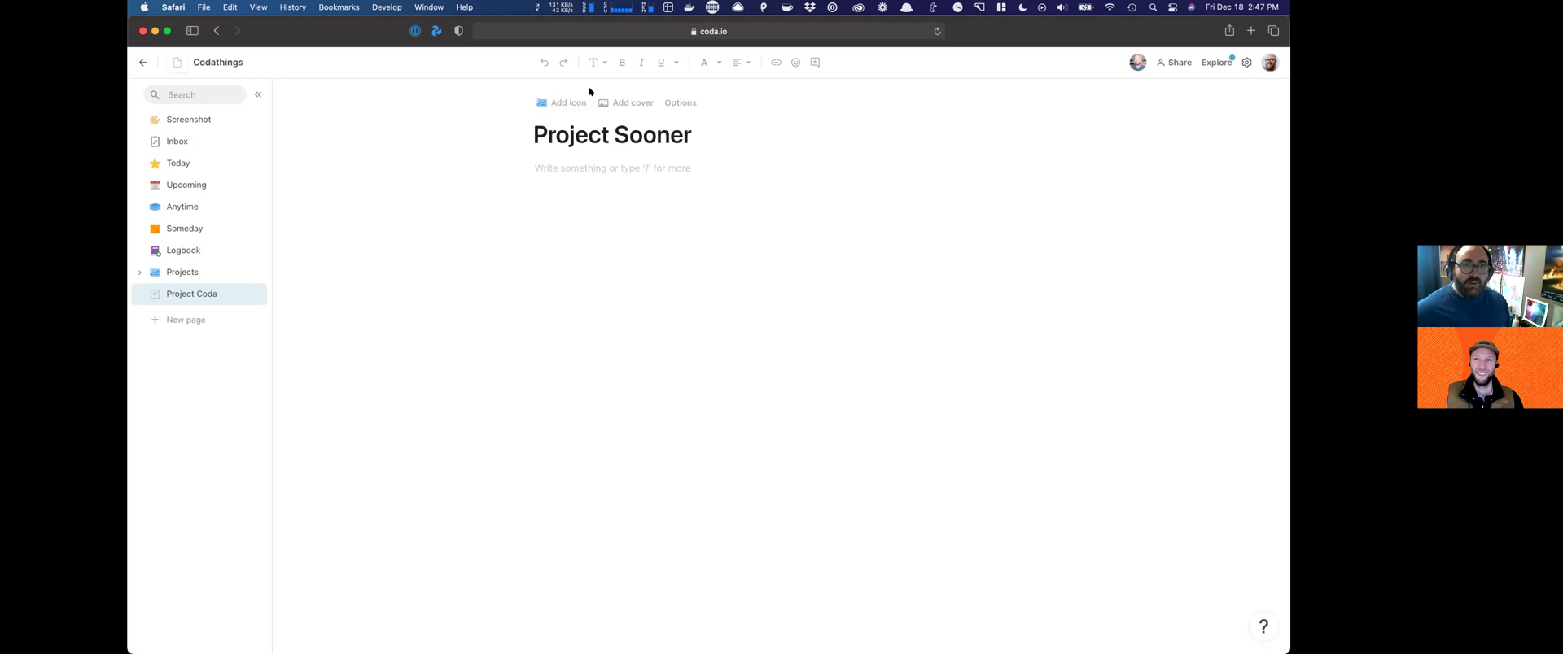
click(562, 102)
text(oklahoma)
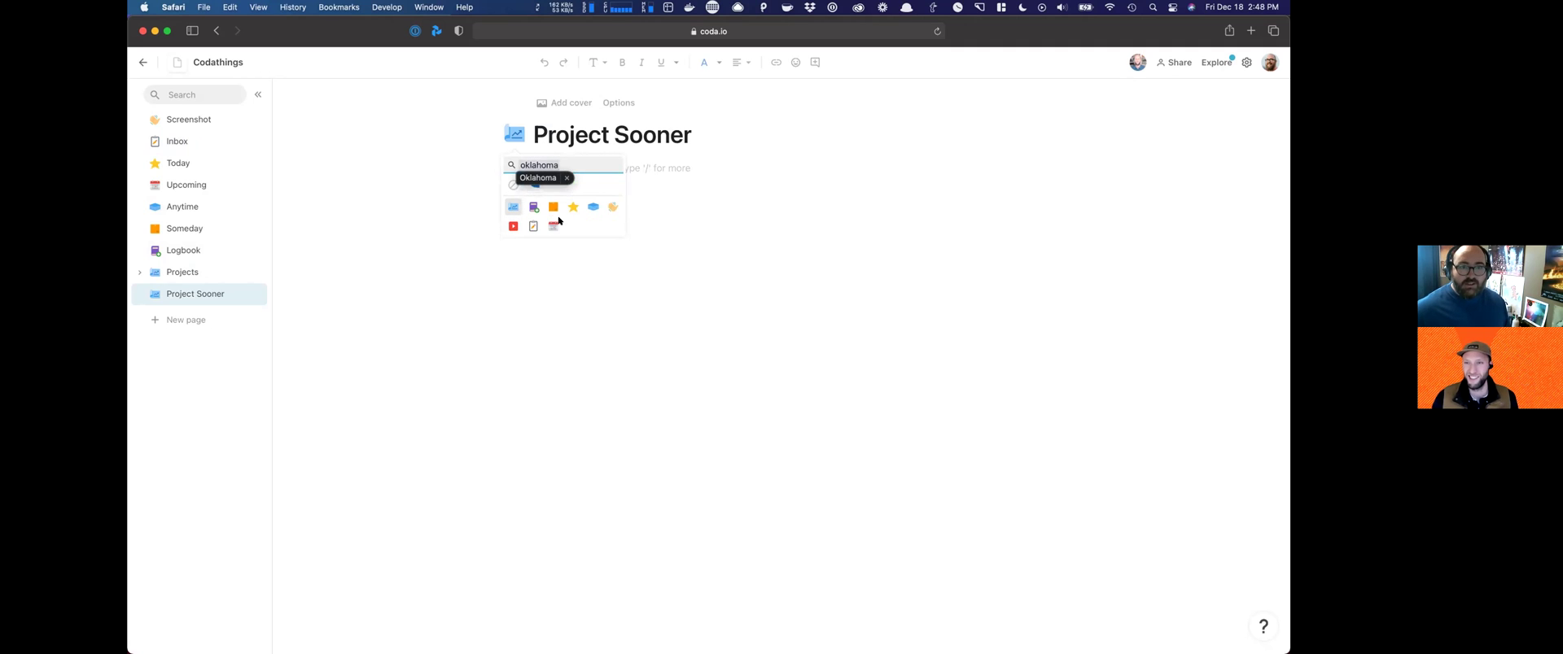
click(536, 187)
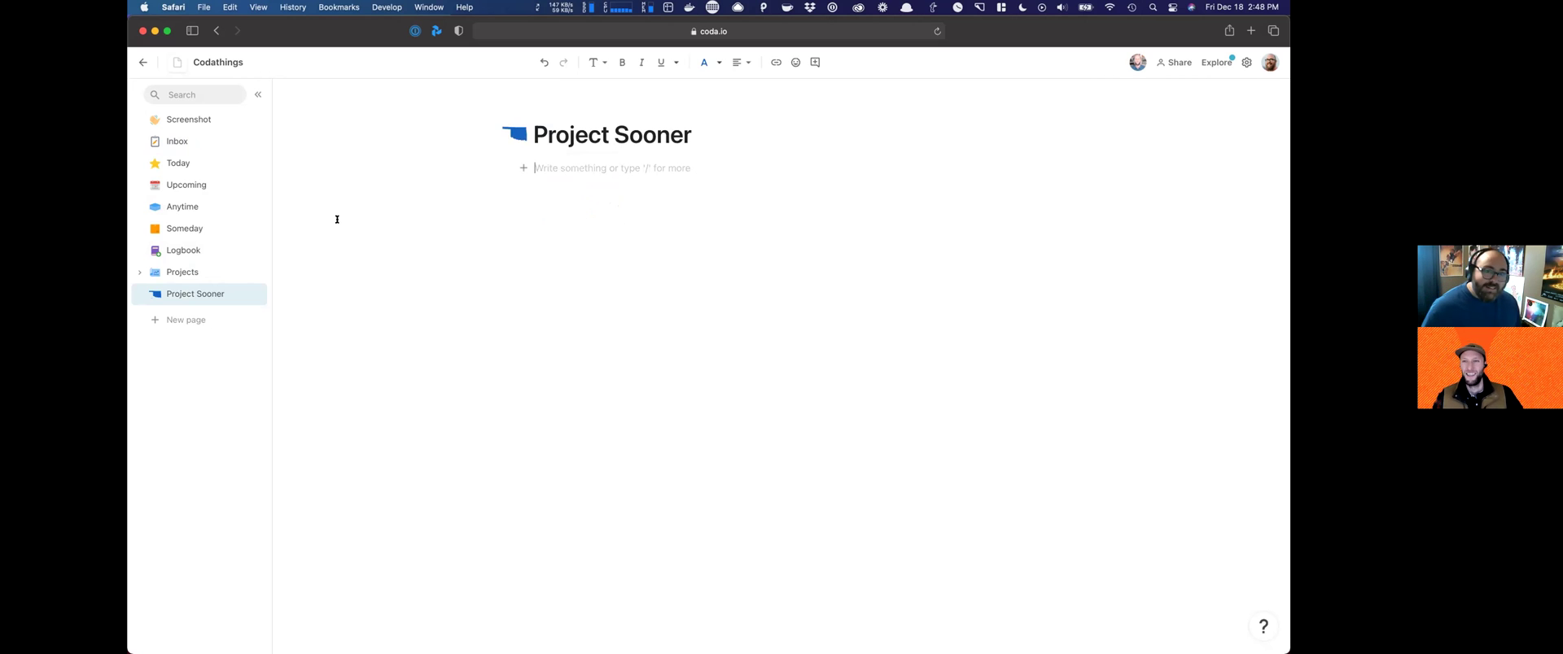
click(178, 140)
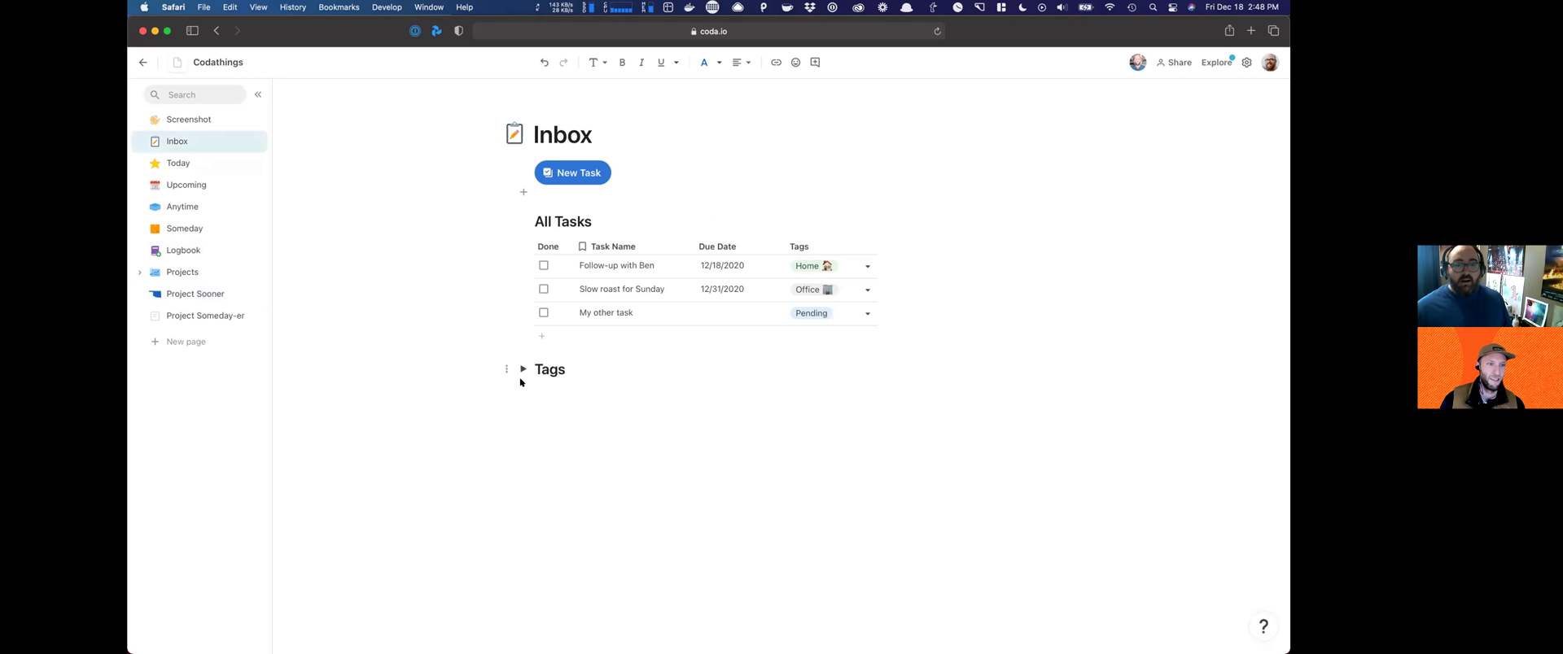
Step: Add a new tag 'Project Sooner' to the Inbox Tags table
click(522, 370)
click(564, 526)
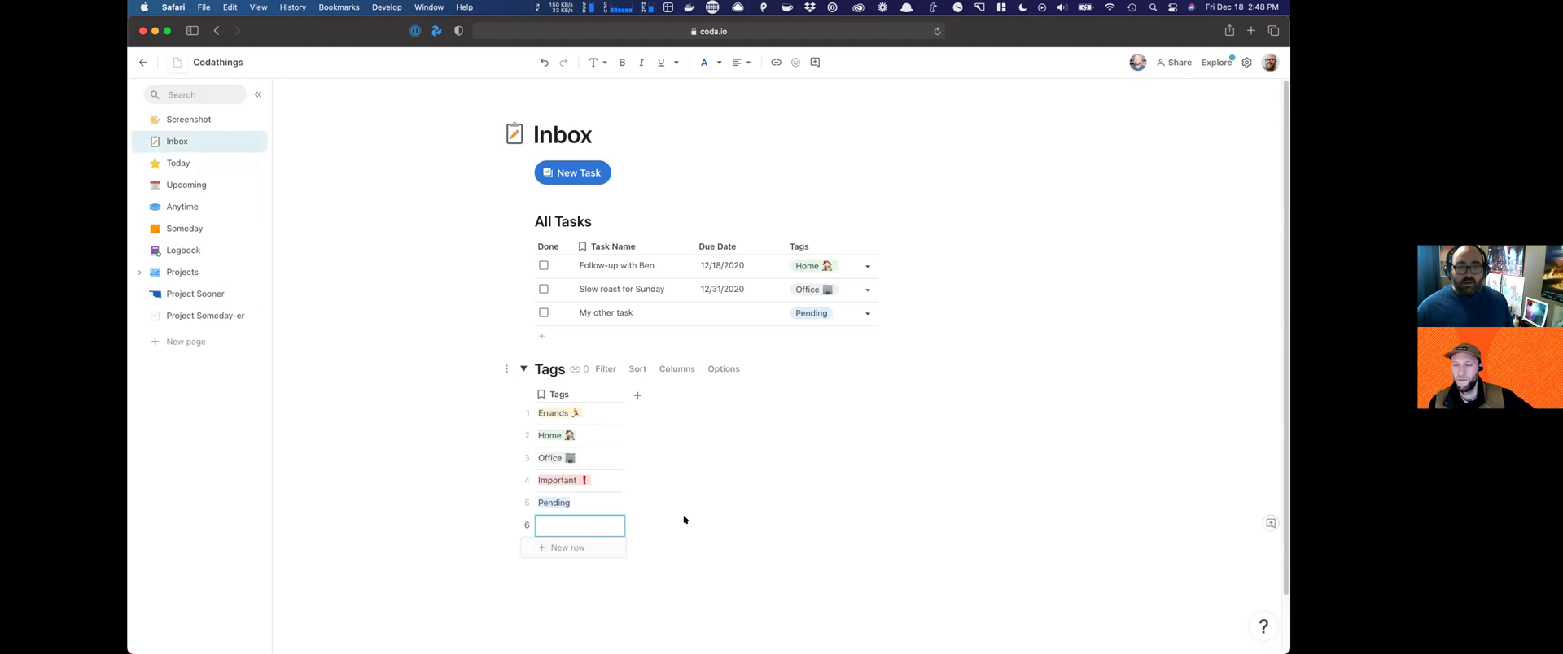
text(Pro)
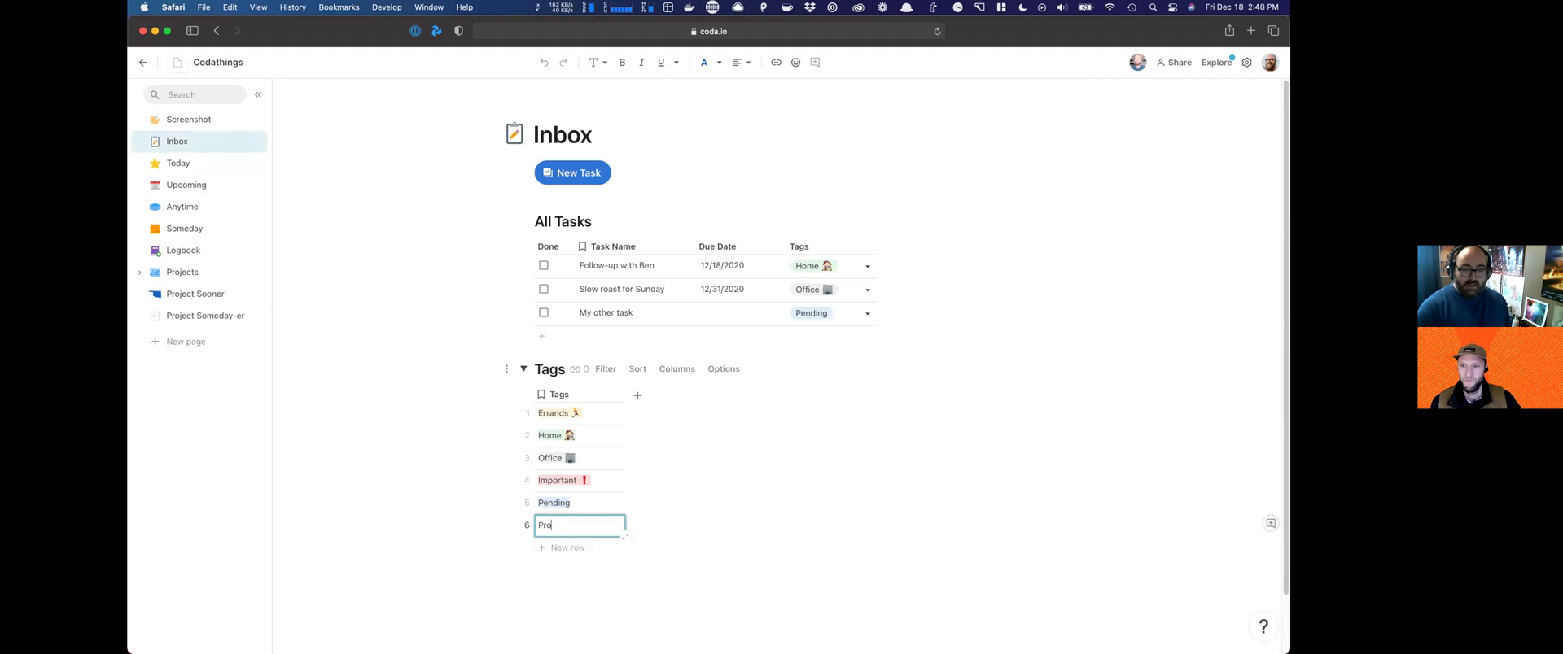
text(ject Sooner)
key(Return)
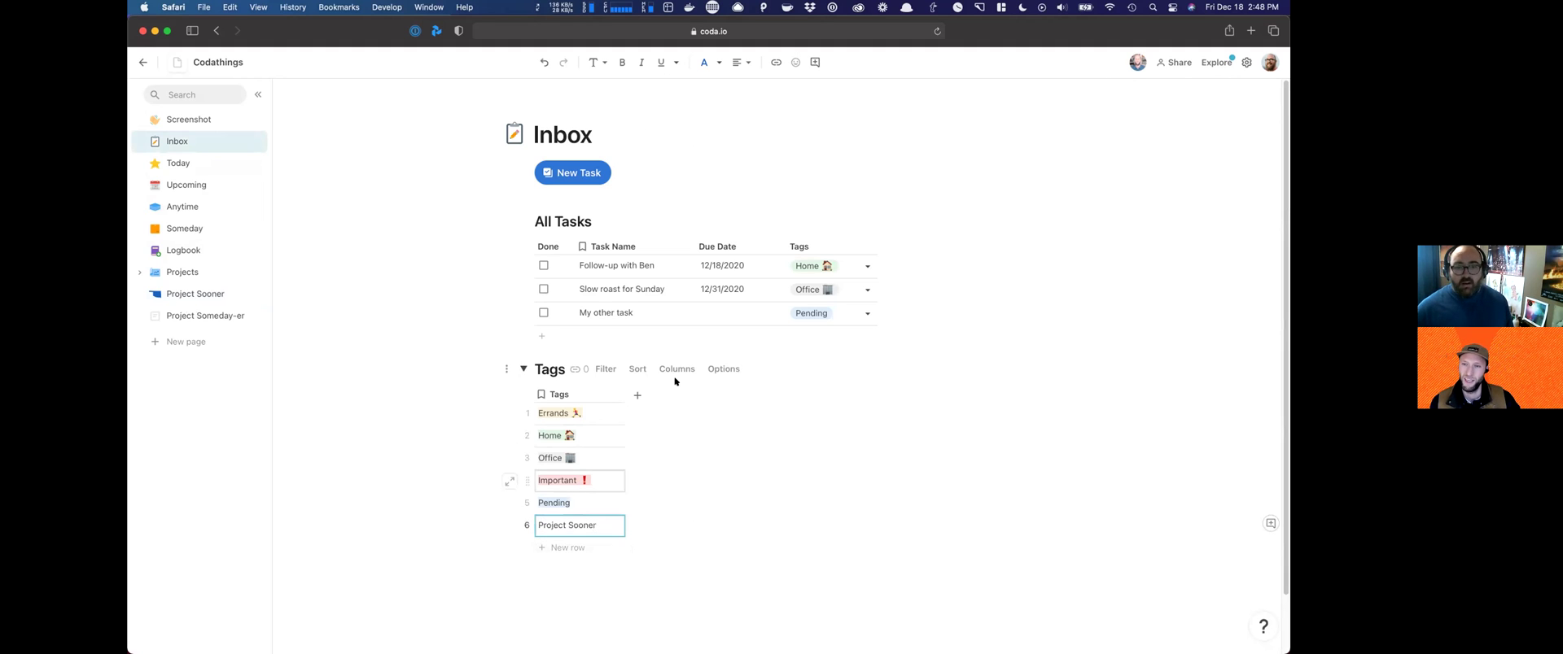
Step: Look through the Tags table's conditional format options without adding a rule, then select the Project Sooner cell
click(725, 370)
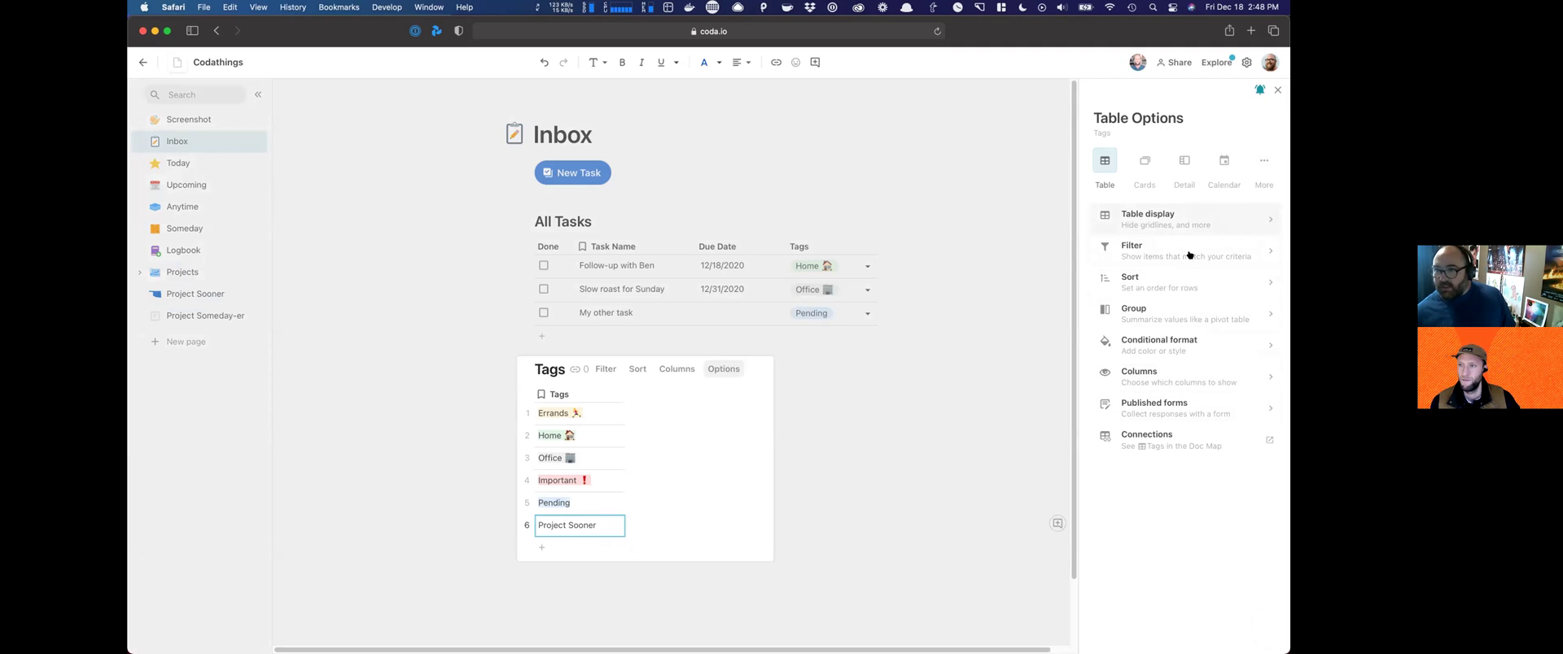
click(1177, 336)
click(1141, 202)
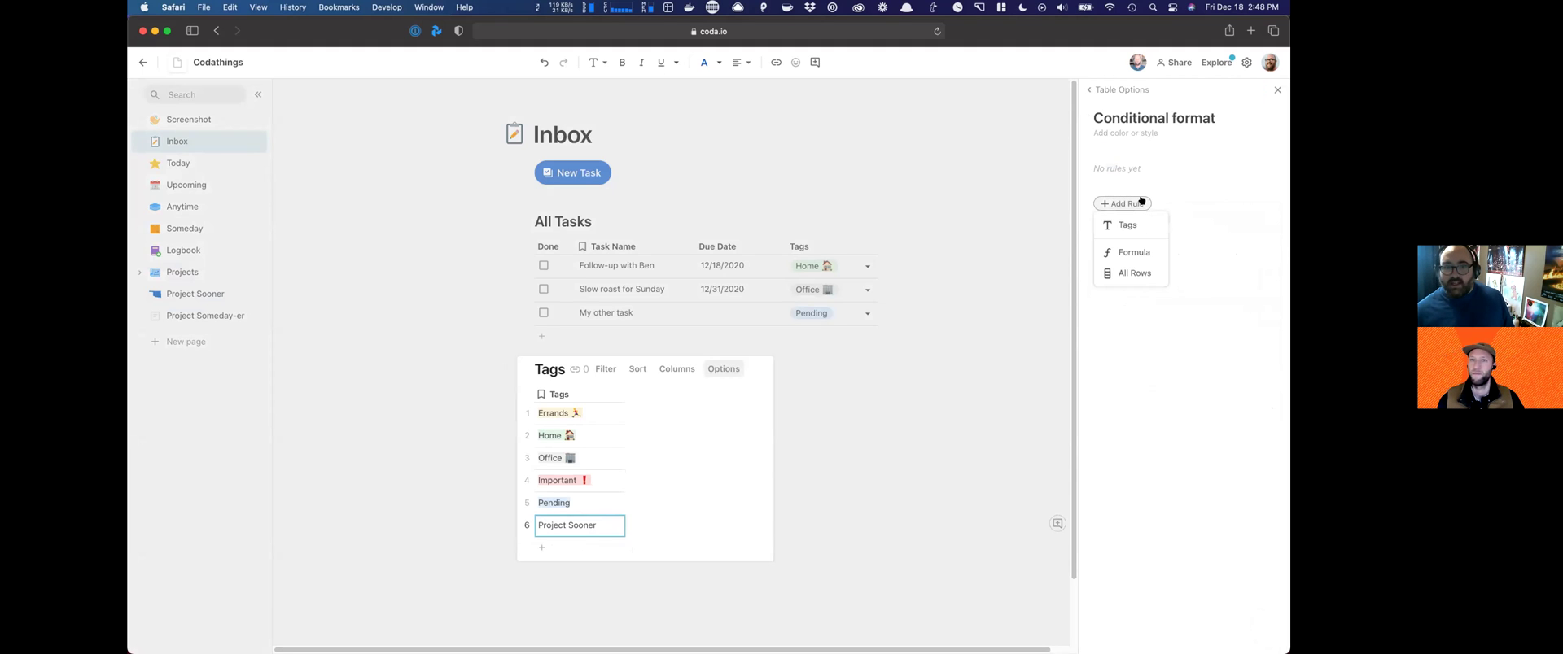
click(705, 425)
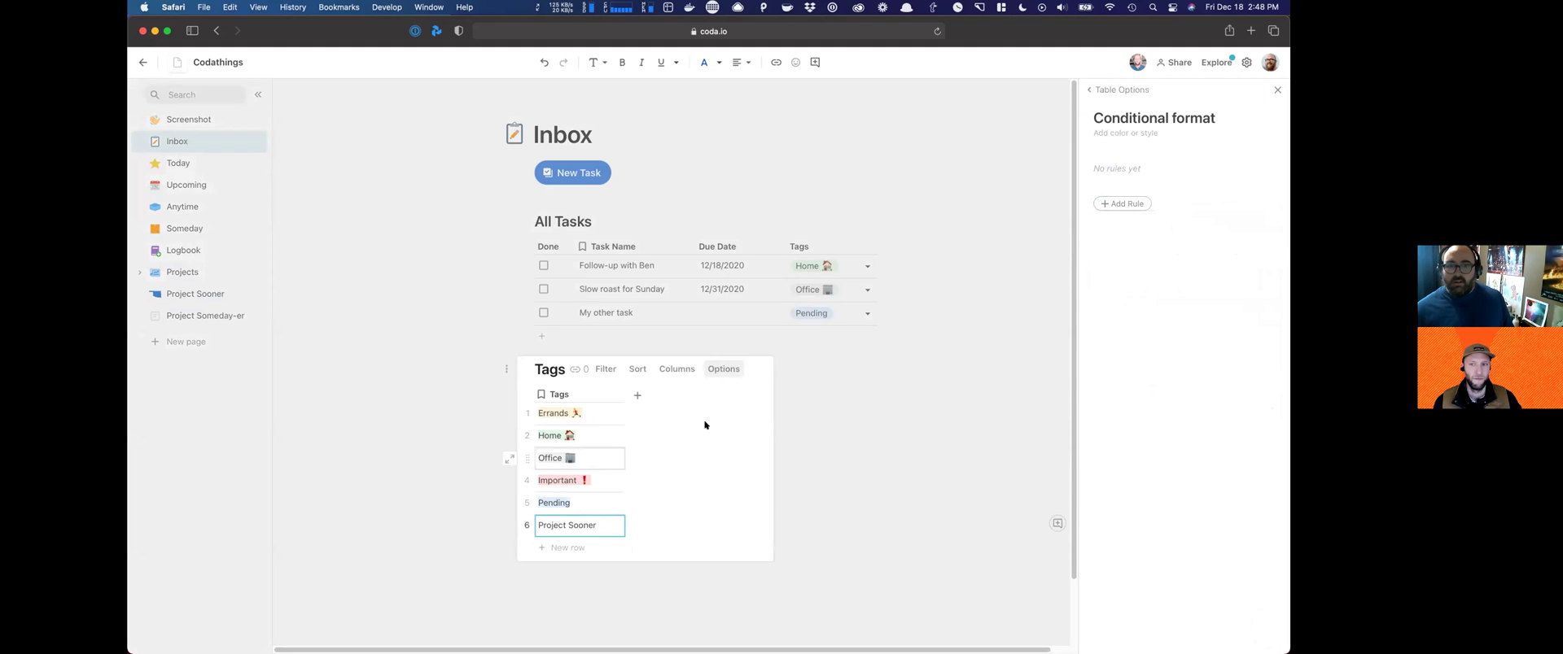
click(572, 413)
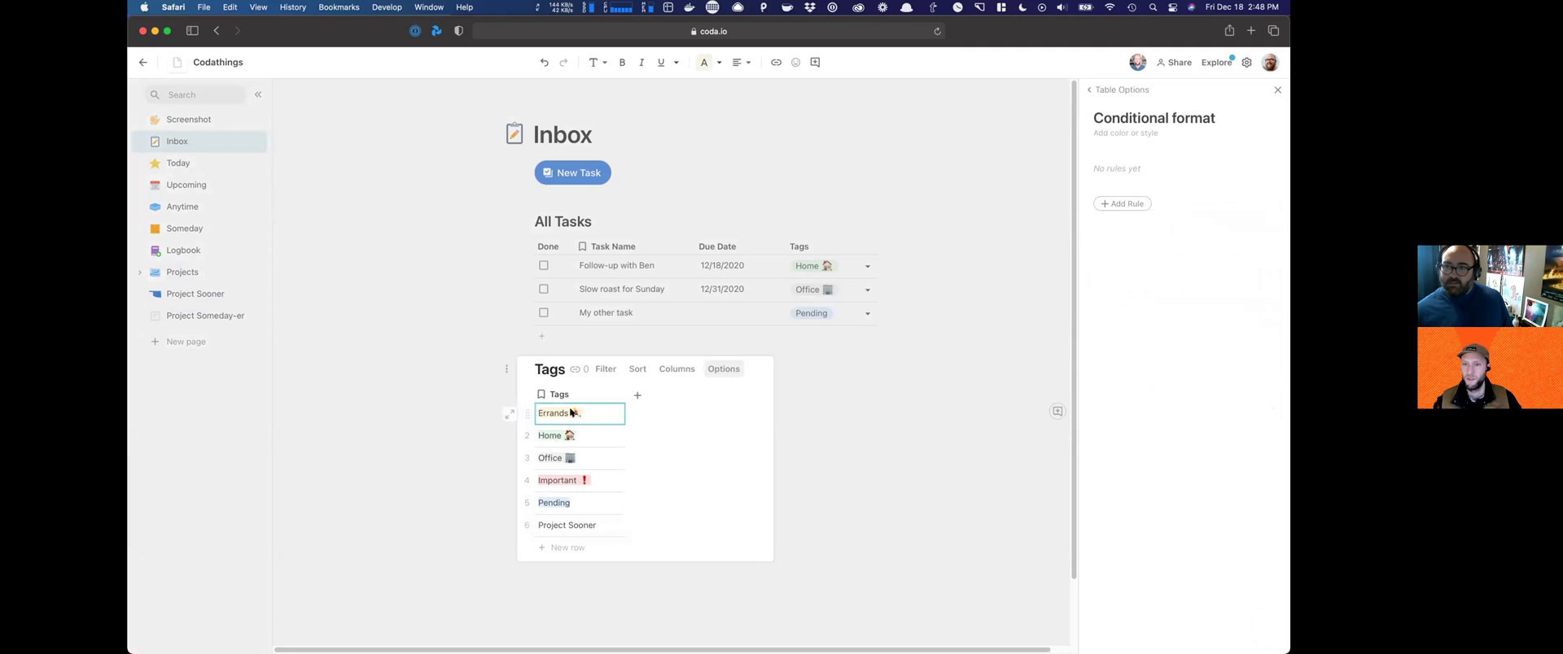
key(Down)
key(Down)
key(Down)
key(Down)
key(Down)
click(662, 383)
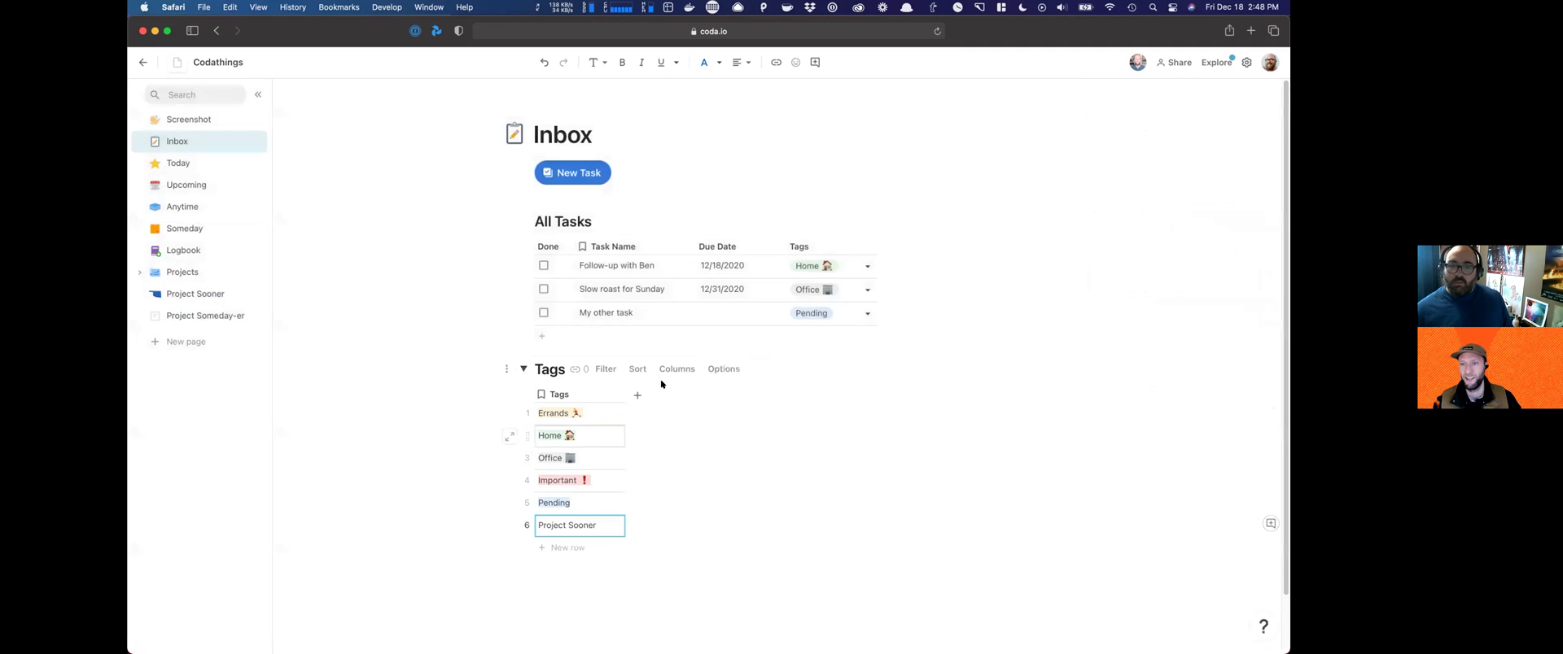
click(722, 369)
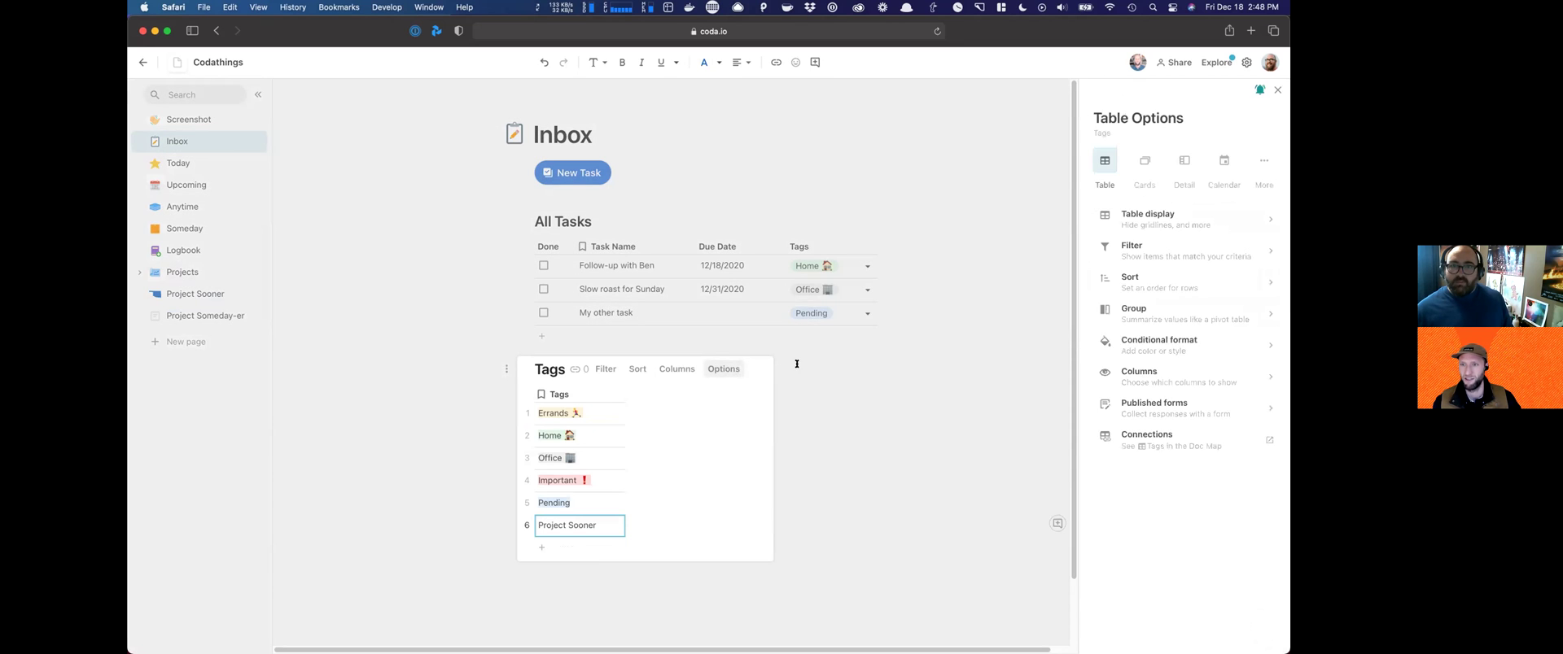
click(797, 364)
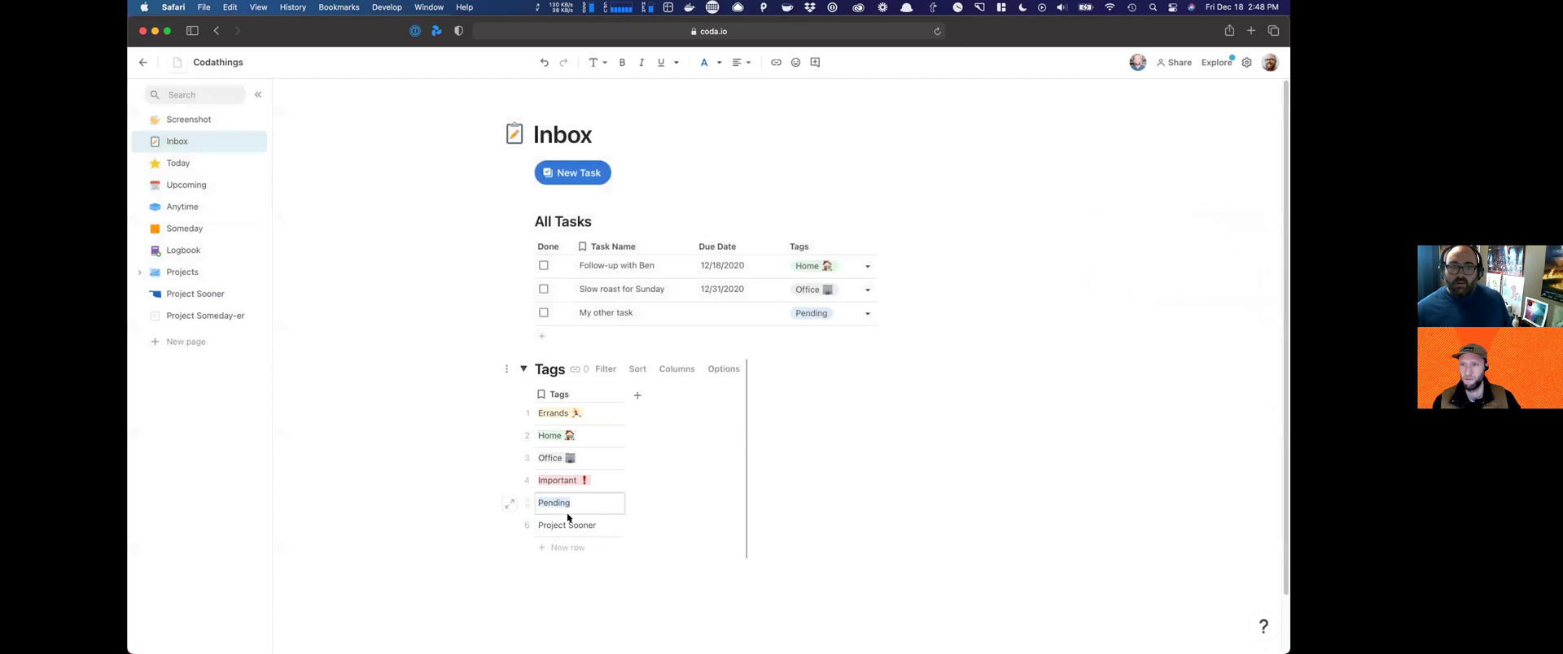
Step: Make the Project Sooner tag text red, collapse Tags, and open the Project Sooner page
click(716, 65)
click(688, 148)
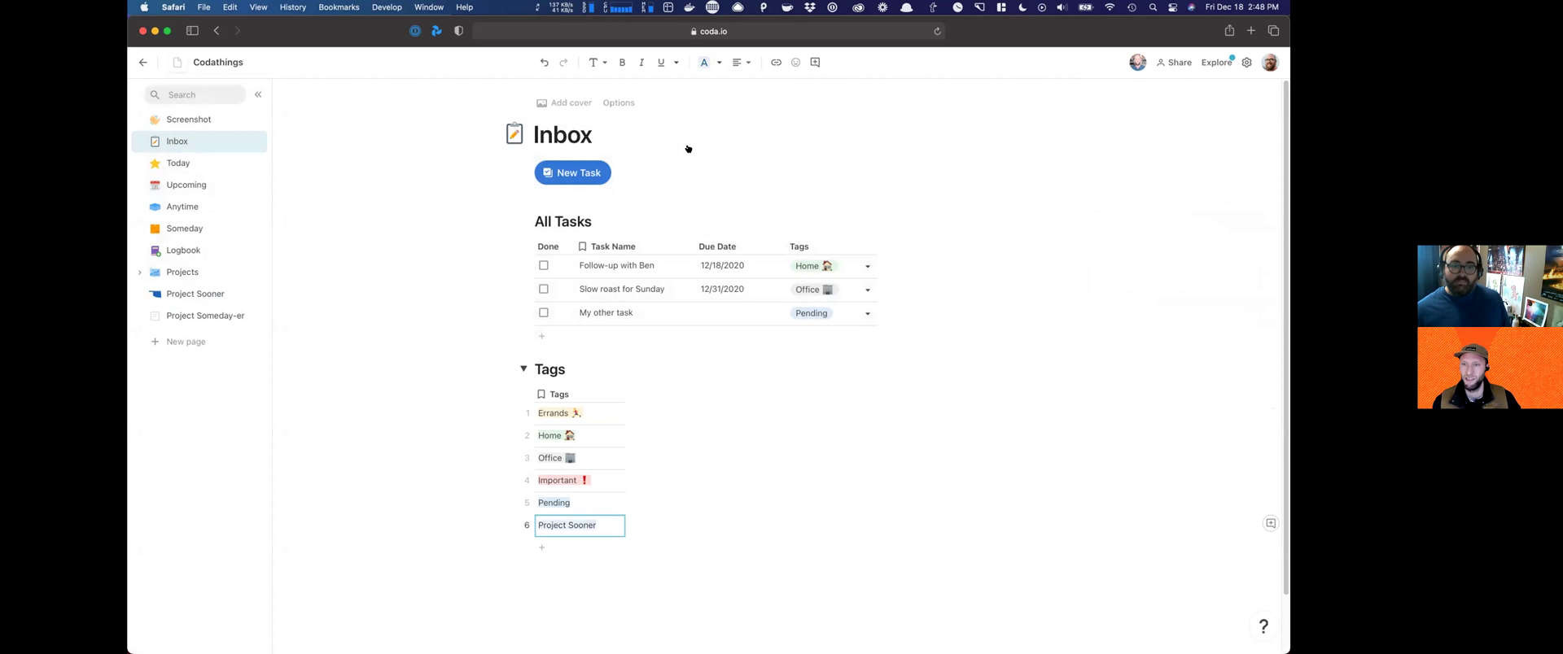
click(705, 63)
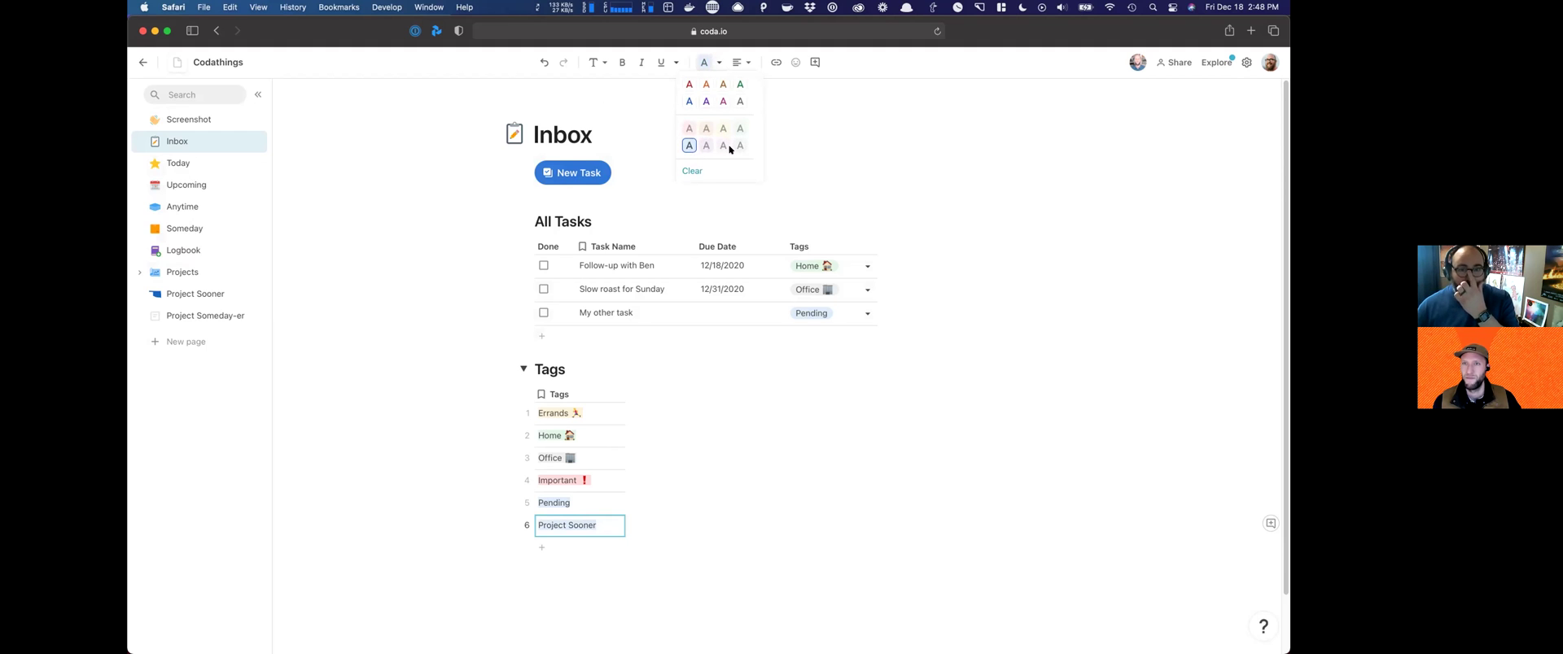
click(690, 128)
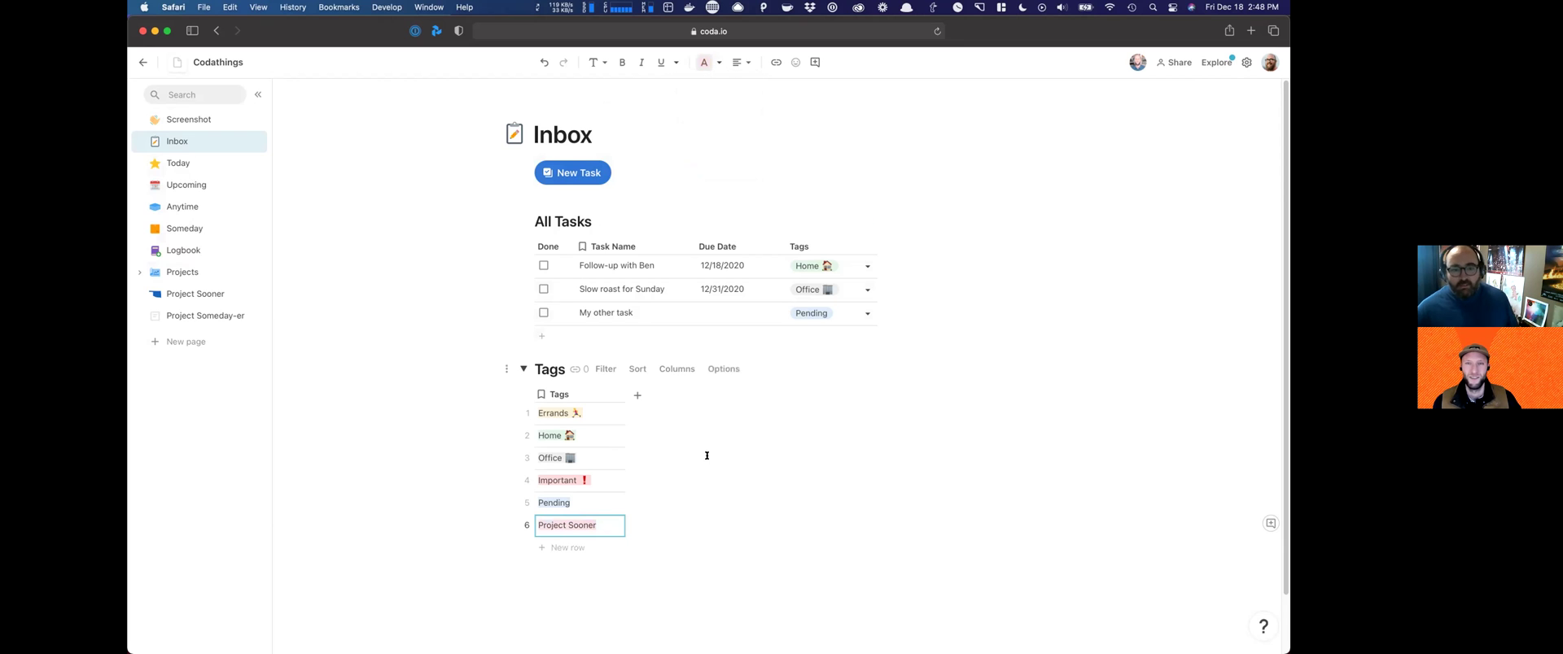
click(472, 370)
click(523, 369)
click(174, 295)
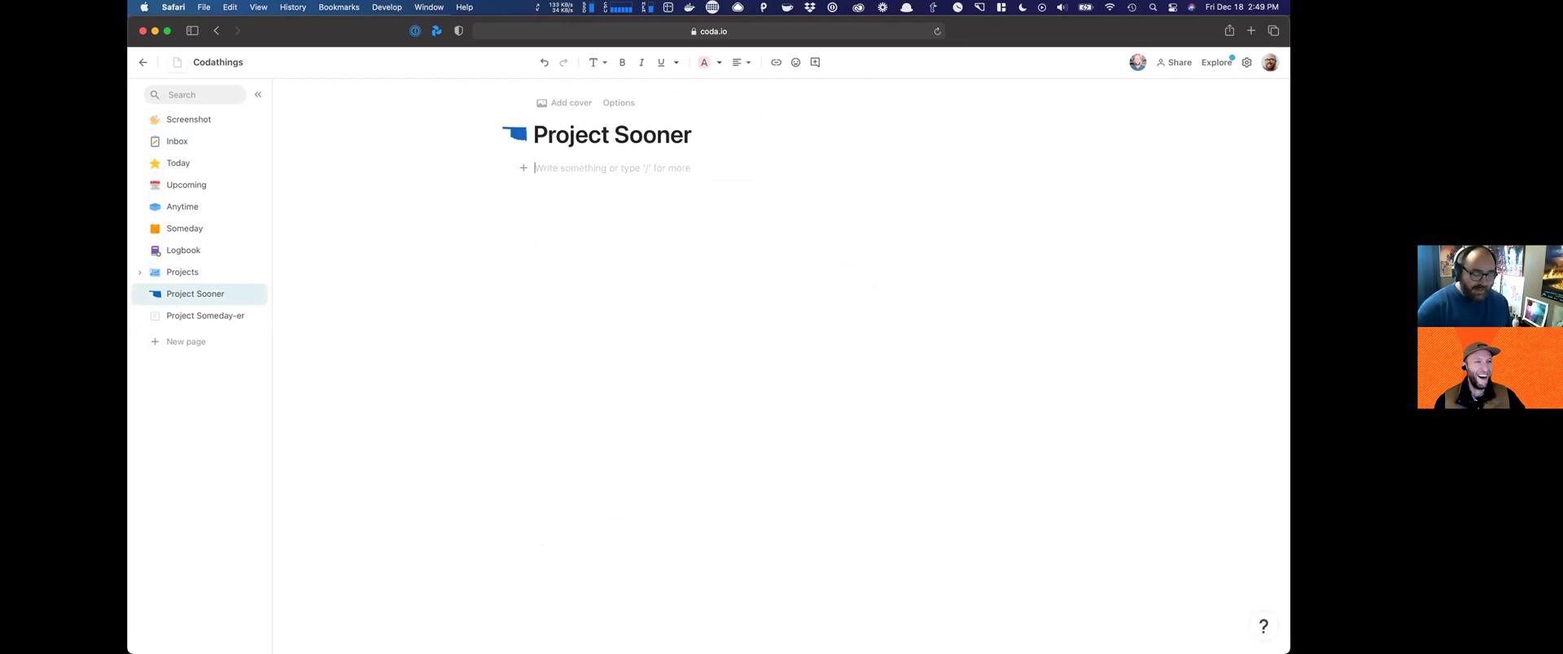
Step: Insert a table with /table on Project Sooner, based on the All Tasks data
text(/table)
key(Return)
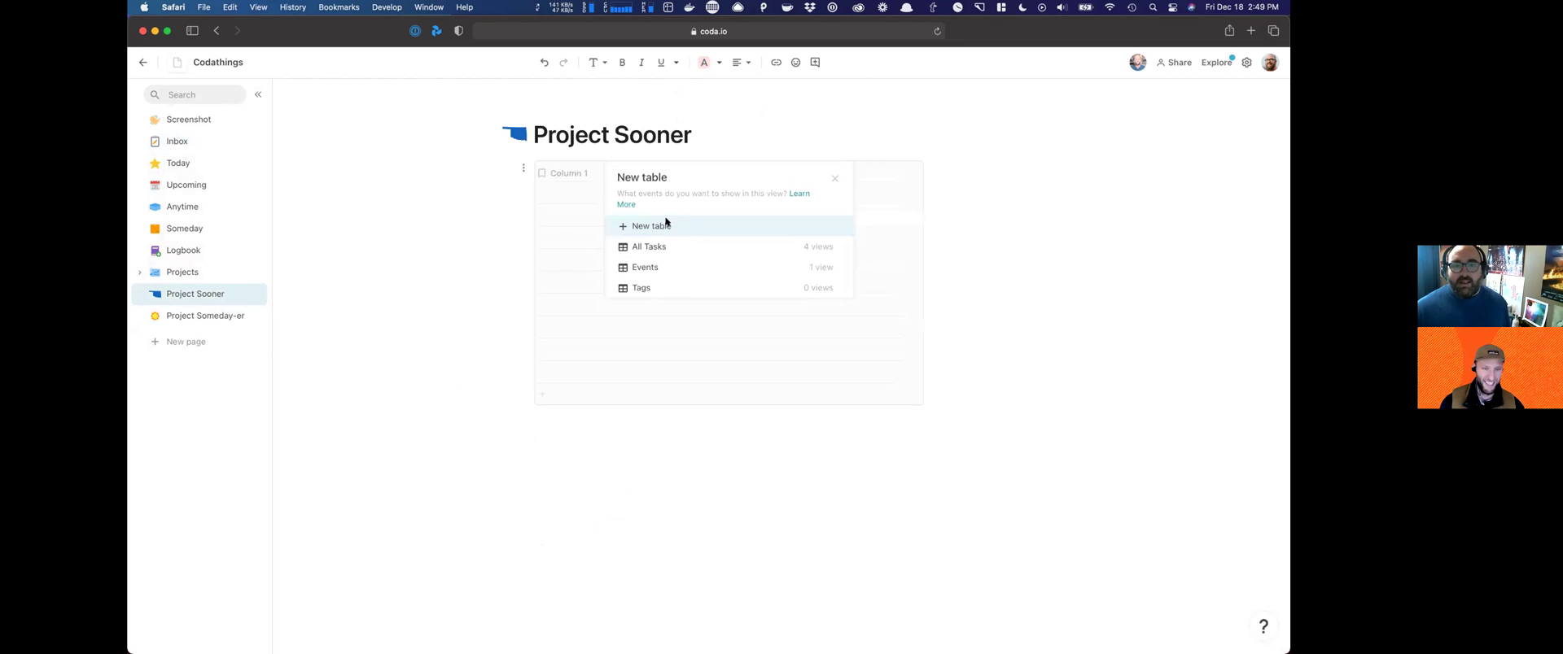
click(665, 224)
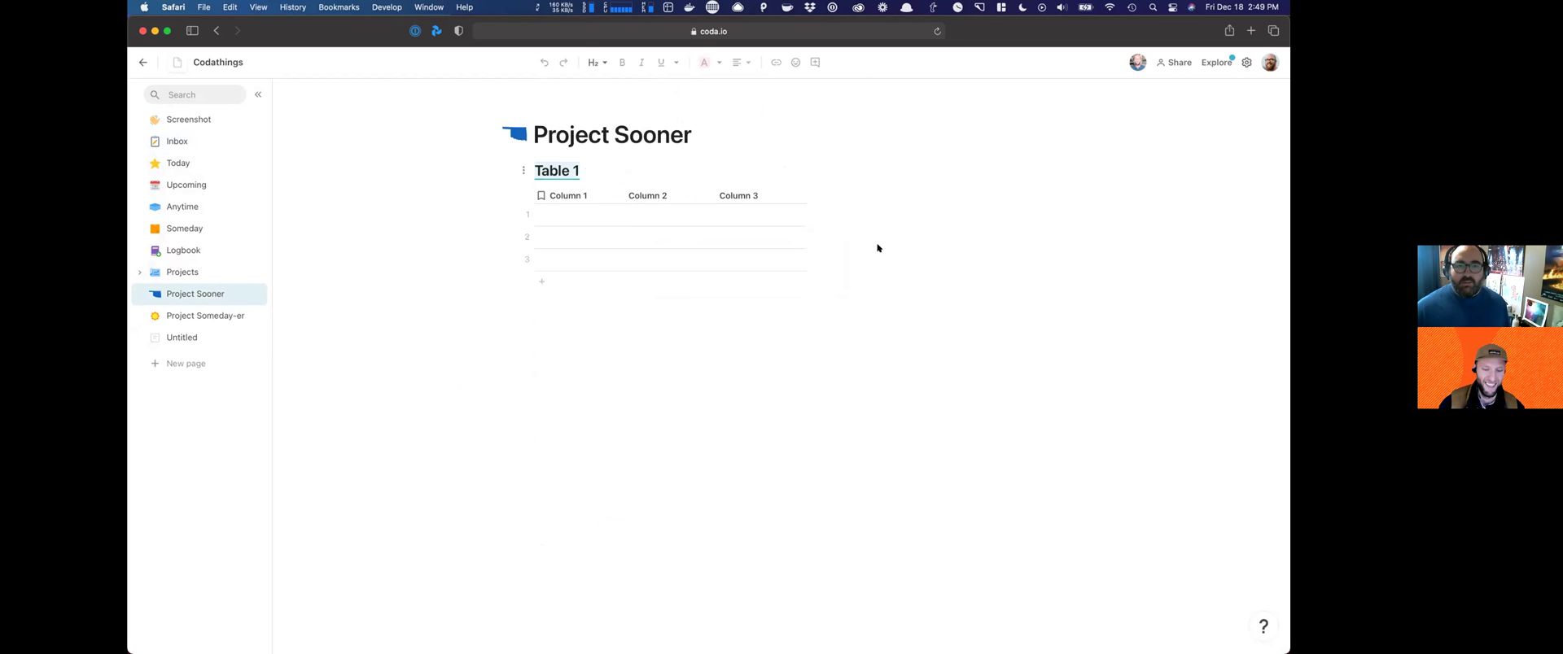
key(super+z)
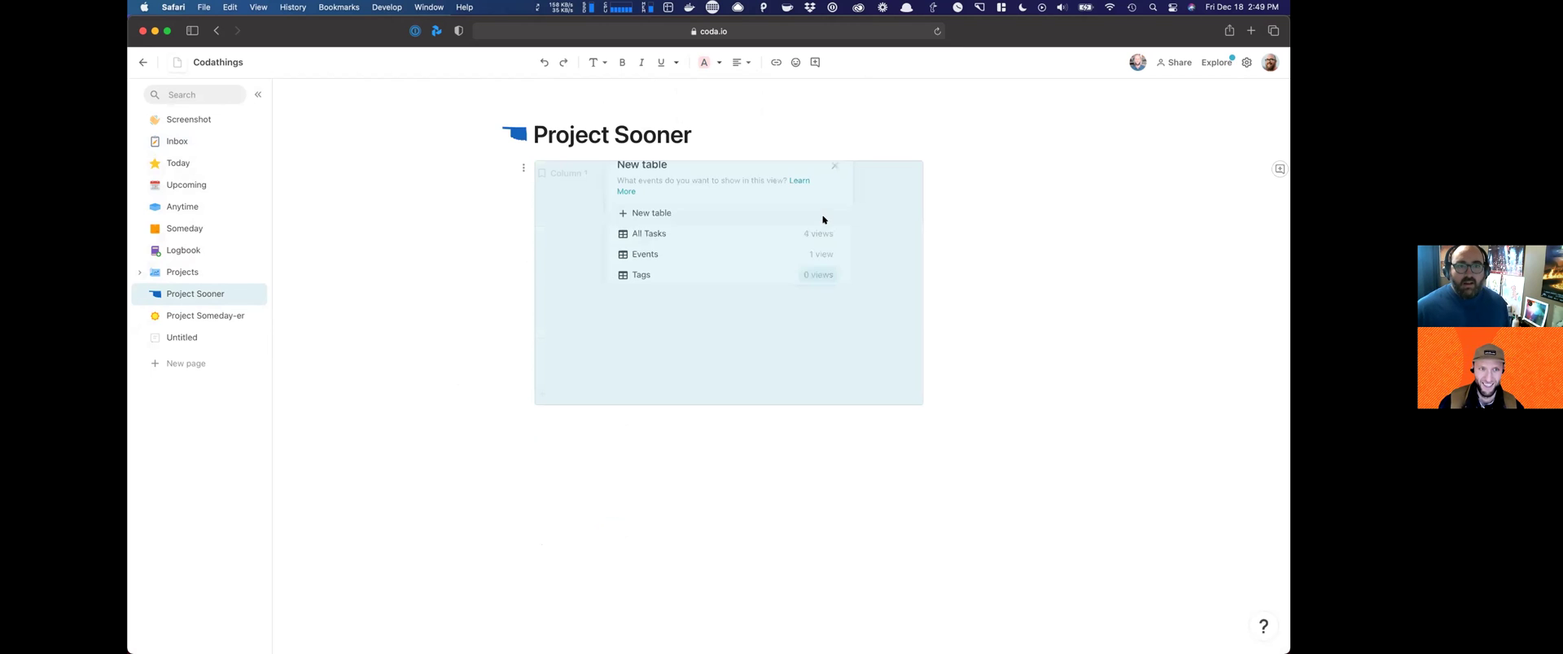
click(683, 247)
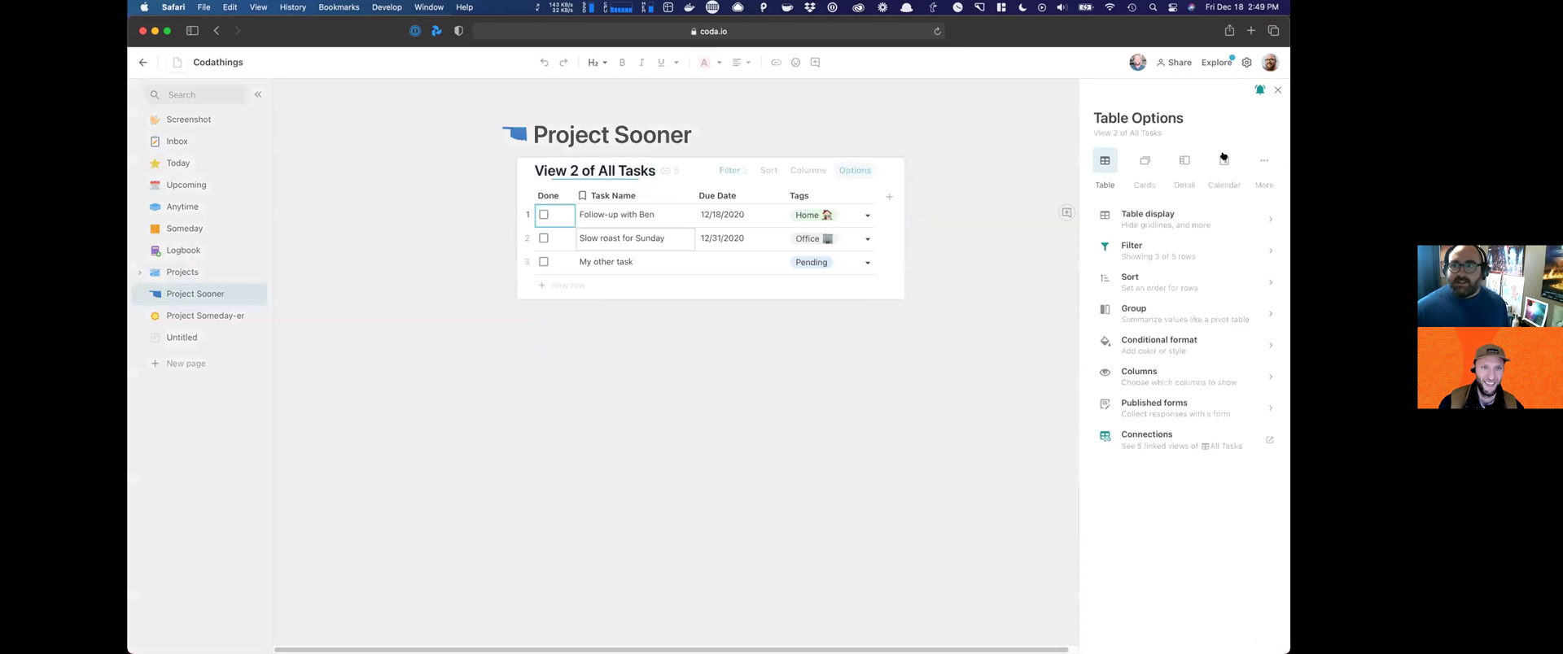
Step: Replace the view's Done filter with a Tags filter for Project Sooner
click(730, 170)
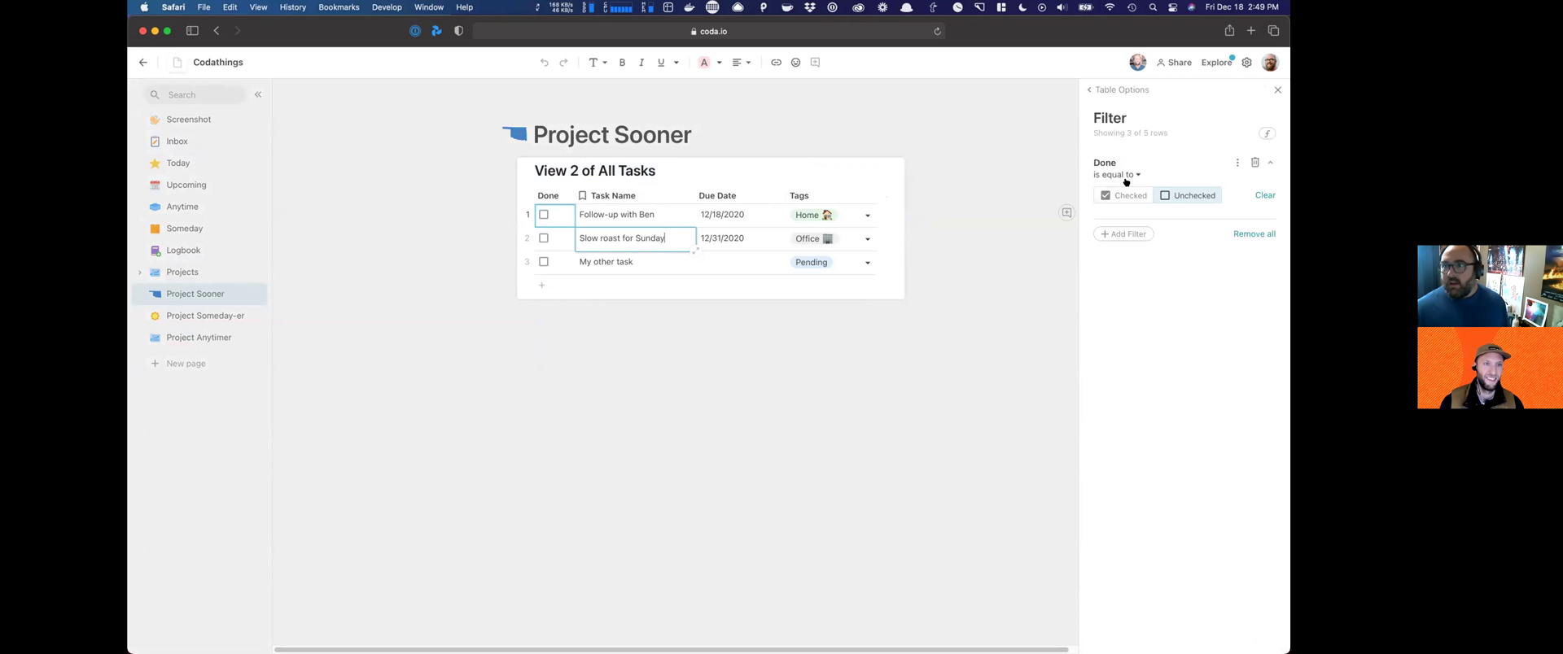
click(1253, 163)
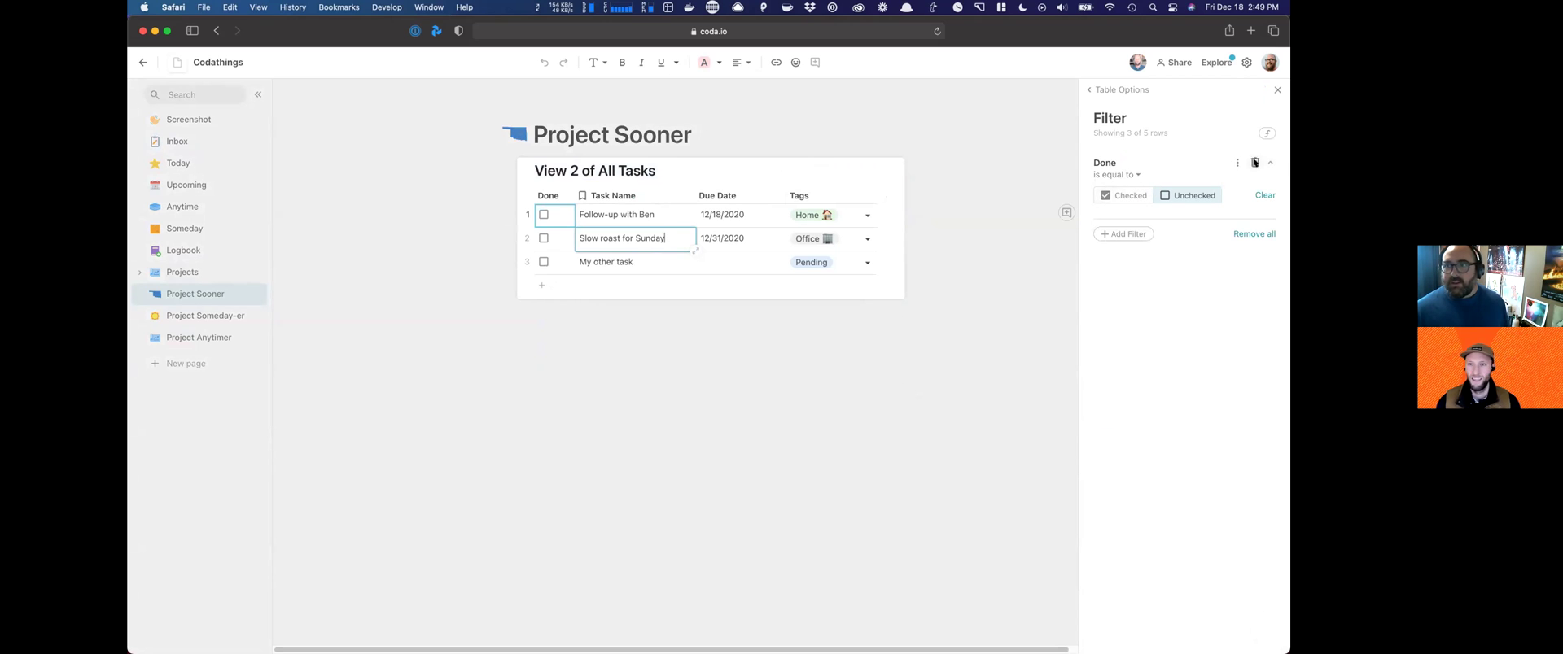
click(1132, 204)
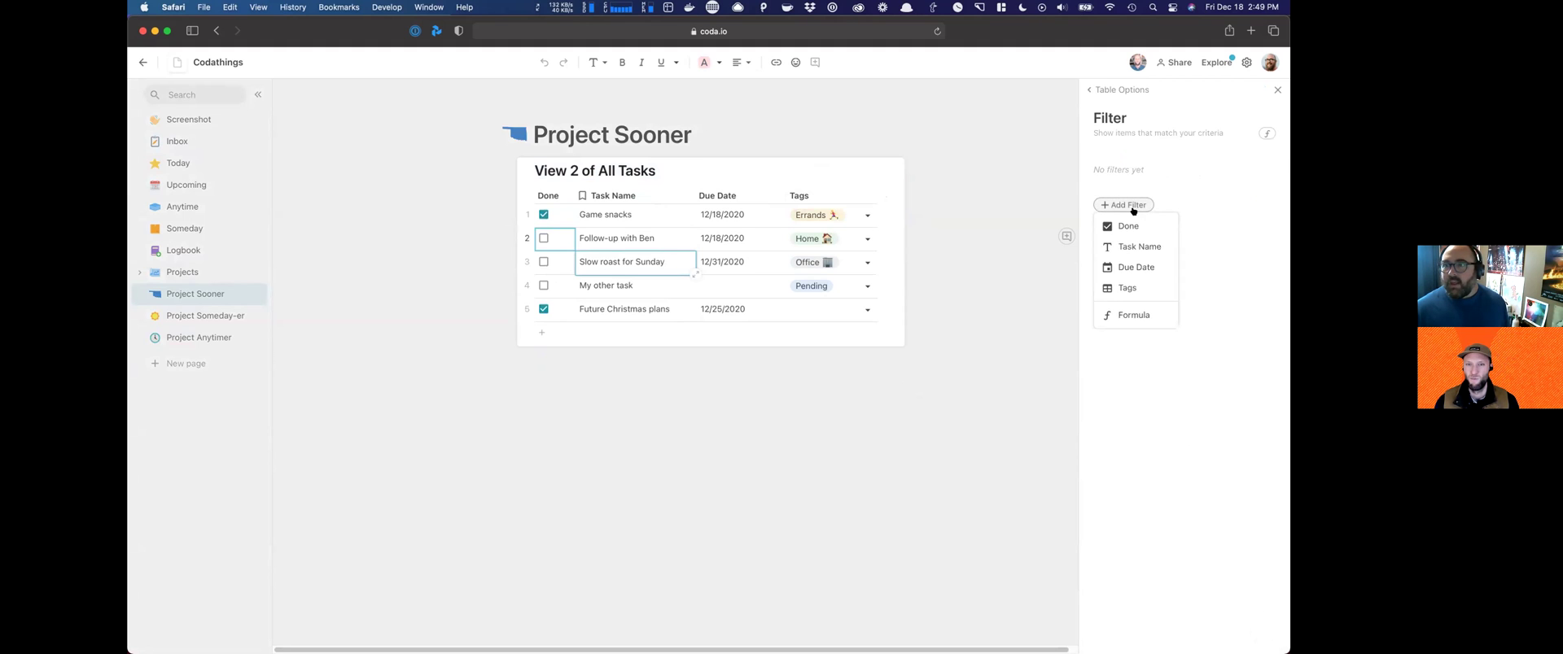
click(1140, 285)
scroll(1124, 276, down, 3)
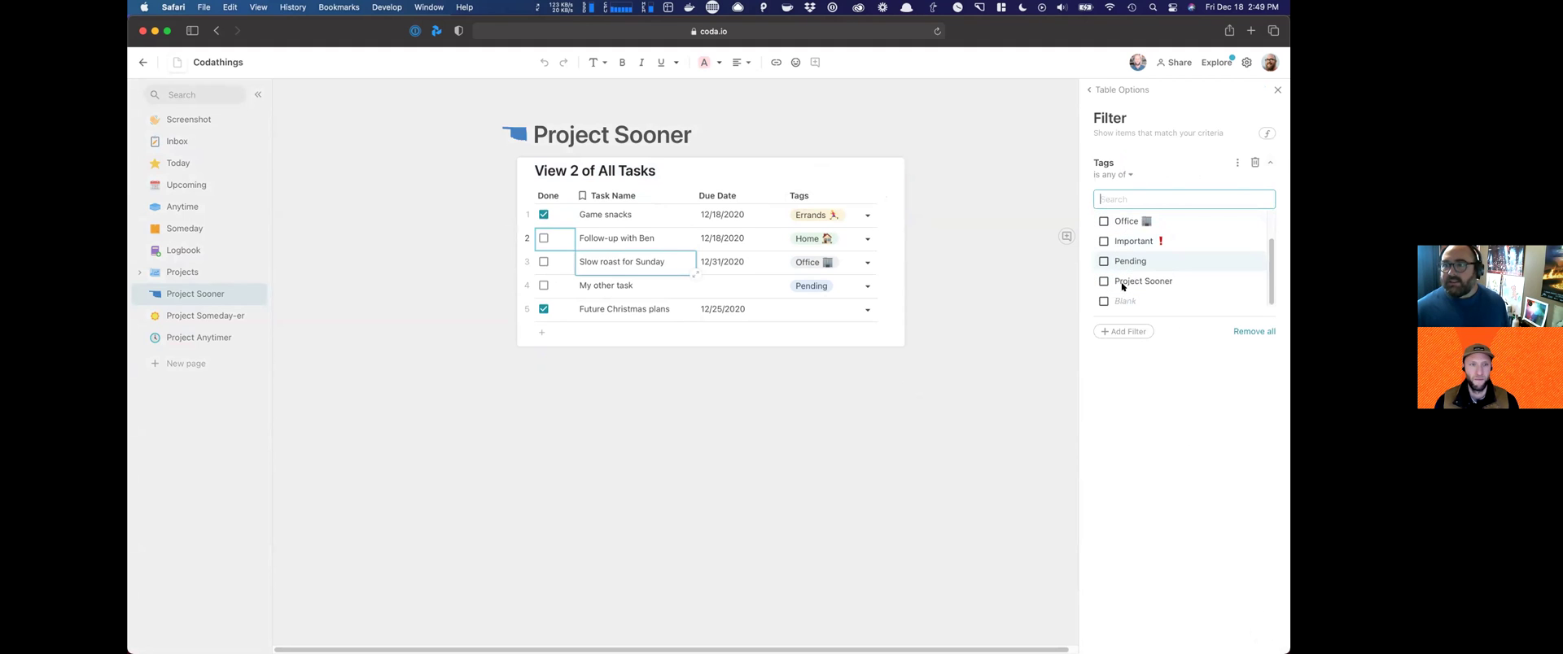
click(1121, 280)
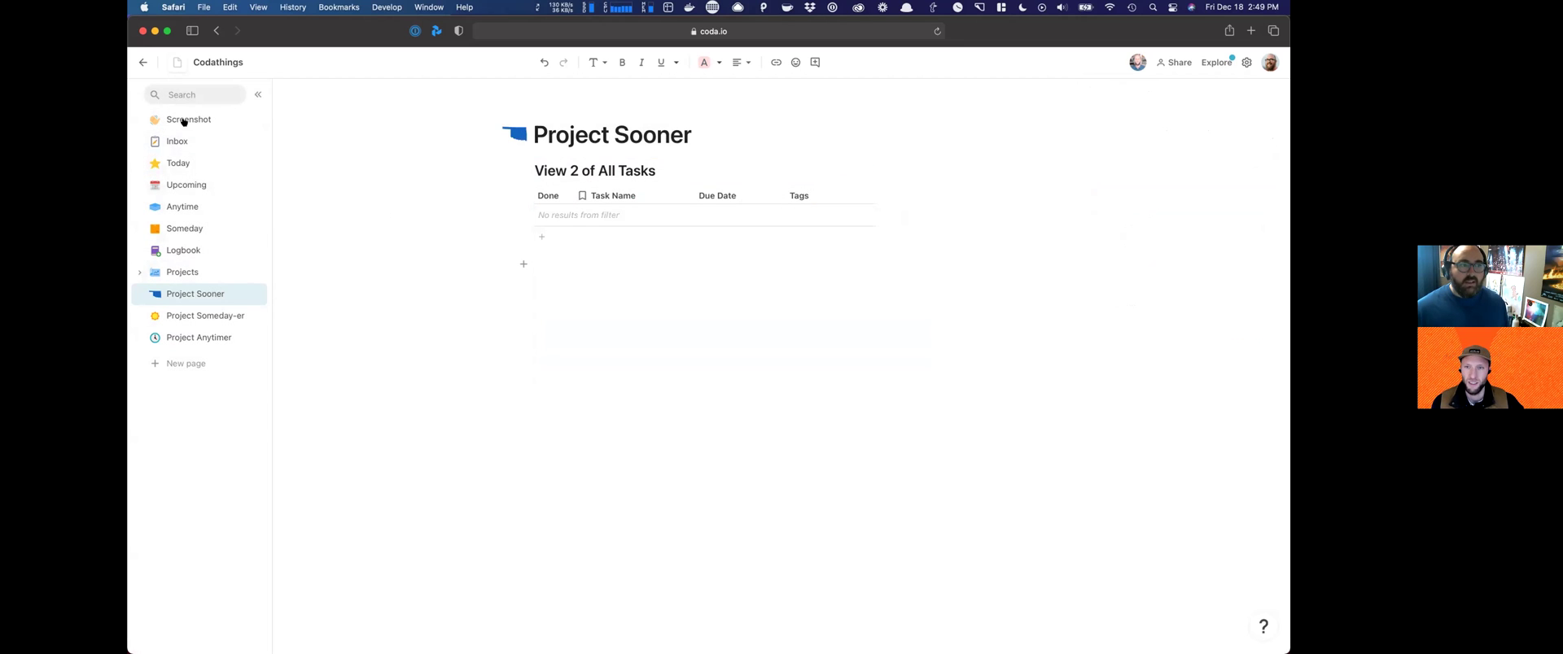
click(193, 136)
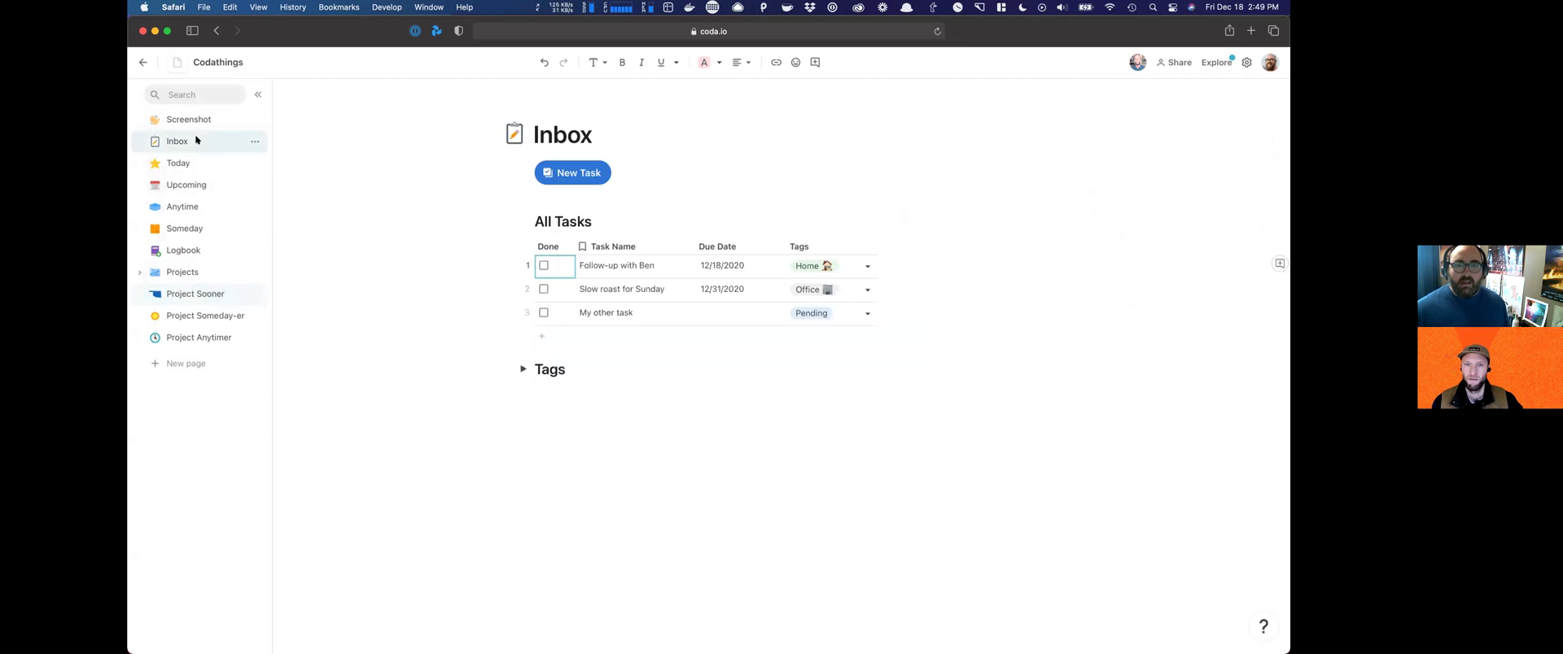
Step: Add the task 'Watch Sooners beat Iowa State' tagged Project Sooner, then view the Project Sooner page
click(587, 172)
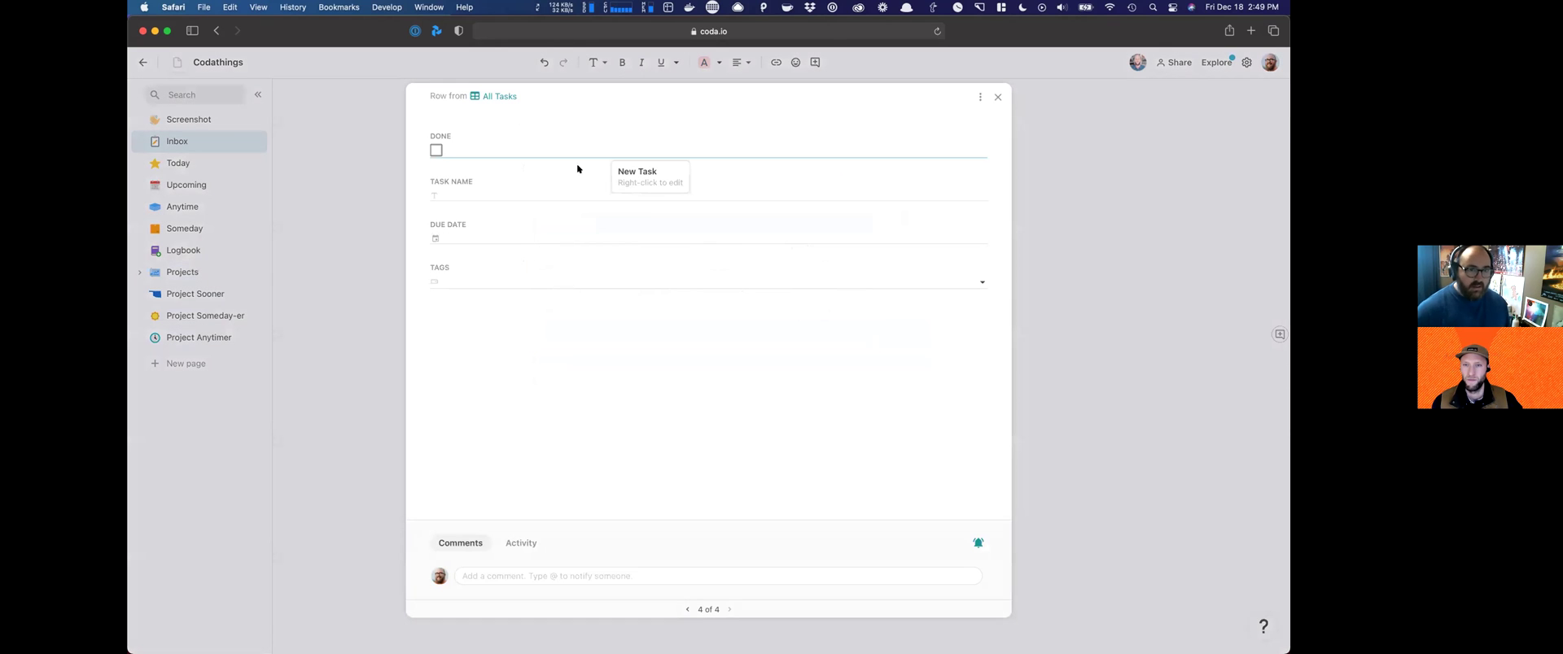
text(Watch)
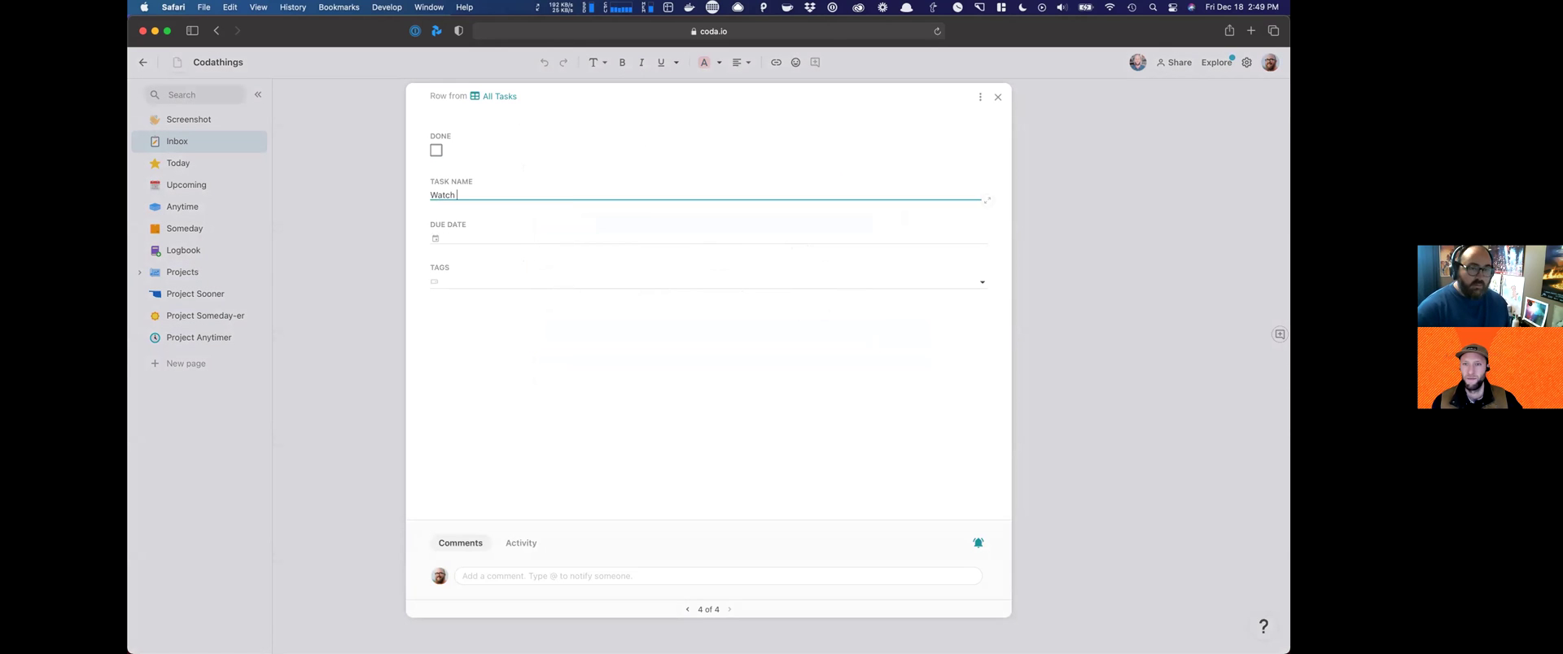
text( Sooners)
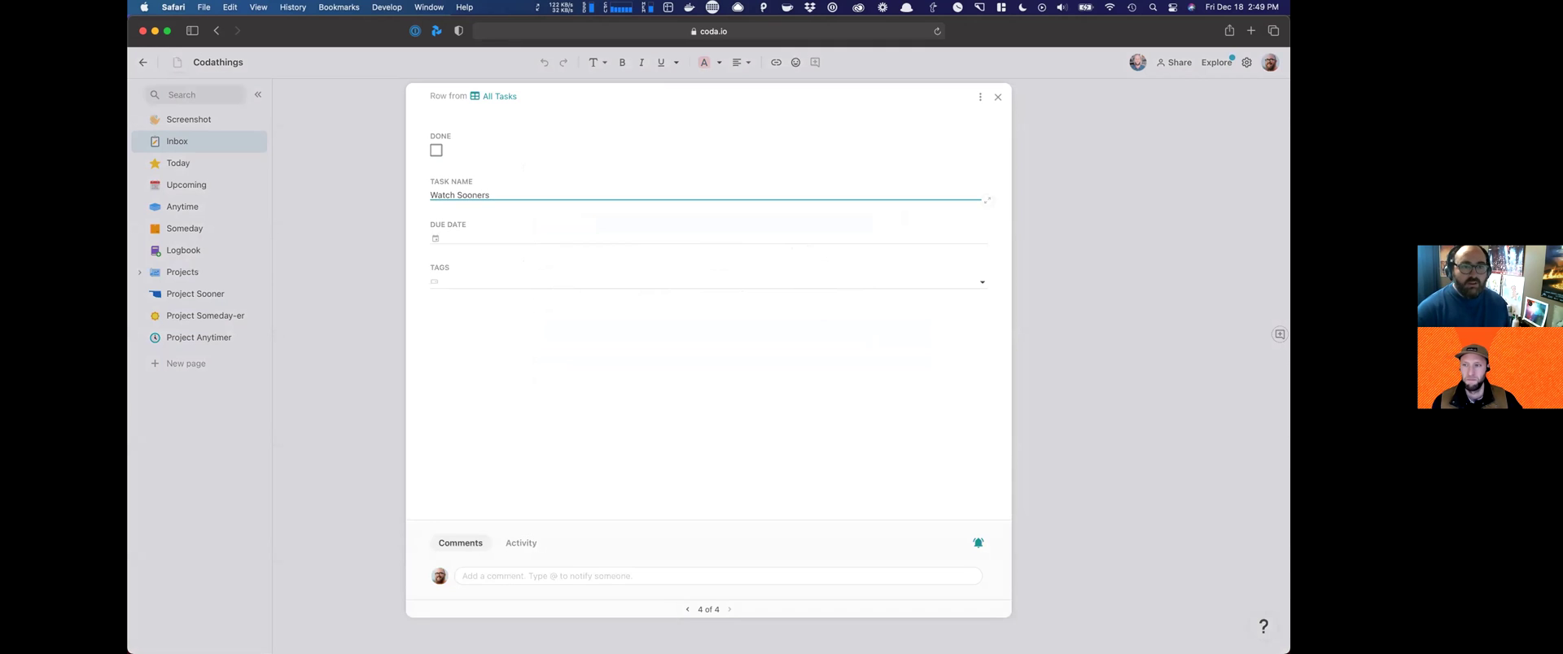
text( beat Iowa State)
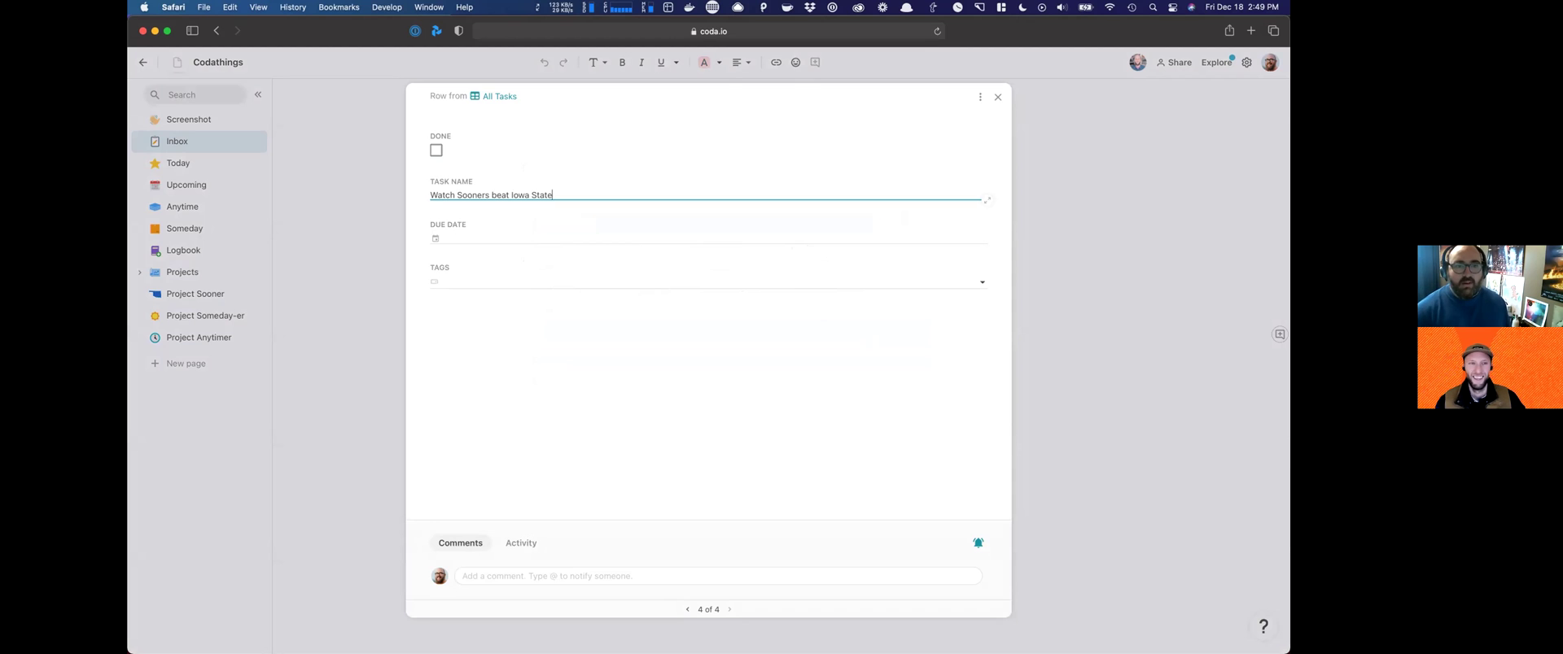
click(462, 280)
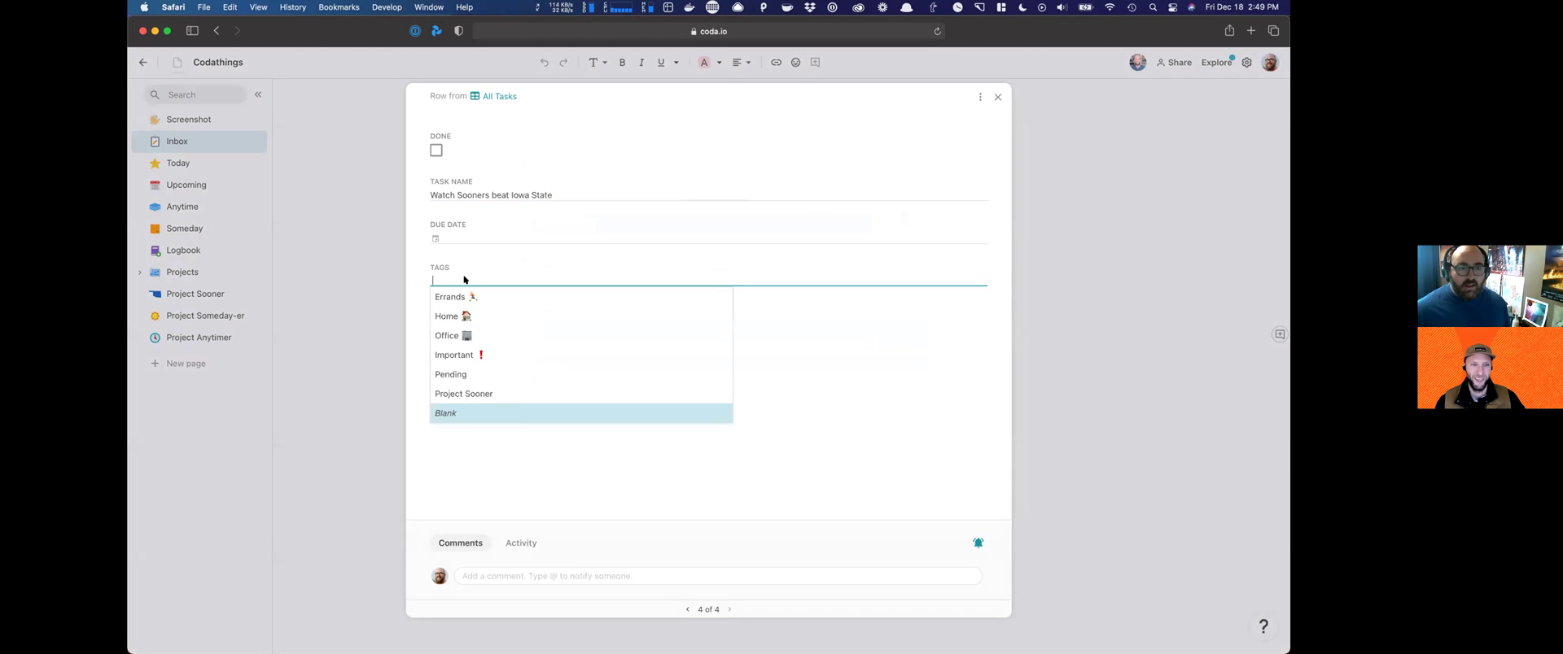
click(469, 395)
click(1070, 150)
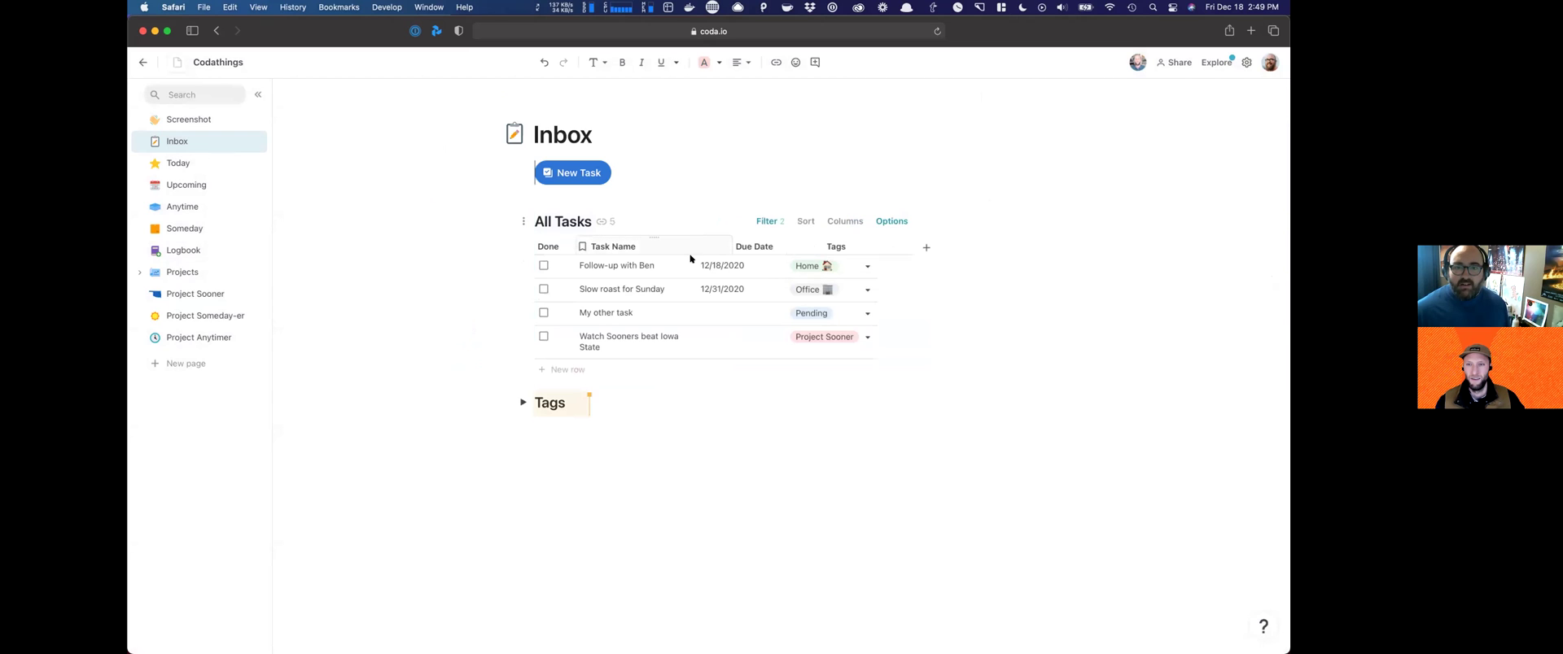
click(188, 294)
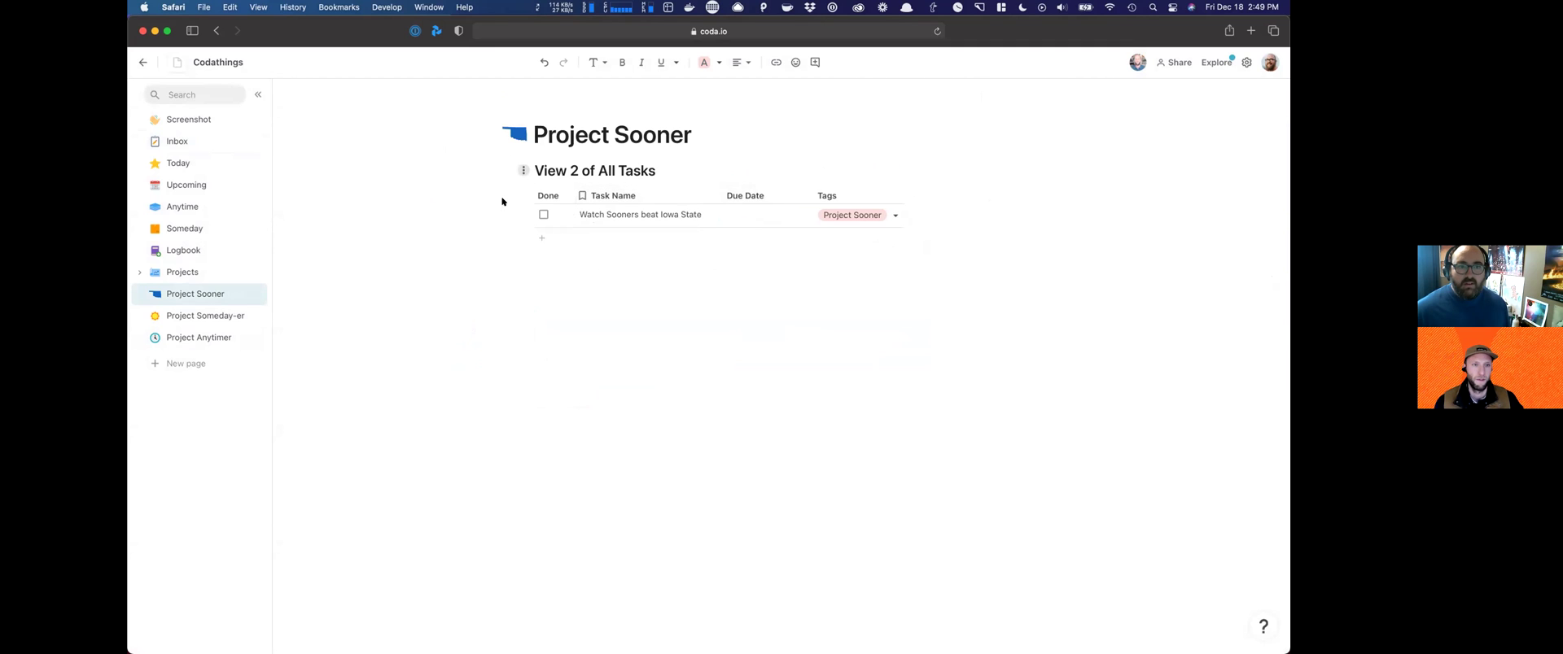
Step: Hide the task table's title, add an empty line below the page heading, and take a screen capture
click(523, 169)
click(471, 213)
click(720, 140)
key(Return)
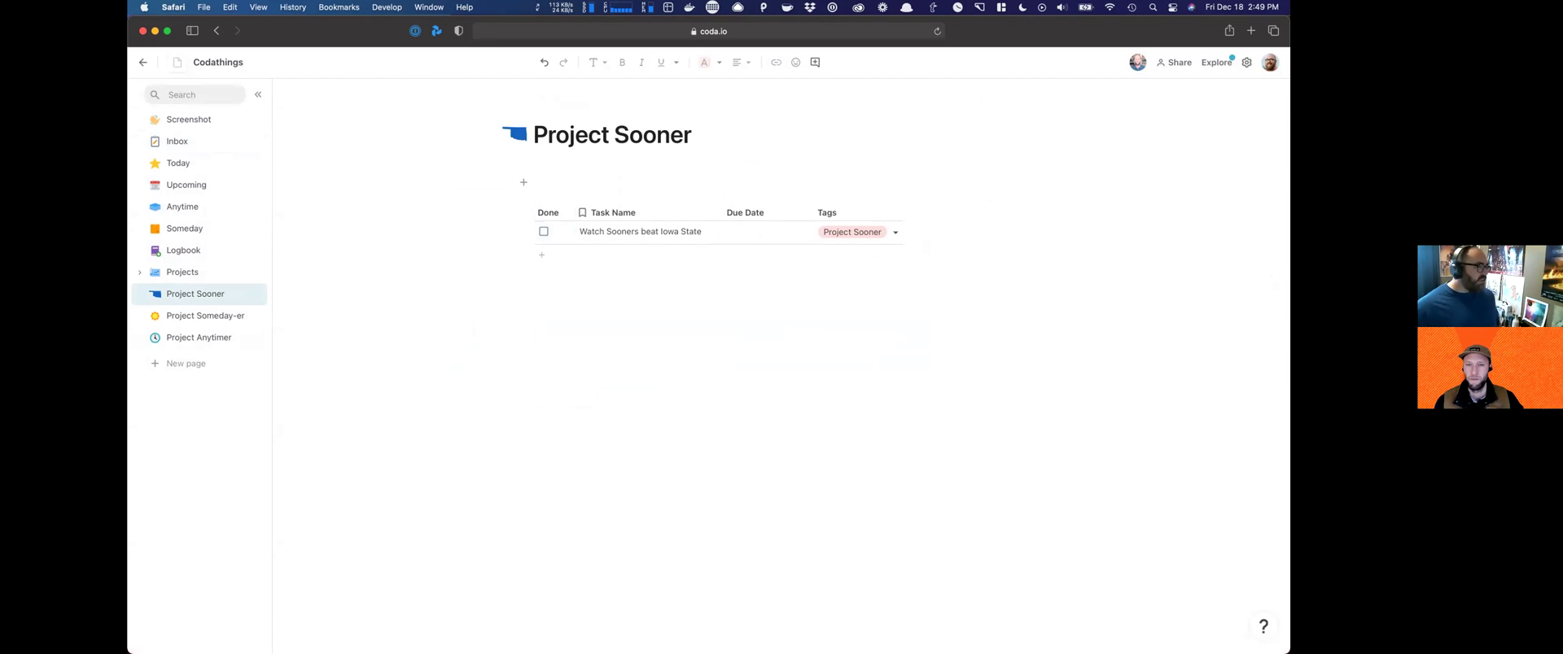
key(super+shift+5)
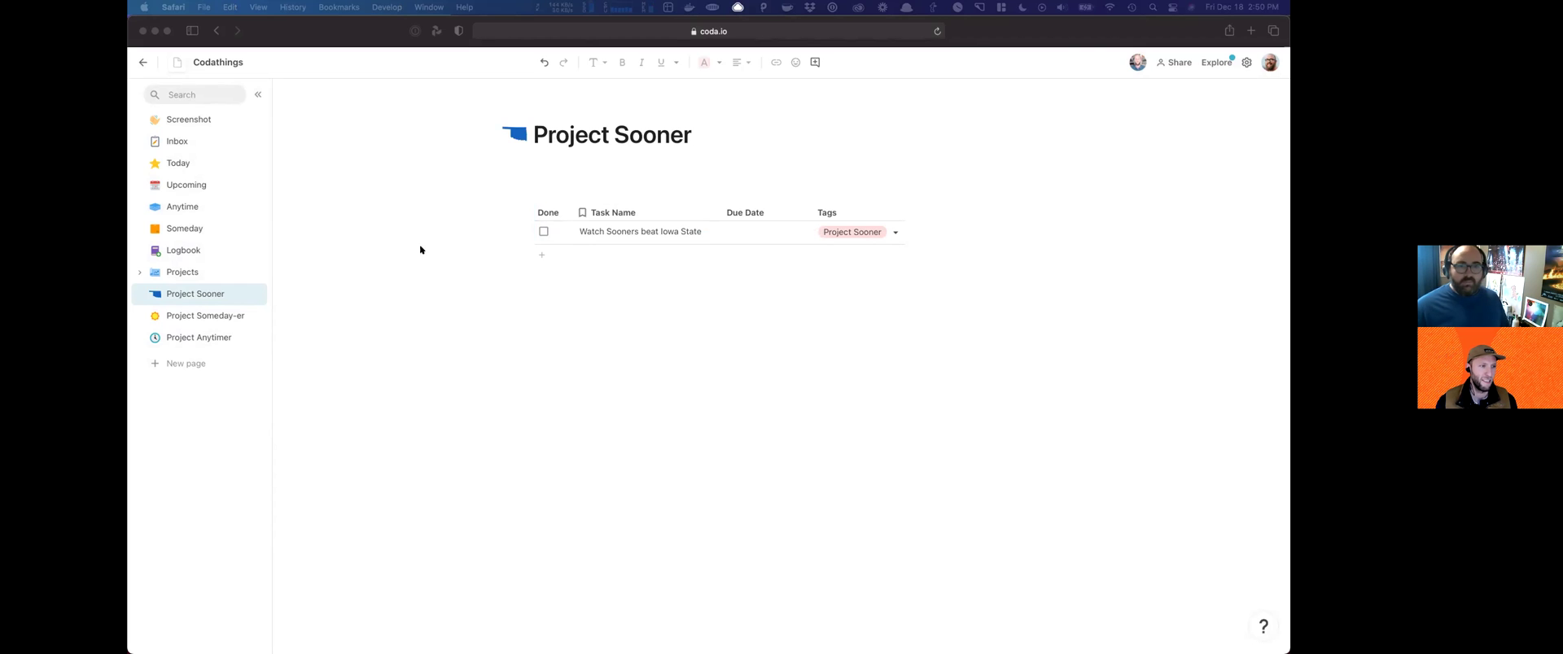
click(443, 304)
Step: Nest the Project Sooner page under Projects in the page list, then collapse and re-expand the group
drag(167, 289, 186, 266)
drag(196, 319, 195, 319)
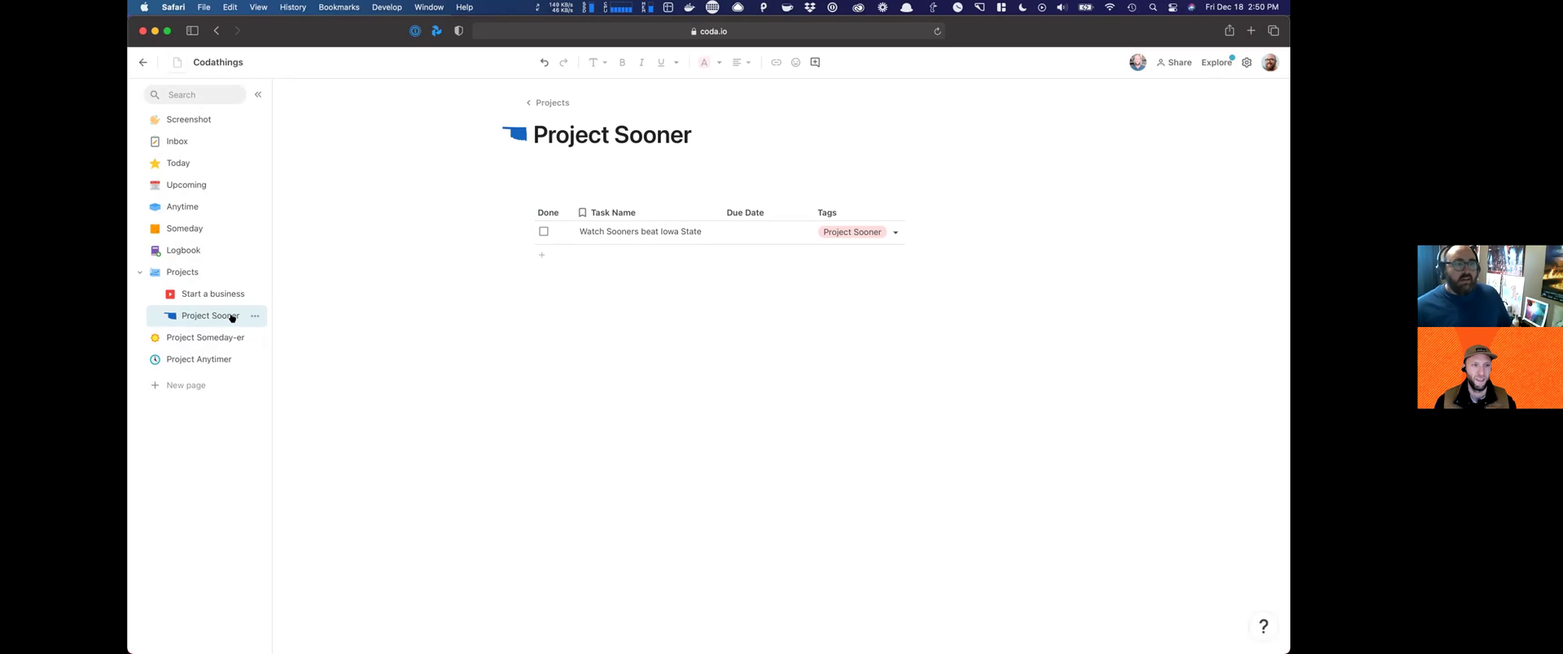
click(140, 271)
click(139, 270)
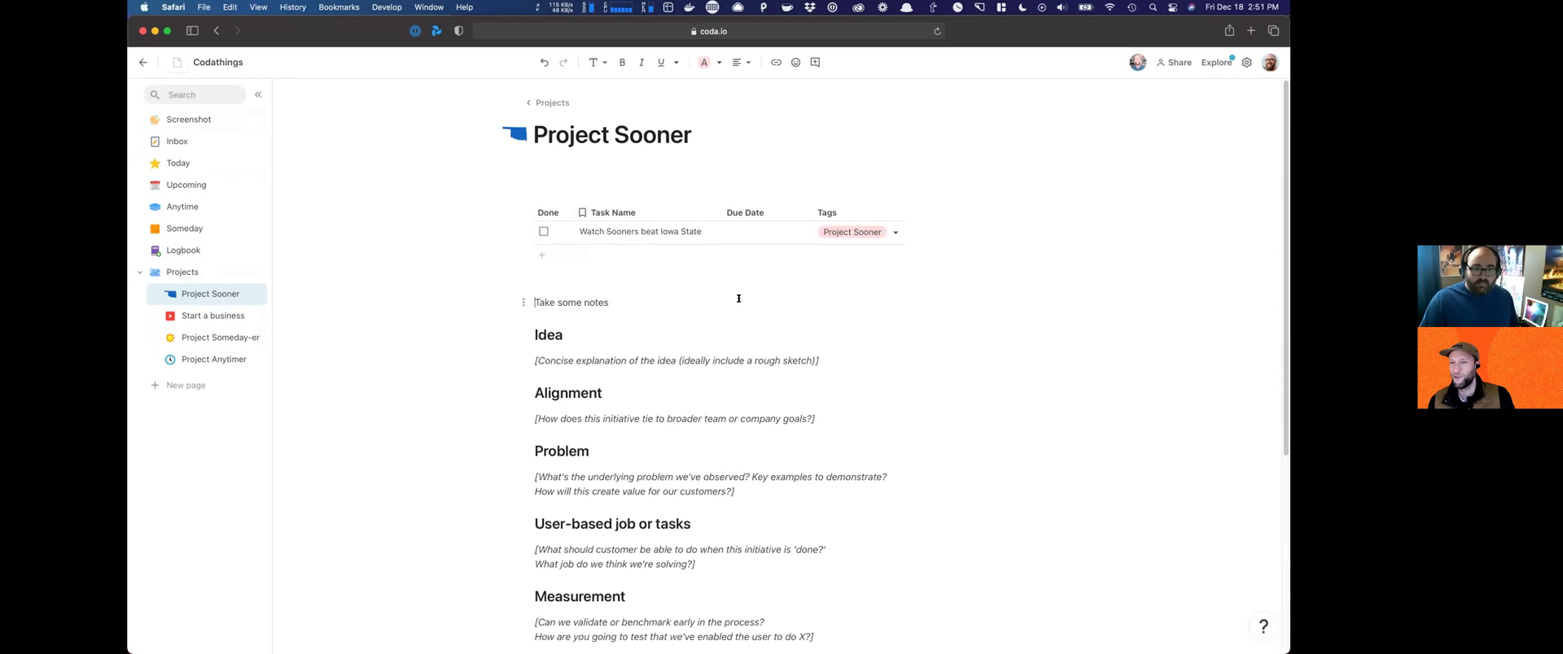
scroll(739, 303, down, 5)
scroll(738, 304, up, 5)
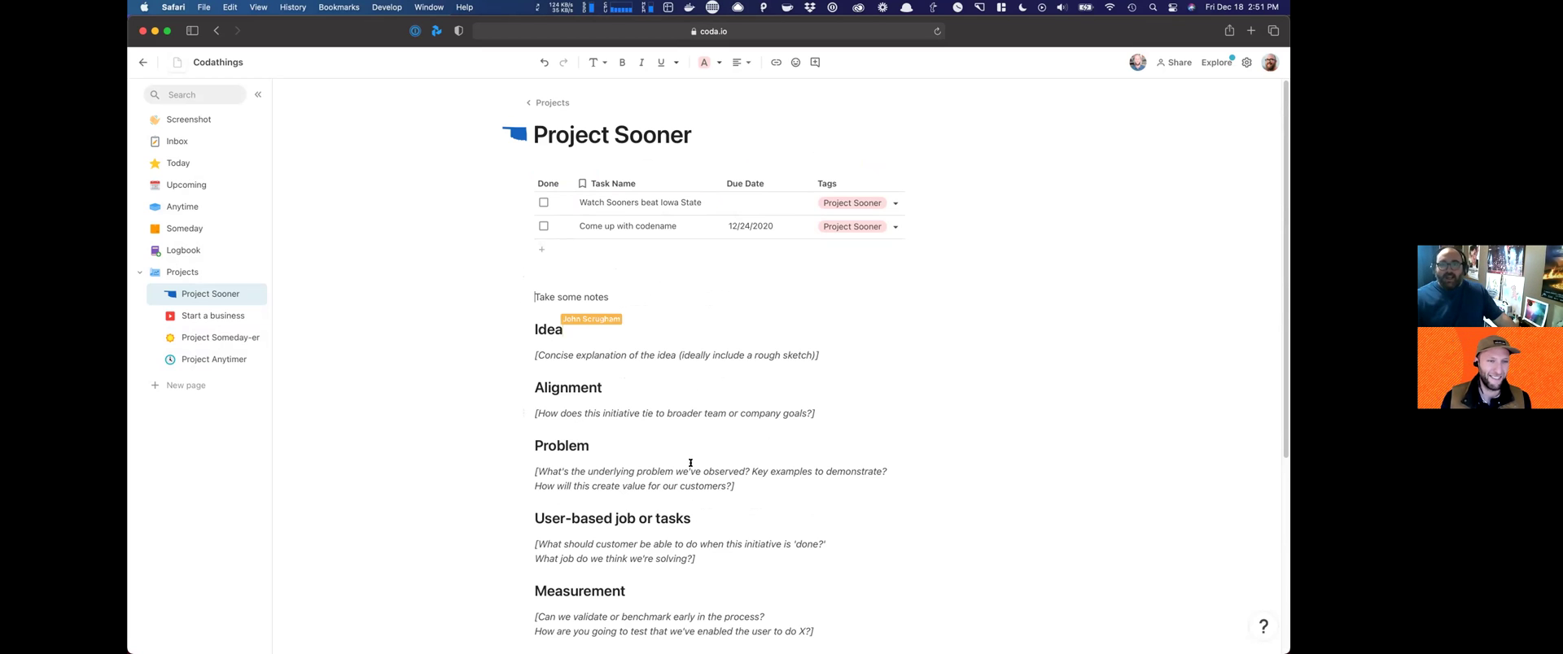
scroll(651, 423, down, 4)
scroll(634, 365, up, 4)
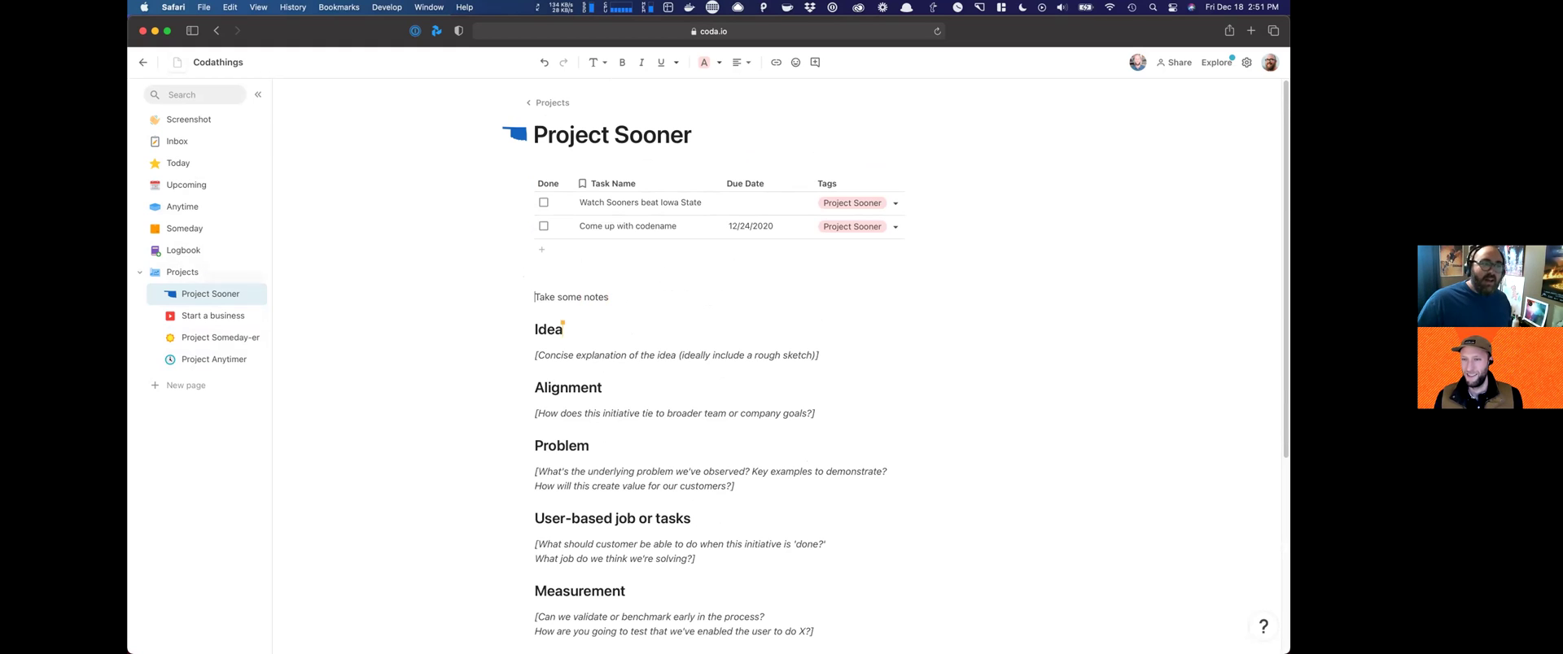
Step: Give both the Codathings doc and the Inbox page the orange inbox tray icon
click(183, 144)
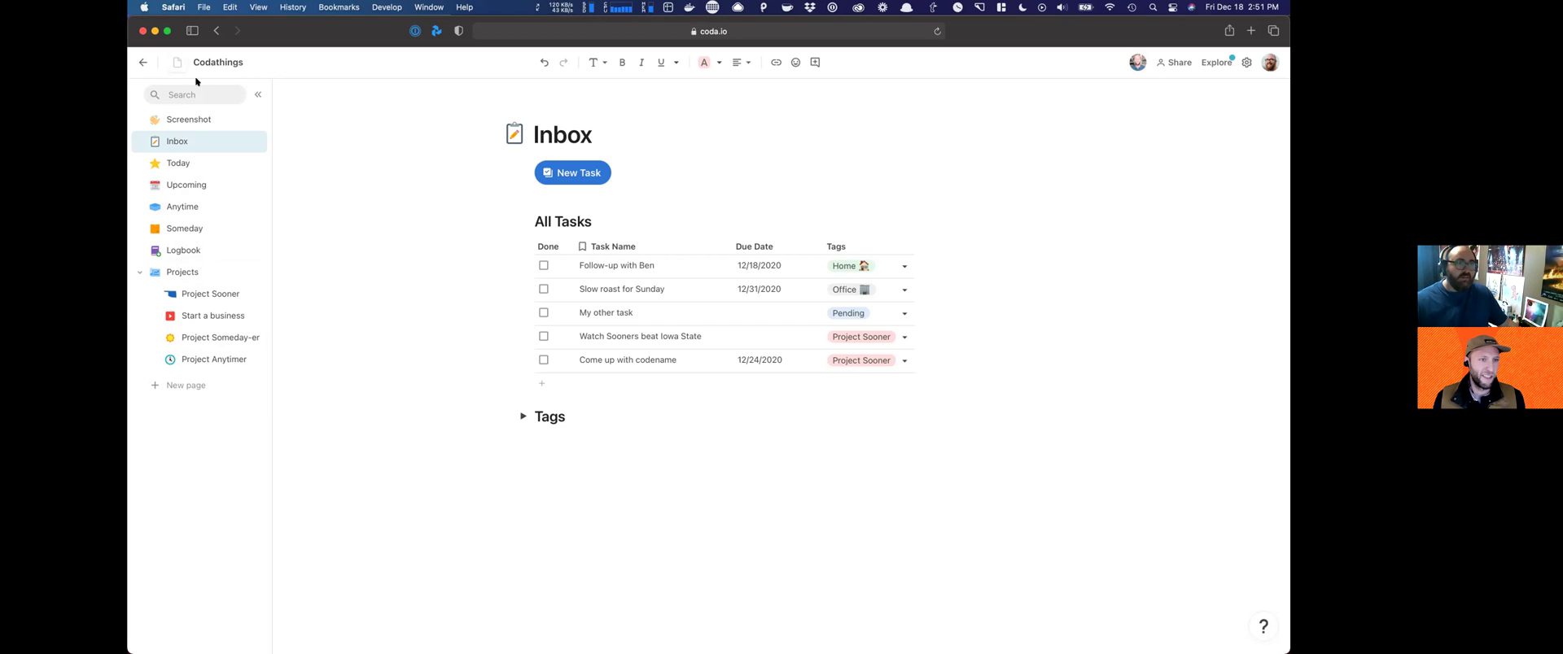
click(175, 63)
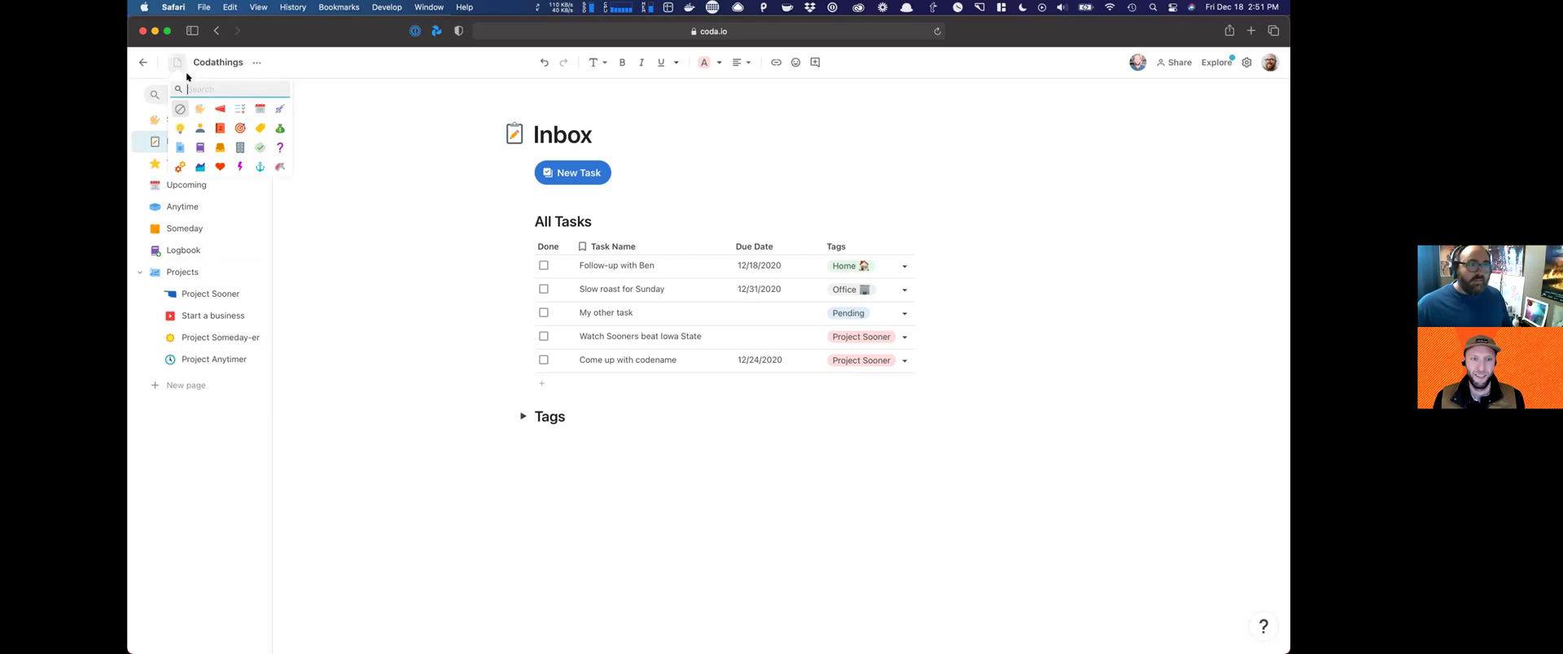
click(238, 128)
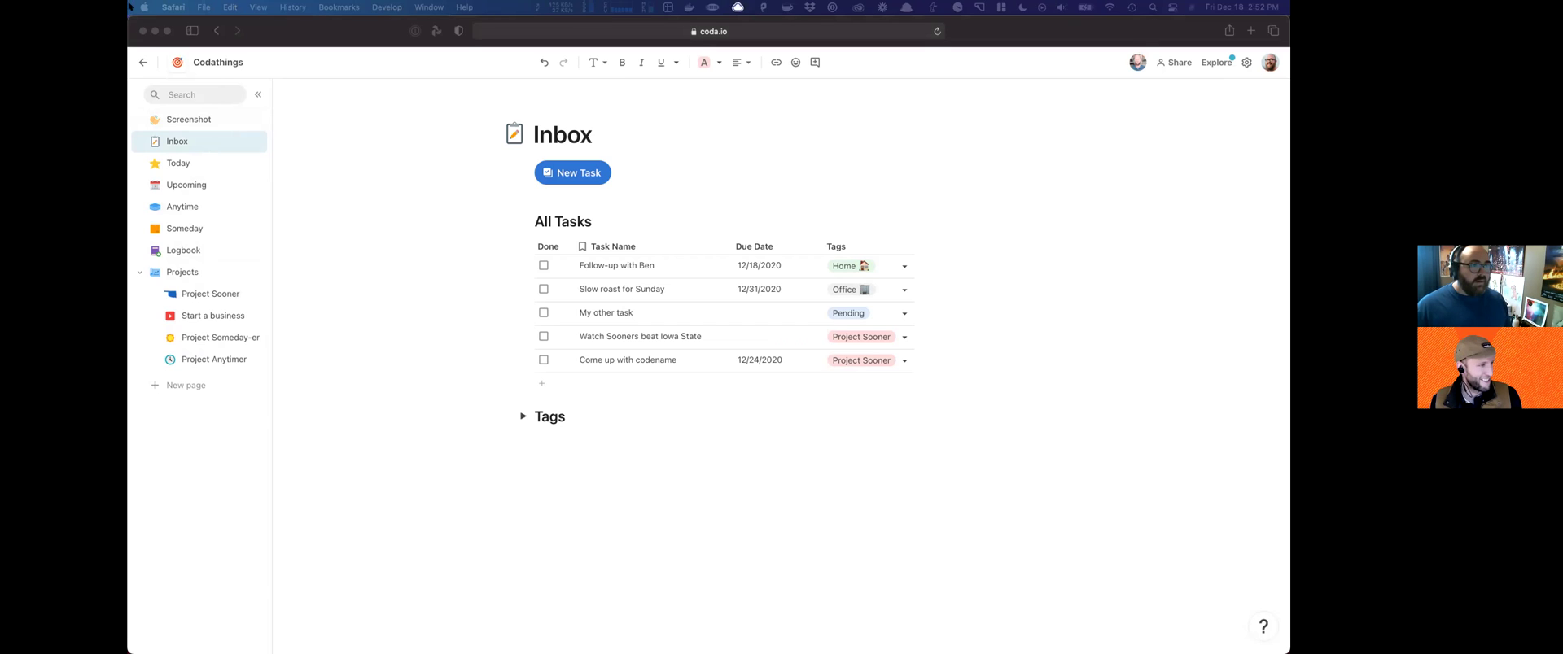
click(178, 62)
click(178, 62)
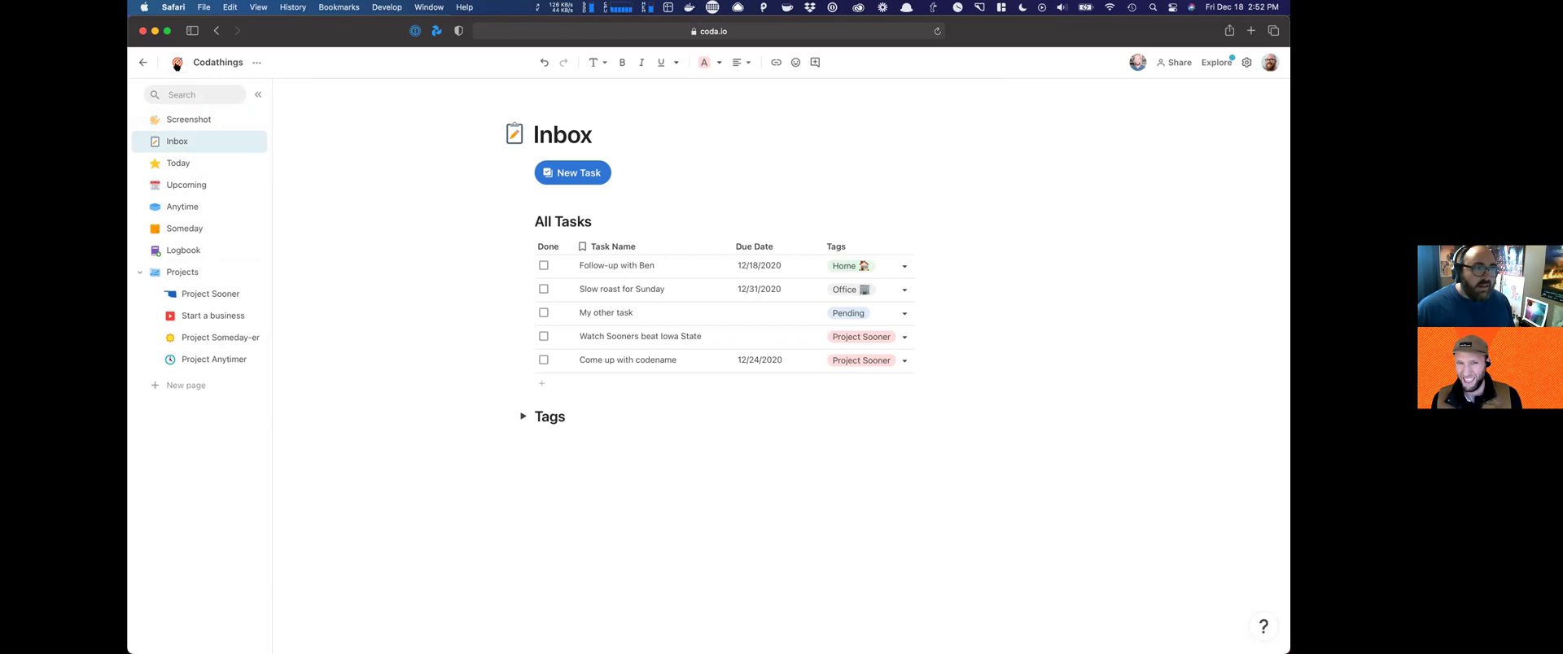
click(178, 62)
text(inbox)
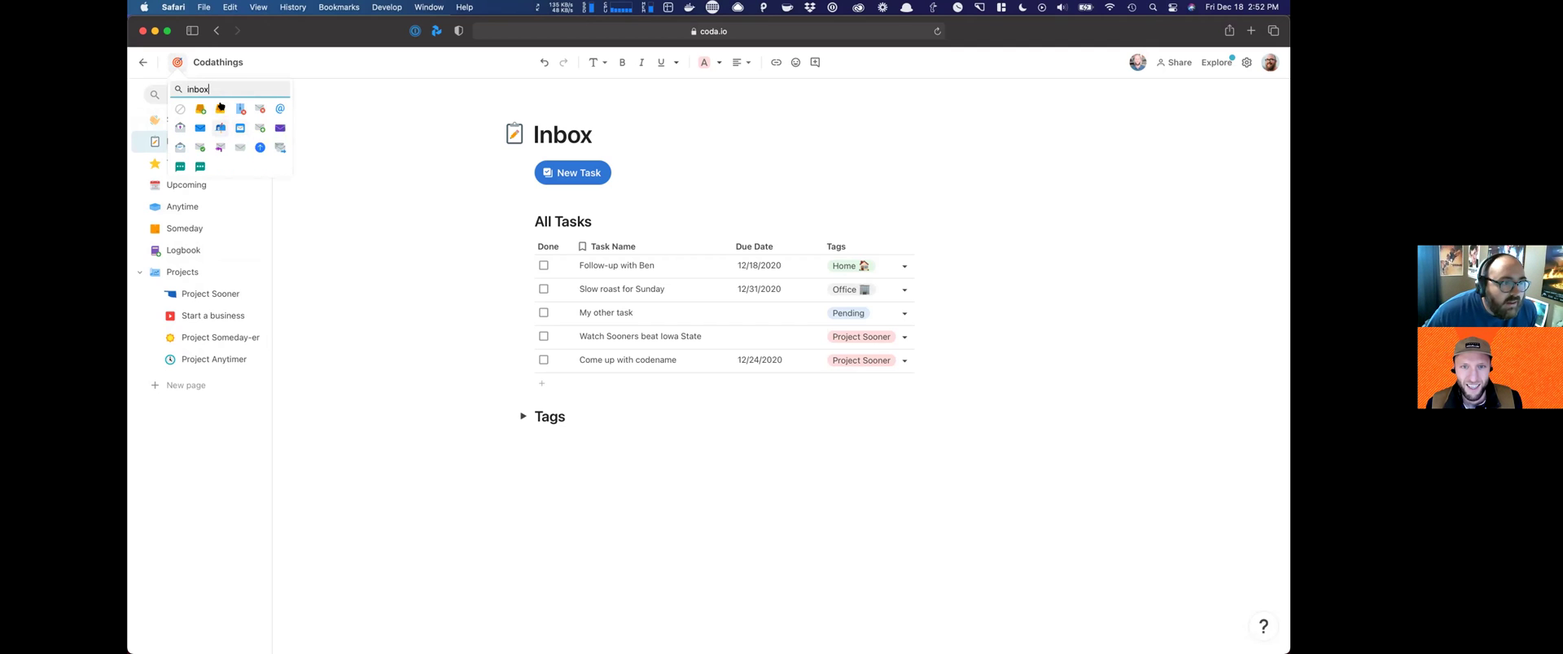
click(219, 109)
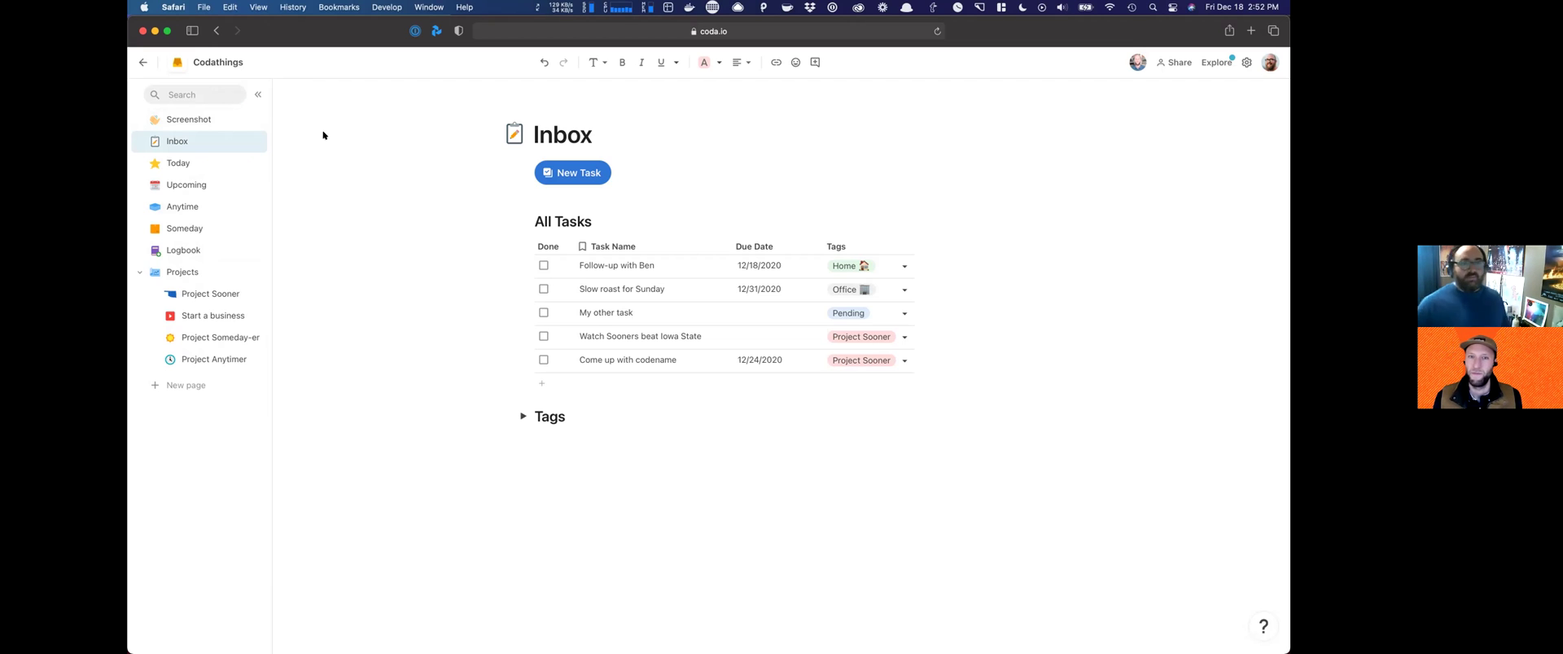
click(514, 134)
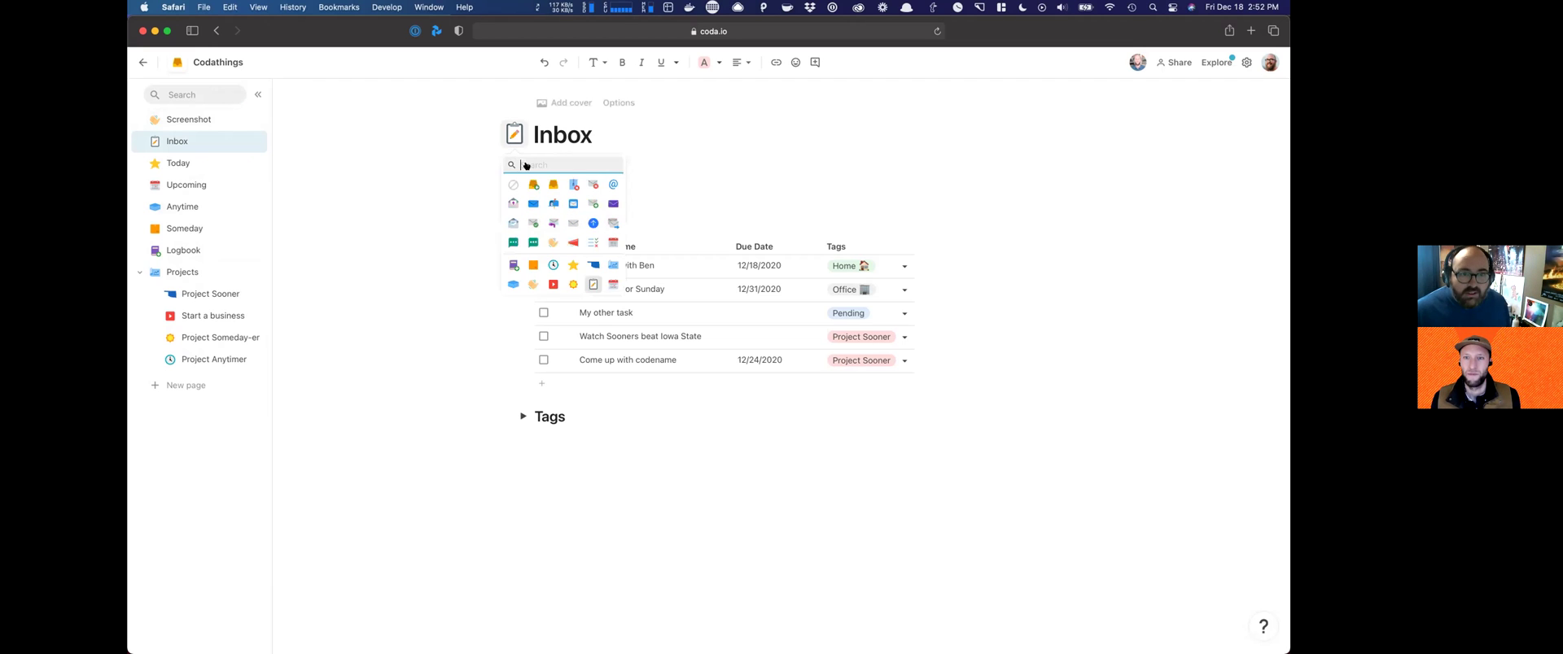
click(549, 188)
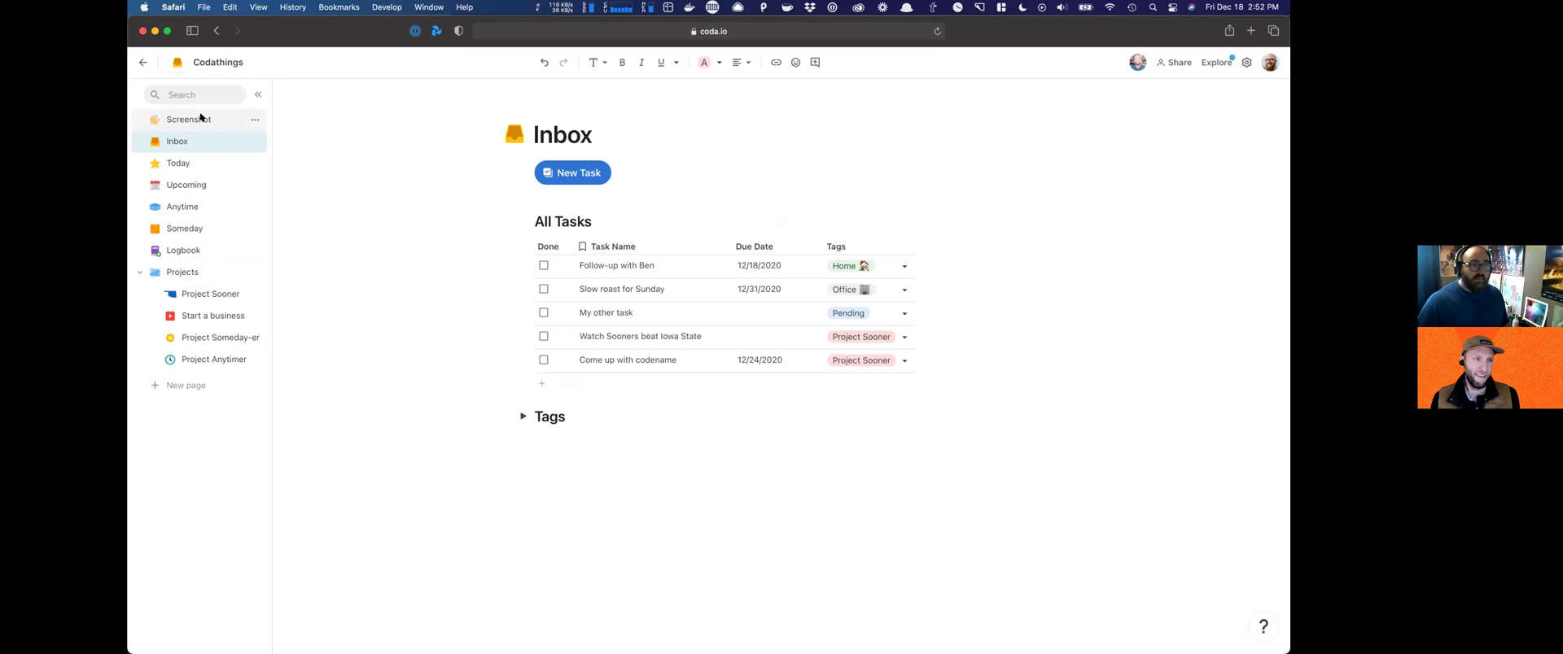
Step: Look through the Screenshot page, then return to the Inbox page
click(199, 119)
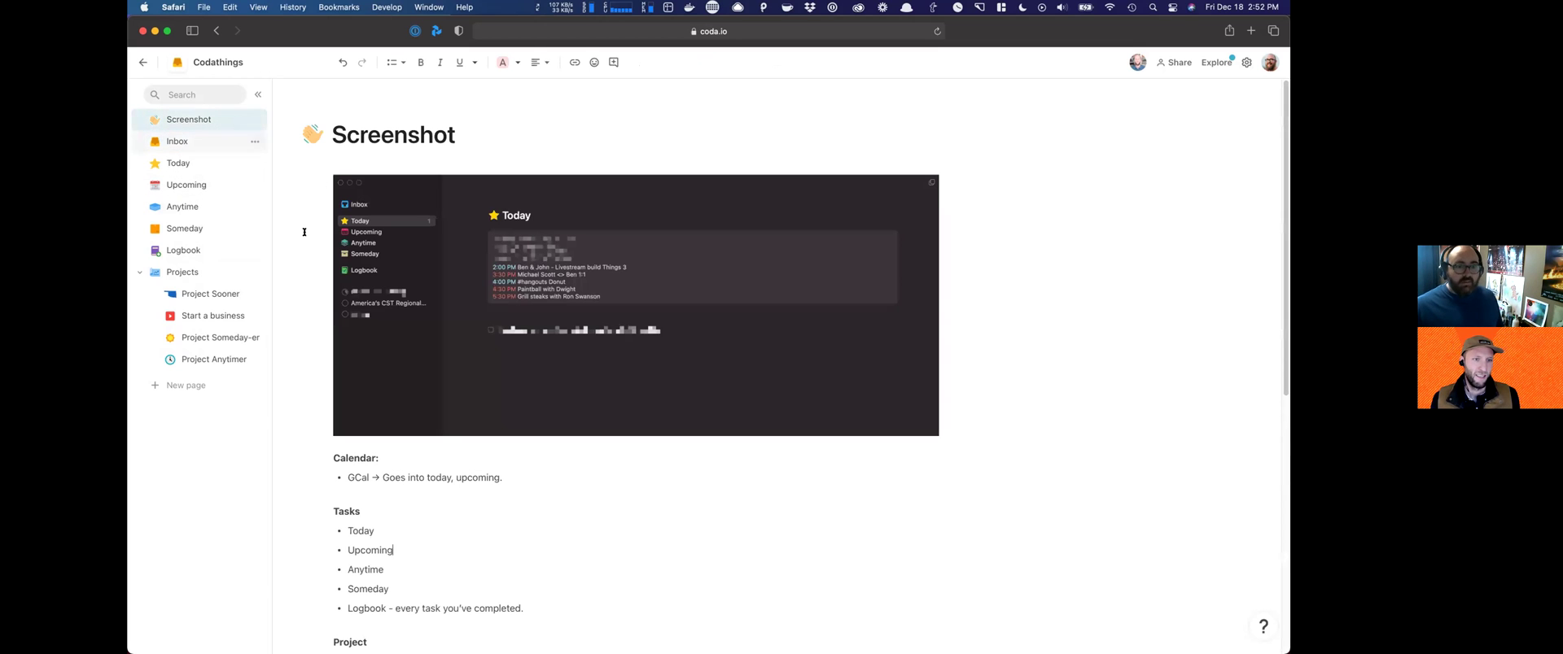
scroll(318, 243, down, 5)
scroll(318, 246, up, 5)
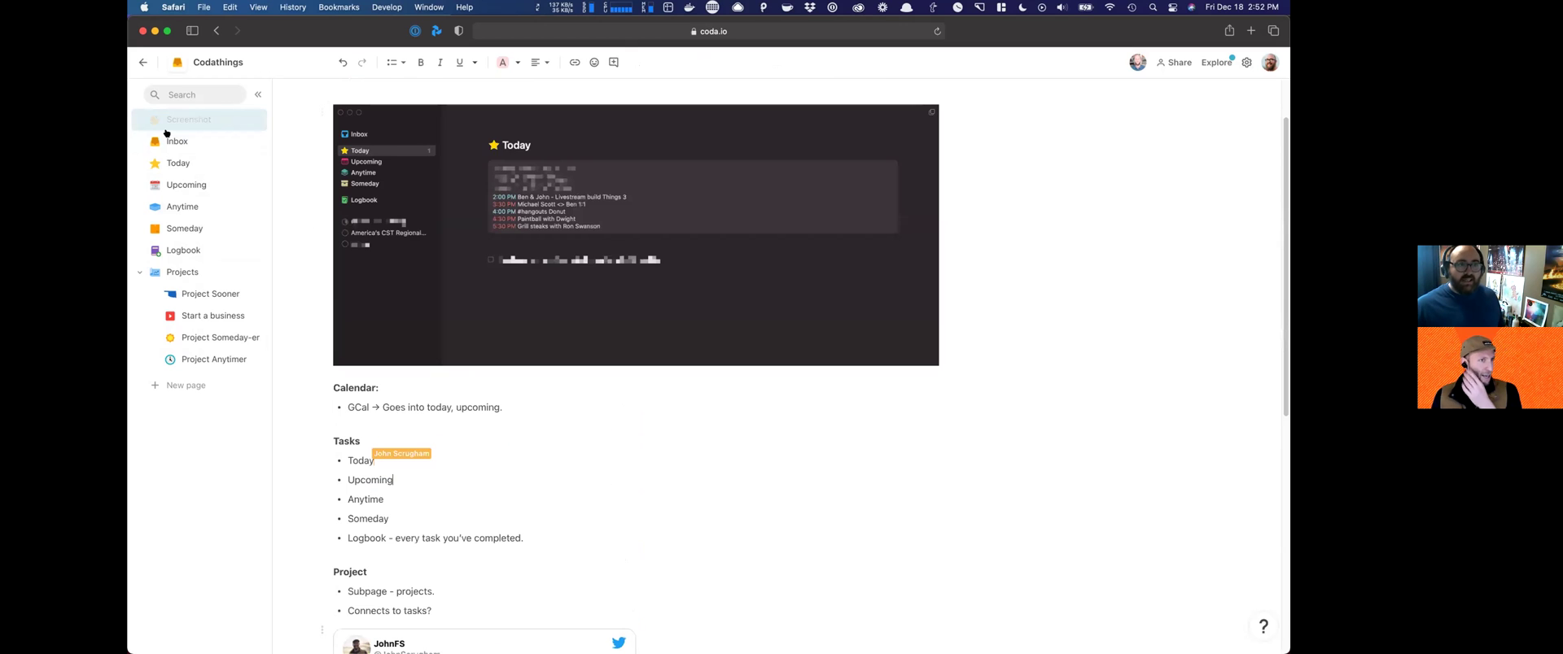
click(234, 148)
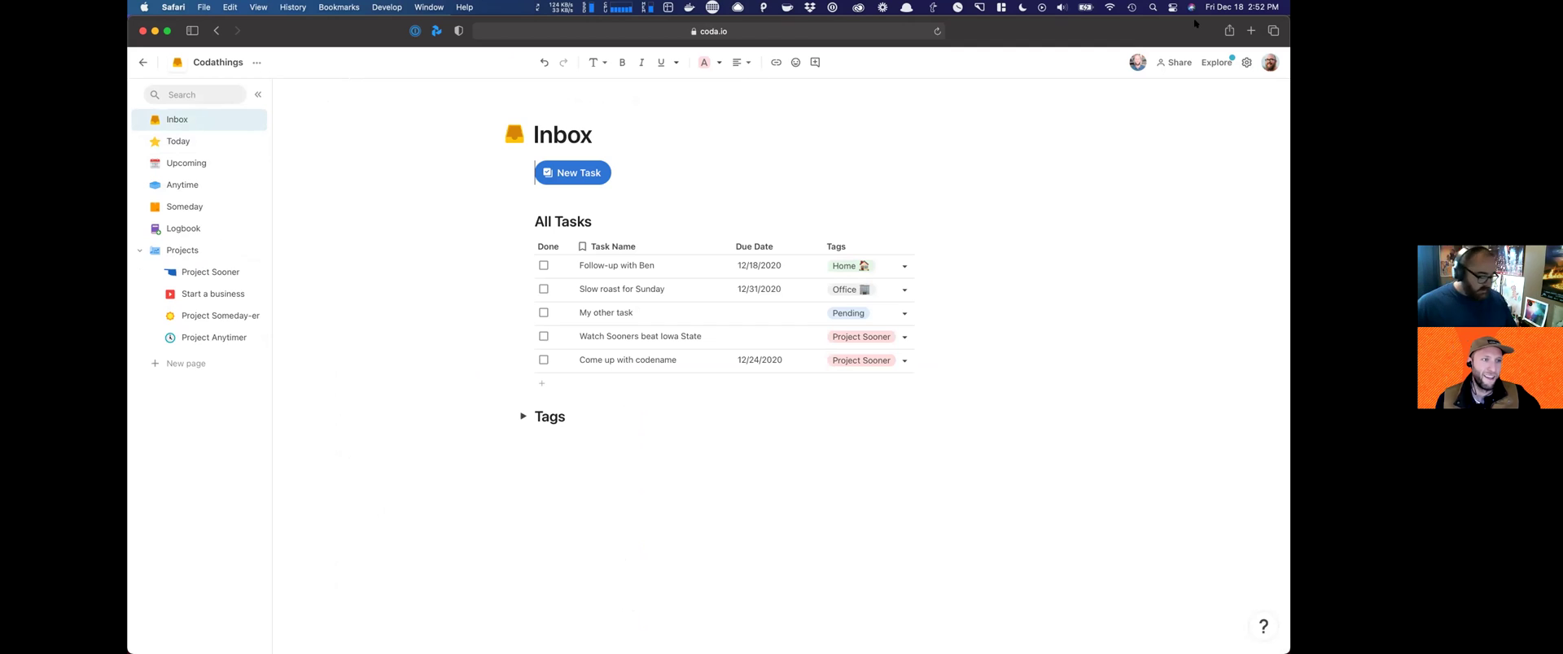
Step: In the publish settings, make the doc discoverable under the Productivity category
click(1175, 62)
click(676, 248)
click(894, 213)
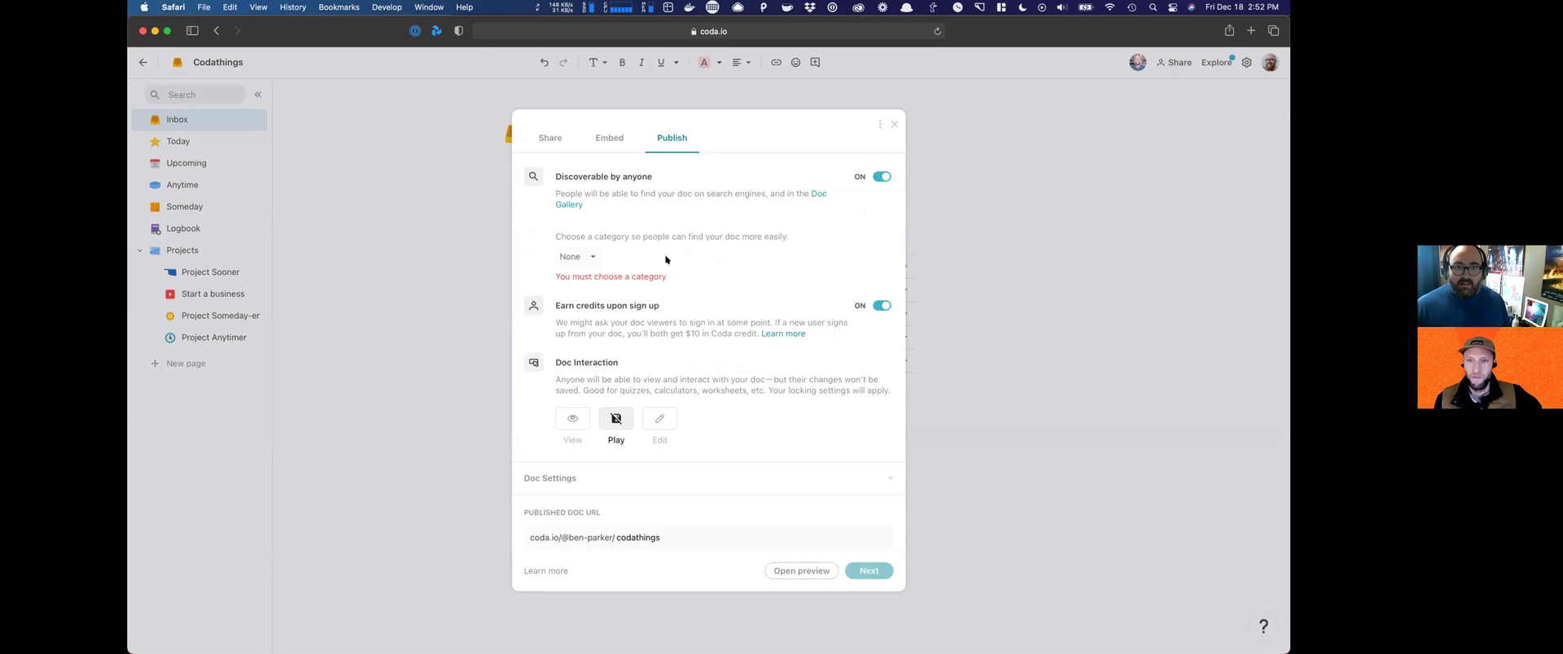
click(592, 257)
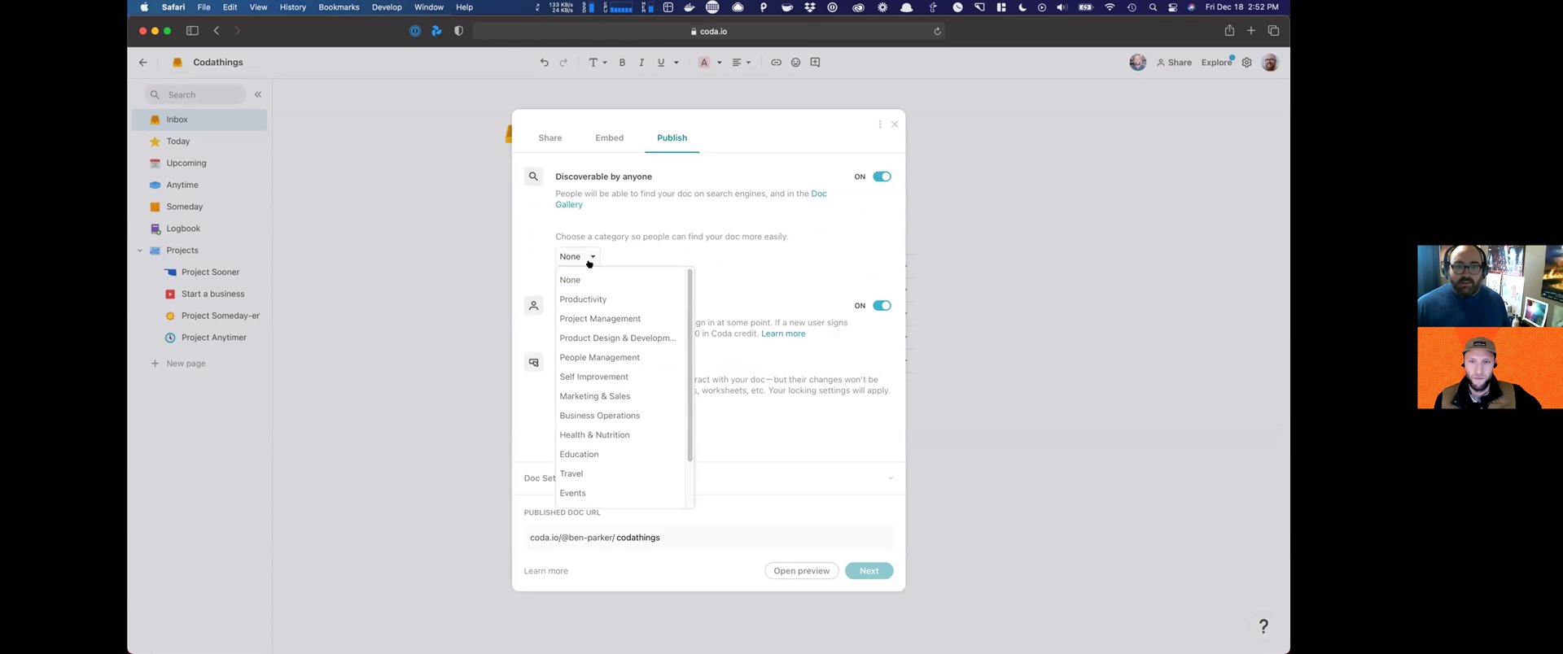
click(601, 297)
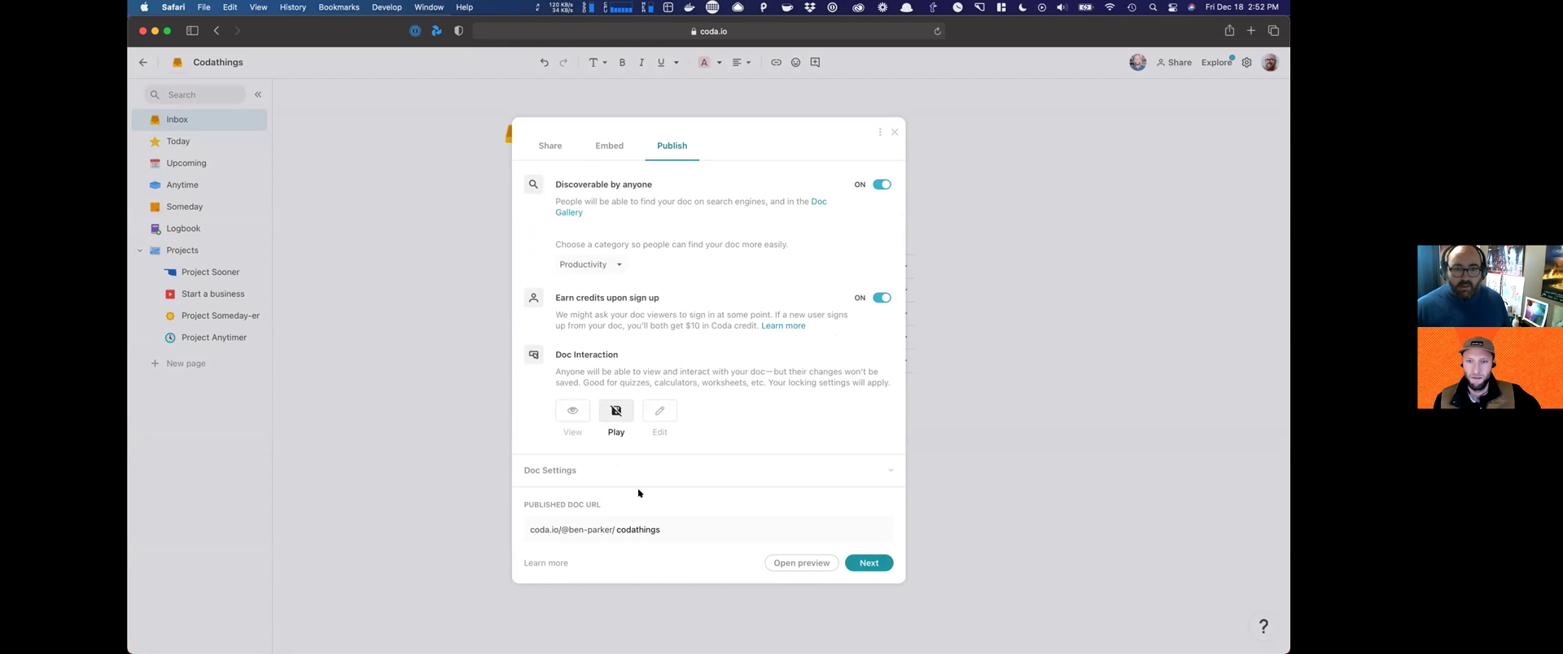
Step: In Doc Settings, allow copying, hide pages in the top nav, and continue to the next step
click(757, 473)
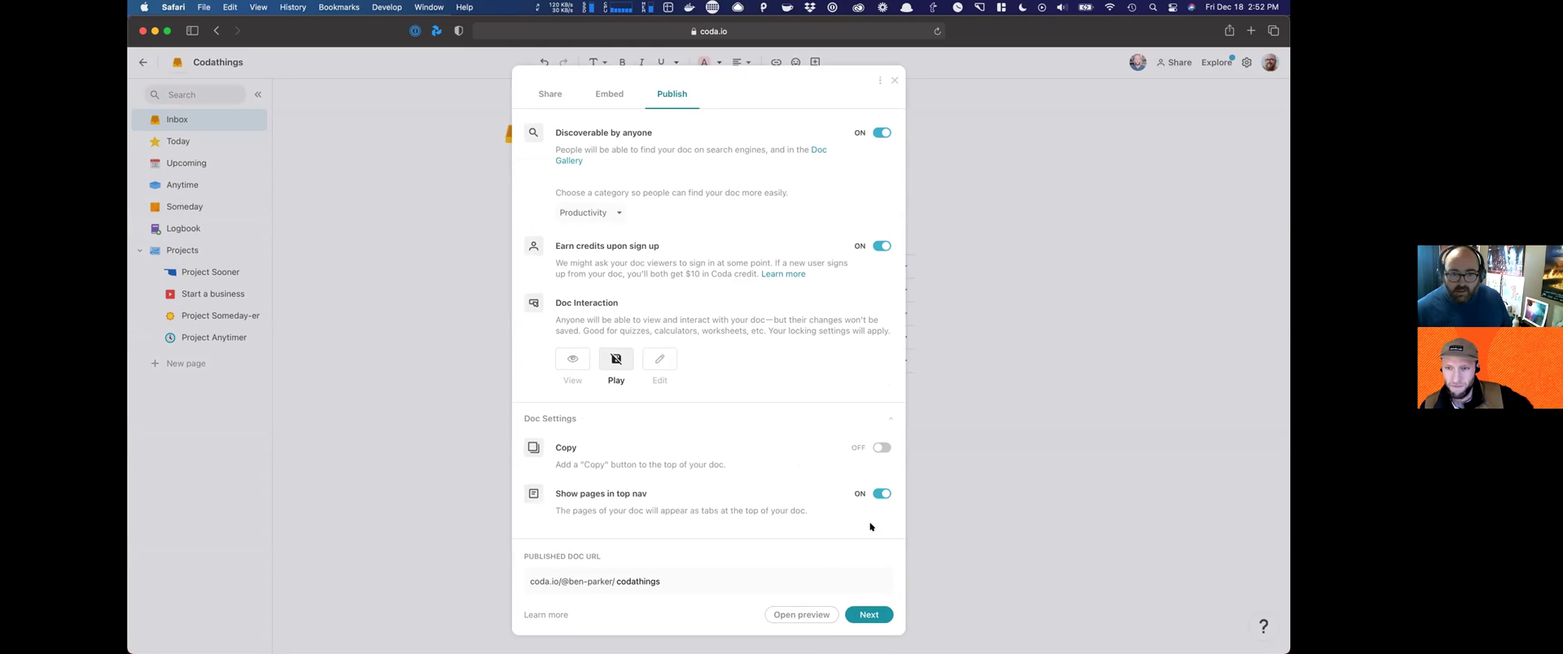
click(877, 448)
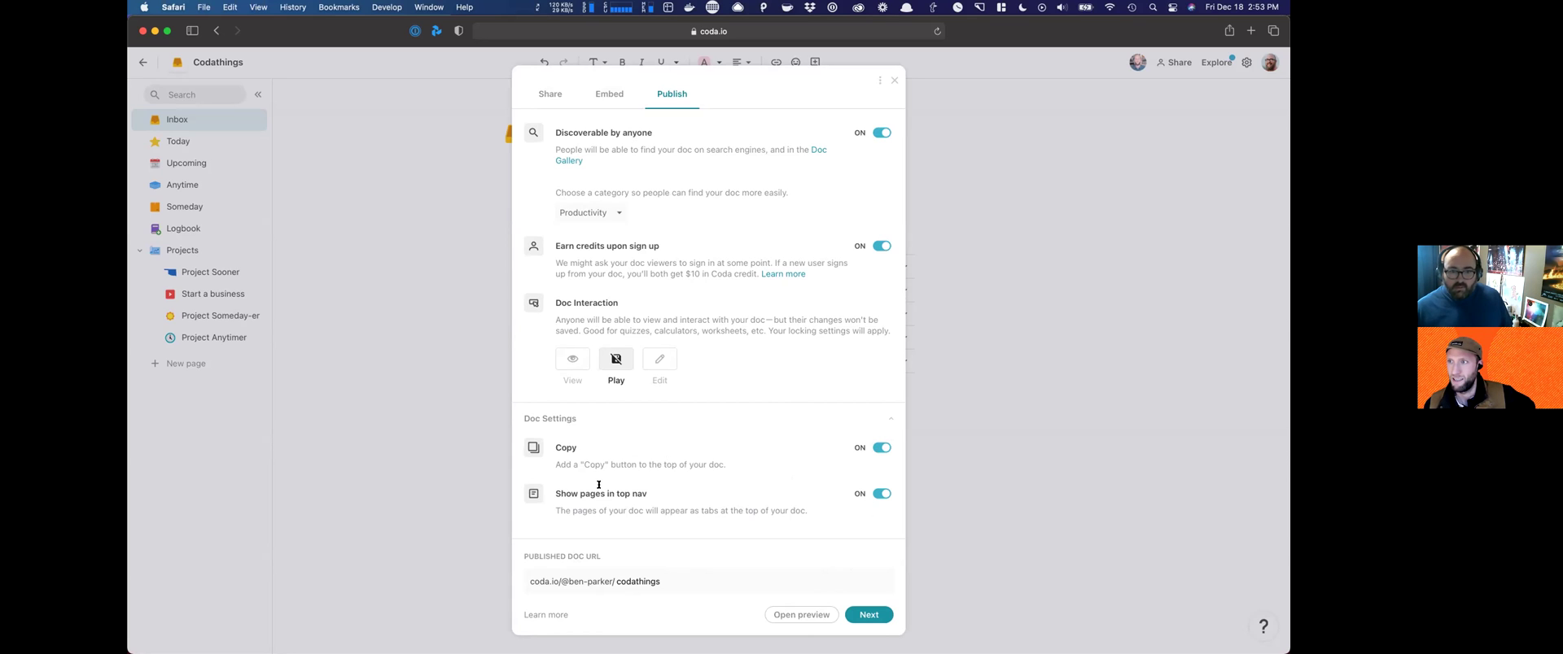
click(883, 494)
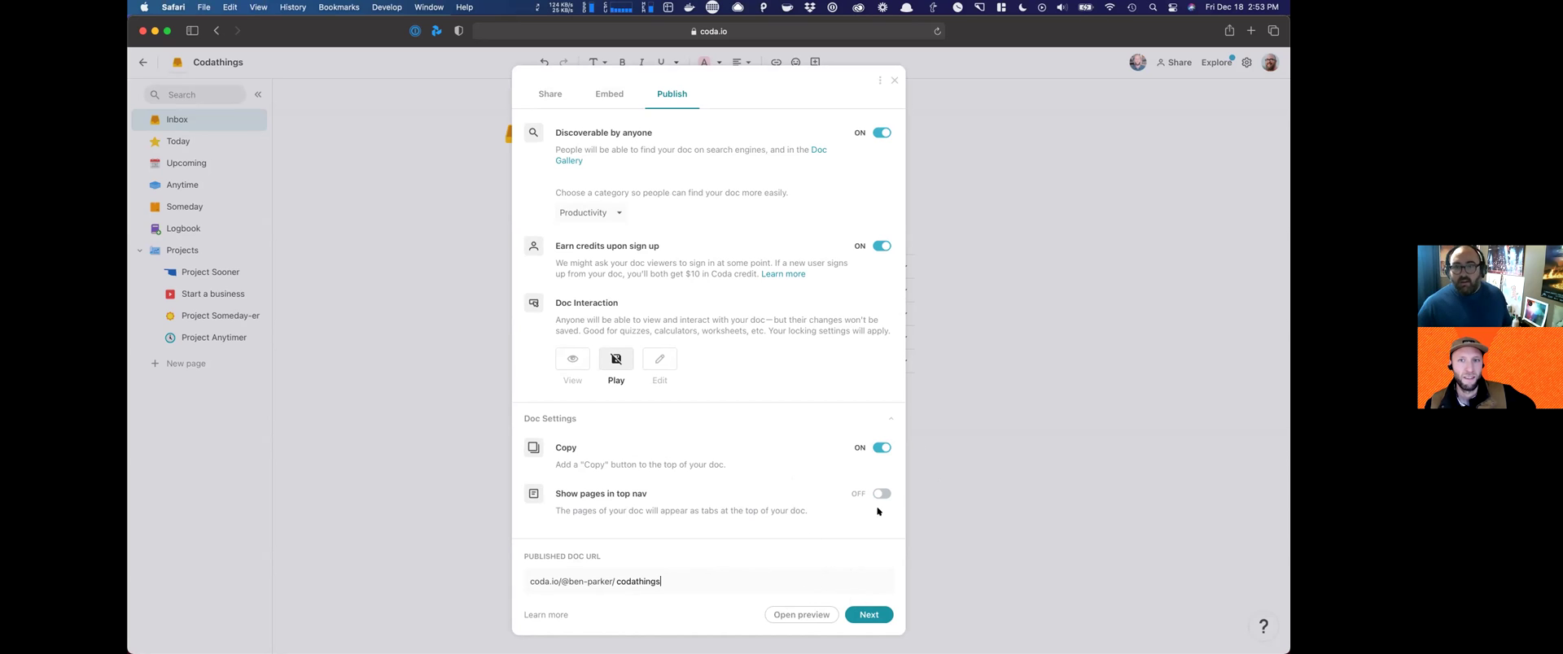
click(861, 616)
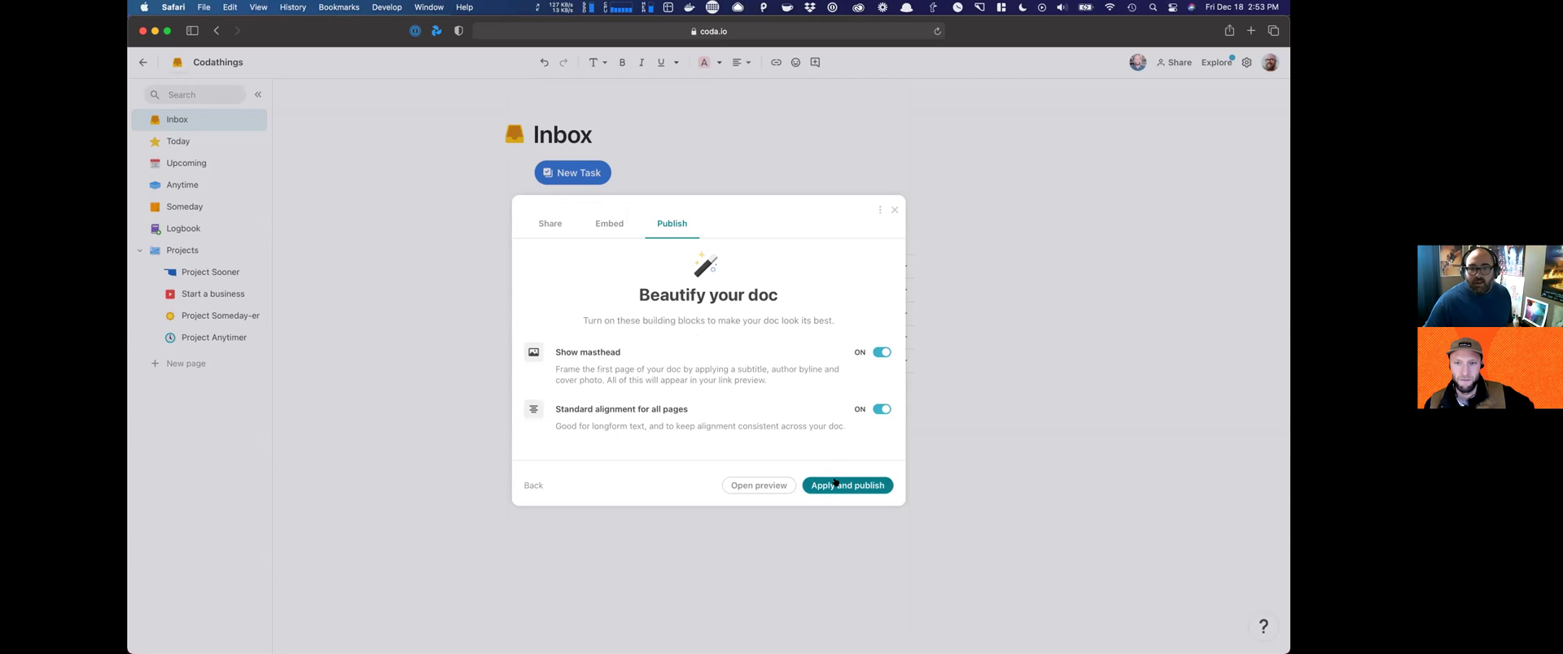
Step: Apply the masthead options, publish Codathings, dismiss the confirmation, and check the cover menu
click(834, 483)
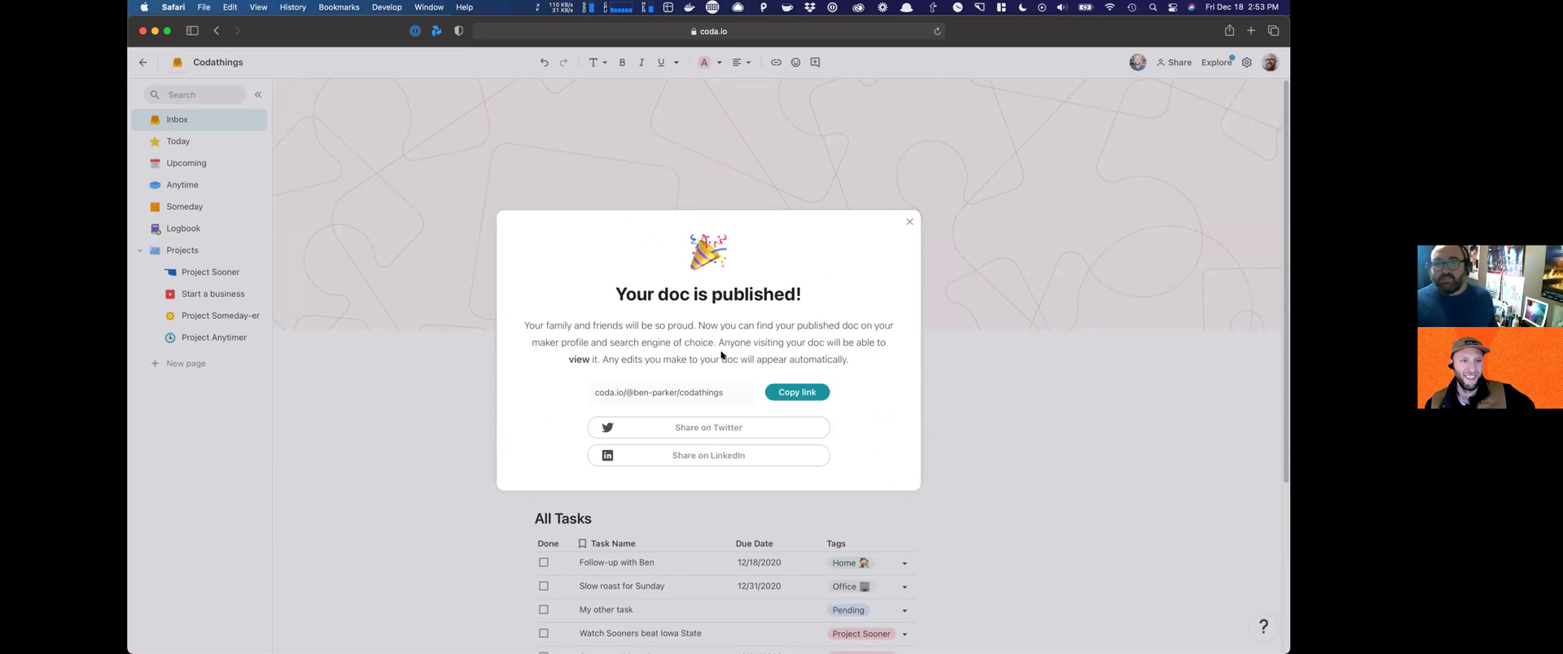
click(903, 221)
click(1259, 310)
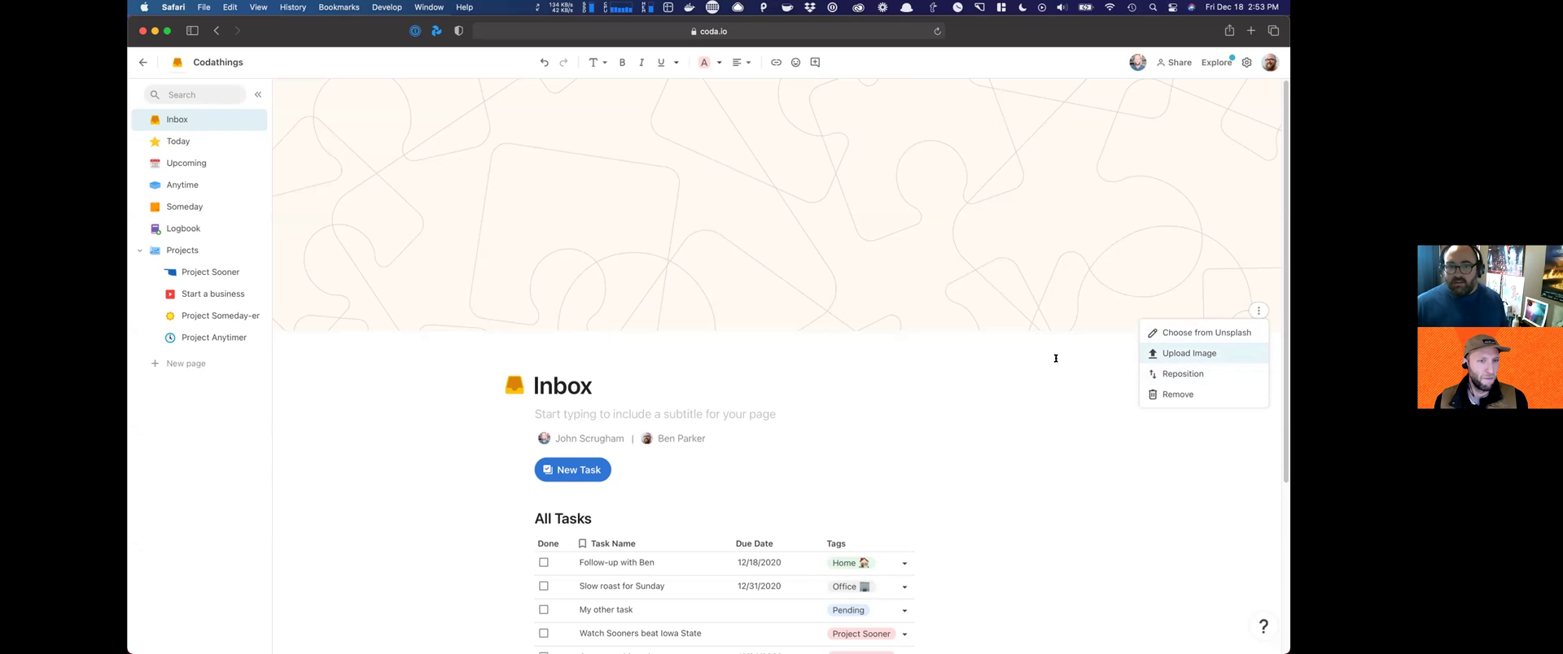
click(632, 419)
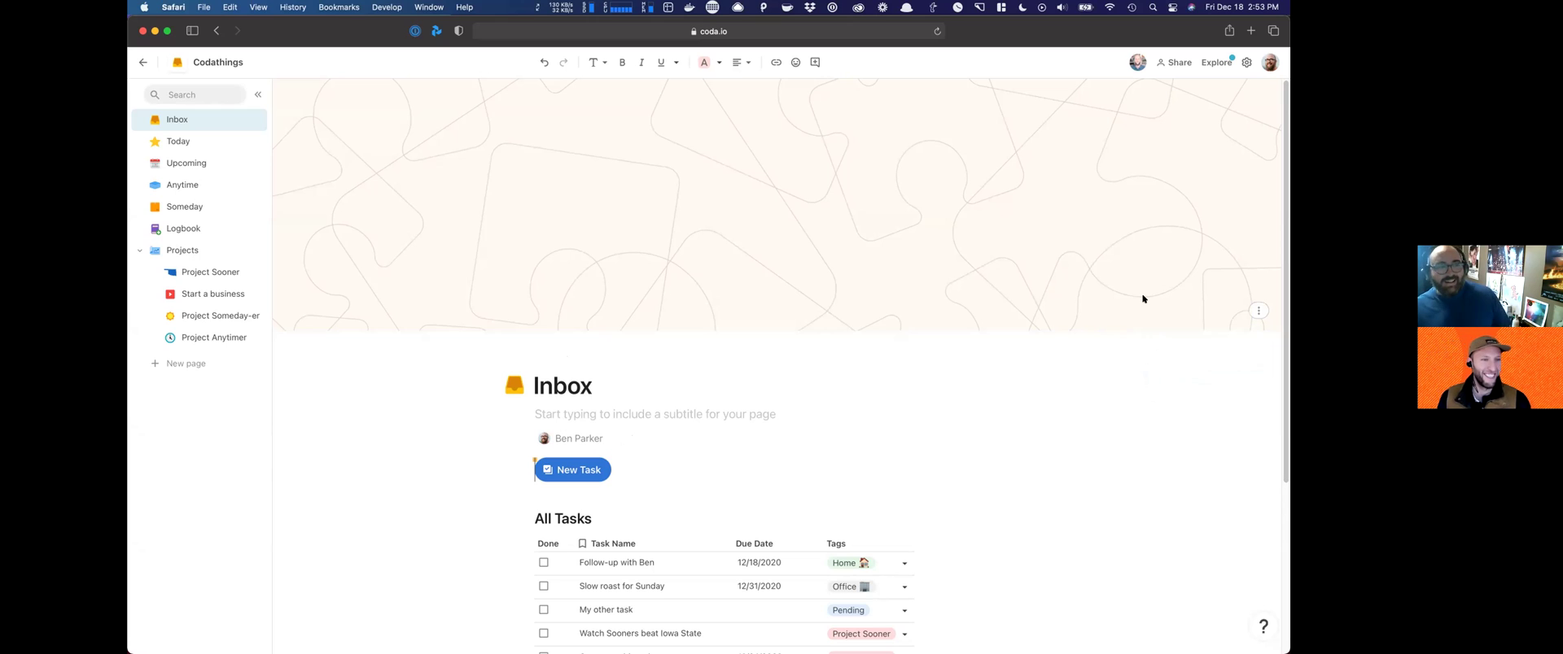
Step: Search Unsplash for 'task' and set the Inbox cover to the keyboard and tablet photo
click(1251, 310)
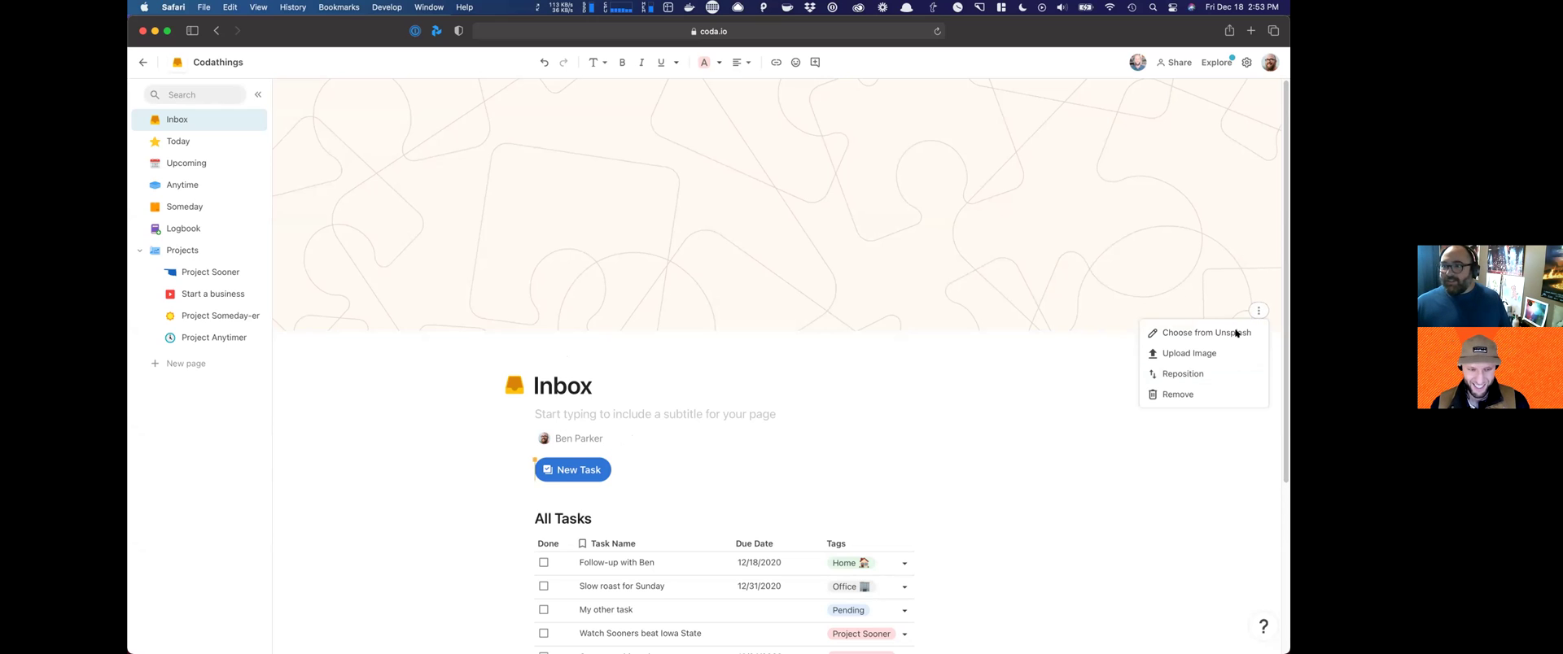
click(1172, 333)
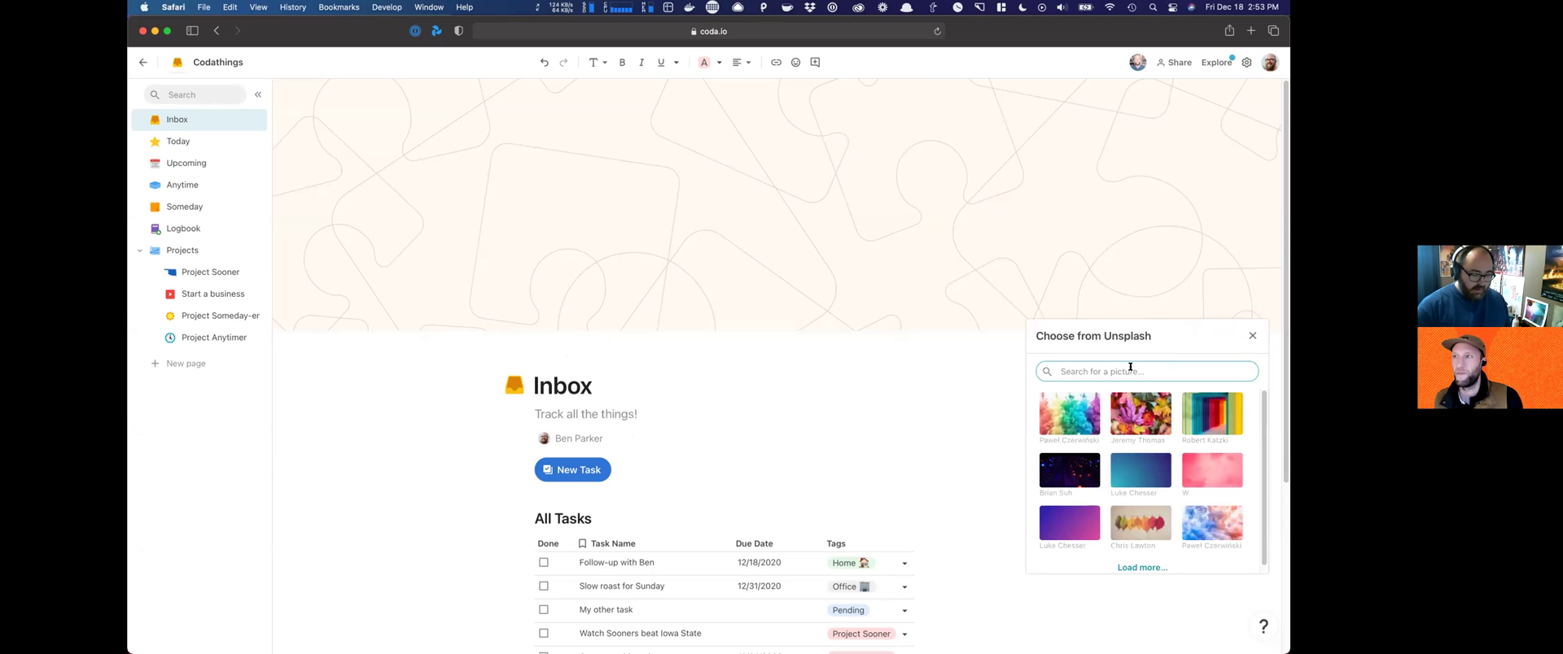
text(to do)
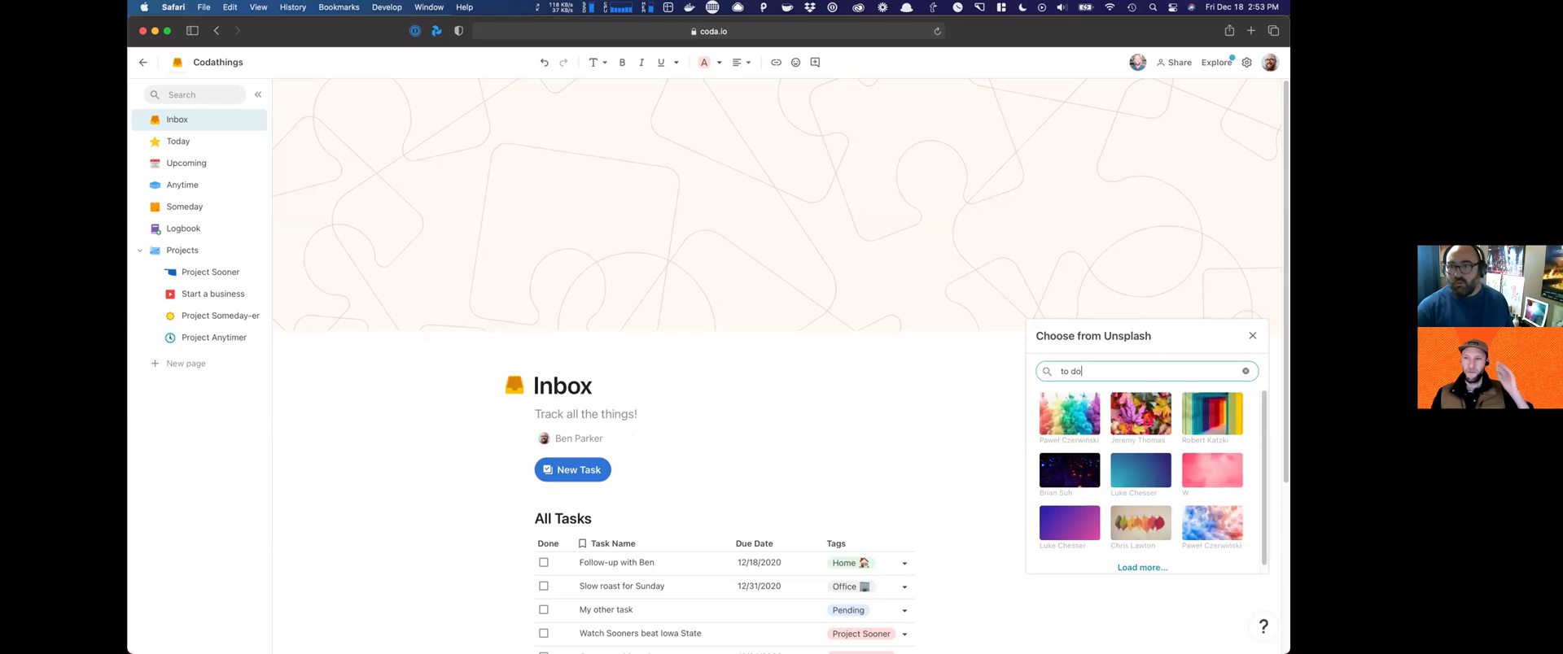
scroll(1164, 446, down, 1)
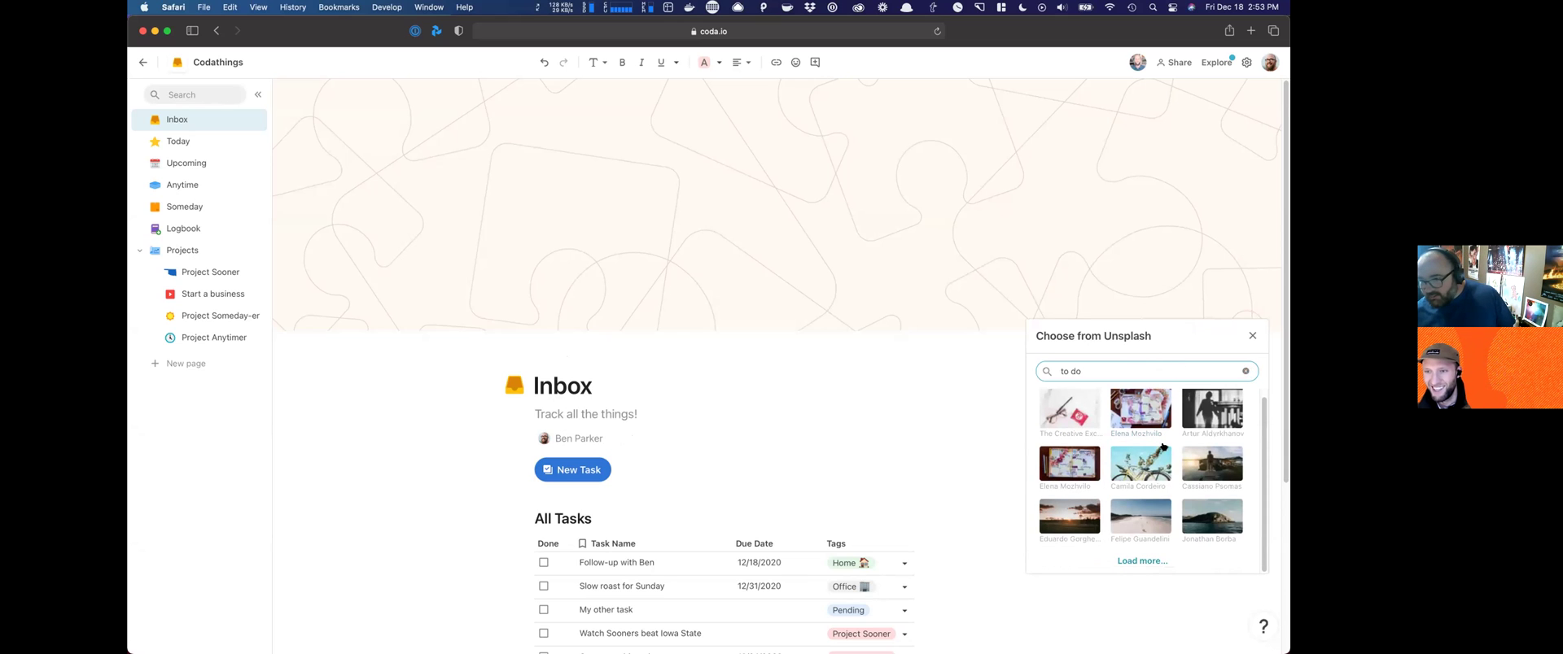
scroll(1131, 403, up, 1)
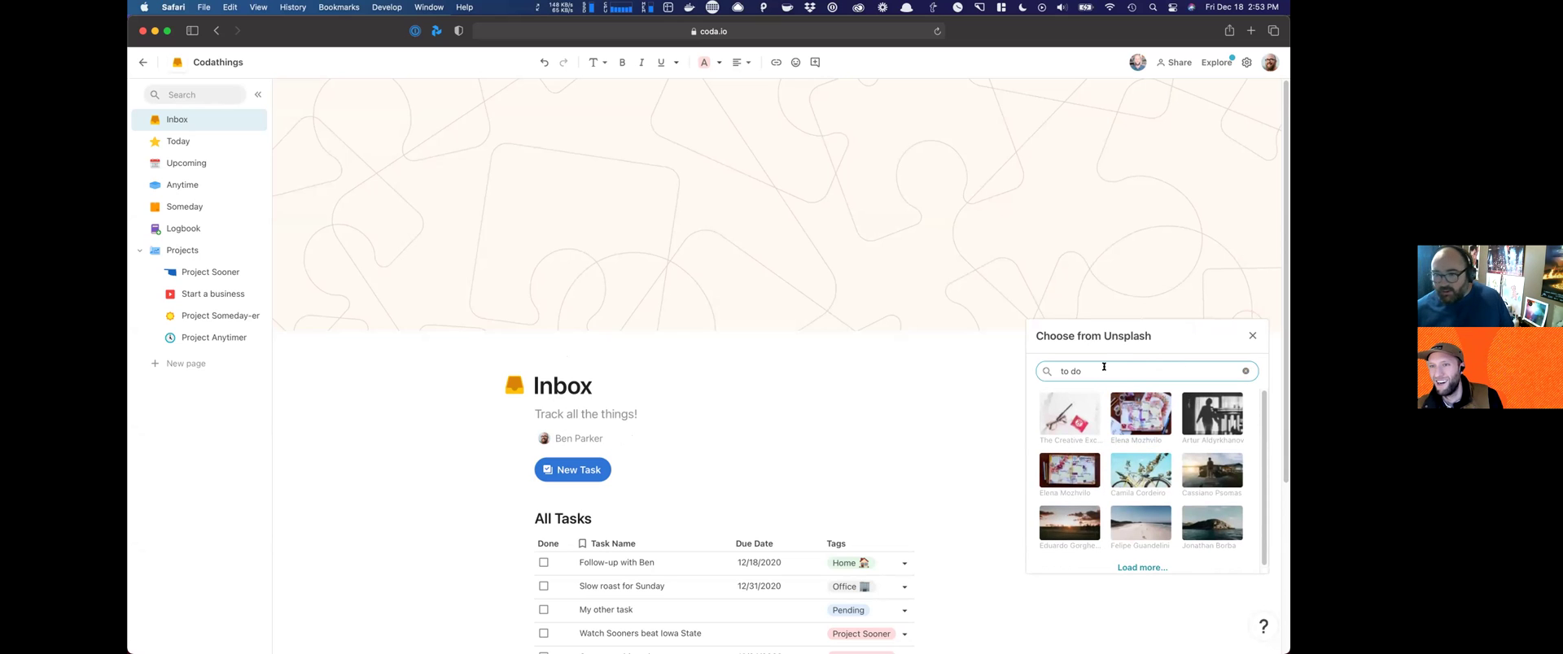
key(super+a)
text(tas)
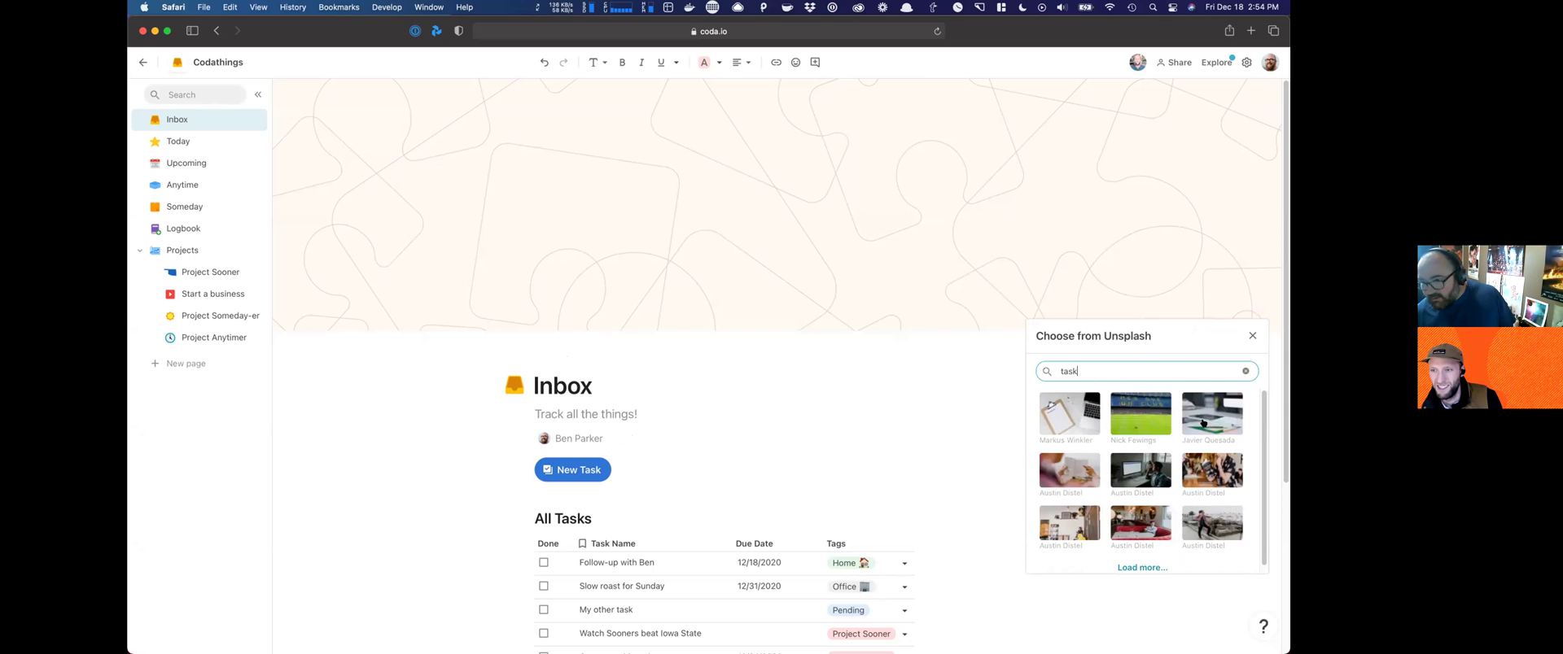
scroll(1203, 423, down, 1)
click(1083, 468)
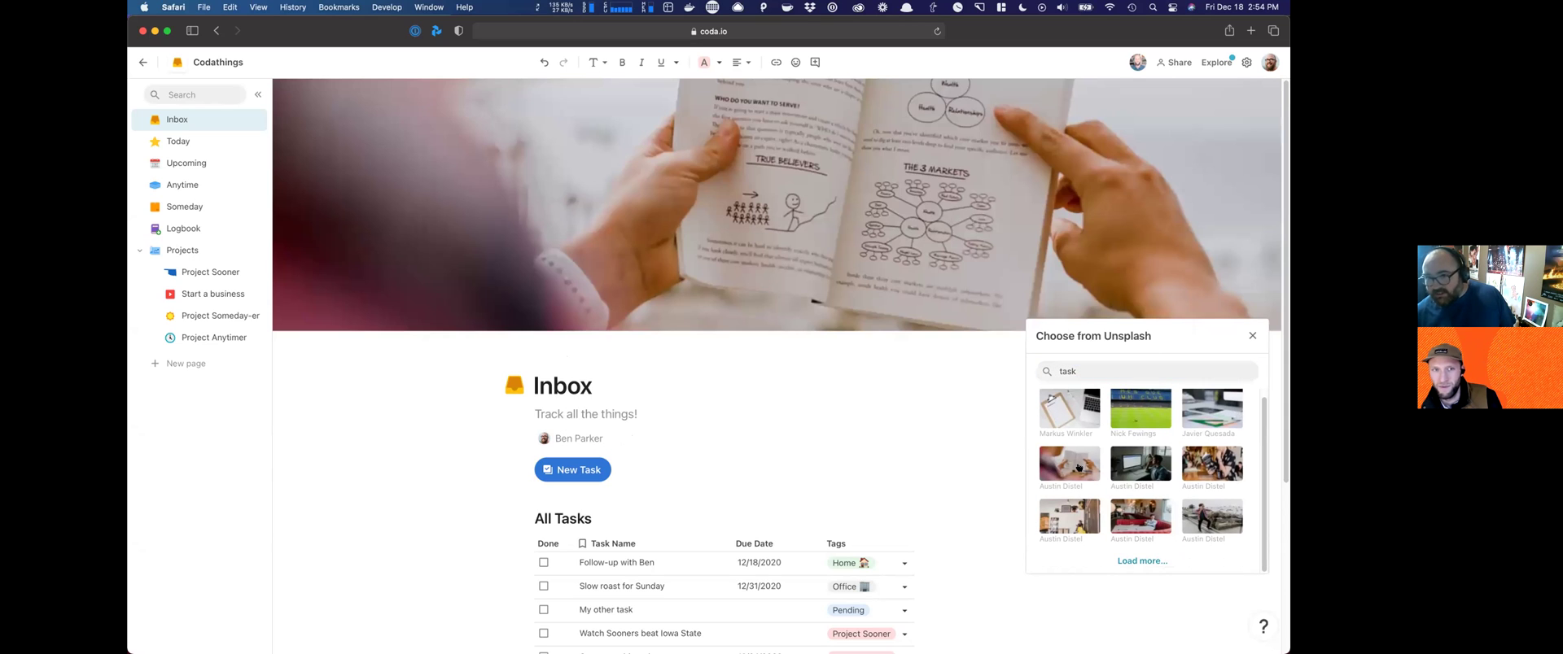
click(1054, 413)
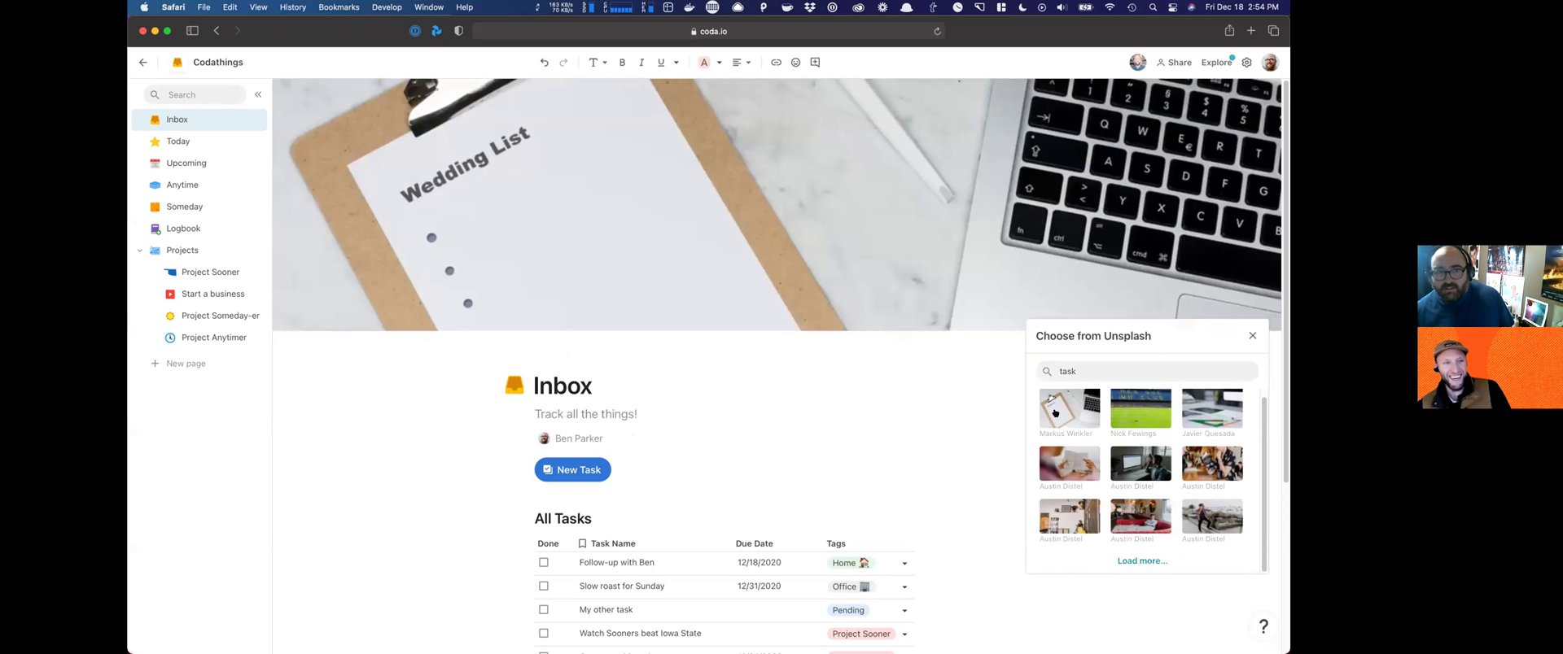
click(1208, 404)
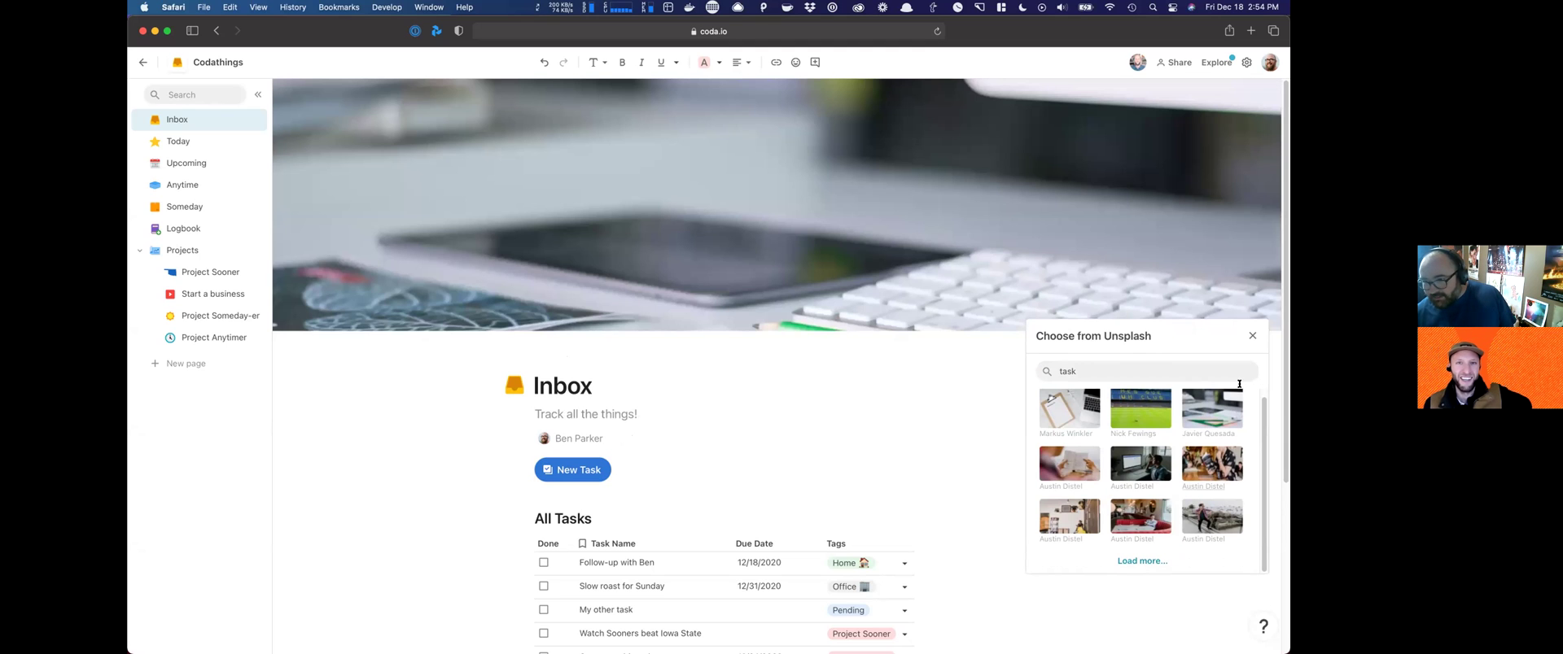
Step: Search Unsplash for 'journal', then close the picker, keeping the keyboard cover
click(1190, 370)
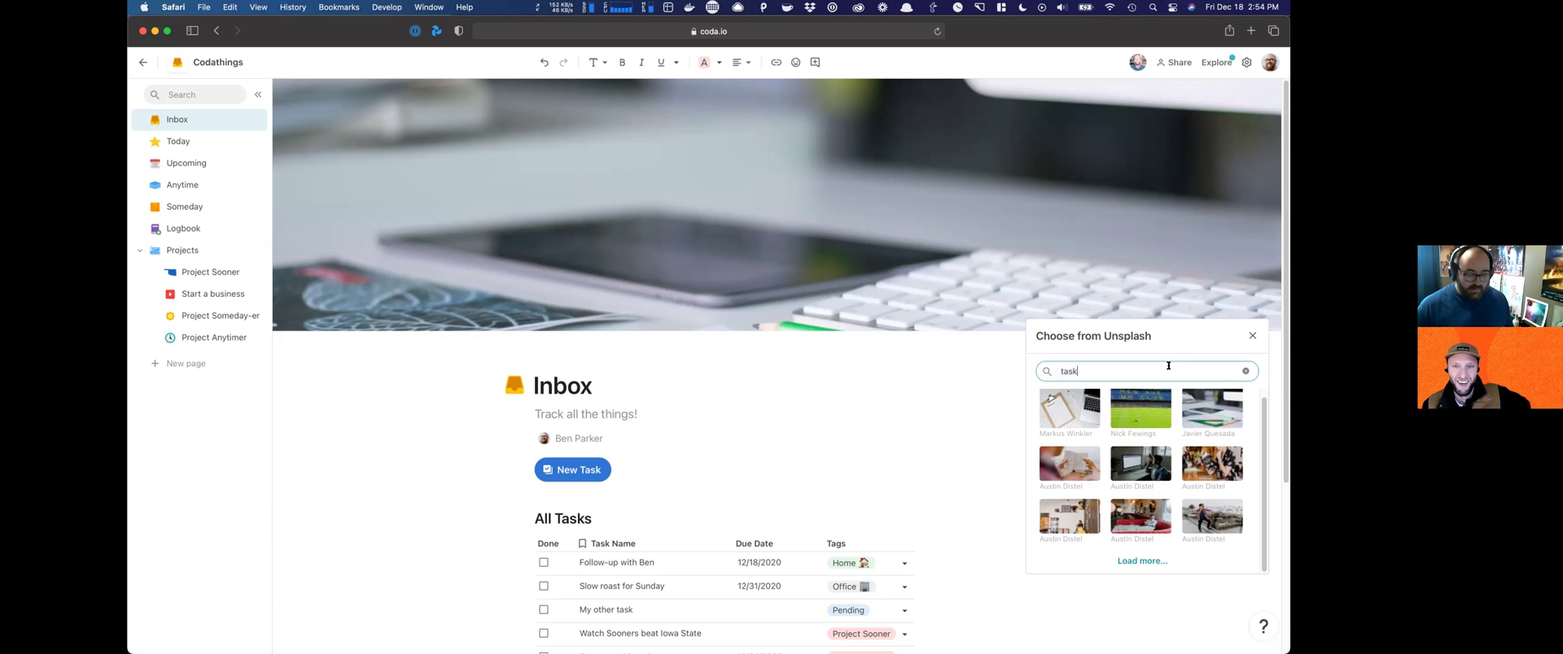
key(super+a)
text(jouirnal)
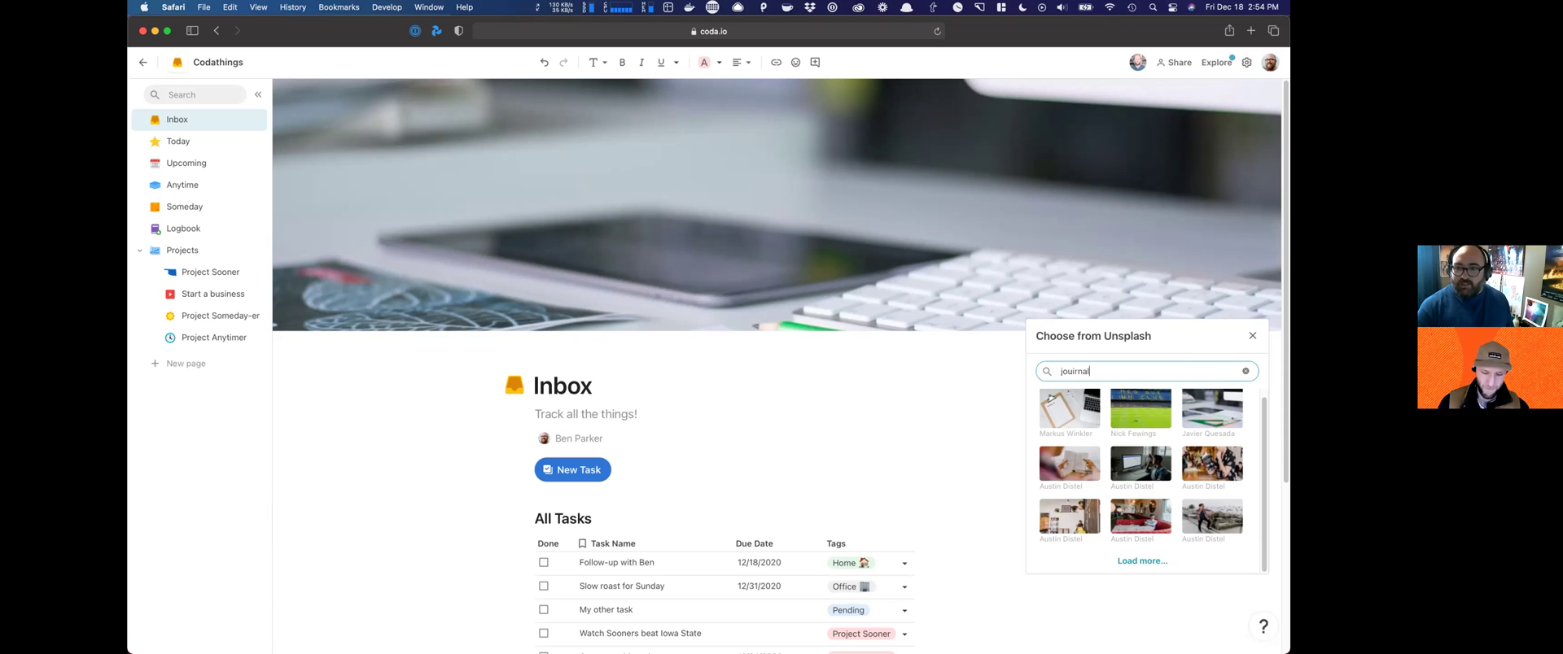
key(super+a)
text(journal)
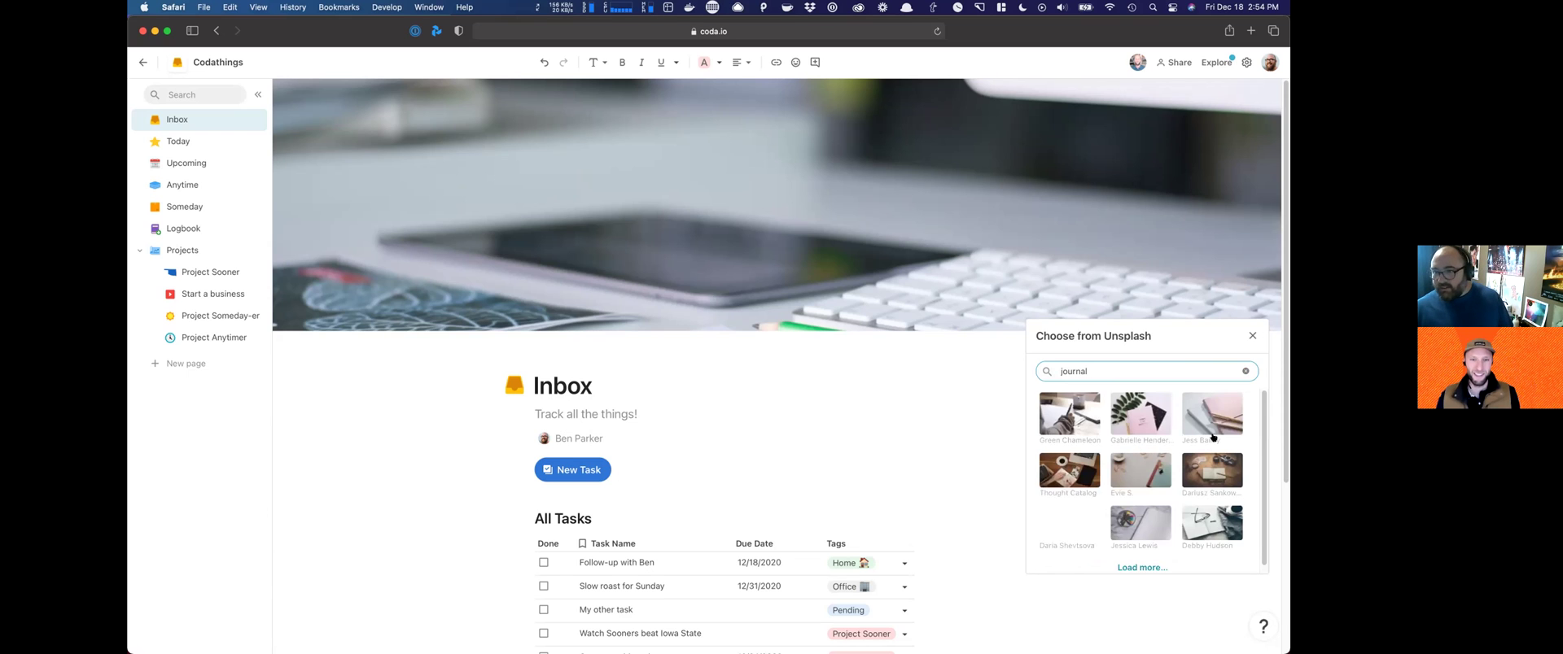
click(1252, 337)
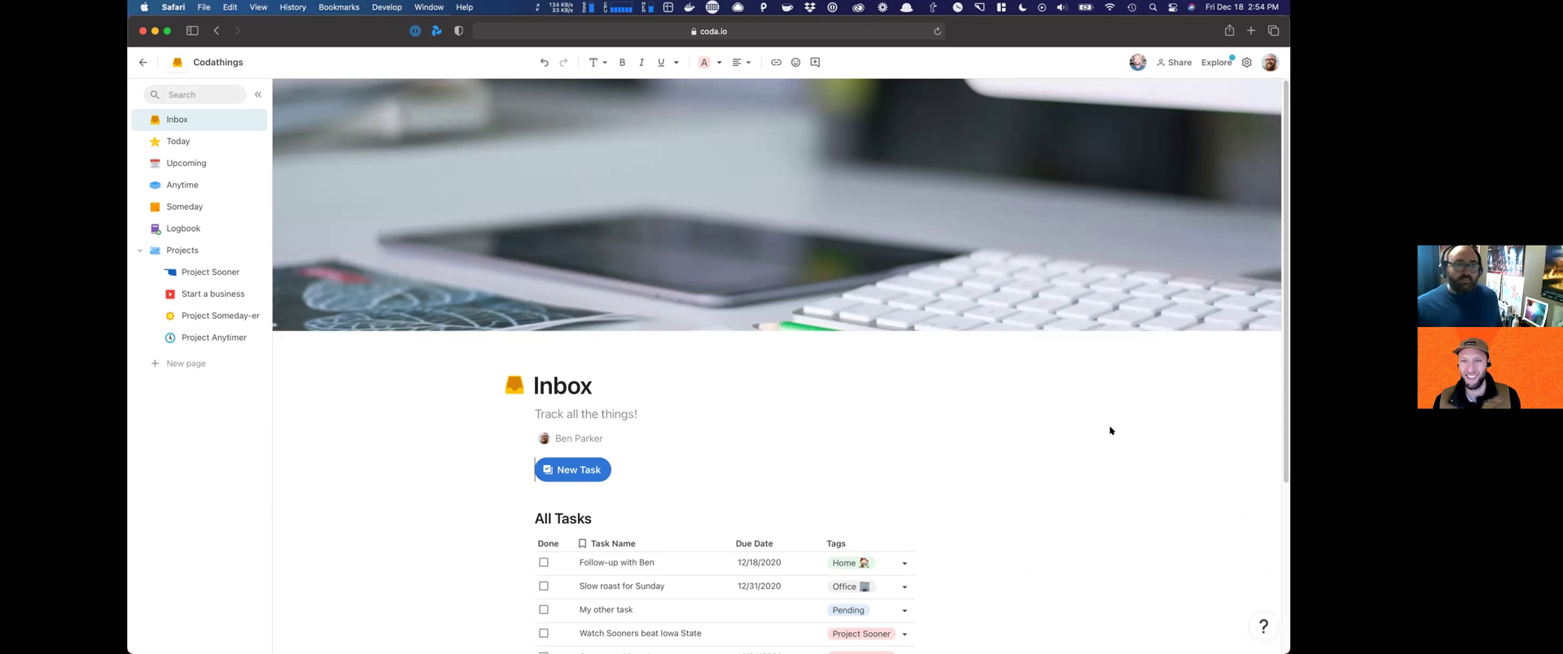
scroll(1101, 436, down, 5)
scroll(1095, 434, up, 5)
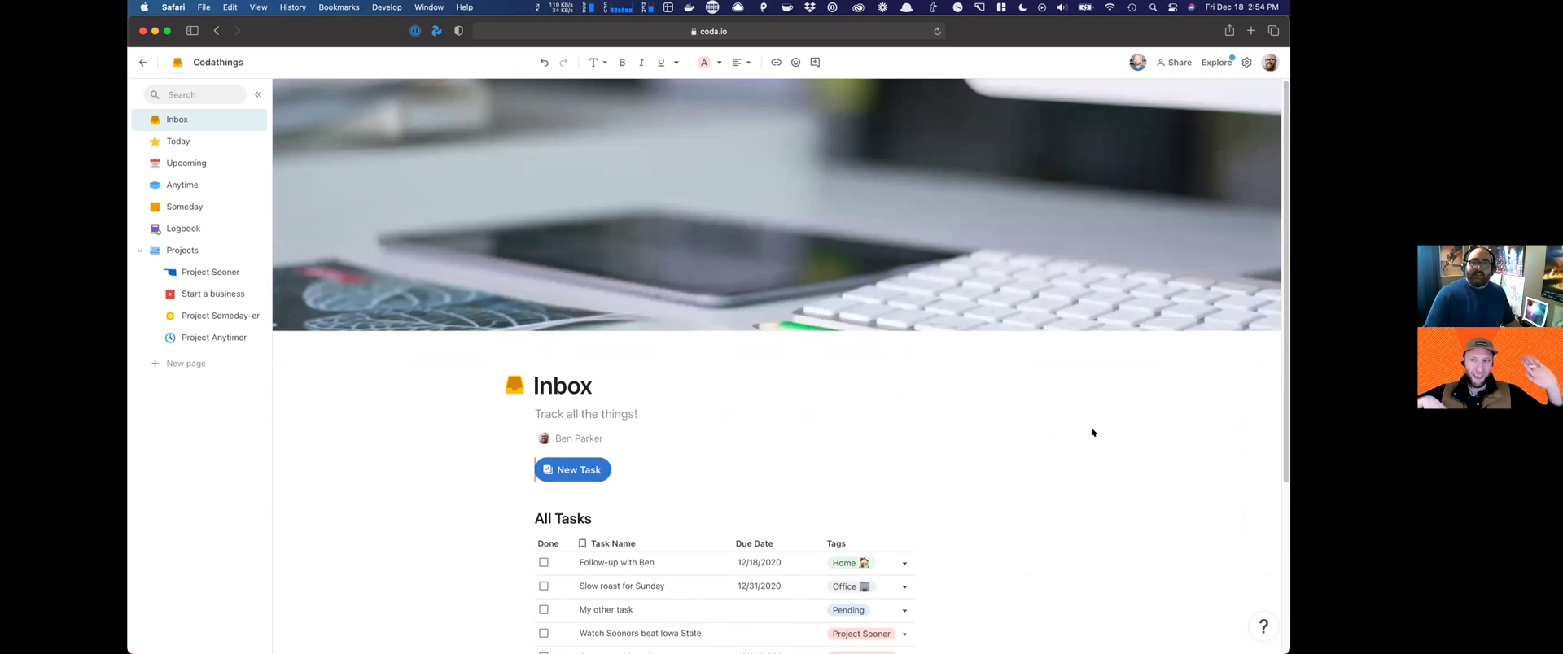